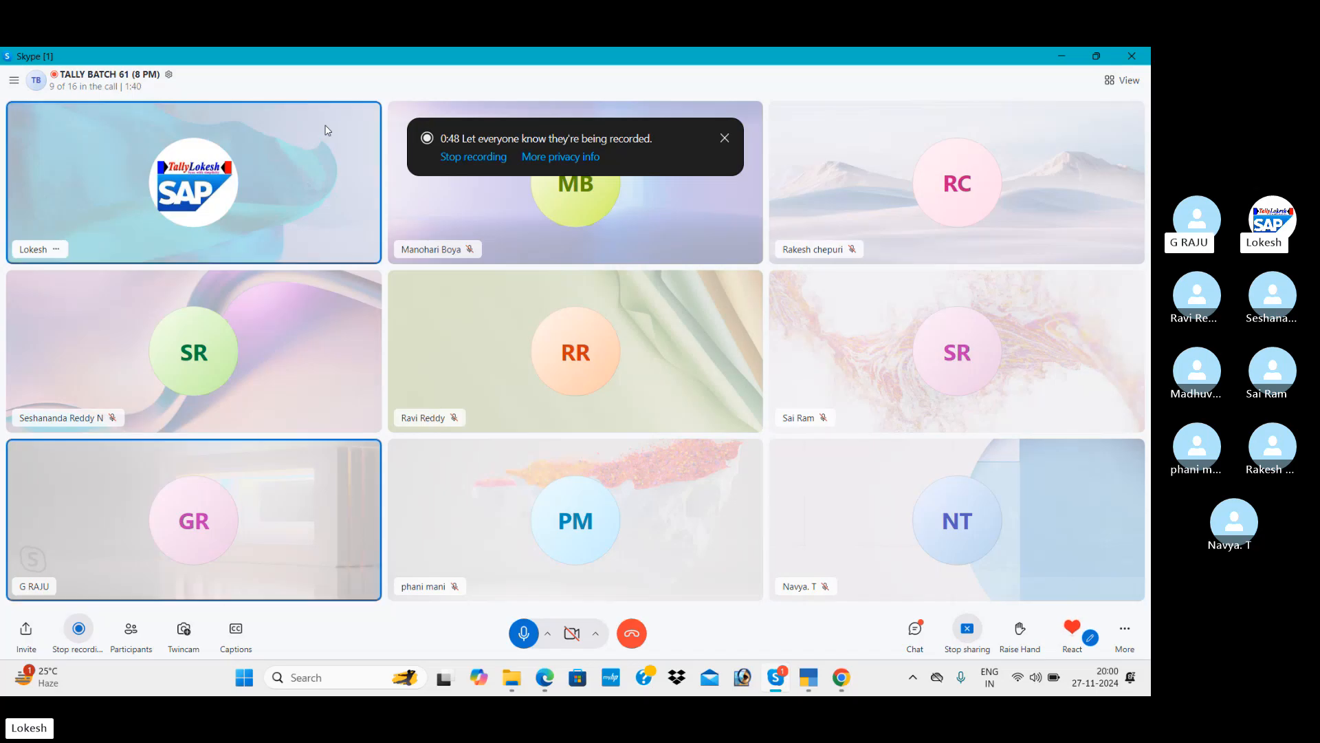
# Bring the TALLY LOKESH YouTube browser window to the front over the Skype call.
pyautogui.moveTo(841, 677)
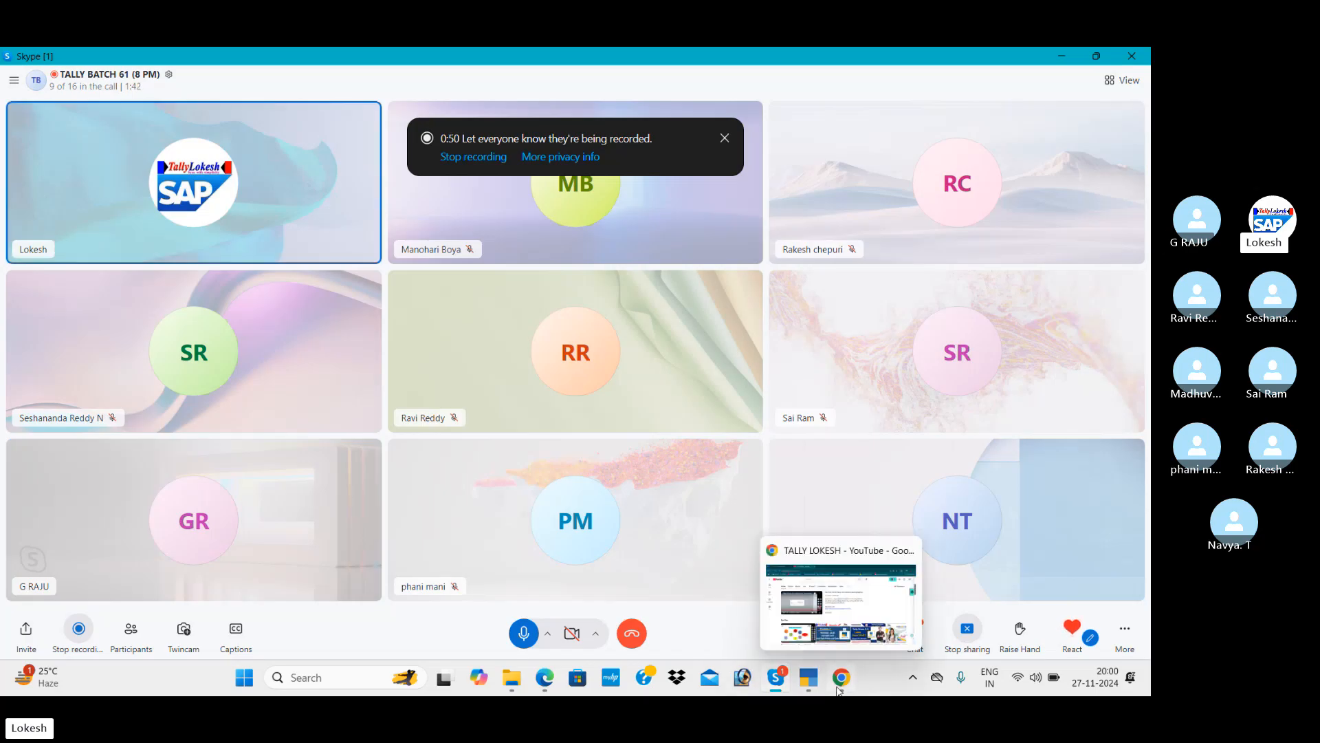
pyautogui.click(853, 602)
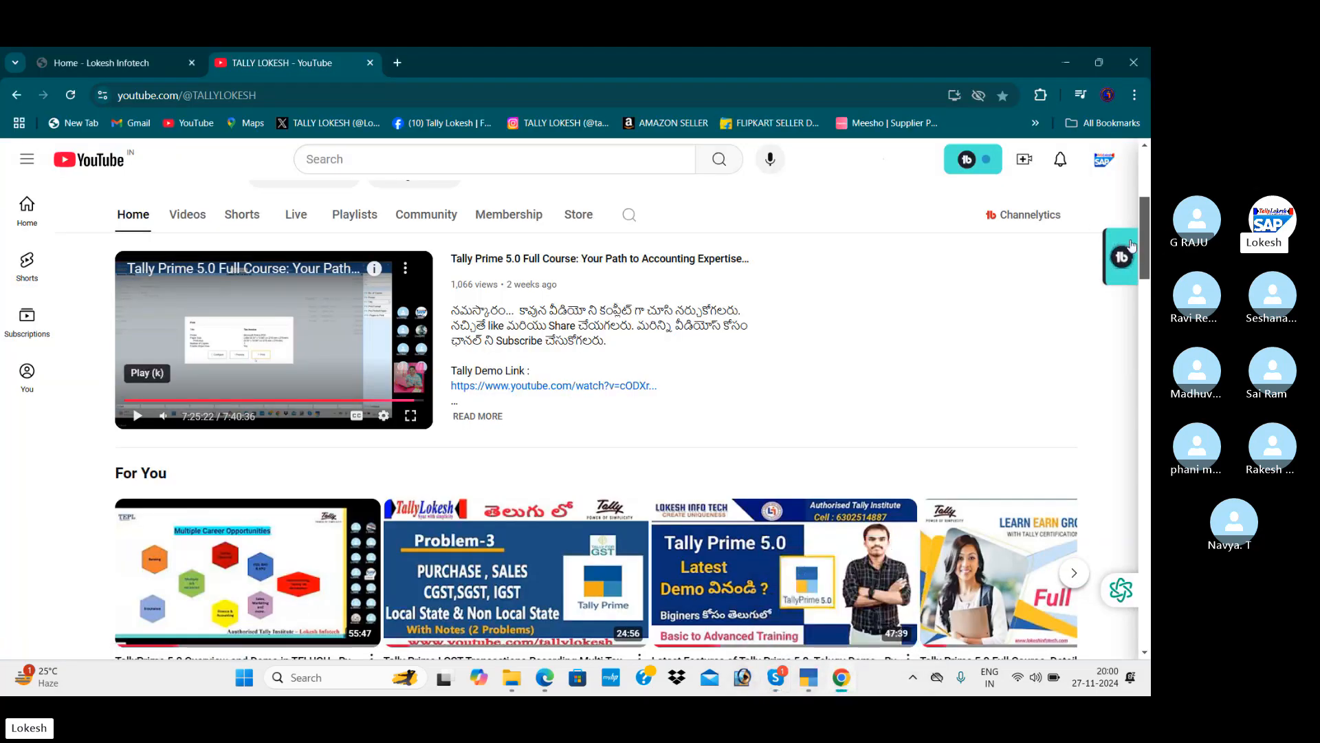
# Scroll back up to the top of the TALLY LOKESH channel page.
pyautogui.scroll(5, 1147, 266)
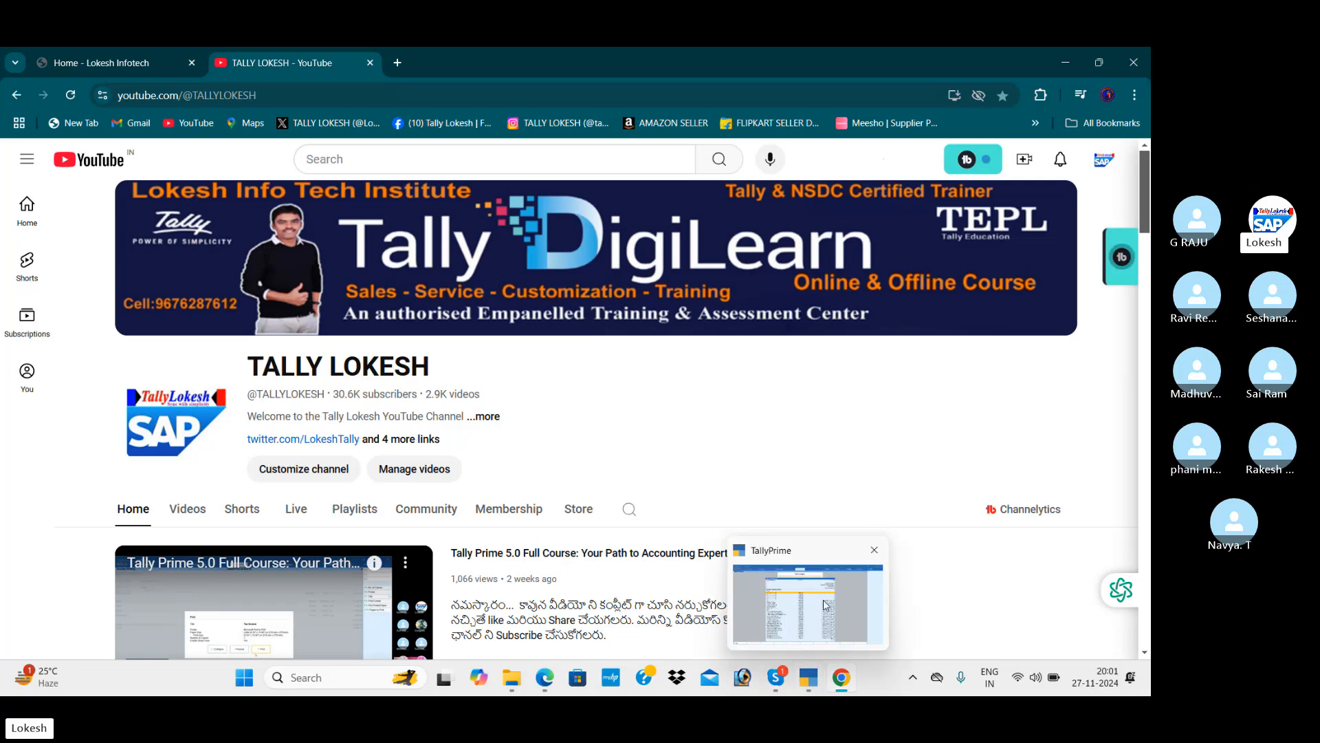
# Open TallyPrime's Create Company form from the company list, then switch to the course PDF.
pyautogui.click(810, 680)
pyautogui.press('Up')
pyautogui.press('Up')
pyautogui.press('Up')
pyautogui.press('Up')
pyautogui.press('Up')
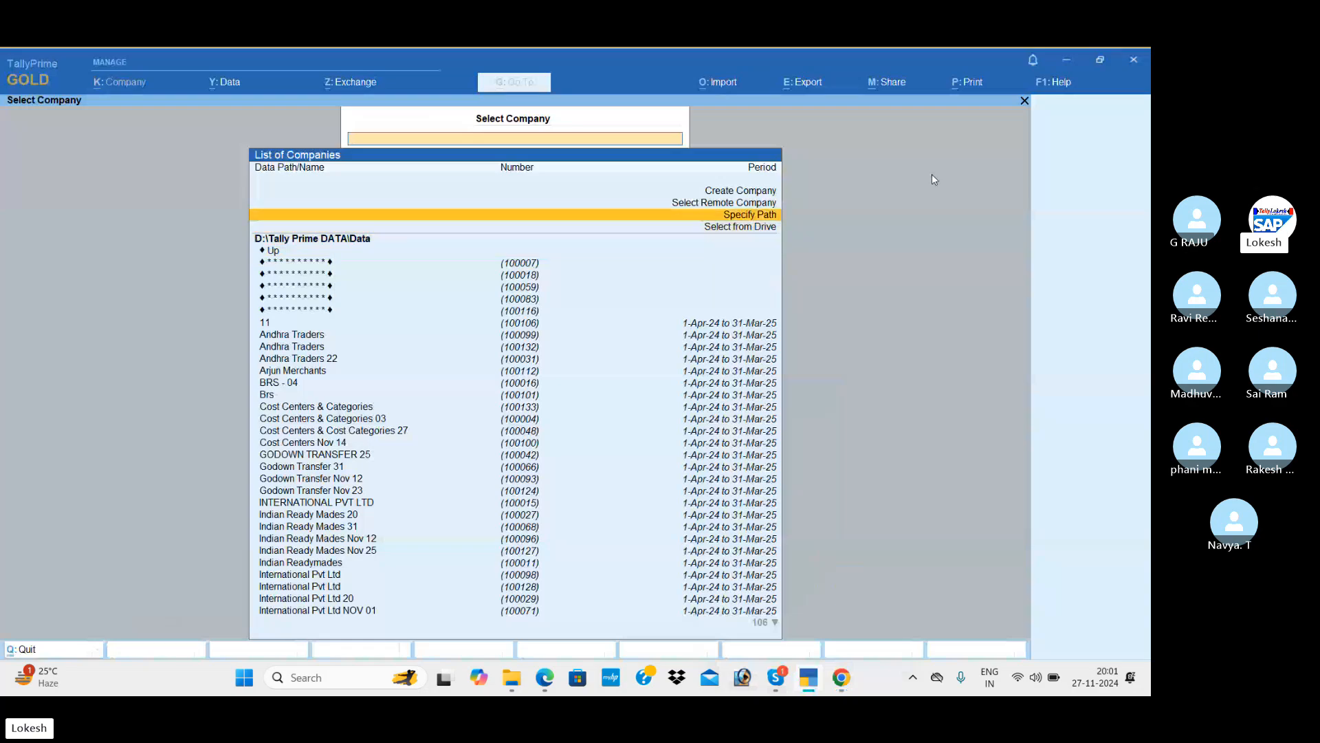
pyautogui.press('Return')
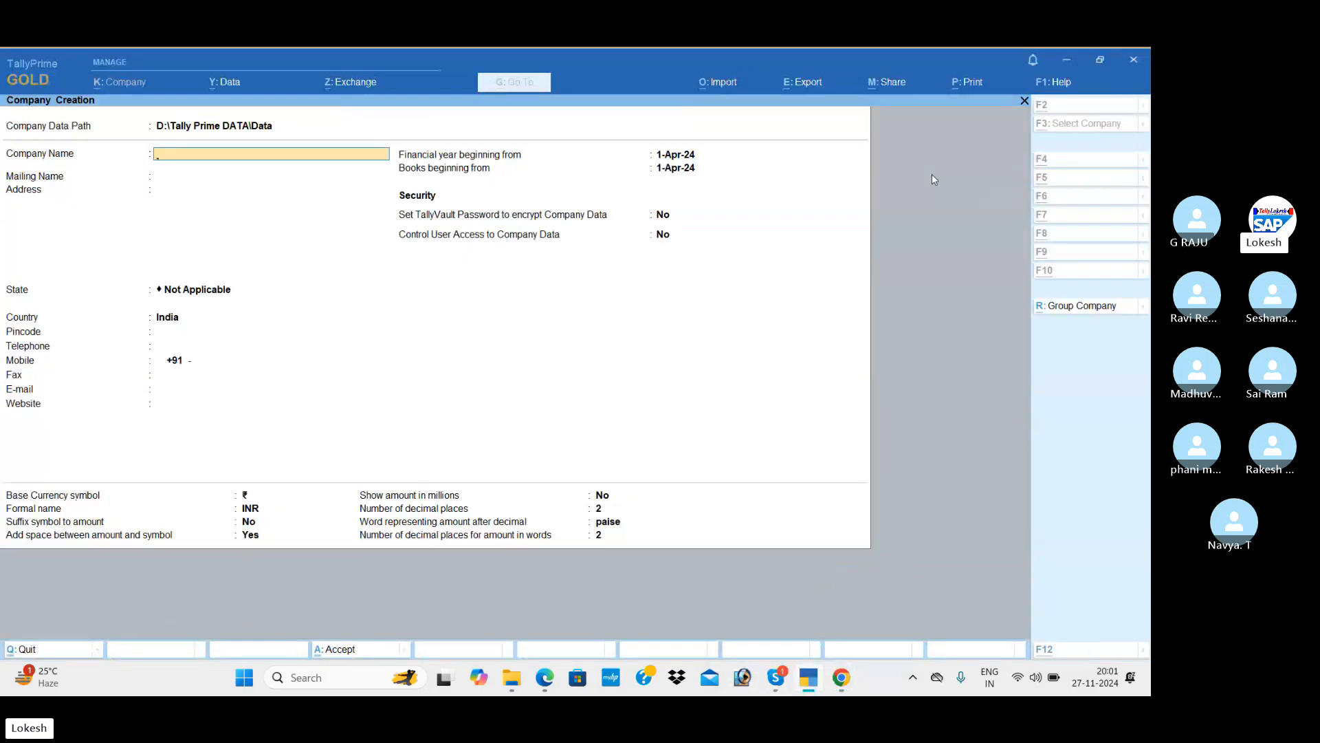
pyautogui.hotkey('alt', 'Tab')
pyautogui.hotkey('alt', 'Tab')
pyautogui.hotkey('alt', 'Tab')
pyautogui.hotkey('alt', 'Tab')
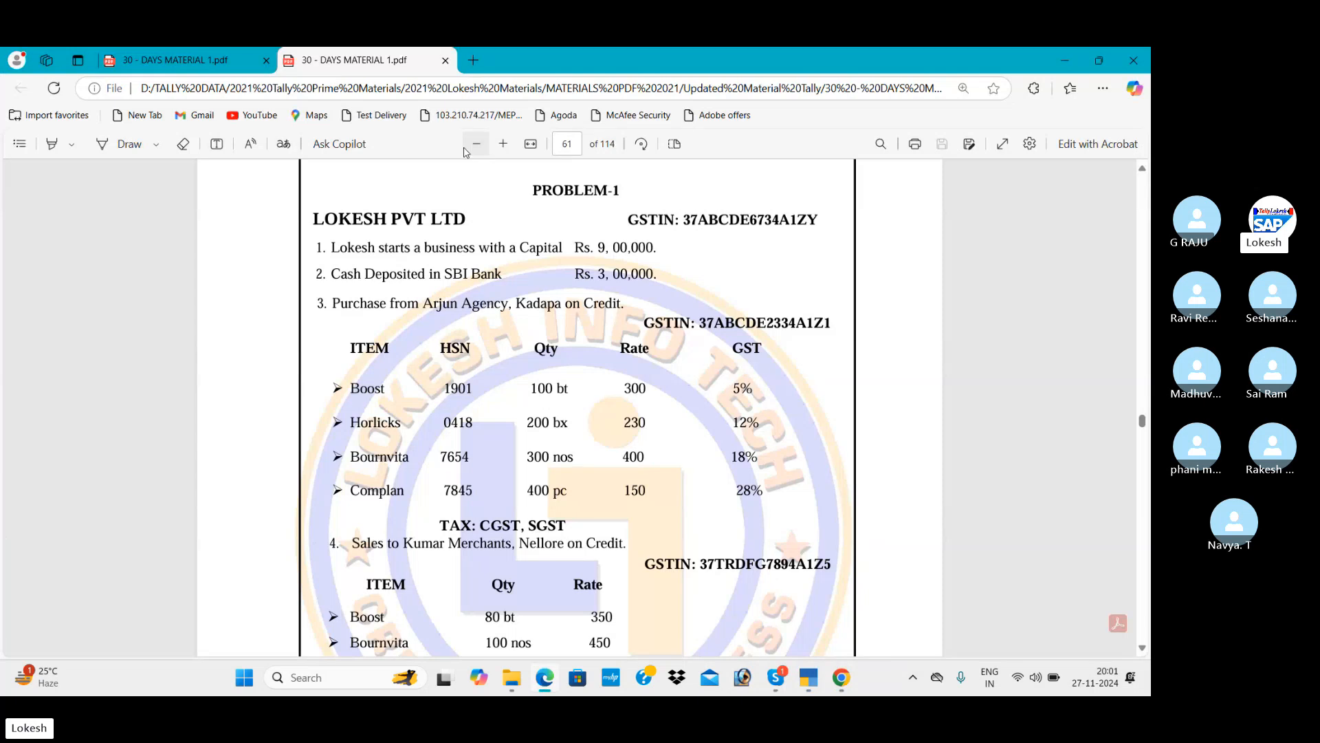
# Close the duplicate PDF tab, keeping the Problem-1 page, and return to TallyPrime.
pyautogui.click(241, 64)
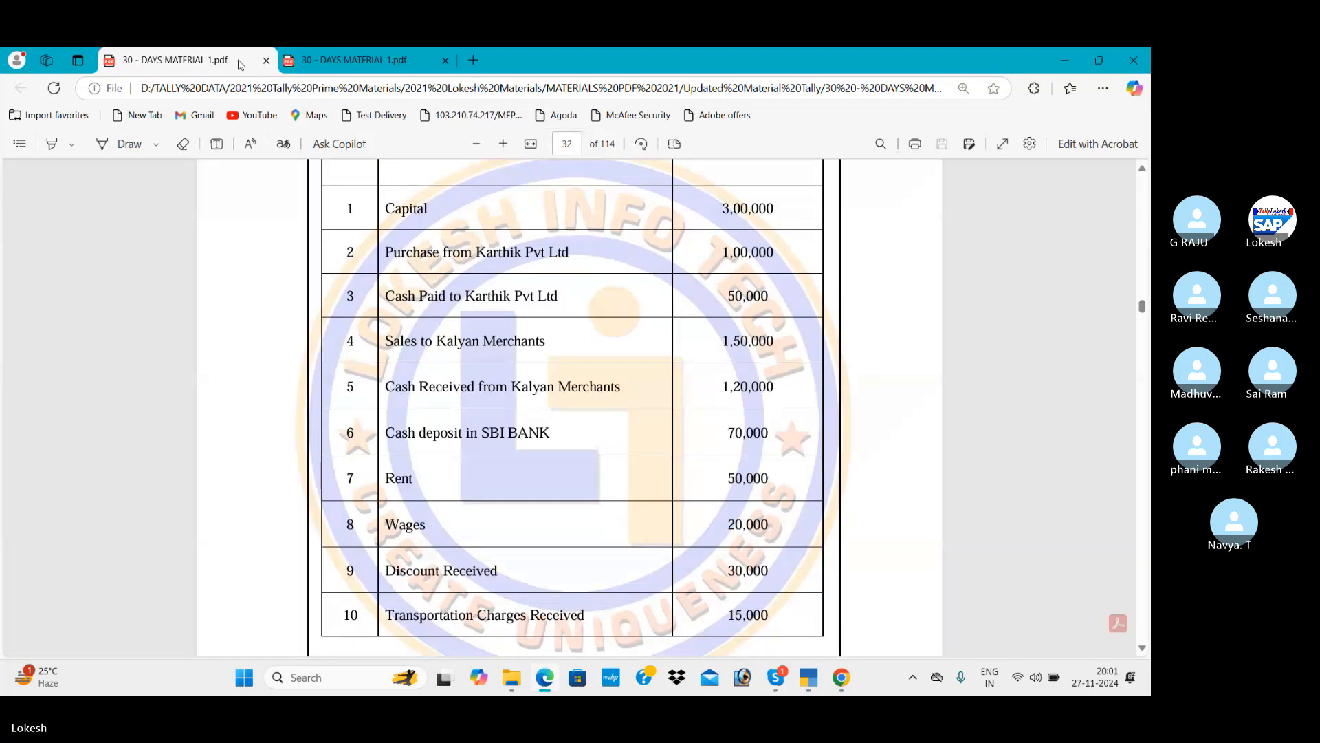
pyautogui.click(267, 61)
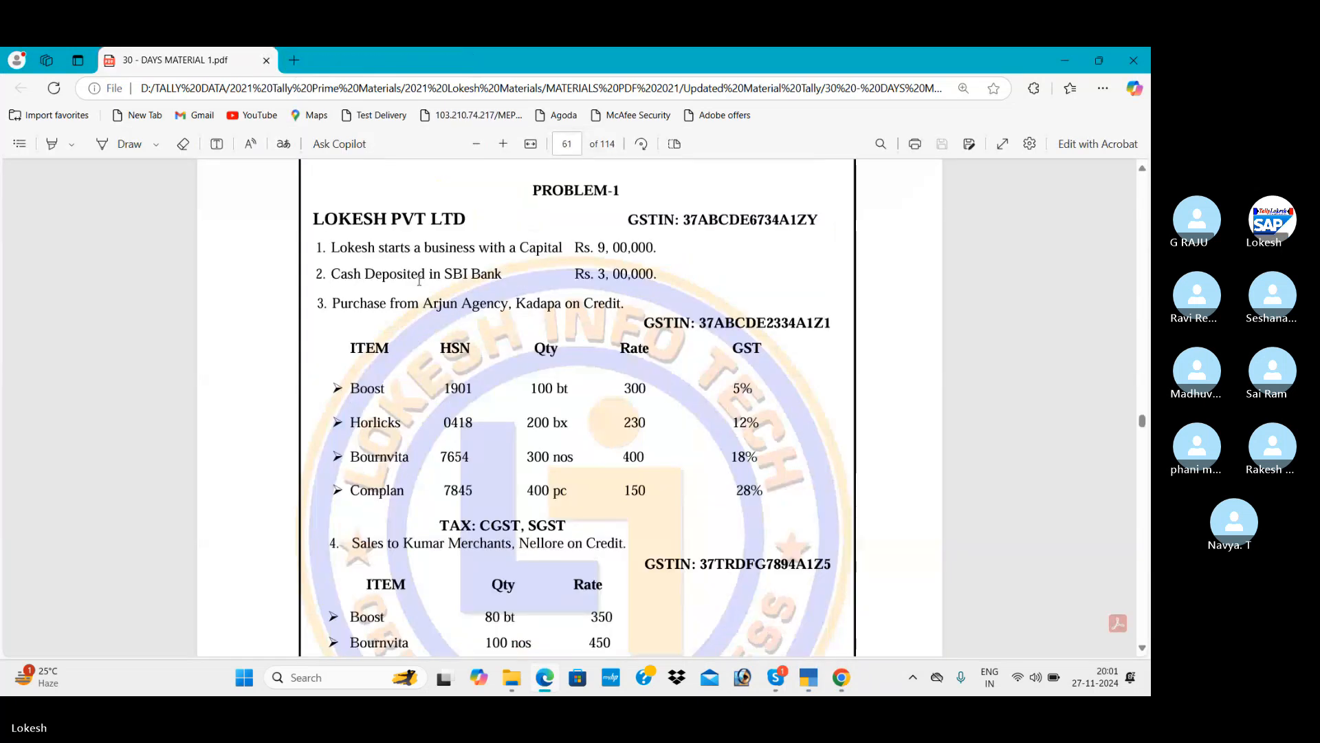
pyautogui.click(1143, 170)
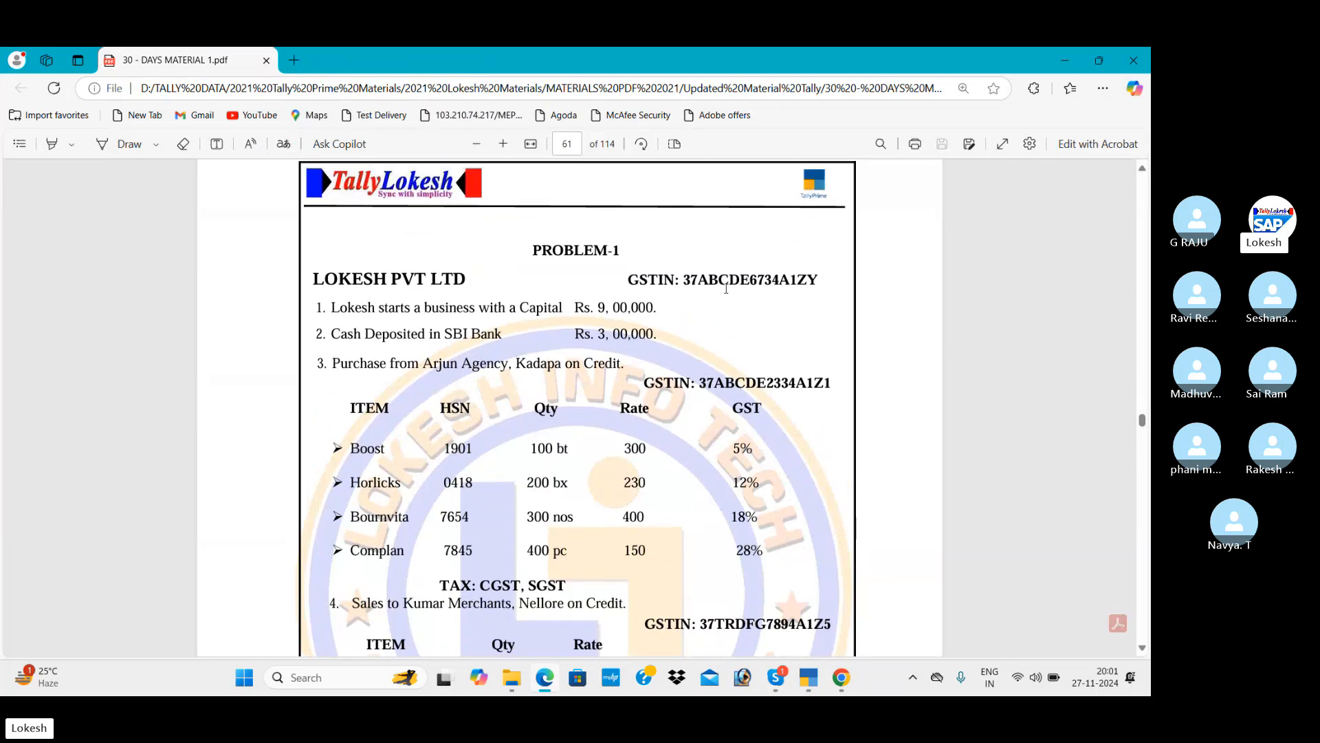
pyautogui.hotkey('alt', 'Tab')
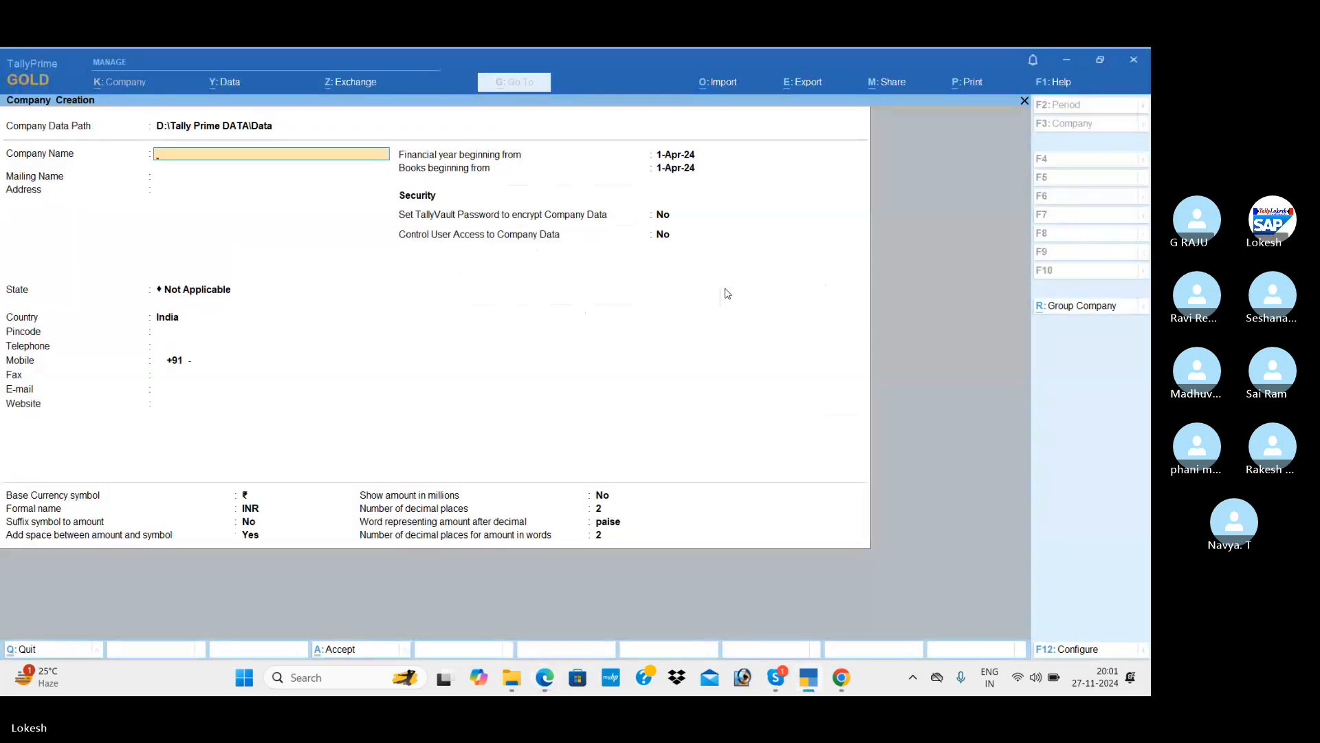
# Name the company LOKESH PVT LTD NOVE 27 and enter its two-line address with a cell number.
pyautogui.write('LOKESH PVT LTD NOVE 27')
pyautogui.press('Return')
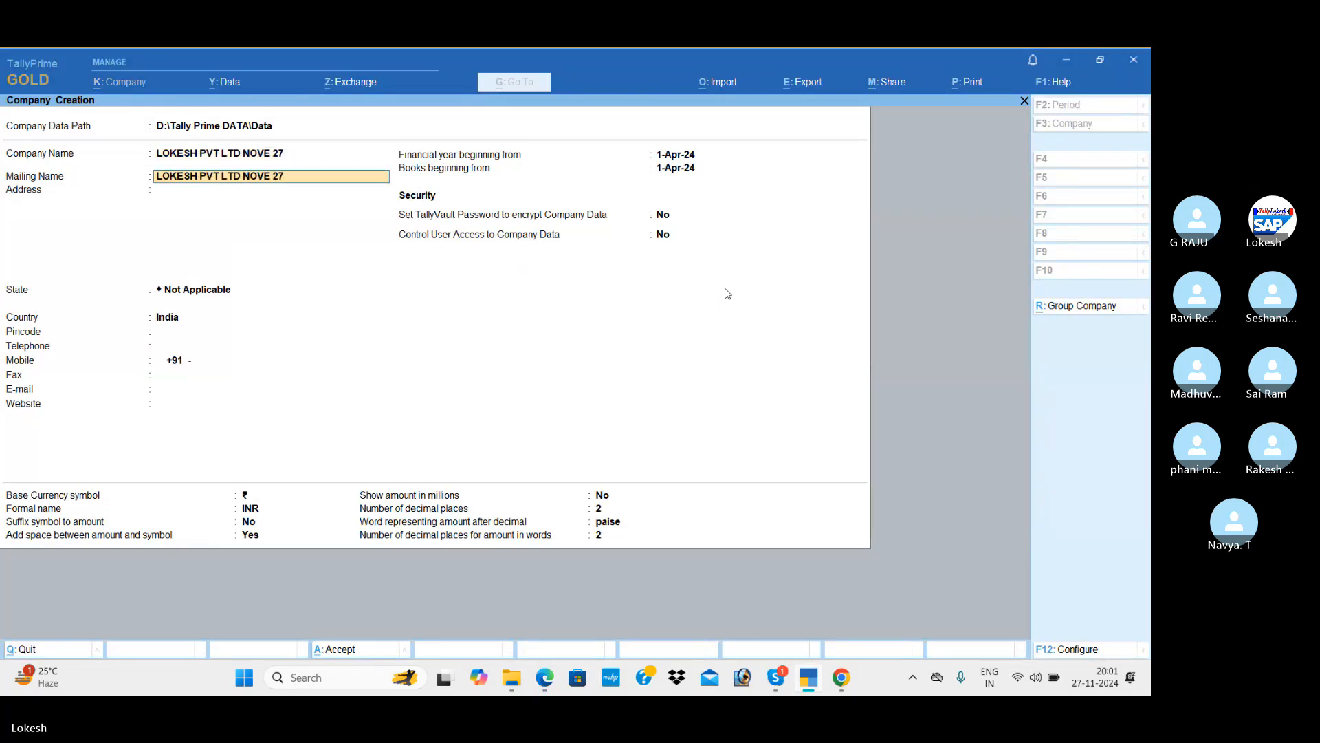
pyautogui.press('Return')
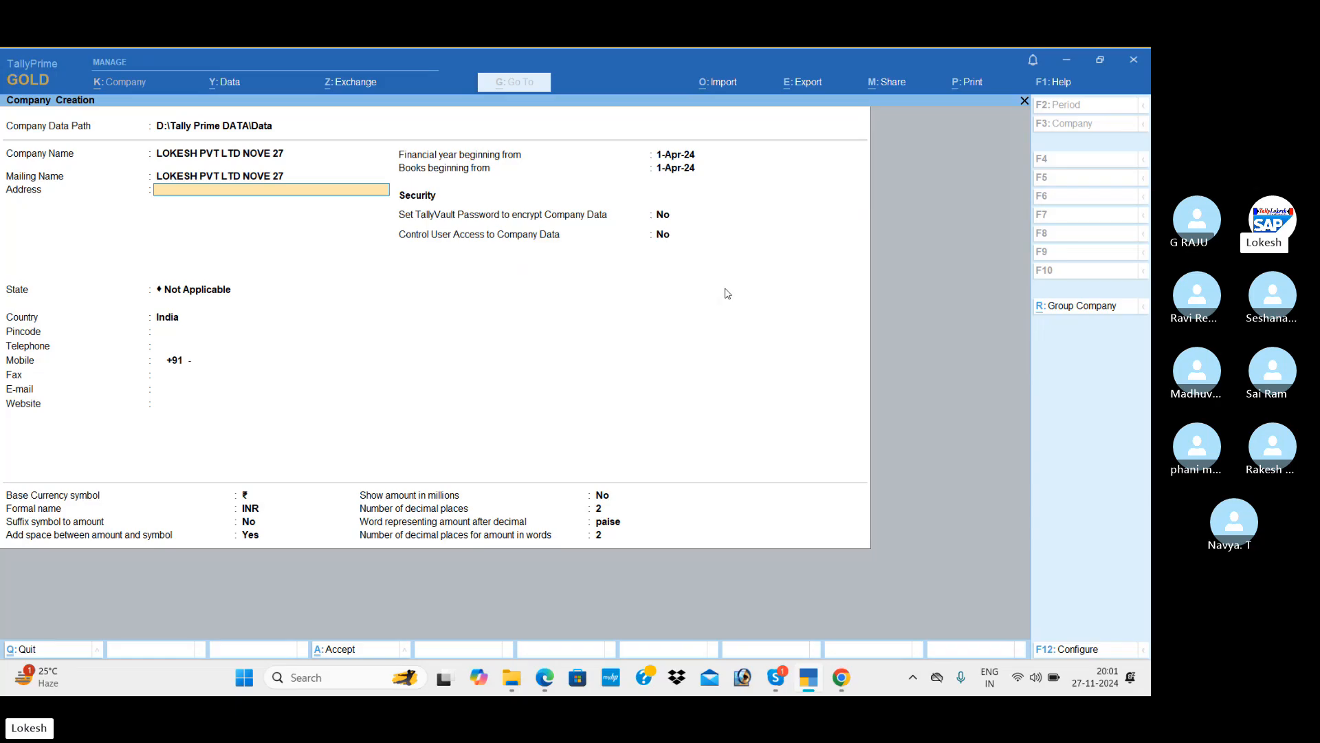
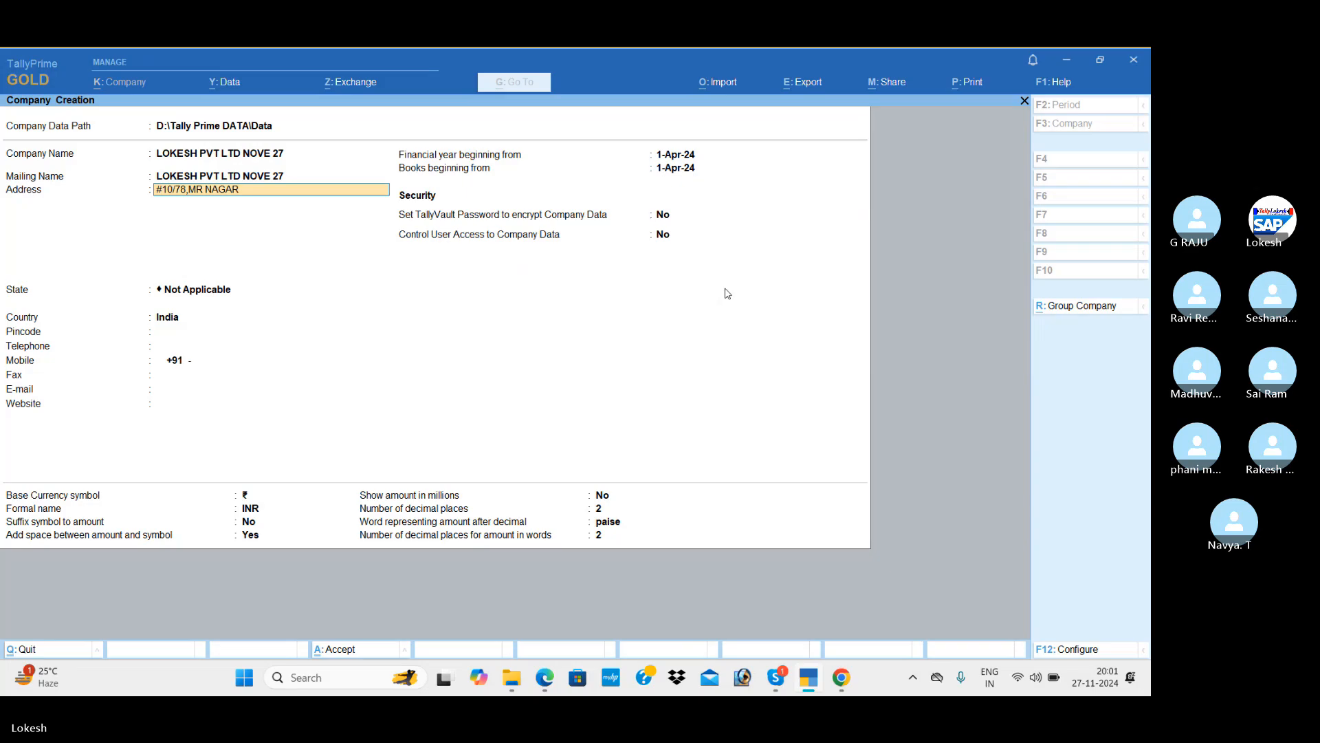
pyautogui.press('Return')
pyautogui.write('CELL NO')
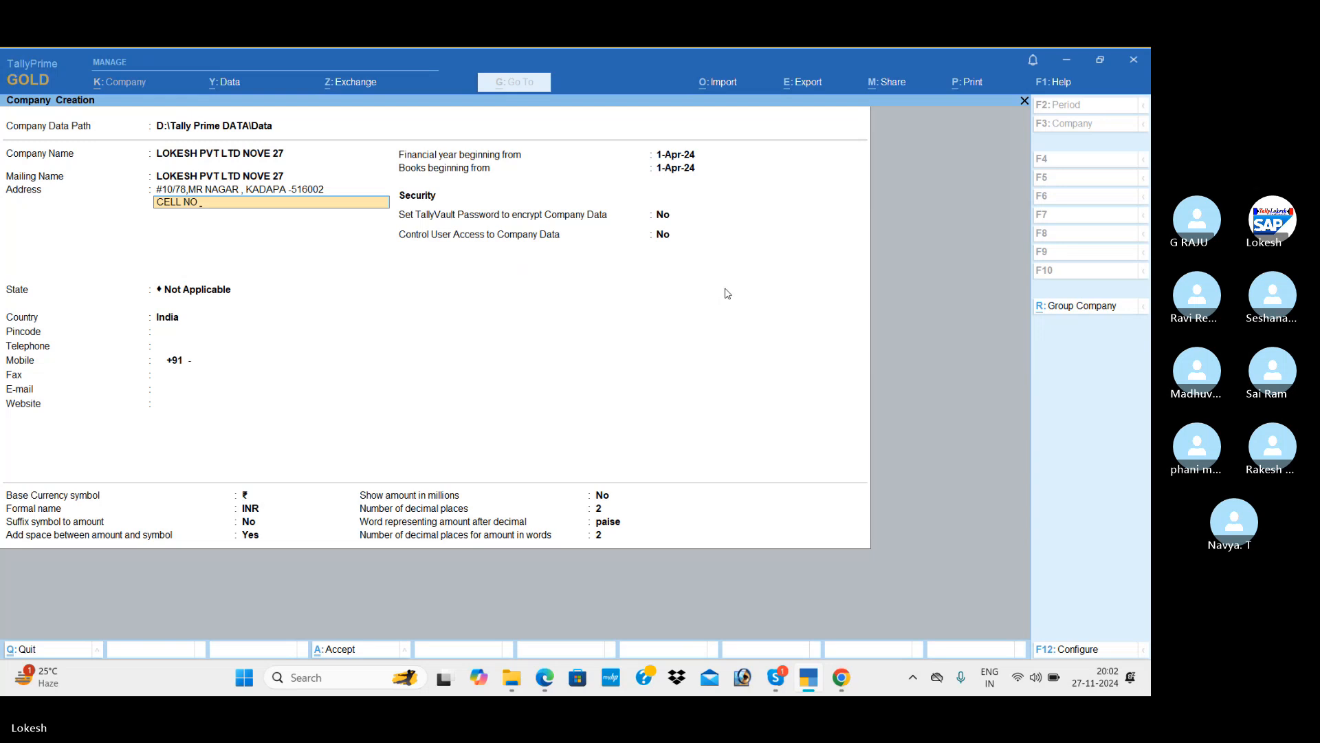
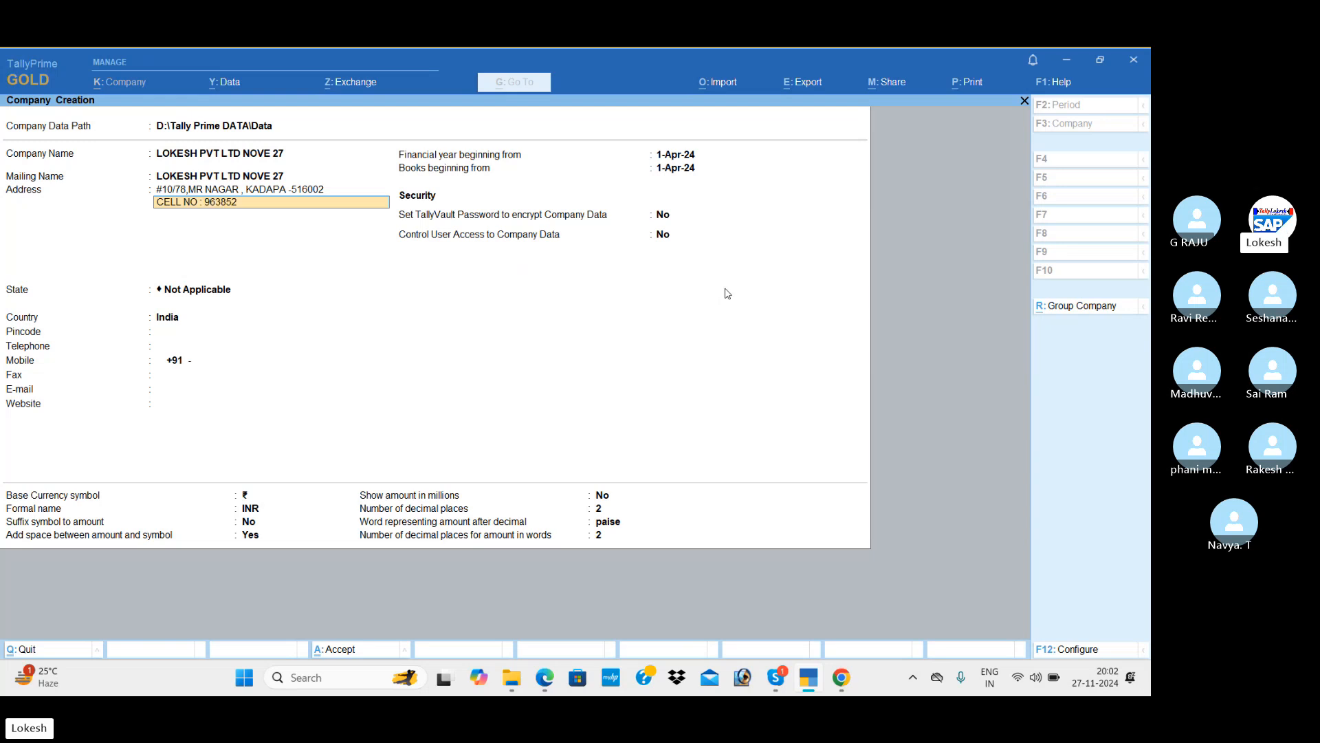
pyautogui.press('Return')
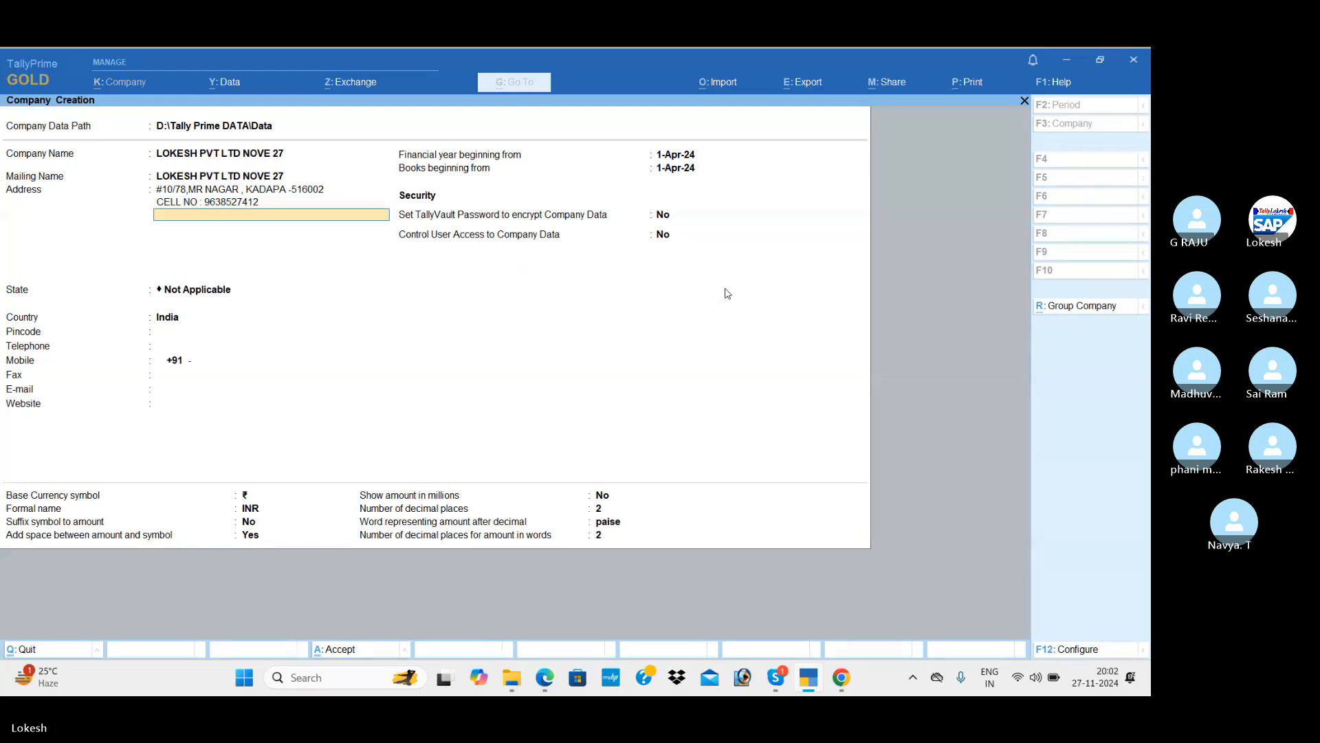
pyautogui.press('Return')
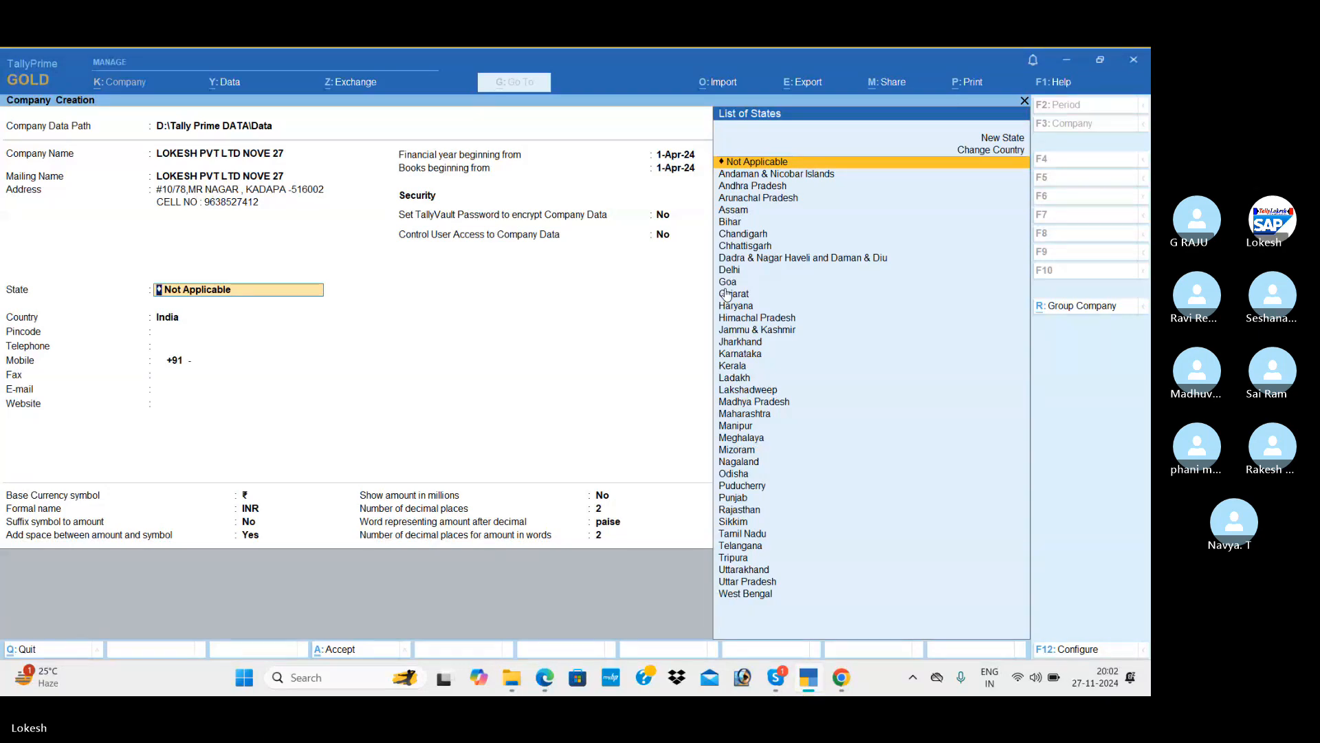
# Set the state to Andhra Pradesh and enter the pincode, telephone, mobile and fax numbers.
pyautogui.press('Down')
pyautogui.press('Down')
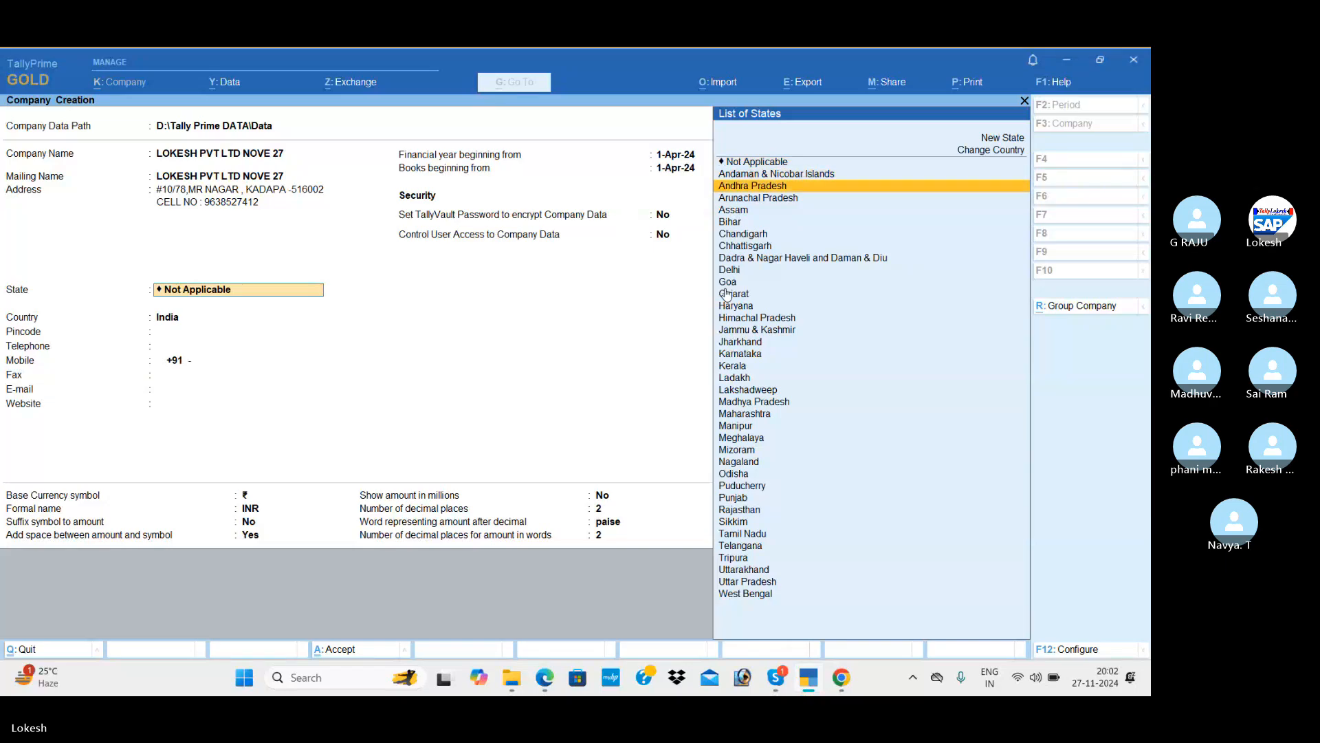
pyautogui.press('Return')
pyautogui.write('516002')
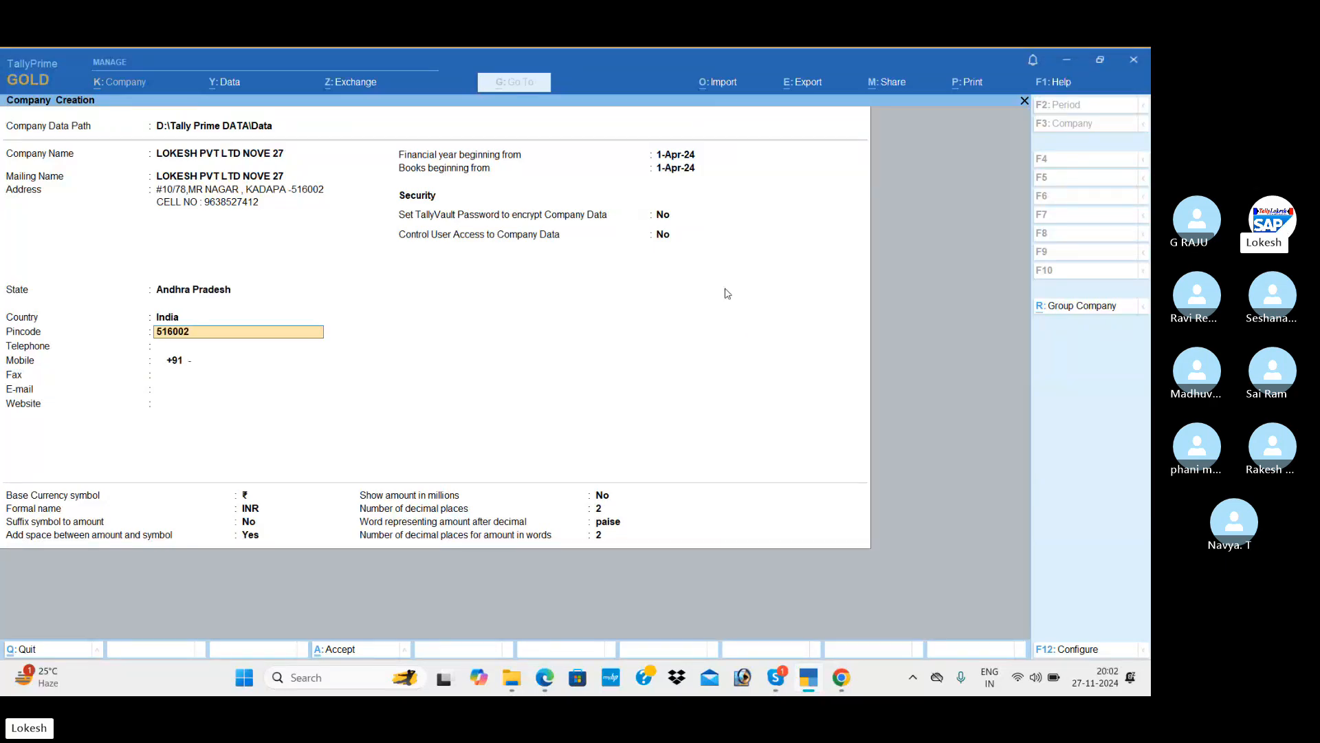
pyautogui.press('Return')
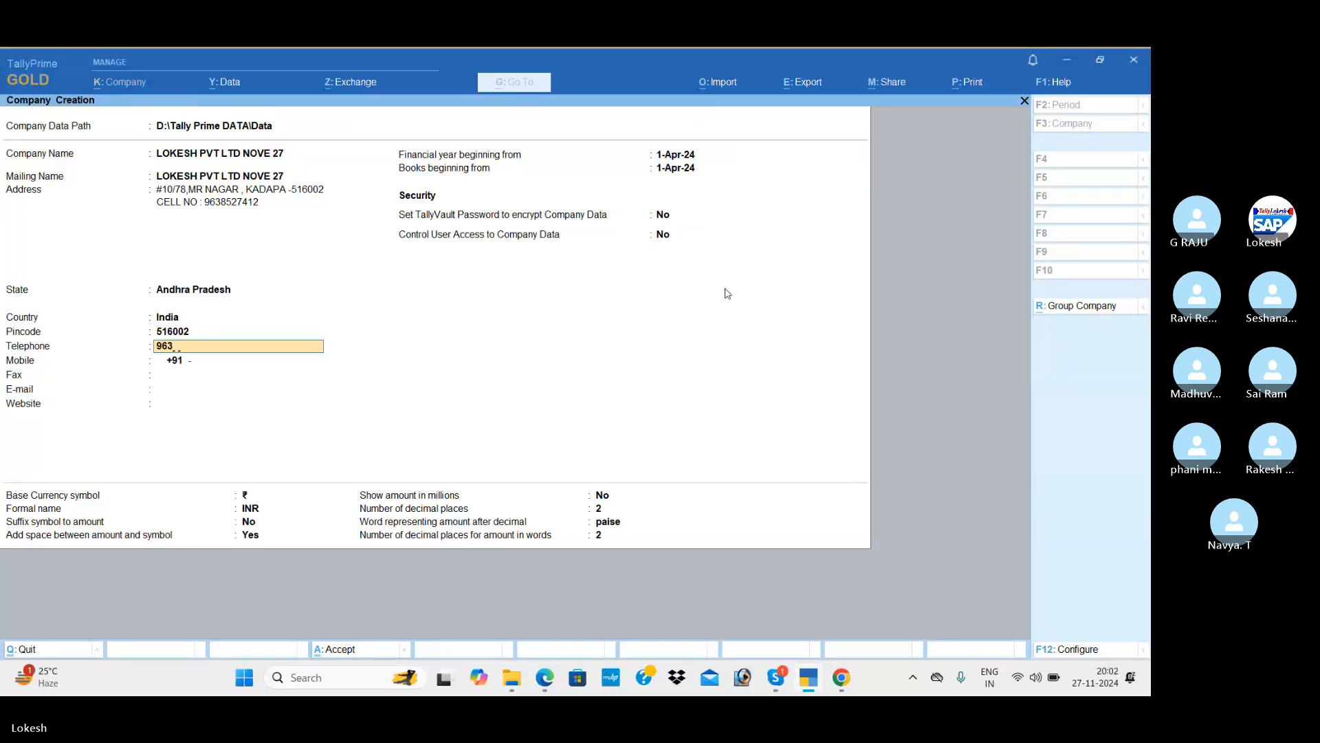
pyautogui.press('Return')
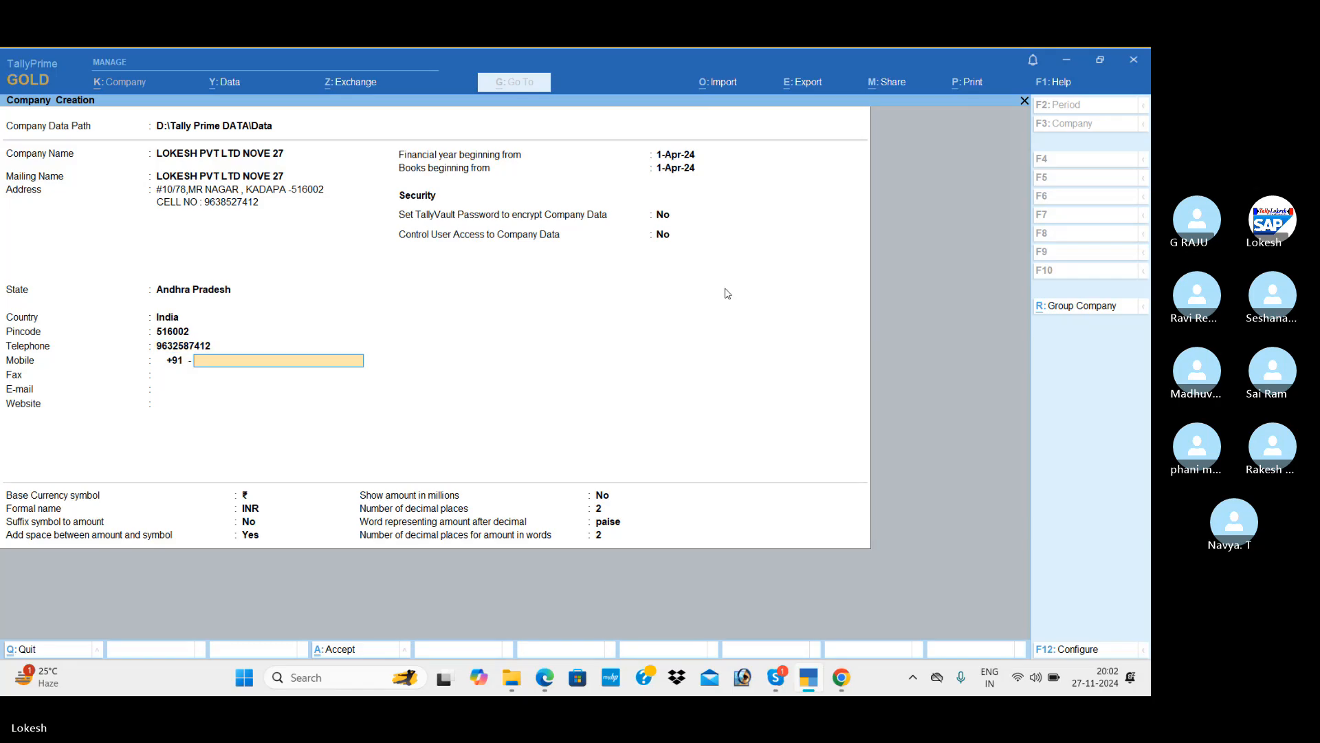
pyautogui.write('9876543213')
pyautogui.press('Return')
pyautogui.write('54789')
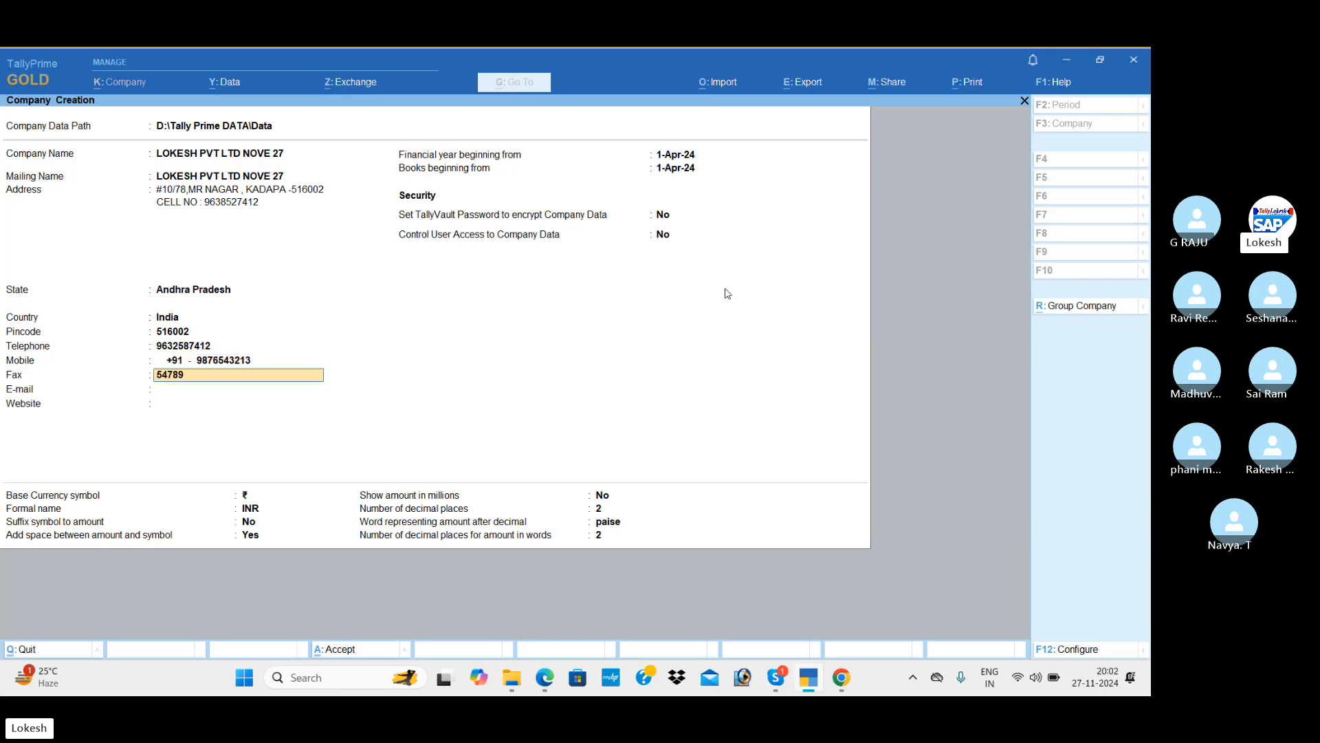
pyautogui.press('Return')
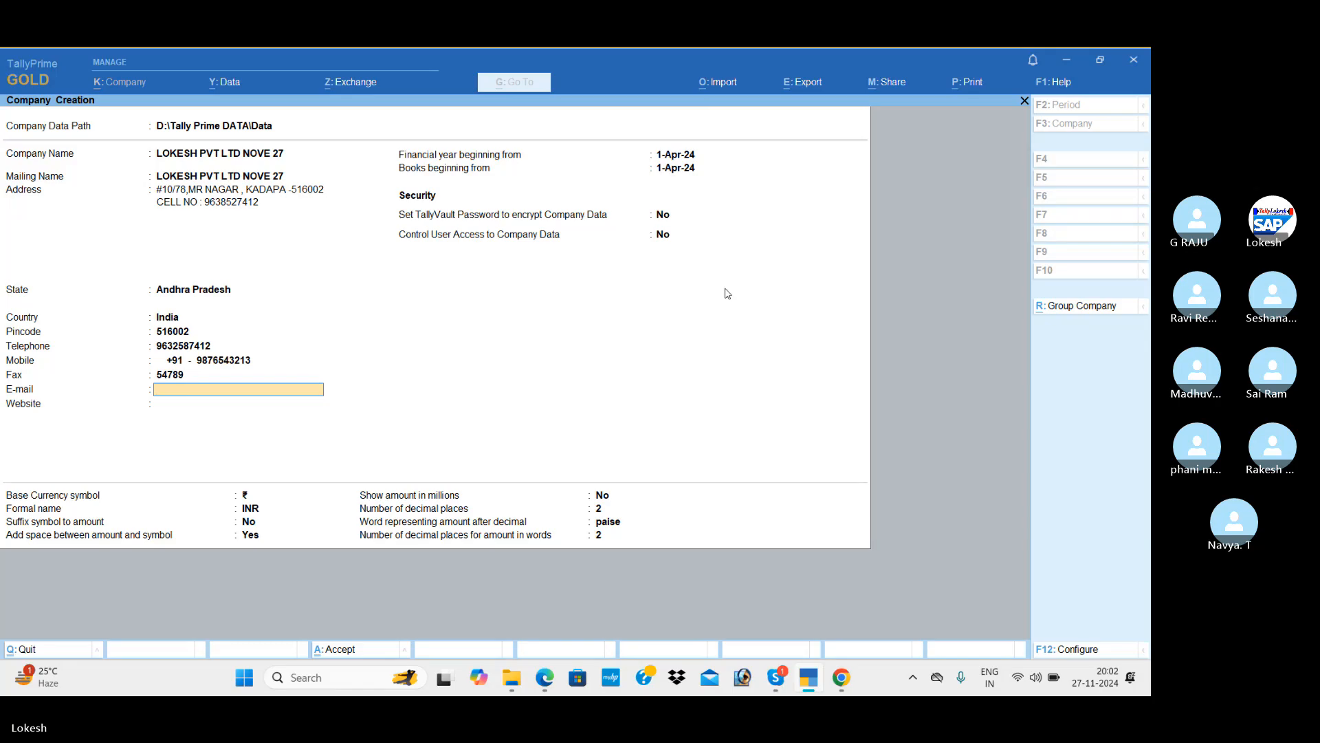
# Enter the company e-mail and website, keep the 1-Apr-24 dates, and finish the form.
pyautogui.press('Return')
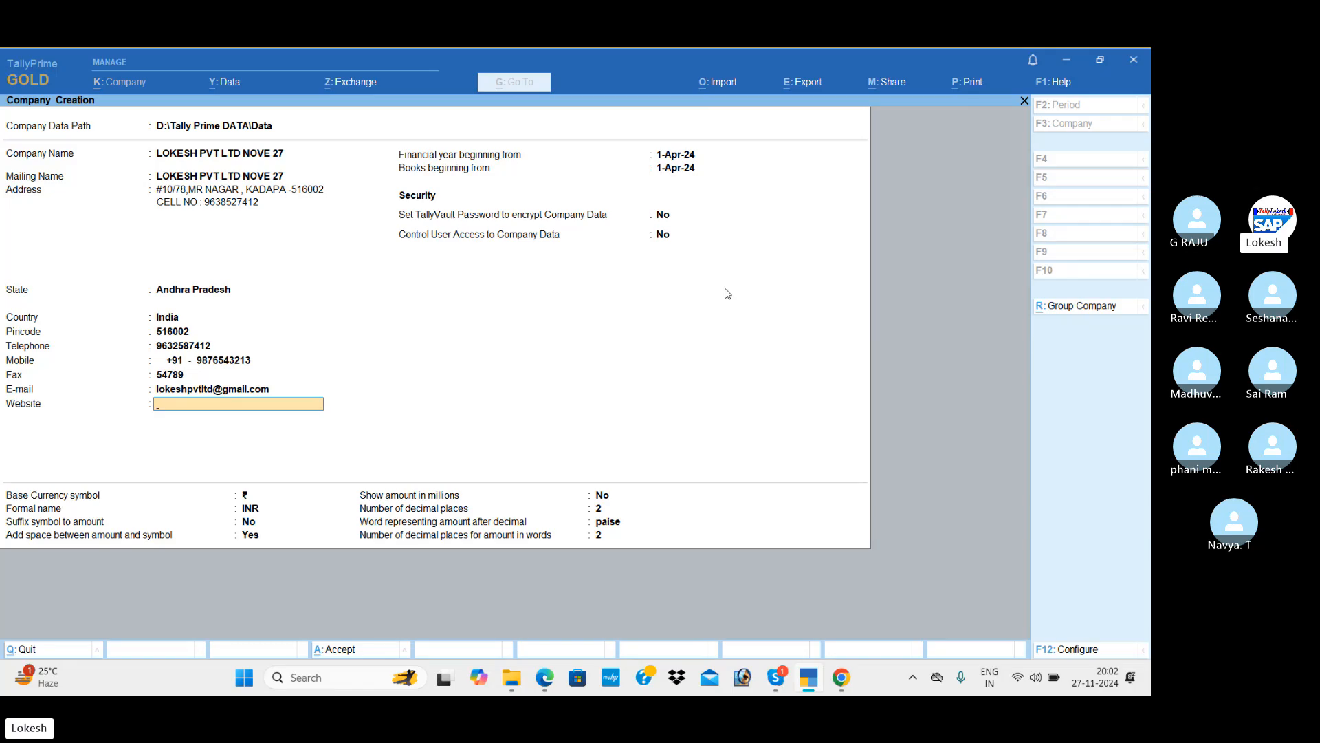
pyautogui.write('www.lokeshpvtltd')
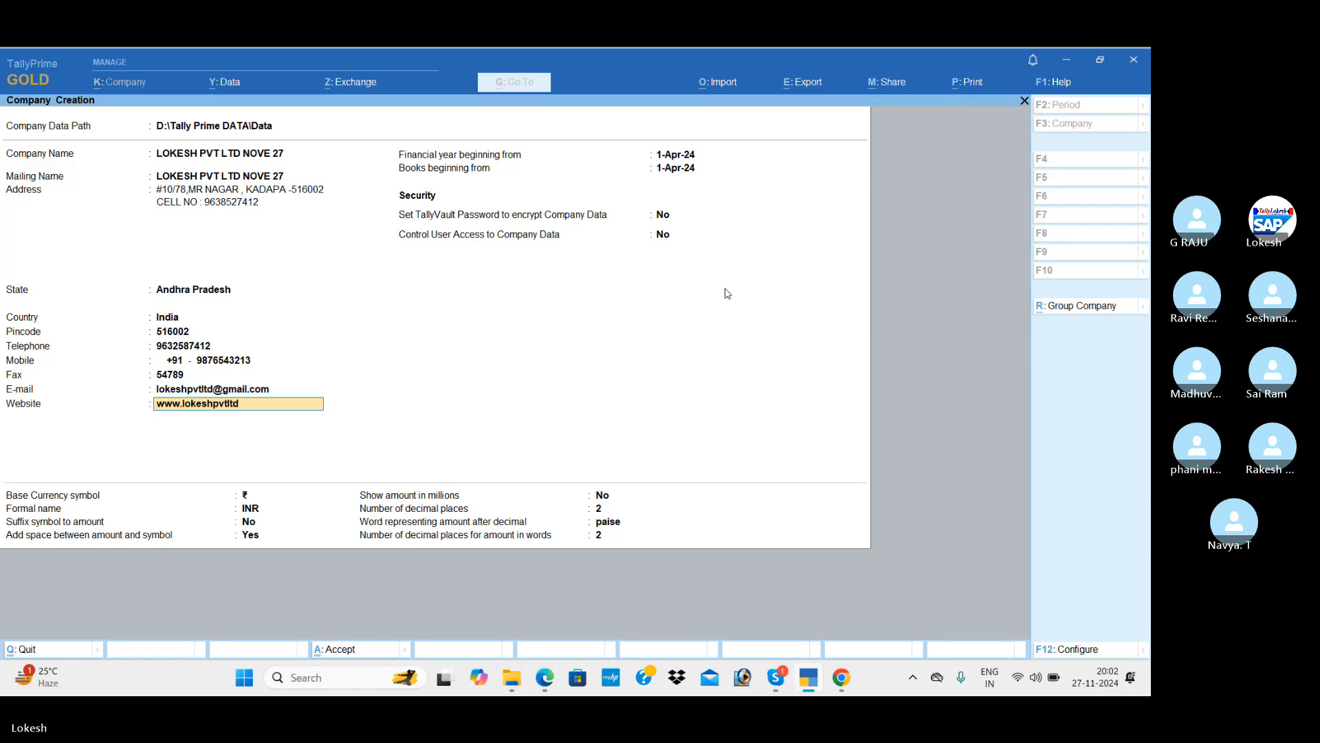
pyautogui.press('BackSpace')
pyautogui.write('tltd.com')
pyautogui.press('Return')
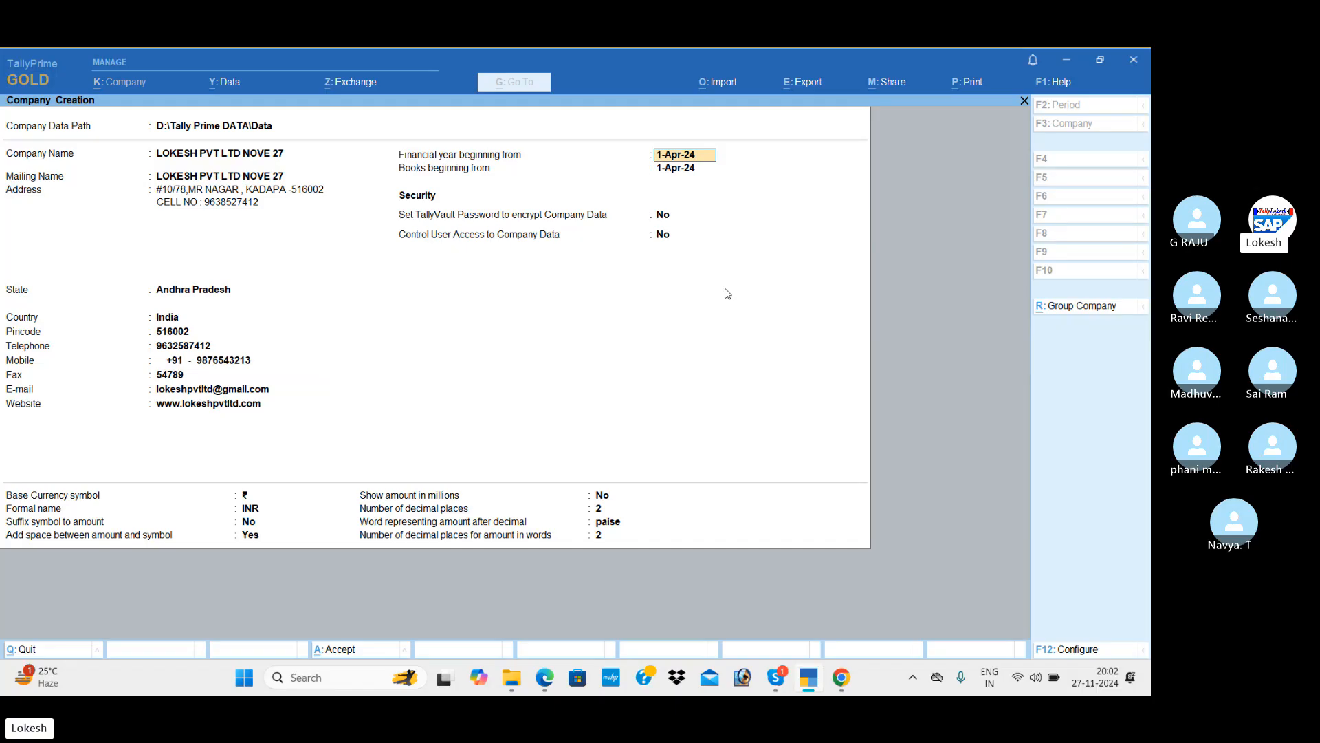
pyautogui.press('Return')
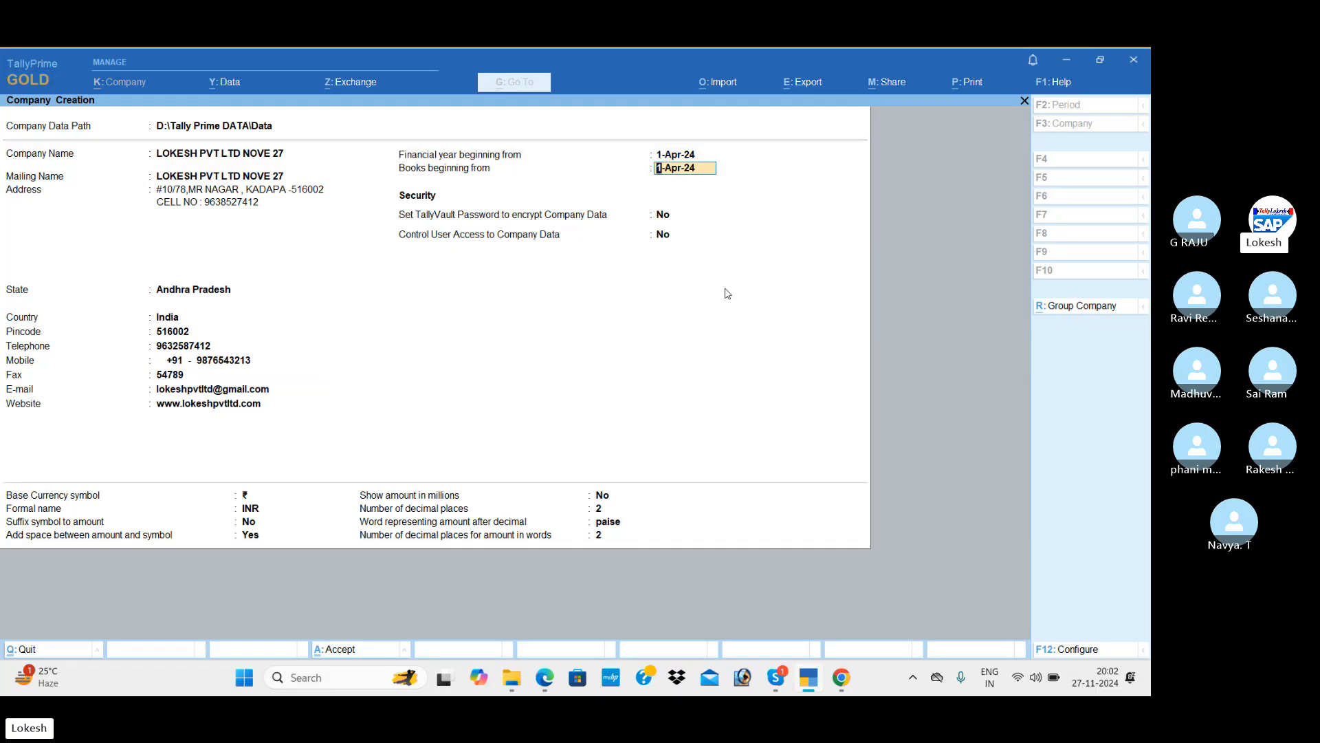
pyautogui.press('Return')
pyautogui.press('Return')
pyautogui.press('Return')
pyautogui.press('Return')
pyautogui.press('Return')
pyautogui.press('Return')
pyautogui.press('Return')
pyautogui.press('Return')
pyautogui.press('Return')
pyautogui.press('Return')
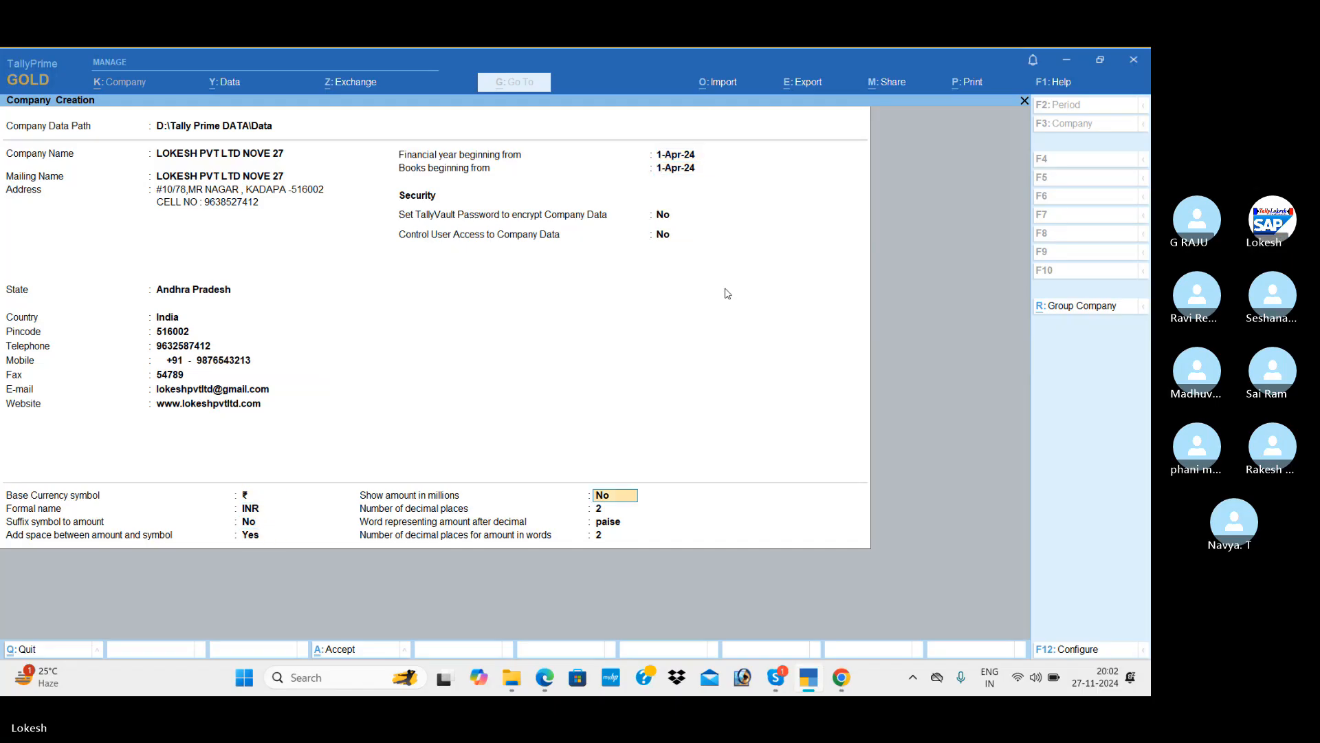
pyautogui.press('Return')
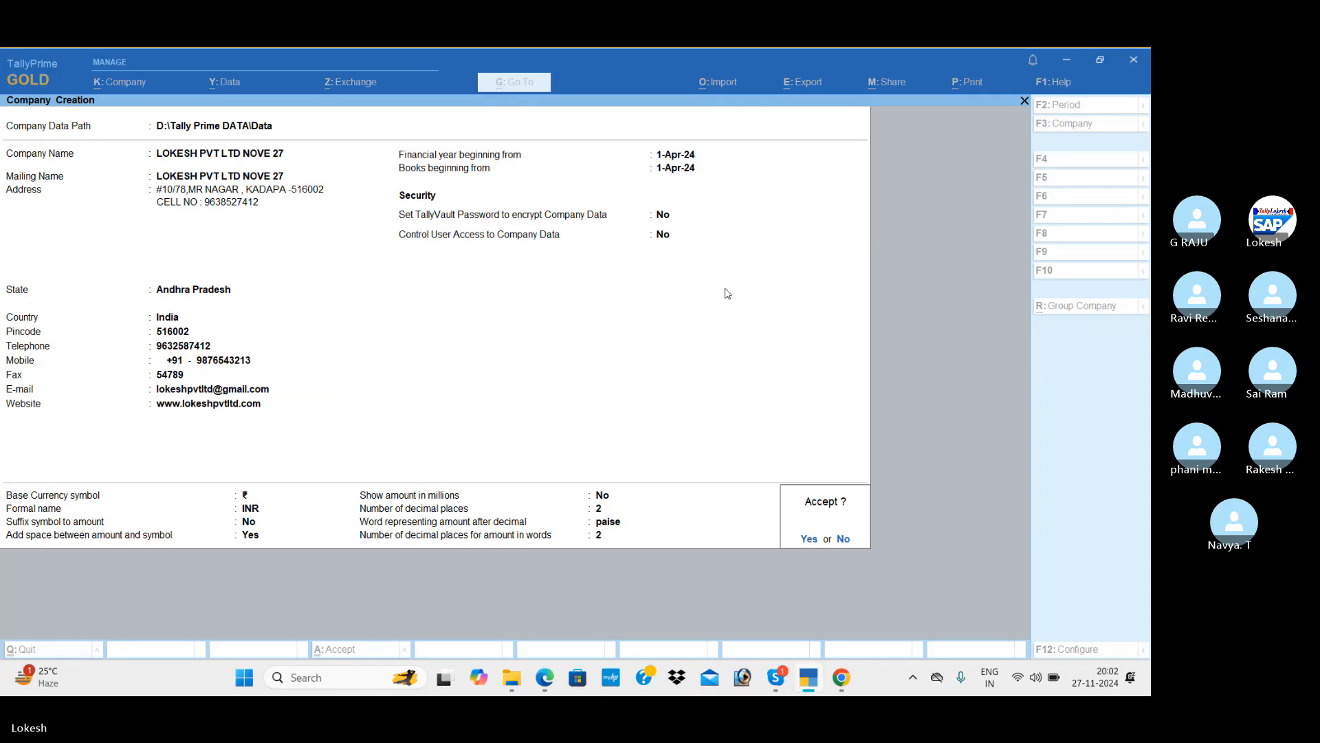
pyautogui.press('Return')
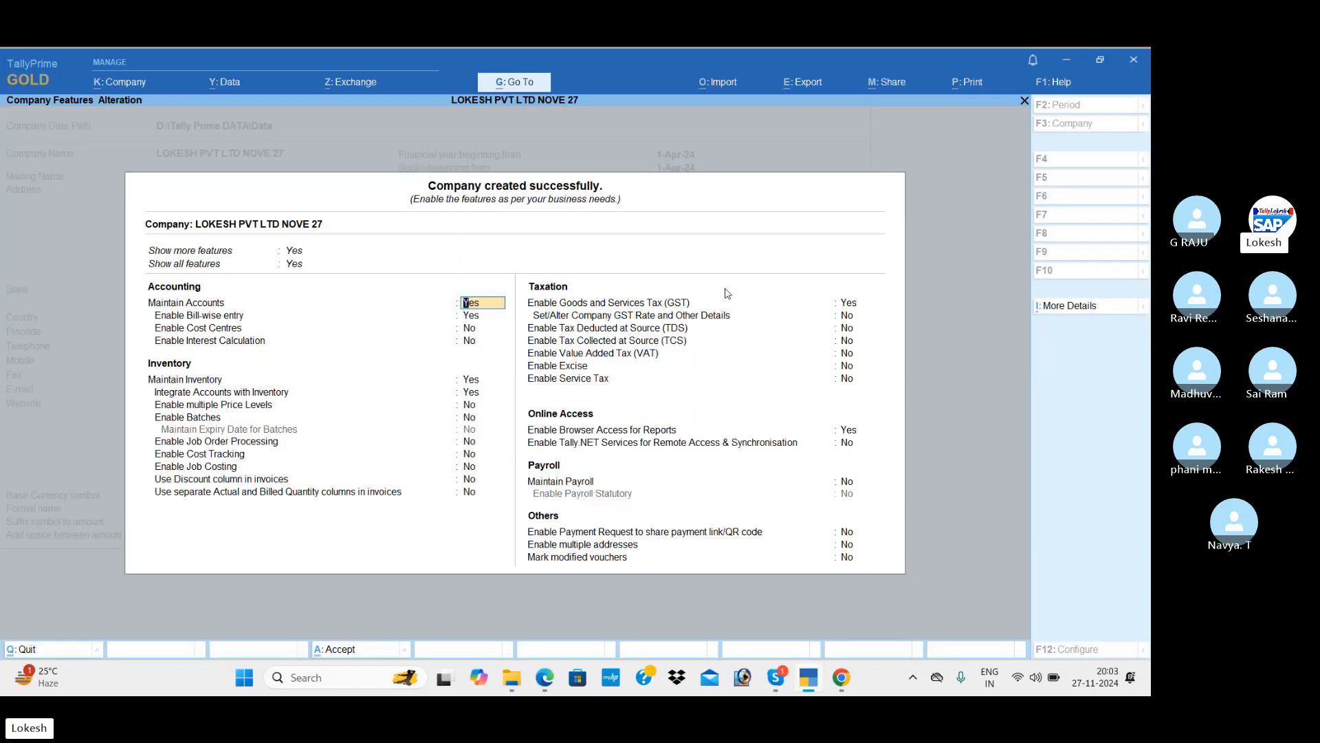
# Set bill-wise entry to No and move past the cost centre and inventory features.
pyautogui.press('Return')
pyautogui.press('n')
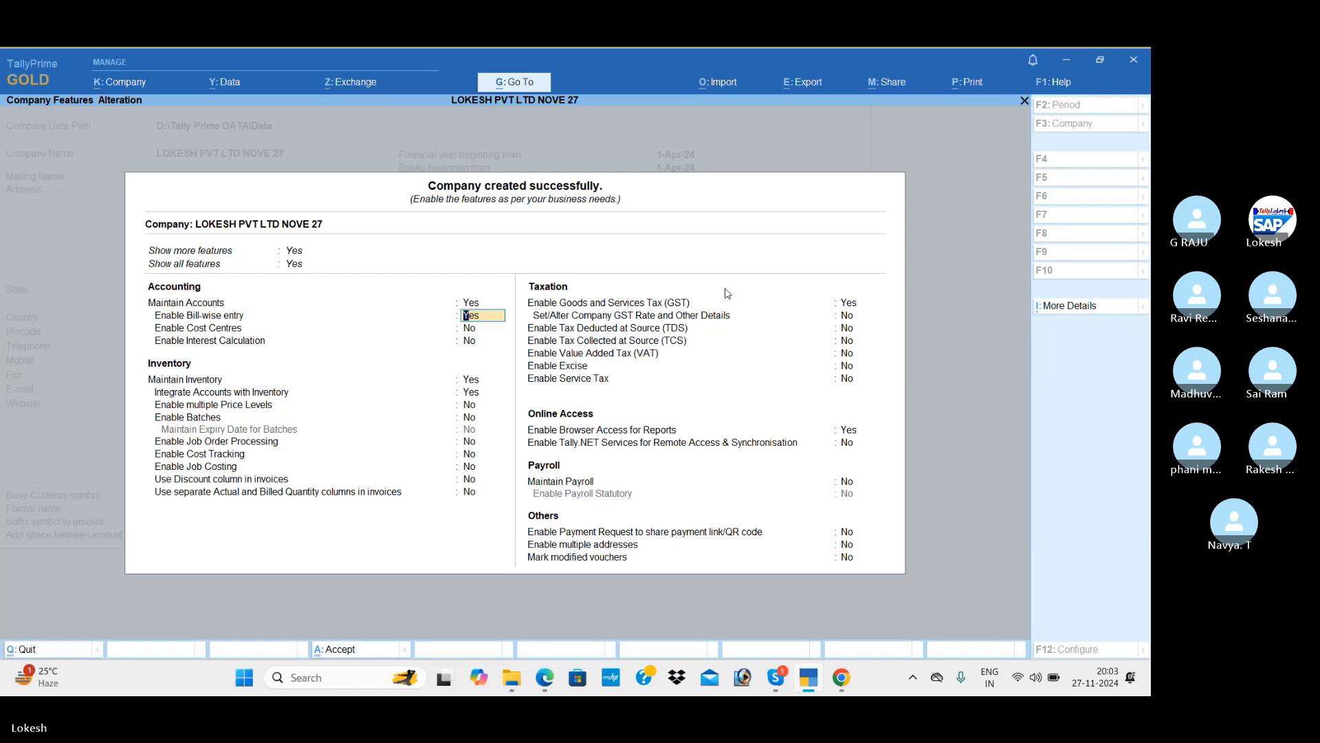
pyautogui.press('Return')
pyautogui.press('Return')
pyautogui.press('Return')
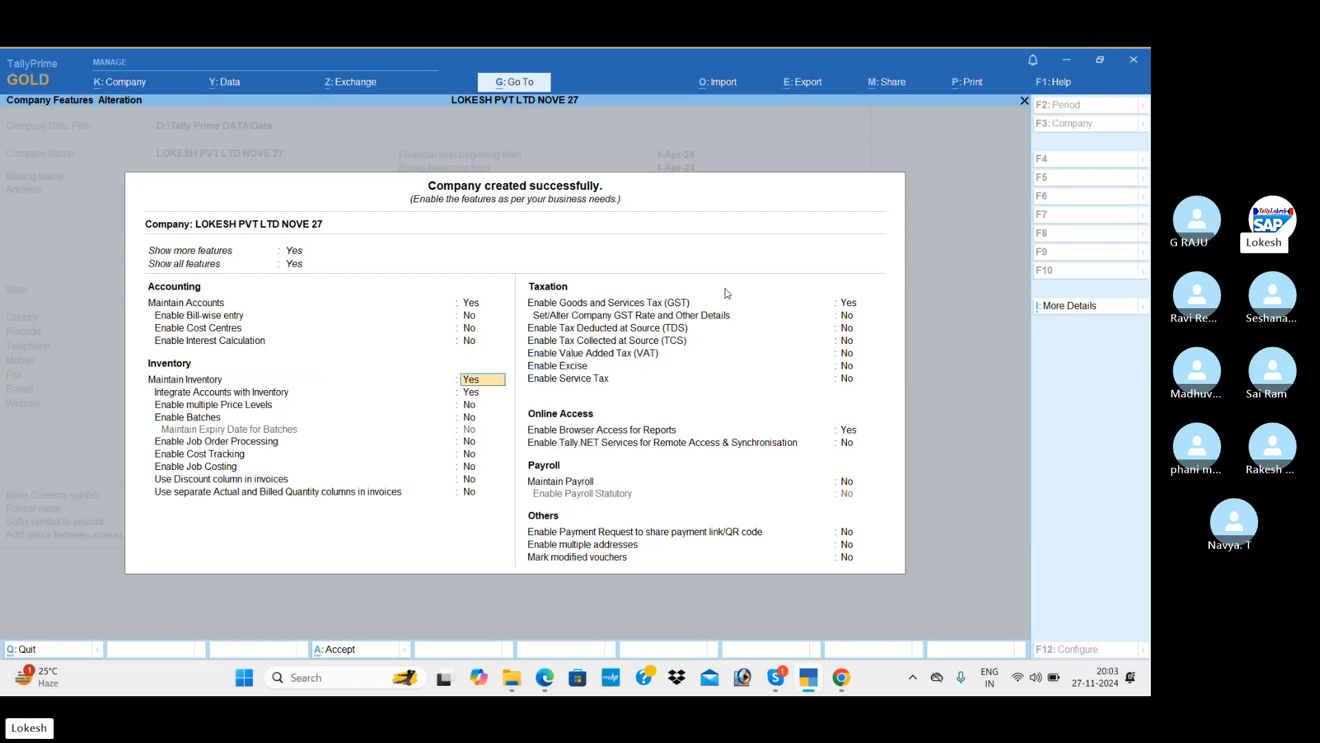
pyautogui.press('Return')
pyautogui.press('Return')
pyautogui.press('Return')
pyautogui.press('Return')
pyautogui.press('Return')
pyautogui.press('Return')
pyautogui.press('Return')
pyautogui.press('Return')
pyautogui.press('Return')
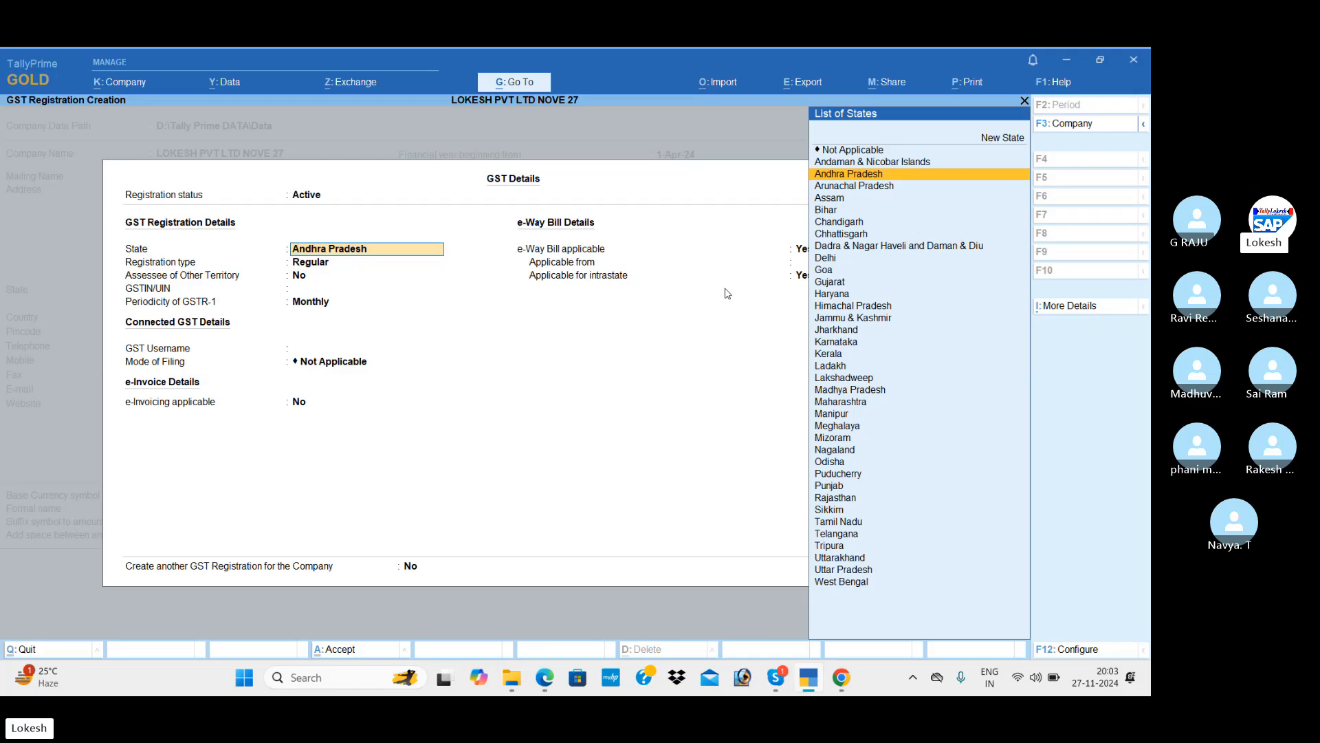
# Set the GST state to Andhra Pradesh and the registration type to Regular.
pyautogui.press('Return')
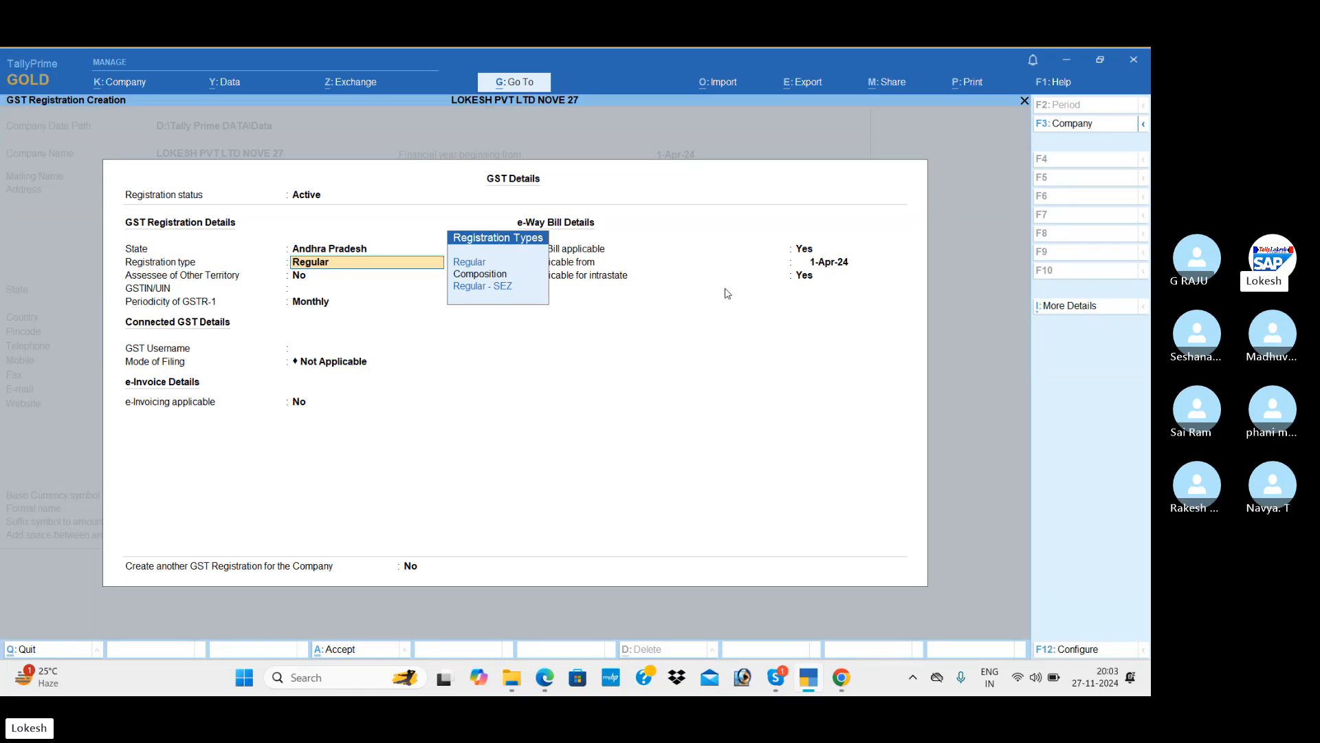
pyautogui.press('Up')
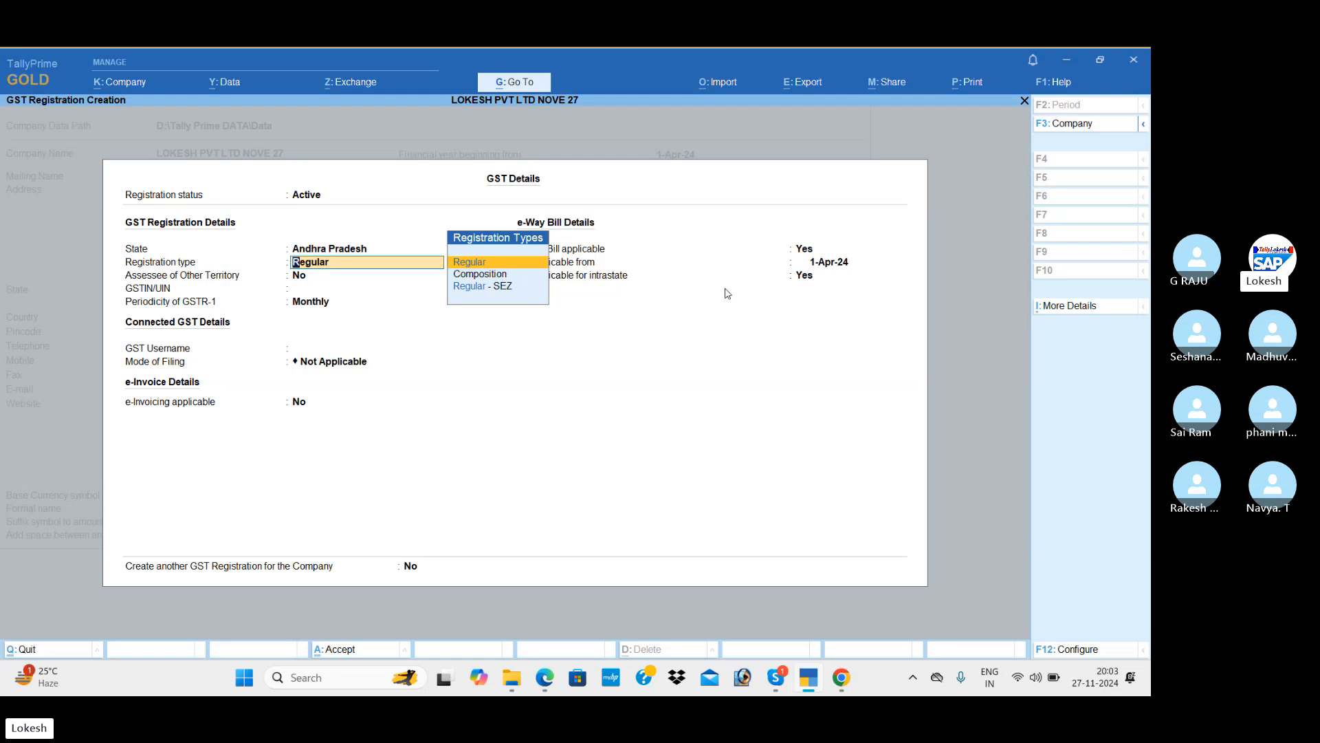
pyautogui.press('Return')
pyautogui.press('Return')
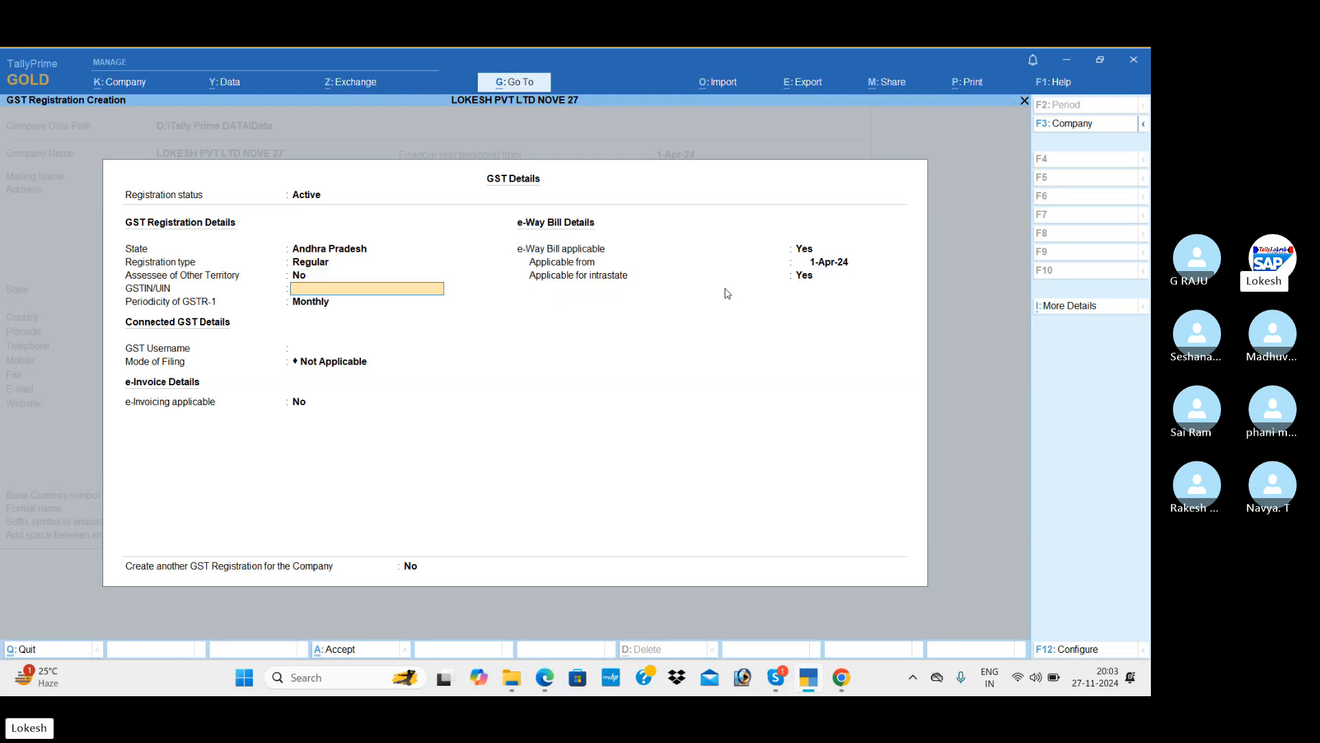
pyautogui.hotkey('alt', 'Tab')
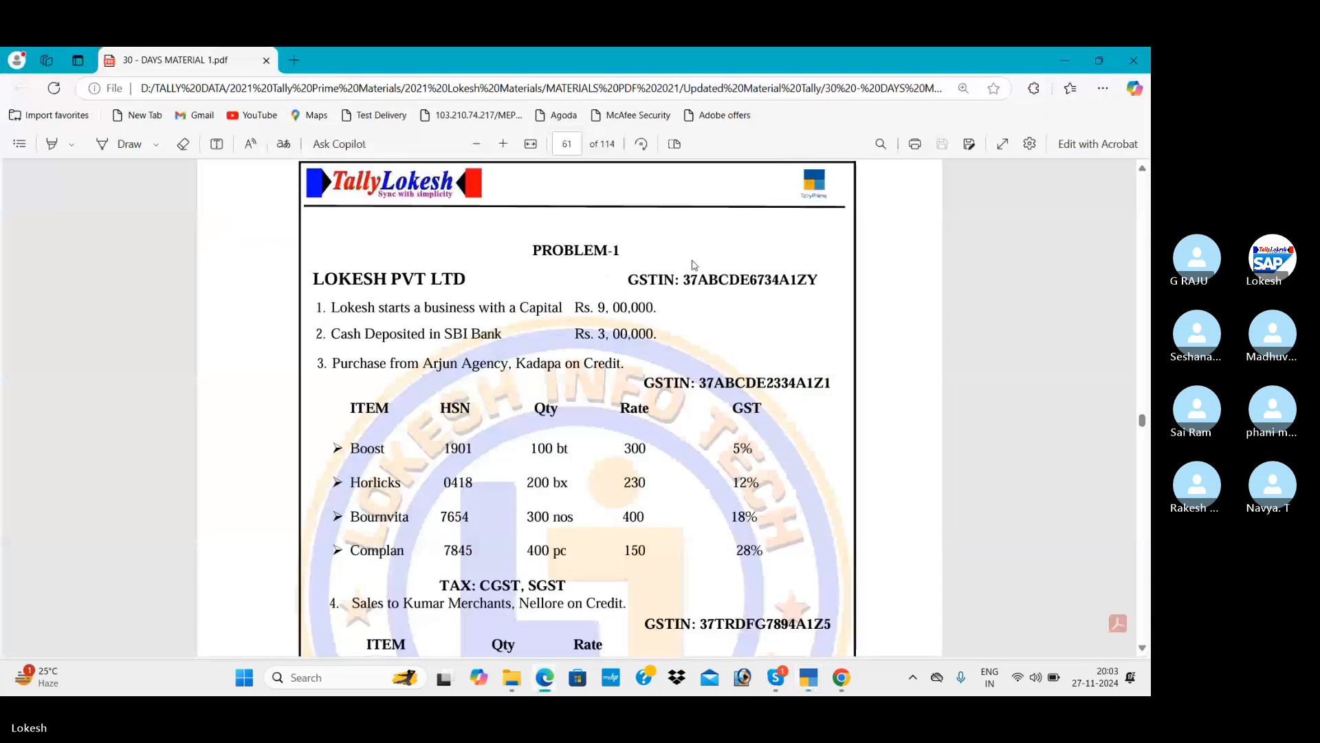
pyautogui.hotkey('alt', 'Tab')
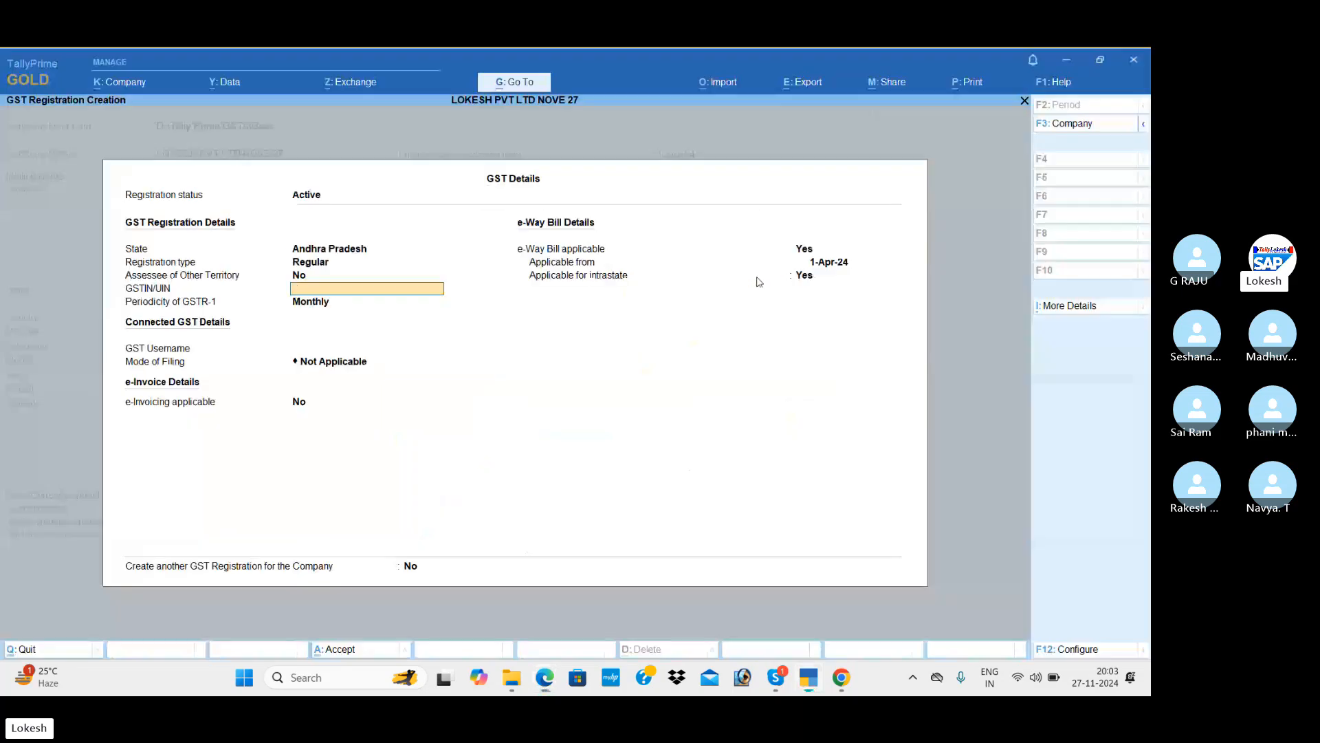
# Enter the company's GSTIN from the PDF, keep Monthly GSTR-1 and e-Way Bill Yes, and save.
pyautogui.write('7AB')
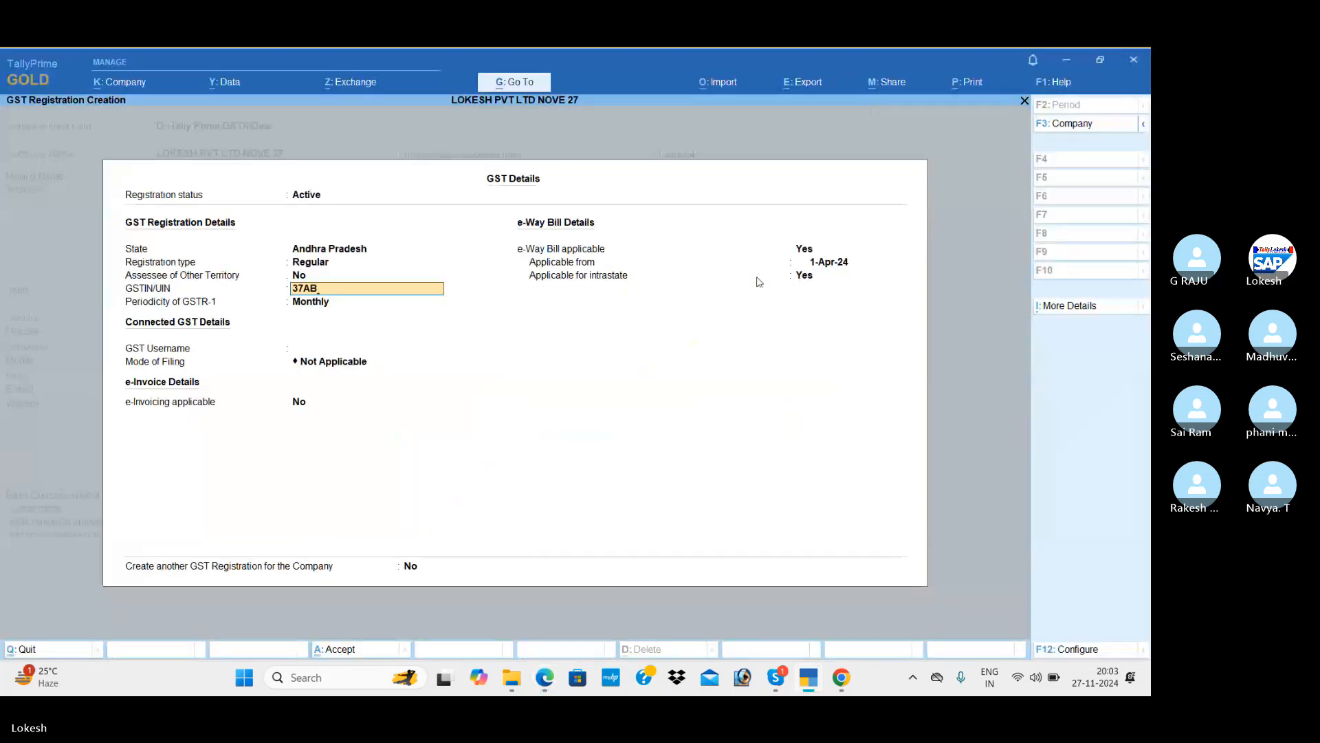
pyautogui.write('CDE')
pyautogui.hotkey('alt', 'Tab')
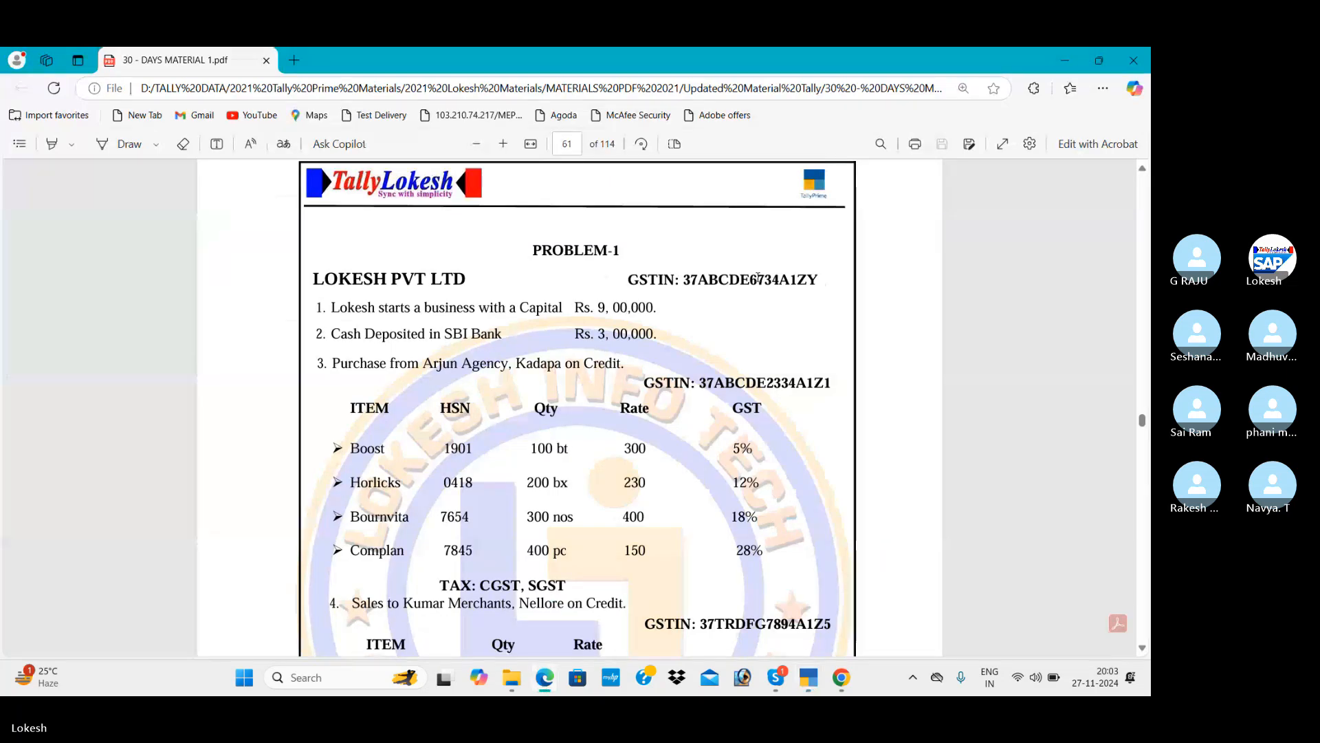
pyautogui.hotkey('alt', 'Tab')
pyautogui.write('67')
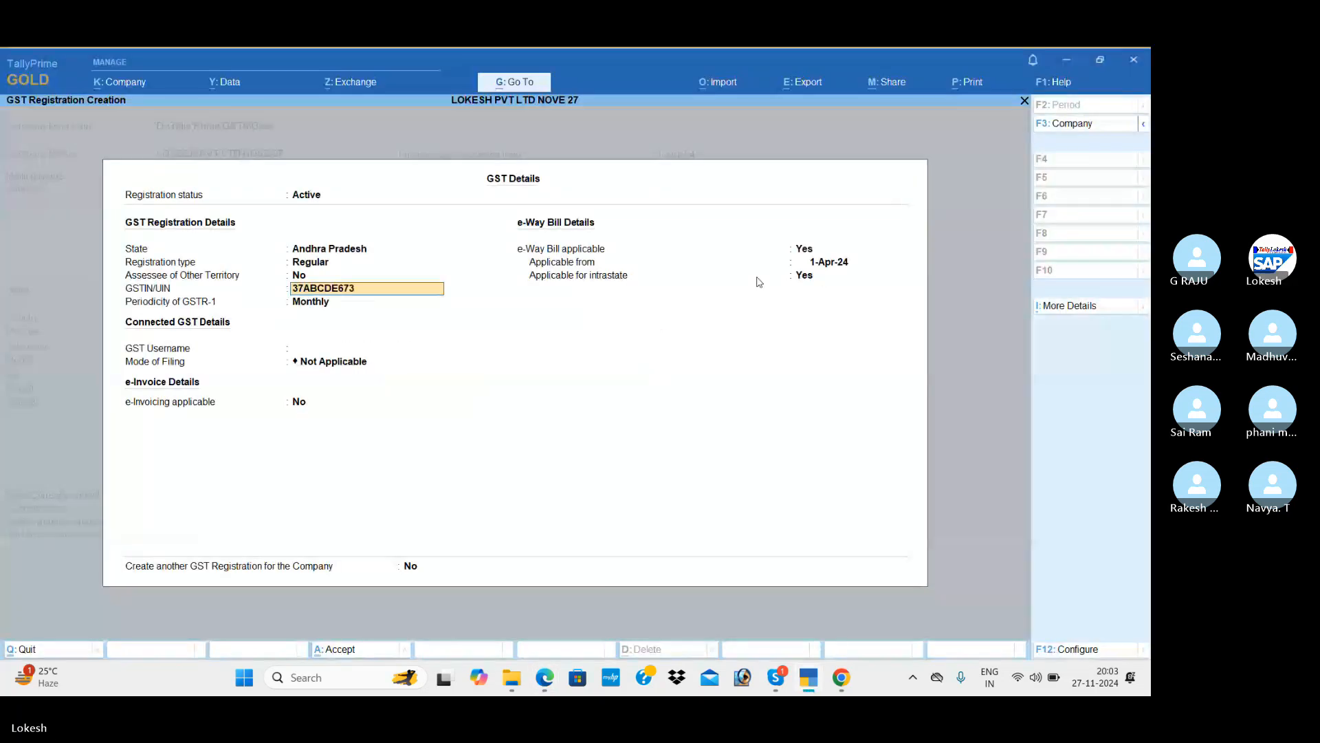
pyautogui.hotkey('alt', 'Tab')
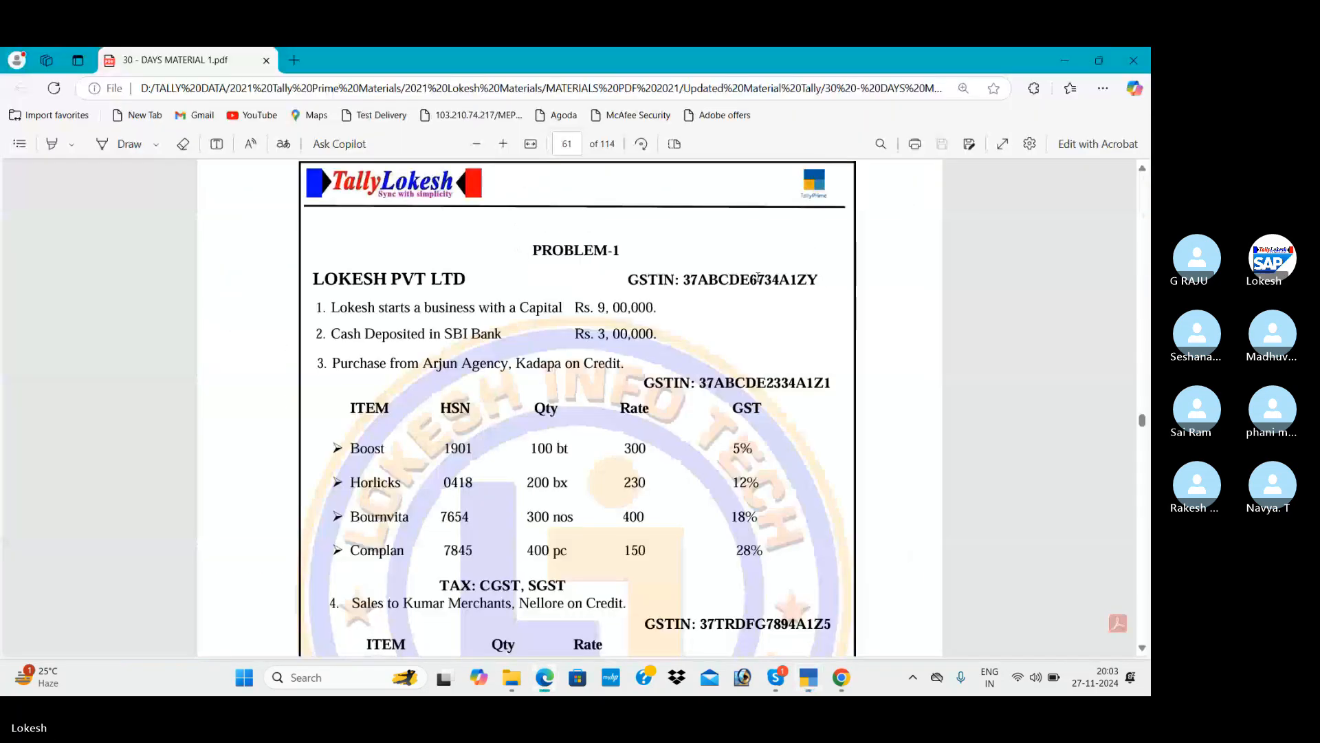
pyautogui.hotkey('alt', 'Tab')
pyautogui.write('34A1ZY')
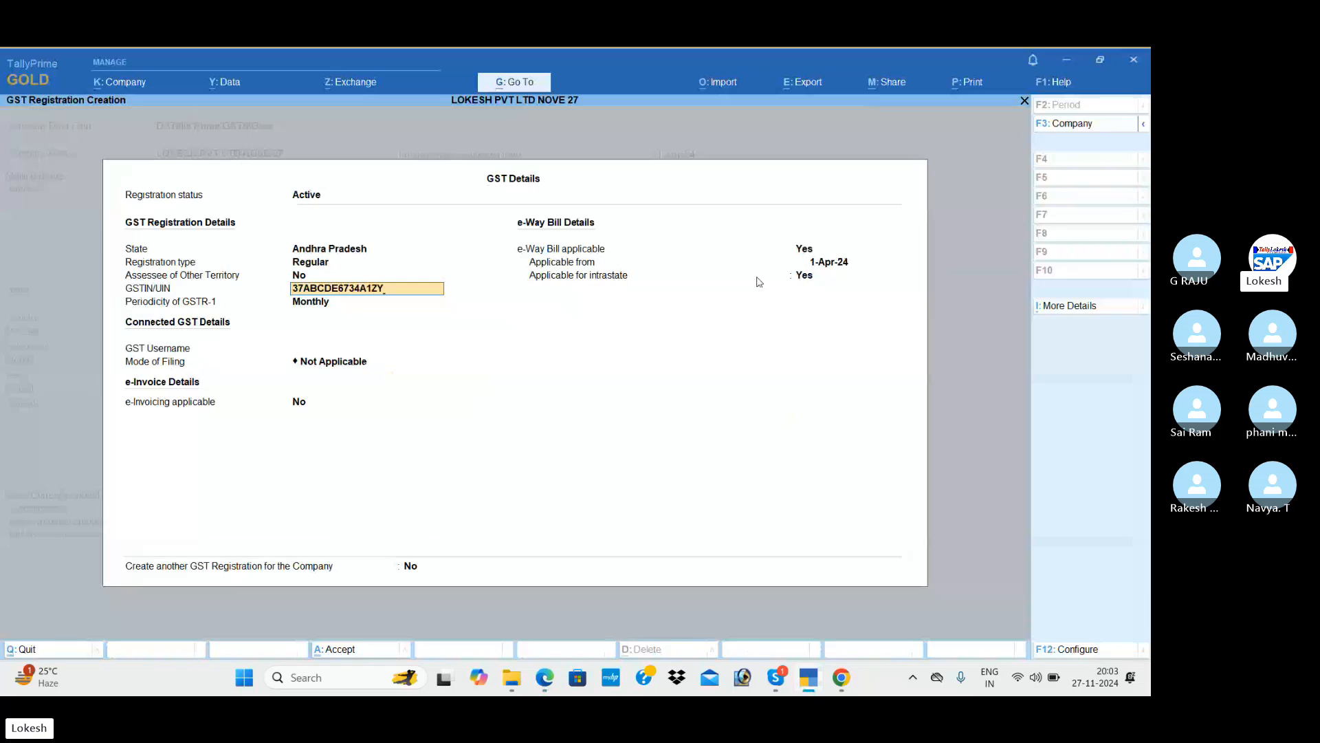
pyautogui.press('Return')
pyautogui.press('Return')
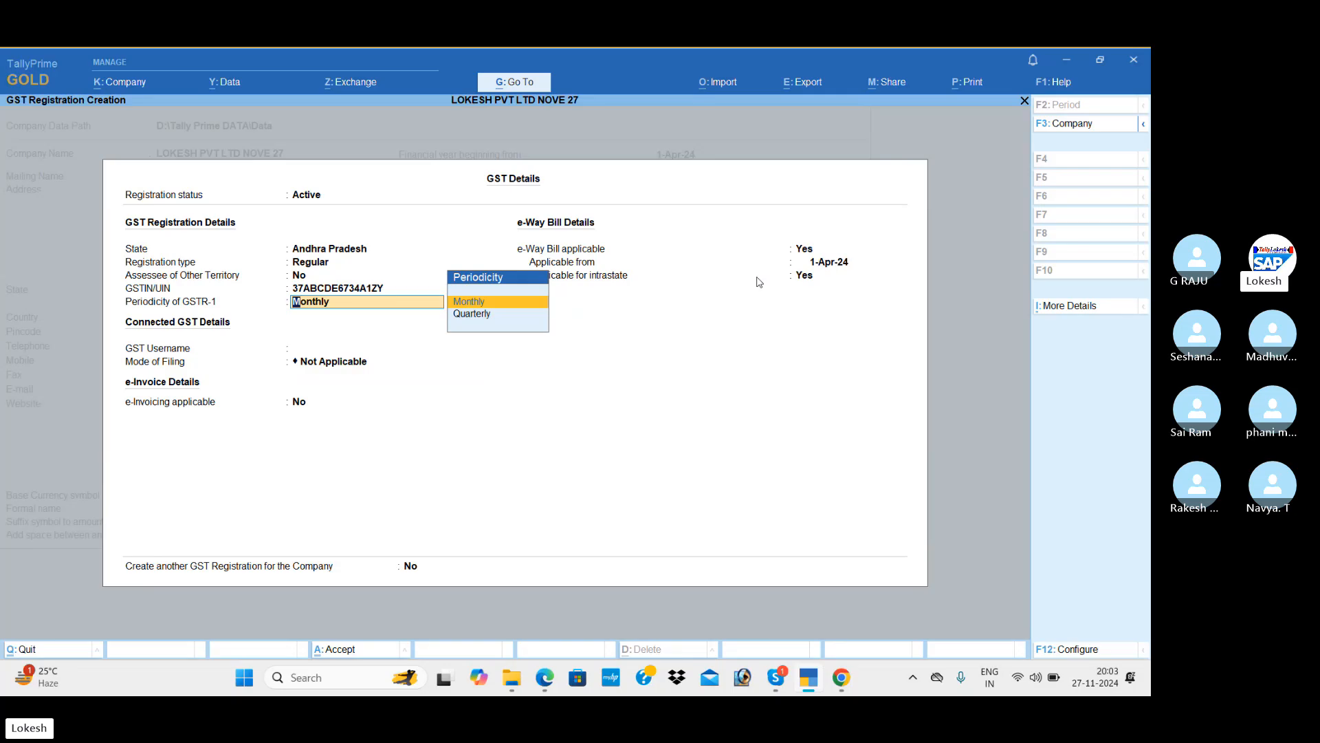
pyautogui.press('Return')
pyautogui.press('Return')
pyautogui.press('Return')
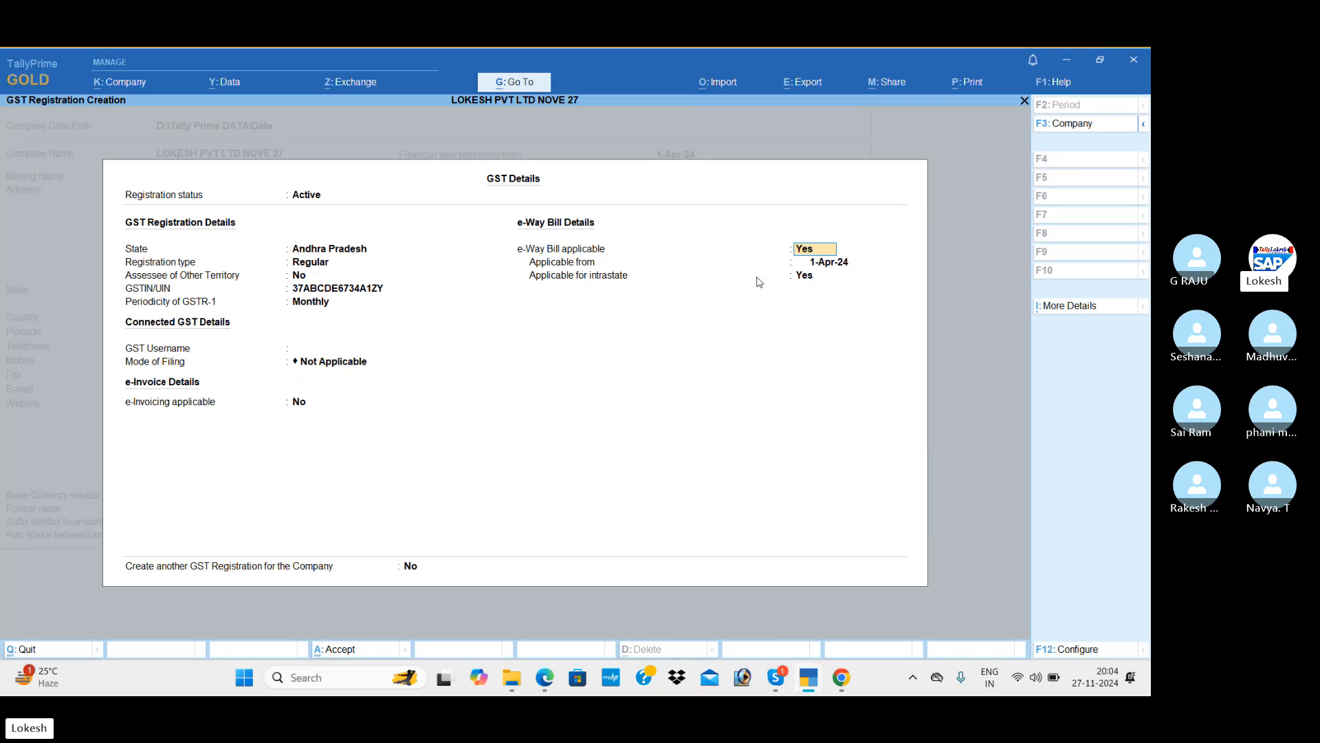
pyautogui.press('Return')
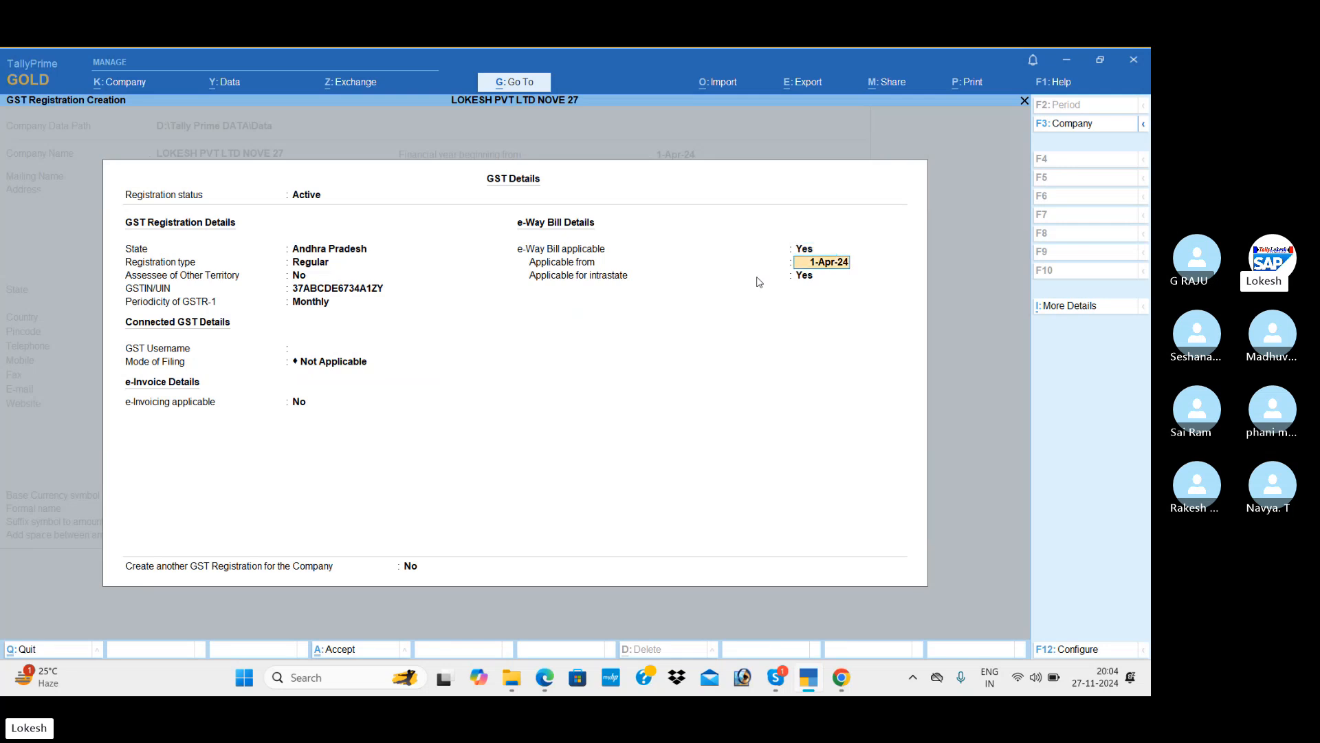
pyautogui.press('Return')
pyautogui.press('Return')
pyautogui.press('Return')
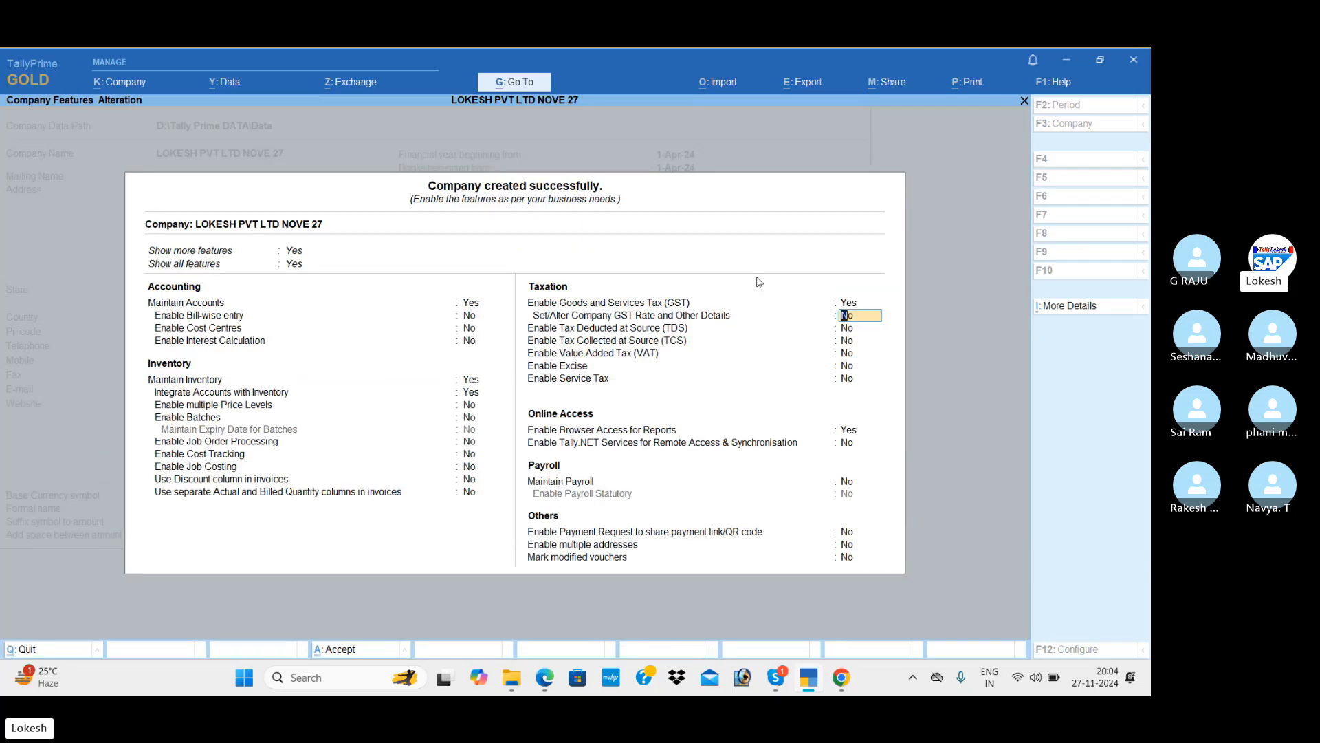
pyautogui.write('y')
pyautogui.press('Return')
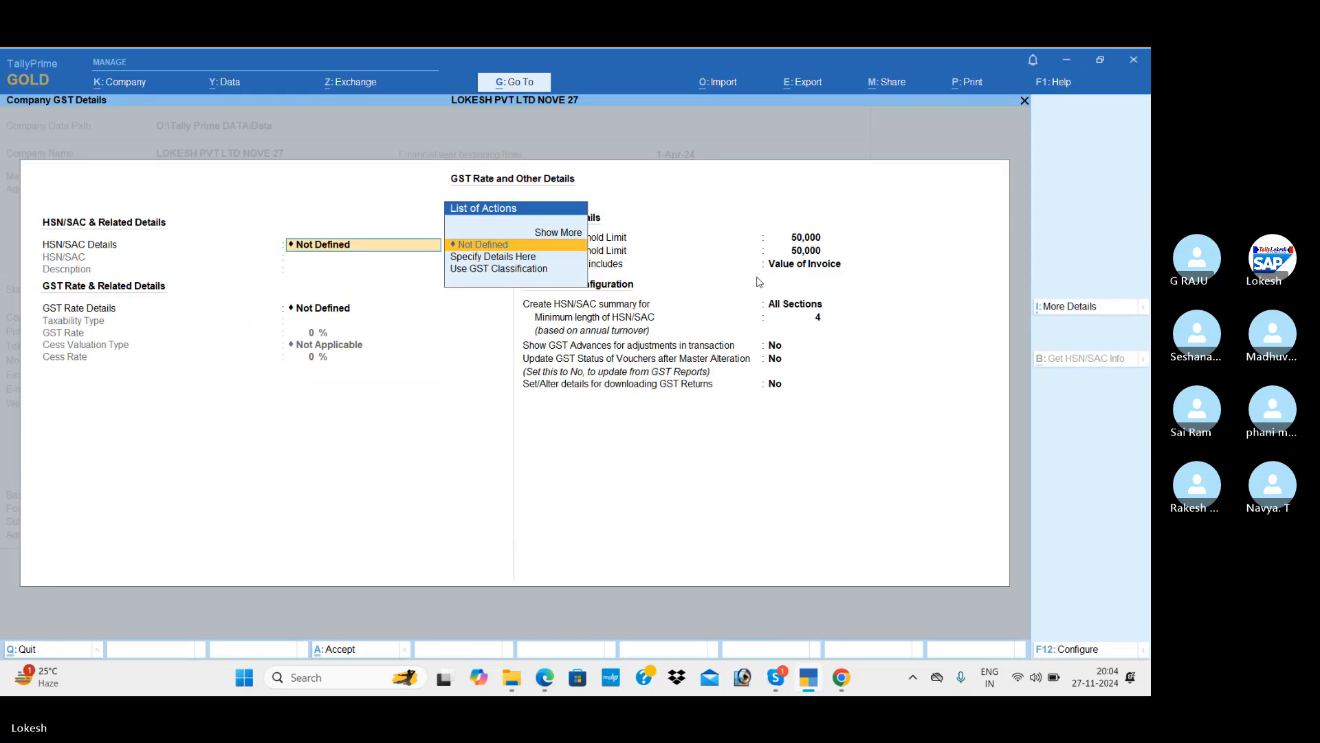
pyautogui.press('Down')
pyautogui.press('Return')
pyautogui.write('9856')
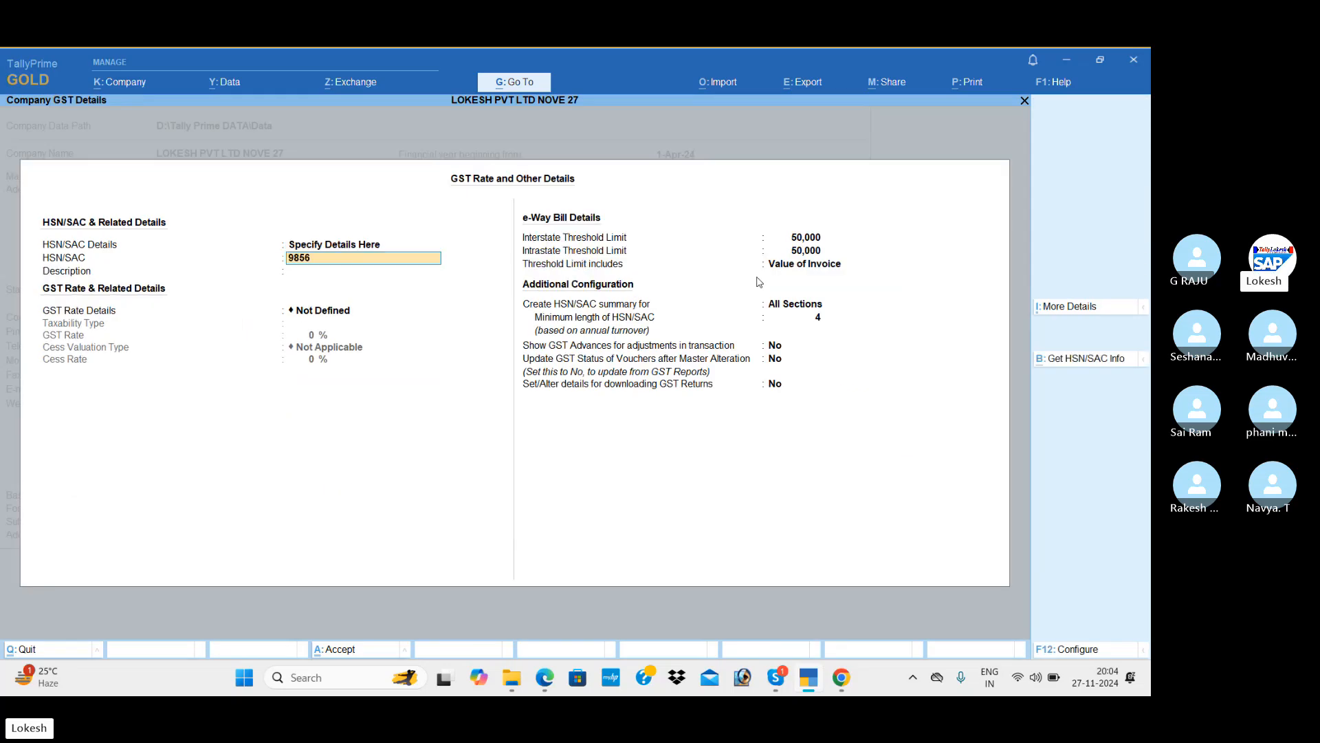
pyautogui.write('23')
pyautogui.press('Return')
pyautogui.press('Return')
pyautogui.press('Down')
pyautogui.press('Return')
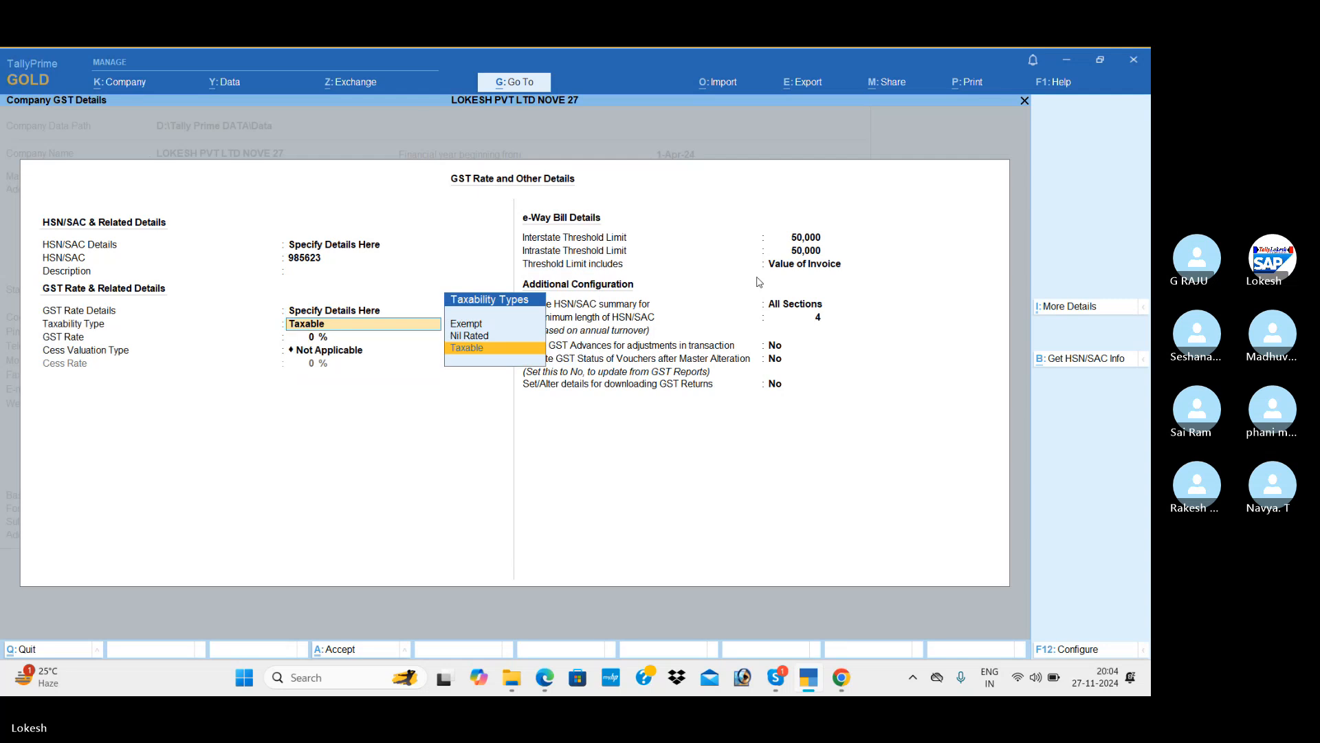
pyautogui.press('Return')
pyautogui.write('5')
pyautogui.press('Return')
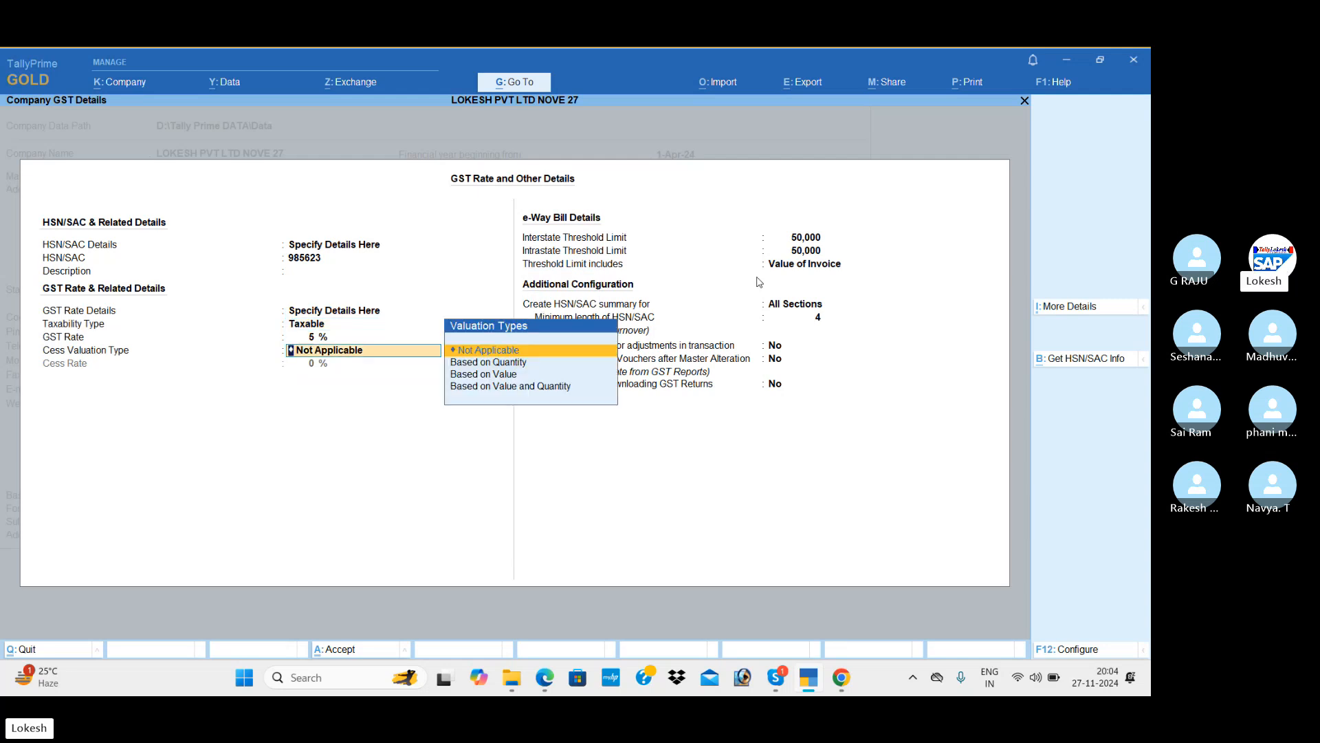
pyautogui.press('BackSpace')
pyautogui.press('BackSpace')
pyautogui.press('BackSpace')
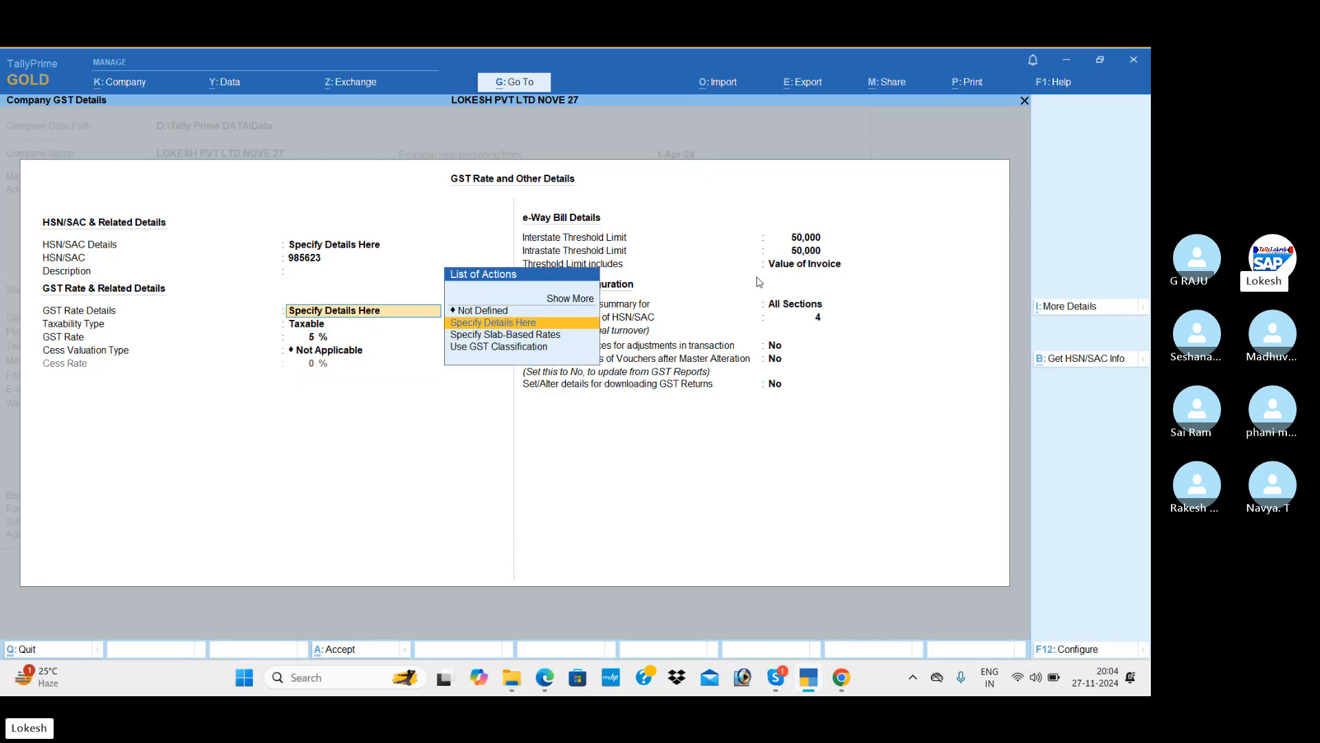
pyautogui.press('Up')
pyautogui.press('Return')
pyautogui.press('BackSpace')
pyautogui.press('BackSpace')
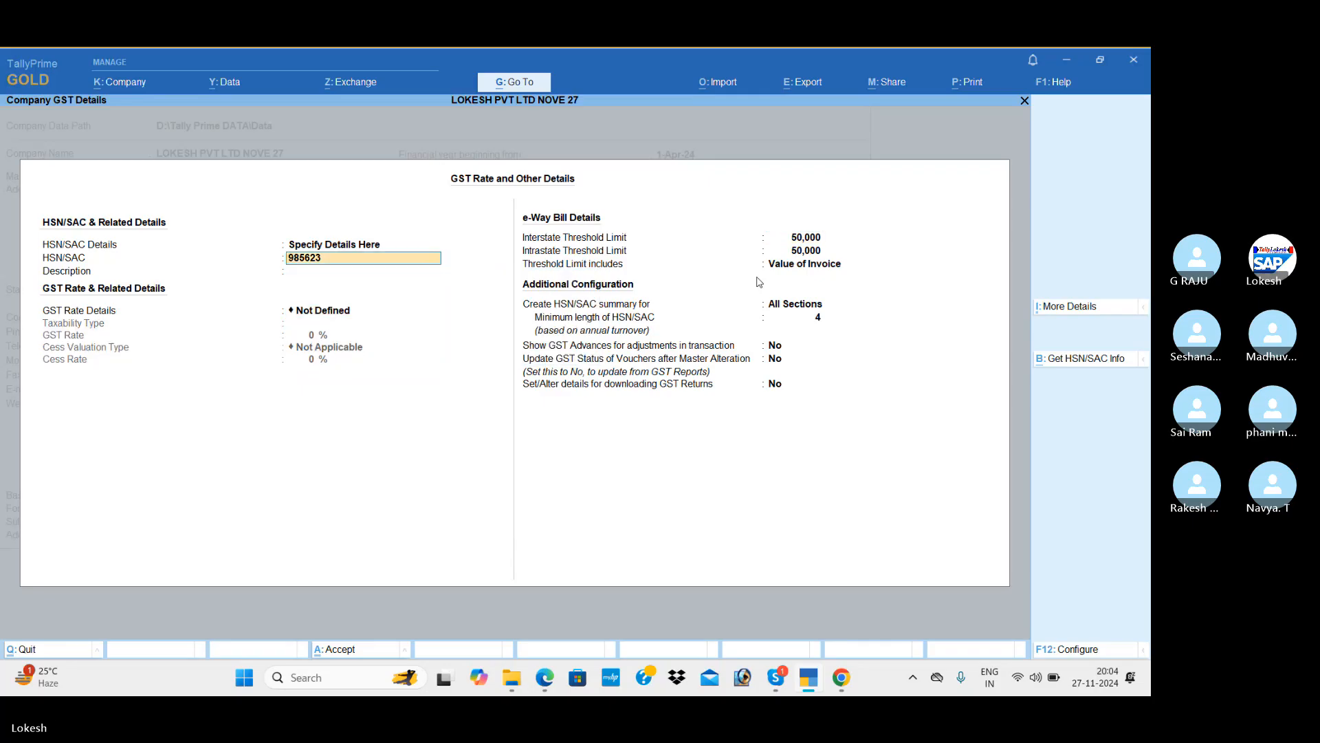
pyautogui.press('BackSpace')
pyautogui.press('Up')
pyautogui.press('Return')
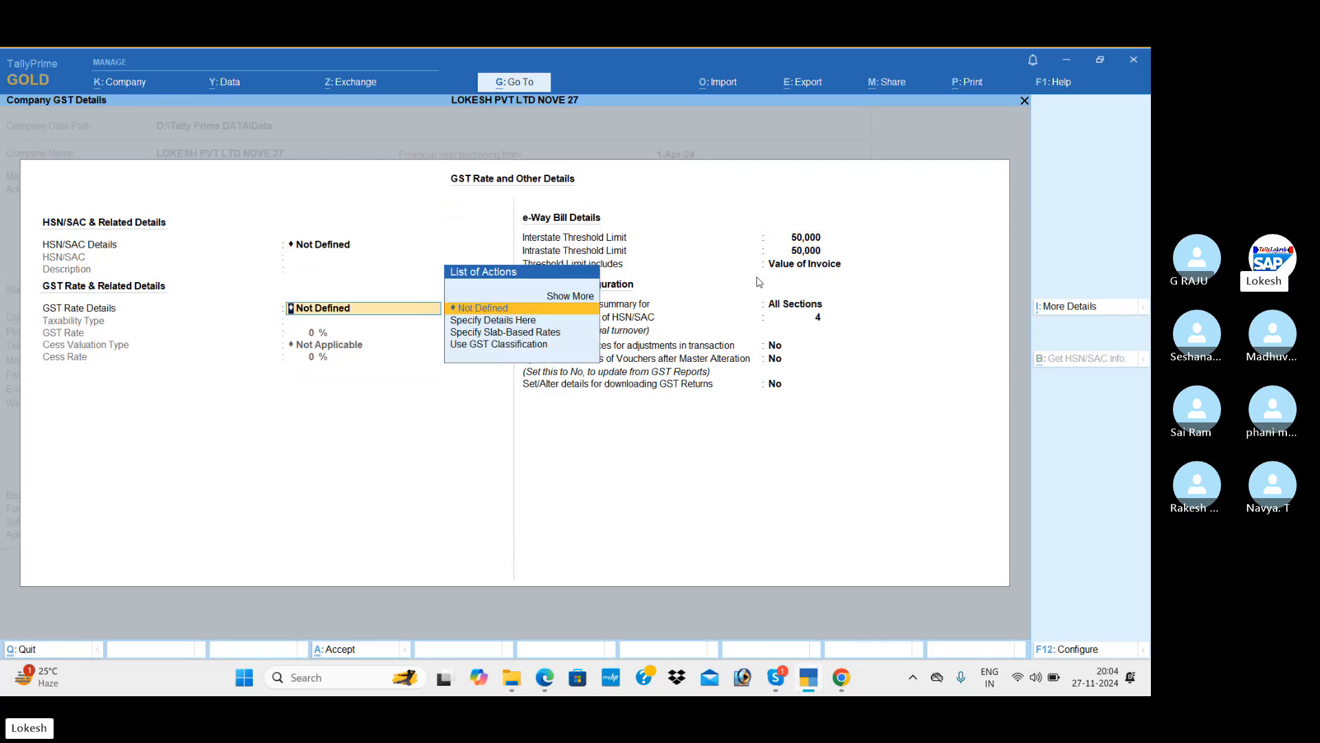
pyautogui.press('Return')
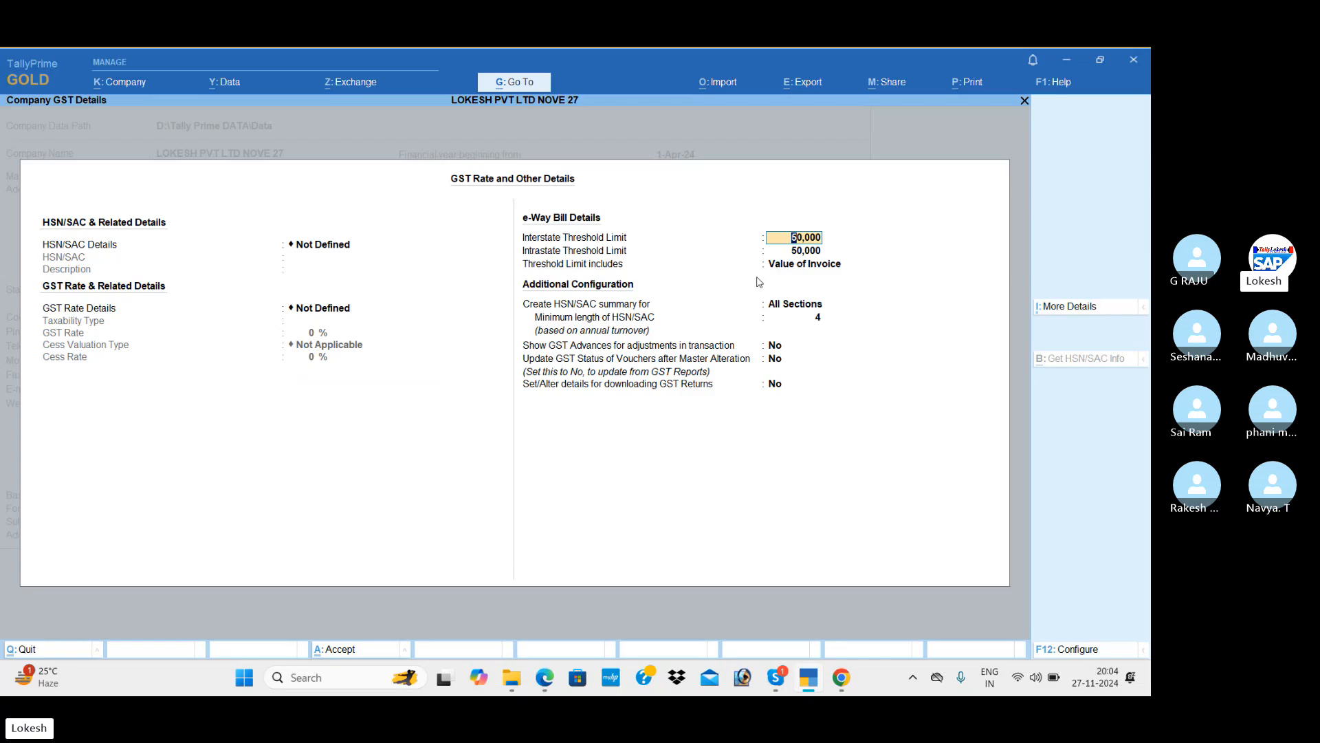
pyautogui.press('Return')
pyautogui.press('Return')
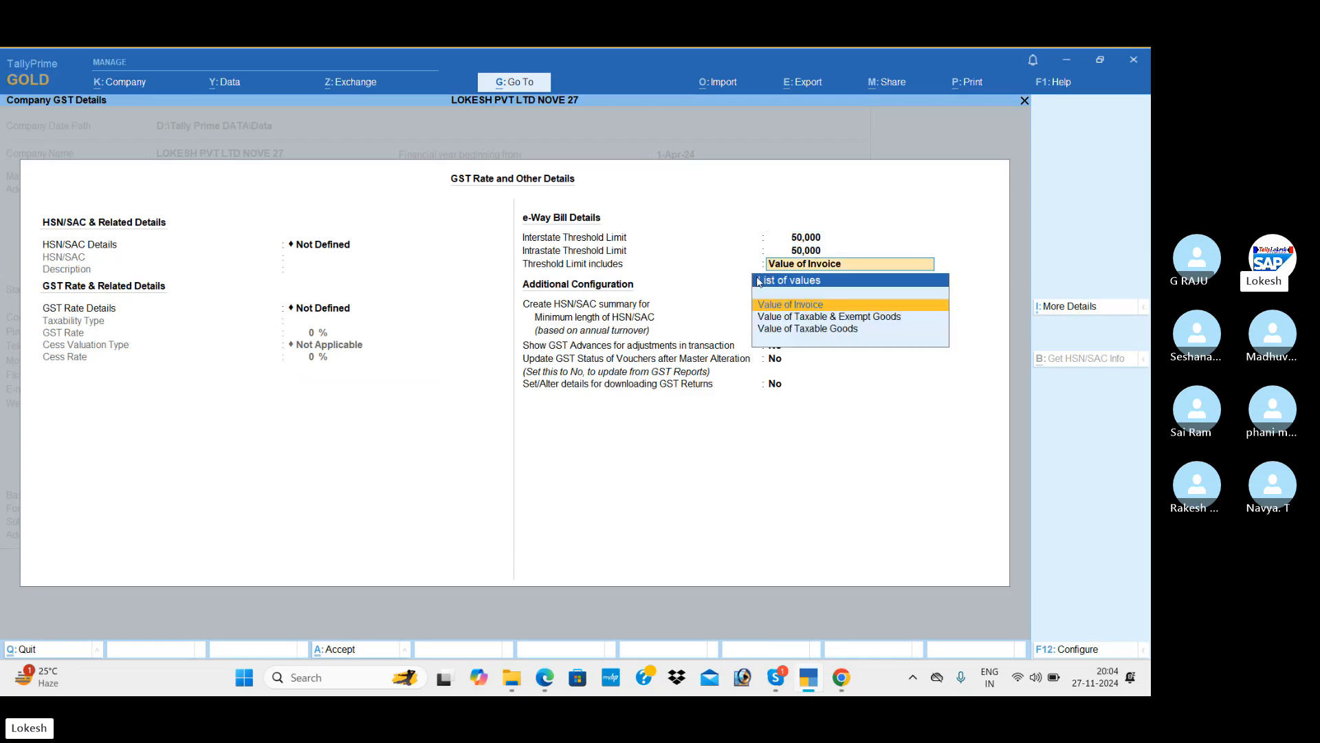
pyautogui.press('Return')
pyautogui.press('Return')
pyautogui.press('Return')
pyautogui.press('Return')
pyautogui.press('Return')
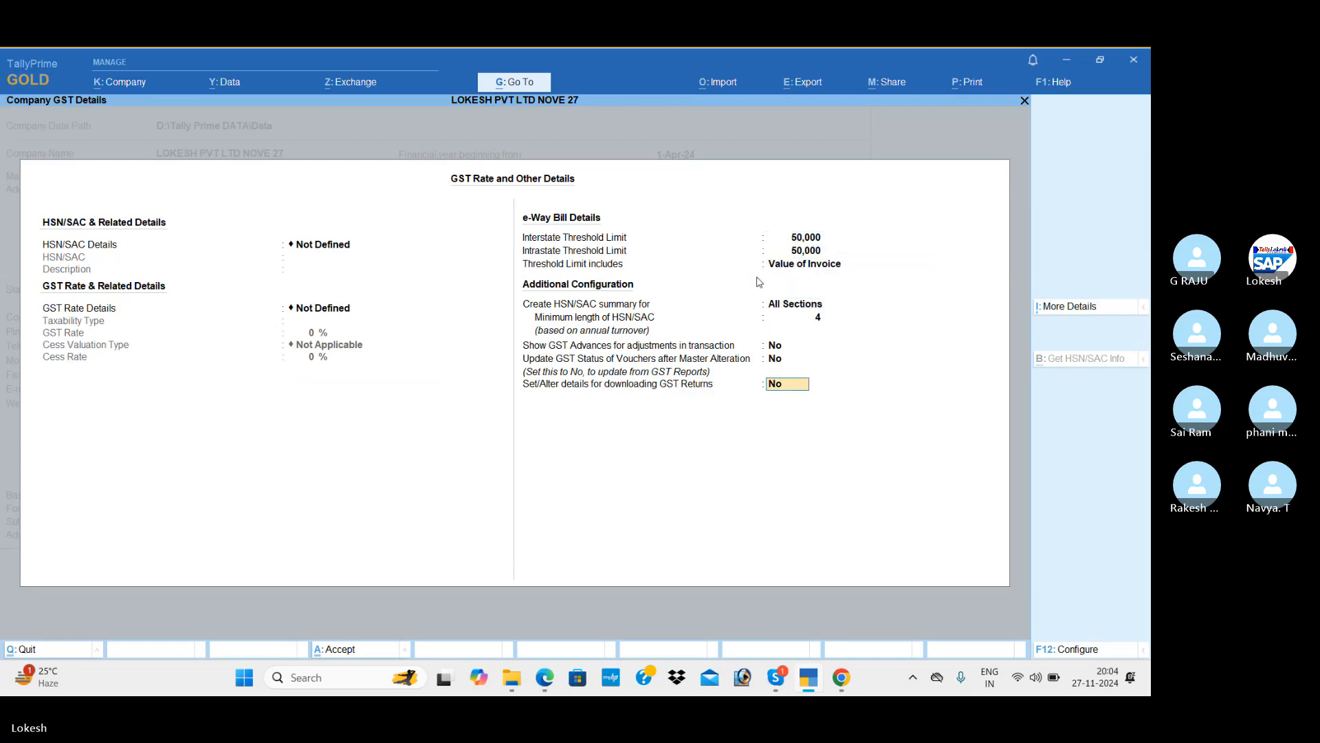
pyautogui.press('Return')
# Answer No to the remaining tax features and browser access, then save the company features.
pyautogui.write('n')
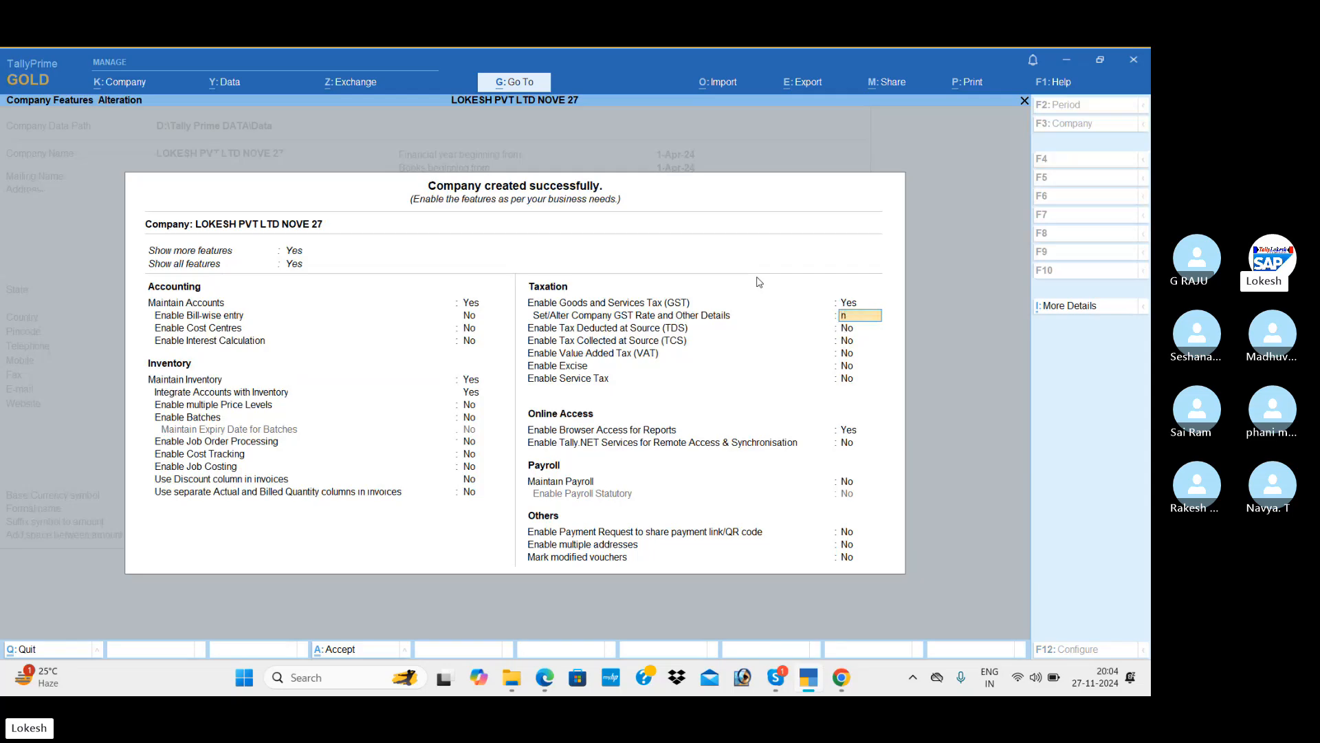
pyautogui.press('Return')
pyautogui.press('Return')
pyautogui.press('Return')
pyautogui.press('Return')
pyautogui.press('Return')
pyautogui.press('Return')
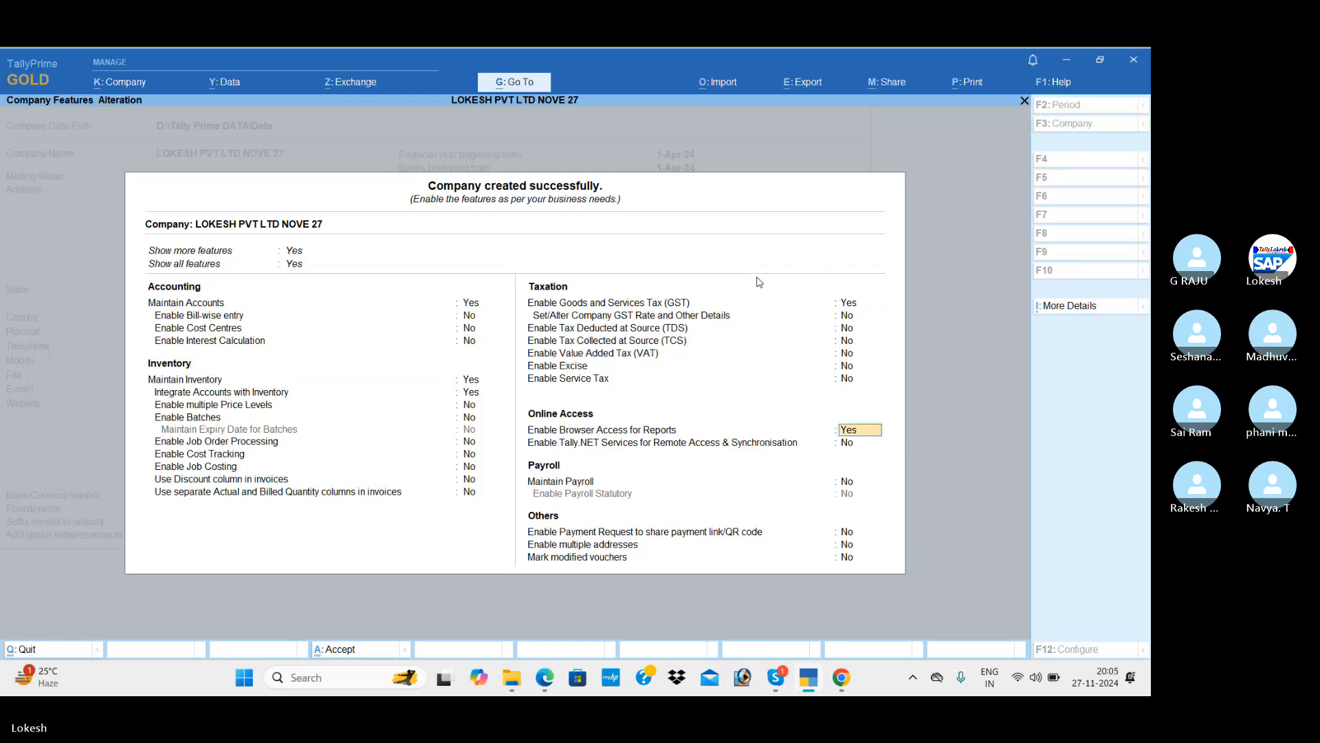
pyautogui.write('n')
pyautogui.press('Return')
pyautogui.press('Return')
pyautogui.press('Return')
pyautogui.press('Return')
pyautogui.press('Return')
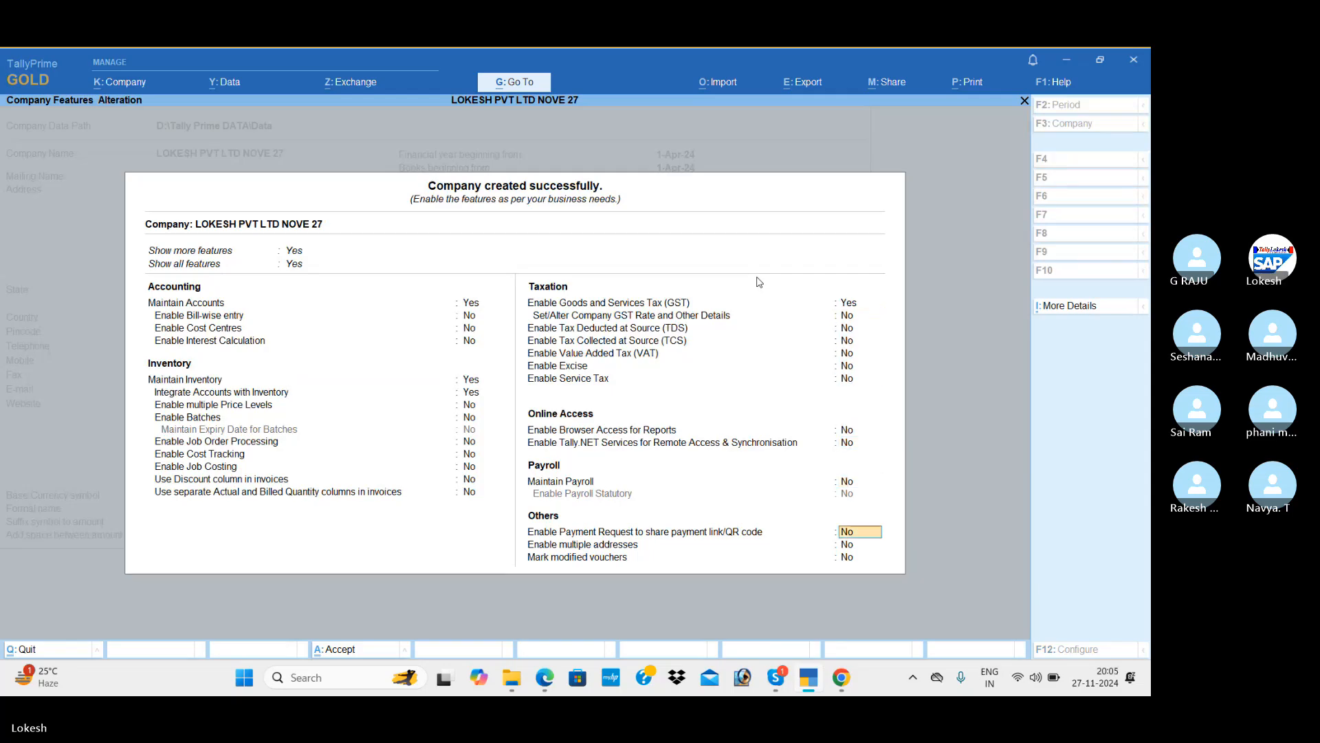
pyautogui.press('Return')
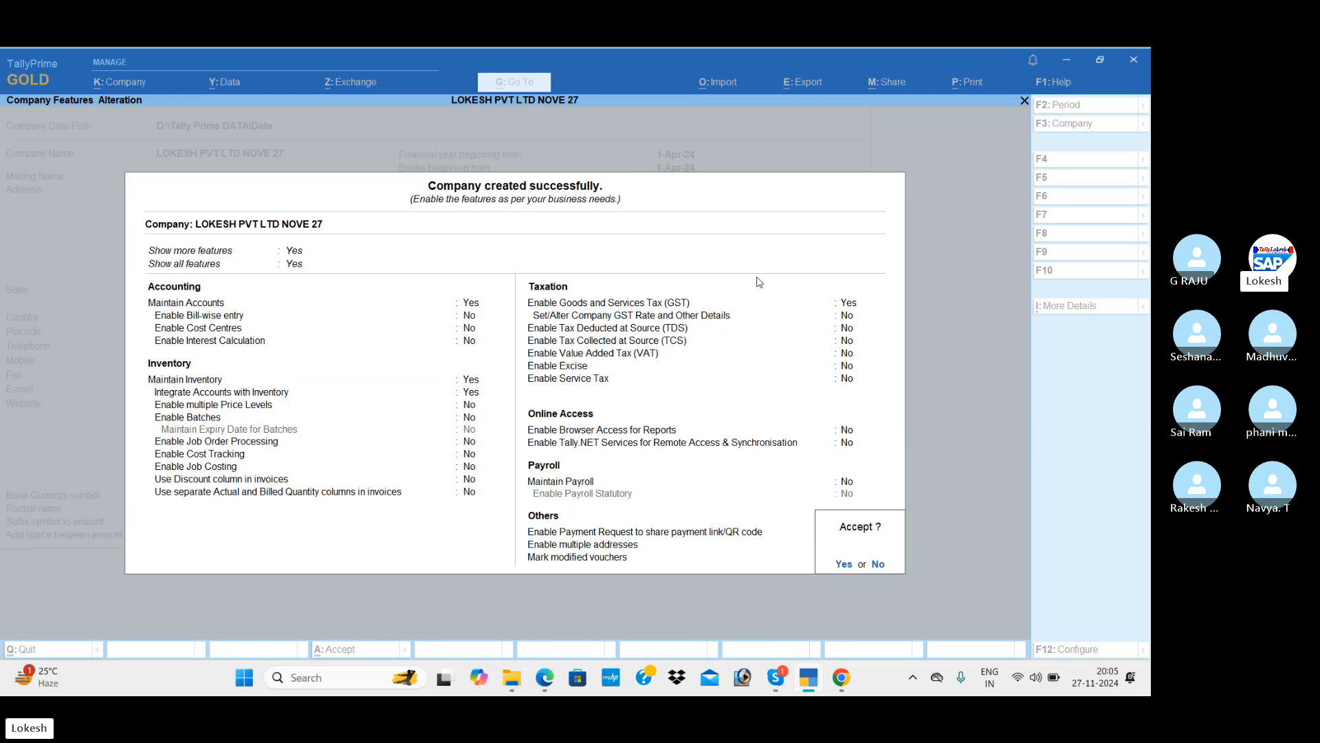
pyautogui.press('Return')
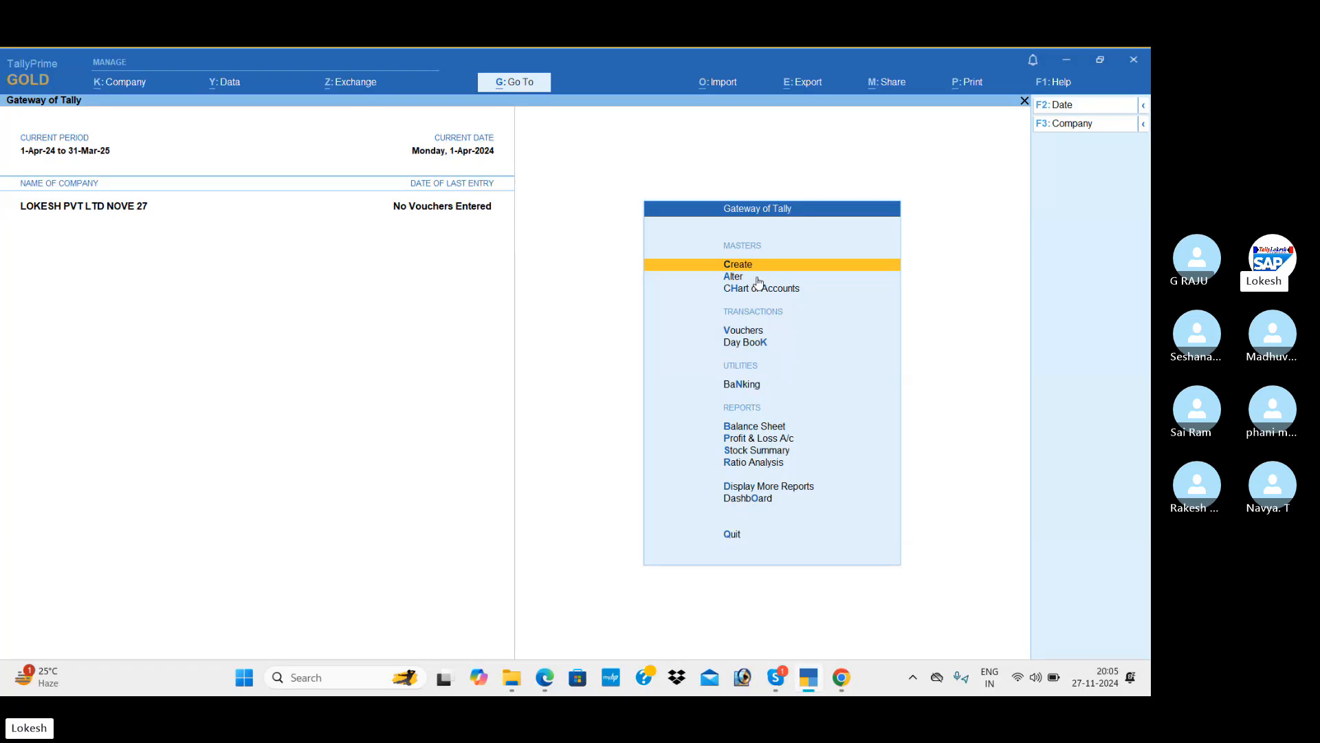
# Create a Capital ledger under the Capital Account group.
pyautogui.press('Return')
pyautogui.press('Down')
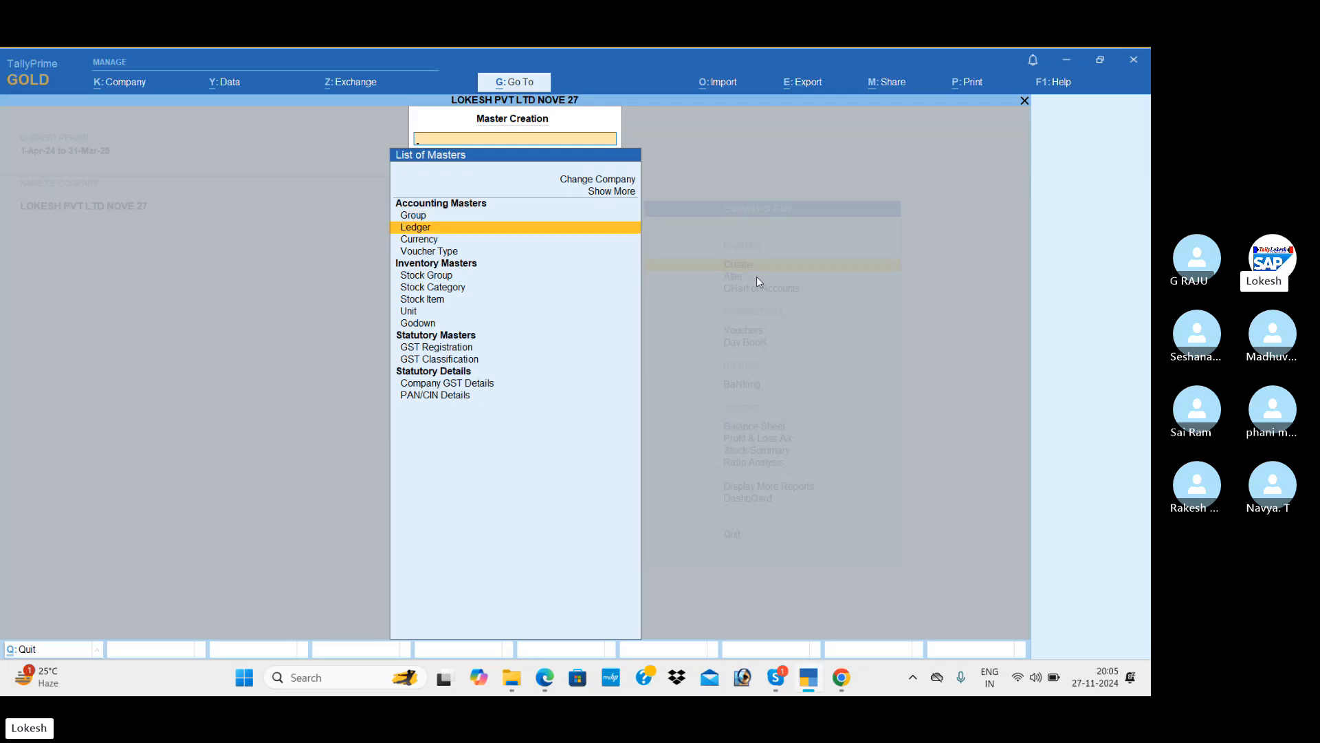
pyautogui.press('Return')
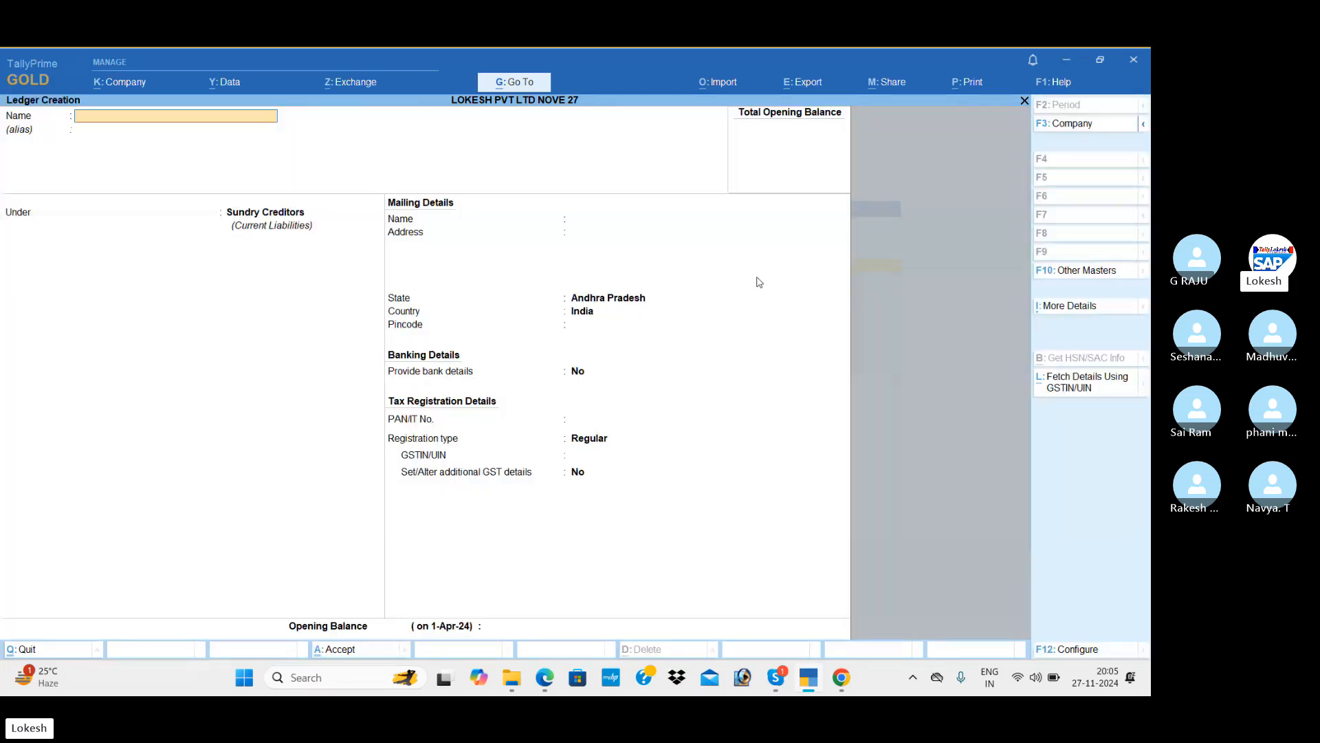
pyautogui.hotkey('alt', 'Tab')
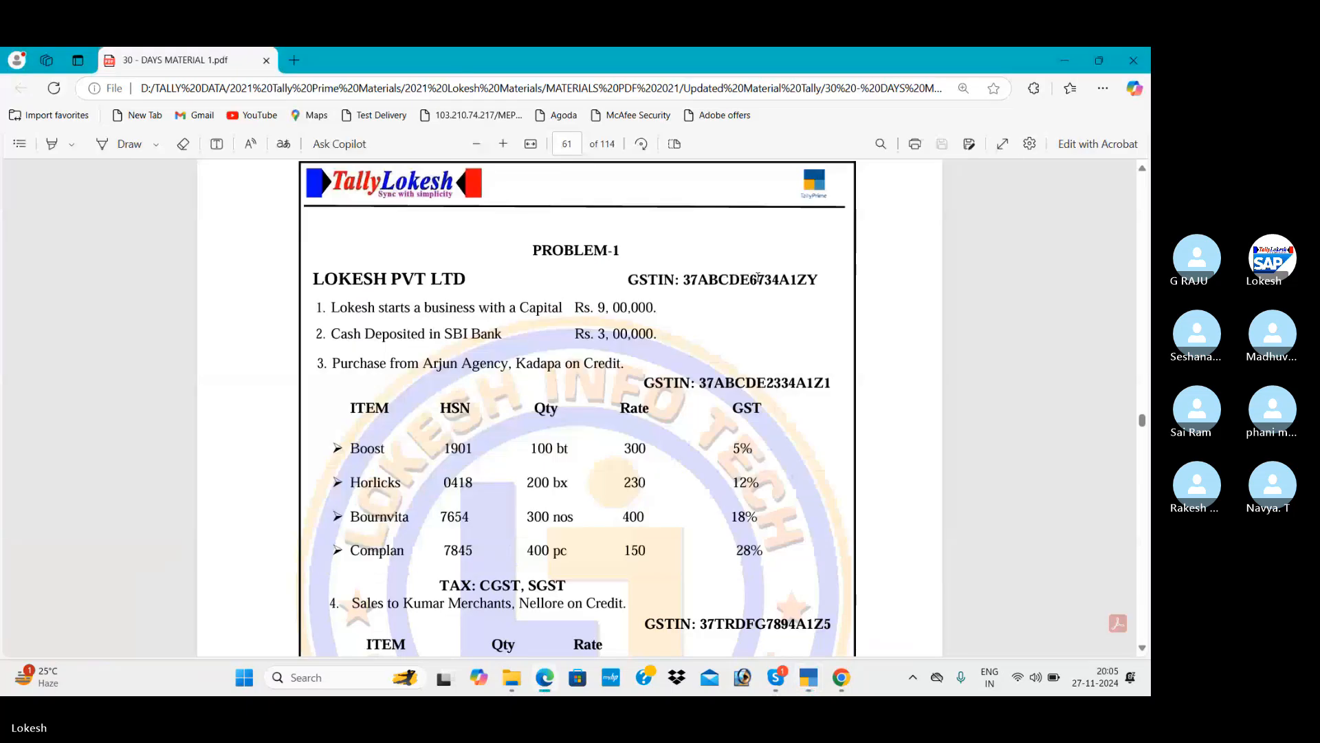
pyautogui.hotkey('alt', 'Tab')
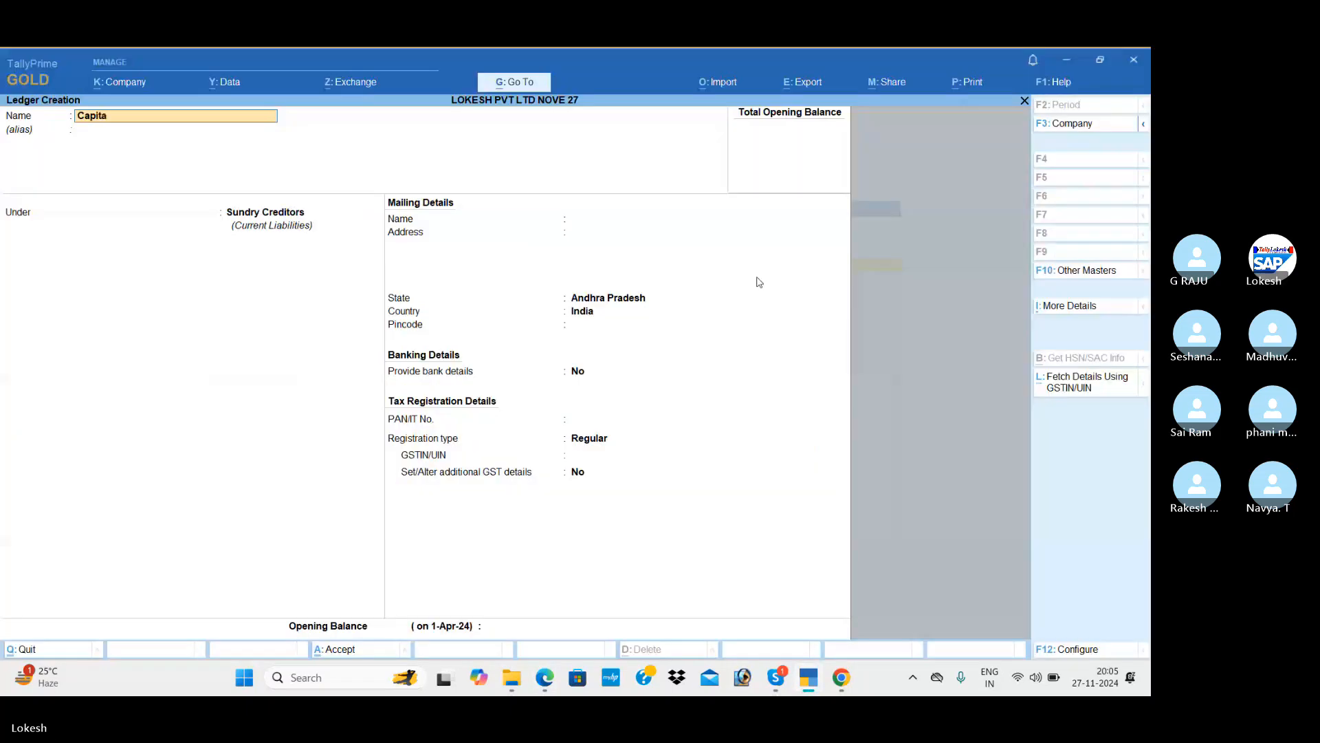
pyautogui.press('Return')
pyautogui.press('Return')
pyautogui.write('Ca')
pyautogui.press('Down')
pyautogui.press('Return')
pyautogui.press('Return')
pyautogui.press('Return')
pyautogui.press('Return')
pyautogui.press('Return')
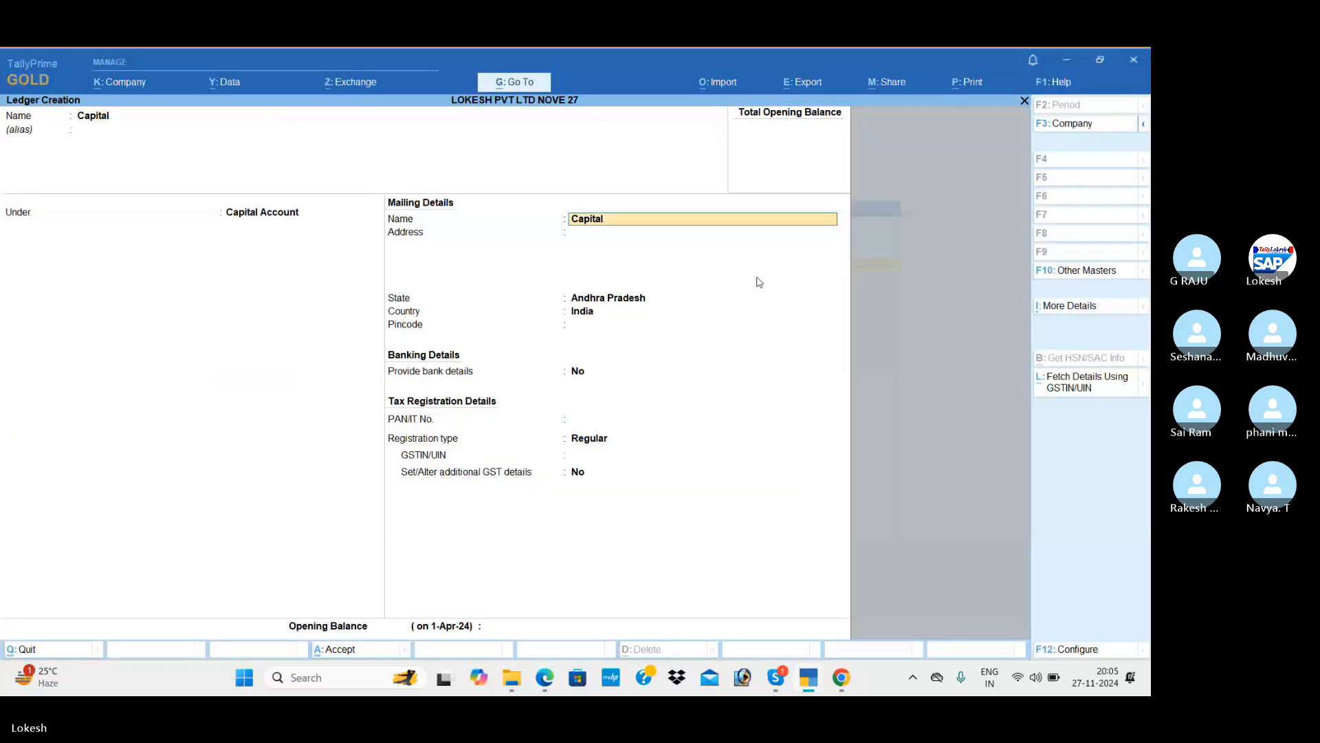
pyautogui.press('Return')
pyautogui.press('Return')
pyautogui.press('Return')
pyautogui.press('Return')
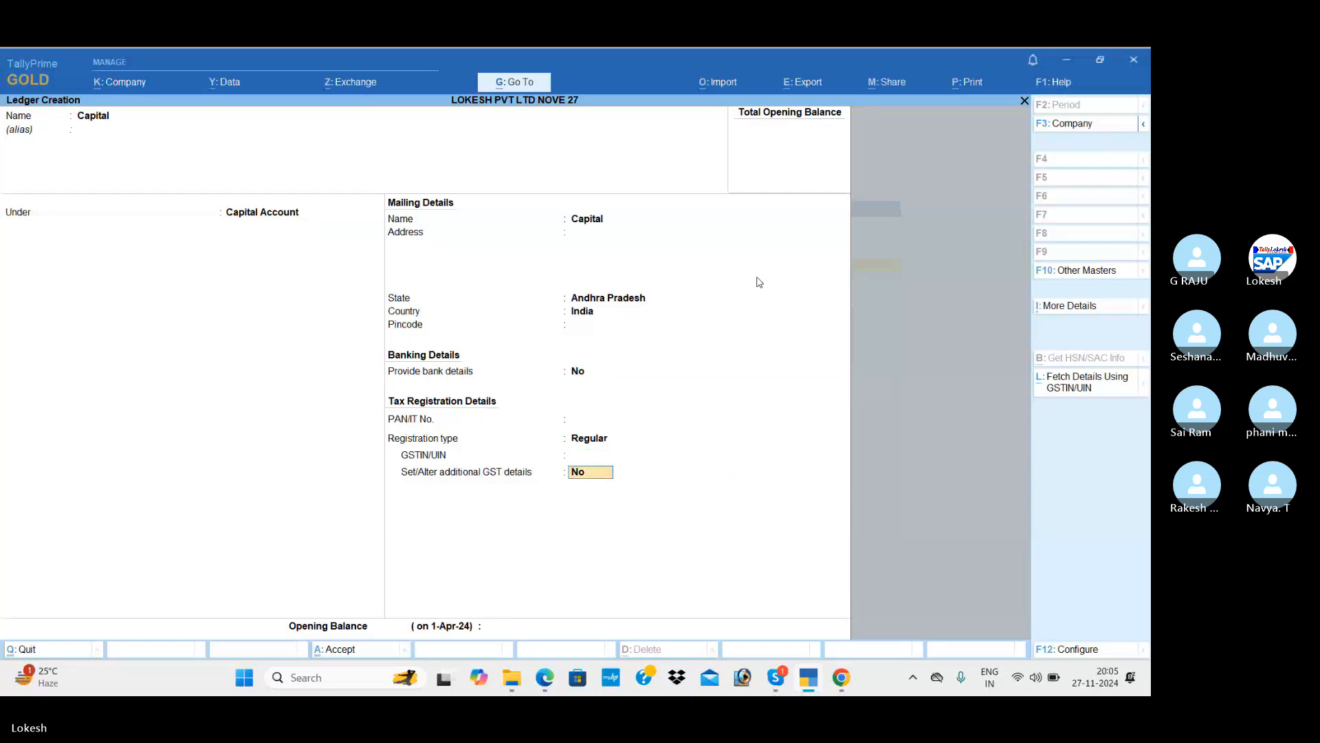
pyautogui.press('Return')
pyautogui.hotkey('alt', 'Tab')
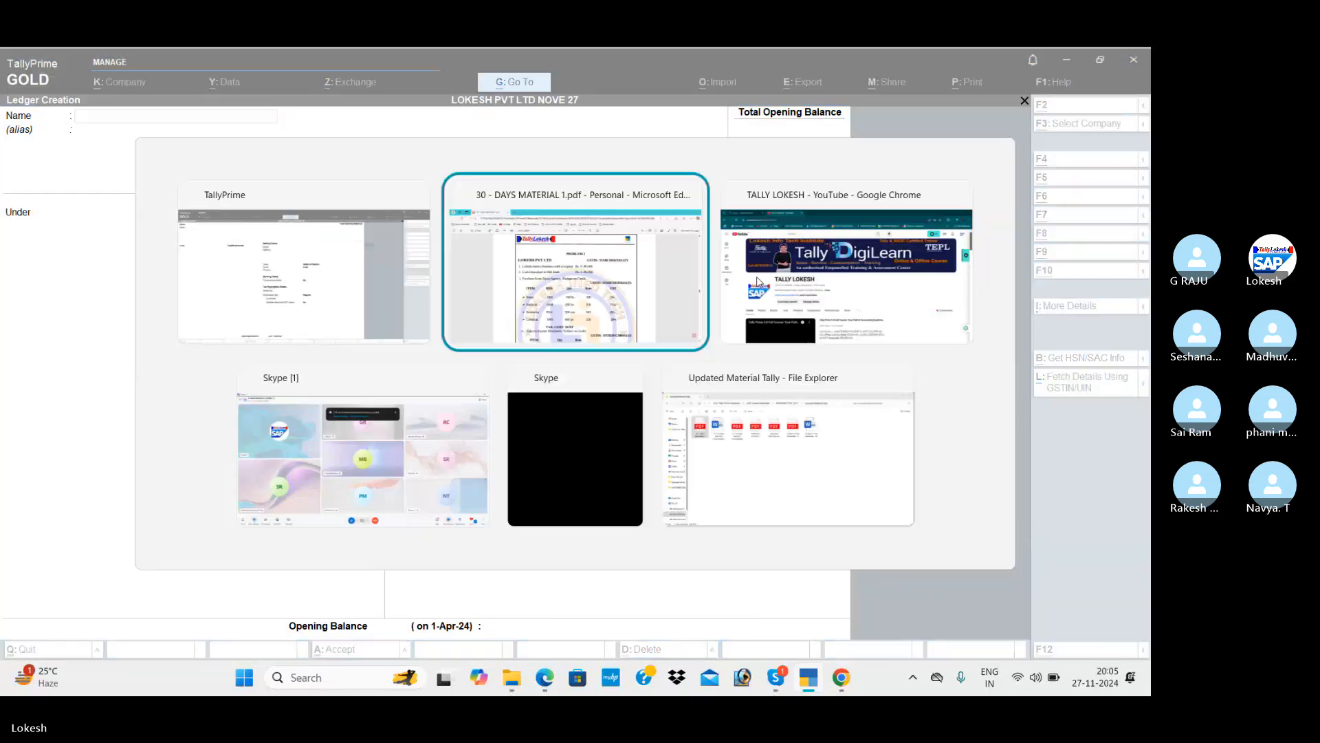
pyautogui.hotkey('alt', 'Tab')
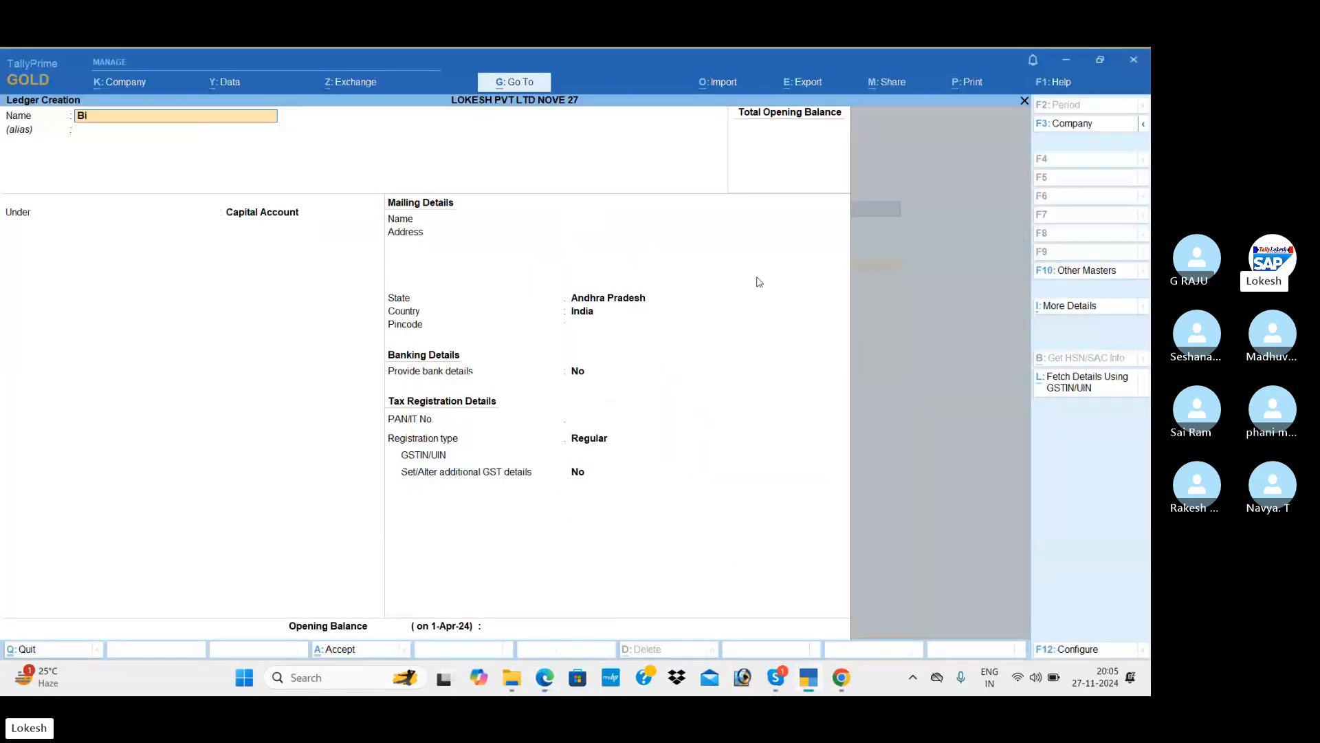
# Create an Sbi Bank ledger under Bank Accounts and save it with Ctrl+A.
pyautogui.write('Sbi Bank')
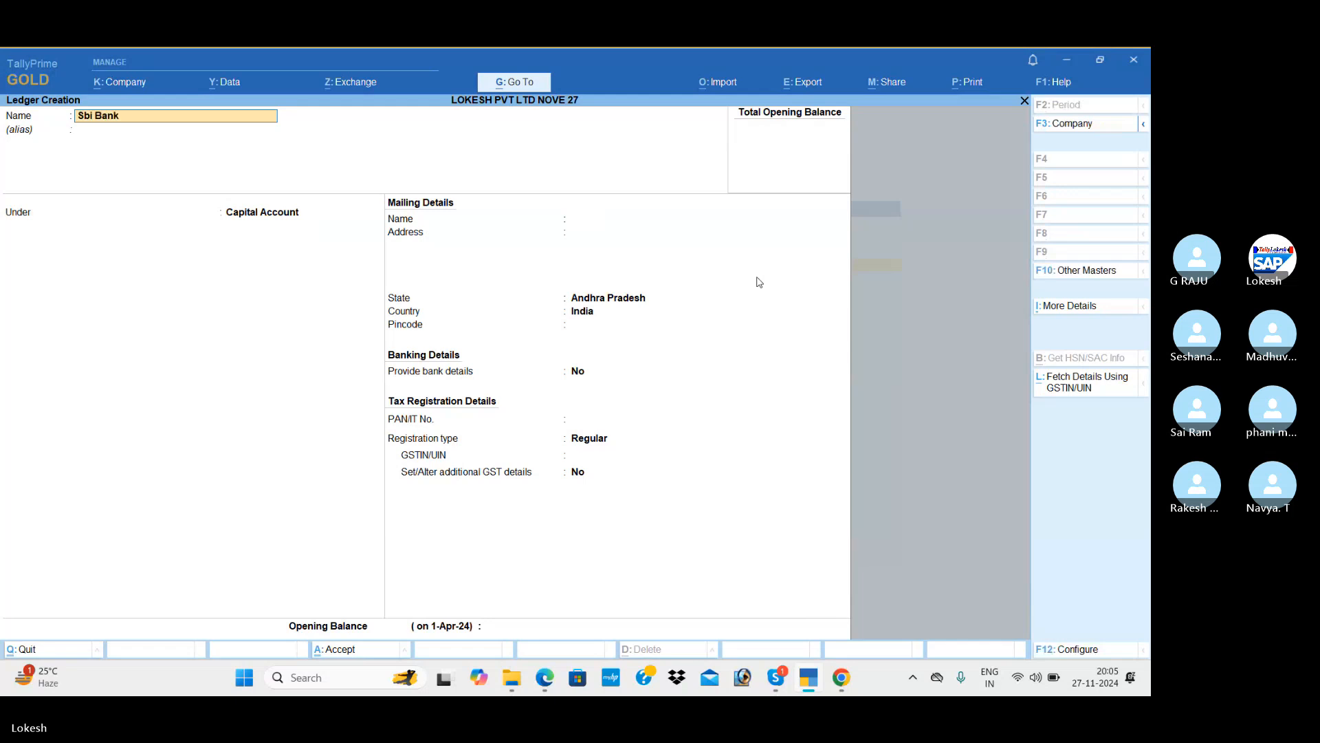
pyautogui.press('Return')
pyautogui.write('ba')
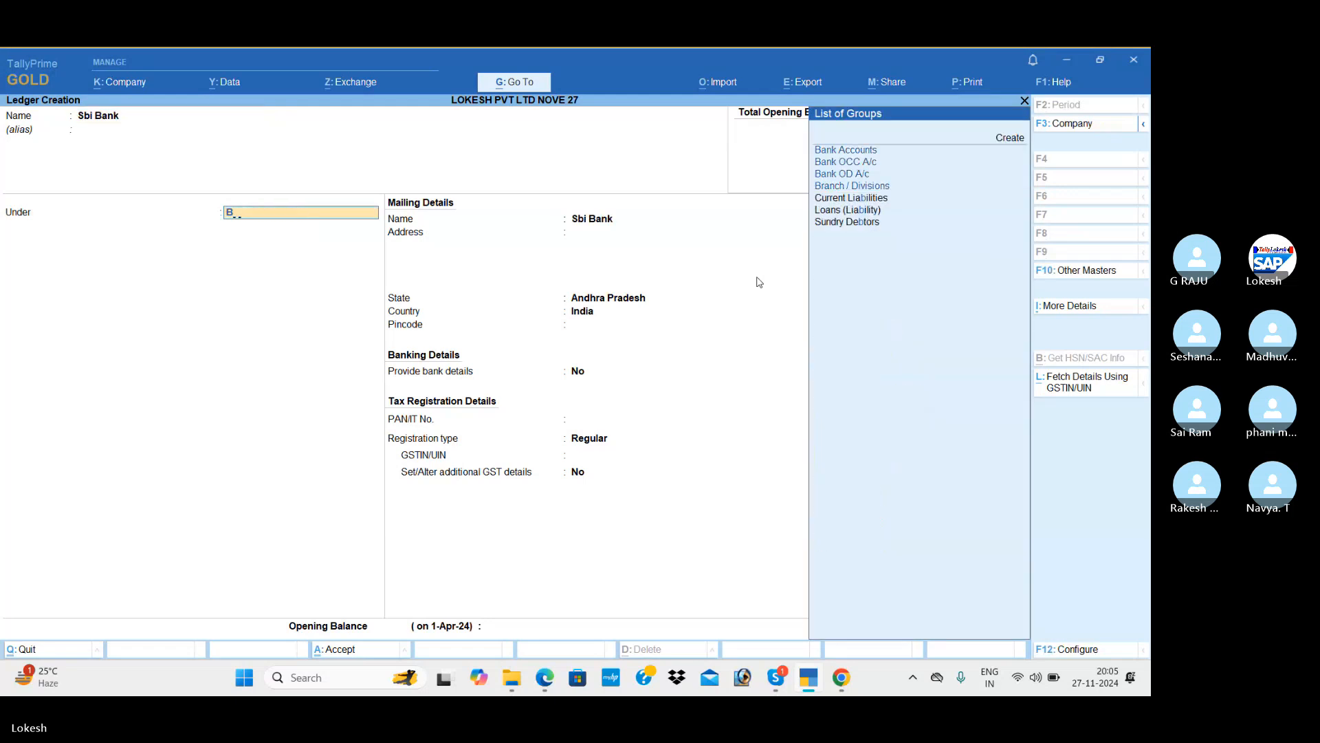
pyautogui.press('Return')
pyautogui.press('Return')
pyautogui.press('Return')
pyautogui.press('Return')
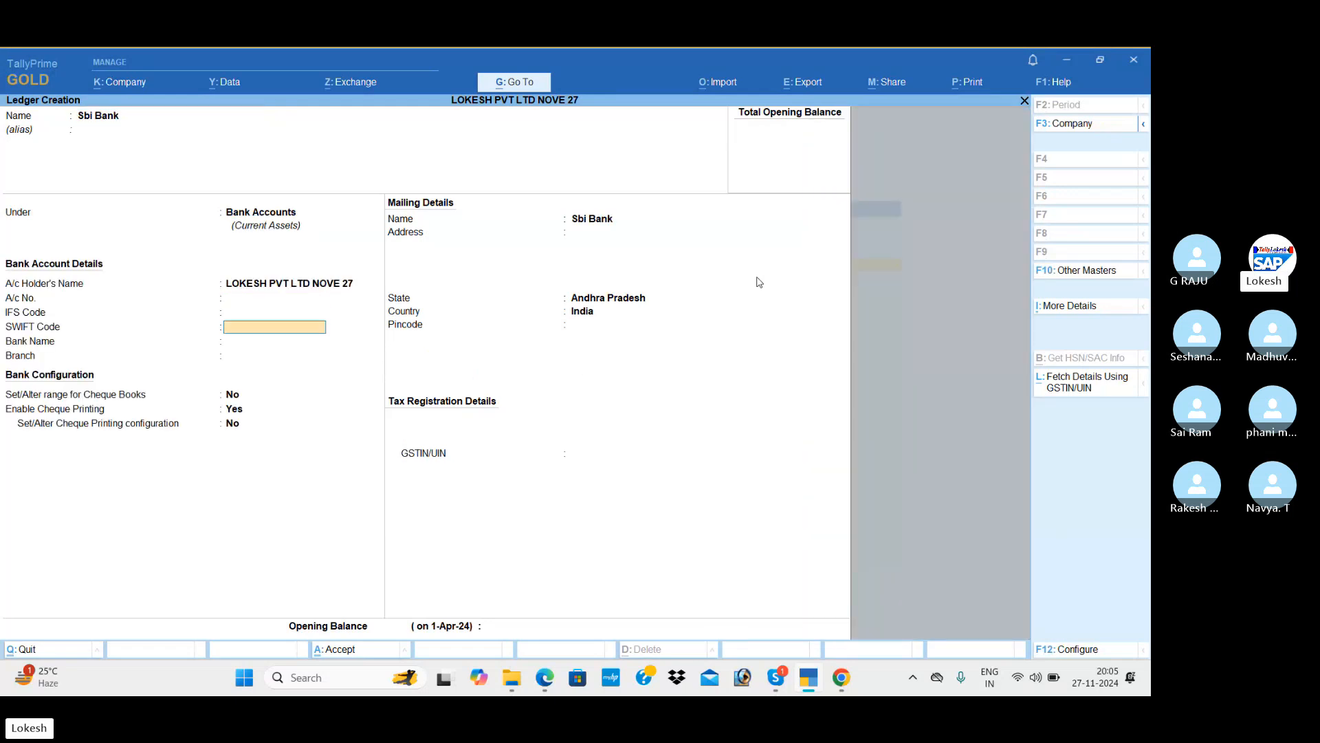
pyautogui.press('Return')
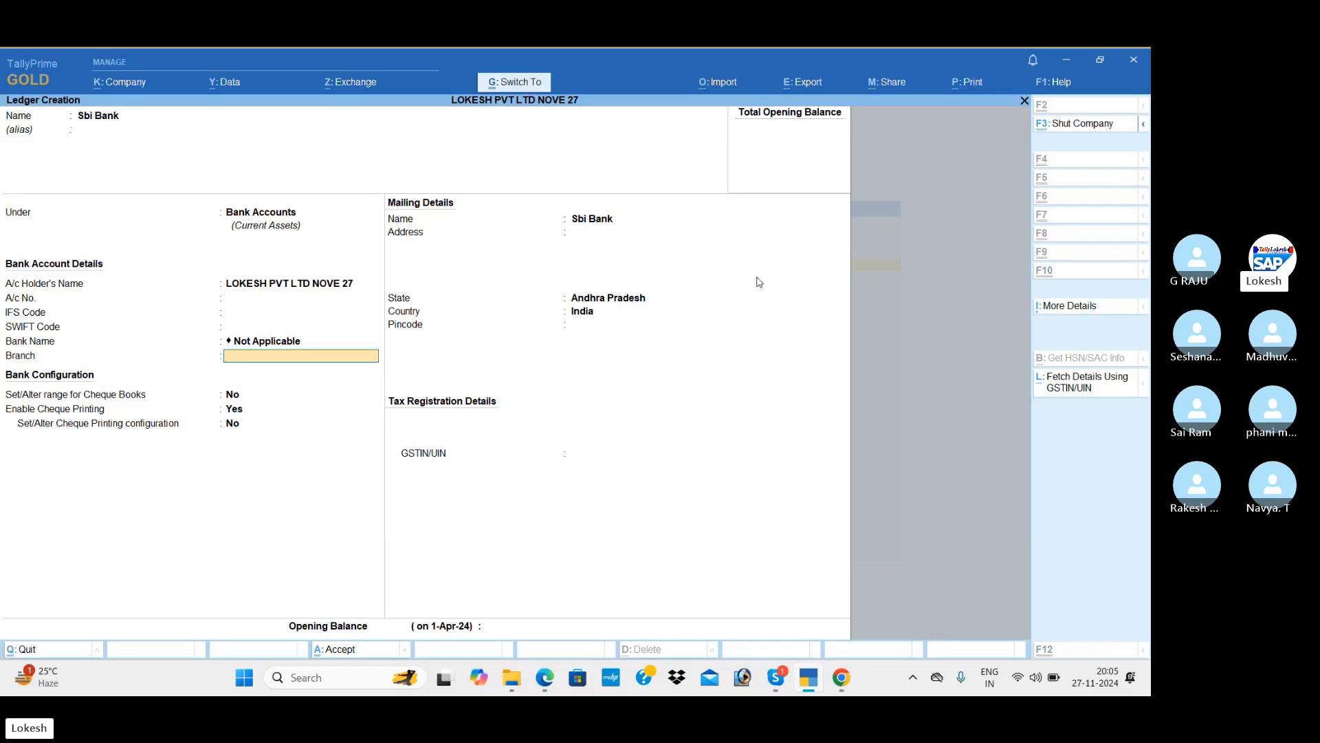
pyautogui.hotkey('ctrl', 'a')
pyautogui.hotkey('alt', 'Tab')
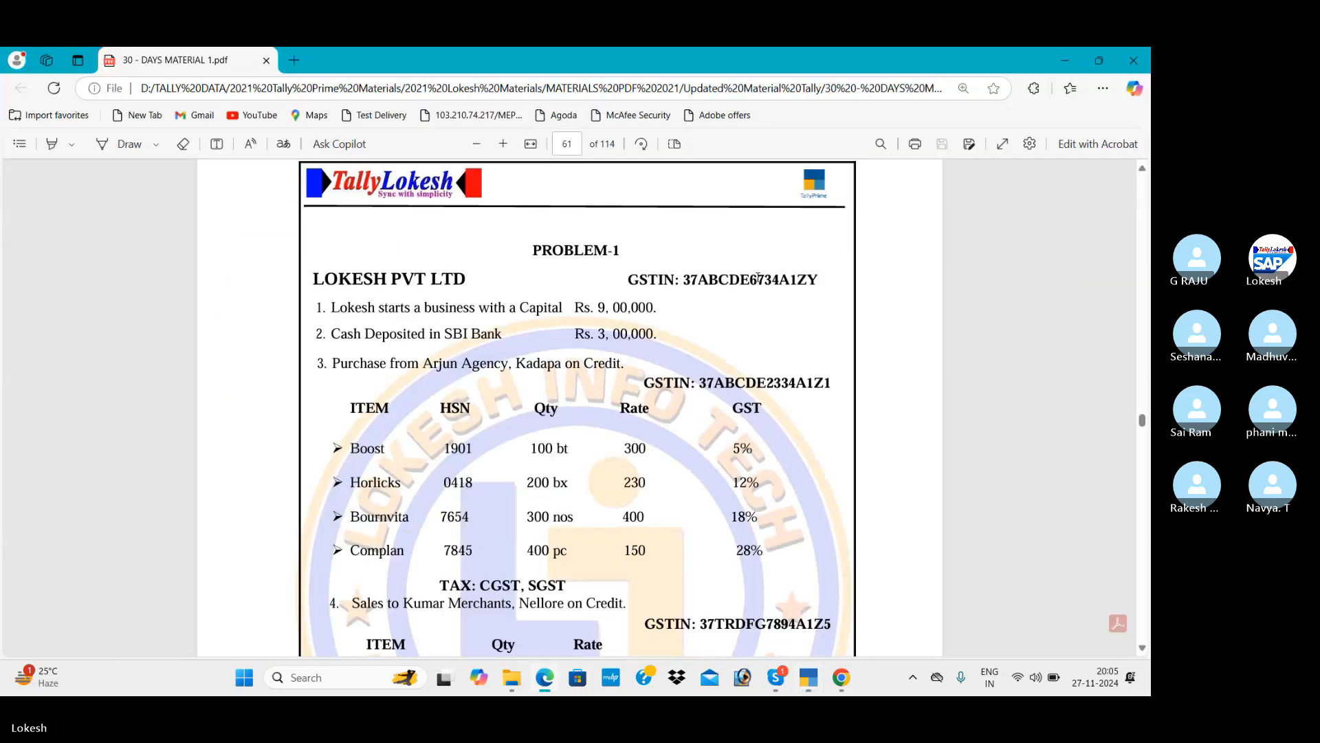
pyautogui.hotkey('alt', 'Tab')
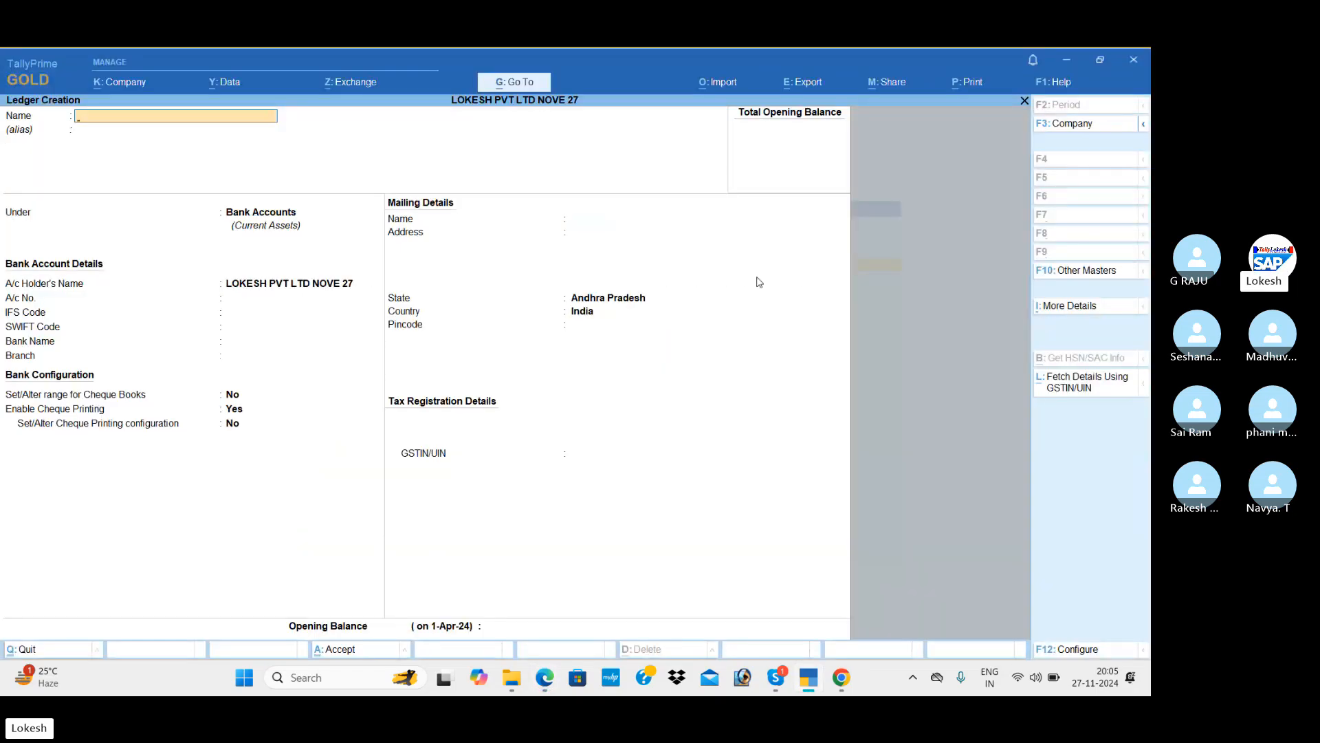
# Name the ledger Purchase under Purchase Accounts, leaving ledger type and assessable value Not Applicable.
pyautogui.write('Purcha')
pyautogui.press('Return')
pyautogui.press('Return')
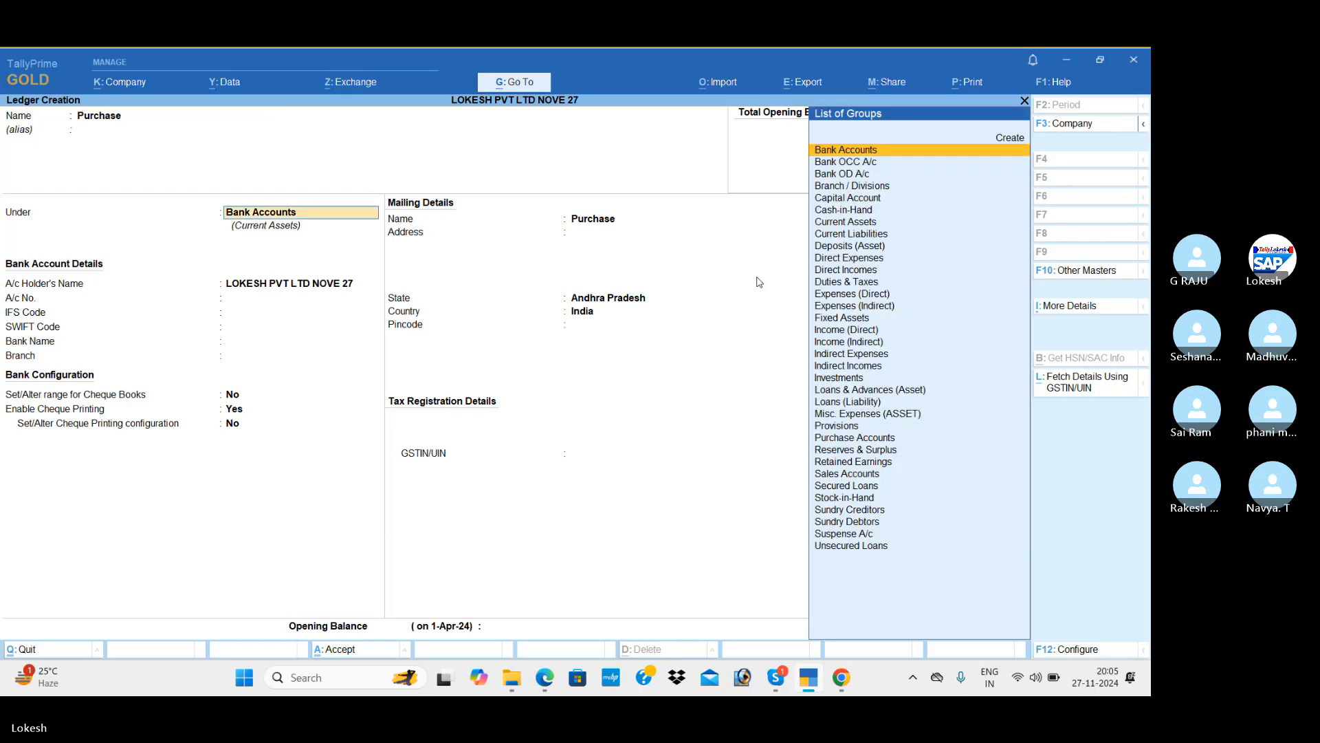
pyautogui.write('Pu')
pyautogui.press('Return')
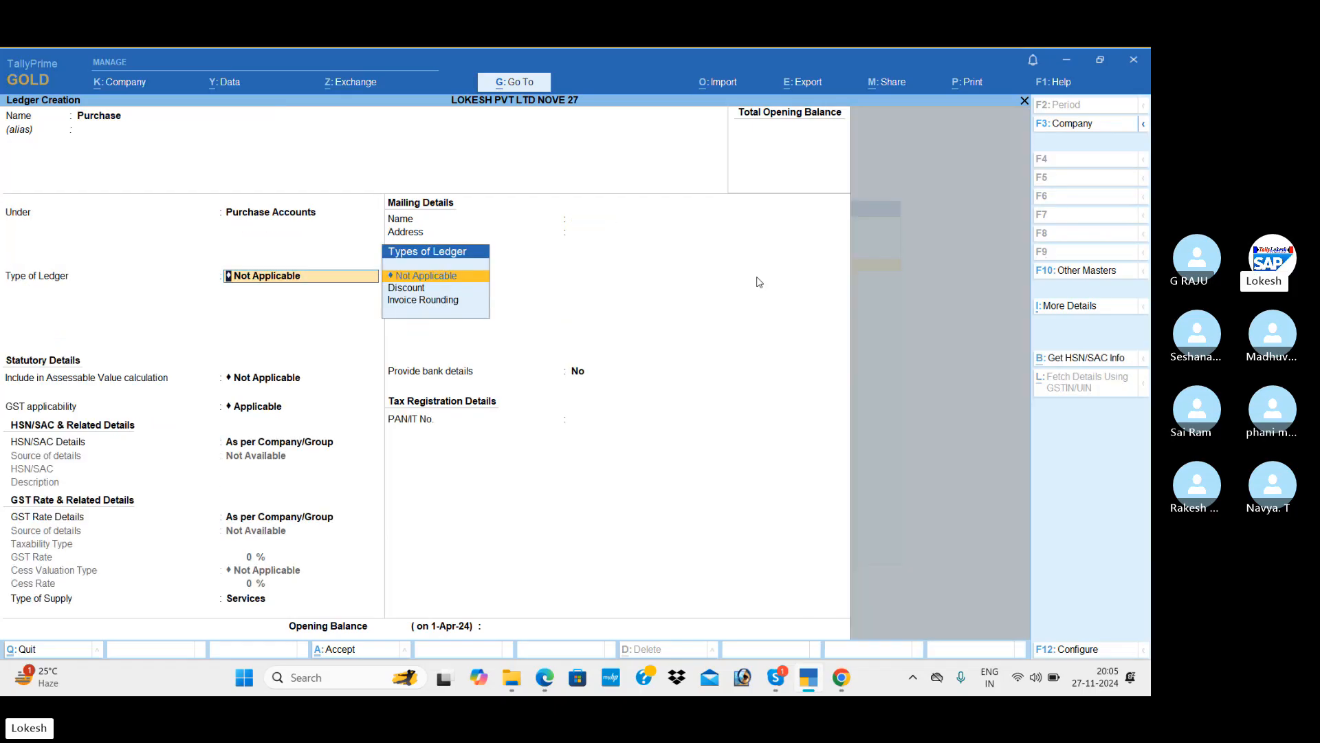
pyautogui.press('Return')
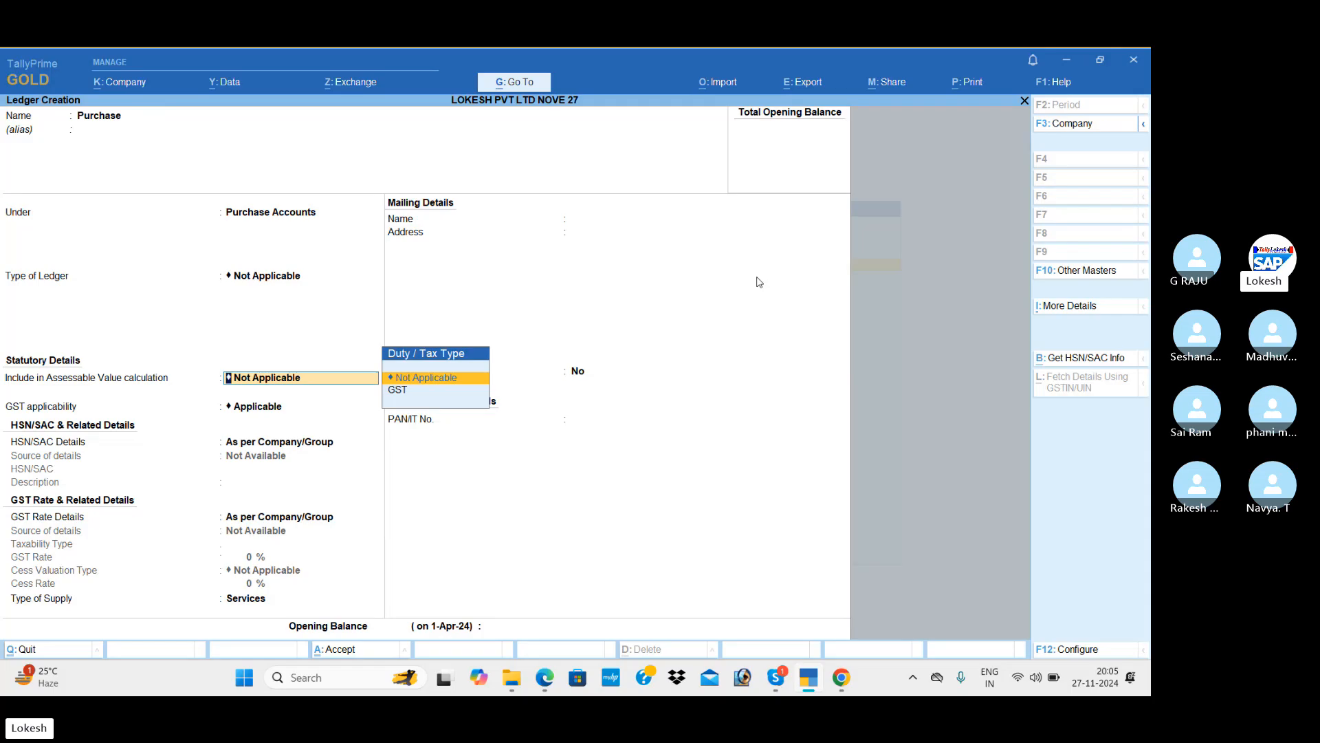
pyautogui.press('Return')
# Make GST Applicable with supply type Goods and save the Purchase ledger.
pyautogui.press('BackSpace')
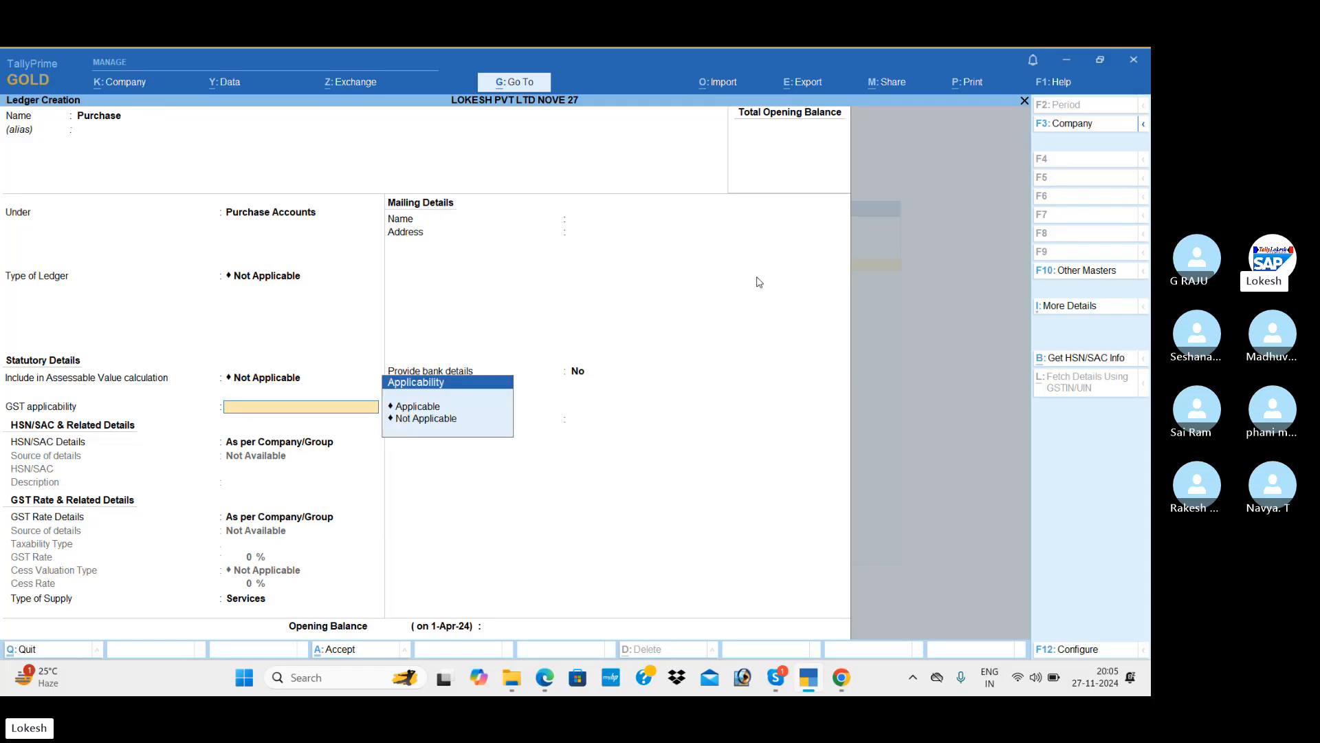
pyautogui.press('Down')
pyautogui.press('Return')
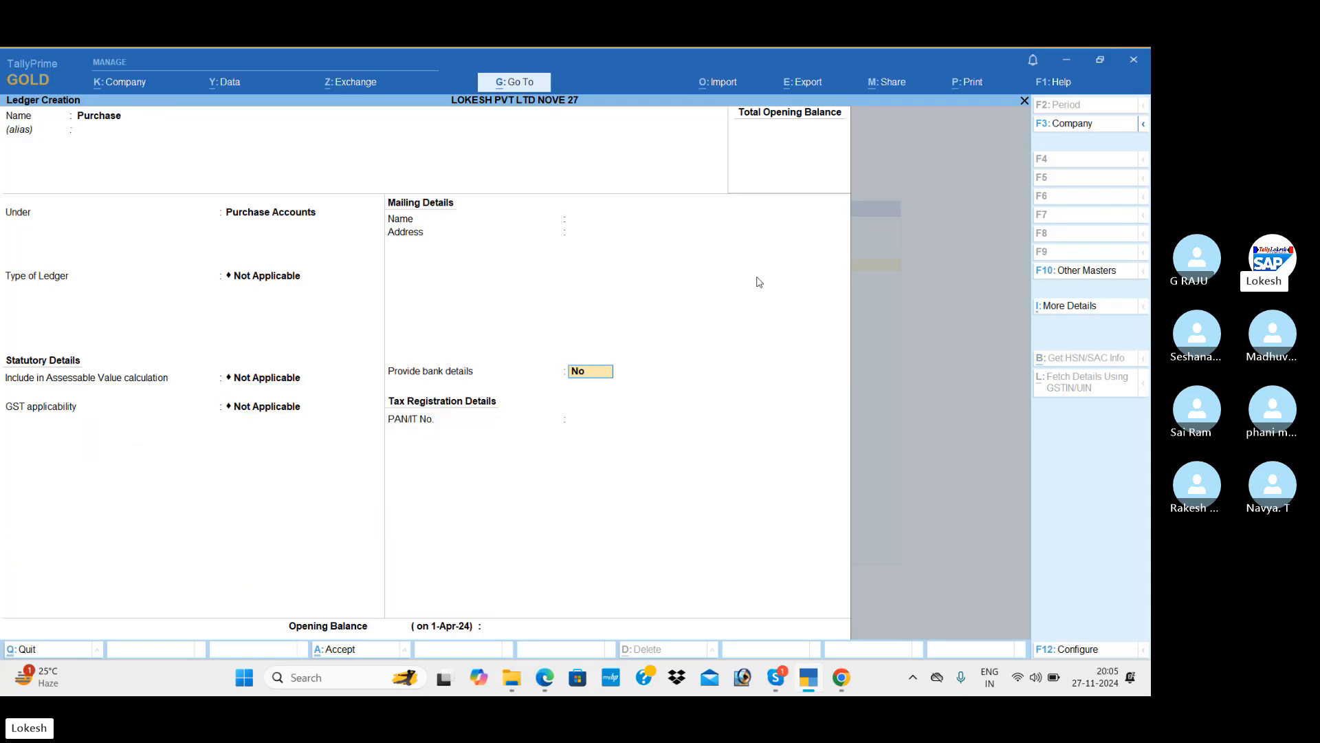
pyautogui.press('BackSpace')
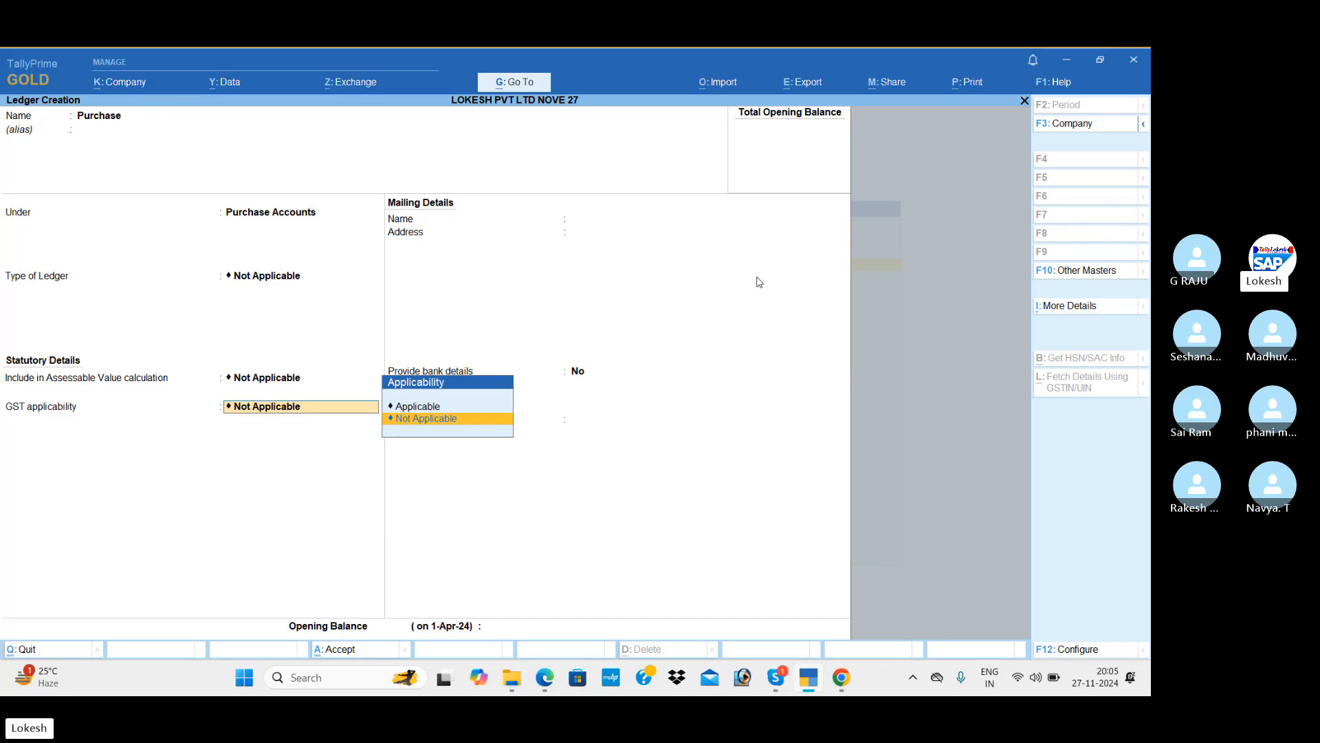
pyautogui.press('Up')
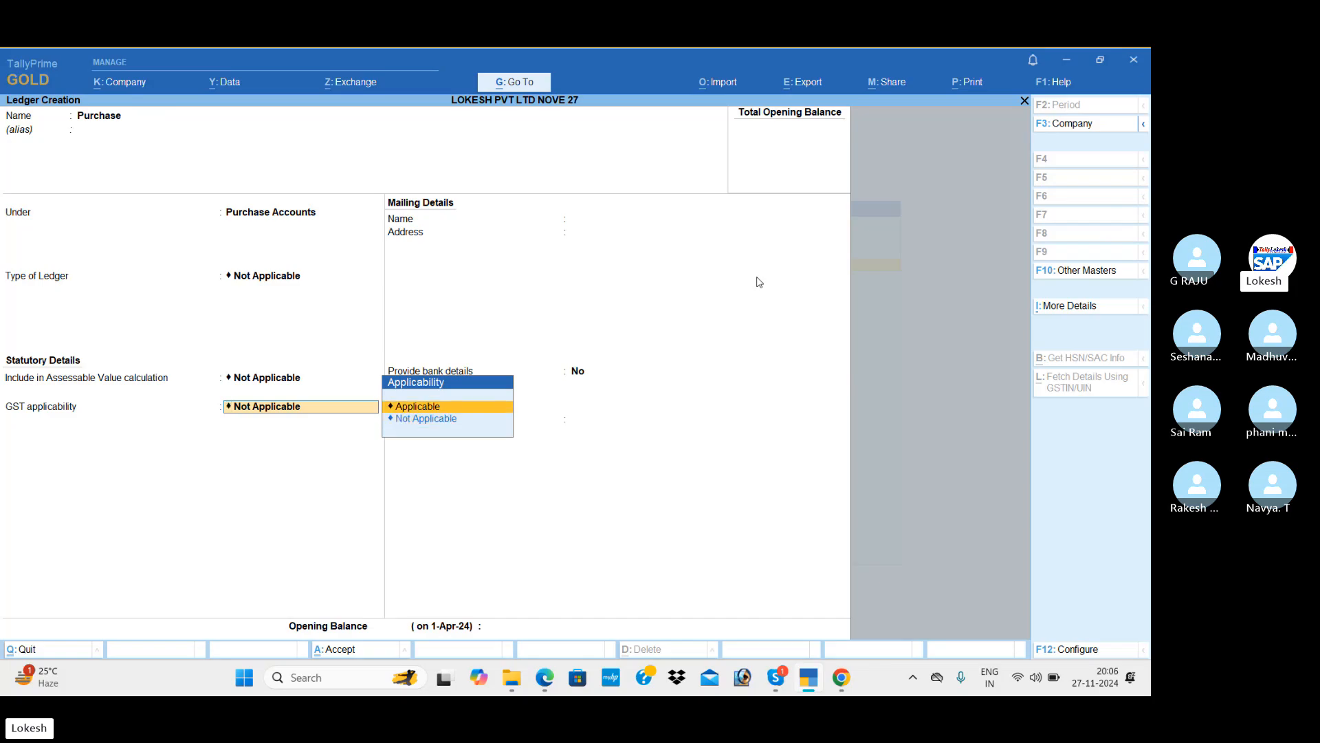
pyautogui.press('Return')
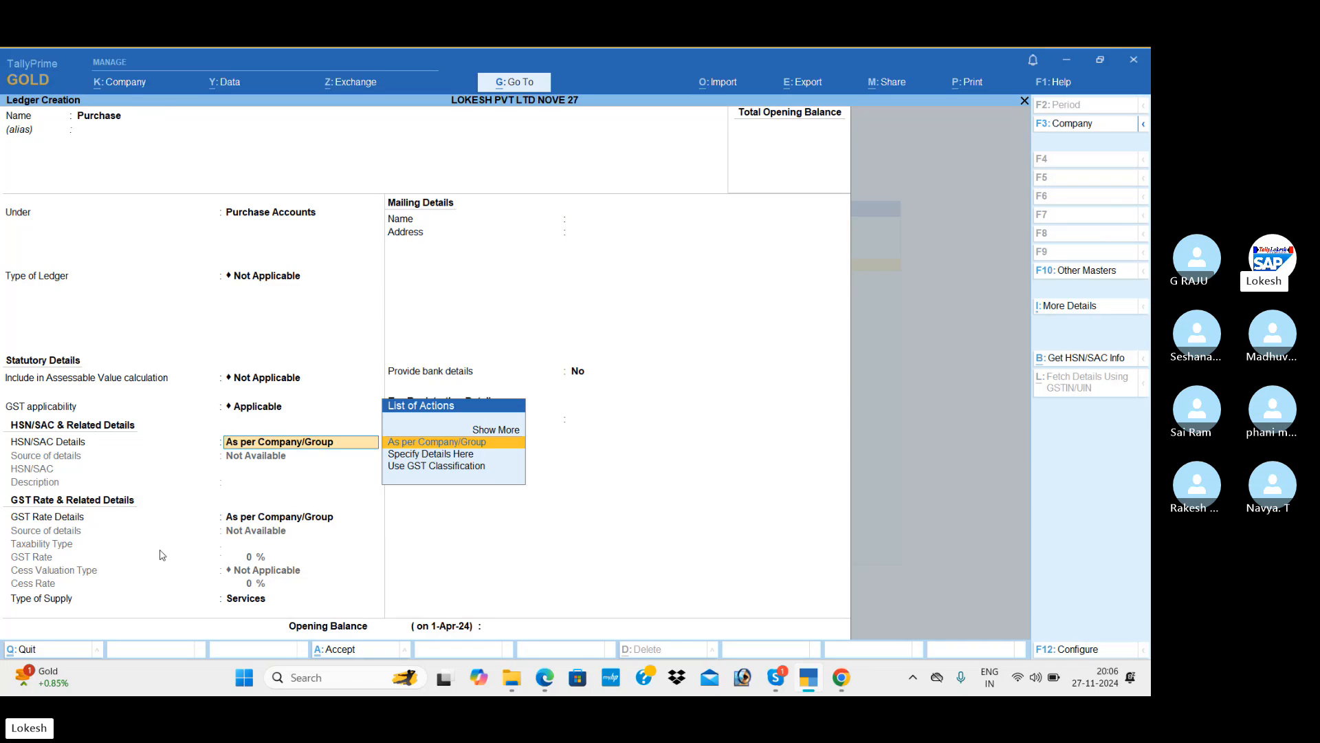
pyautogui.press('Return')
pyautogui.press('Return')
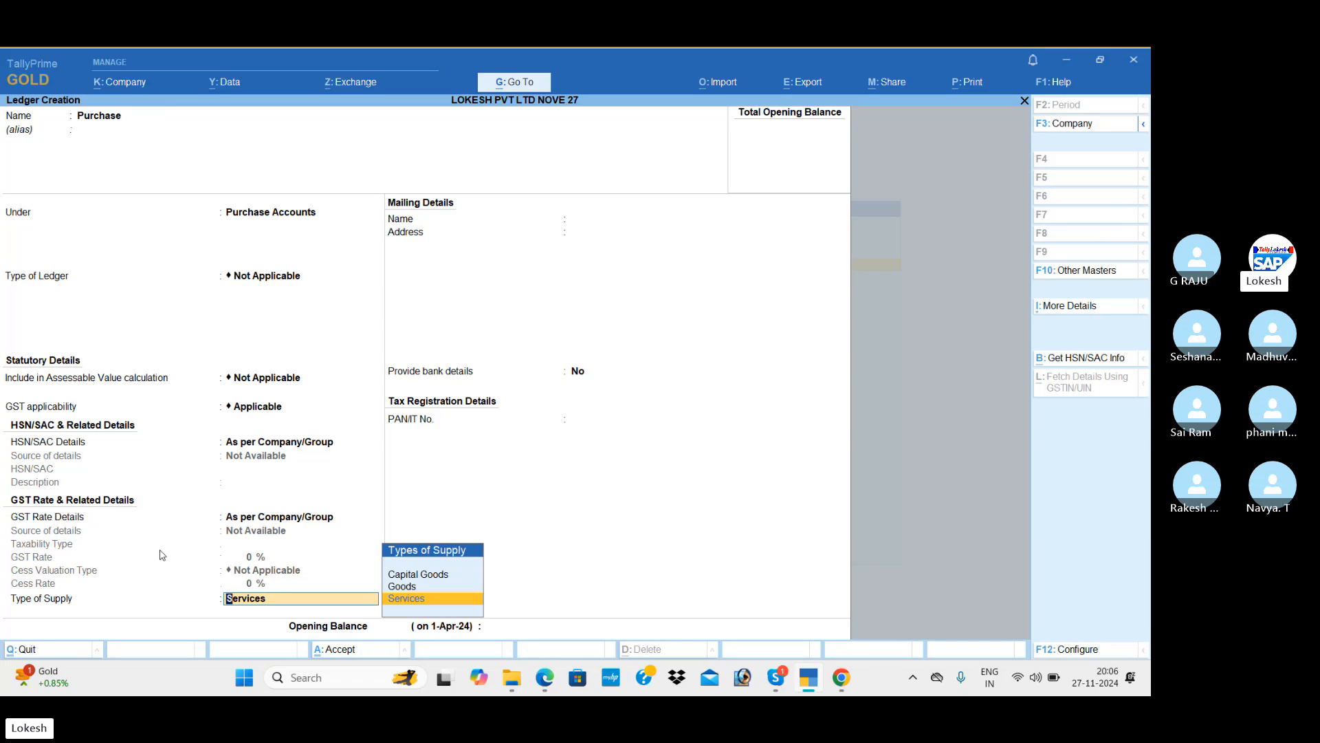
pyautogui.press('Up')
pyautogui.press('Return')
pyautogui.press('Return')
pyautogui.press('Return')
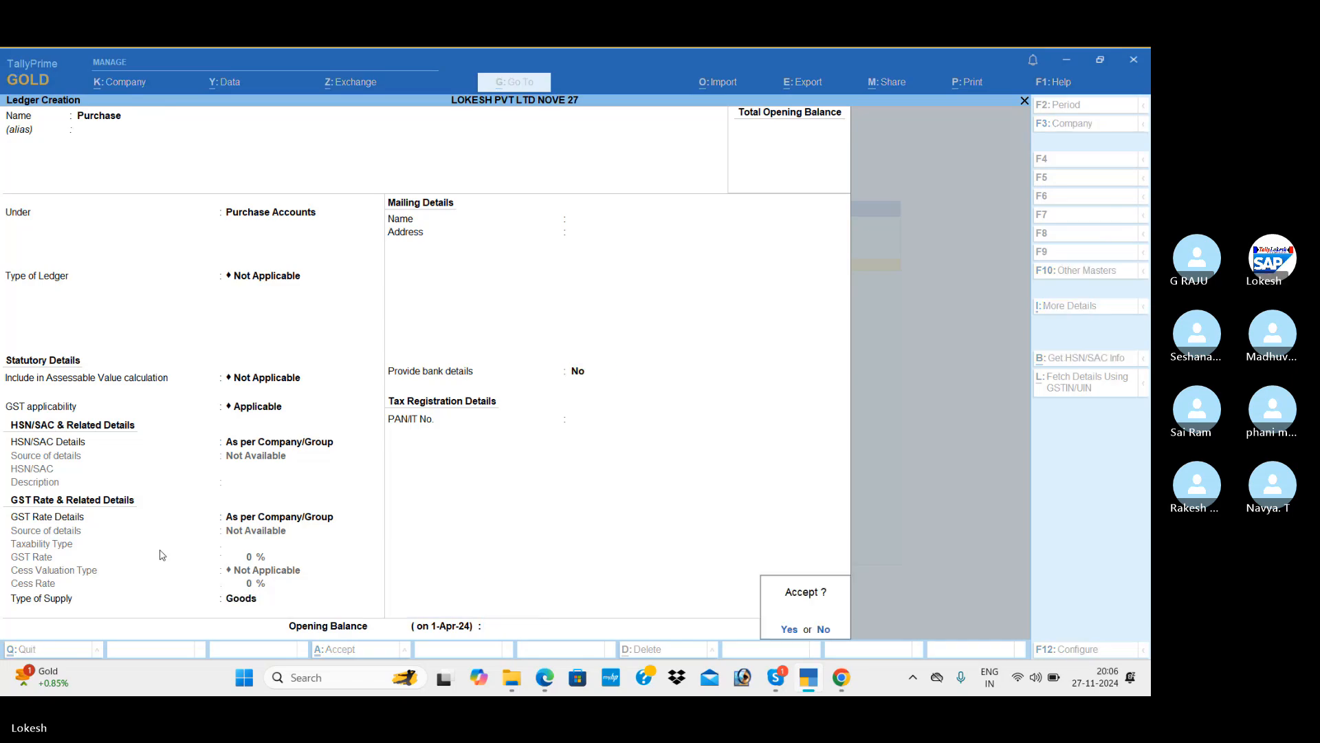
pyautogui.press('Return')
pyautogui.hotkey('alt', 'Tab')
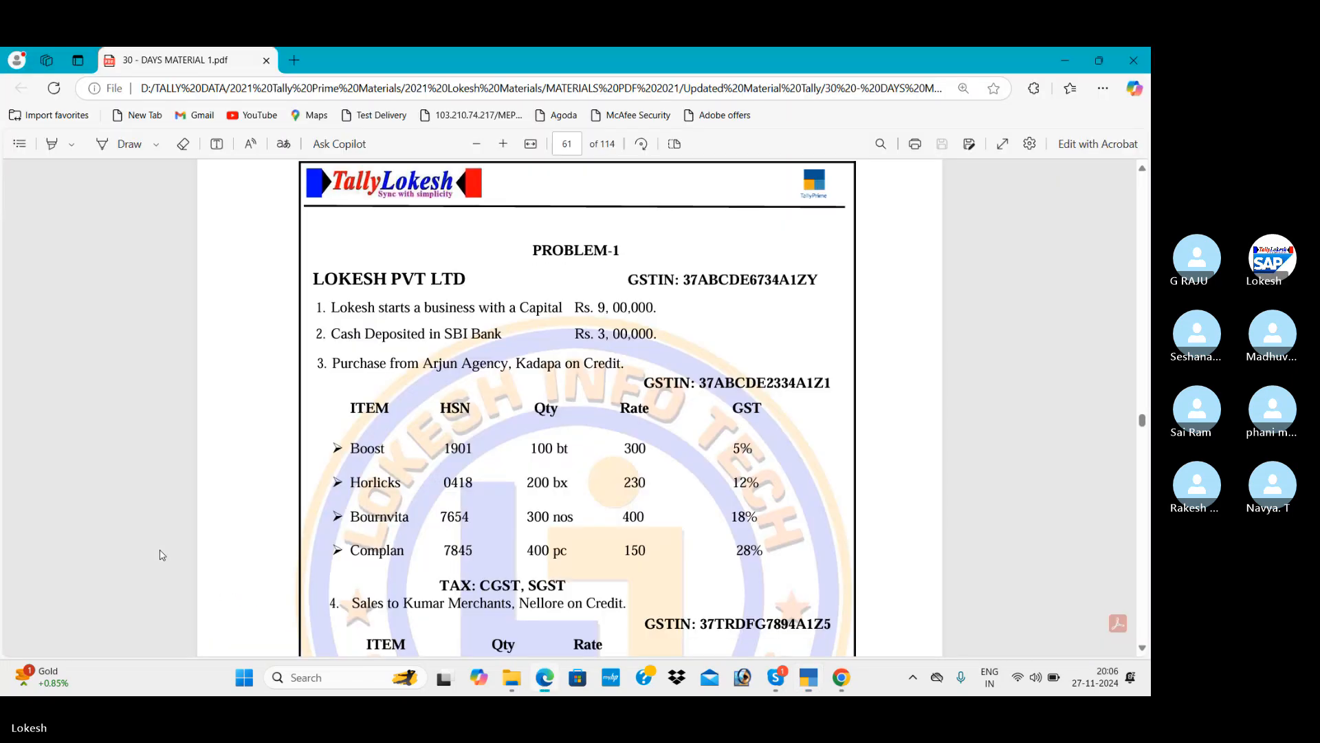
# Start an Arjun Agency ledger under Sundry Creditors, checking the supplier details on the problem sheet.
pyautogui.hotkey('alt', 'Tab')
pyautogui.write('Arju')
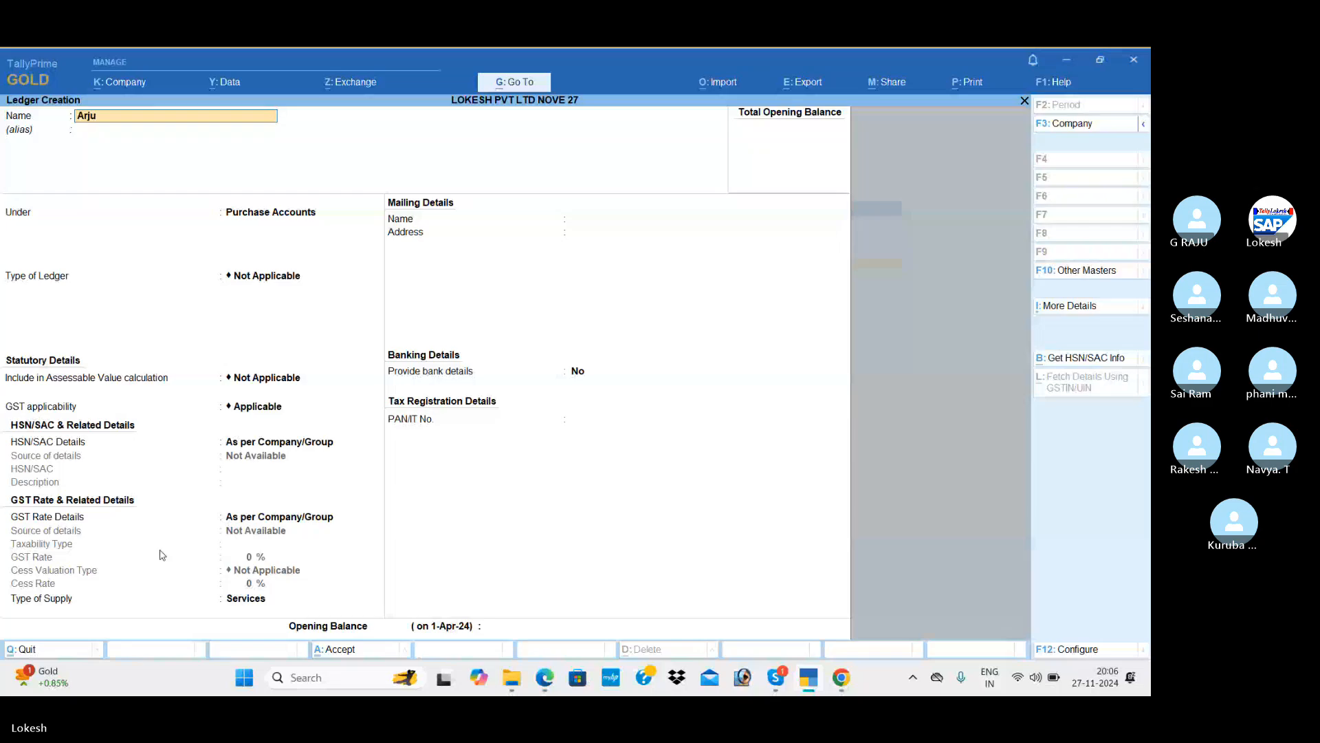
pyautogui.write('n agency')
pyautogui.press('Return')
pyautogui.write('sun')
pyautogui.press('Return')
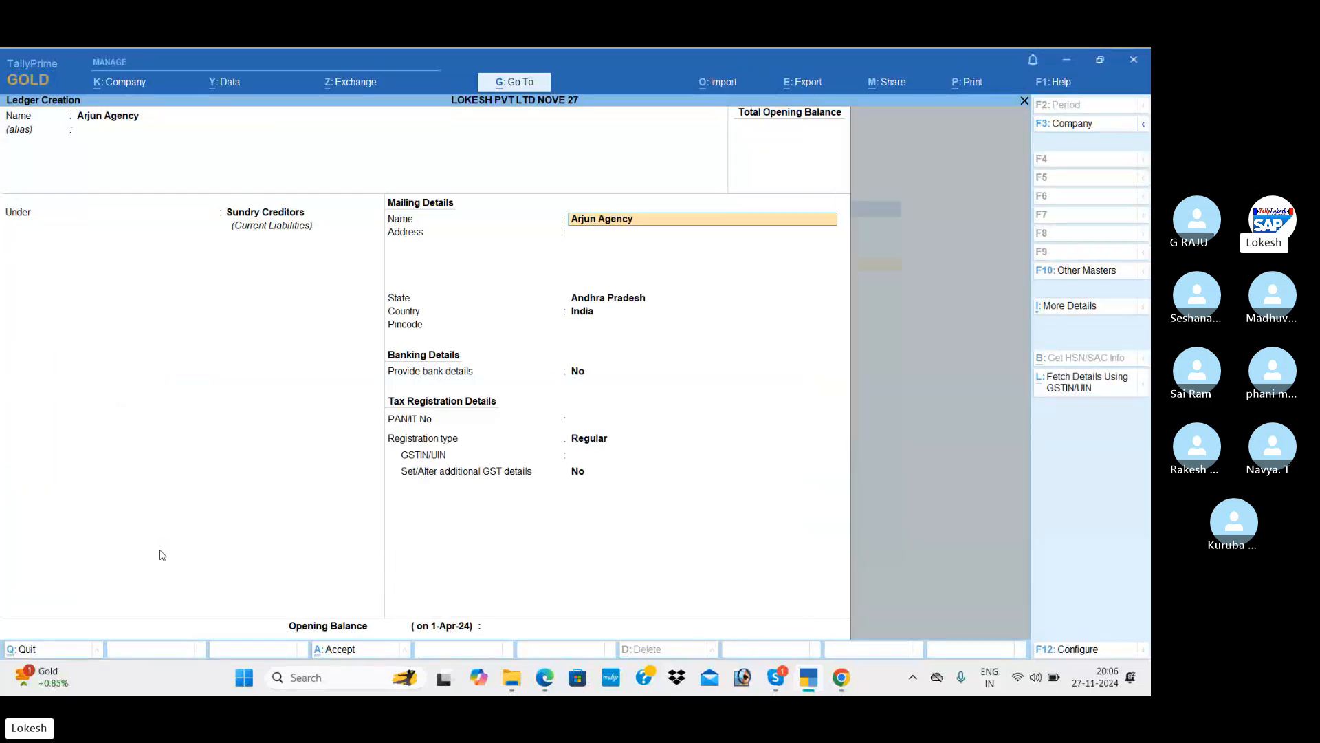
pyautogui.press('Return')
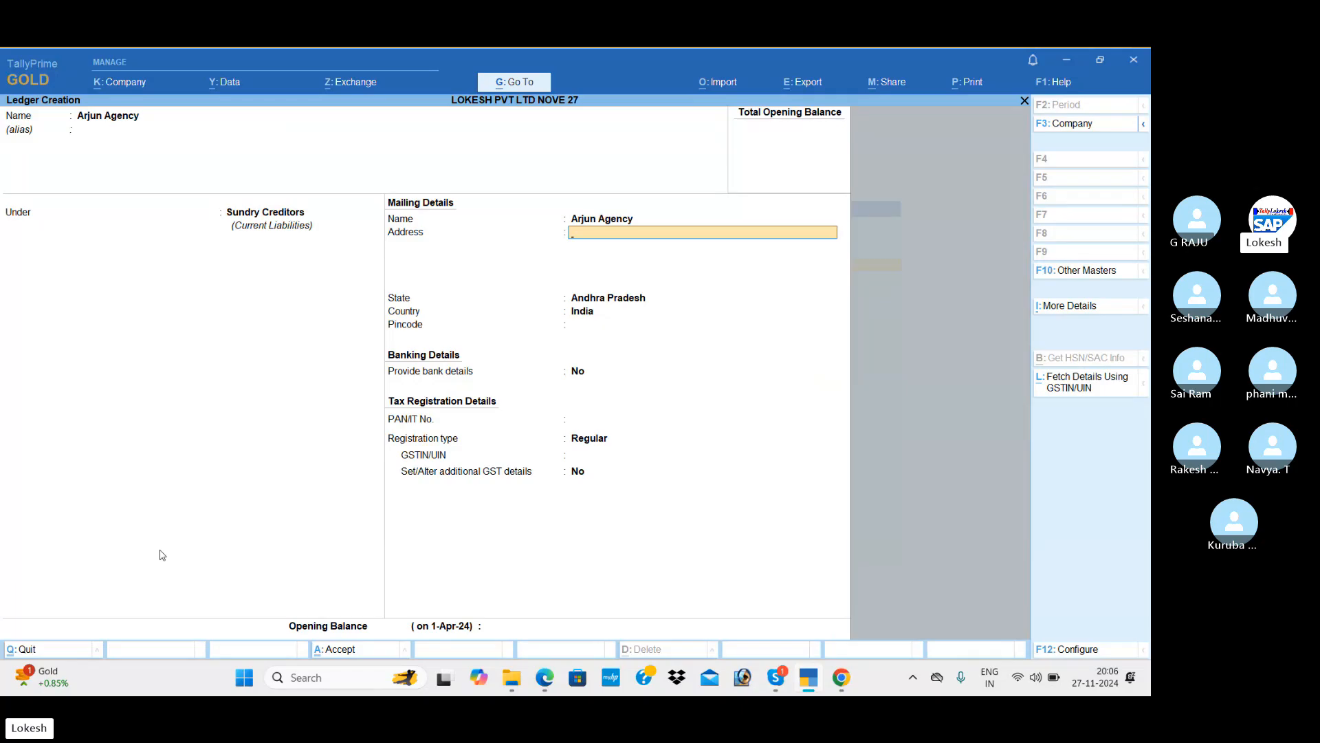
pyautogui.hotkey('alt', 'Tab')
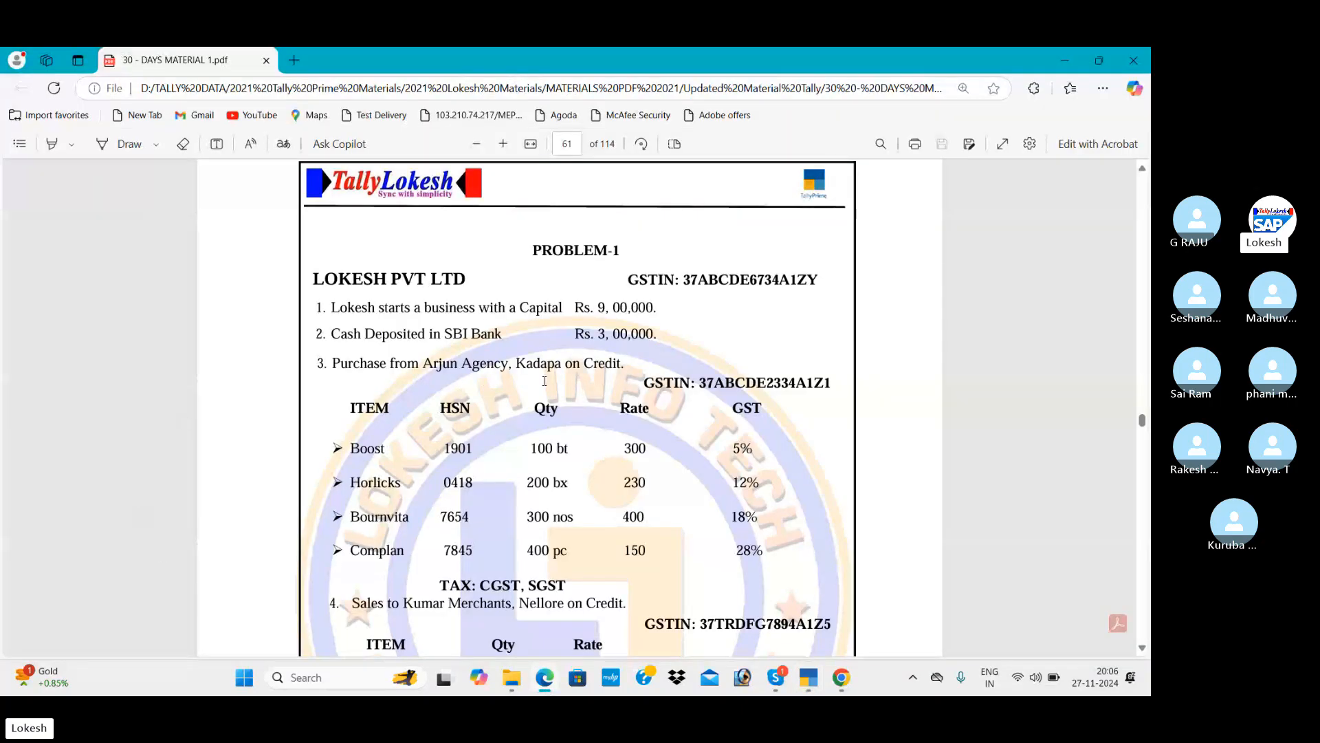
pyautogui.hotkey('alt', 'Tab')
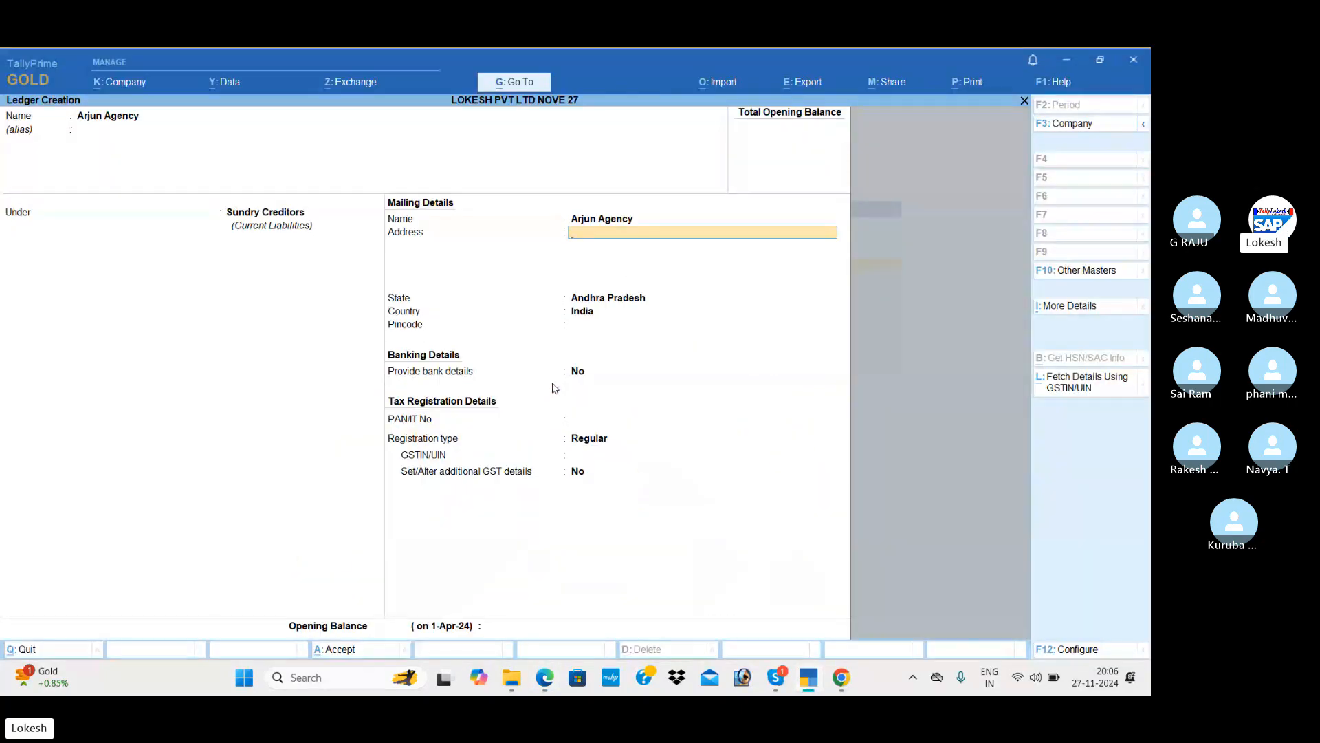
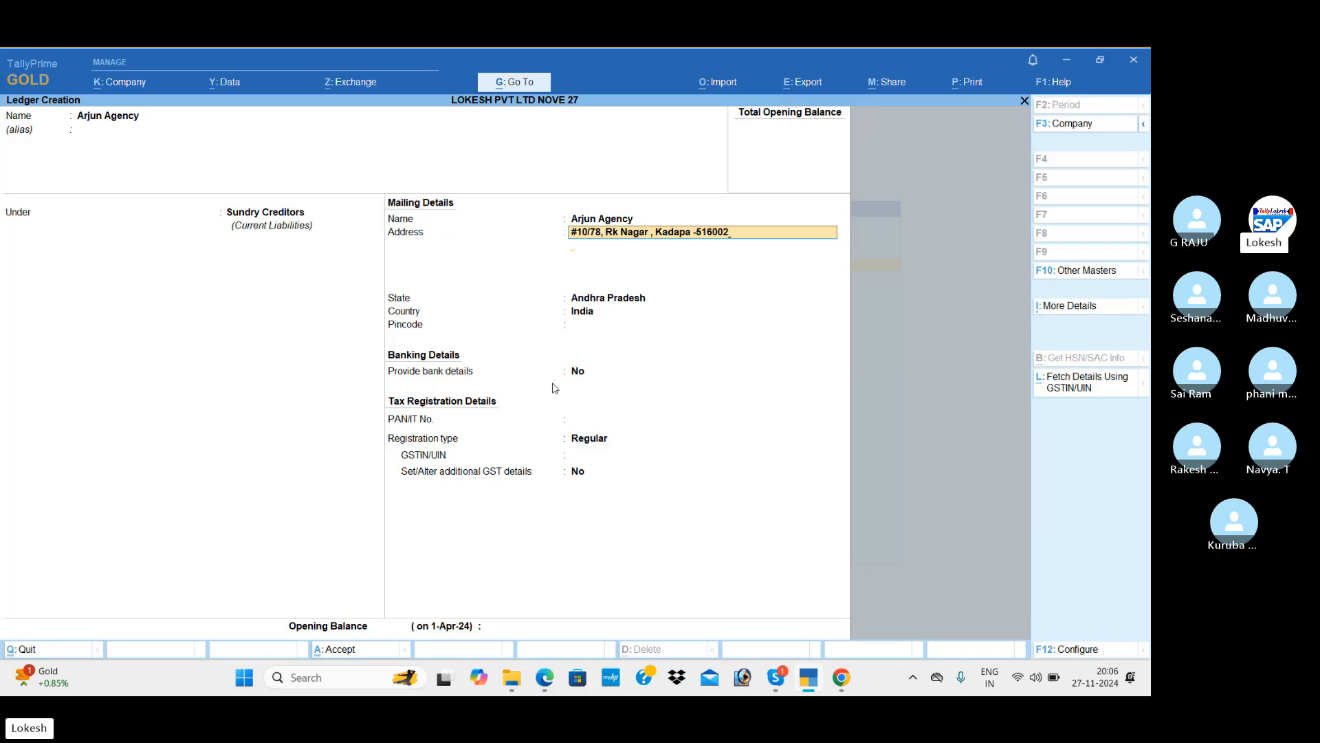
# Enter the supplier's mailing address and cell number, keeping Andhra Pradesh and Regular registration.
pyautogui.press('Return')
pyautogui.write('Cell No')
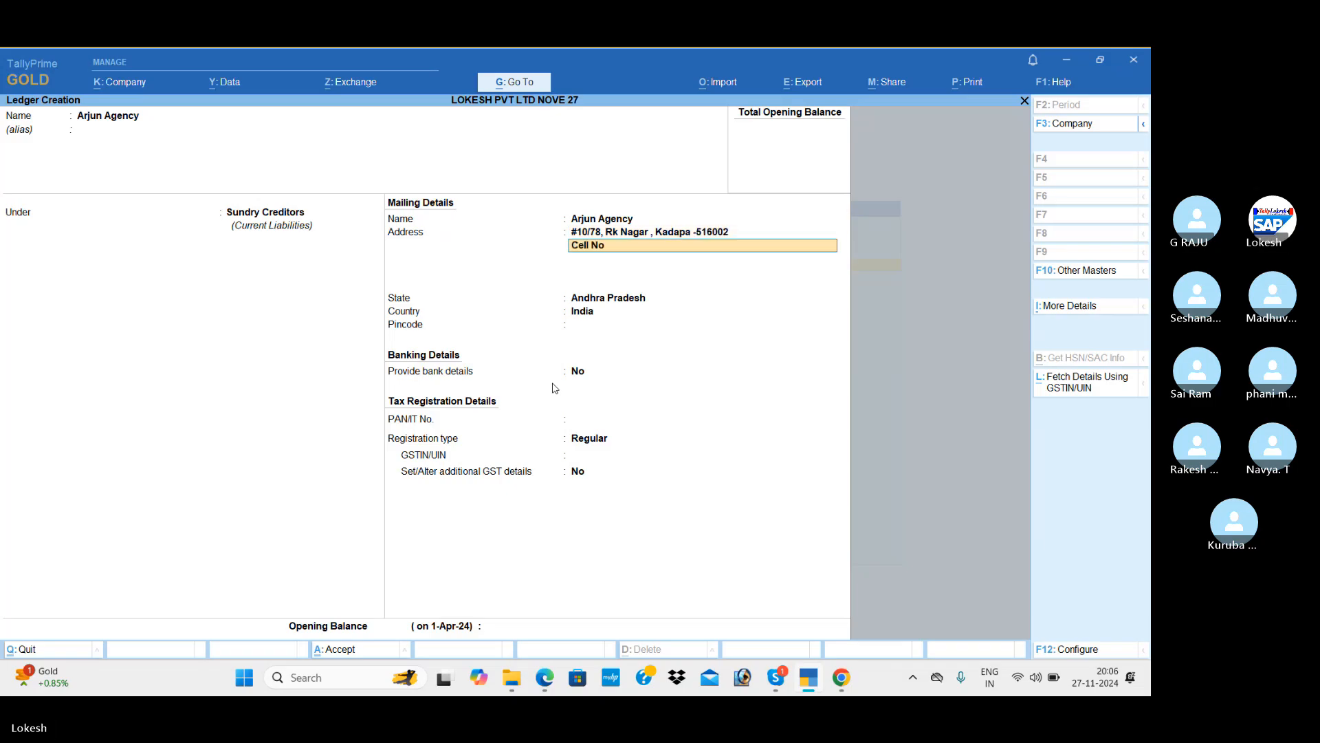
pyautogui.write(' : 9876543215')
pyautogui.press('Return')
pyautogui.press('Return')
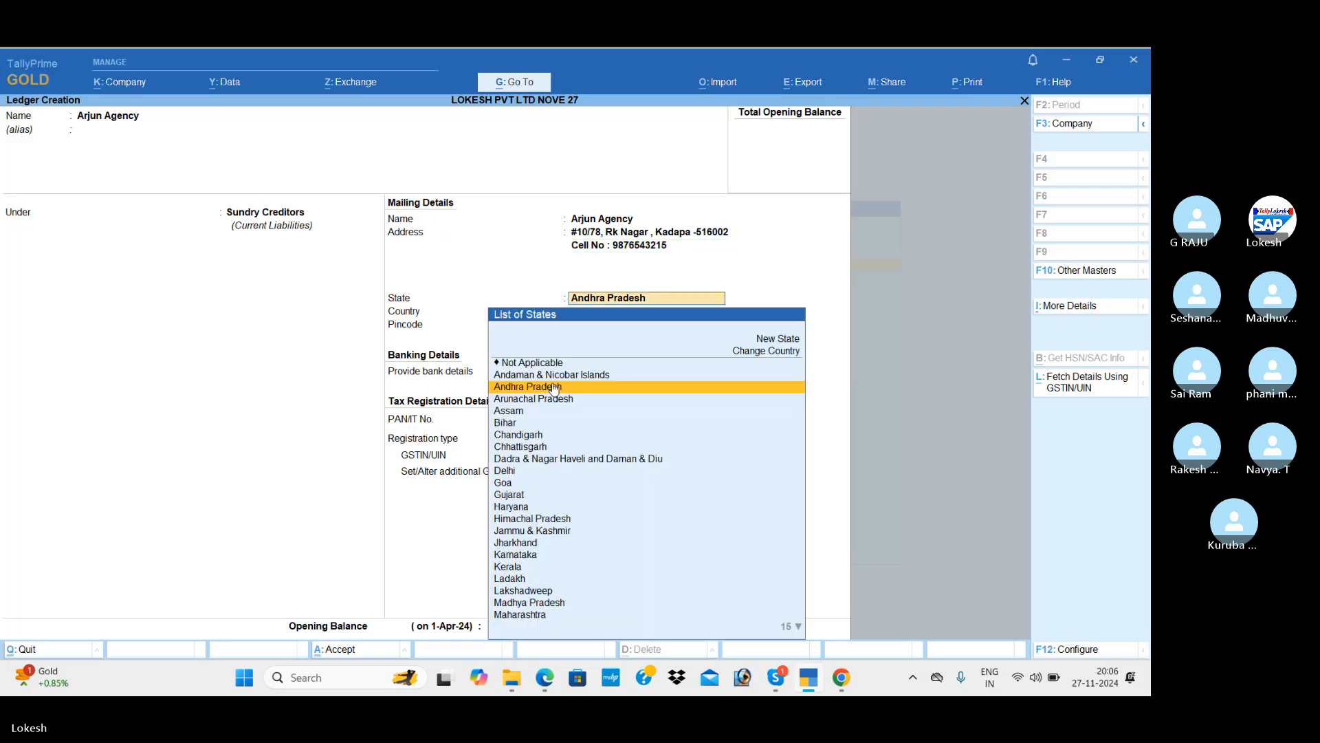
pyautogui.press('Return')
pyautogui.press('Return')
pyautogui.press('Return')
pyautogui.press('Return')
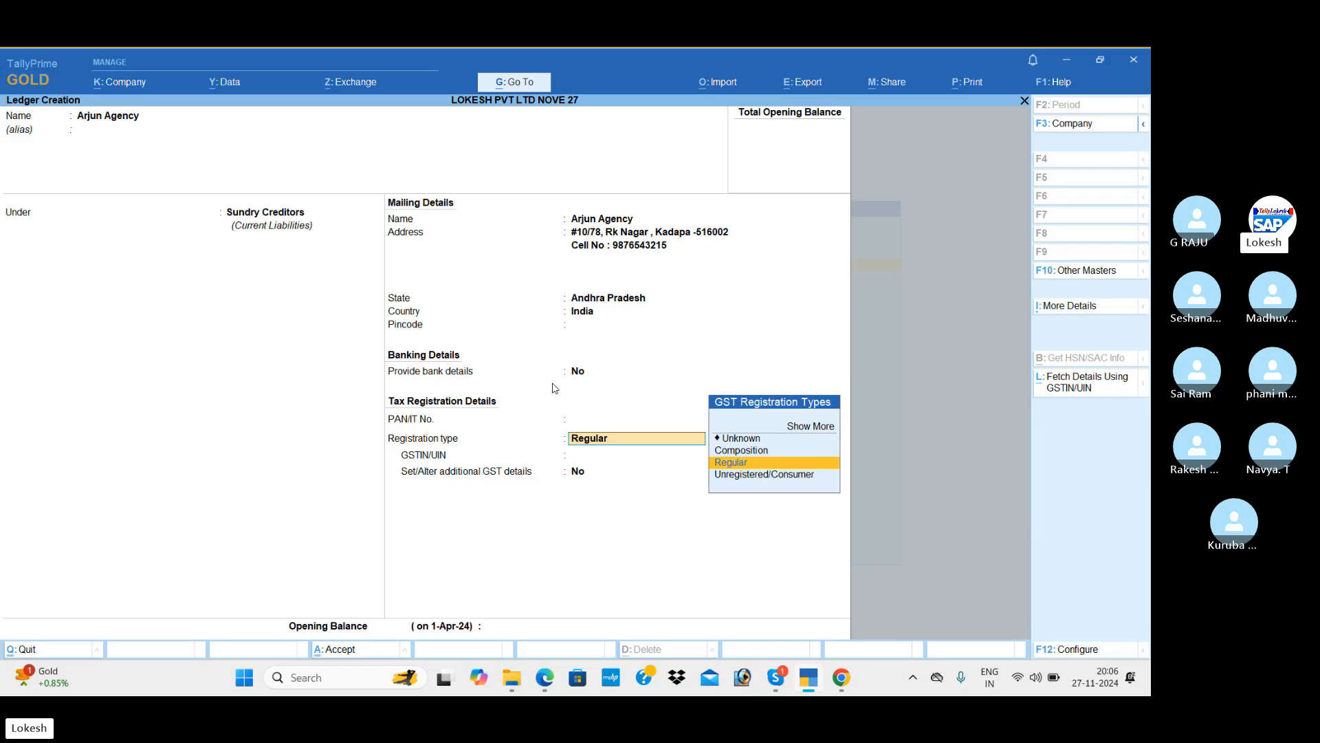
pyautogui.press('Return')
pyautogui.hotkey('alt', 'Tab')
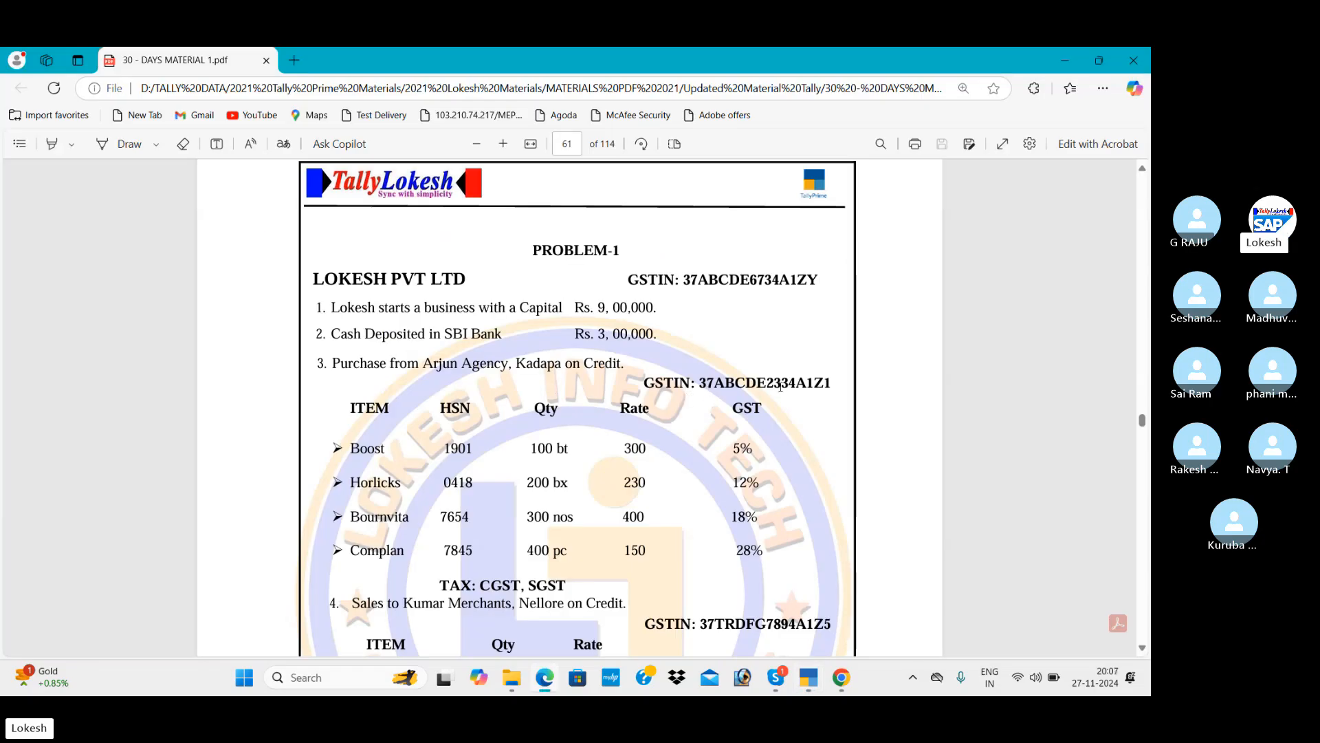
# Enter Arjun Agency's GSTIN from the problem sheet and save the ledger.
pyautogui.hotkey('alt', 'Tab')
pyautogui.write('37')
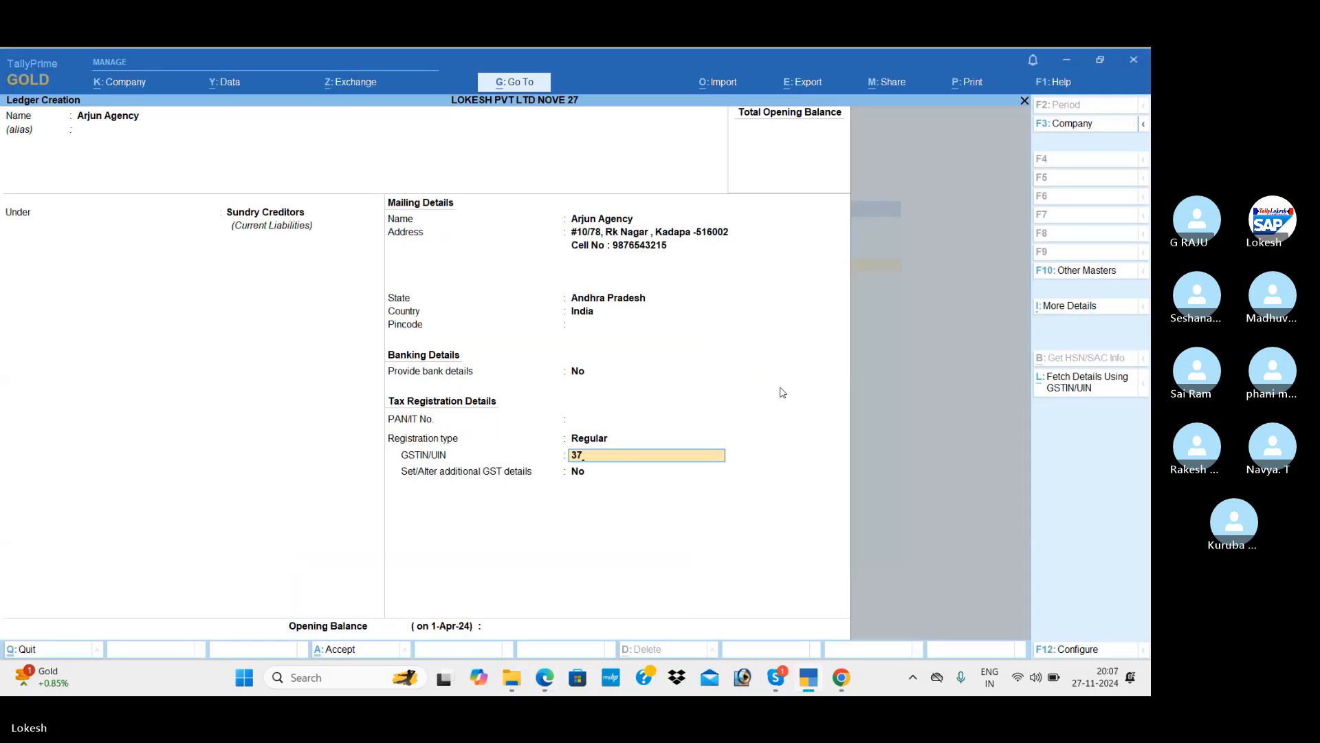
pyautogui.write('ABCDE')
pyautogui.hotkey('alt', 'Tab')
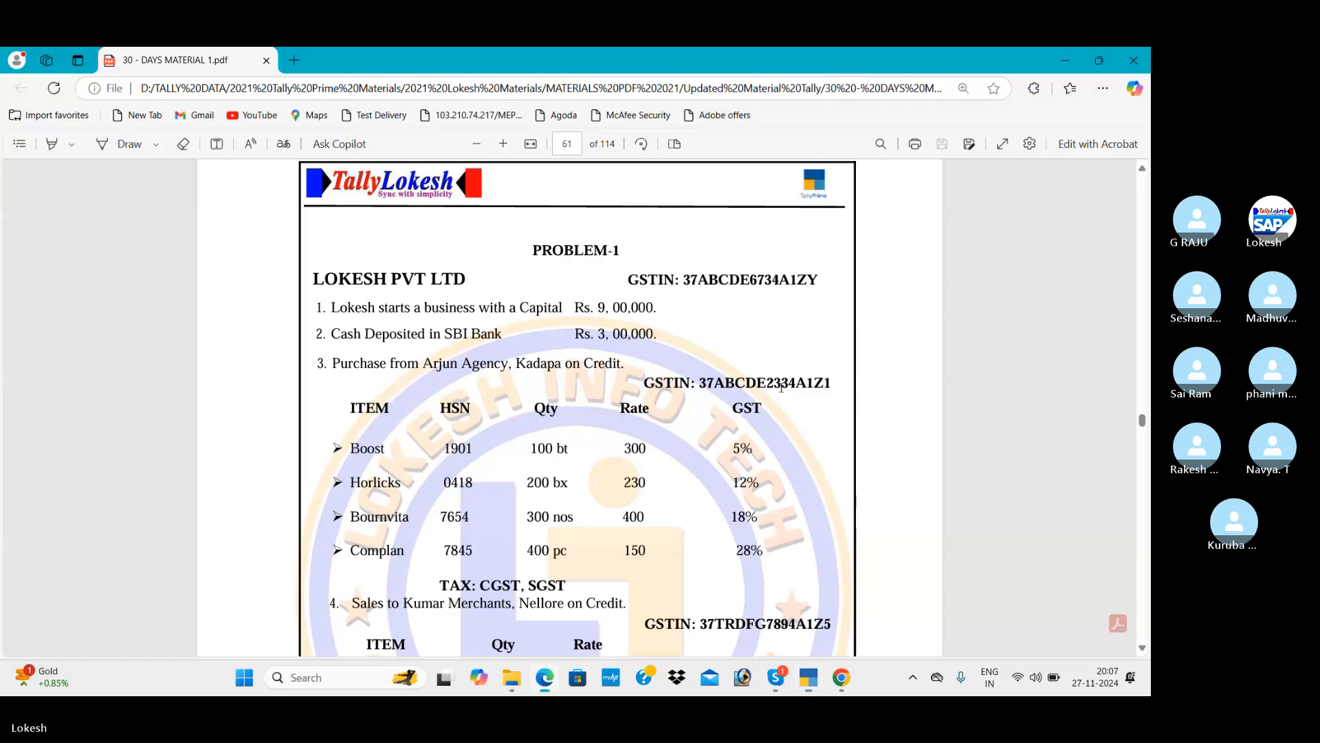
pyautogui.hotkey('alt', 'Tab')
pyautogui.write('2334')
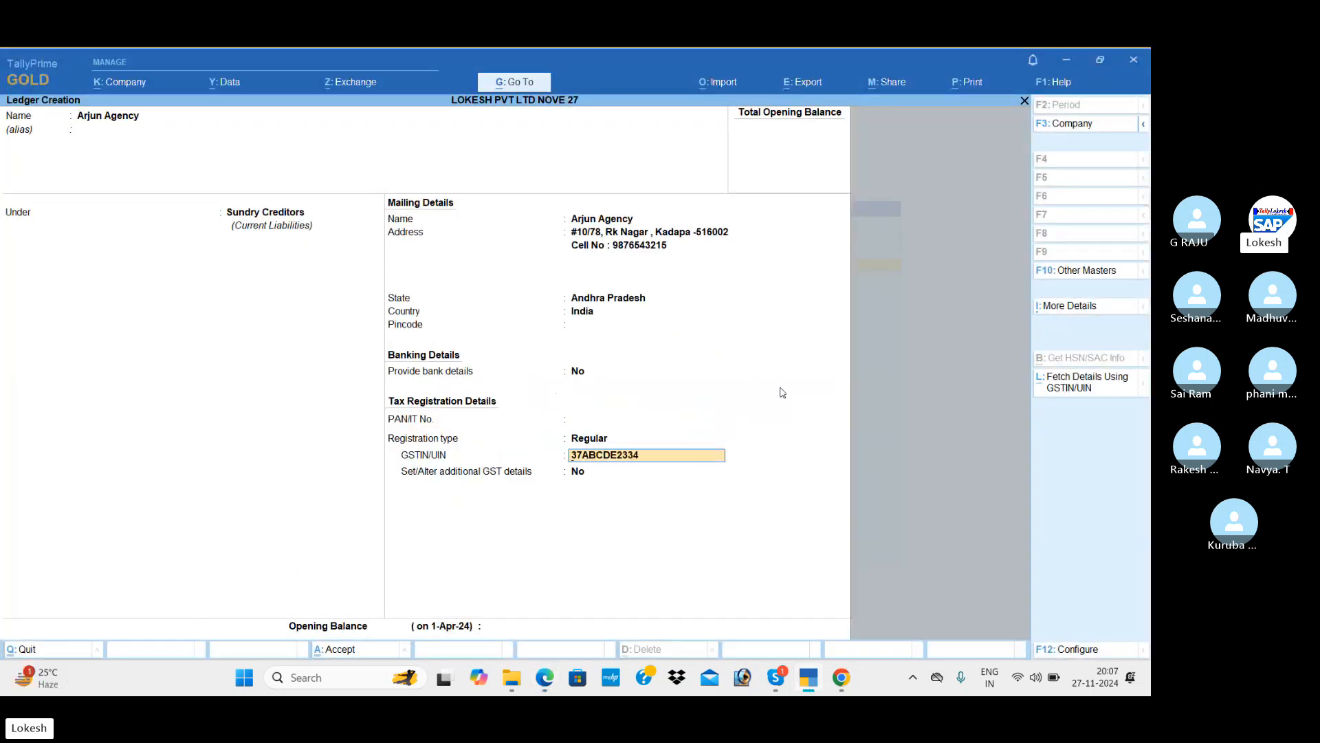
pyautogui.hotkey('alt', 'Tab')
pyautogui.hotkey('alt', 'Tab')
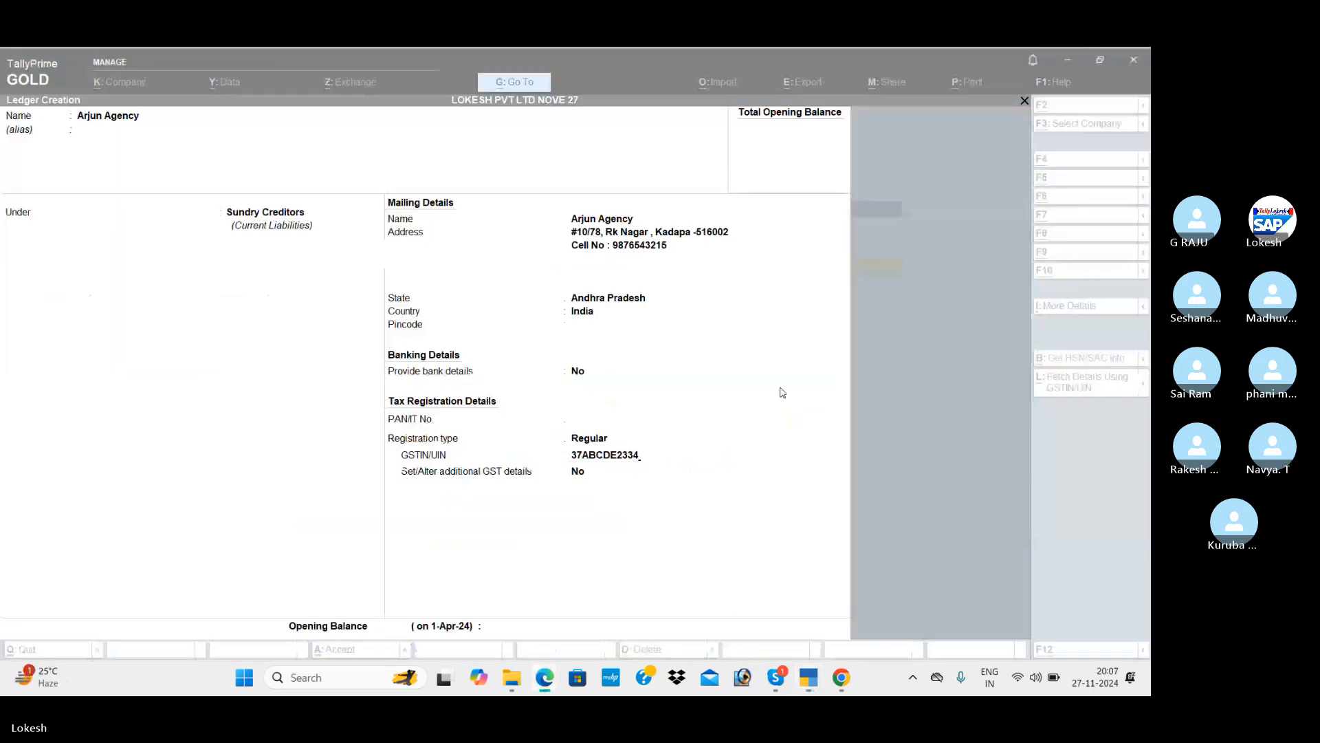
pyautogui.write('A1Z1')
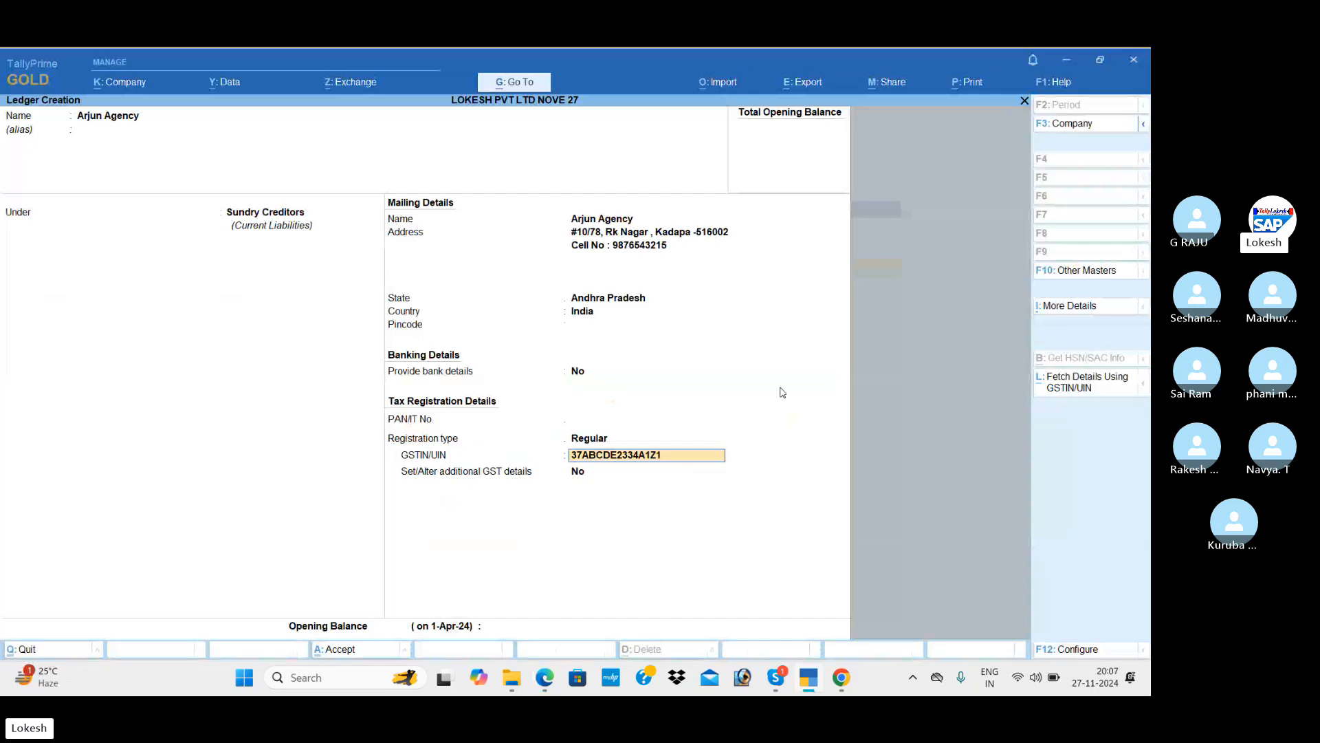
pyautogui.press('Return')
pyautogui.press('Return')
pyautogui.press('Return')
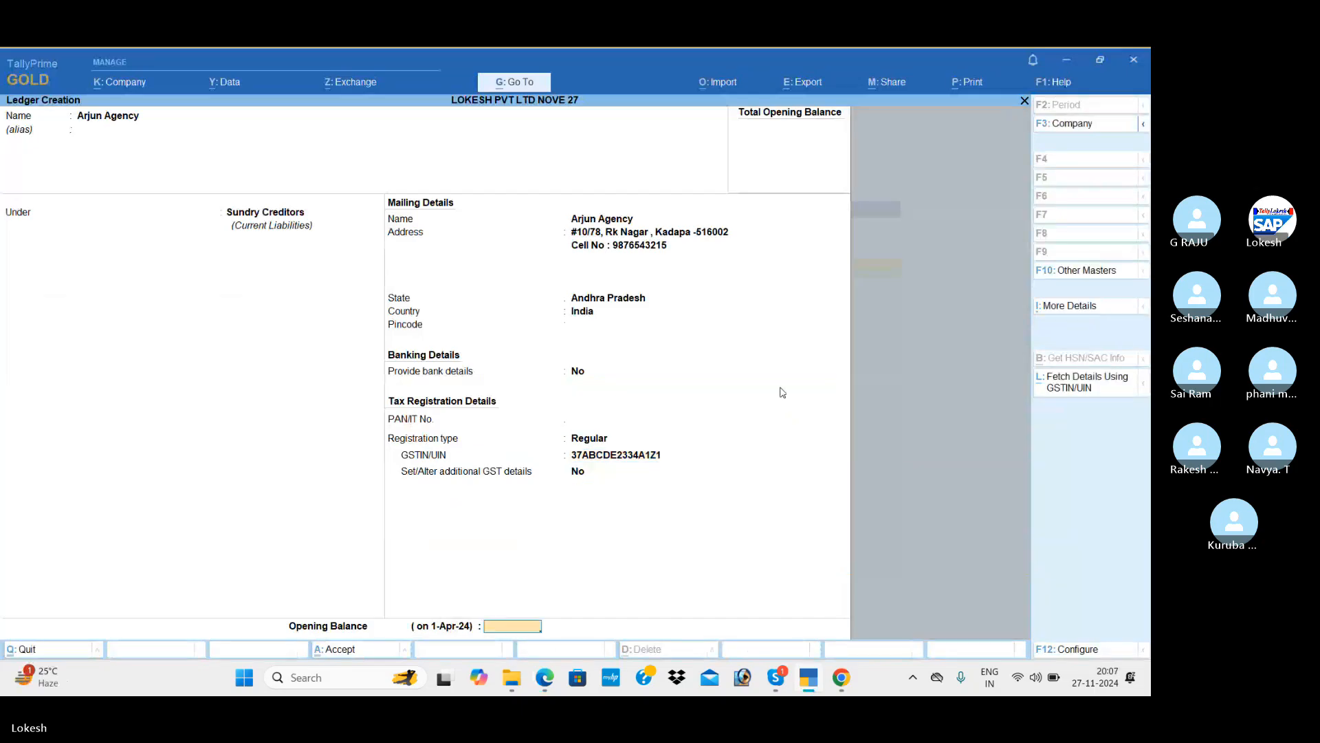
pyautogui.press('Return')
pyautogui.press('Return')
pyautogui.hotkey('alt', 'Tab')
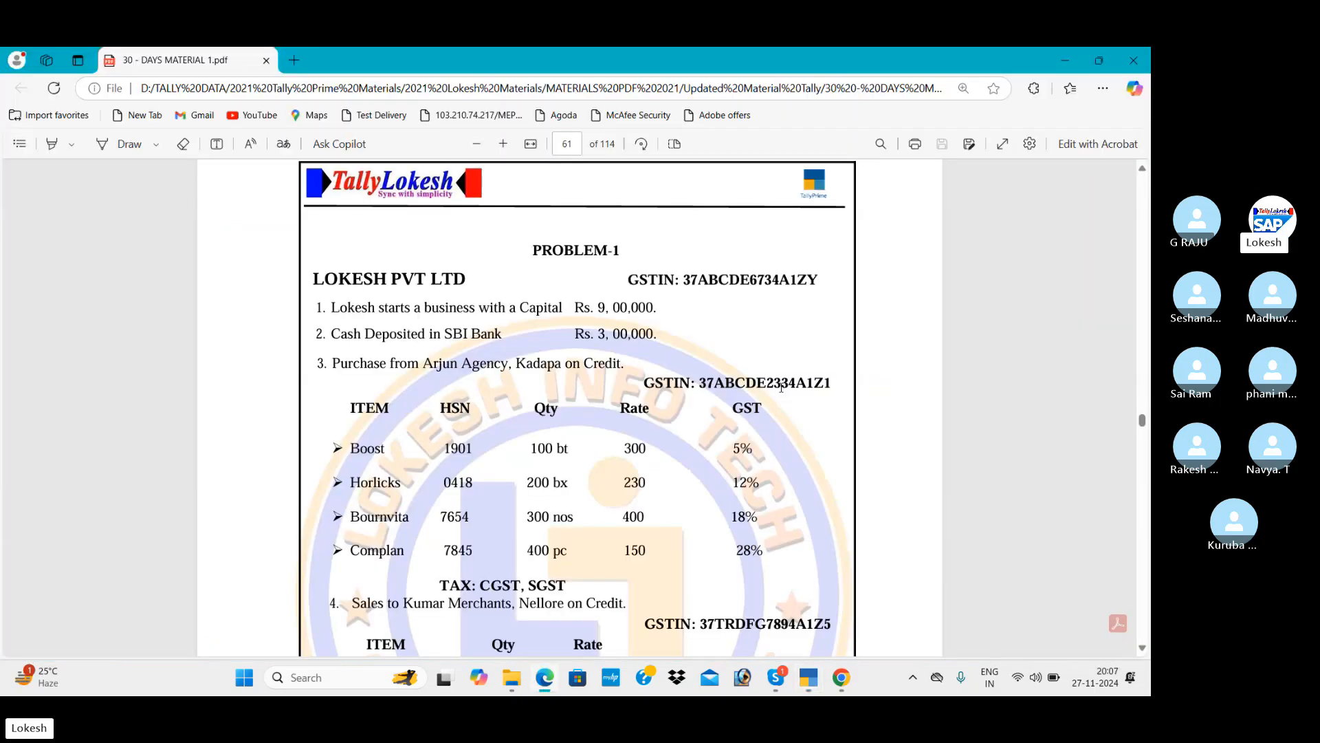
pyautogui.scroll(-3, 781, 387)
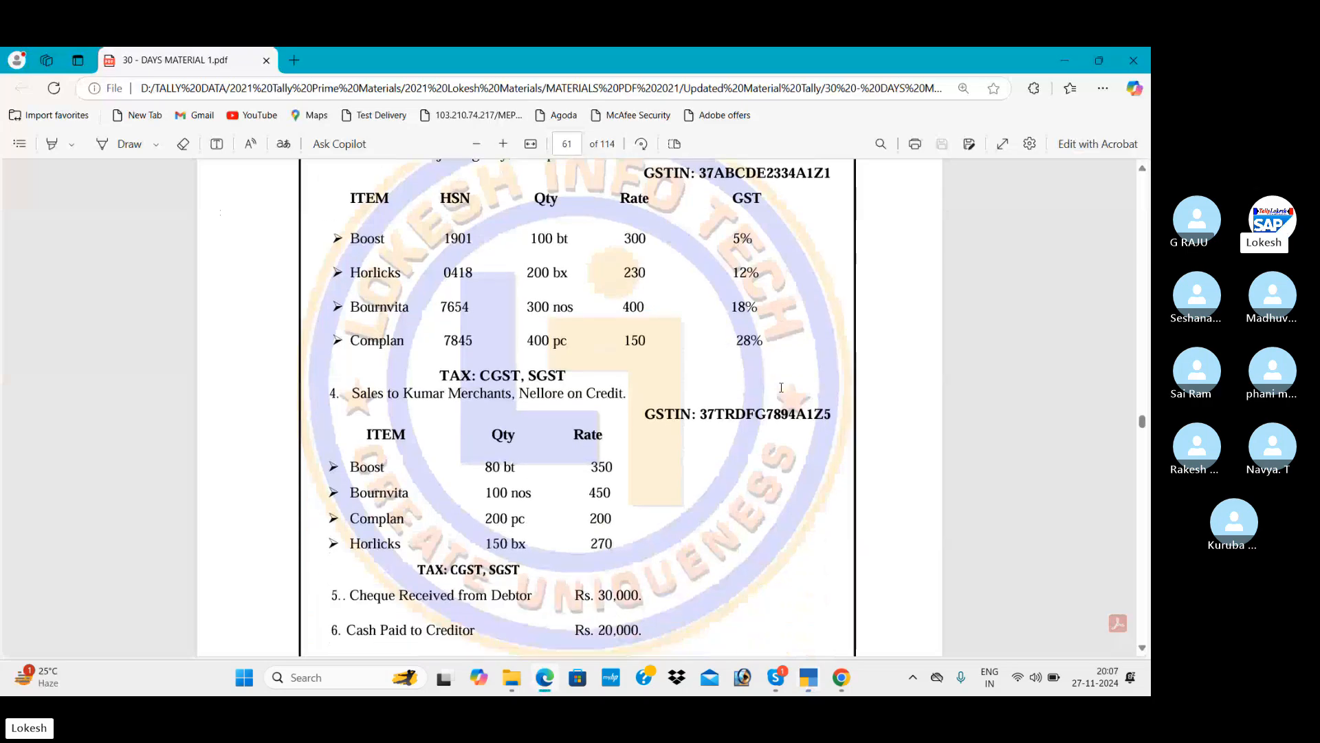
pyautogui.scroll(-1, 781, 387)
# Create the Sales ledger under Sales Accounts.
pyautogui.hotkey('alt', 'Tab')
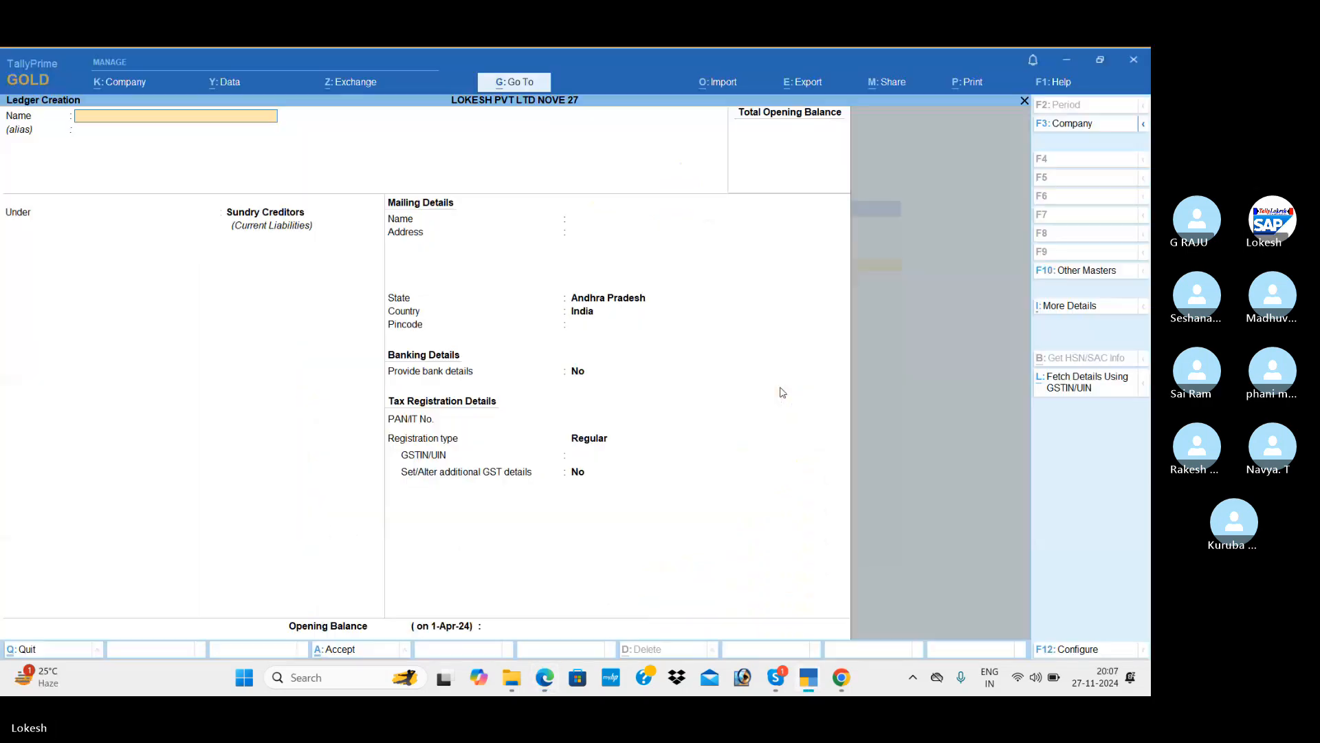
pyautogui.write('Sales')
pyautogui.press('Return')
pyautogui.press('Return')
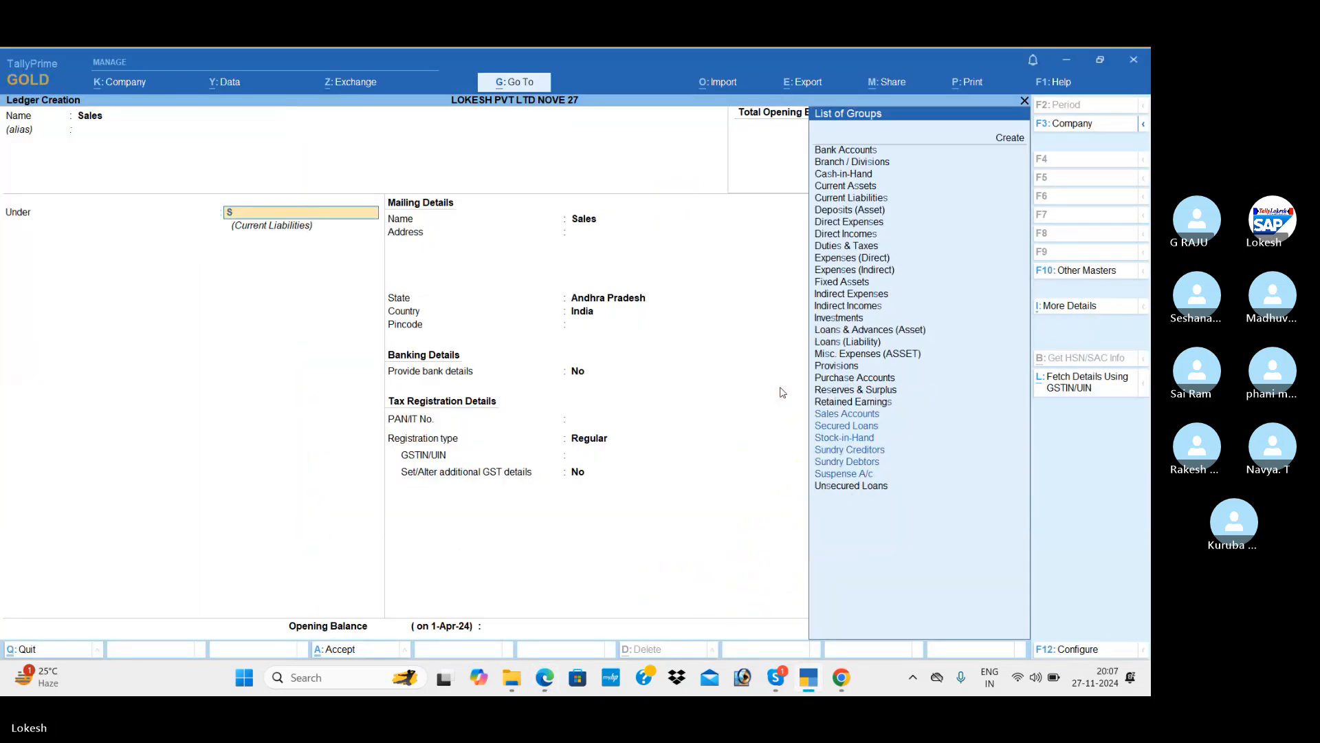
pyautogui.write('sa')
pyautogui.press('Return')
pyautogui.press('Return')
pyautogui.press('Return')
pyautogui.press('Return')
pyautogui.press('Return')
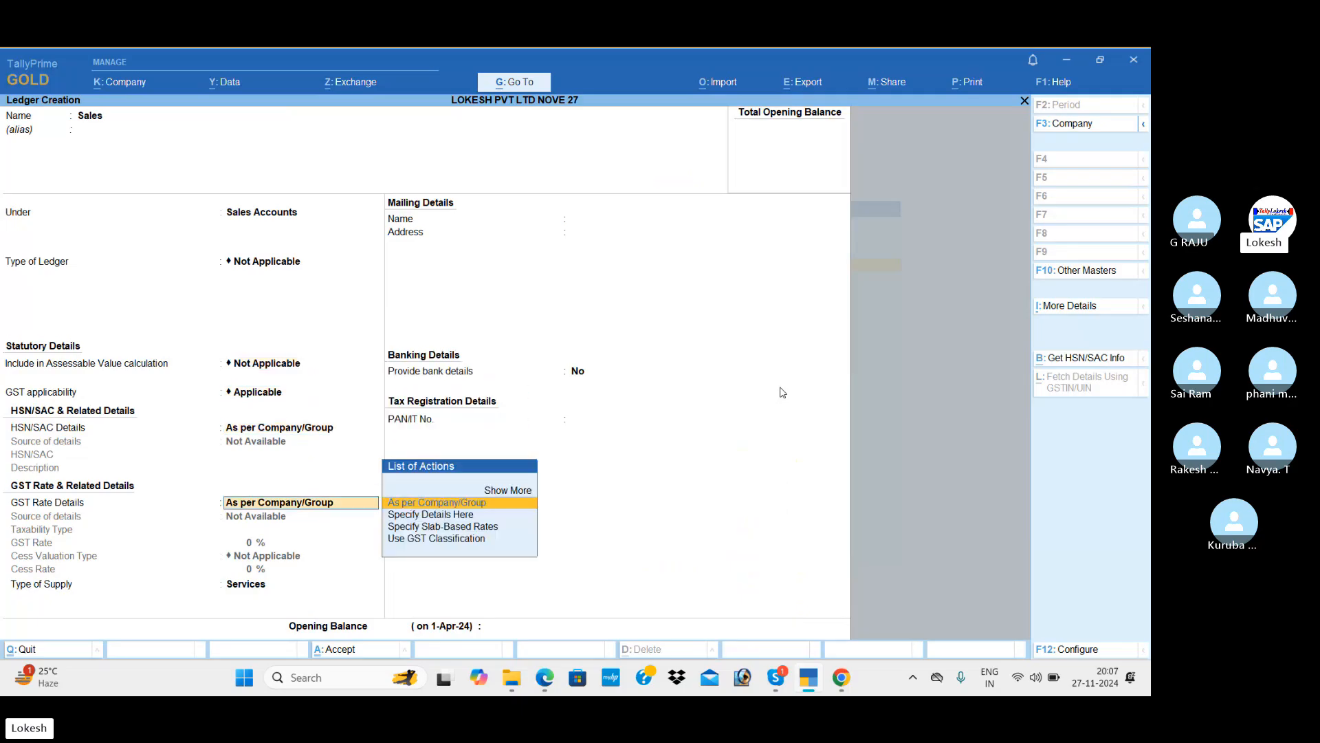
pyautogui.press('Up')
pyautogui.press('Return')
pyautogui.press('Return')
pyautogui.press('Return')
pyautogui.press('Return')
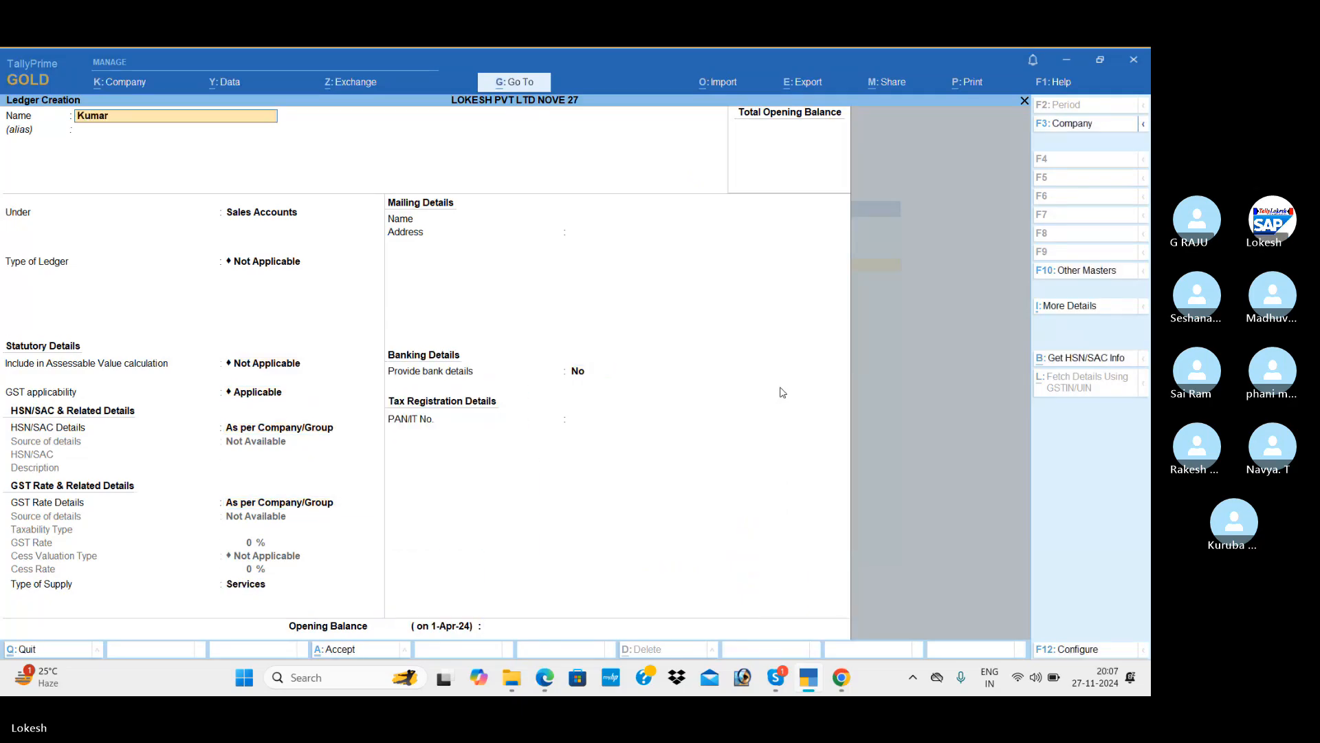
# Start a Kumar Merchants ledger and place it under Sundry Debtors.
pyautogui.write('Kumar merchants')
pyautogui.press('Return')
pyautogui.write('Sun')
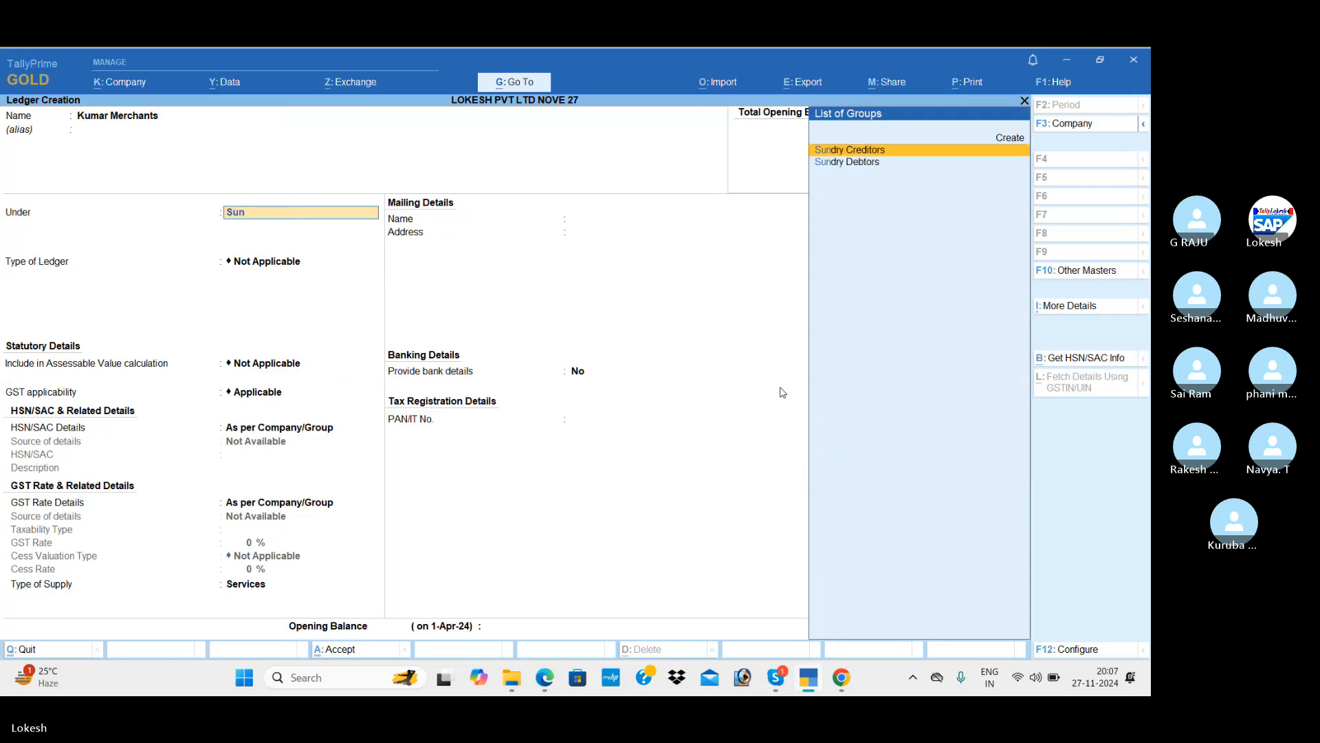
pyautogui.press('Down')
# Enter the customer's Nellore mailing address and cell number from the exercise sheet.
pyautogui.press('Return')
pyautogui.press('Return')
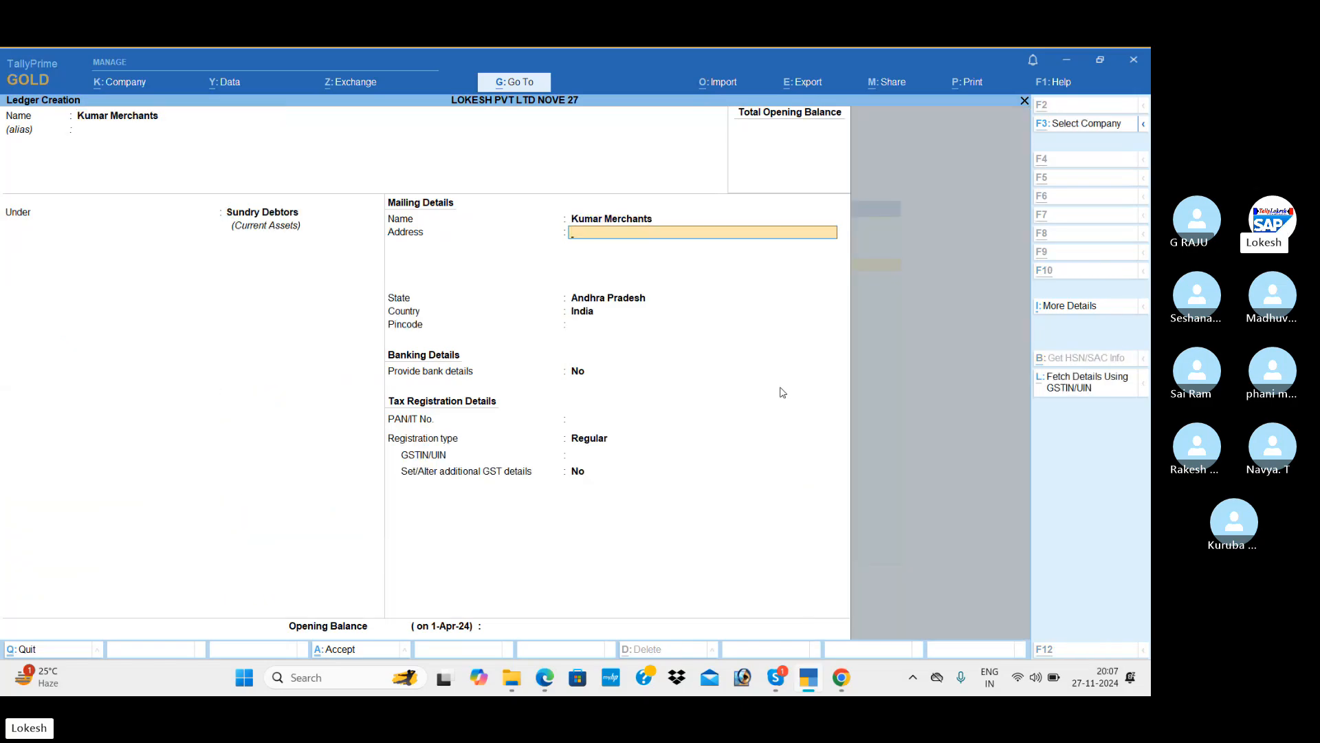
pyautogui.hotkey('alt', 'Tab')
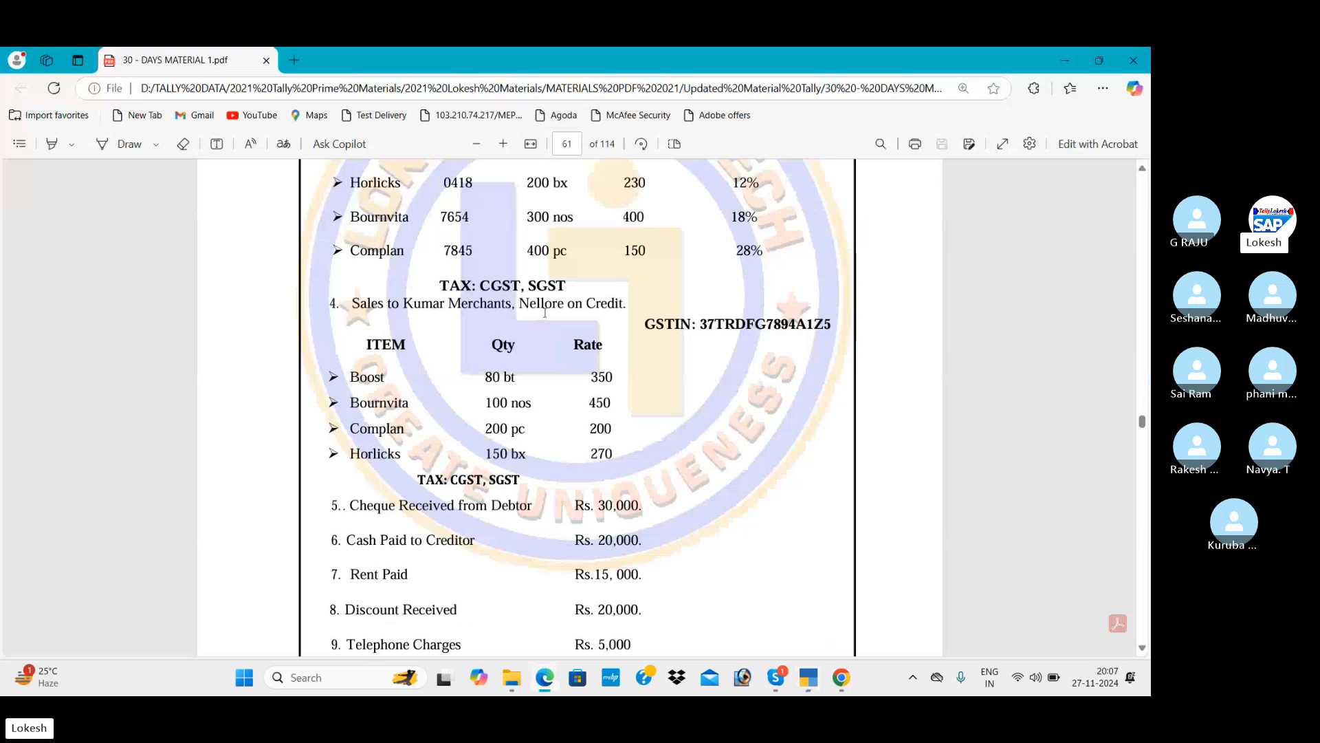
pyautogui.hotkey('alt', 'Tab')
pyautogui.write('@')
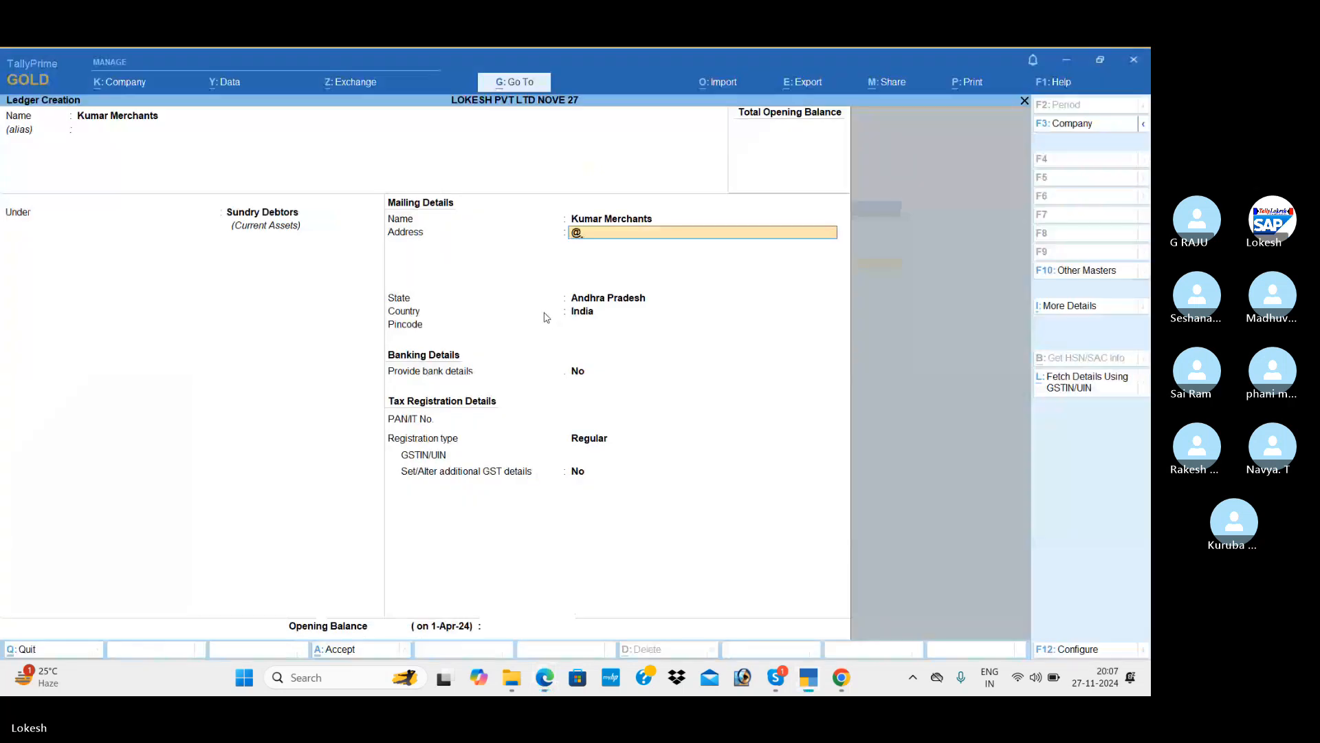
pyautogui.press('BackSpace')
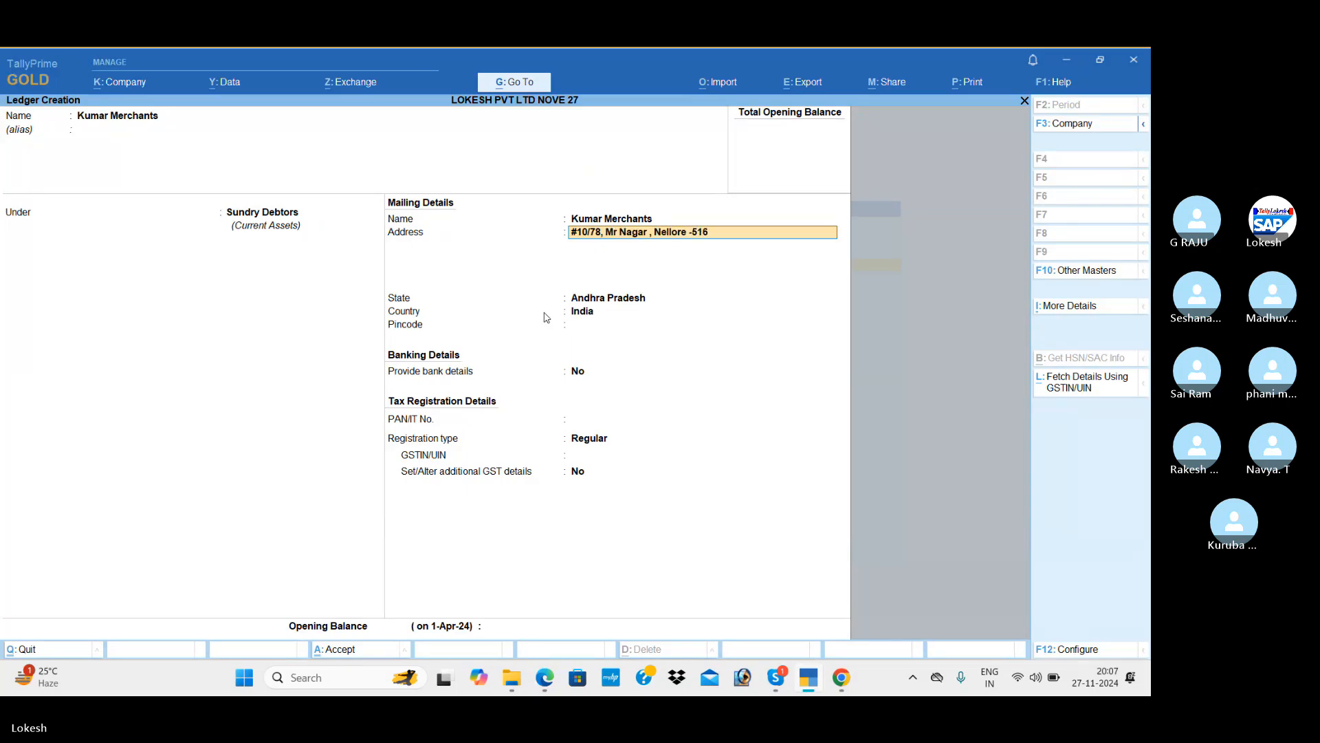
pyautogui.press('Return')
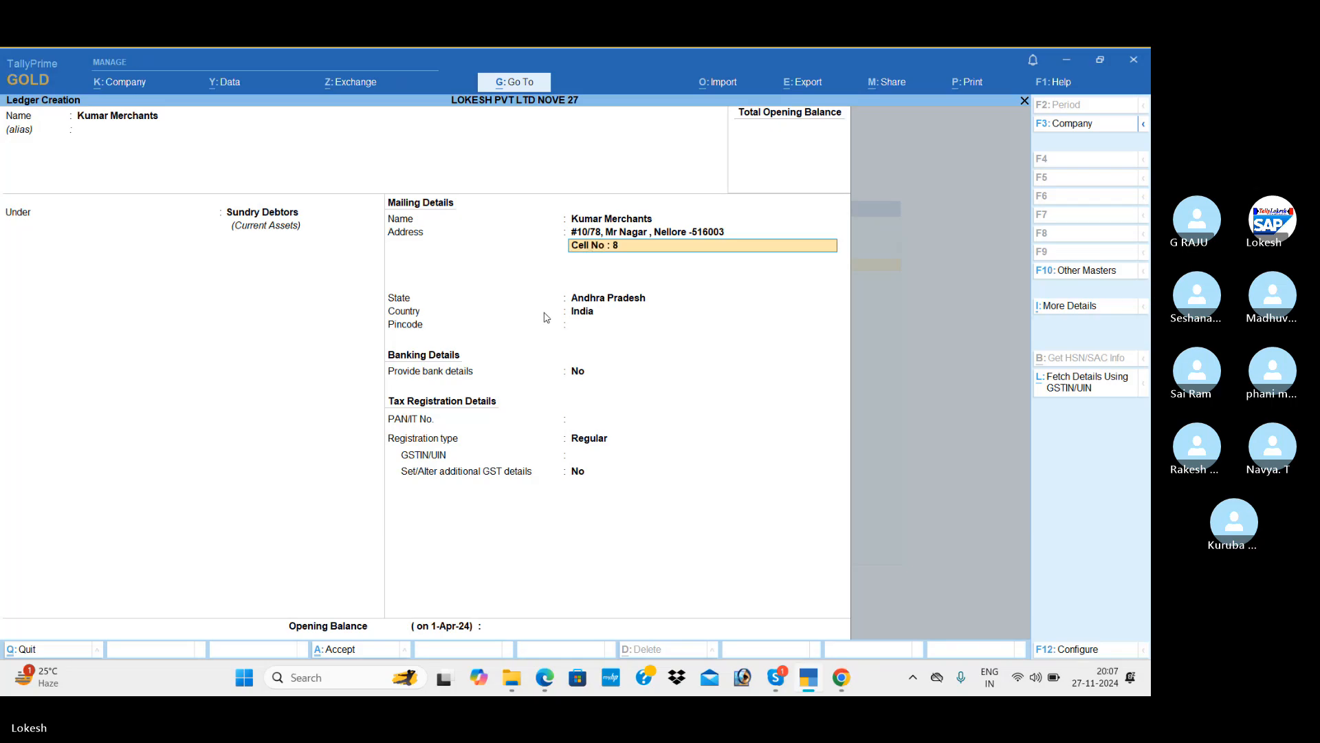
pyautogui.press('Return')
pyautogui.press('Return')
pyautogui.press('Return')
pyautogui.press('Return')
pyautogui.press('Return')
pyautogui.press('Return')
pyautogui.press('Return')
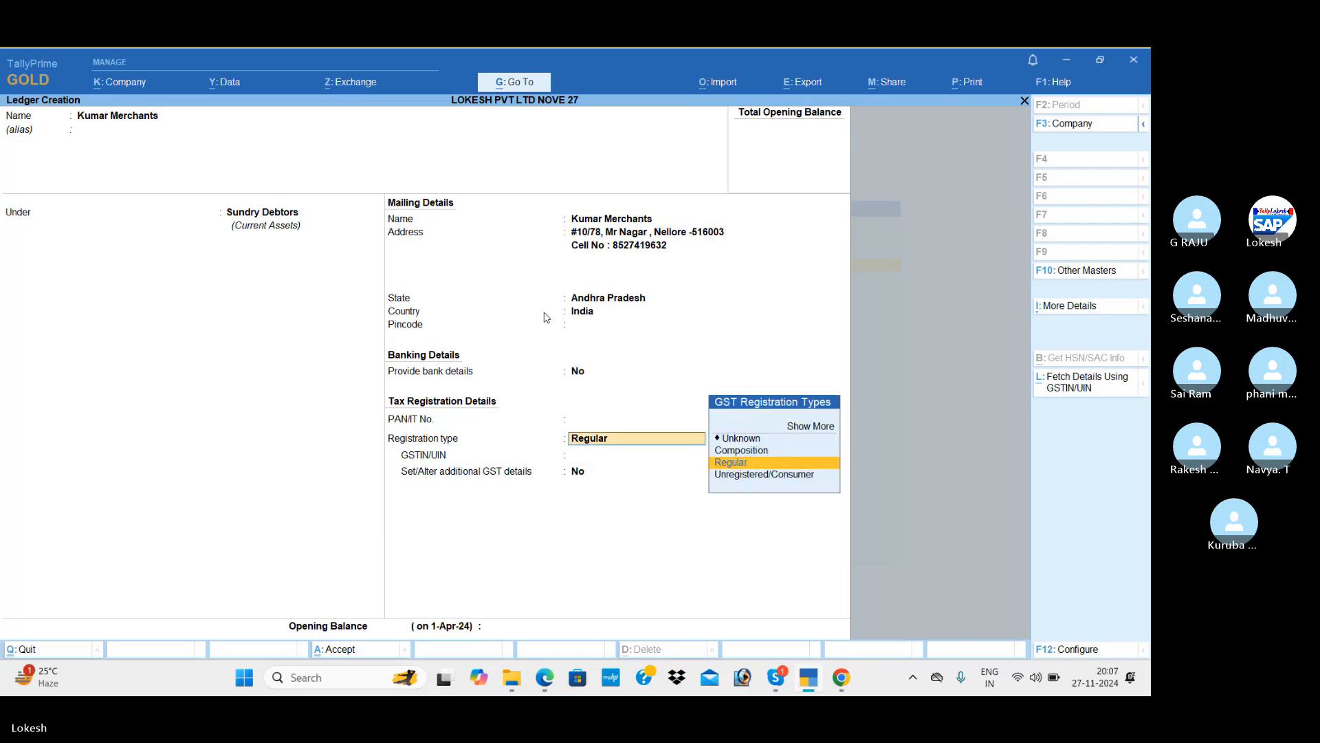
pyautogui.press('Return')
# Keep Regular registration, enter the customer's GSTIN from the sheet, and save the ledger.
pyautogui.hotkey('alt', 'Tab')
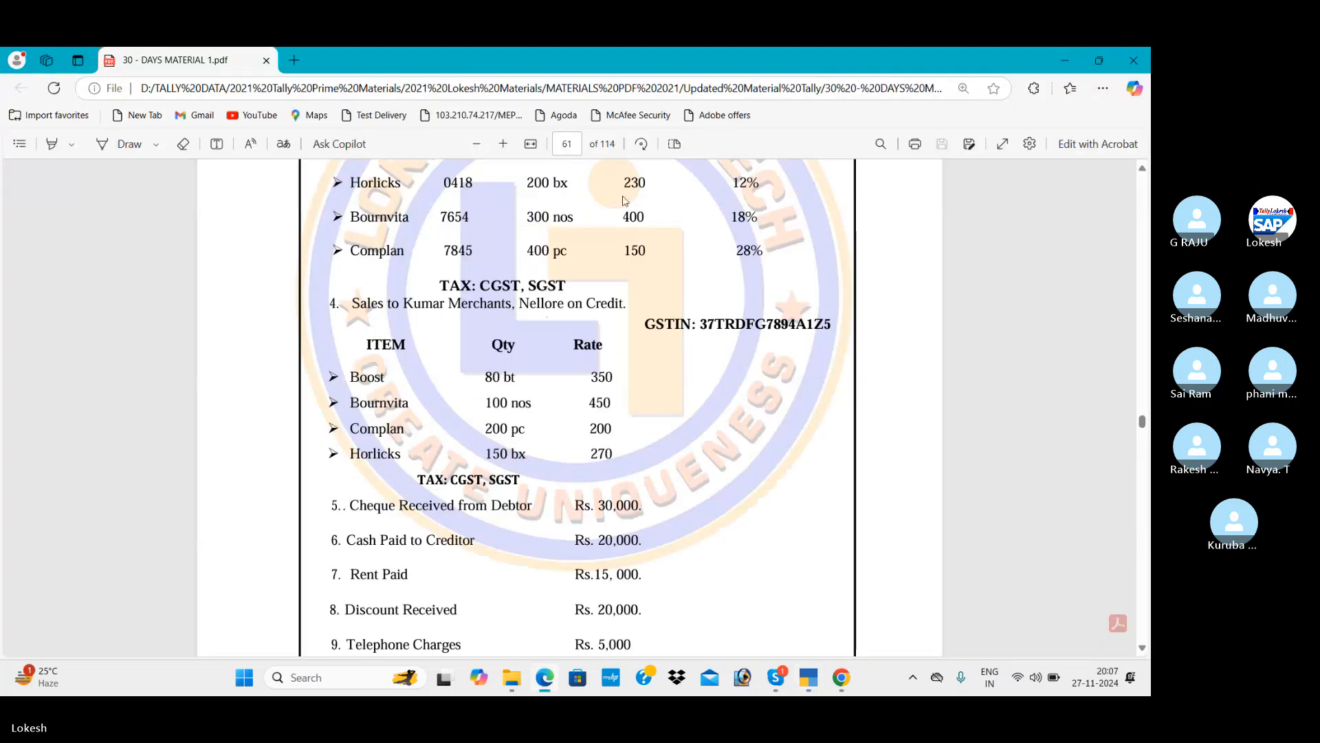
pyautogui.hotkey('alt', 'Tab')
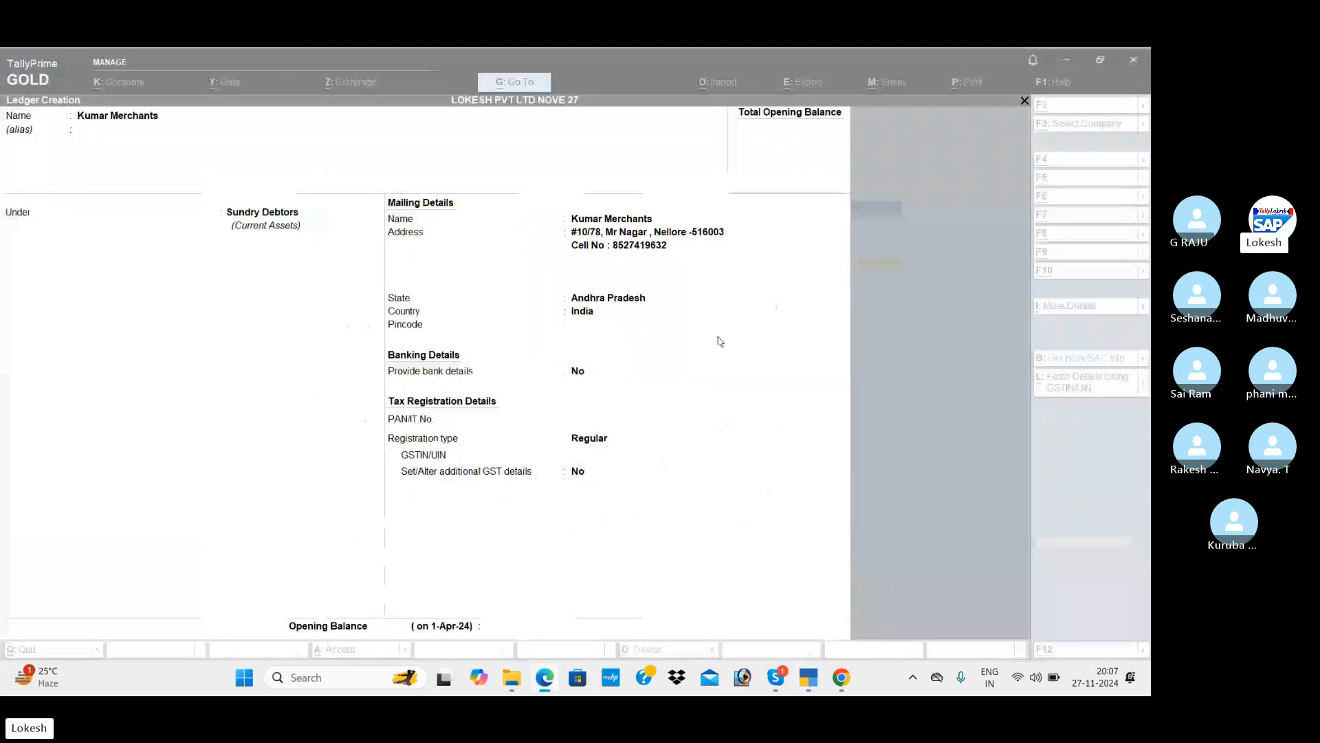
pyautogui.write('37TR')
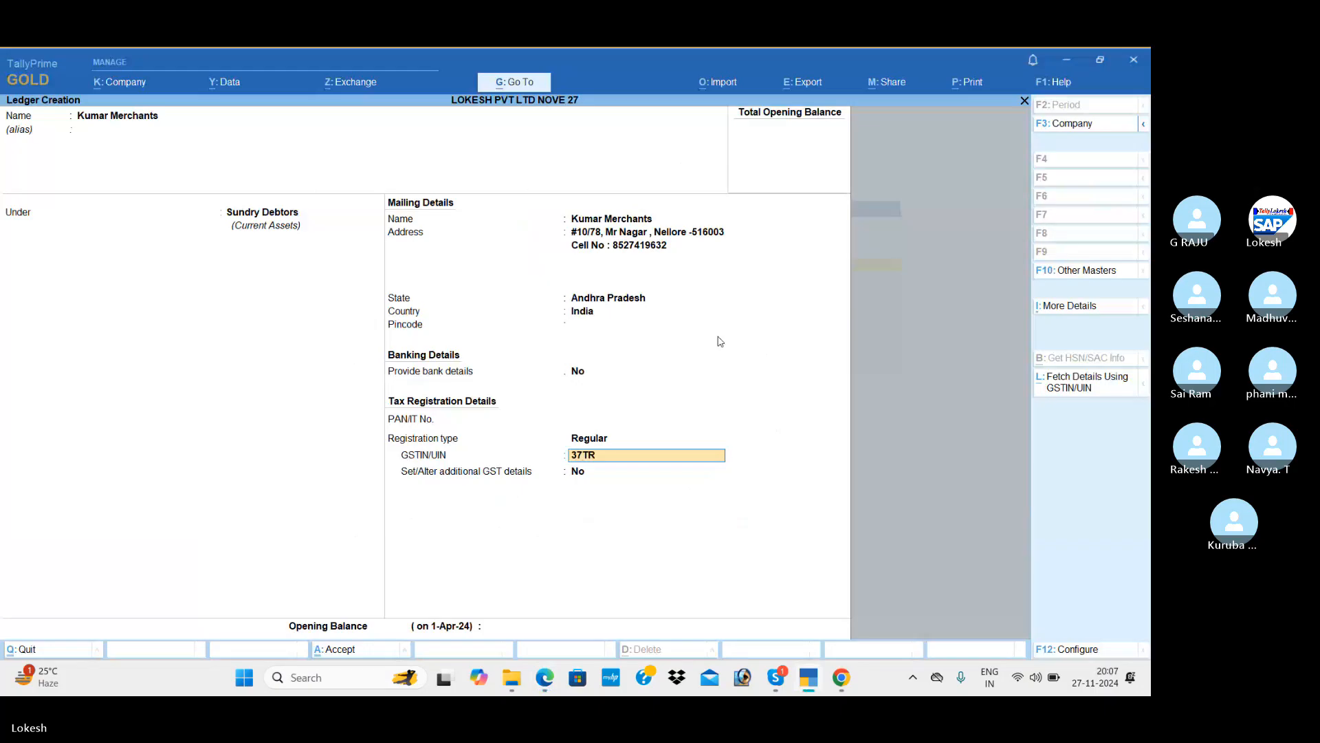
pyautogui.write('DFG')
pyautogui.hotkey('alt', 'Tab')
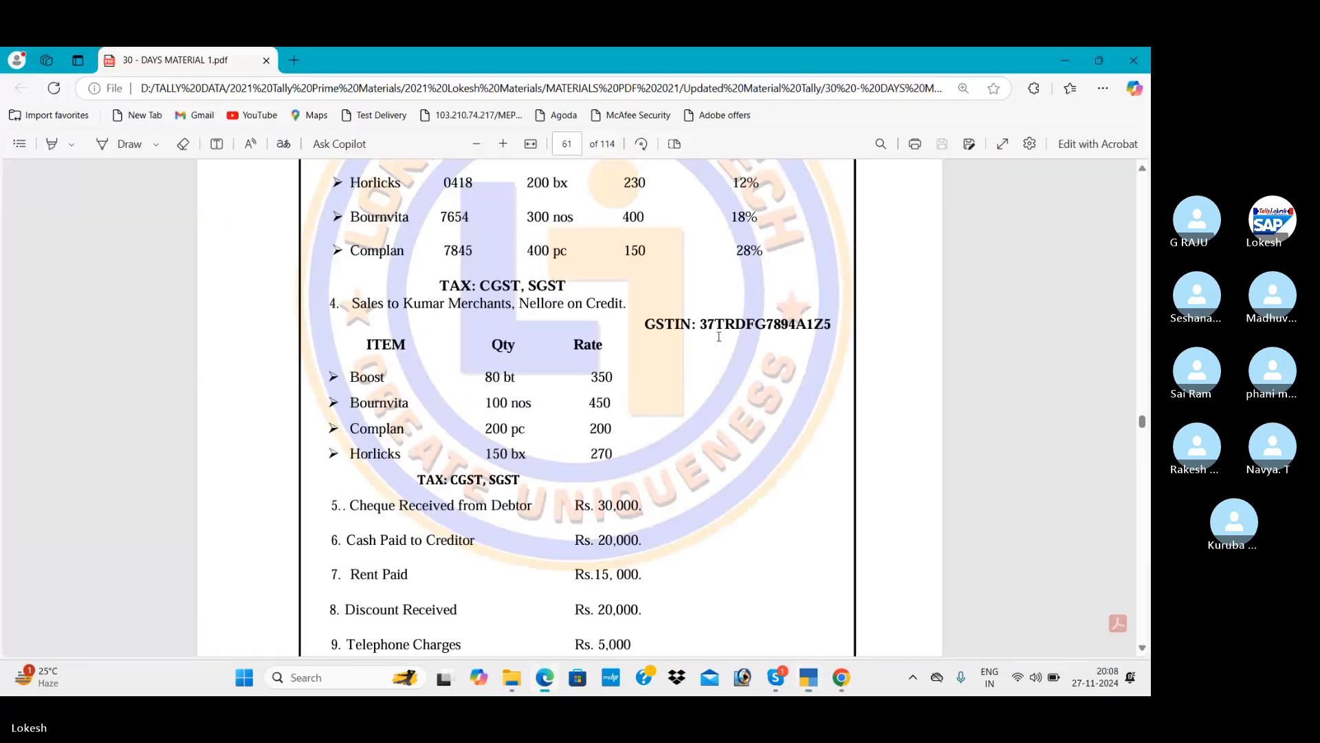
pyautogui.hotkey('alt', 'Tab')
pyautogui.write('7')
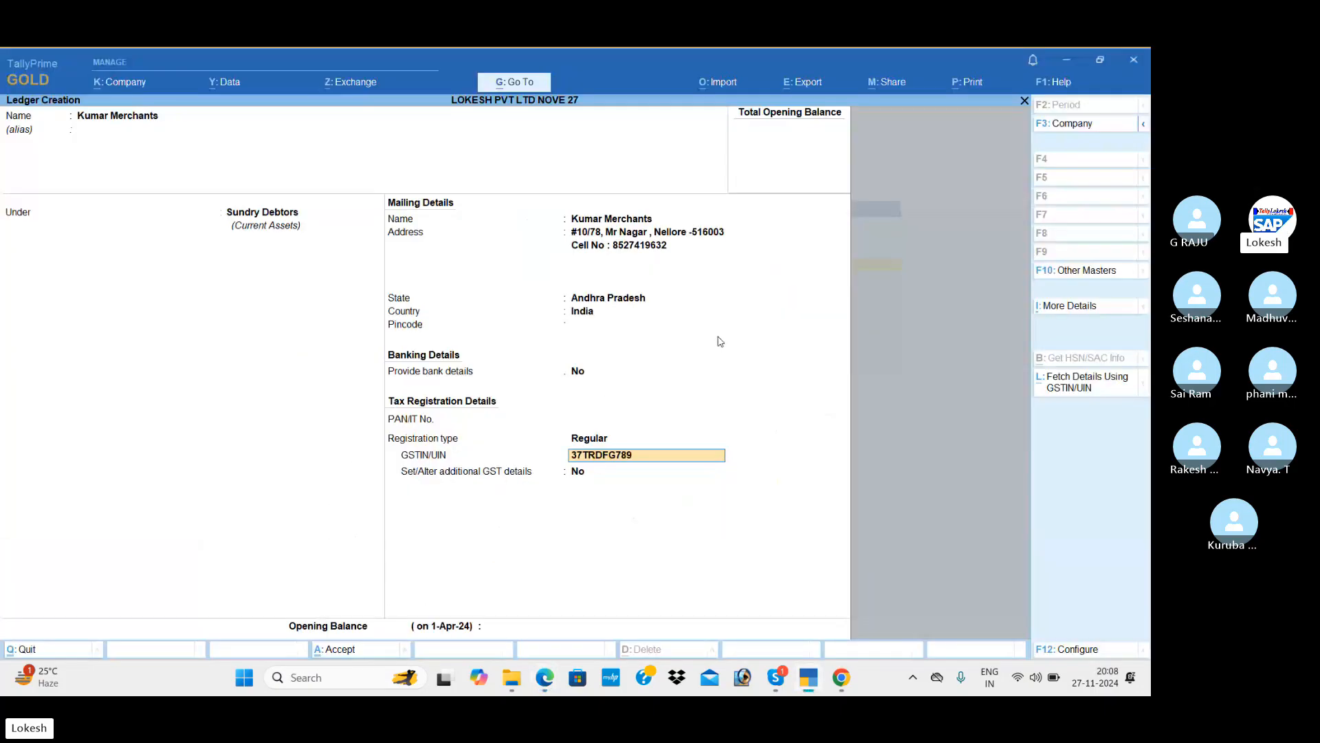
pyautogui.hotkey('alt', 'Tab')
pyautogui.hotkey('alt', 'Tab')
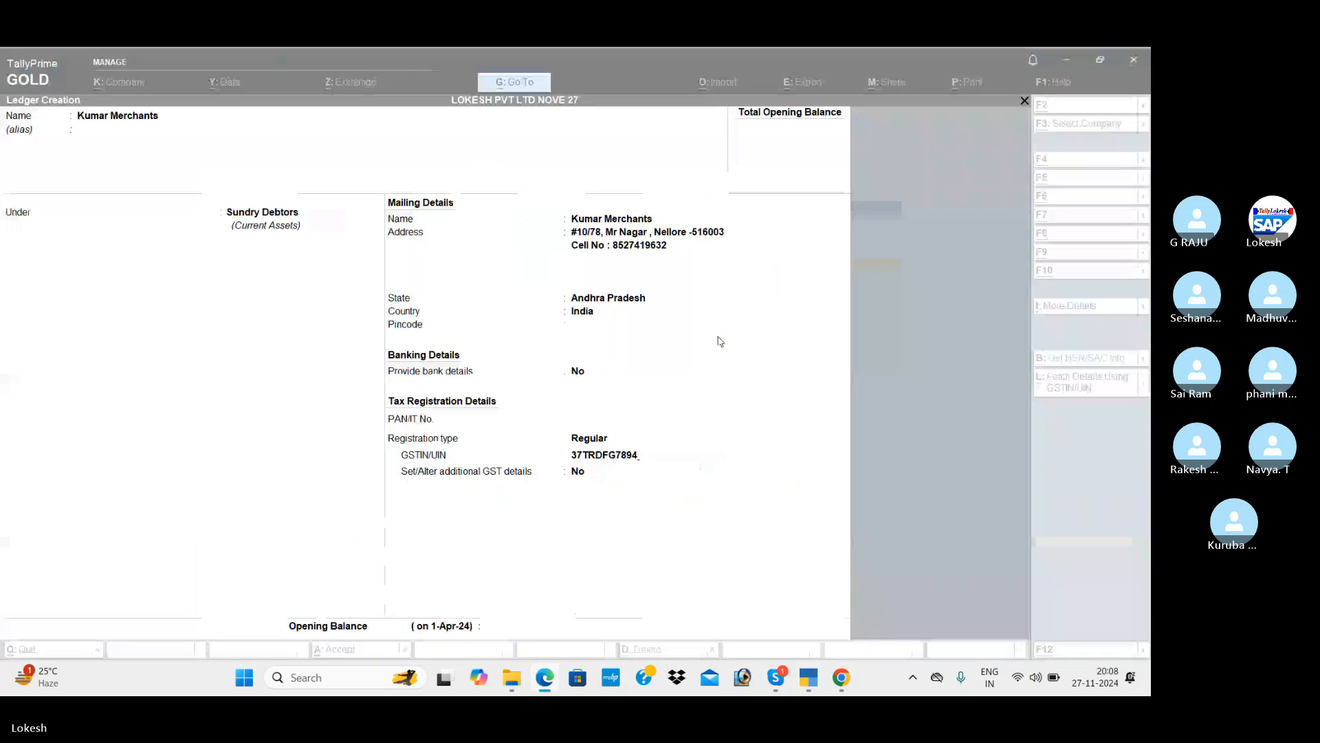
pyautogui.write('894A1')
pyautogui.hotkey('alt', 'Tab')
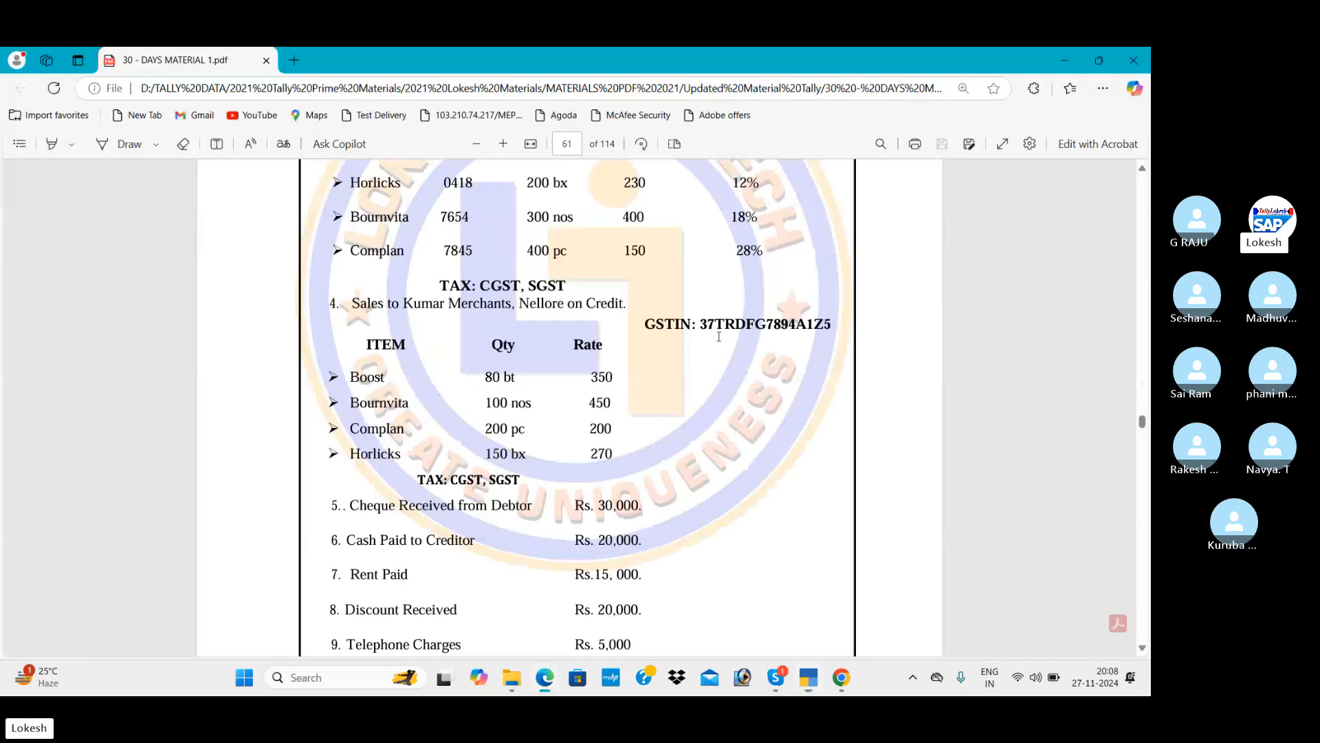
pyautogui.hotkey('alt', 'Tab')
pyautogui.write('Z')
pyautogui.press('Return')
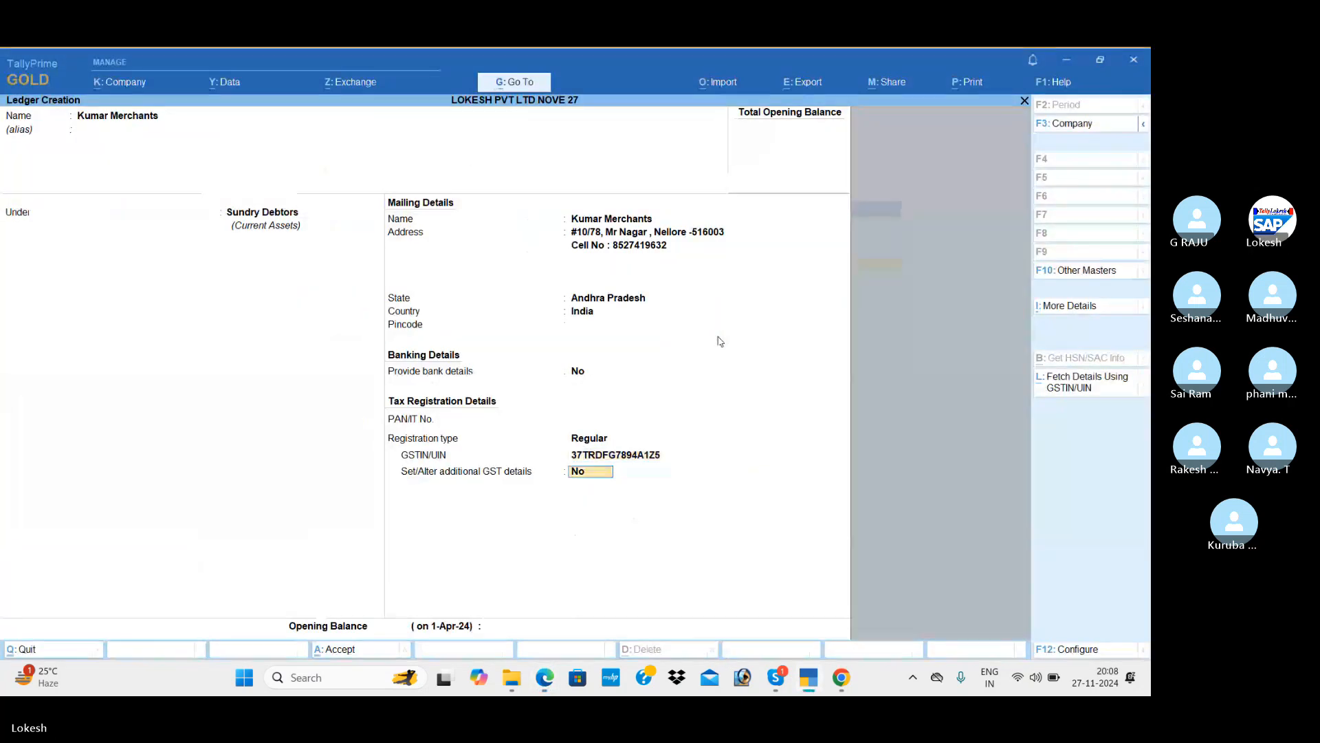
pyautogui.press('Return')
pyautogui.press('Return')
pyautogui.press('Return')
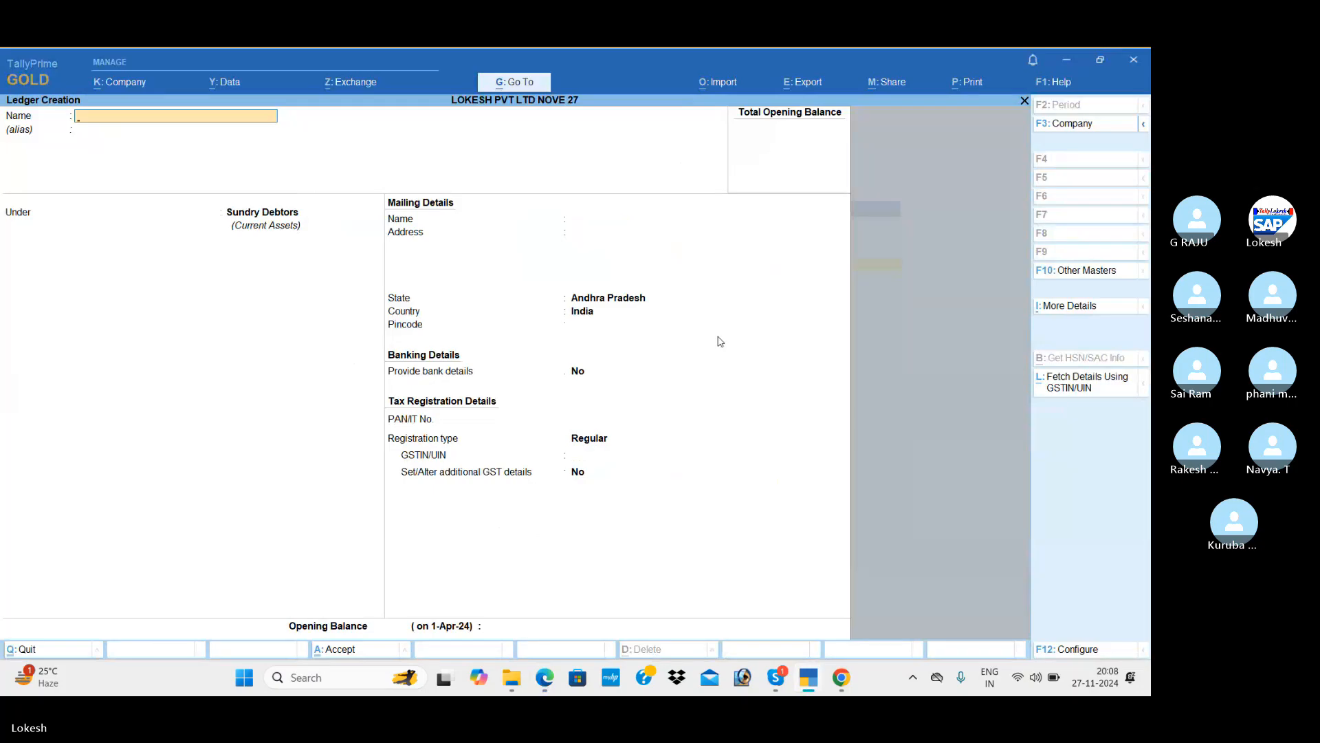
# Create the Rent ledger under Indirect Expenses.
pyautogui.hotkey('alt', 'Tab')
pyautogui.scroll(-3, 719, 337)
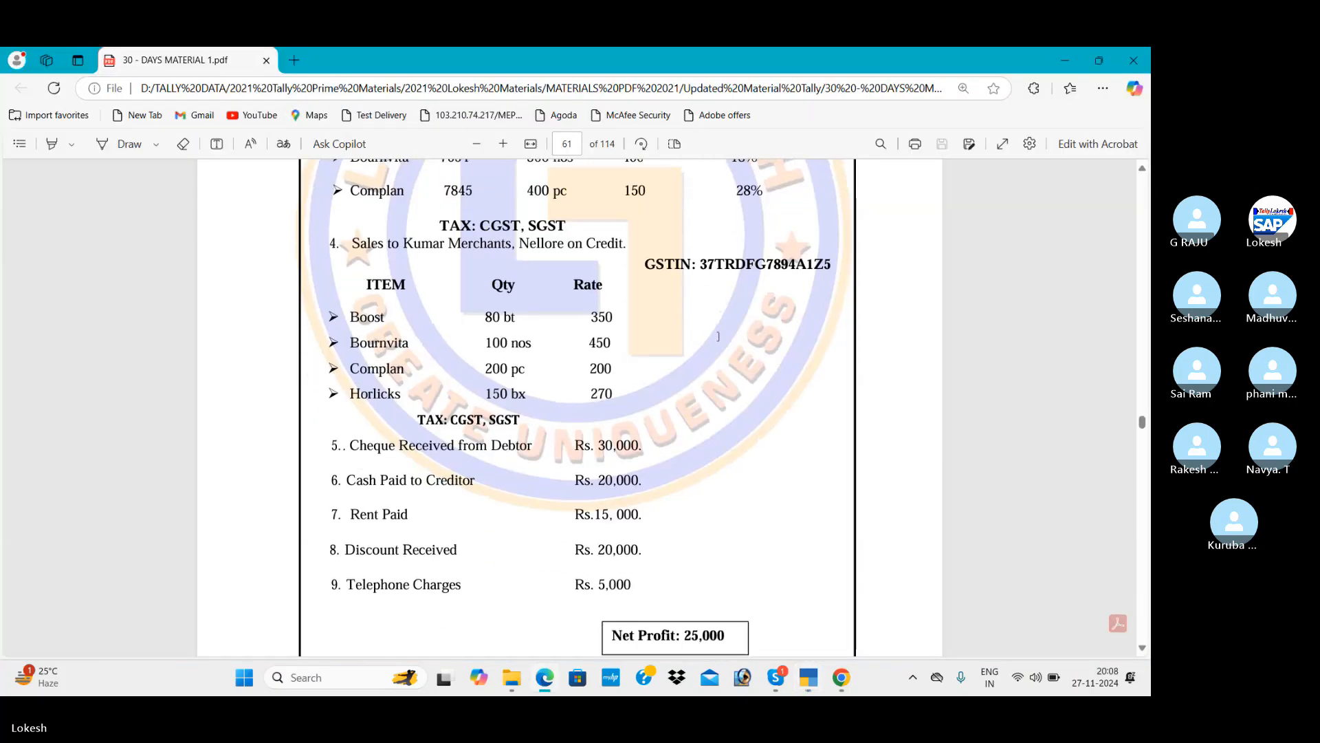
pyautogui.hotkey('alt', 'Tab')
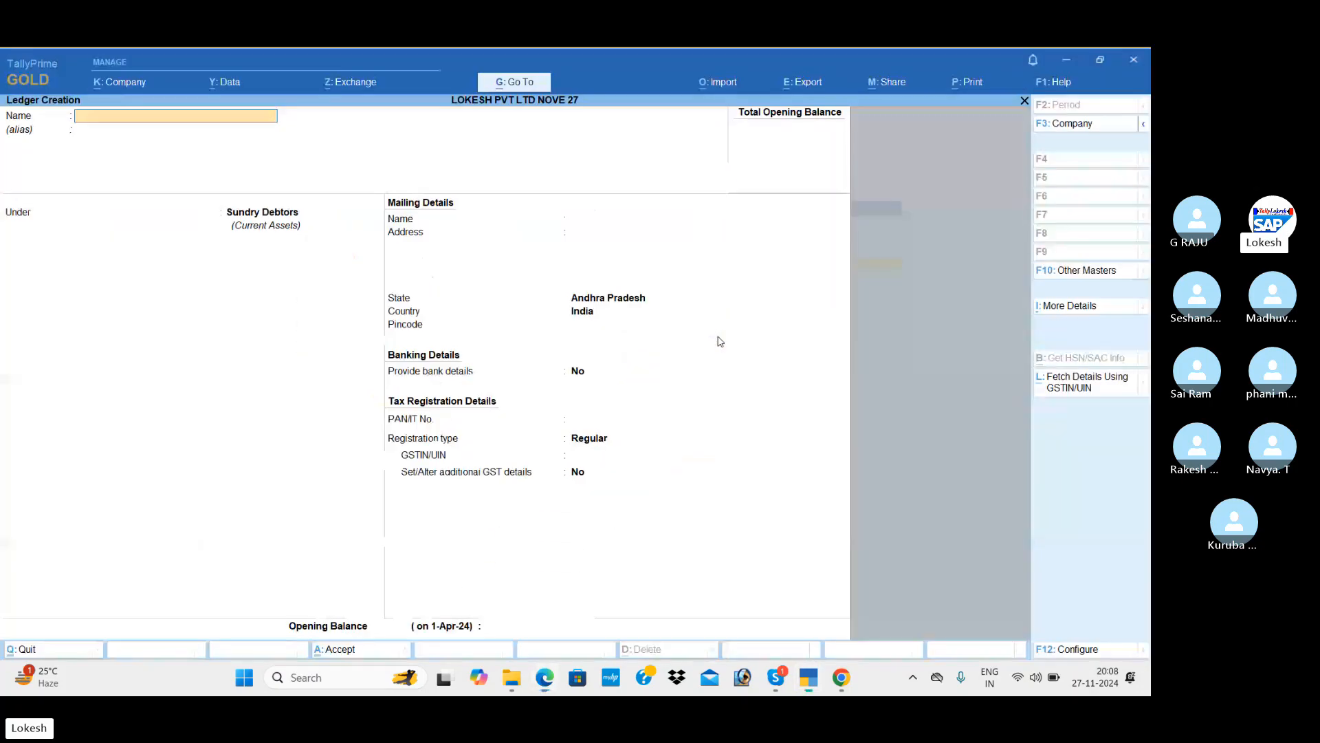
pyautogui.write('Rent')
pyautogui.press('Return')
pyautogui.press('Return')
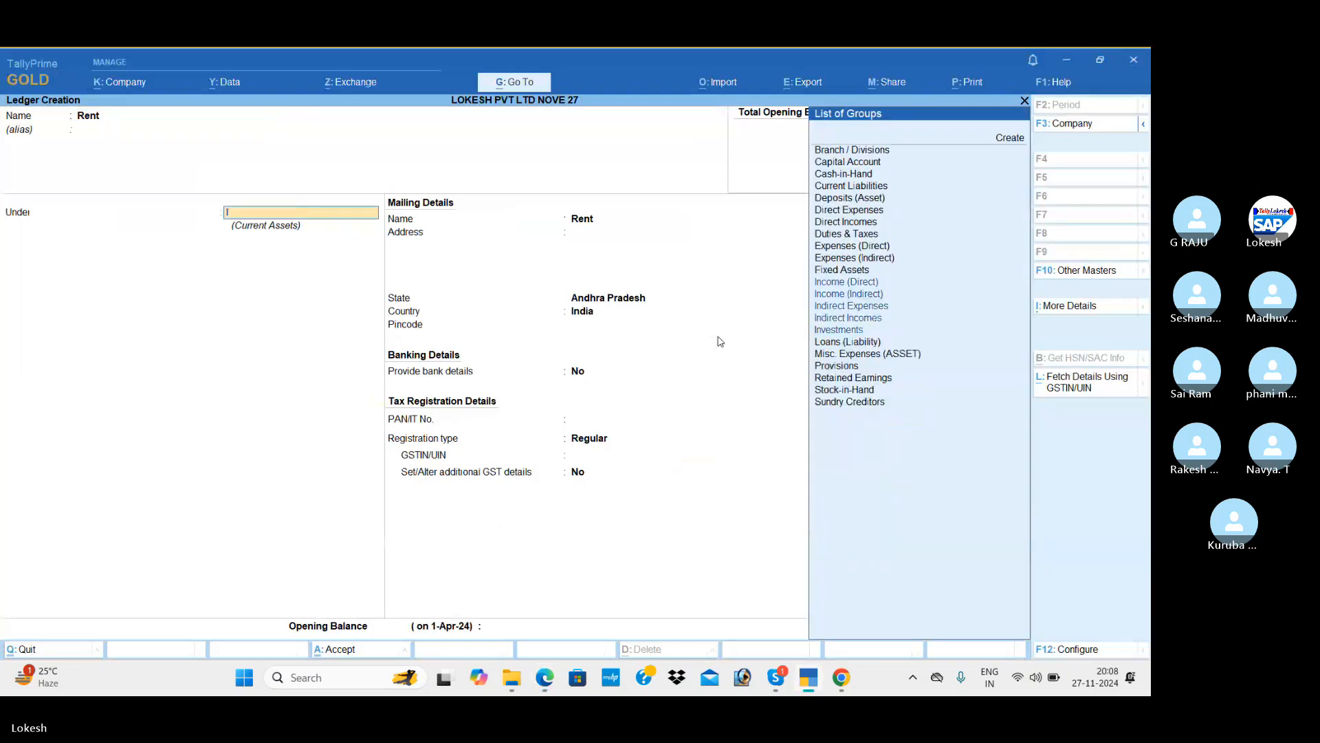
pyautogui.write('ind')
pyautogui.press('Return')
pyautogui.press('Return')
pyautogui.press('Return')
pyautogui.press('Return')
pyautogui.press('Return')
pyautogui.press('Return')
pyautogui.press('Return')
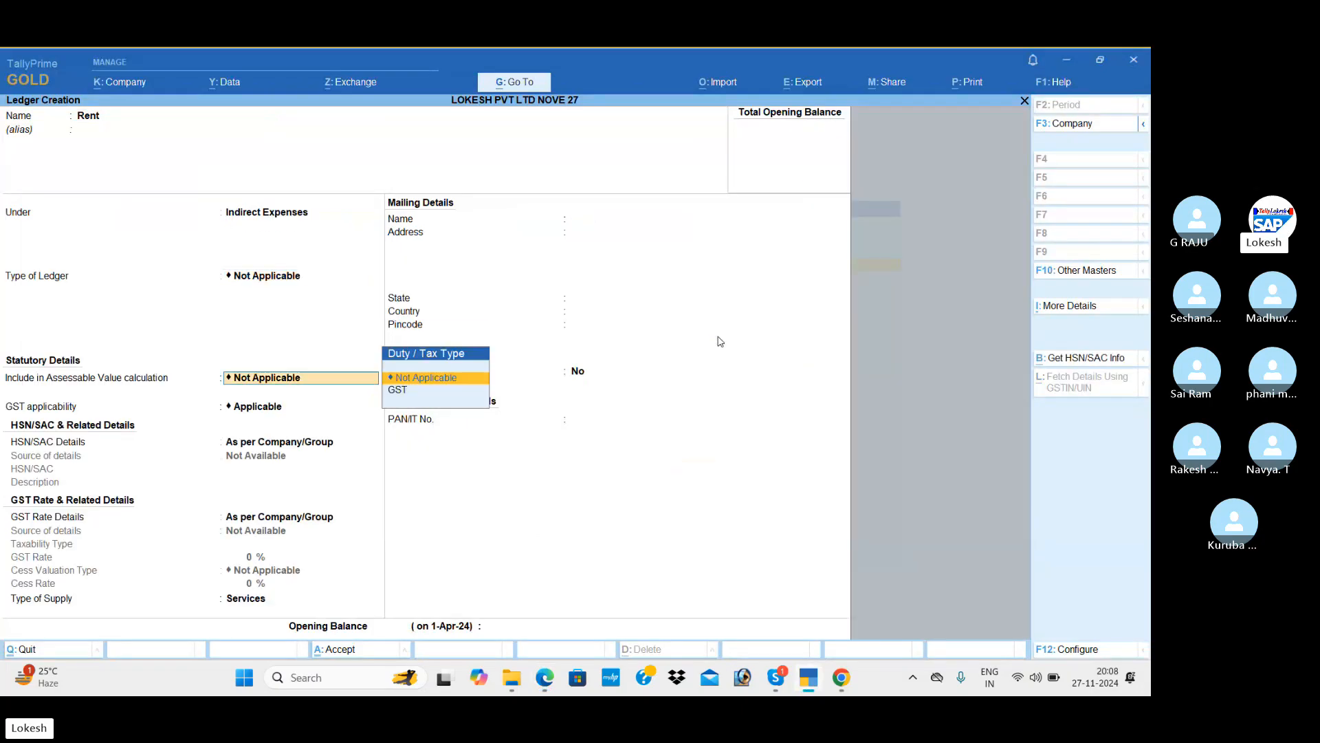
pyautogui.press('Return')
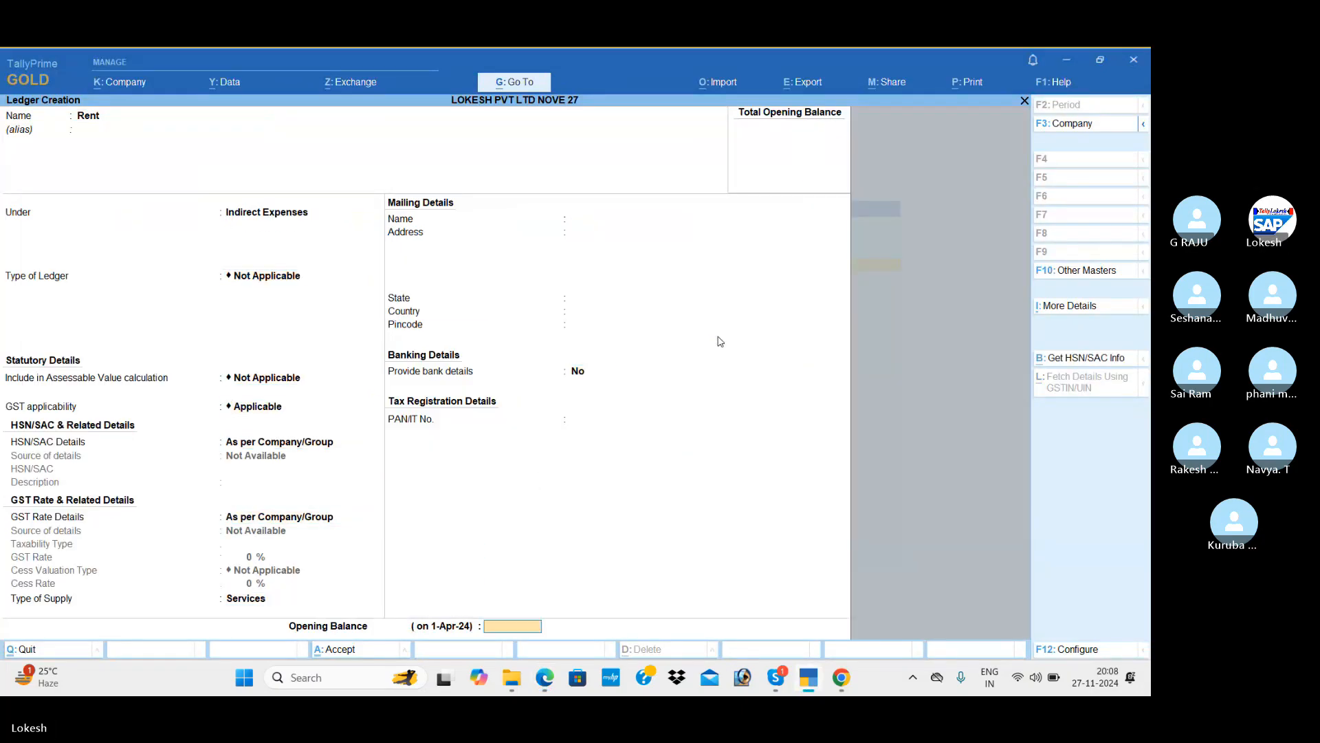
pyautogui.press('Return')
pyautogui.press('Return')
# Create the Discount Received ledger under Indirect Incomes.
pyautogui.hotkey('alt', 'Tab')
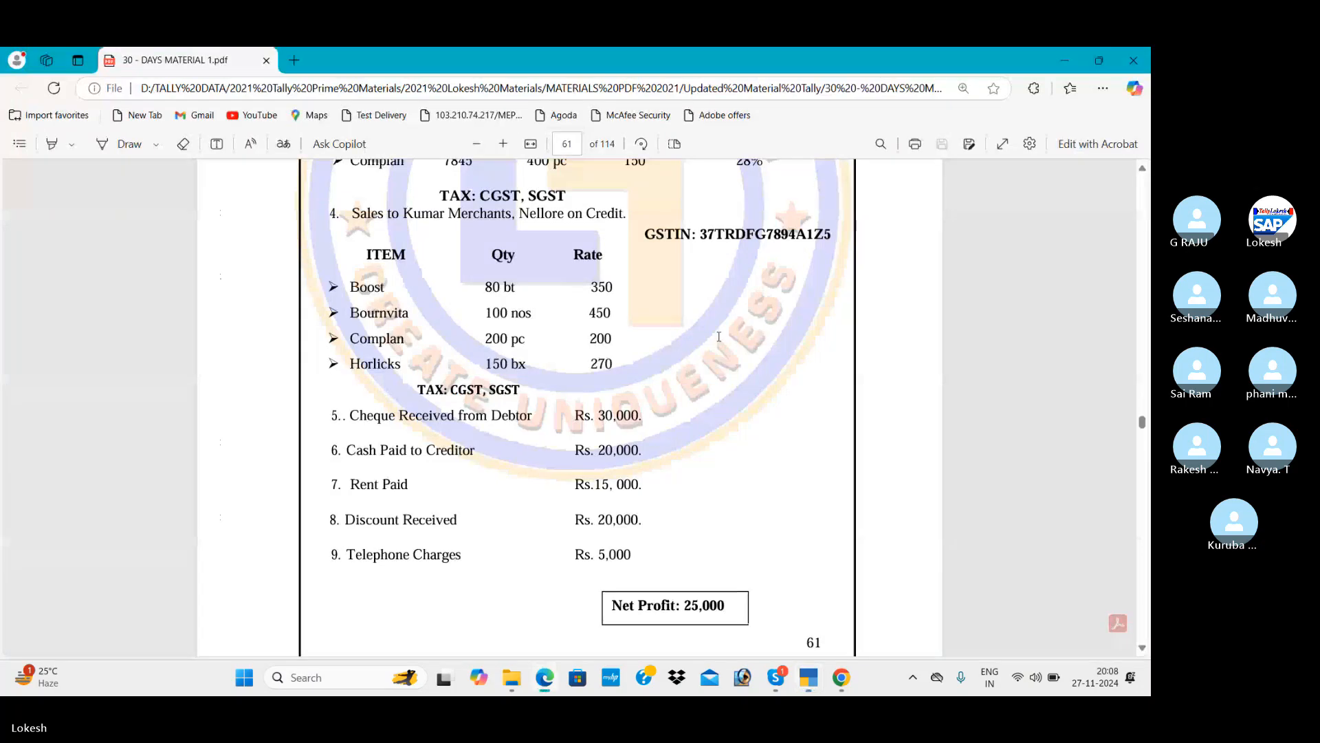
pyautogui.hotkey('alt', 'Tab')
pyautogui.write('Discount')
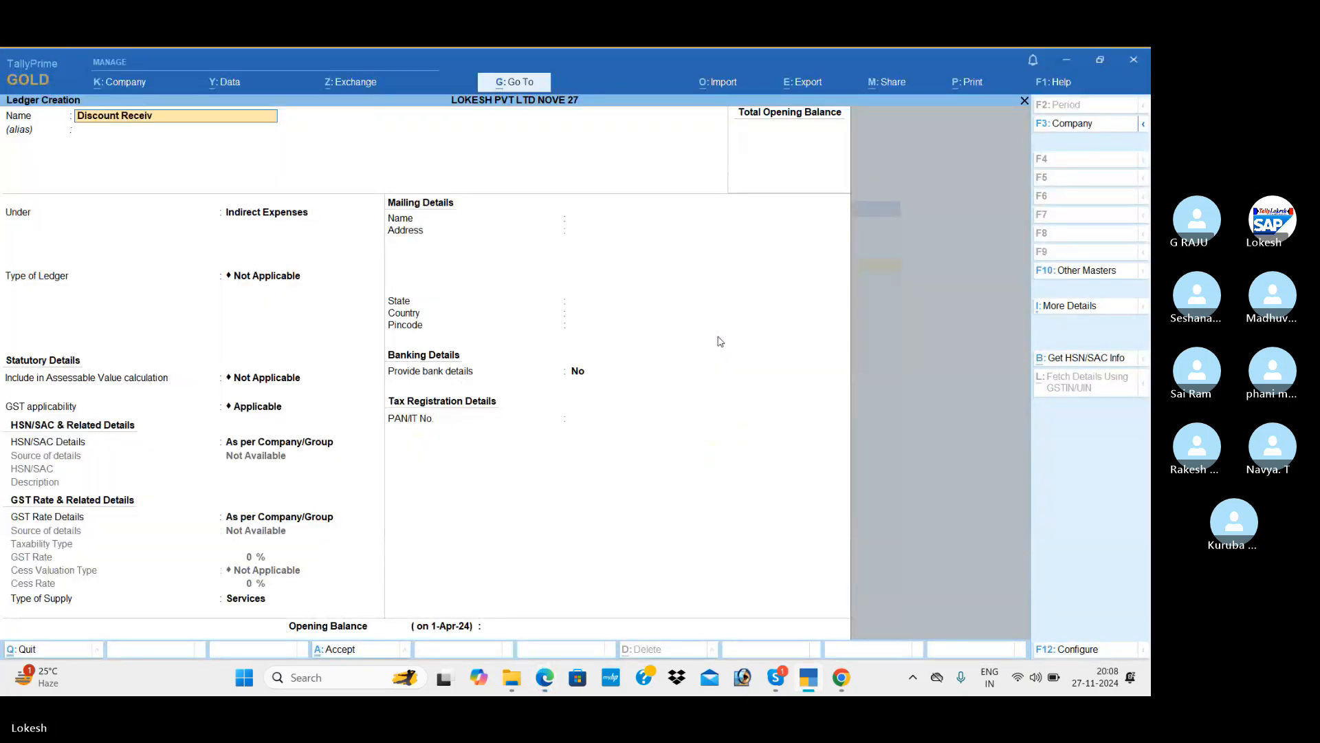
pyautogui.press('Return')
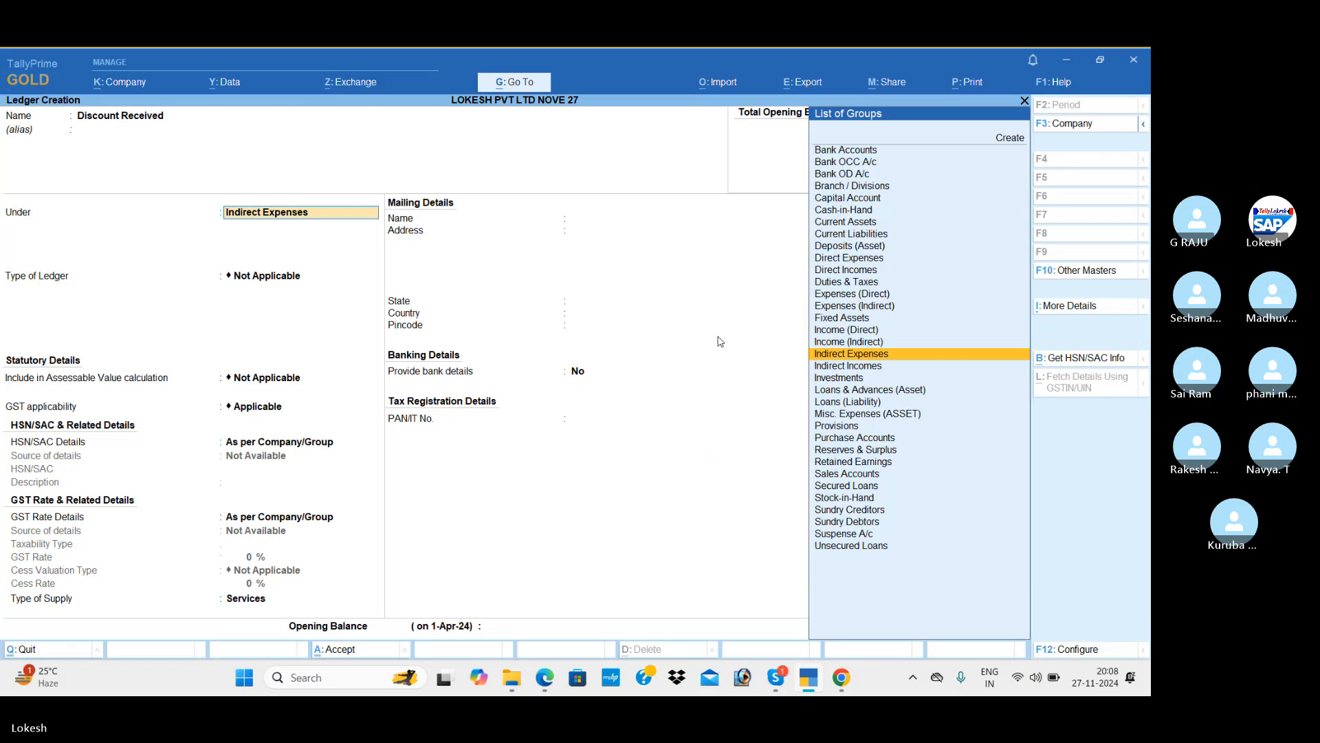
pyautogui.press('Down')
pyautogui.press('Return')
pyautogui.press('Return')
pyautogui.press('Return')
pyautogui.press('Return')
pyautogui.press('Return')
pyautogui.press('Return')
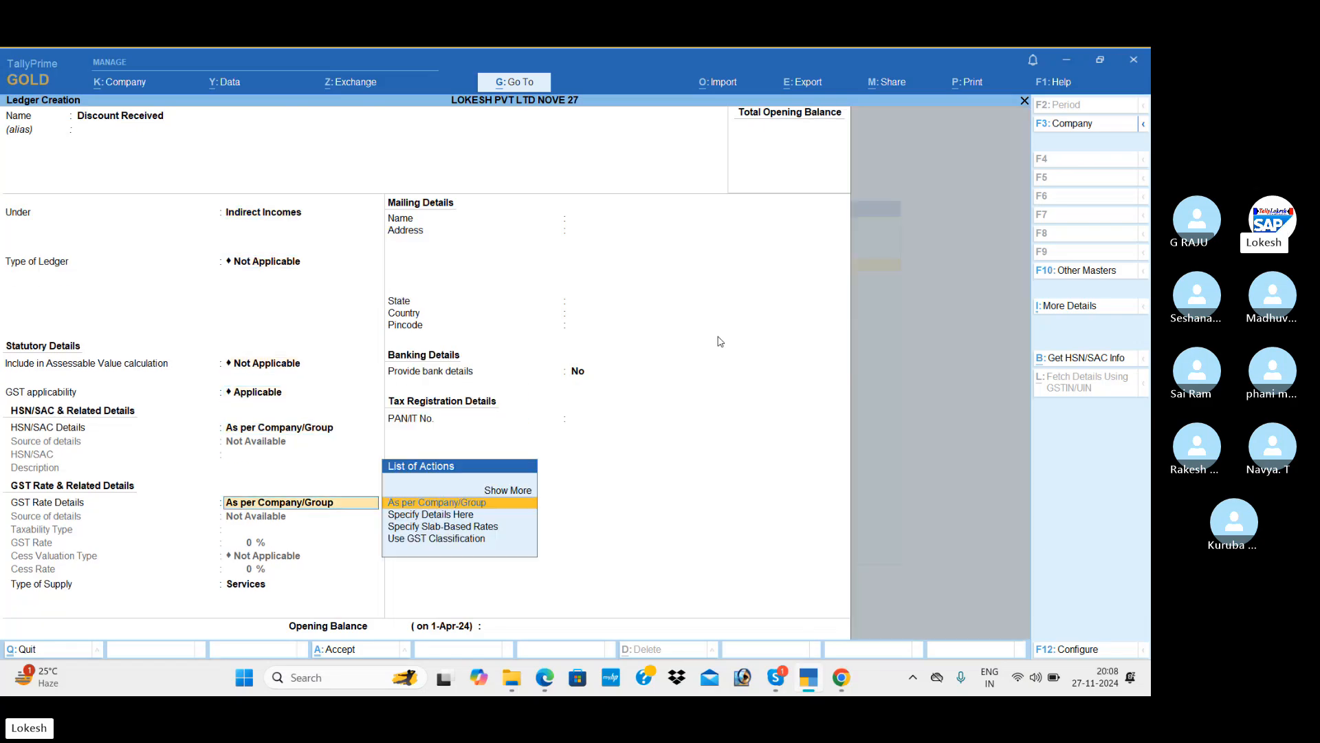
pyautogui.press('Return')
pyautogui.press('Return')
pyautogui.press('Return')
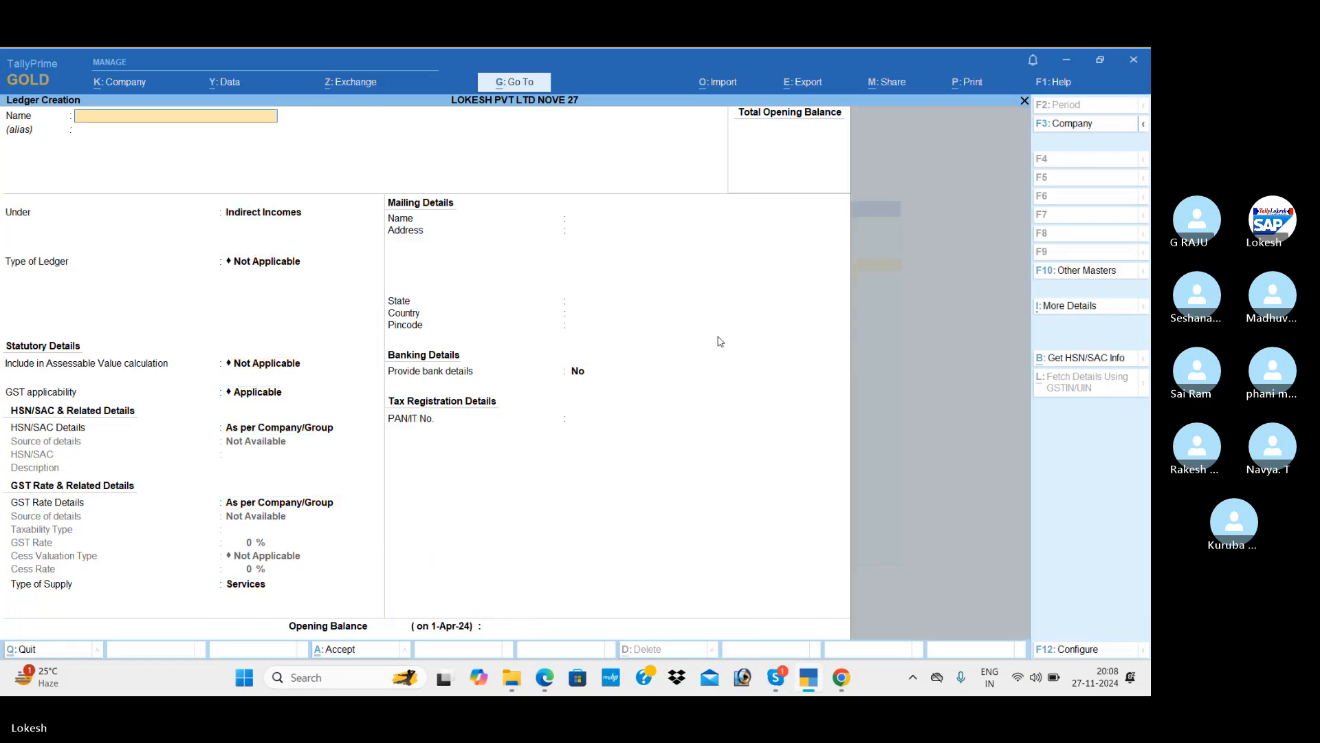
# Create the Telephone Charges ledger under Indirect Expenses.
pyautogui.hotkey('alt', 'Tab')
pyautogui.hotkey('alt', 'Tab')
pyautogui.write('Te')
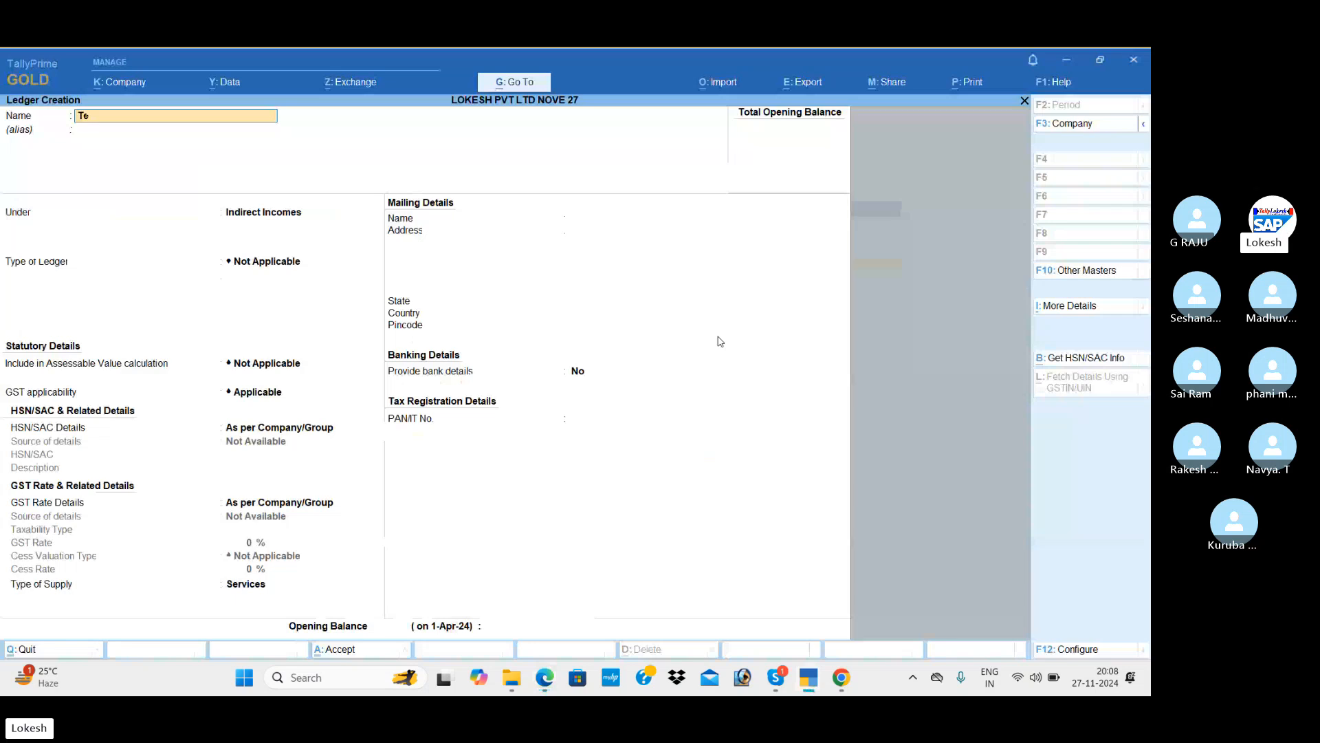
pyautogui.write('lephone Charges')
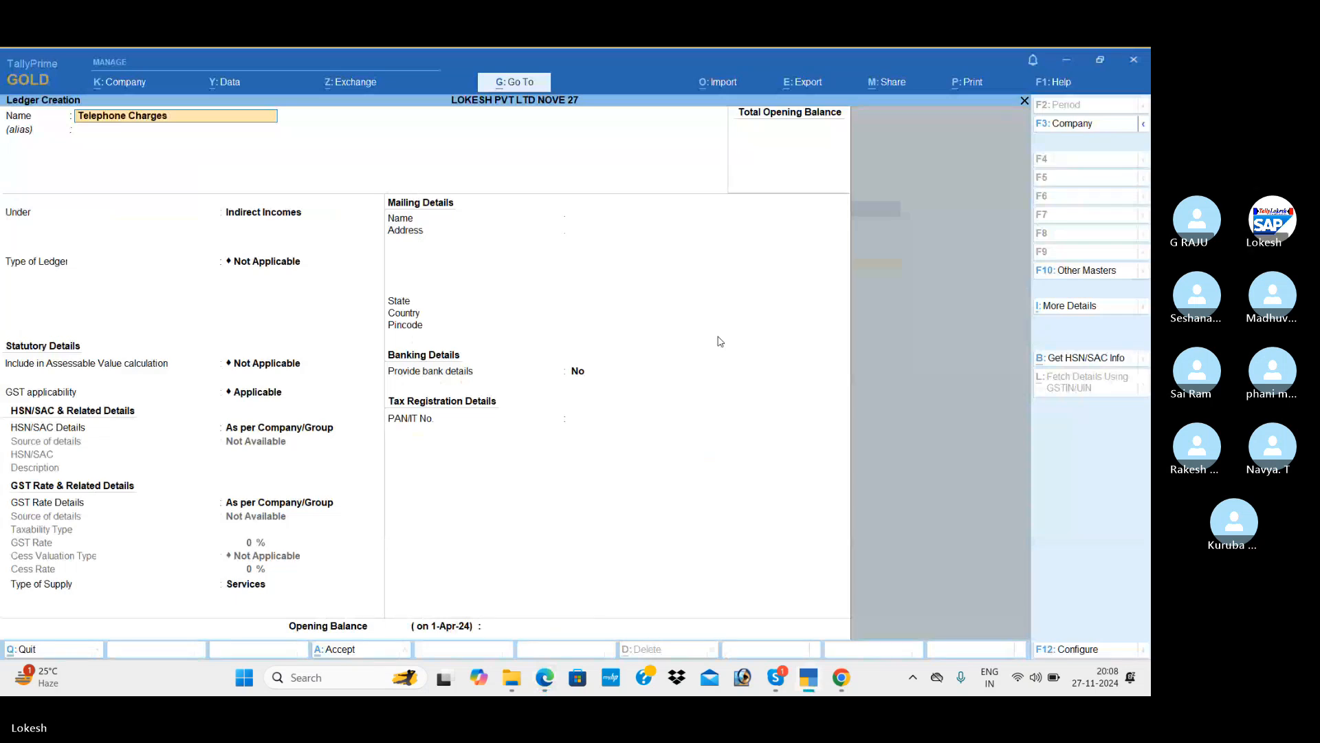
pyautogui.press('Return')
pyautogui.press('Up')
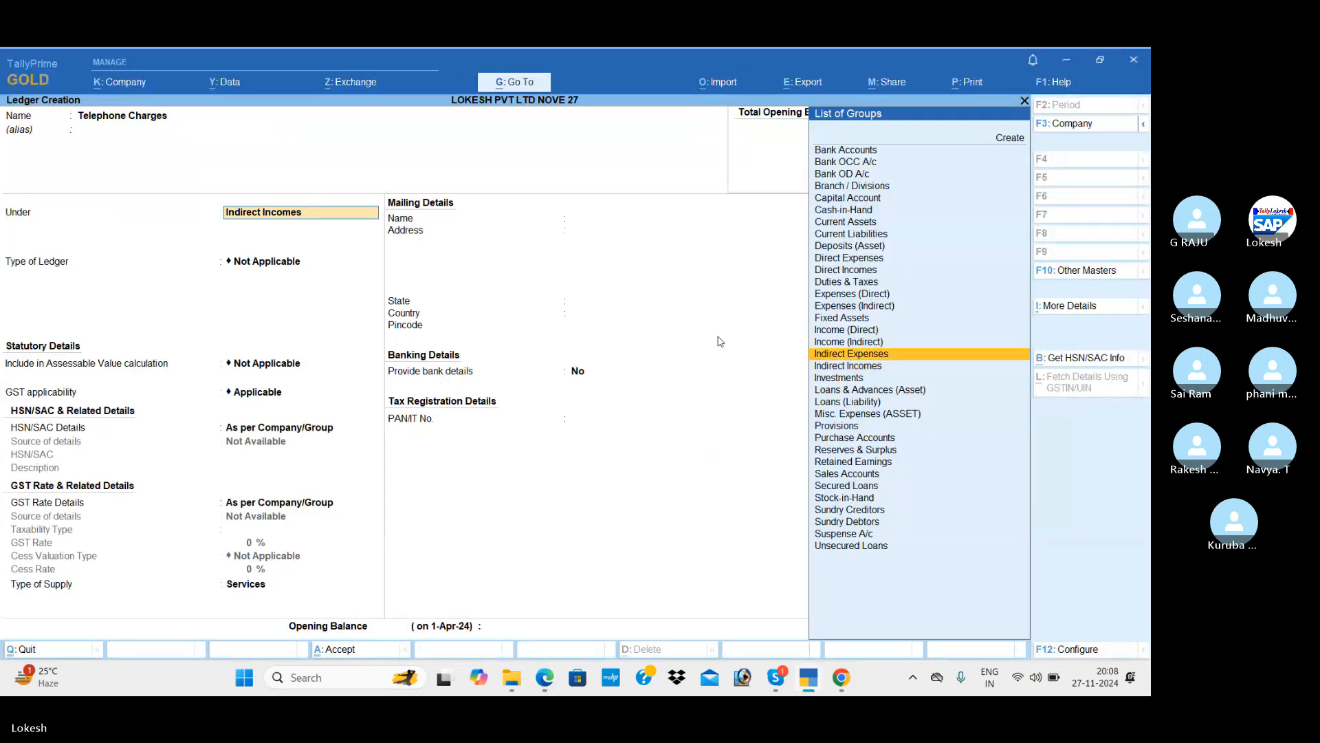
pyautogui.press('Return')
pyautogui.press('Return')
pyautogui.press('Return')
pyautogui.press('Return')
pyautogui.press('Return')
pyautogui.press('Return')
pyautogui.press('Return')
pyautogui.press('Return')
pyautogui.press('Return')
pyautogui.press('Return')
pyautogui.press('Return')
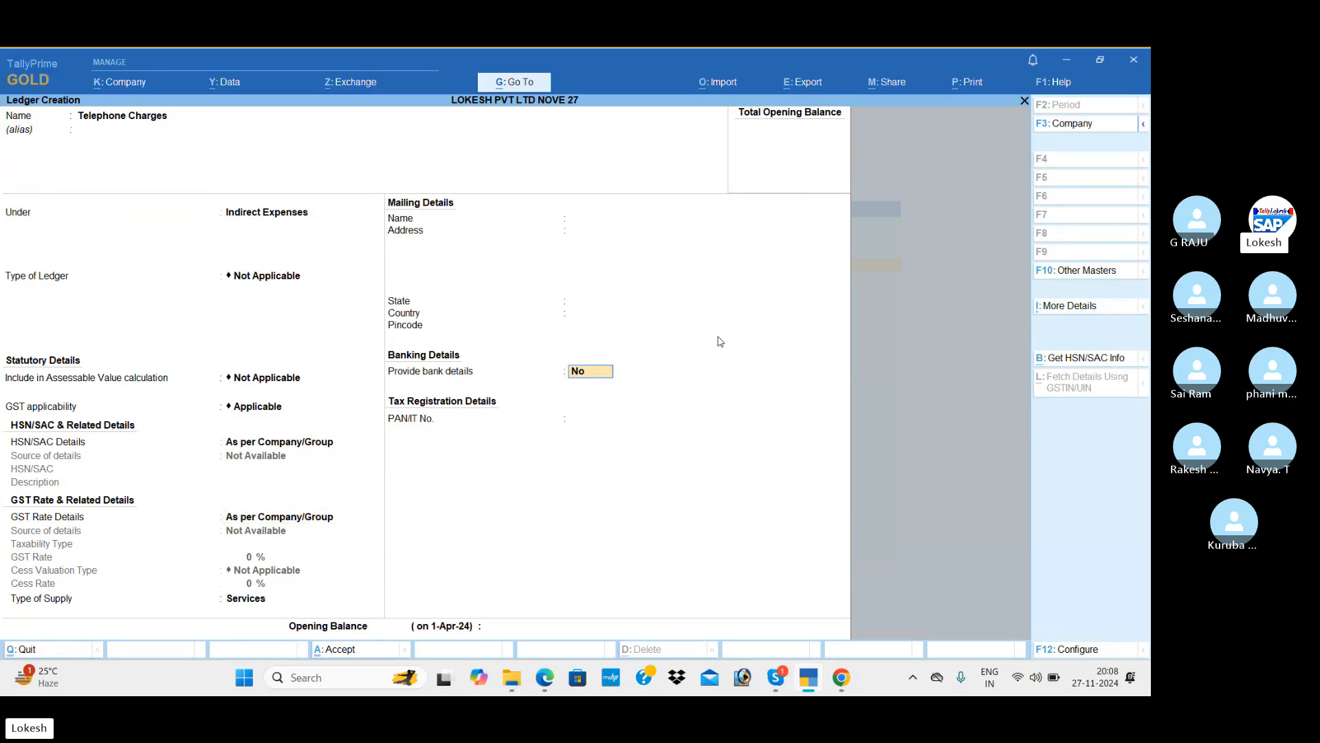
pyautogui.press('Return')
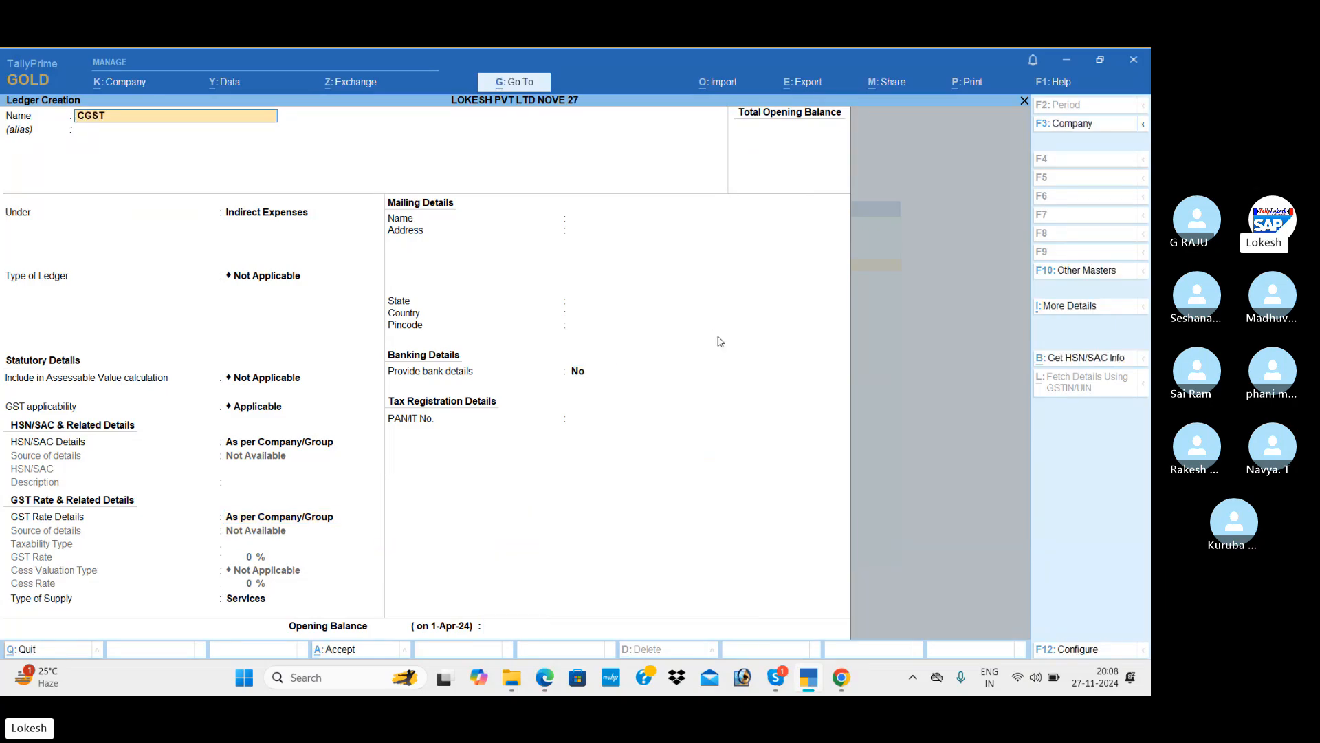
# Create the CGST ledger under Duties & Taxes with duty type GST and tax type CGST.
pyautogui.write('CGST')
pyautogui.press('Return')
pyautogui.press('Return')
pyautogui.write('du')
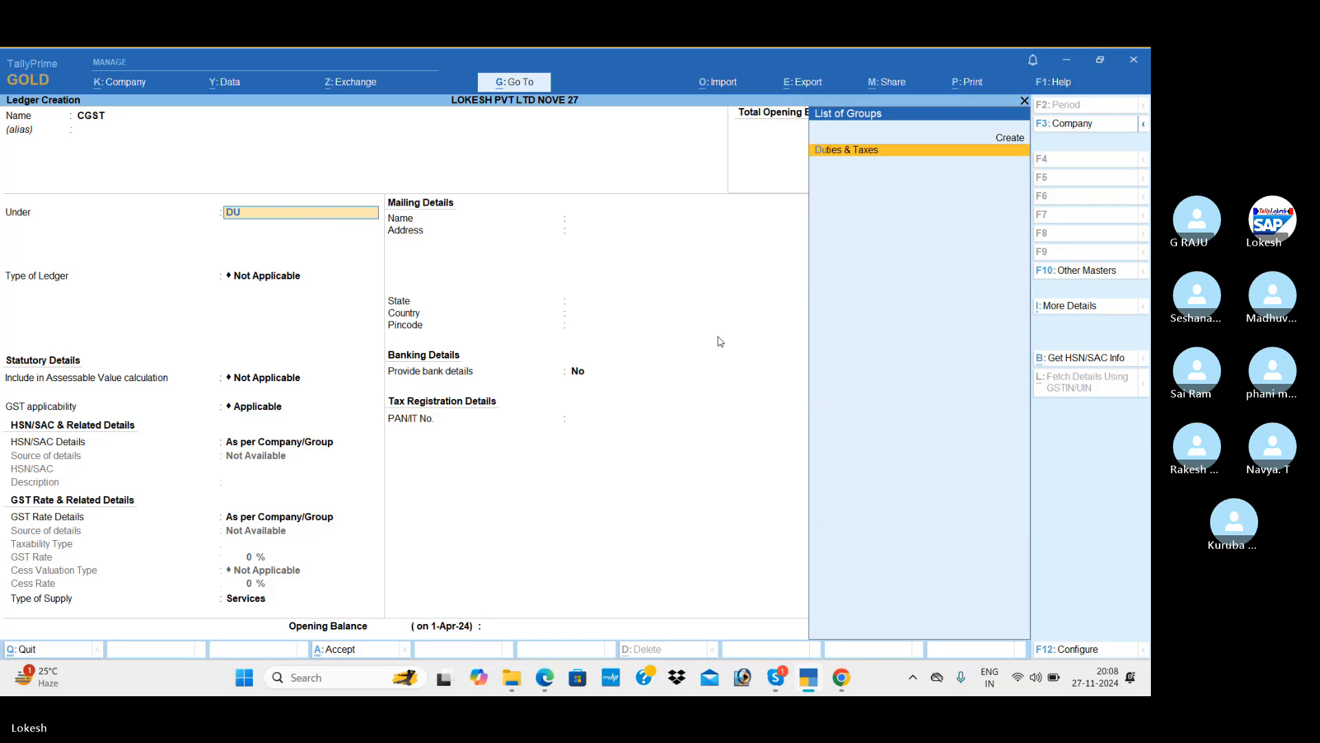
pyautogui.press('Return')
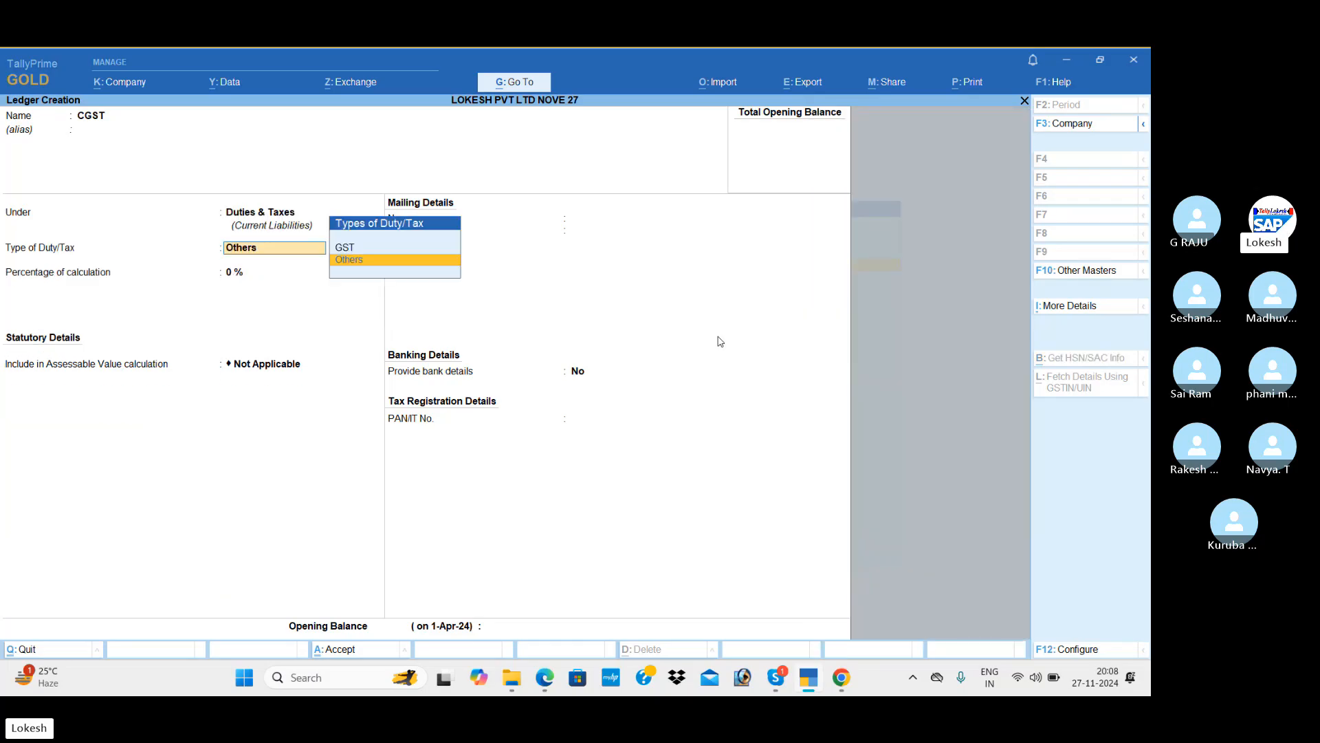
pyautogui.press('Up')
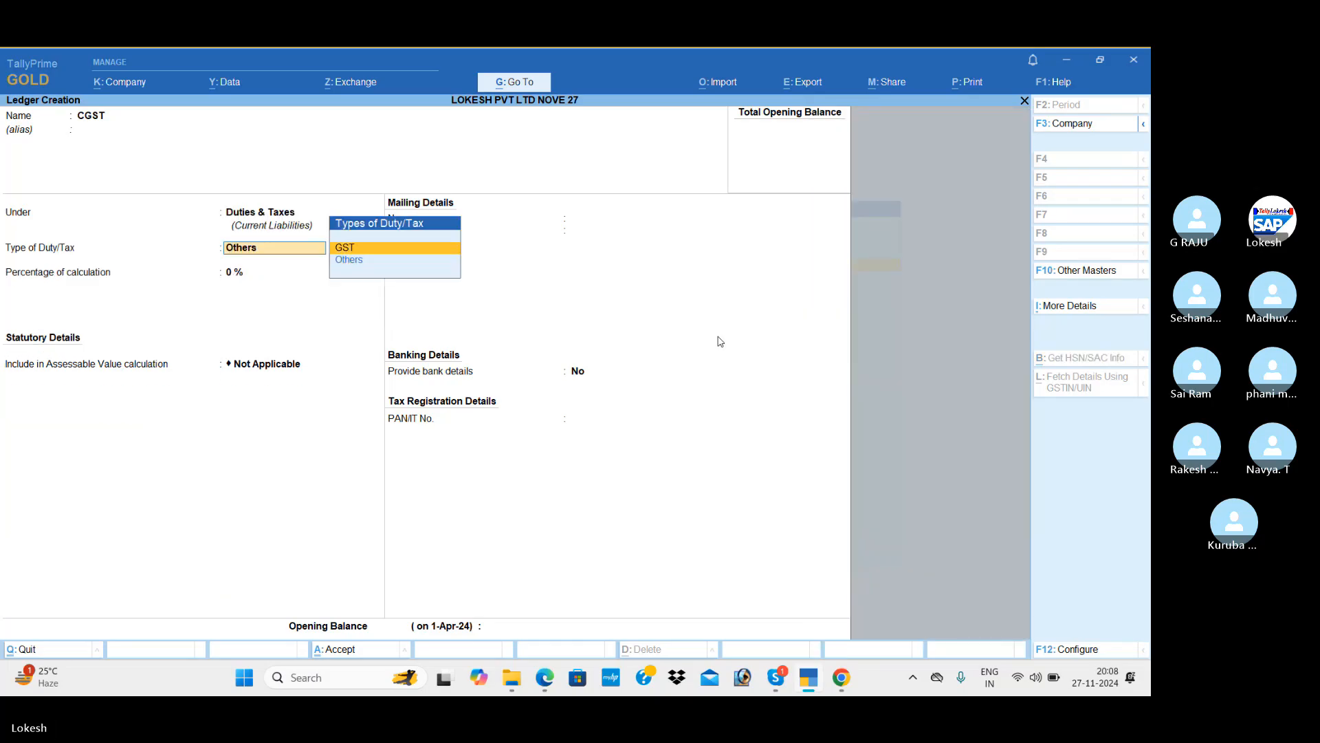
pyautogui.press('Return')
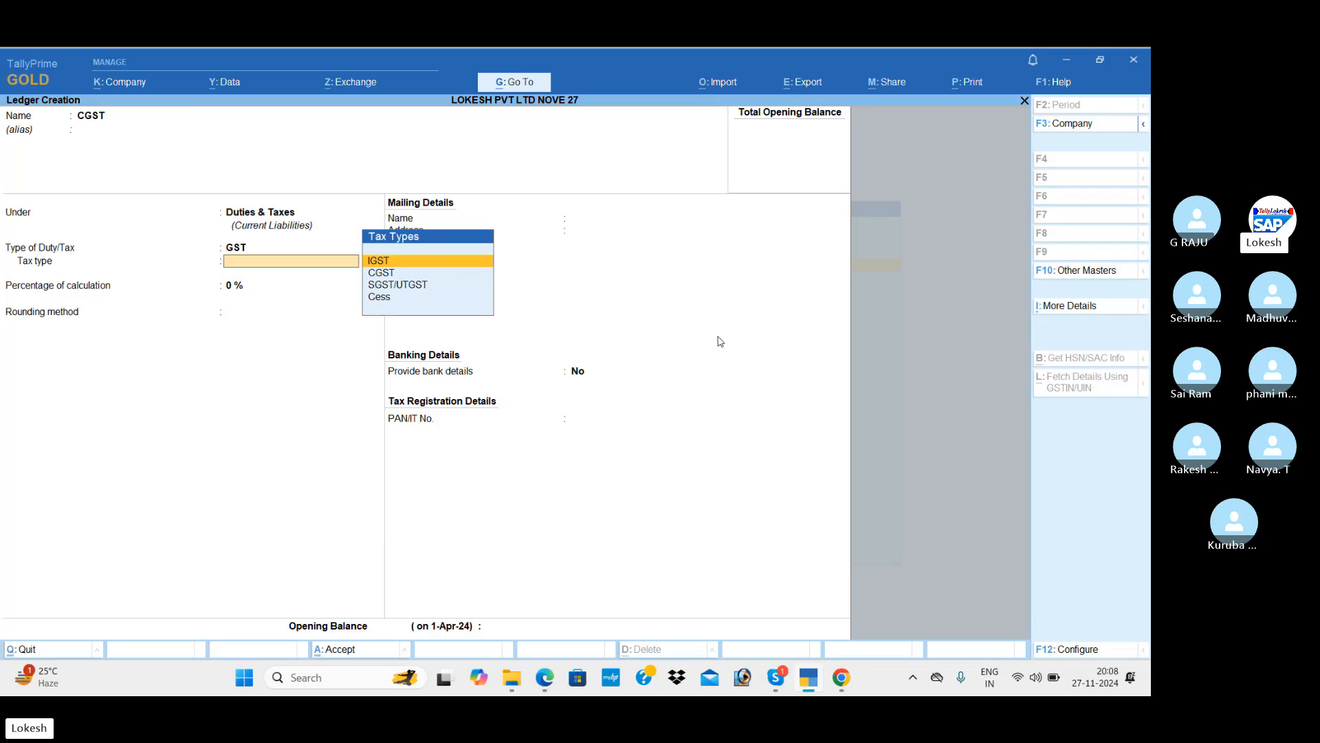
pyautogui.press('Down')
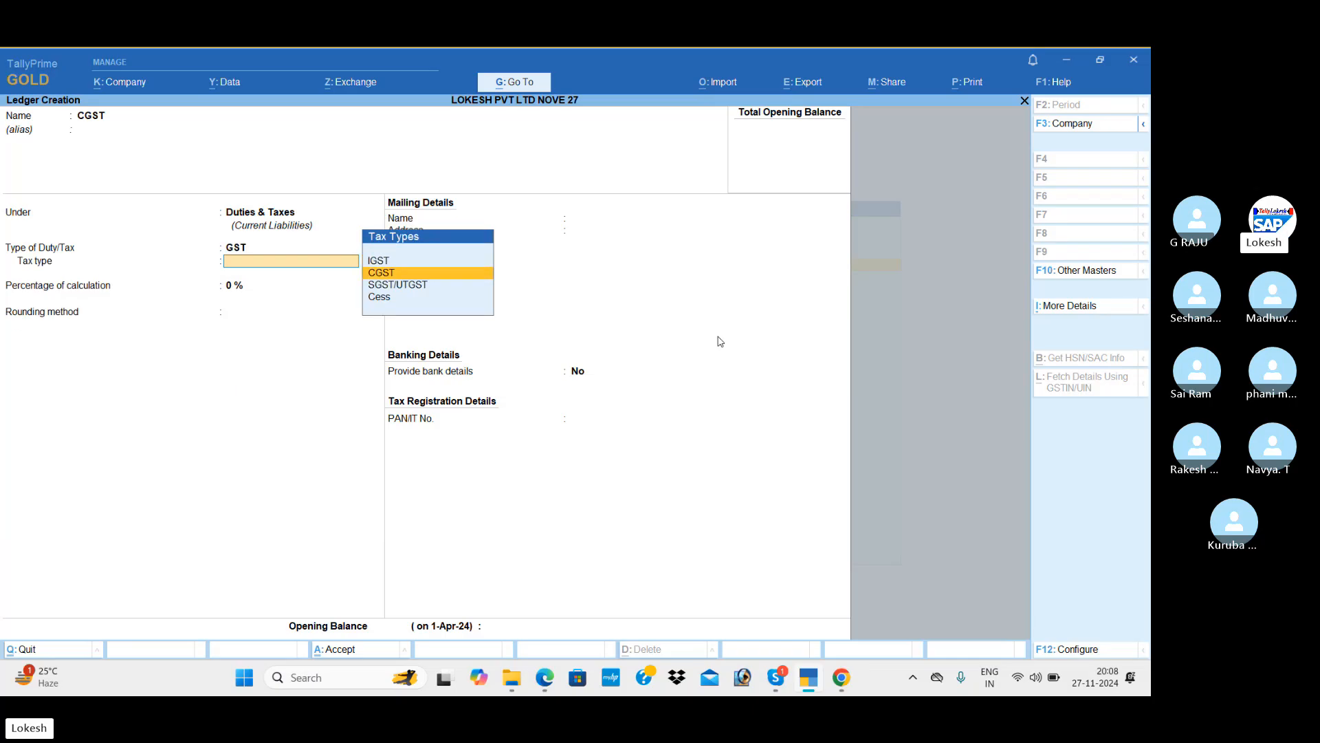
pyautogui.press('Return')
pyautogui.press('Return')
pyautogui.press('Return')
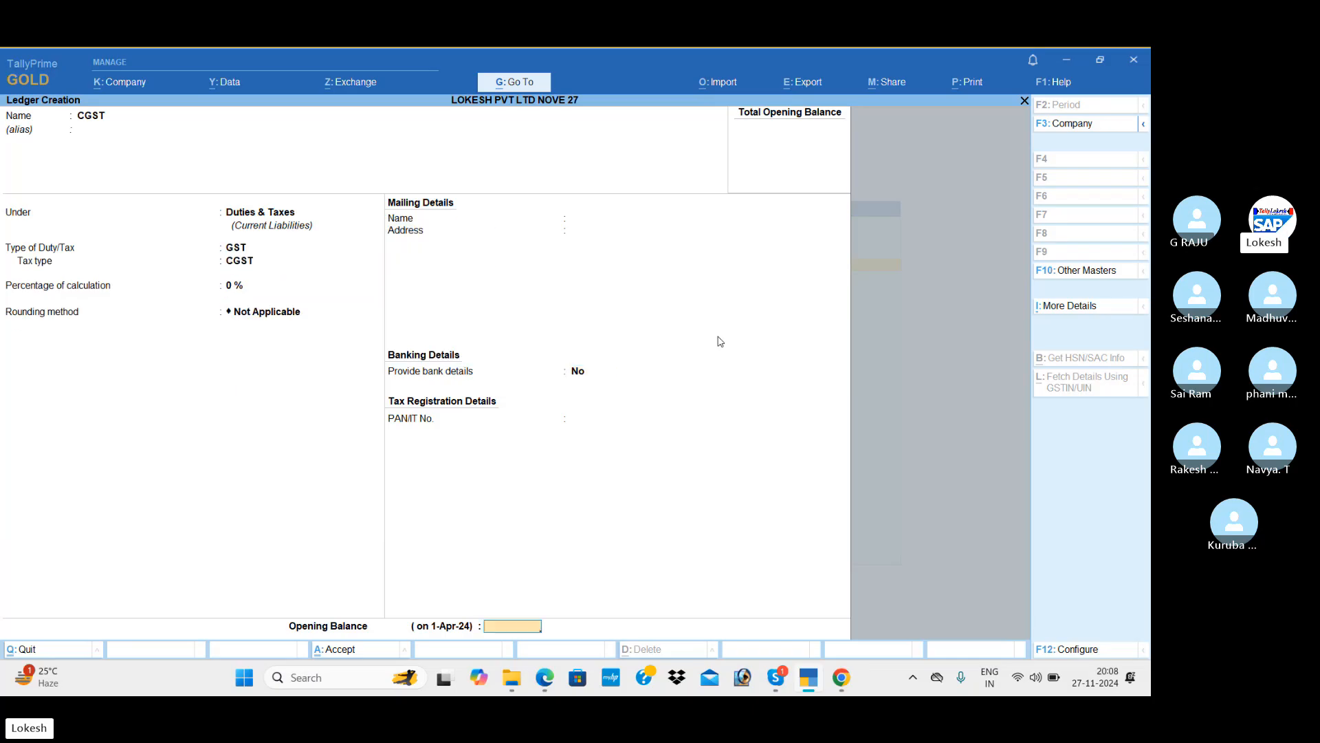
pyautogui.press('Return')
# Create the SGST ledger under Duties & Taxes with GST tax type SGST/UTGST.
pyautogui.press('Return')
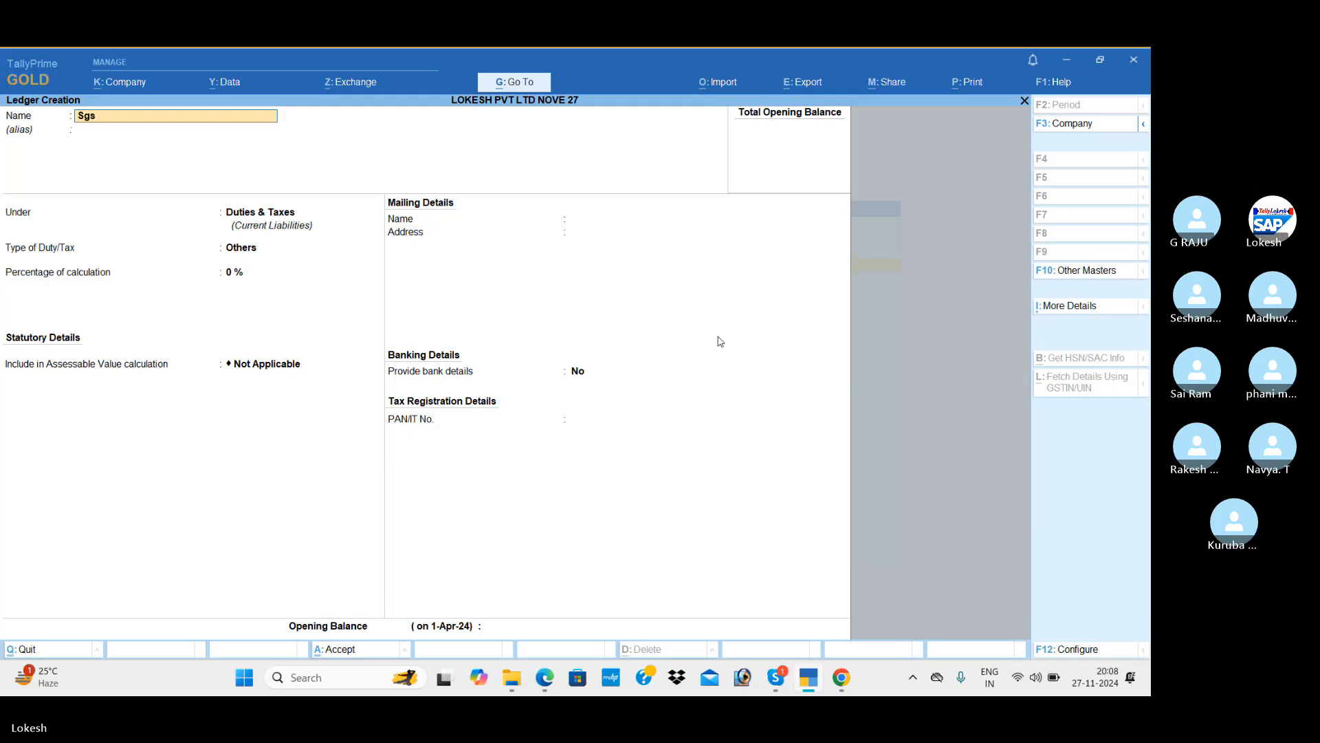
pyautogui.write('SGST')
pyautogui.press('Return')
pyautogui.press('Return')
pyautogui.press('Return')
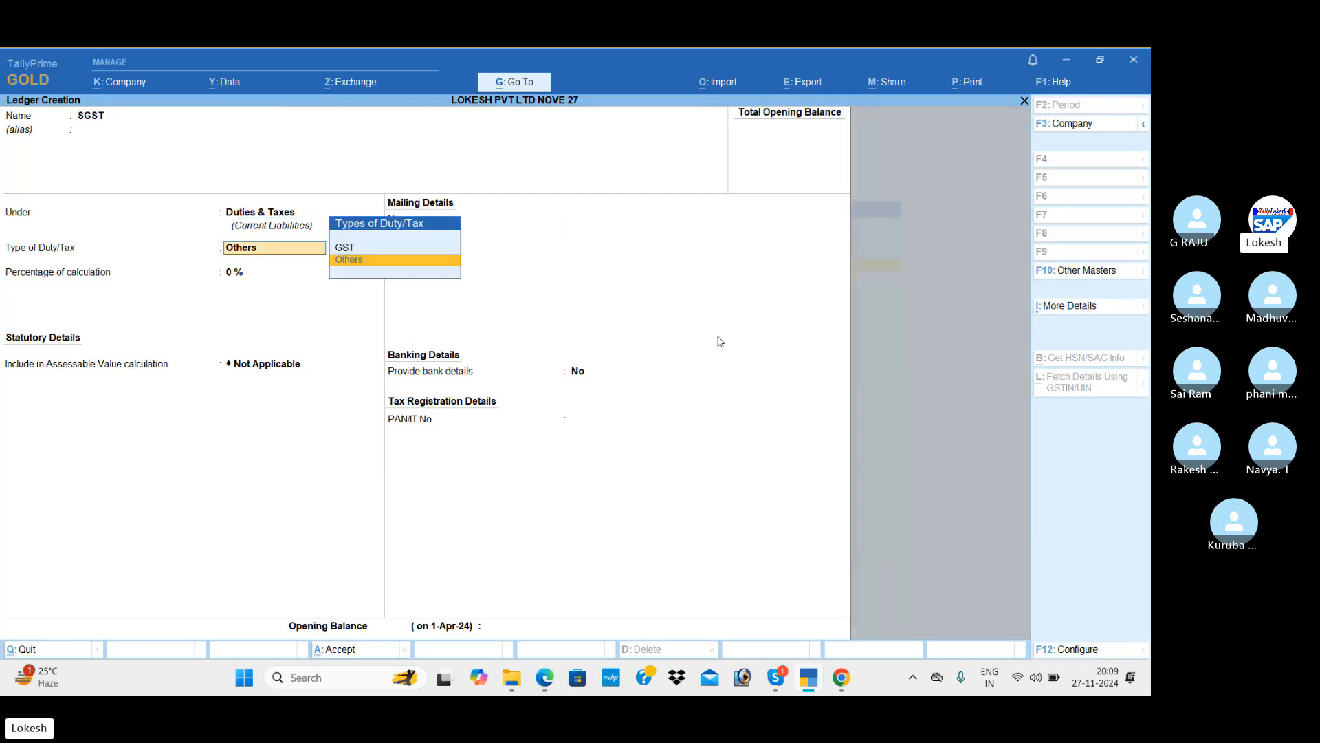
pyautogui.press('Up')
pyautogui.press('Return')
pyautogui.press('Down')
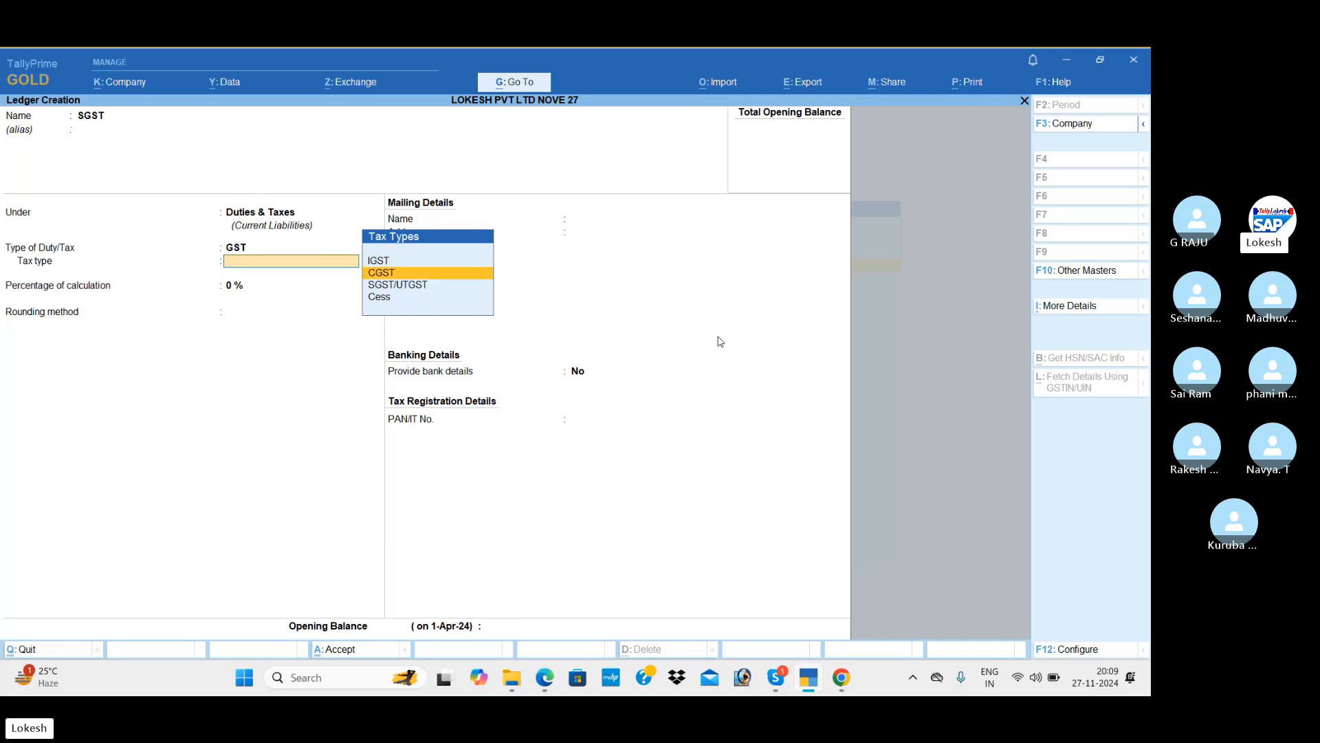
pyautogui.press('Down')
pyautogui.press('Return')
pyautogui.press('Return')
pyautogui.press('Return')
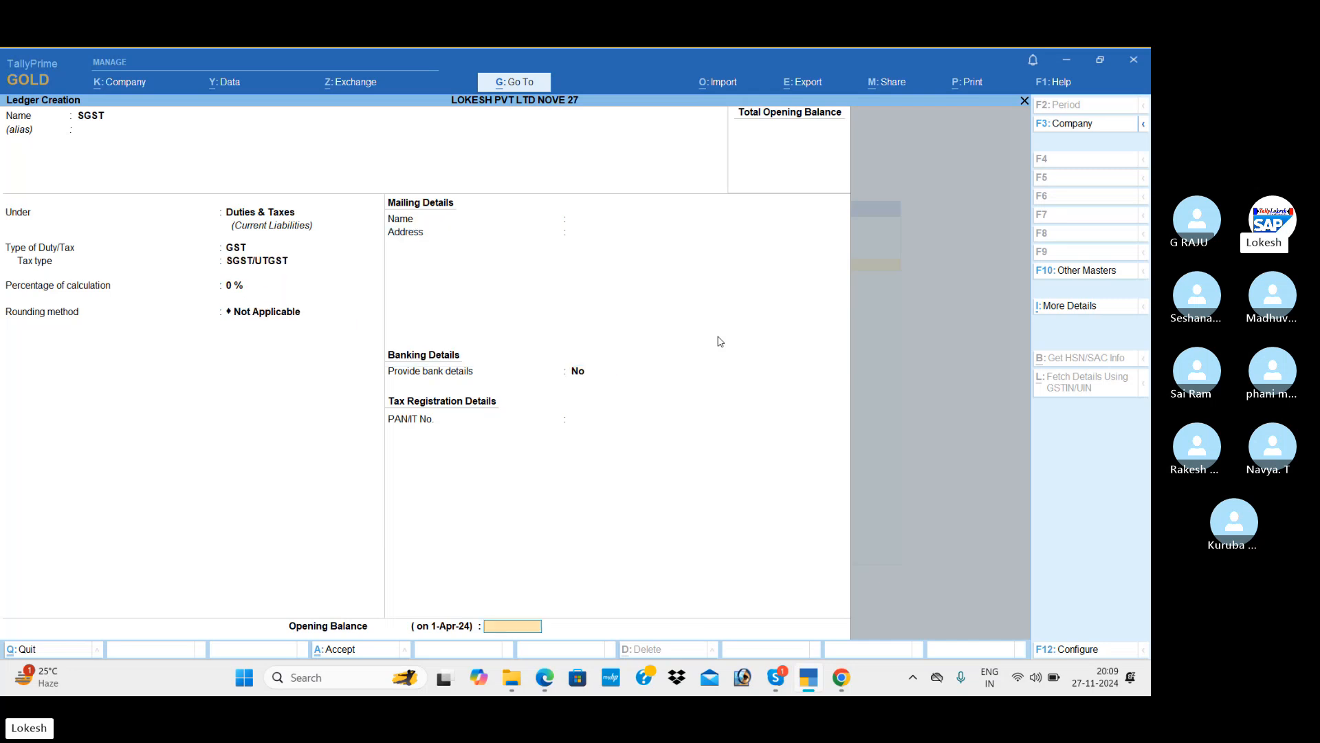
pyautogui.press('Return')
pyautogui.press('Return')
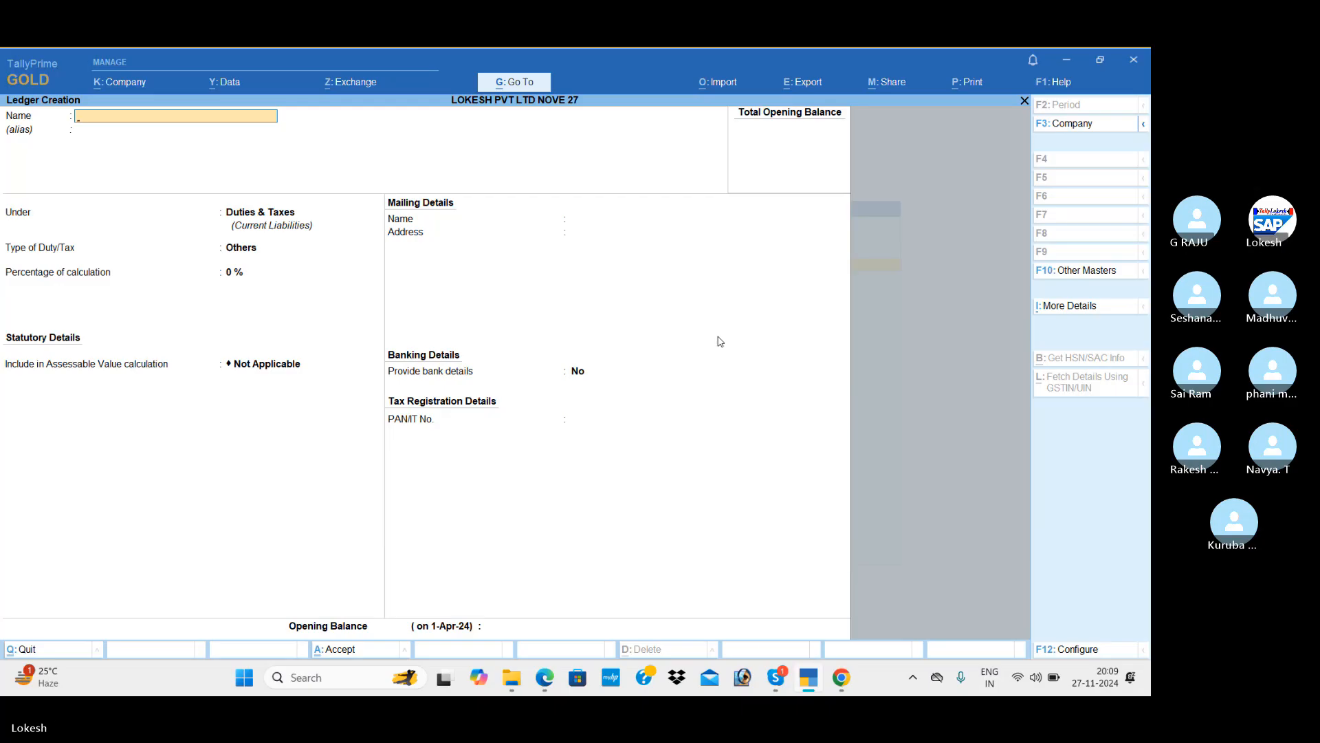
pyautogui.press('Escape')
# Leave ledger creation, start a new Unit, and check the PDF for units bt and nos.
pyautogui.press('Return')
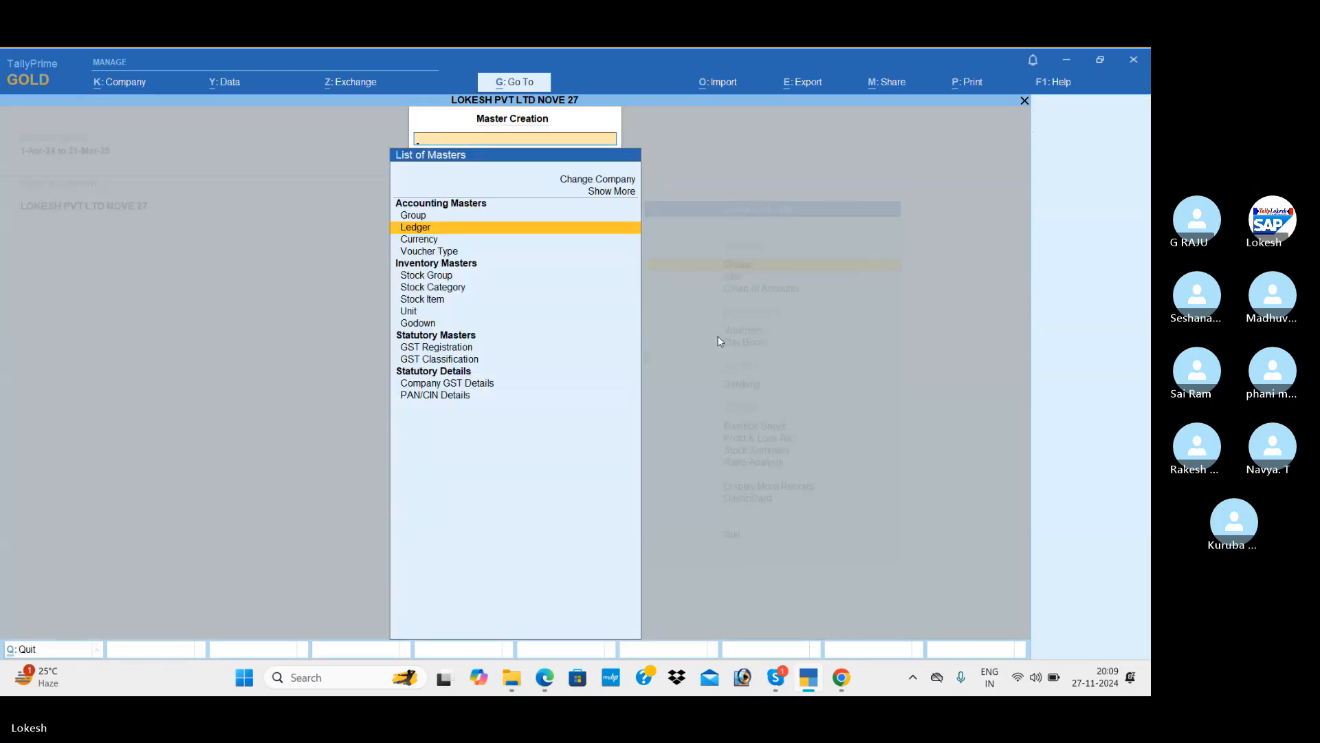
pyautogui.press('Down')
pyautogui.press('Down')
pyautogui.press('Down')
pyautogui.press('Down')
pyautogui.press('Down')
pyautogui.press('Down')
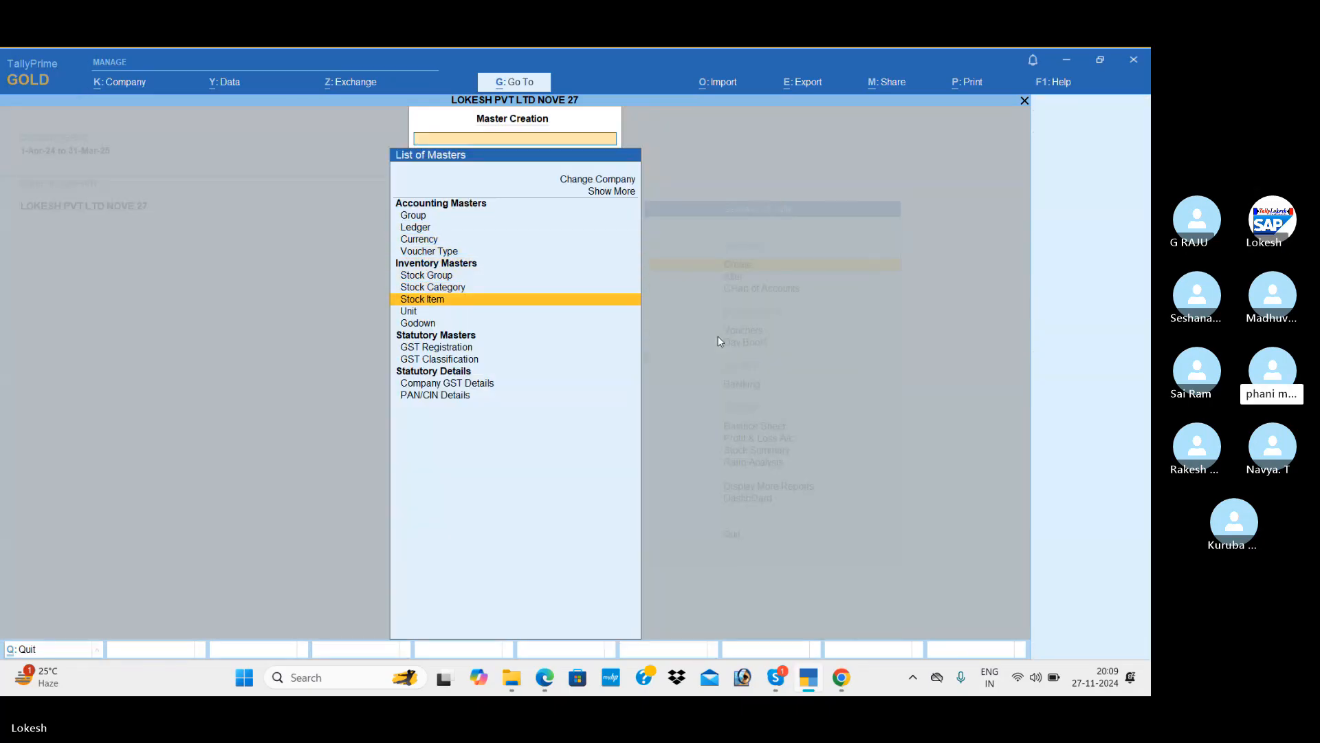
pyautogui.press('Down')
pyautogui.press('Return')
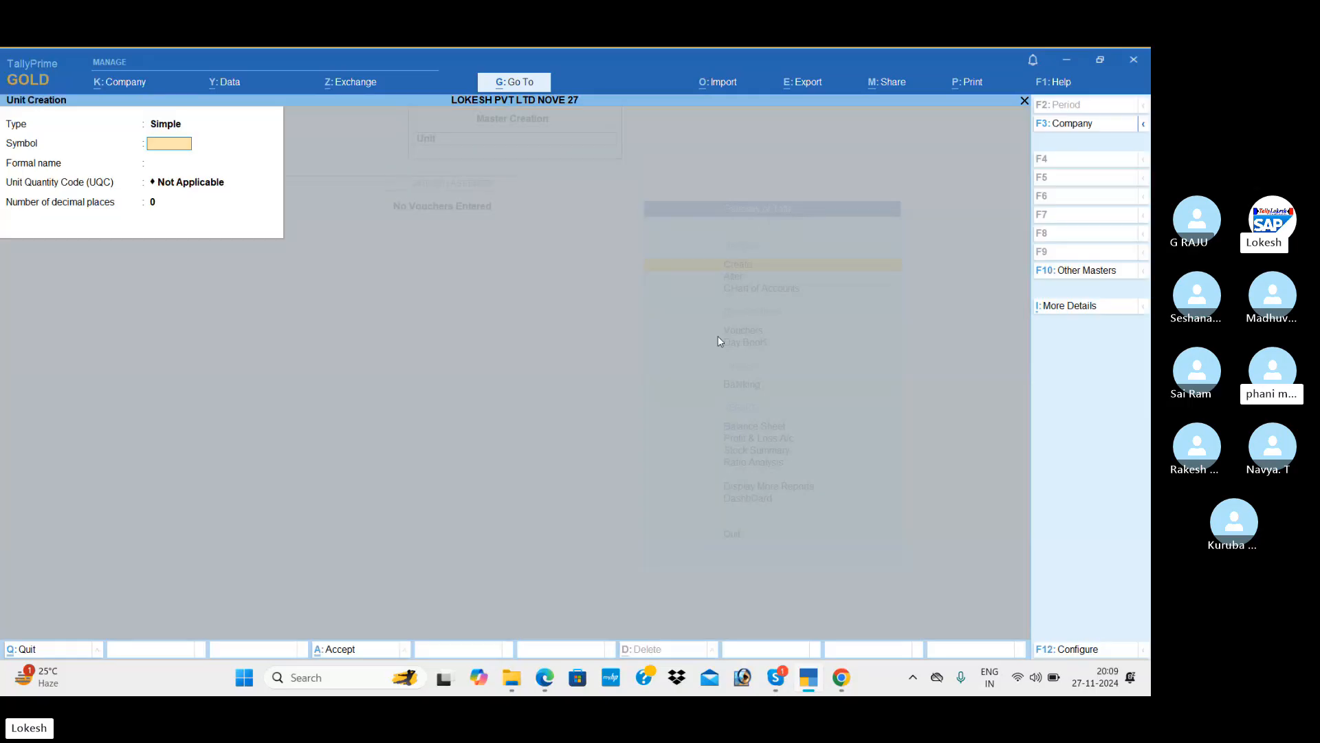
pyautogui.hotkey('alt', 'Tab')
pyautogui.scroll(5, 719, 337)
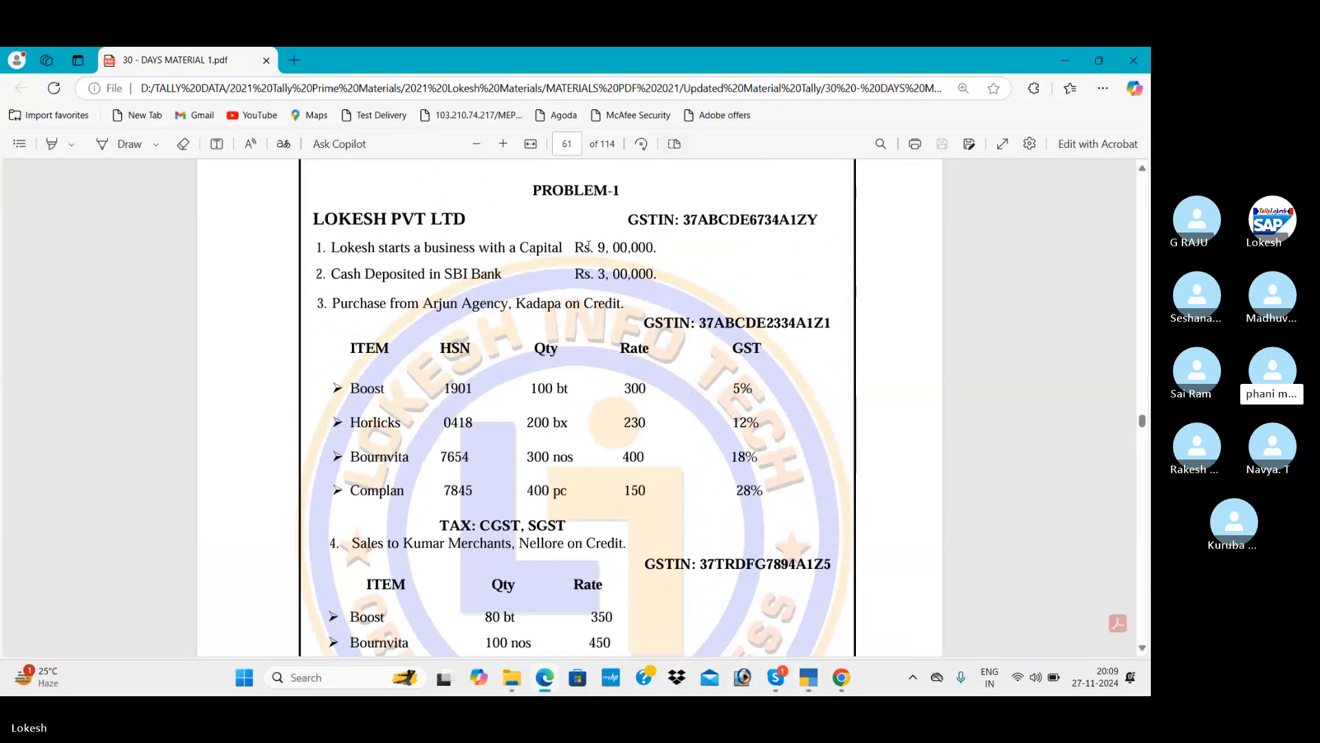
pyautogui.doubleClick(559, 388)
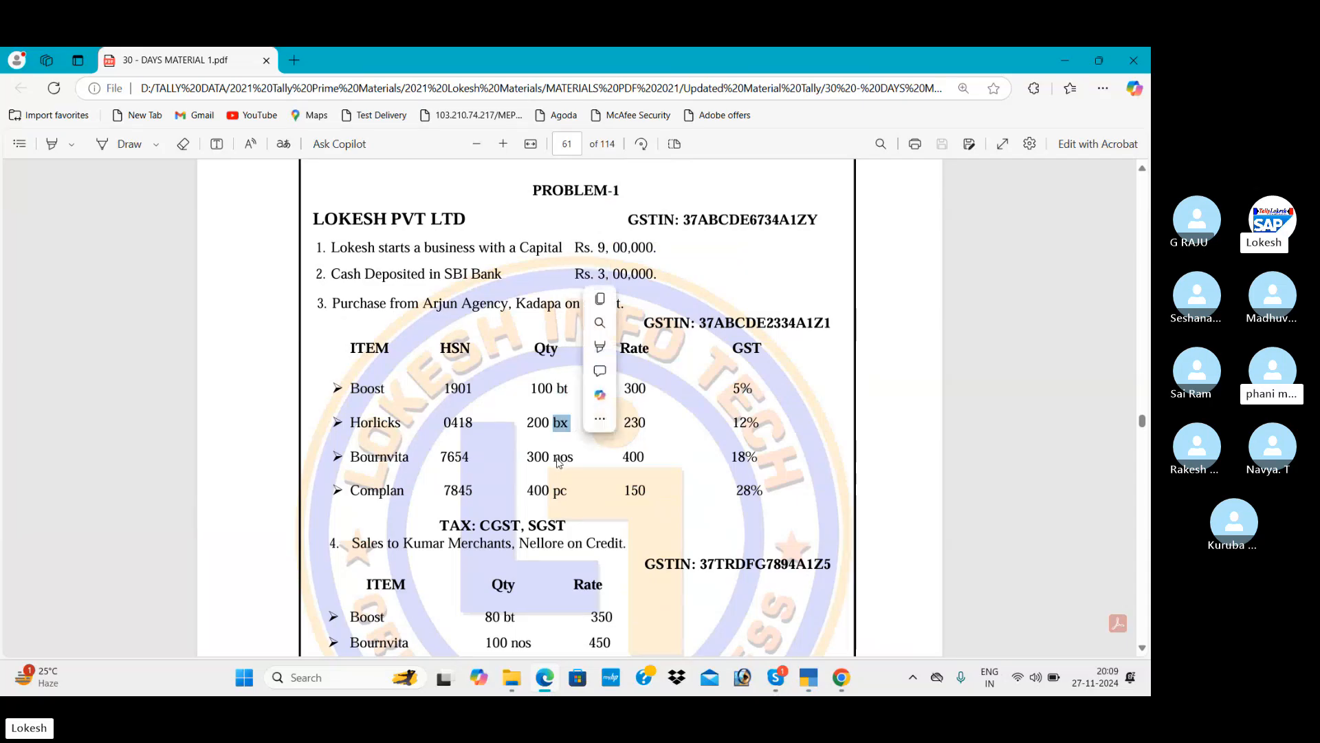
pyautogui.moveTo(554, 456); pyautogui.dragTo(576, 500)
pyautogui.hotkey('alt', 'Tab')
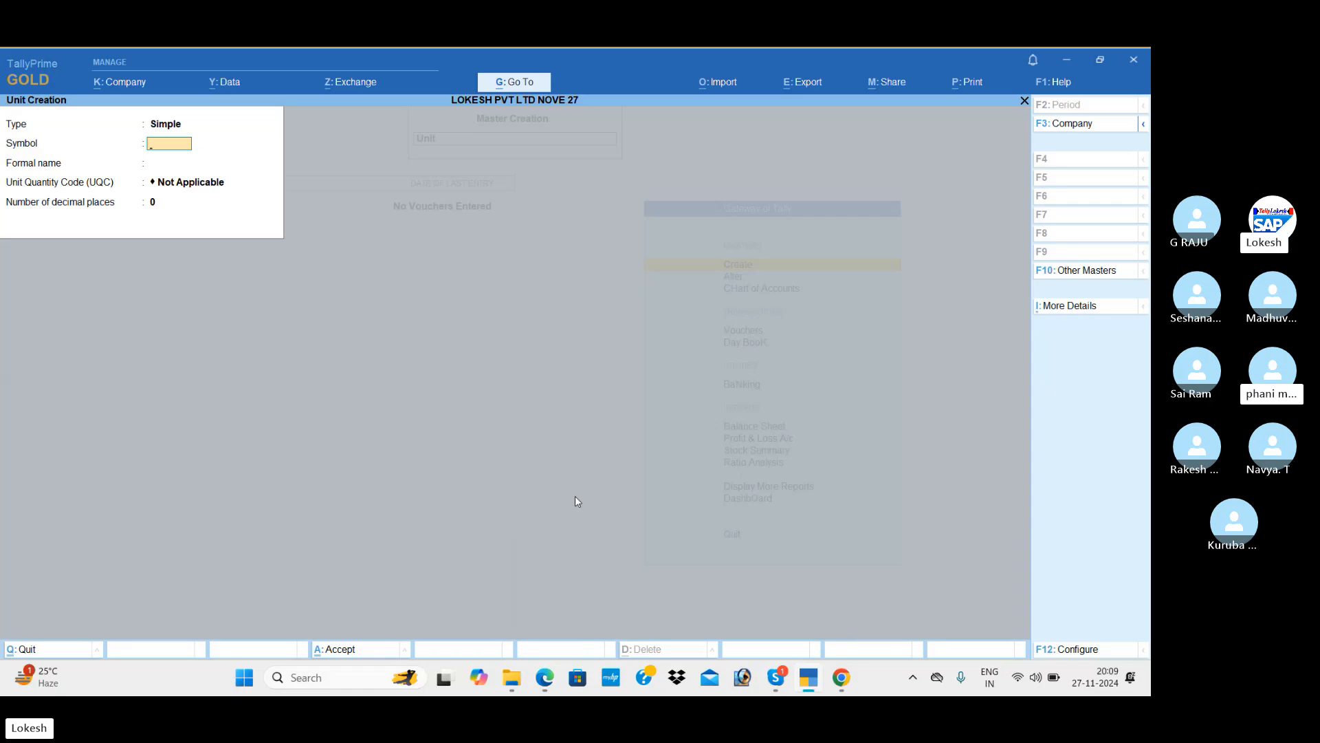
pyautogui.hotkey('alt', 'Tab')
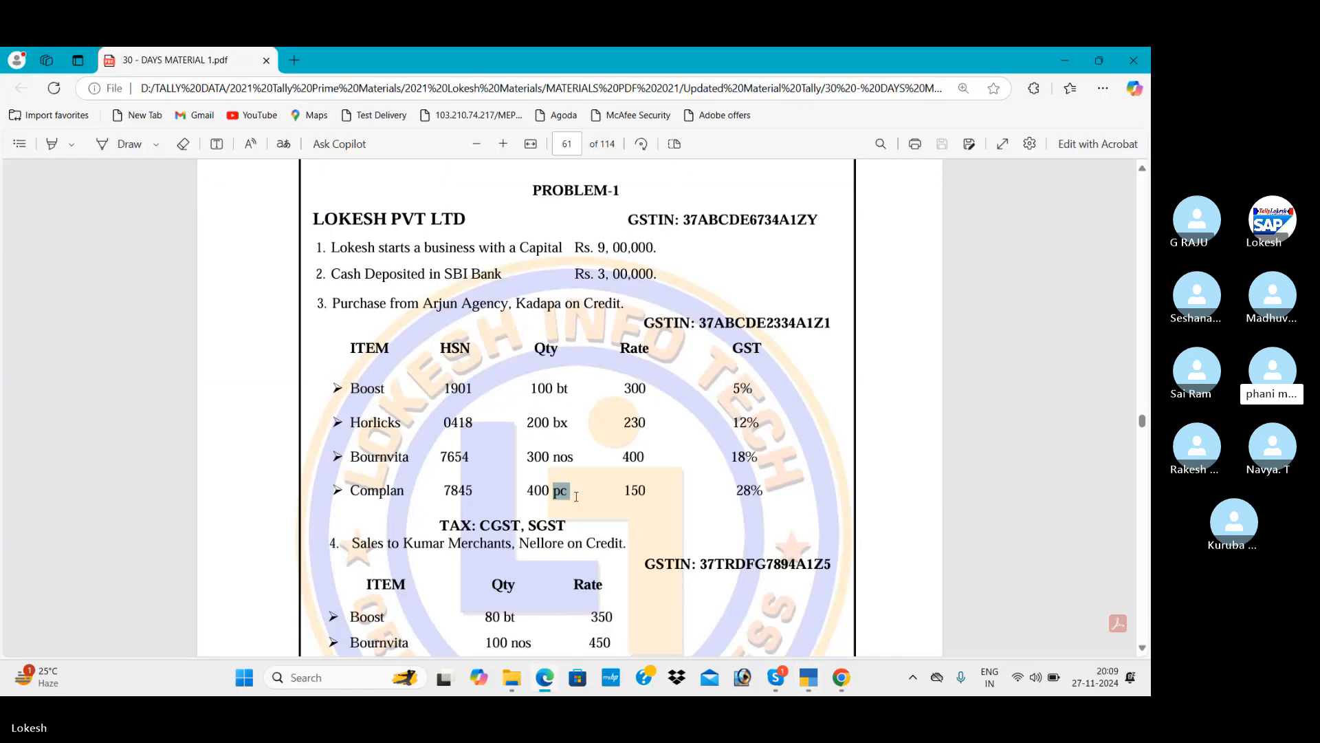
pyautogui.hotkey('alt', 'Tab')
# Create the bt unit with UQC BTL-BOTTLES and 0 decimal places.
pyautogui.write('T')
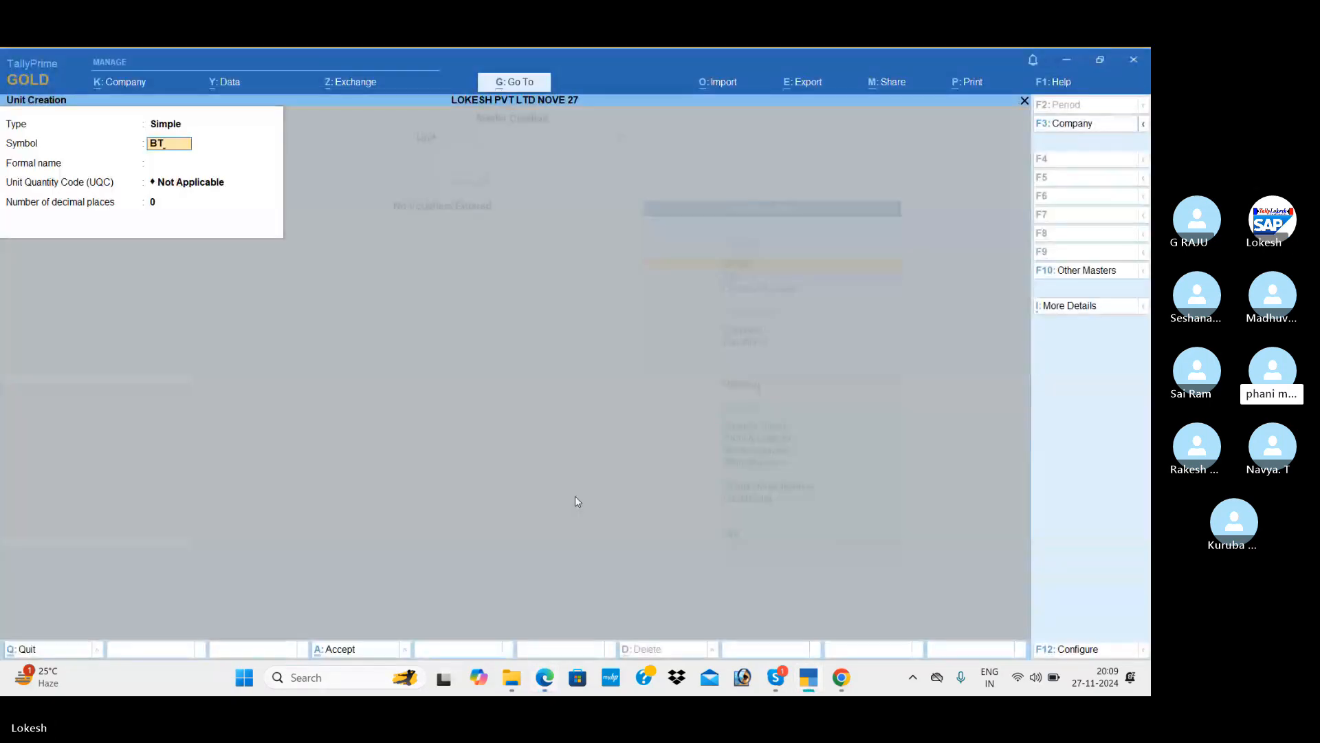
pyautogui.press('Return')
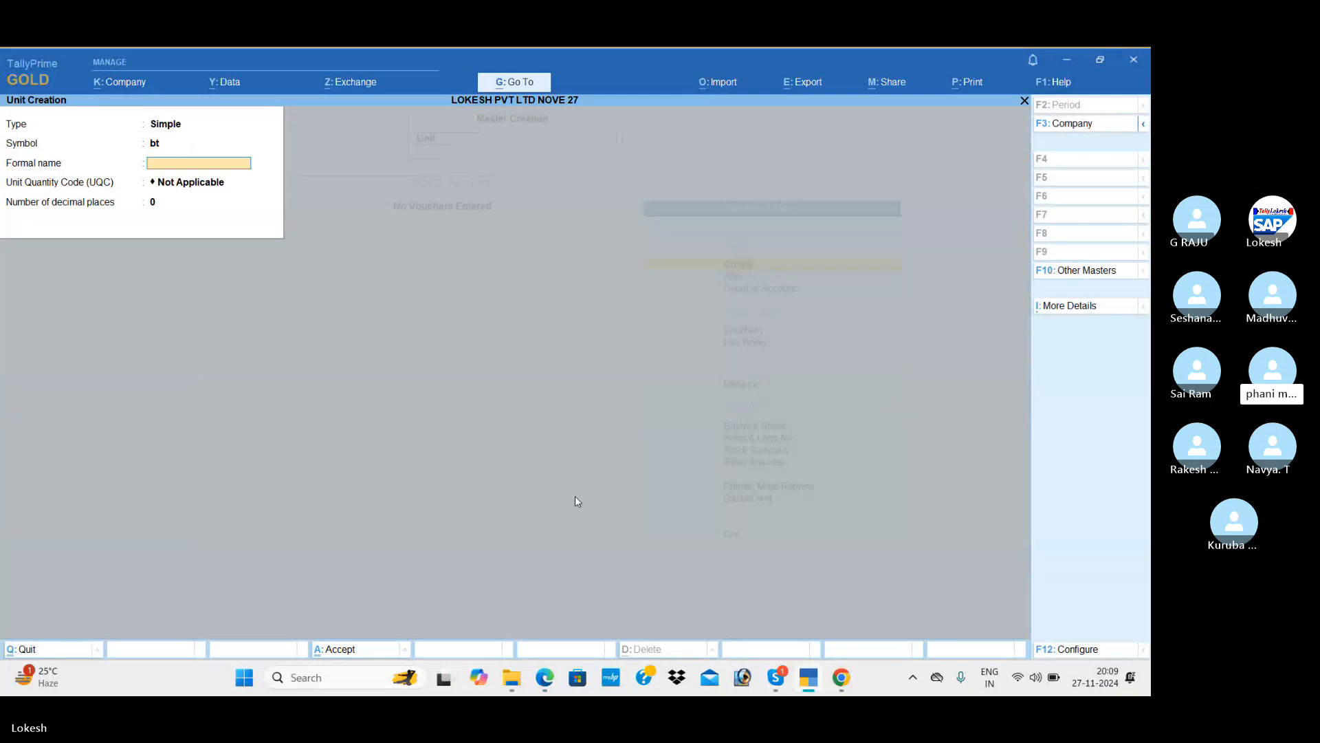
pyautogui.press('Return')
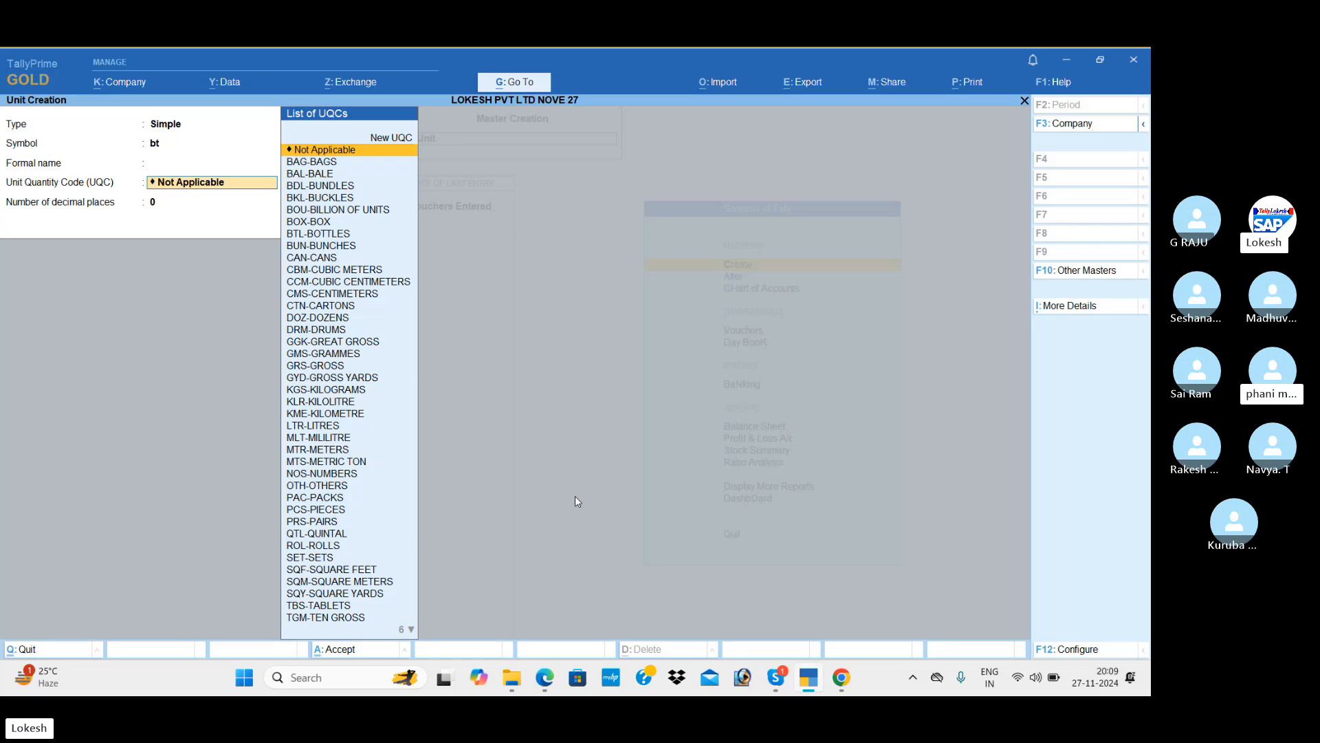
pyautogui.write('bo')
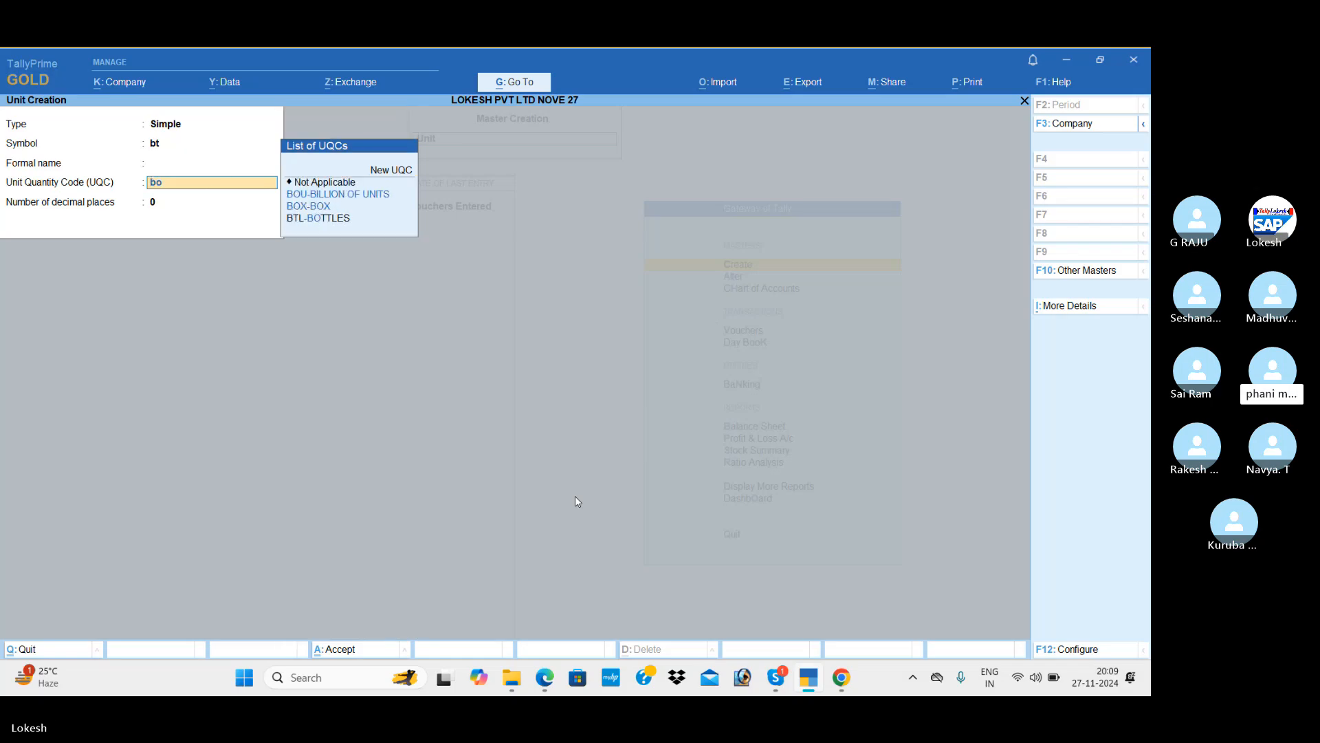
pyautogui.press('Down')
pyautogui.press('Down')
pyautogui.press('Down')
pyautogui.press('Return')
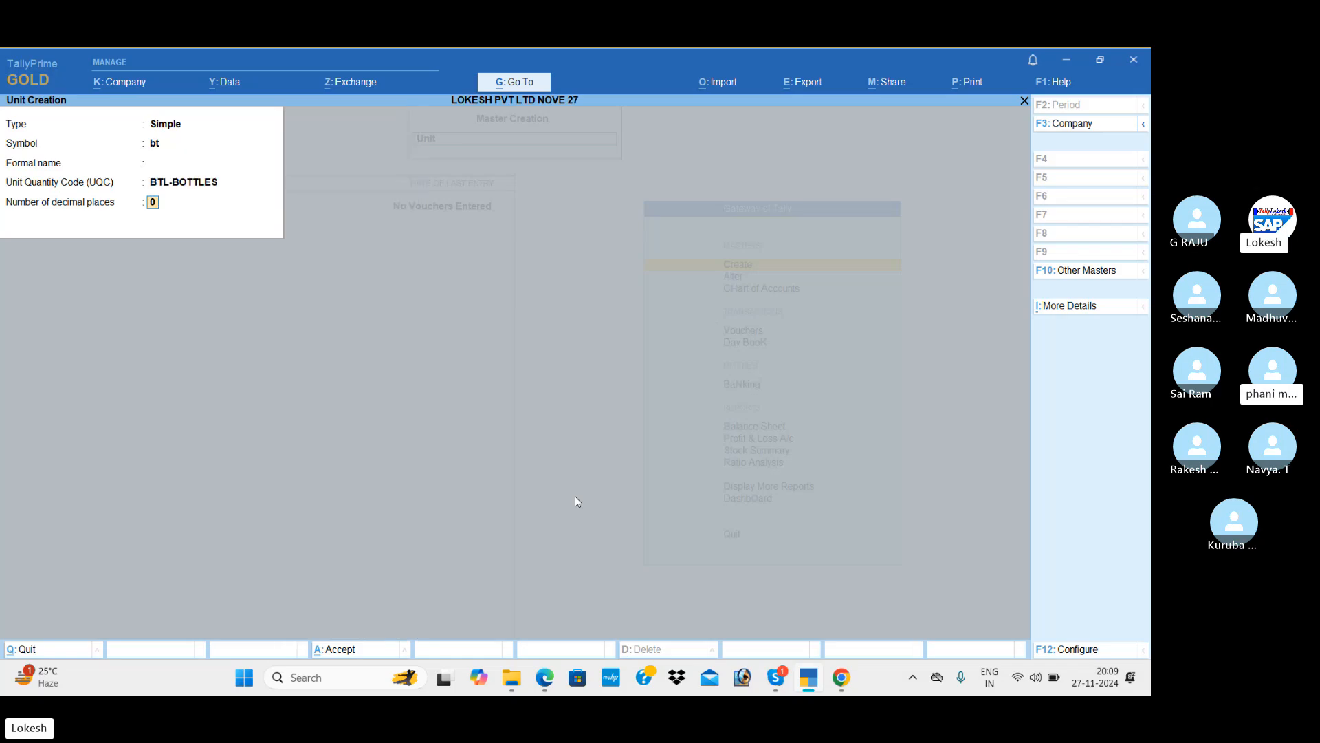
pyautogui.press('Return')
pyautogui.press('Return')
pyautogui.hotkey('alt', 'Tab')
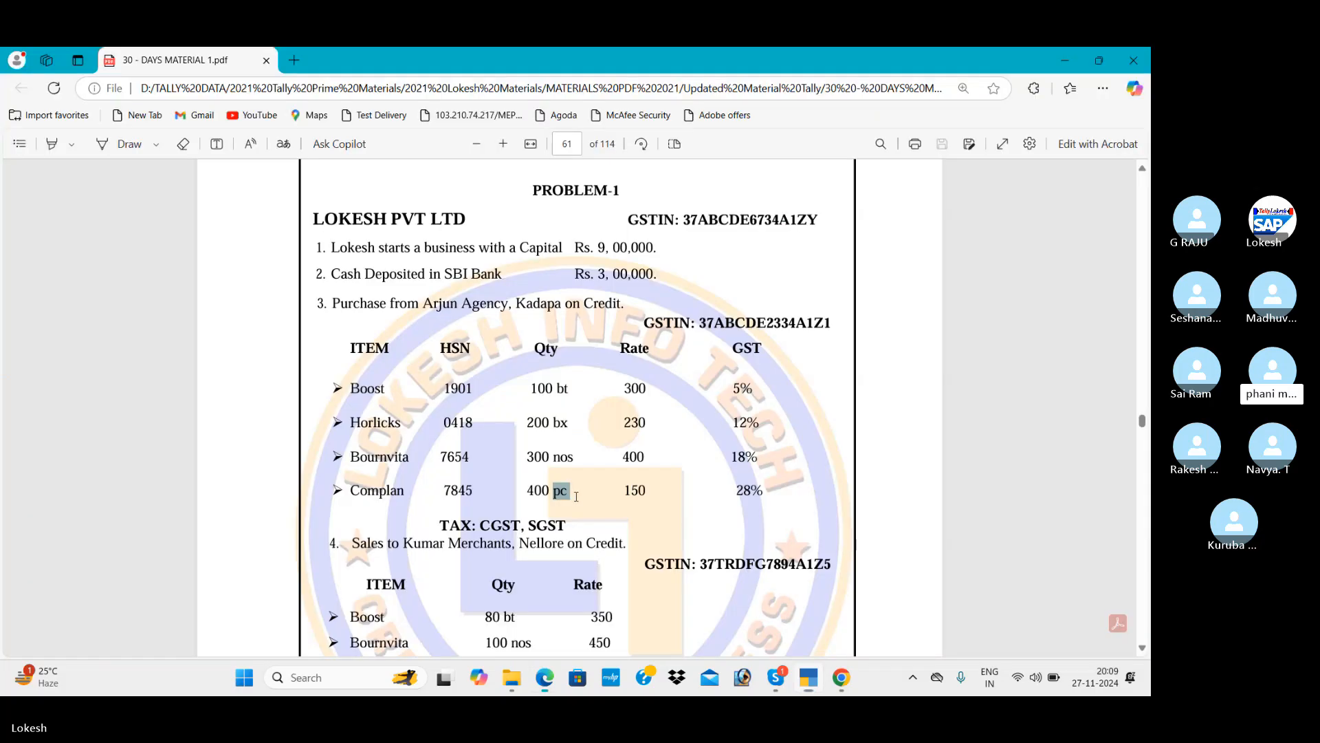
pyautogui.hotkey('alt', 'Tab')
pyautogui.write('bx')
# Create the bx unit with UQC BOX-BOX and the nos unit with NOS-NUMBERS.
pyautogui.press('Return')
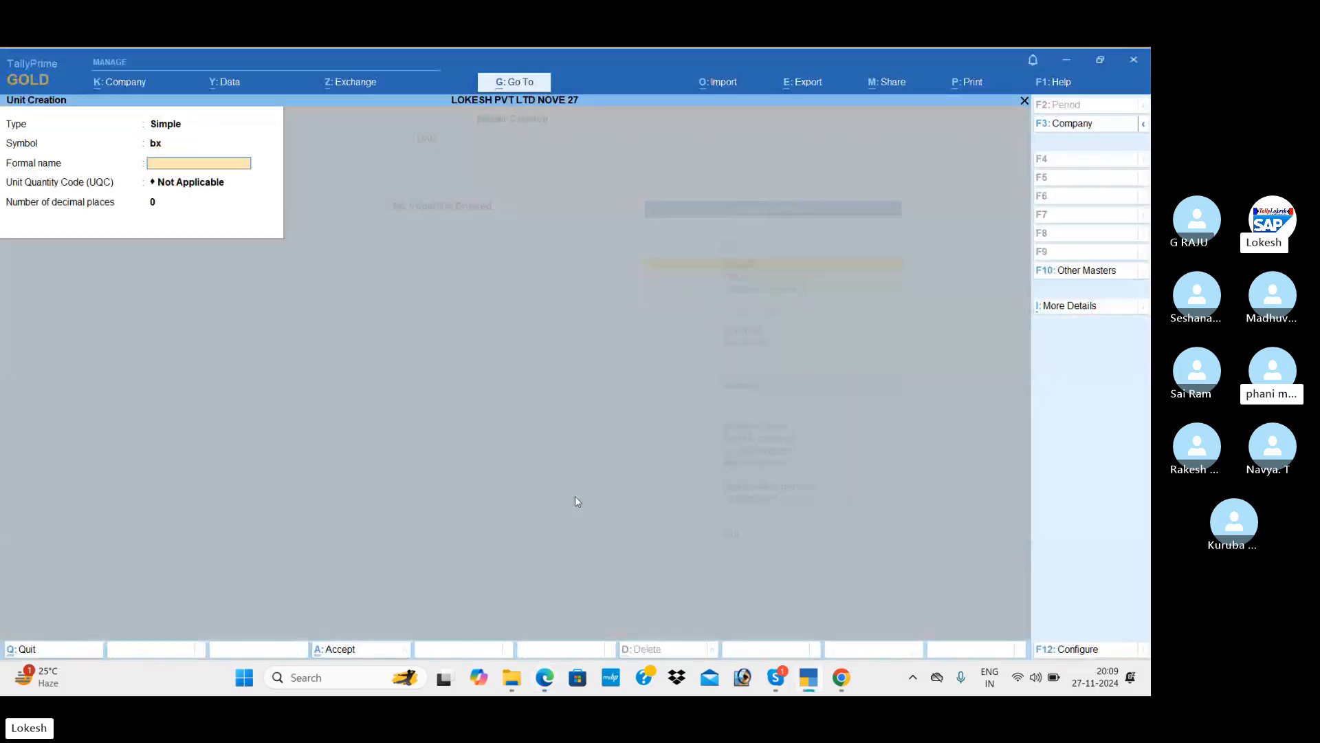
pyautogui.press('Return')
pyautogui.write('box')
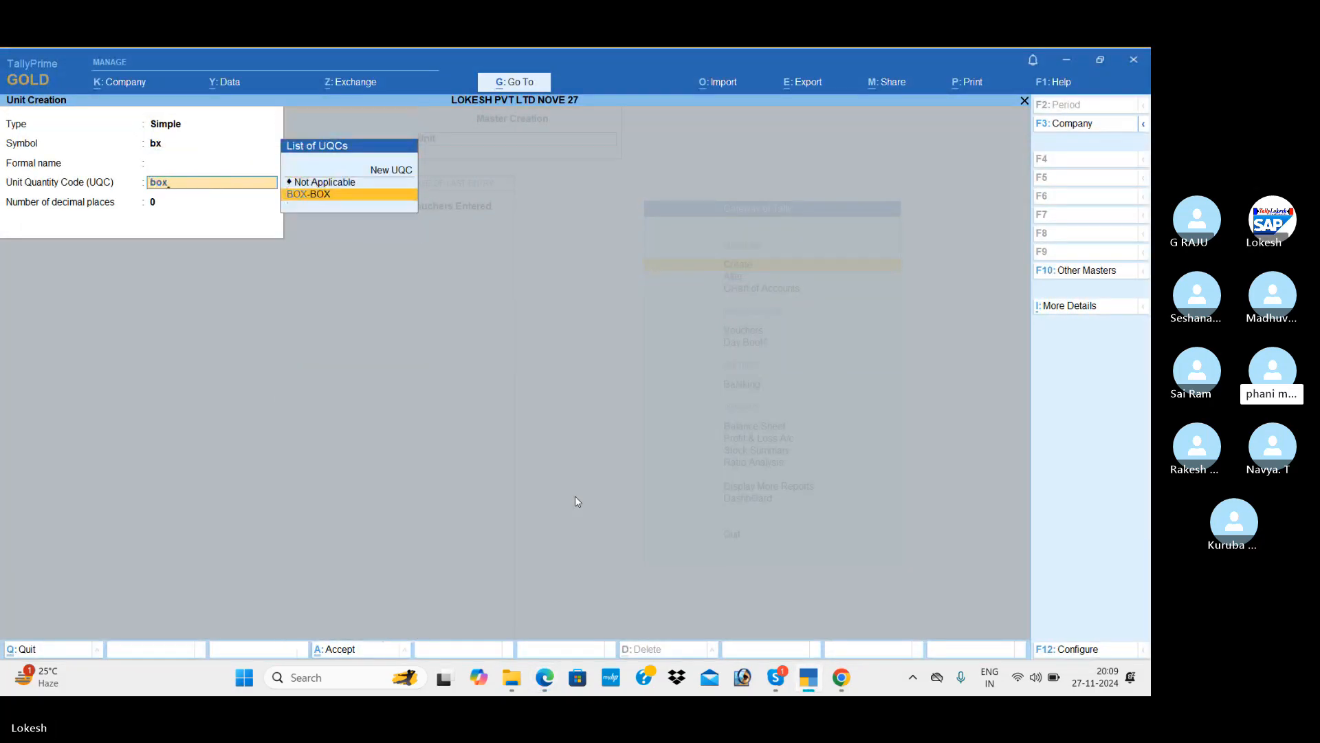
pyautogui.press('Return')
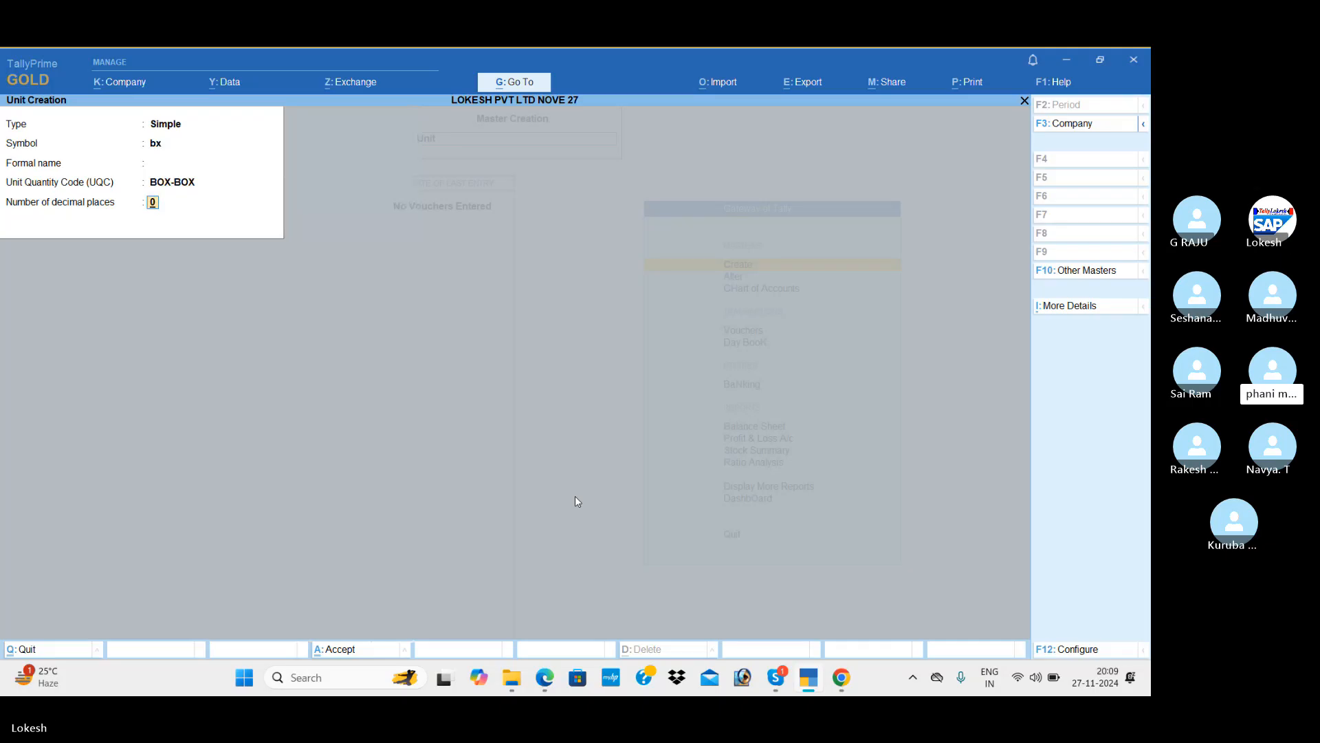
pyautogui.press('Return')
pyautogui.press('Return')
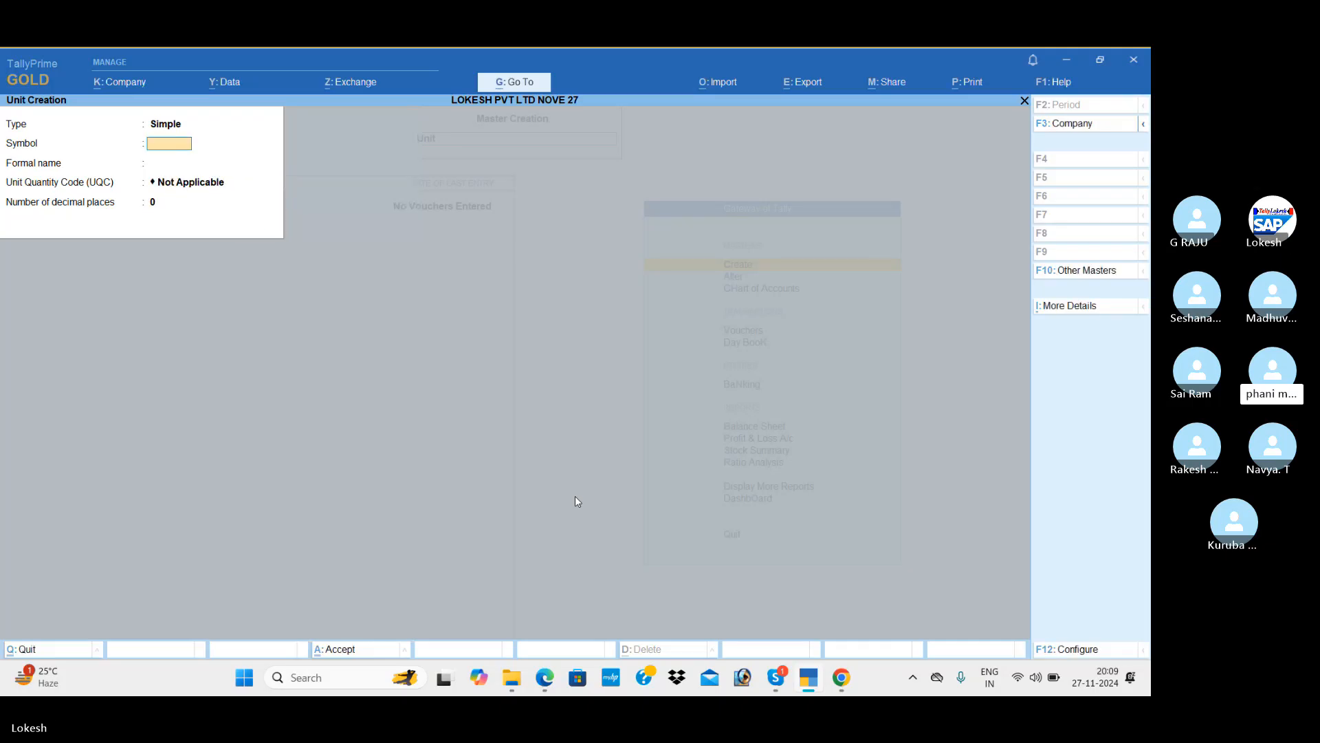
pyautogui.hotkey('alt', 'Tab')
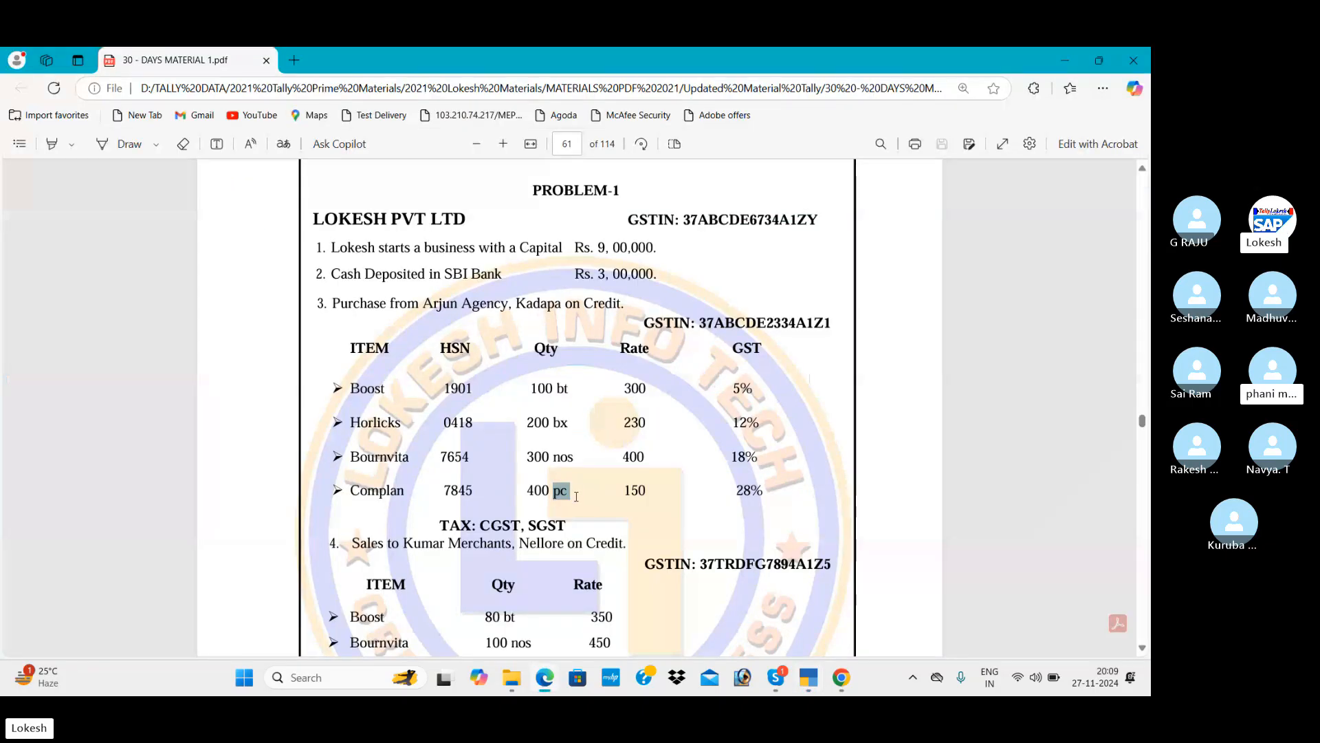
pyautogui.hotkey('alt', 'Tab')
pyautogui.write('nos')
pyautogui.press('Return')
pyautogui.press('Return')
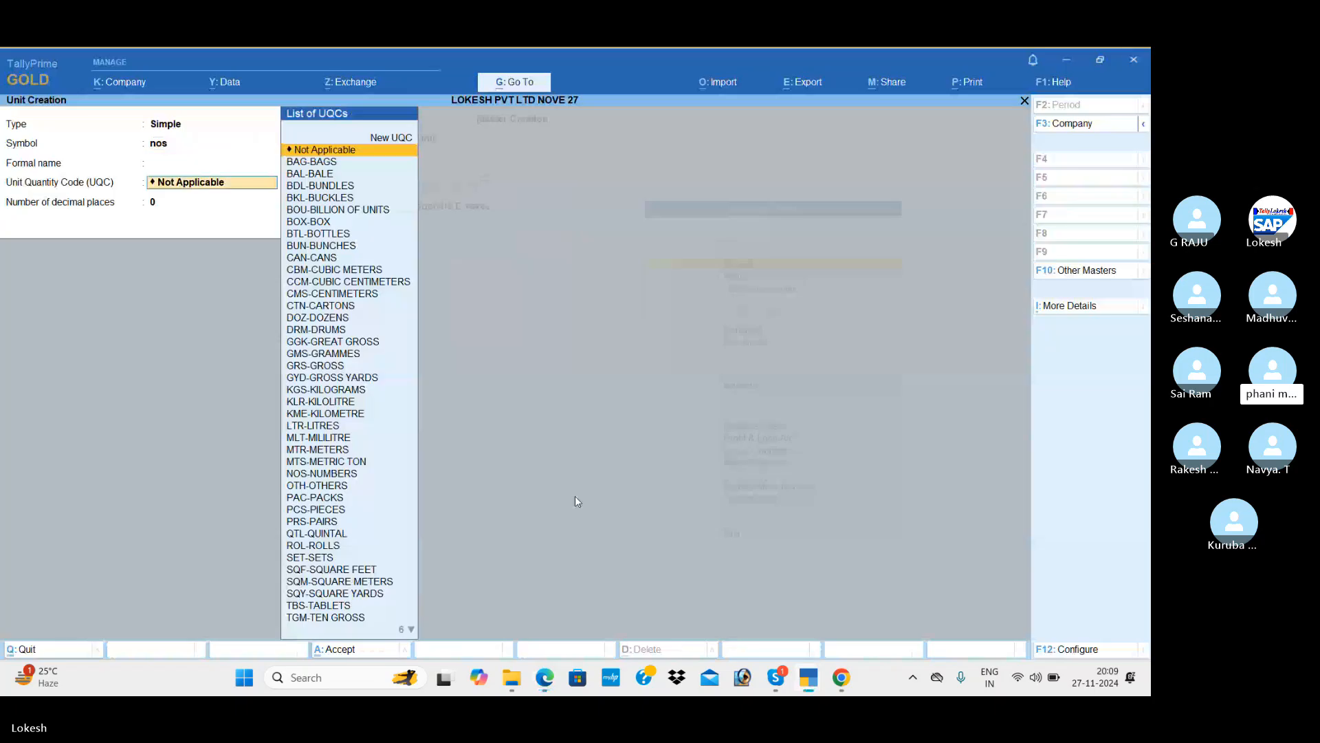
pyautogui.write('nu')
pyautogui.press('Return')
pyautogui.press('Return')
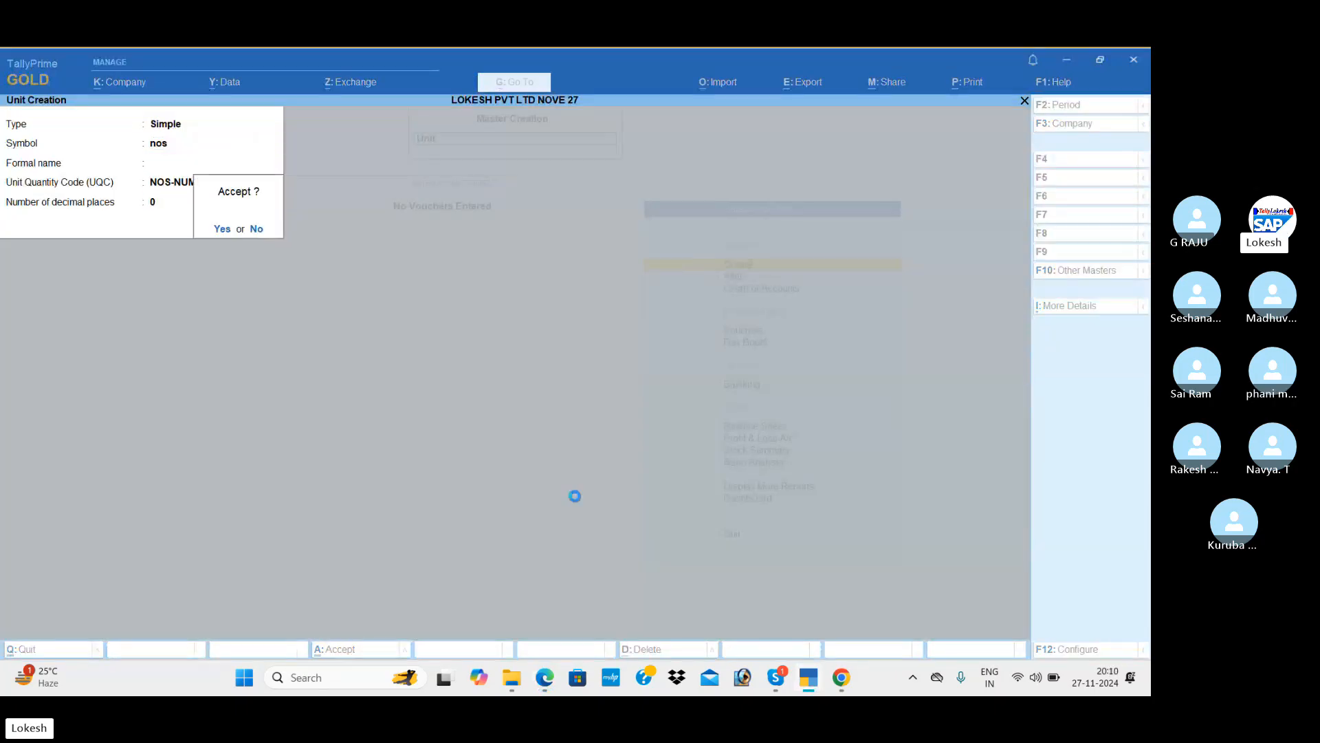
pyautogui.press('Return')
pyautogui.hotkey('alt', 'Tab')
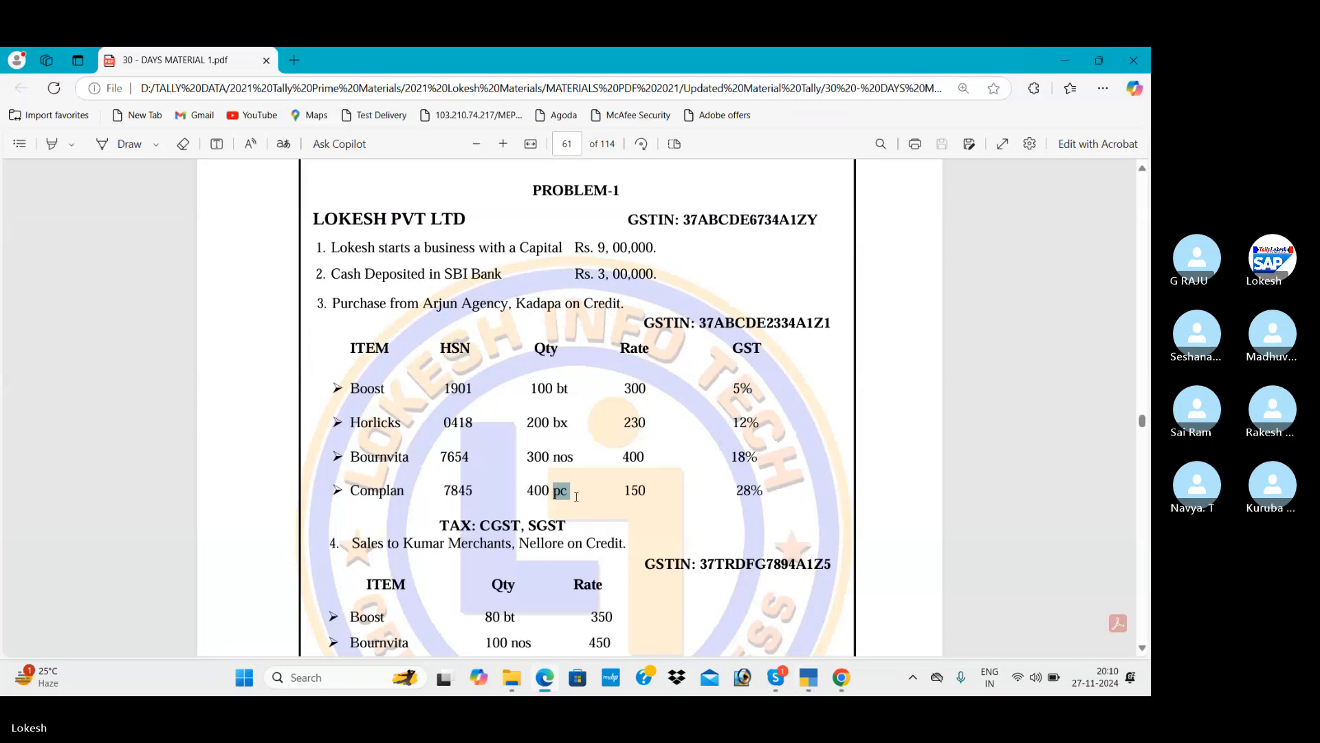
pyautogui.hotkey('alt', 'Tab')
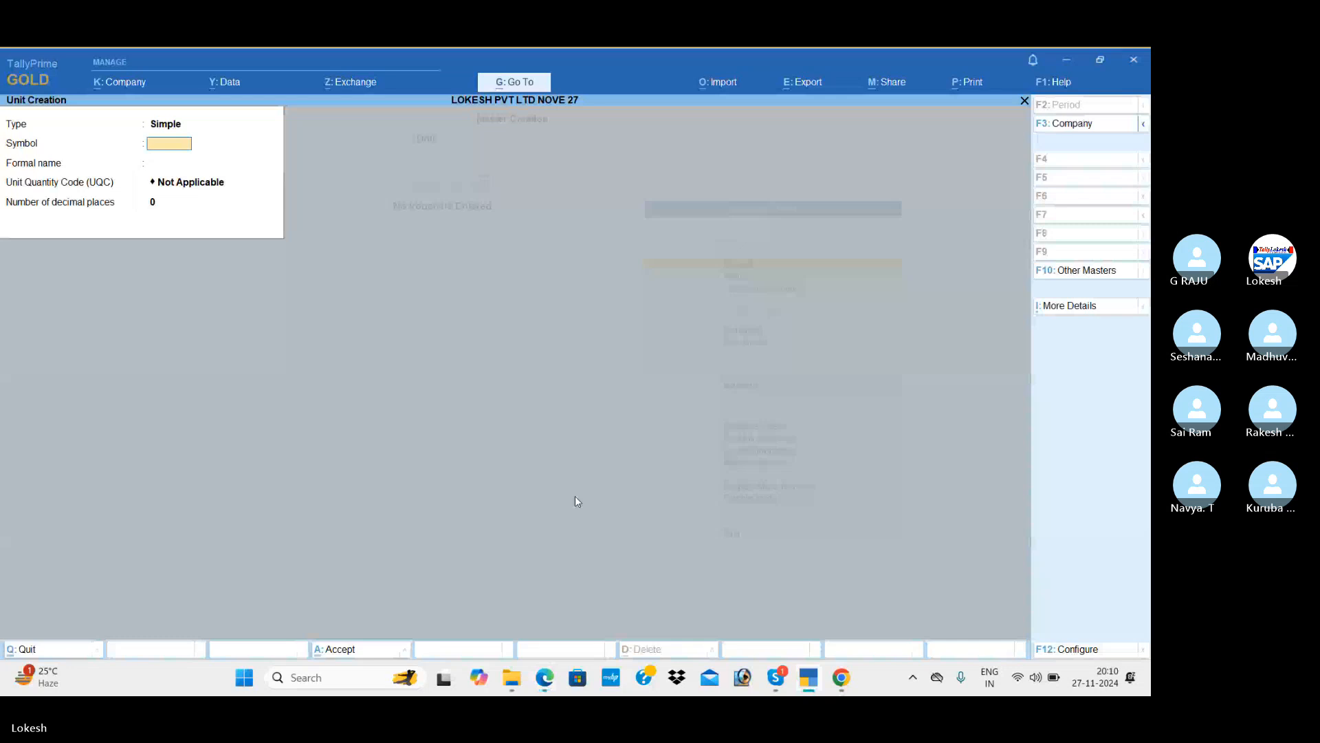
# Create the pc unit with UQC PCS-PIECES and the bg unit with BAG-BAGS.
pyautogui.write('pc')
pyautogui.press('Return')
pyautogui.press('Return')
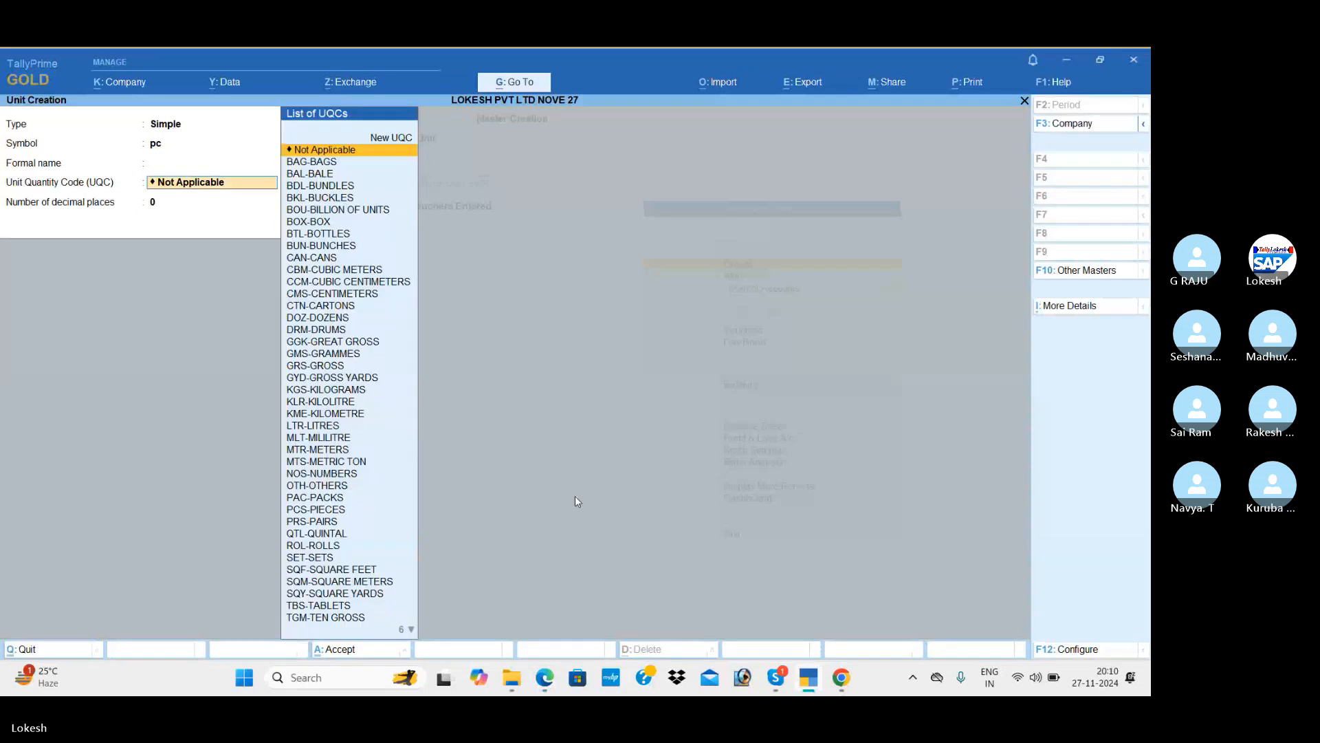
pyautogui.write('p')
pyautogui.press('Down')
pyautogui.press('Down')
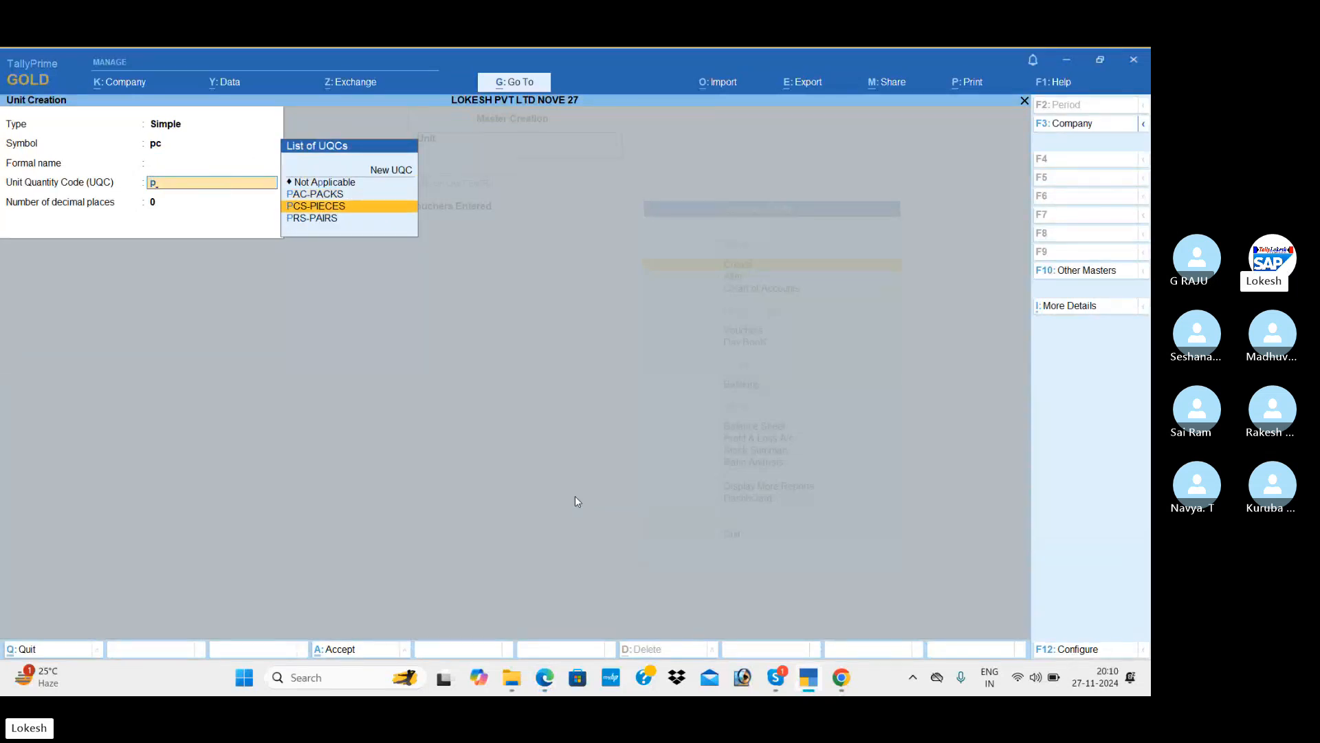
pyautogui.press('Return')
pyautogui.press('Return')
pyautogui.press('Return')
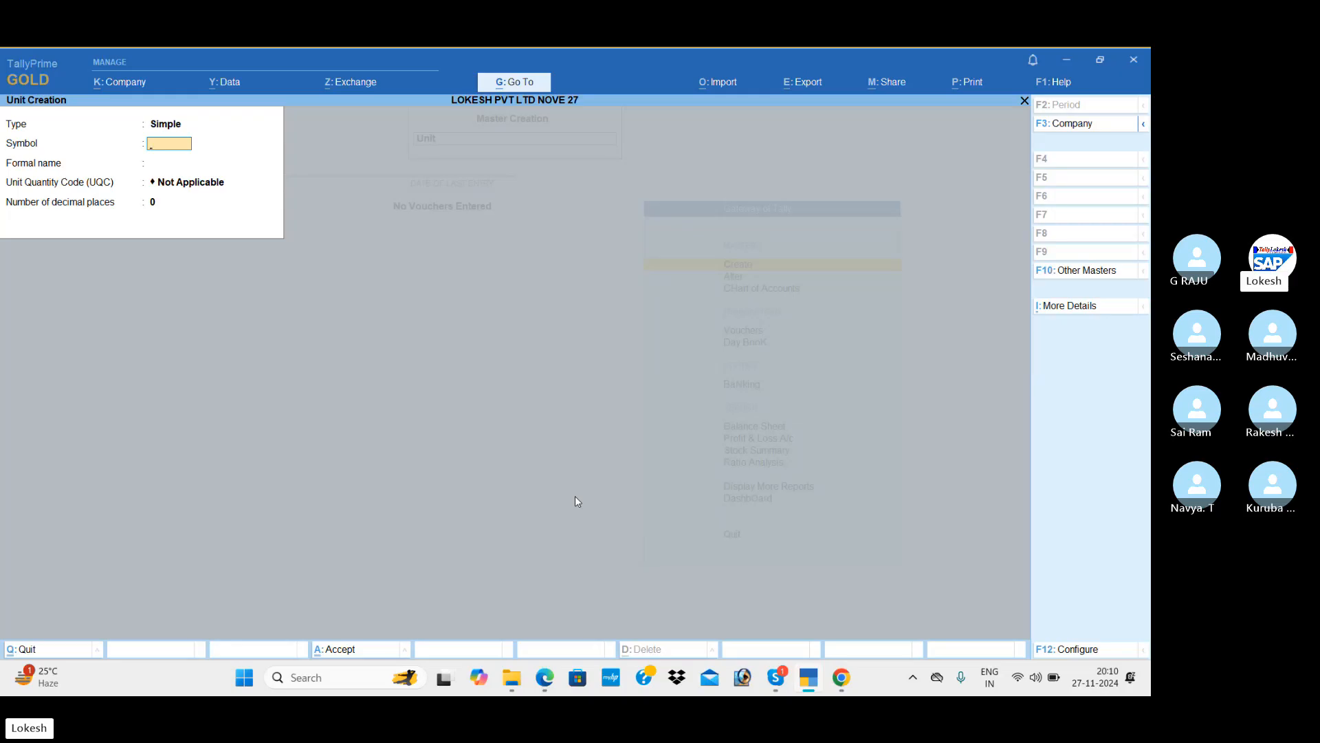
pyautogui.write('bg')
pyautogui.press('Return')
pyautogui.press('Return')
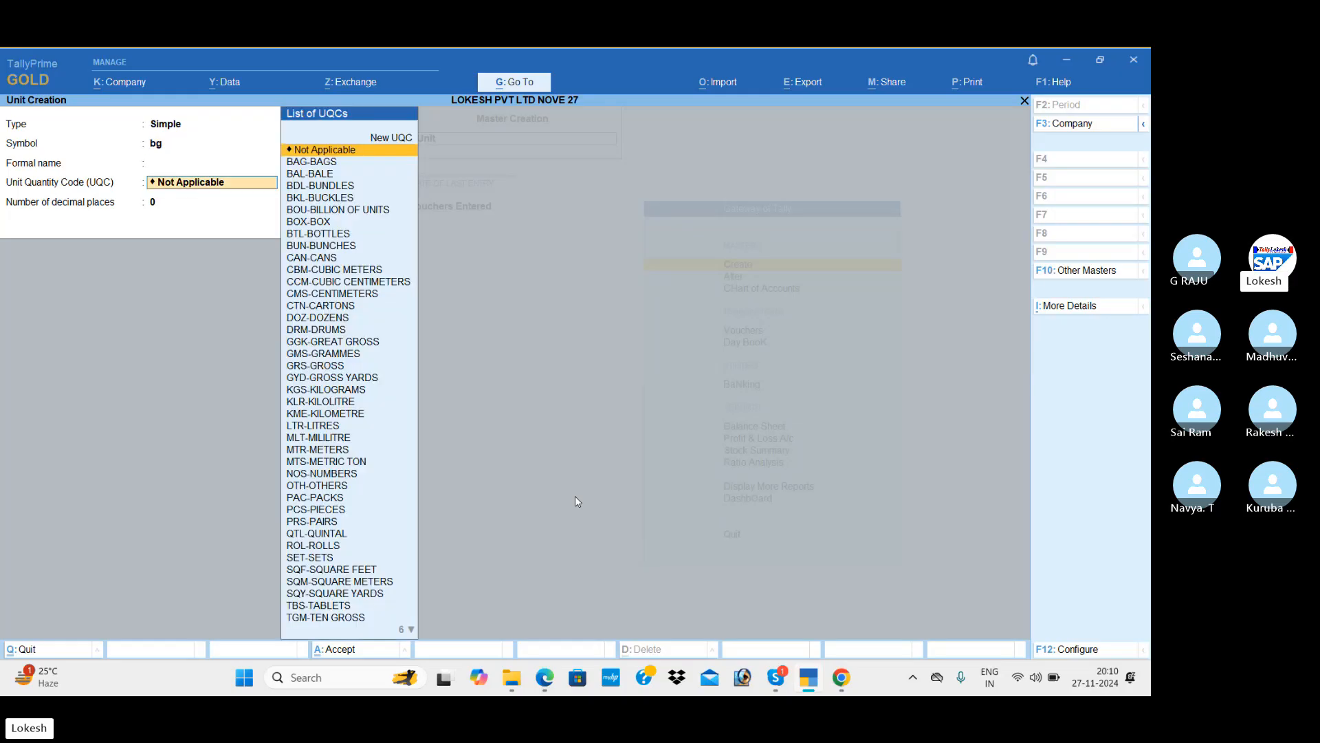
pyautogui.write('bag')
pyautogui.press('Return')
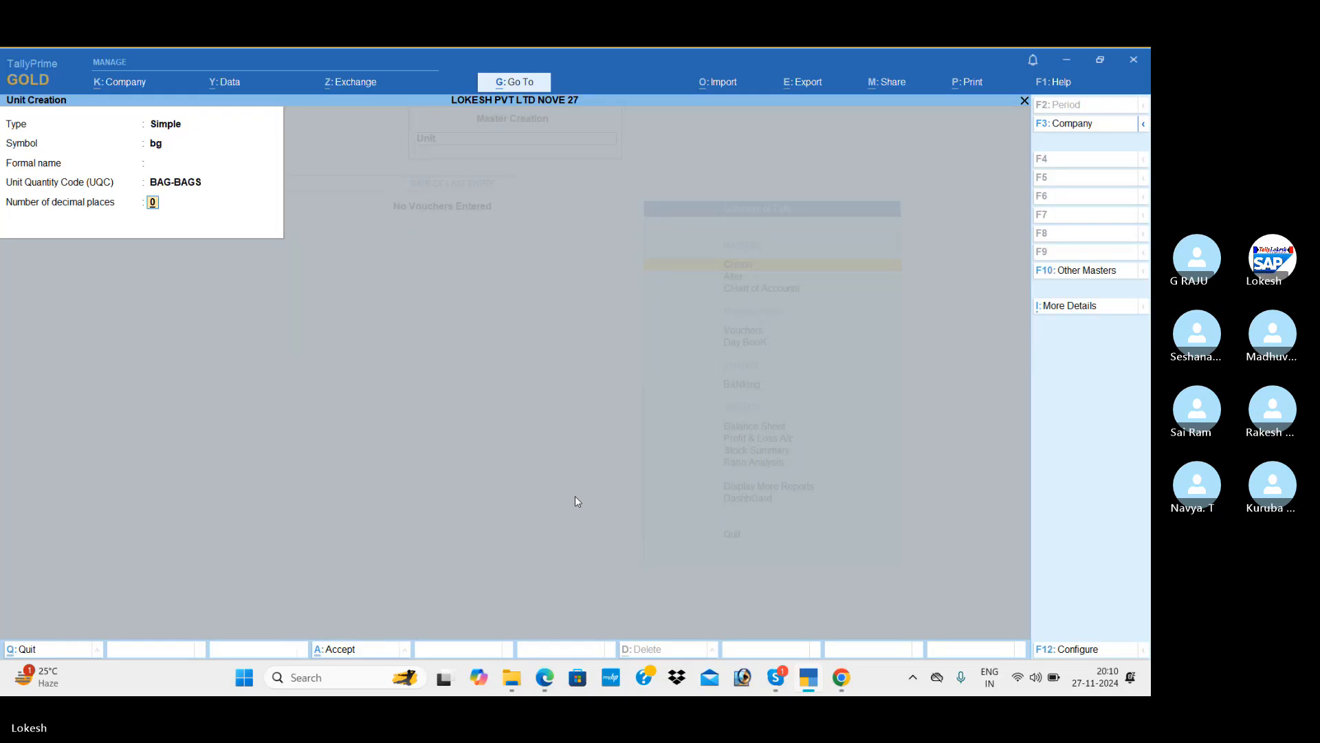
pyautogui.press('Return')
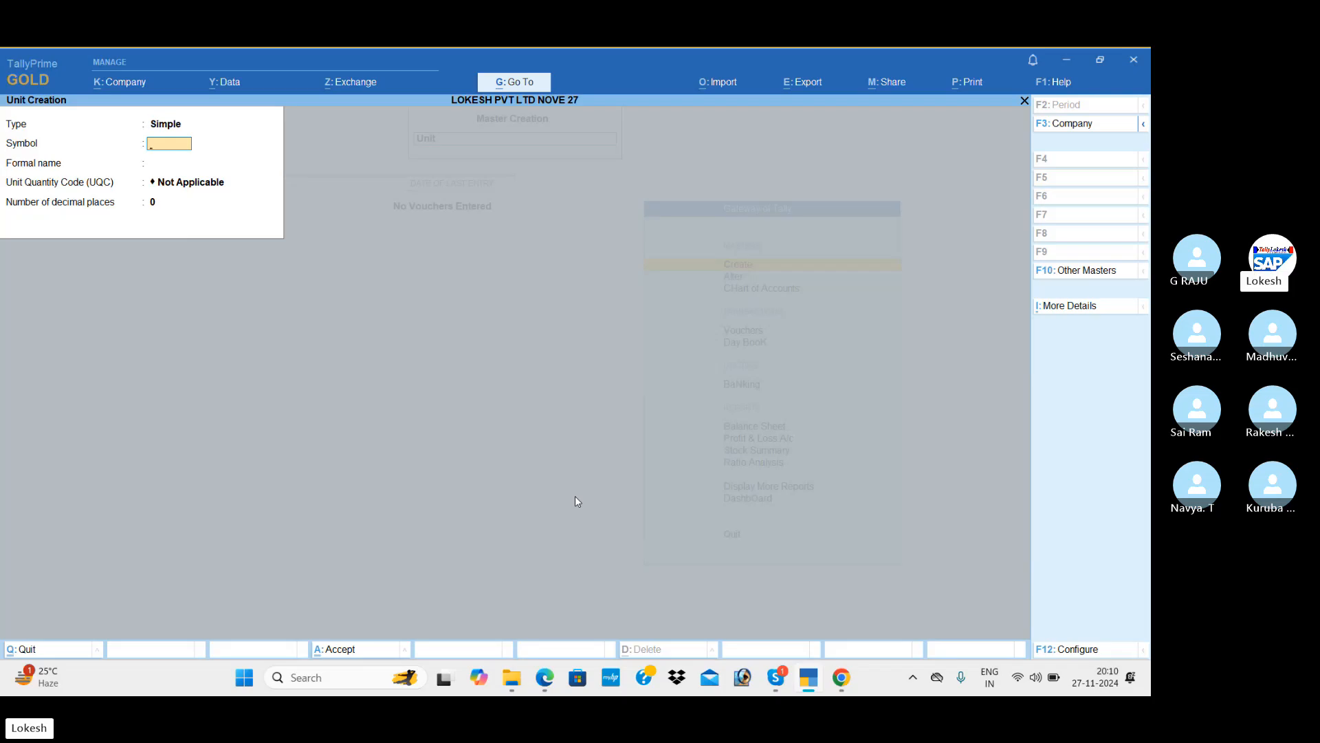
# Create the kg unit with UQC KGS-KILOGRAMS and save it.
pyautogui.press('Return')
pyautogui.press('Return')
pyautogui.write('kil')
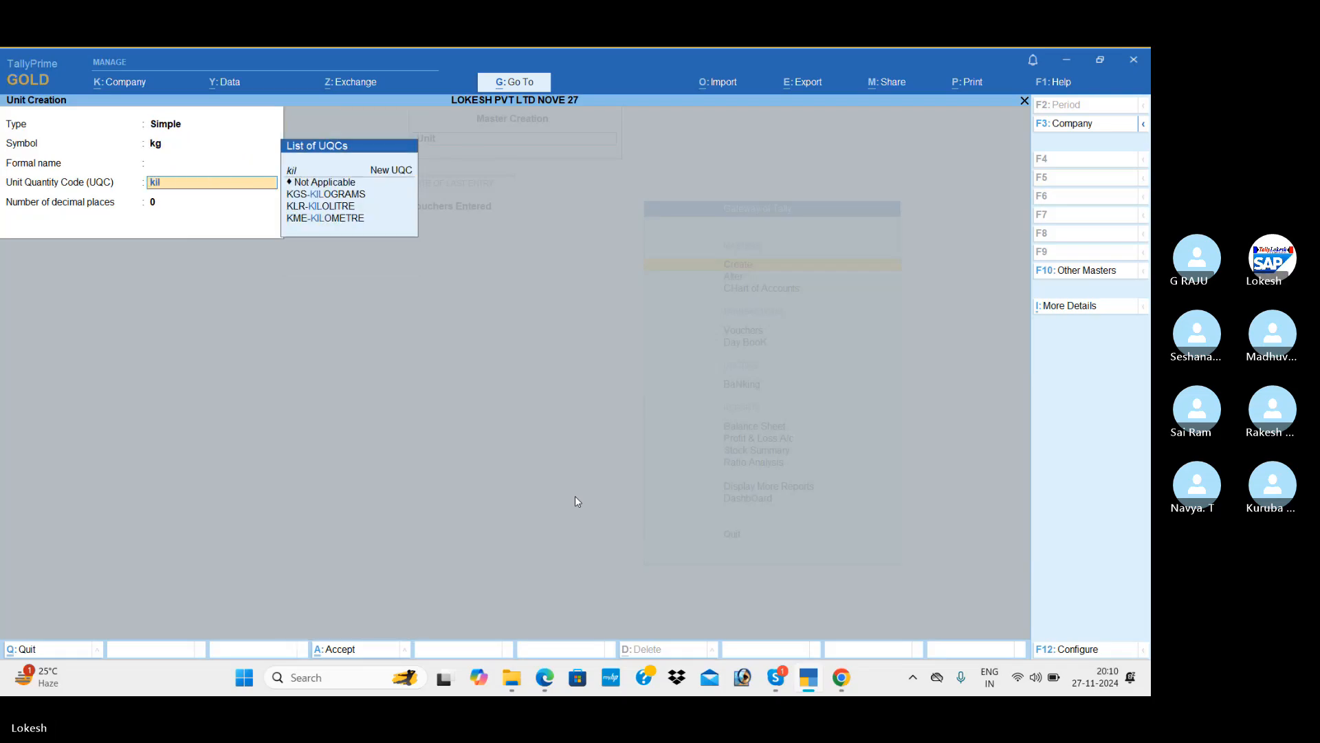
pyautogui.press('Down')
pyautogui.press('Return')
pyautogui.press('Return')
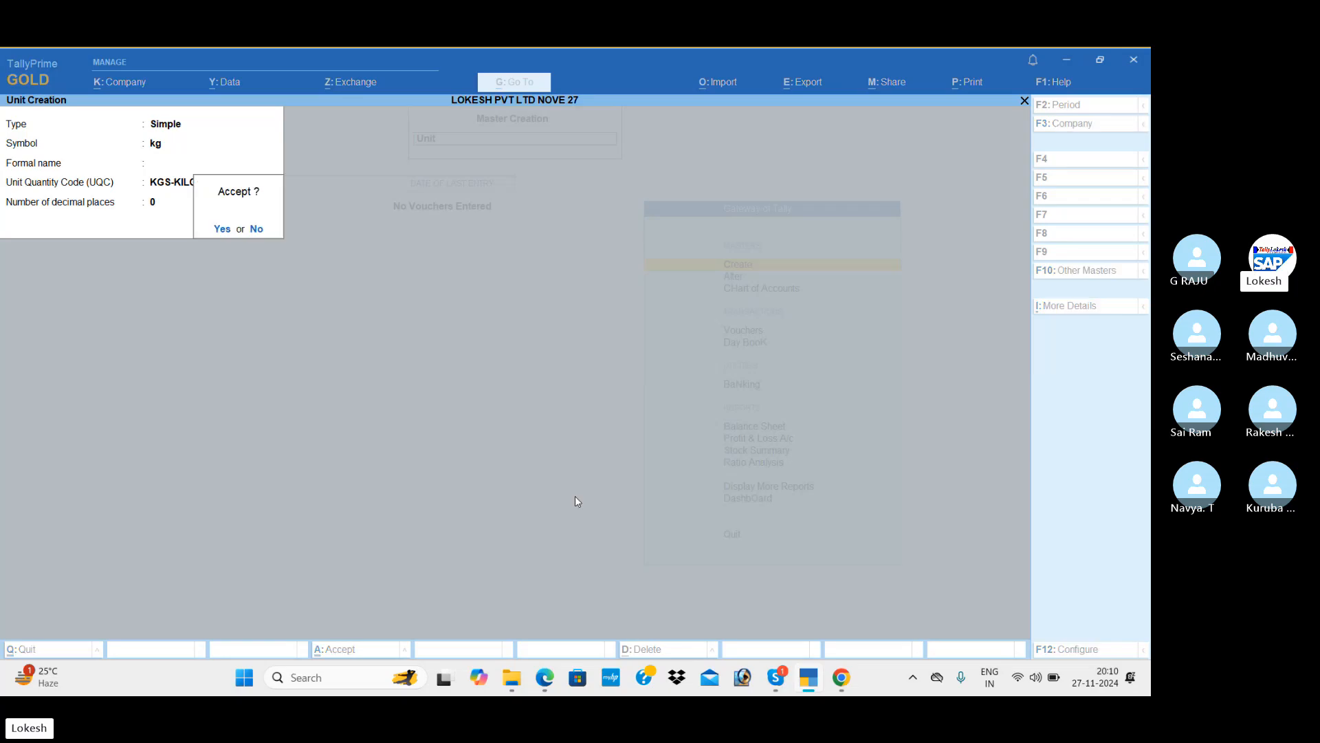
pyautogui.press('Return')
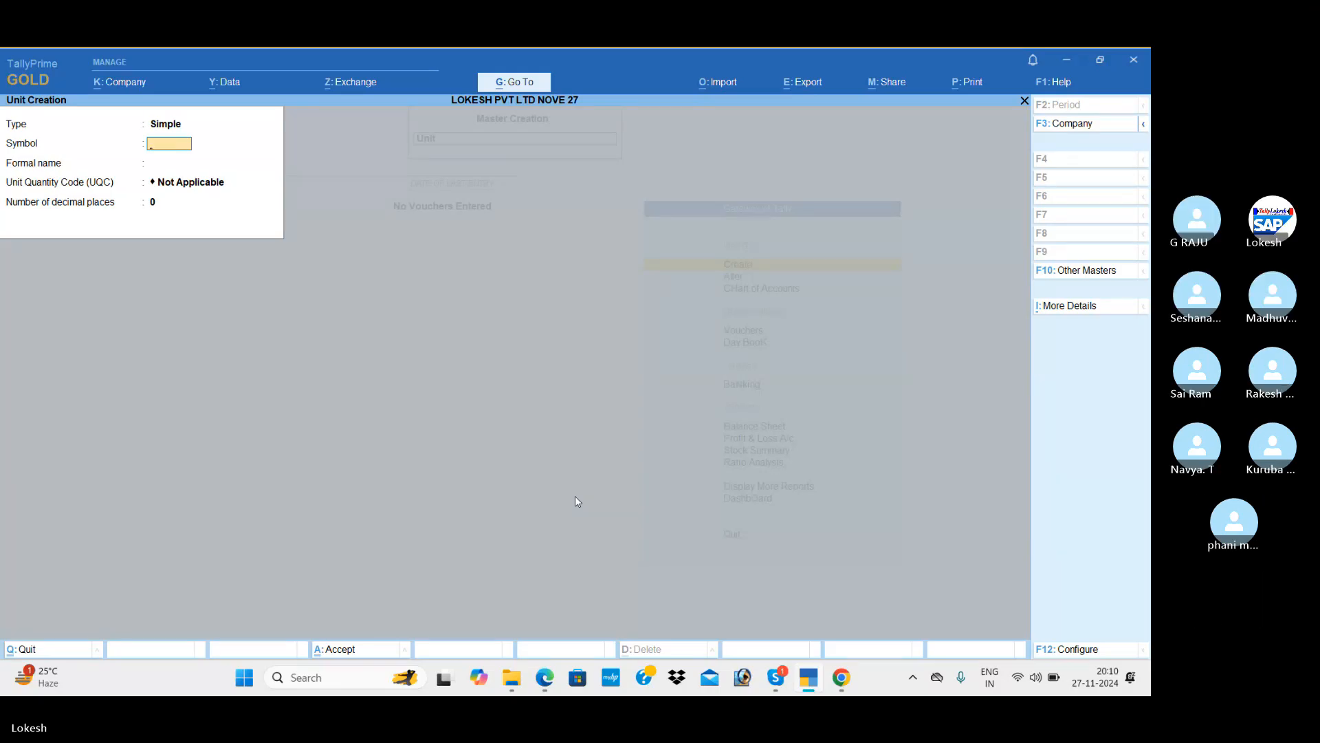
# Quit Unit Creation and start a new Stock Item from the List of Masters.
pyautogui.press('Escape')
pyautogui.press('y')
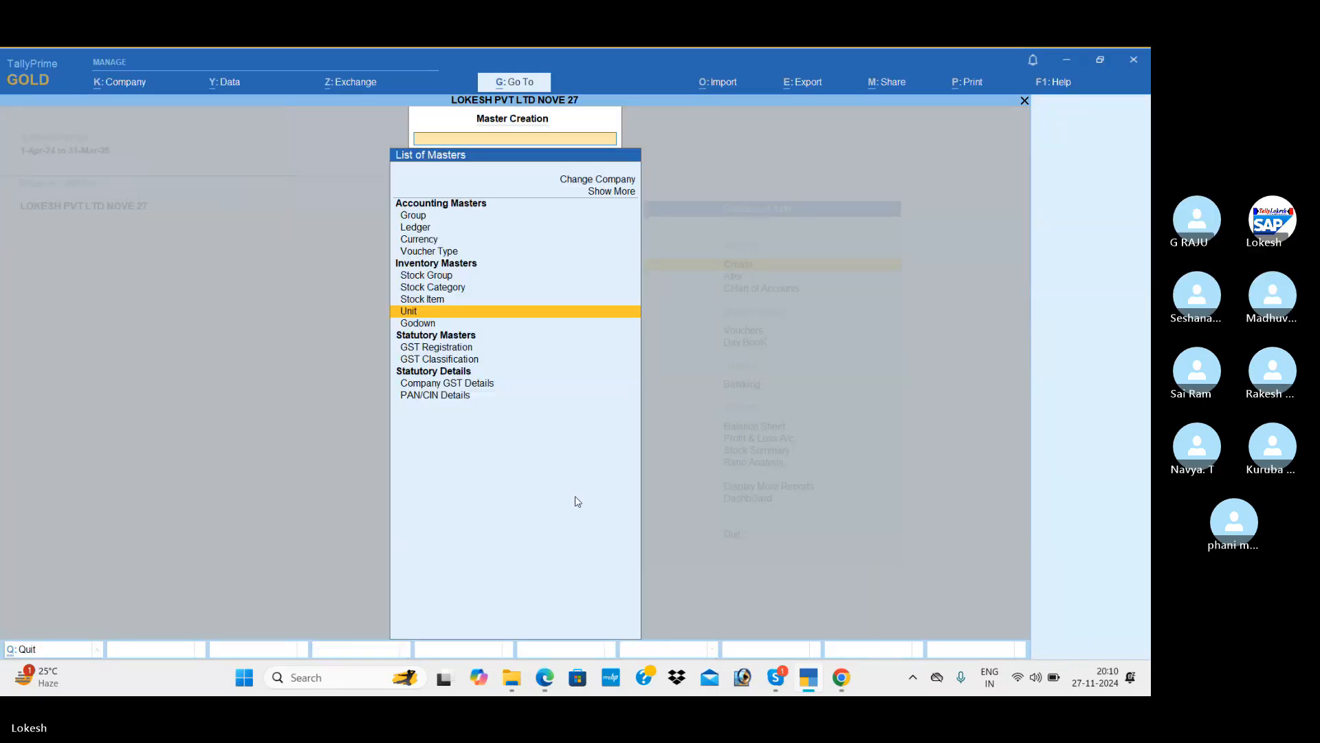
pyautogui.press('Up')
pyautogui.press('Return')
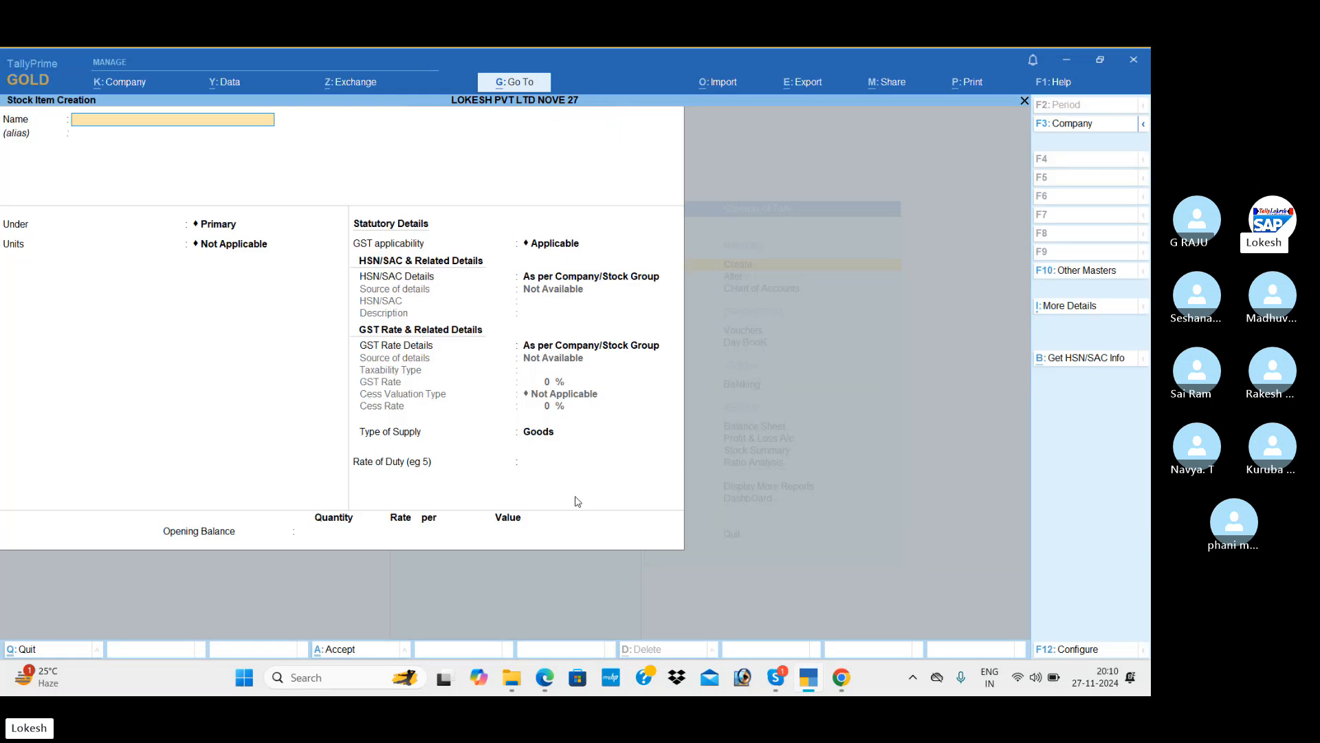
pyautogui.hotkey('alt', 'Tab')
pyautogui.hotkey('alt', 'Tab')
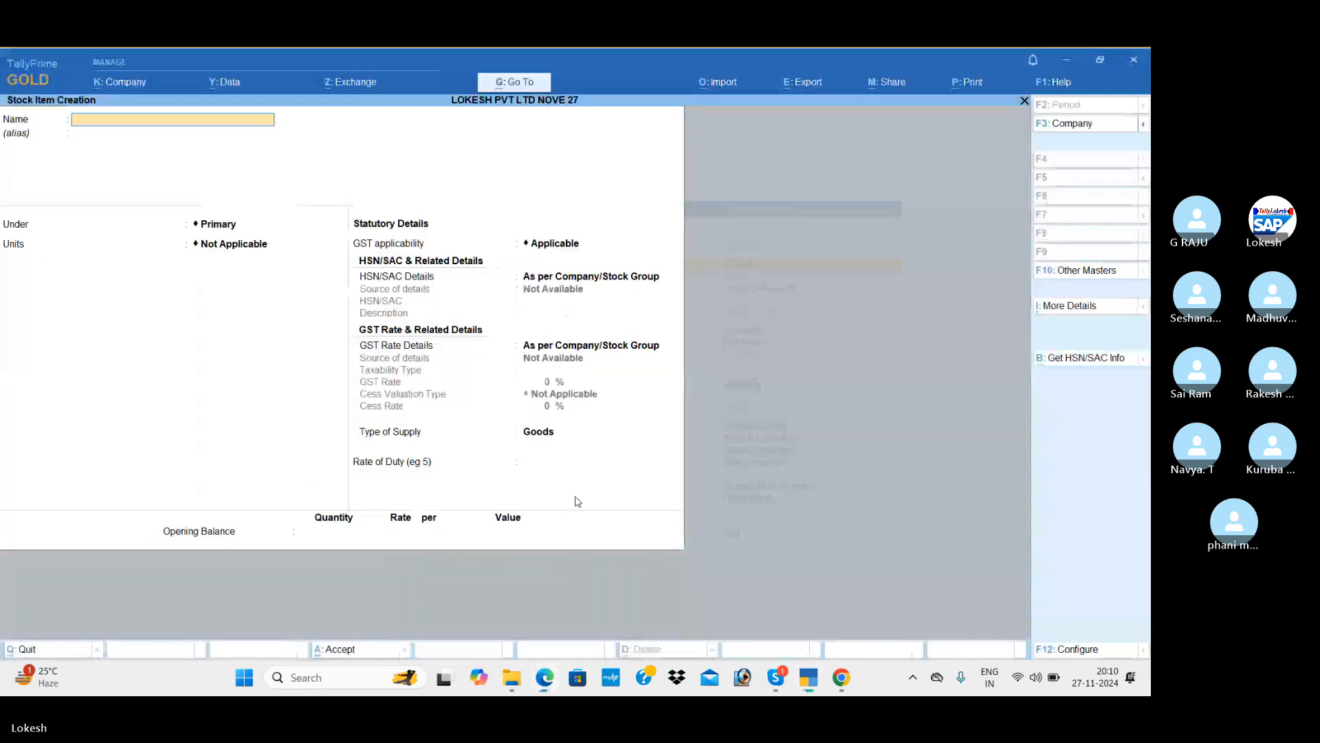
# Name the stock item Boost and set its unit to bt with no alternate unit.
pyautogui.write('Boost')
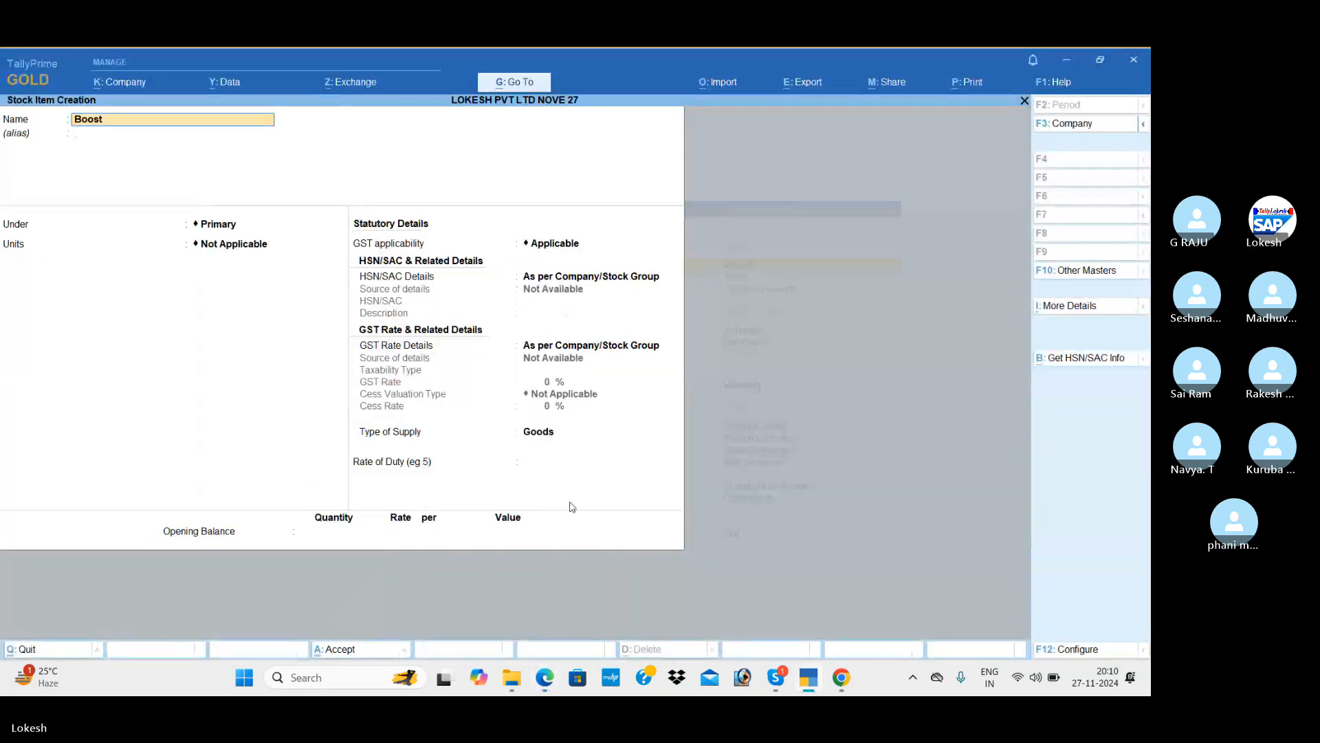
pyautogui.press('Return')
pyautogui.press('Return')
pyautogui.press('Return')
pyautogui.hotkey('alt', 'Tab')
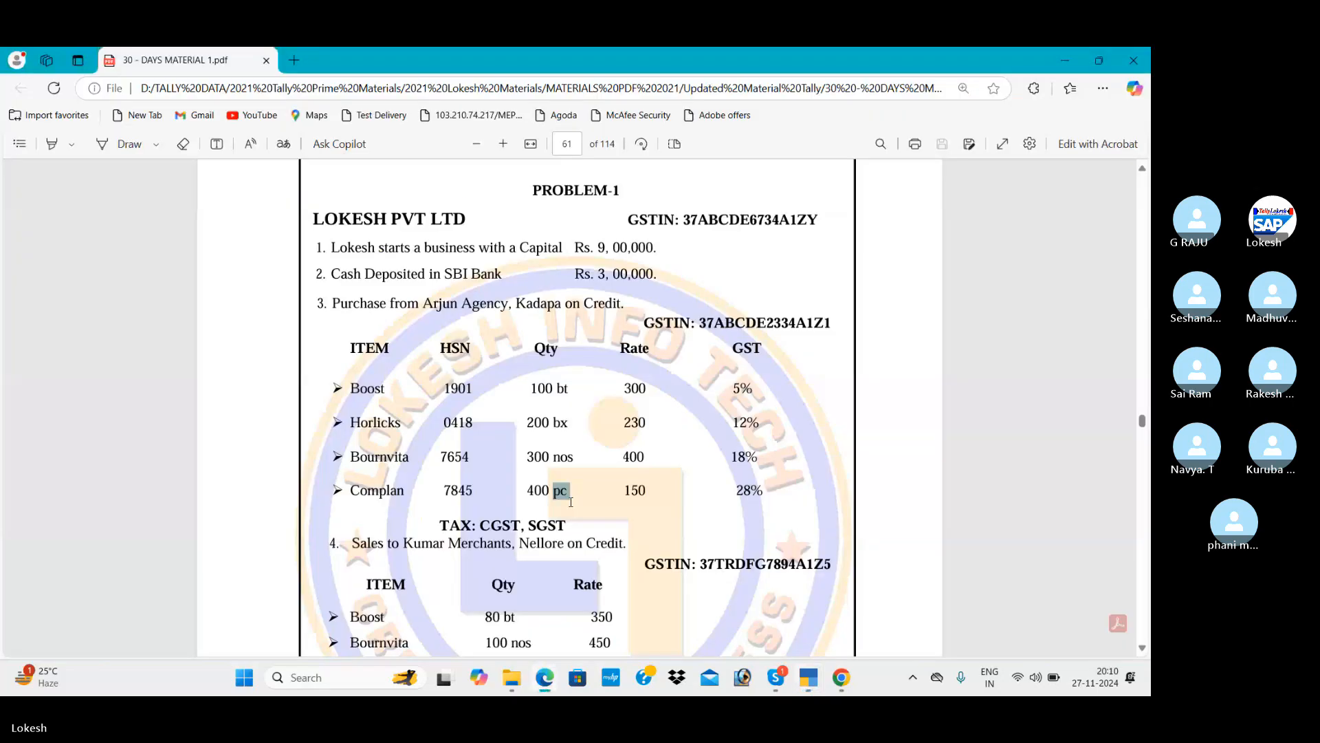
pyautogui.hotkey('alt', 'Tab')
pyautogui.press('Down')
pyautogui.press('Down')
pyautogui.press('Return')
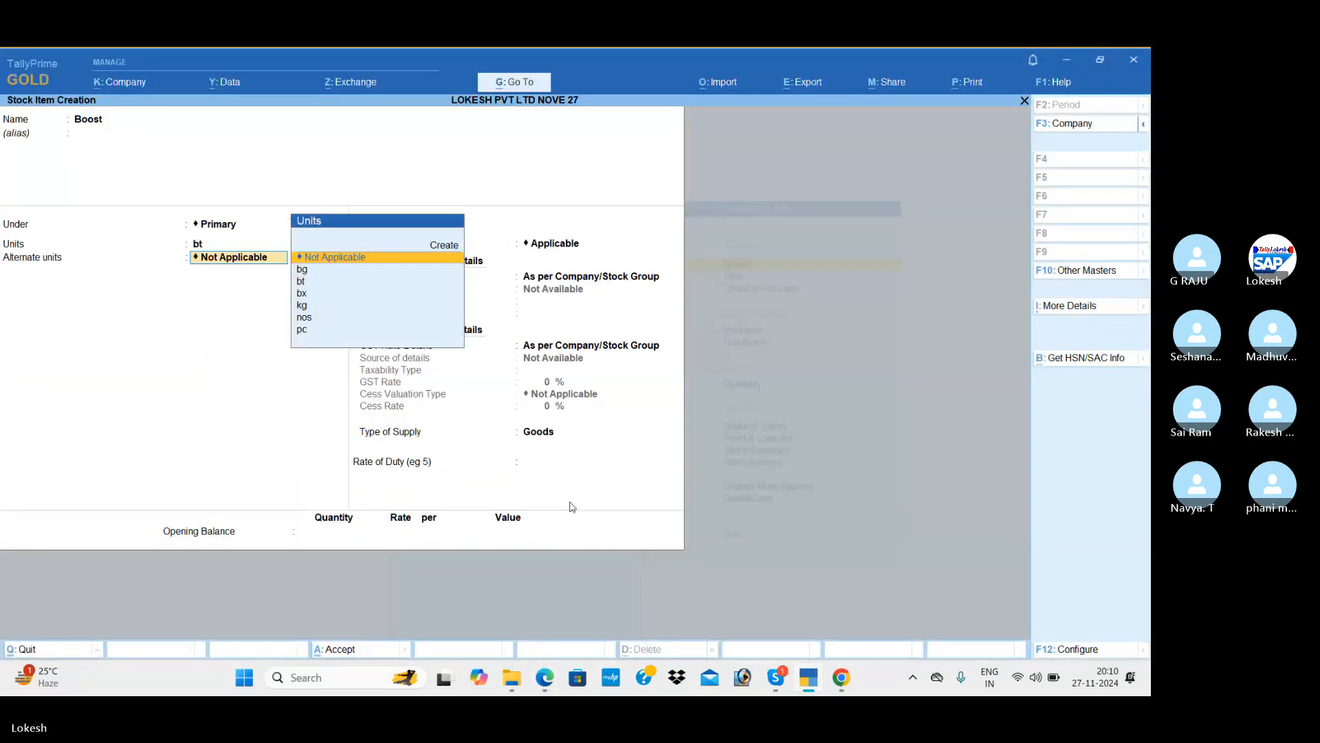
pyautogui.press('Return')
pyautogui.press('Return')
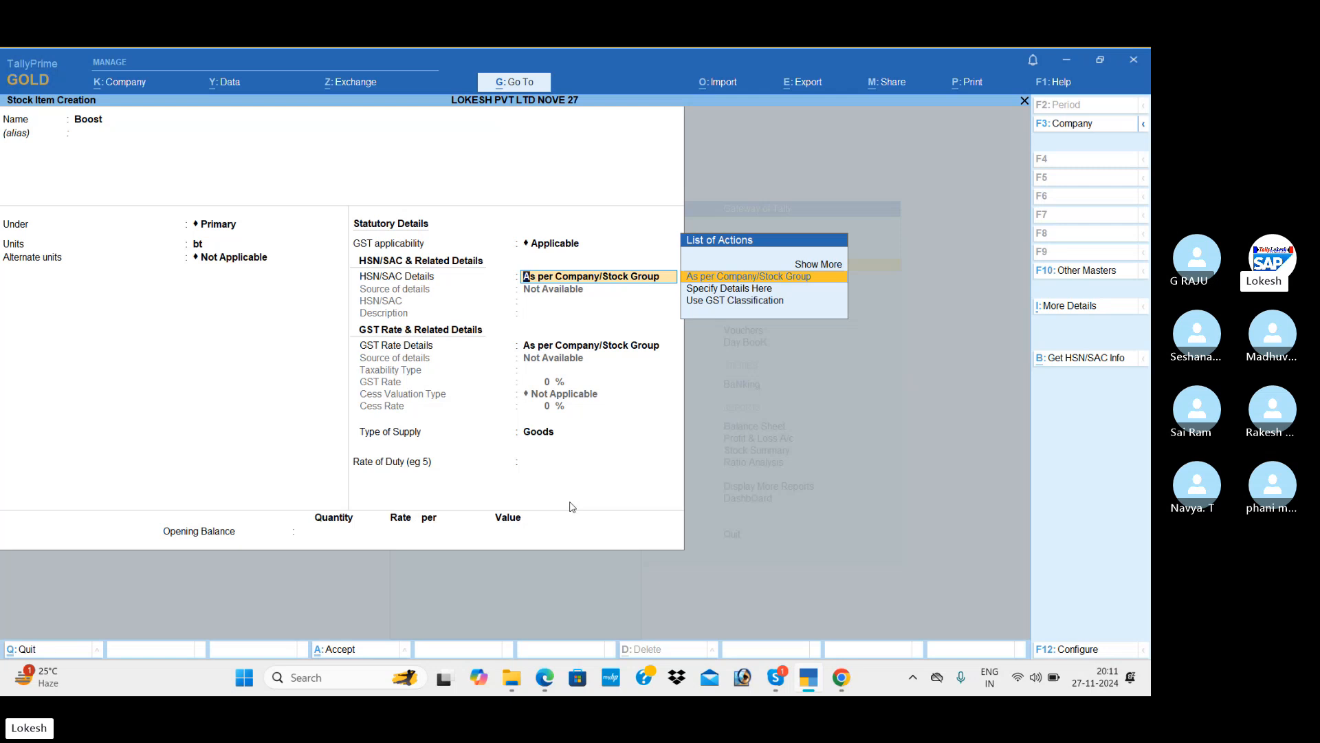
# Set Boost's HSN/SAC Details to Specify Details Here.
pyautogui.press('Down')
pyautogui.press('Return')
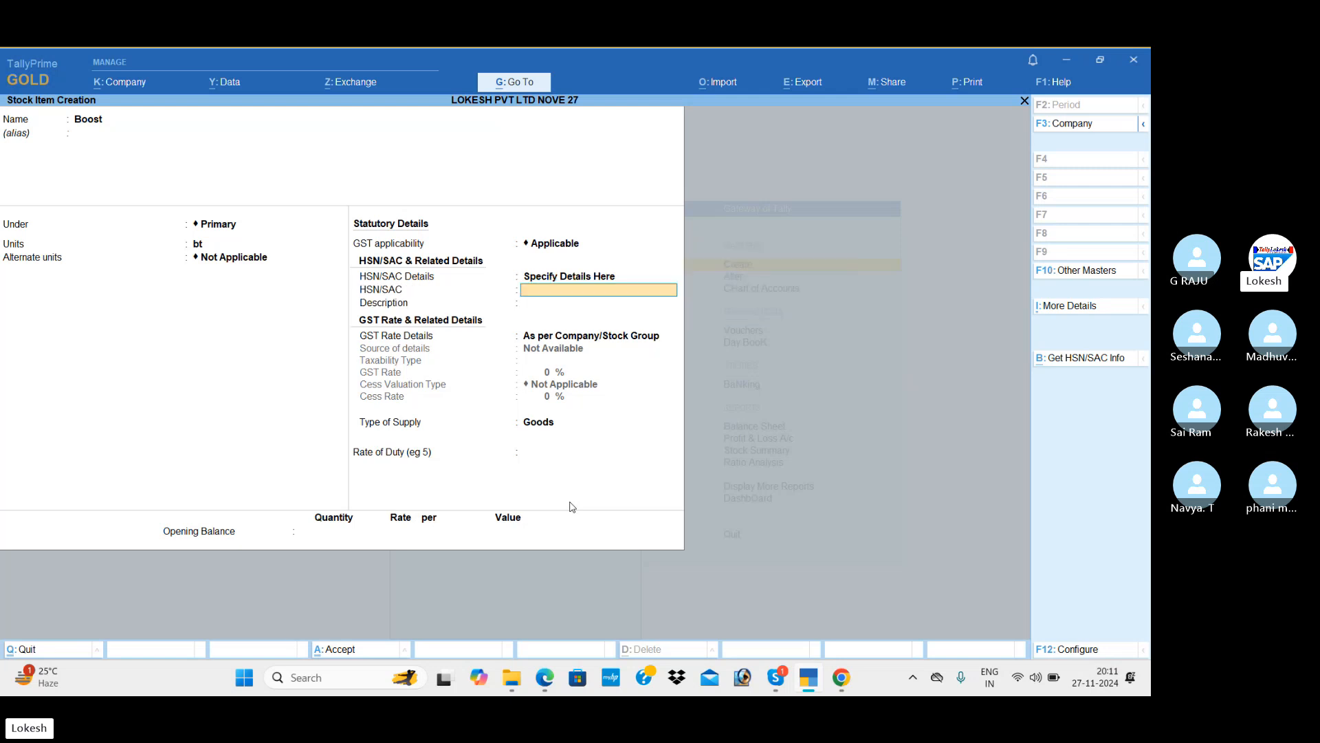
pyautogui.press('BackSpace')
pyautogui.press('Down')
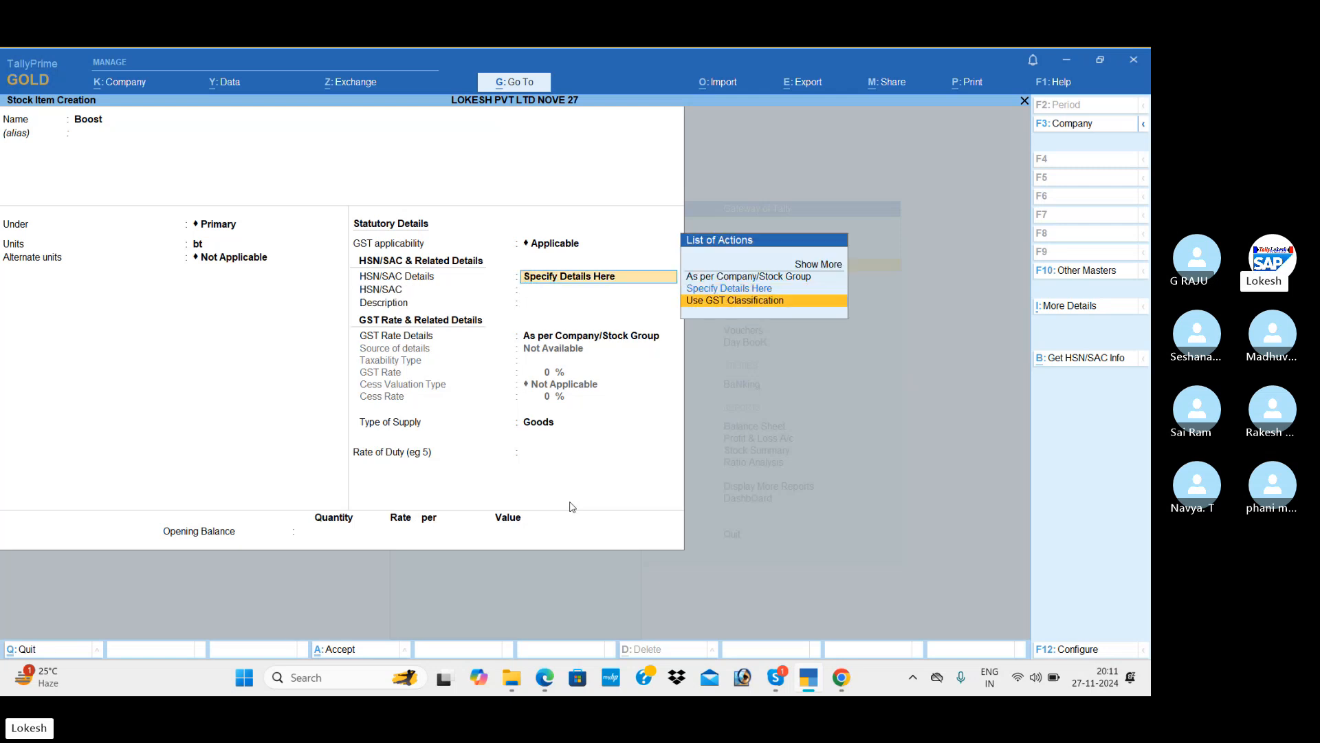
pyautogui.press('Return')
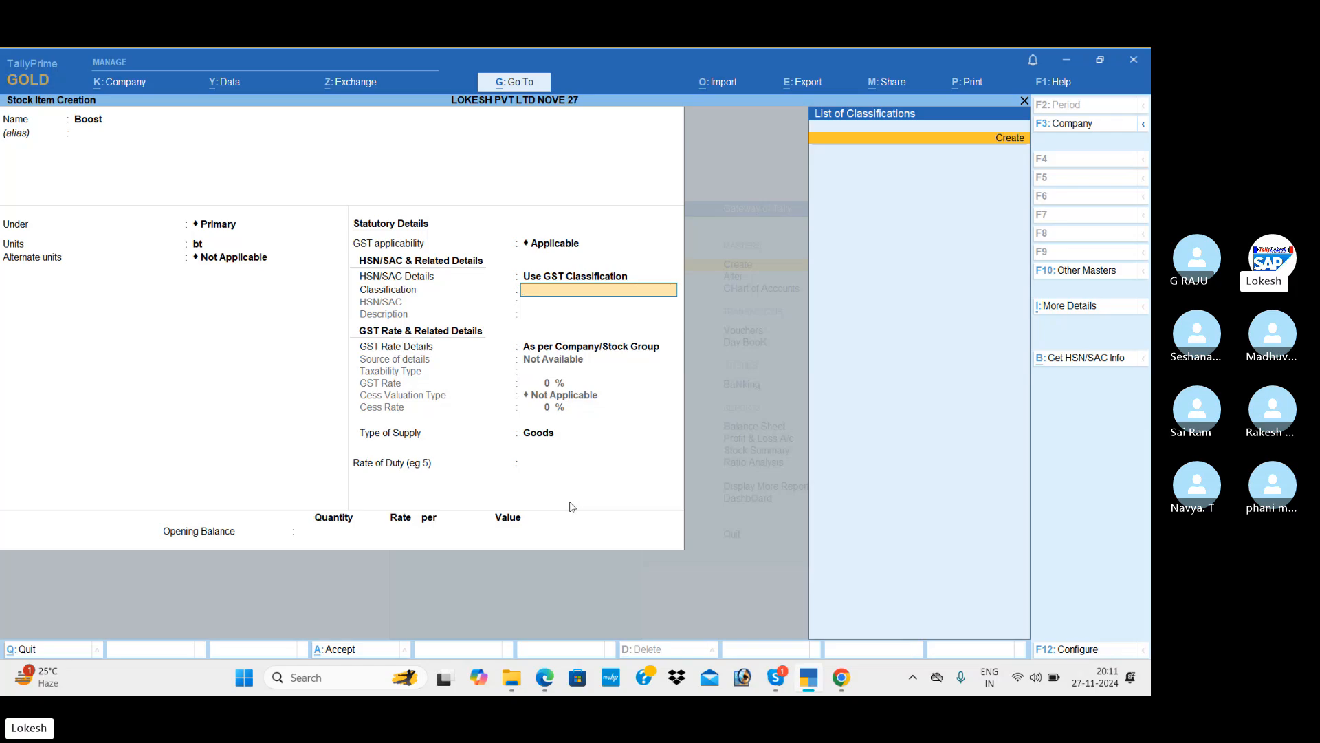
pyautogui.press('BackSpace')
pyautogui.press('Up')
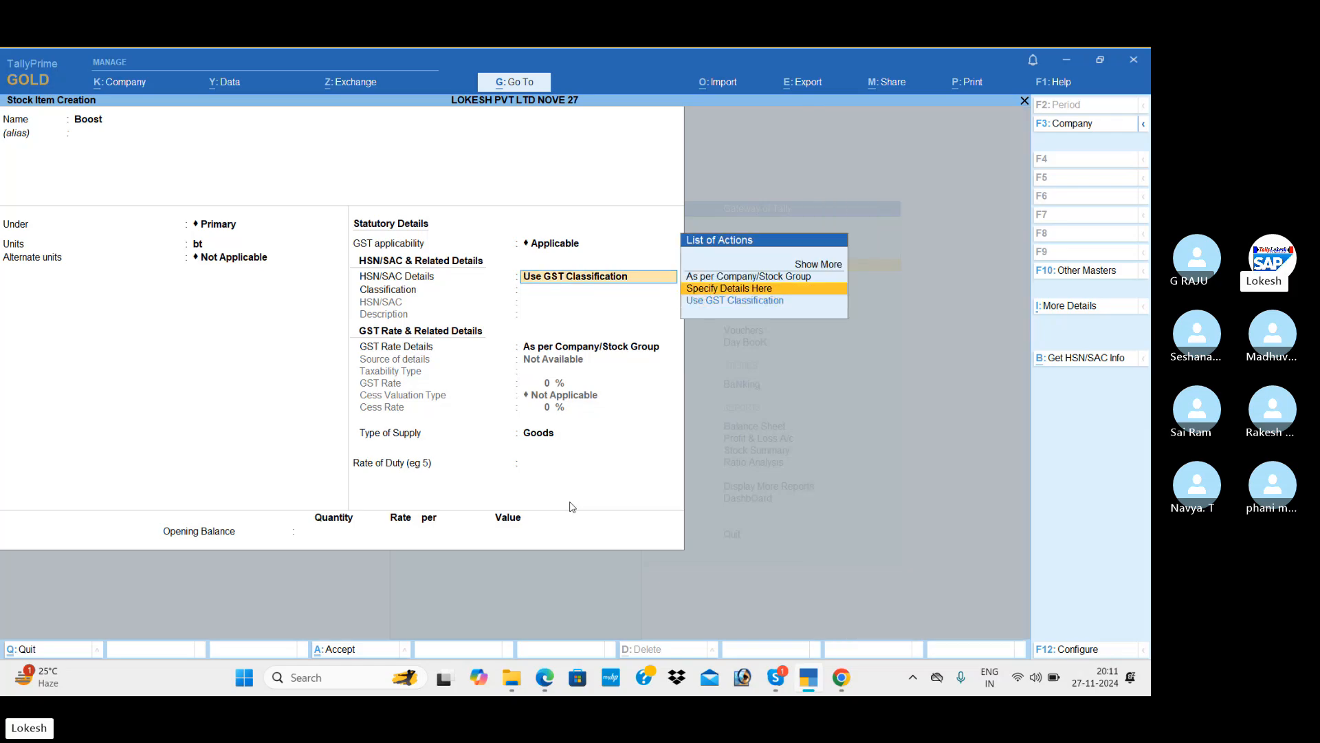
pyautogui.press('Return')
# Enter HSN/SAC code 1901 with description Boost.
pyautogui.press('alt')
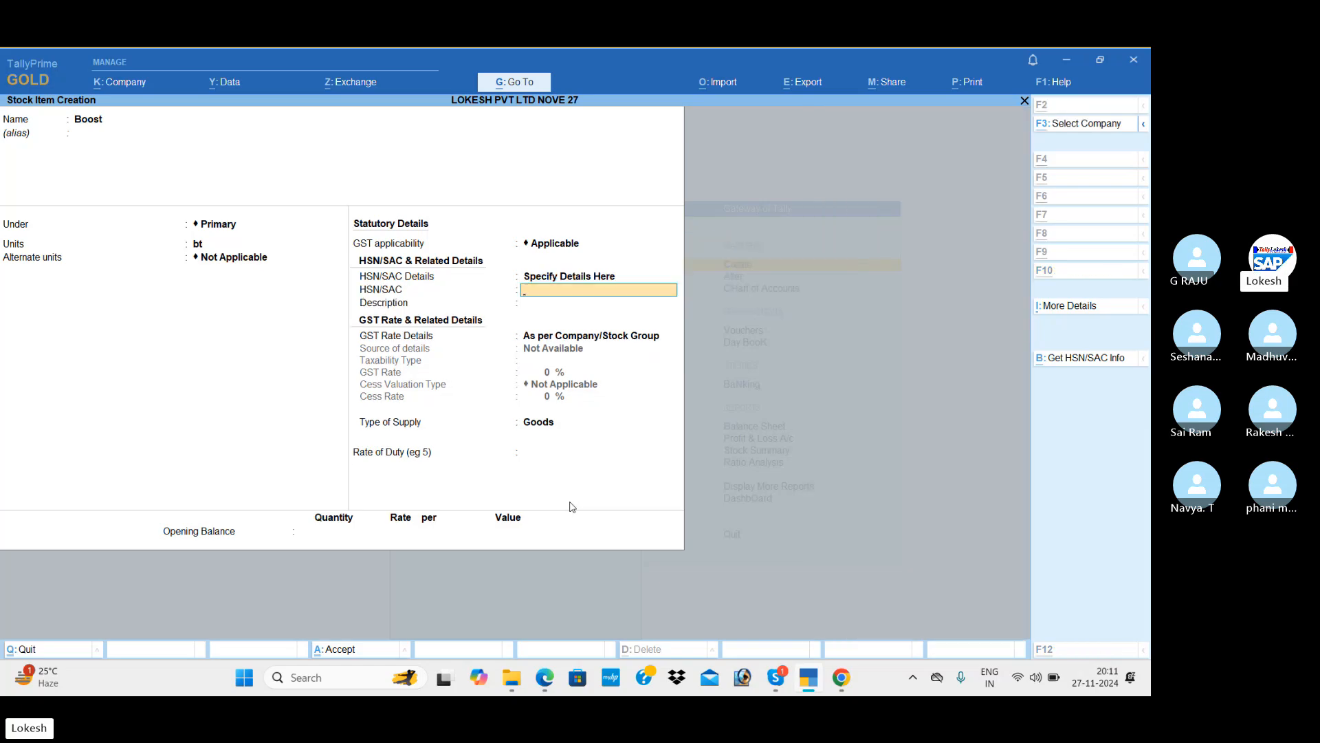
pyautogui.hotkey('alt', 'Tab')
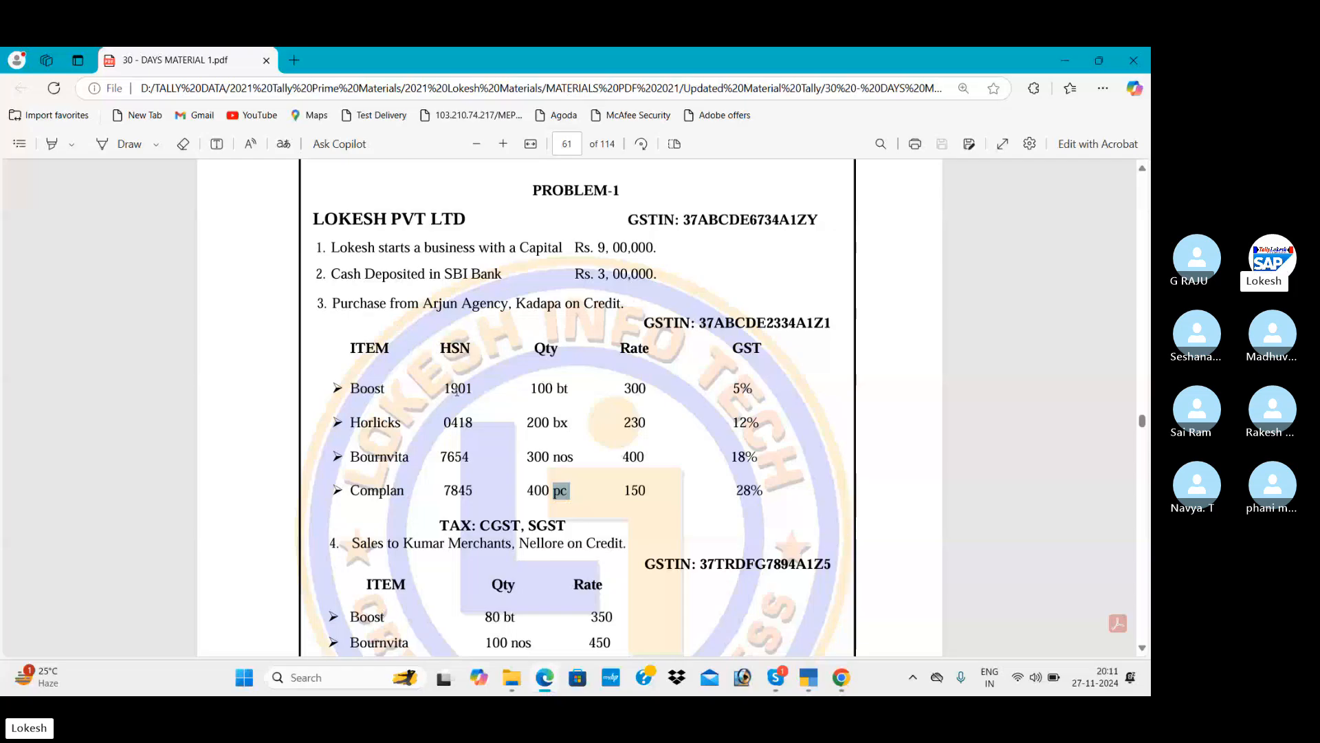
pyautogui.hotkey('alt', 'Tab')
pyautogui.write('1901')
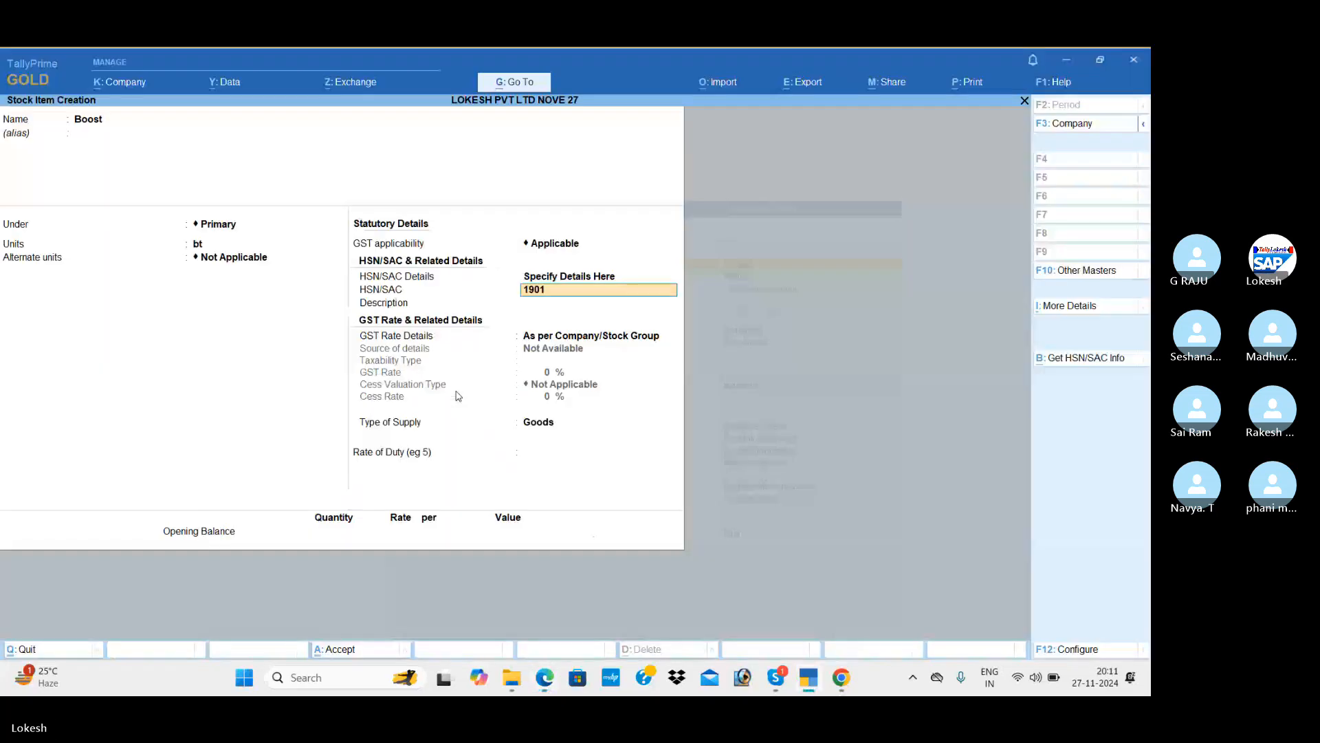
pyautogui.press('Return')
pyautogui.write('Bo')
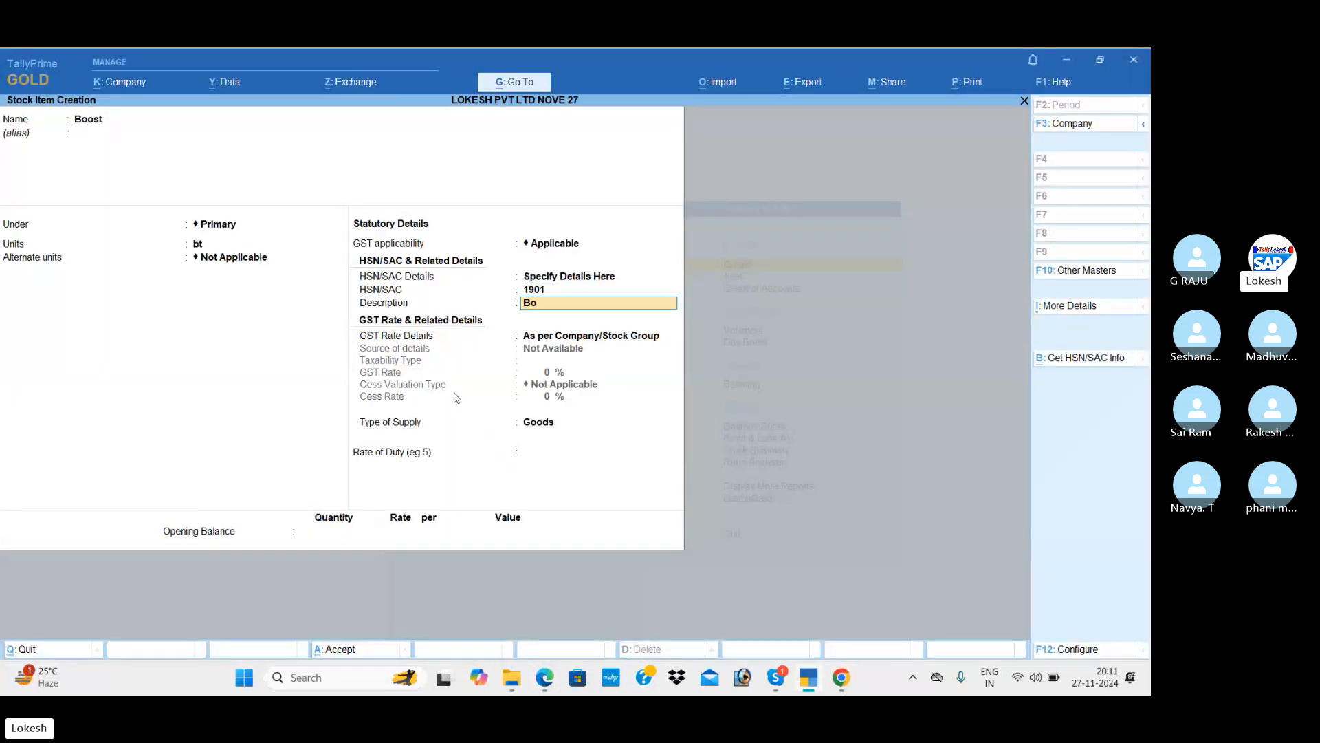
pyautogui.write('ost')
pyautogui.press('Return')
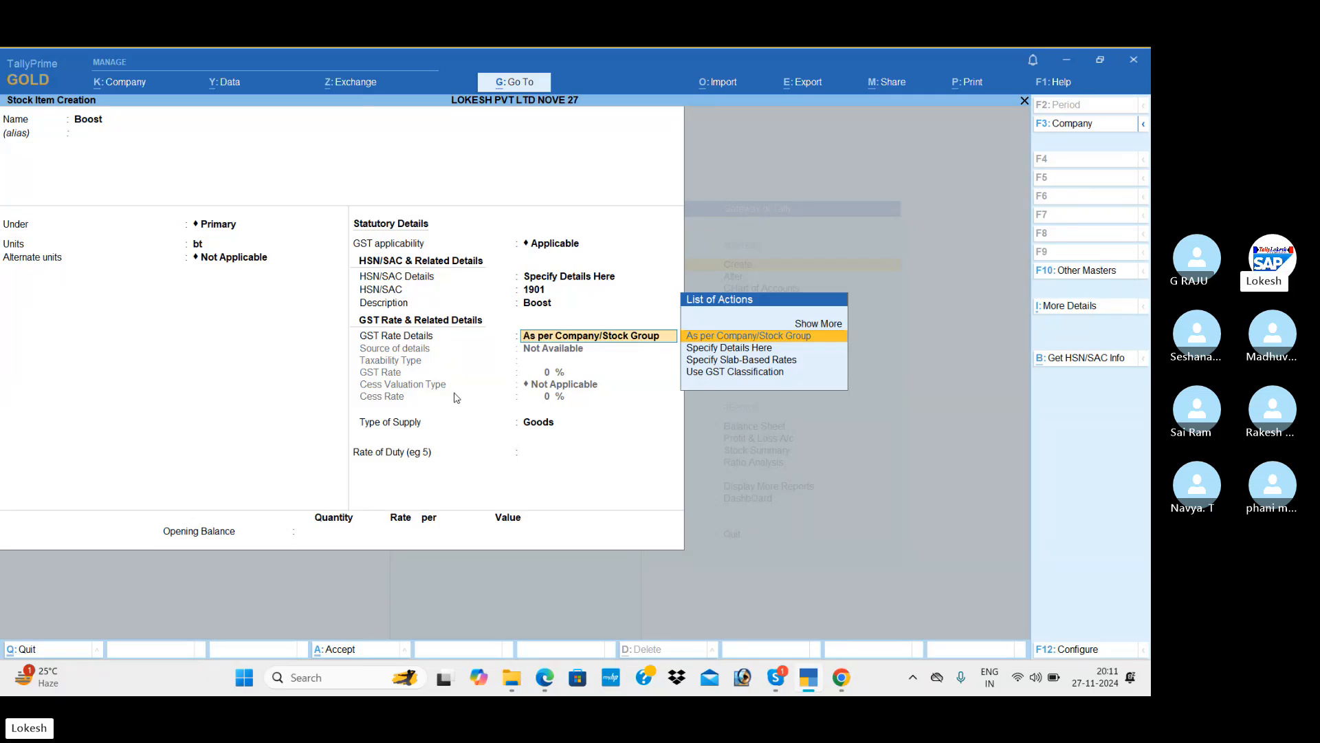
# Set GST Rate Details to Specify Details Here and review the taxability types.
pyautogui.press('Down')
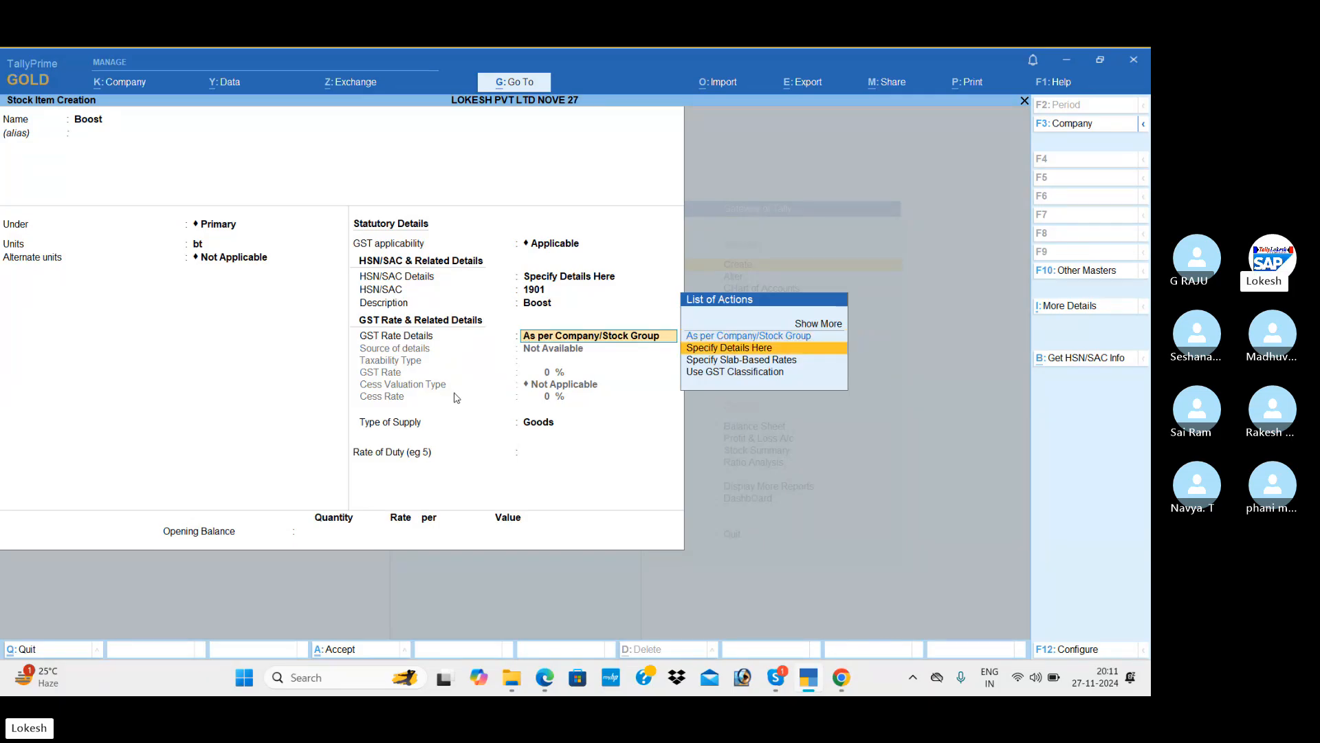
pyautogui.press('Return')
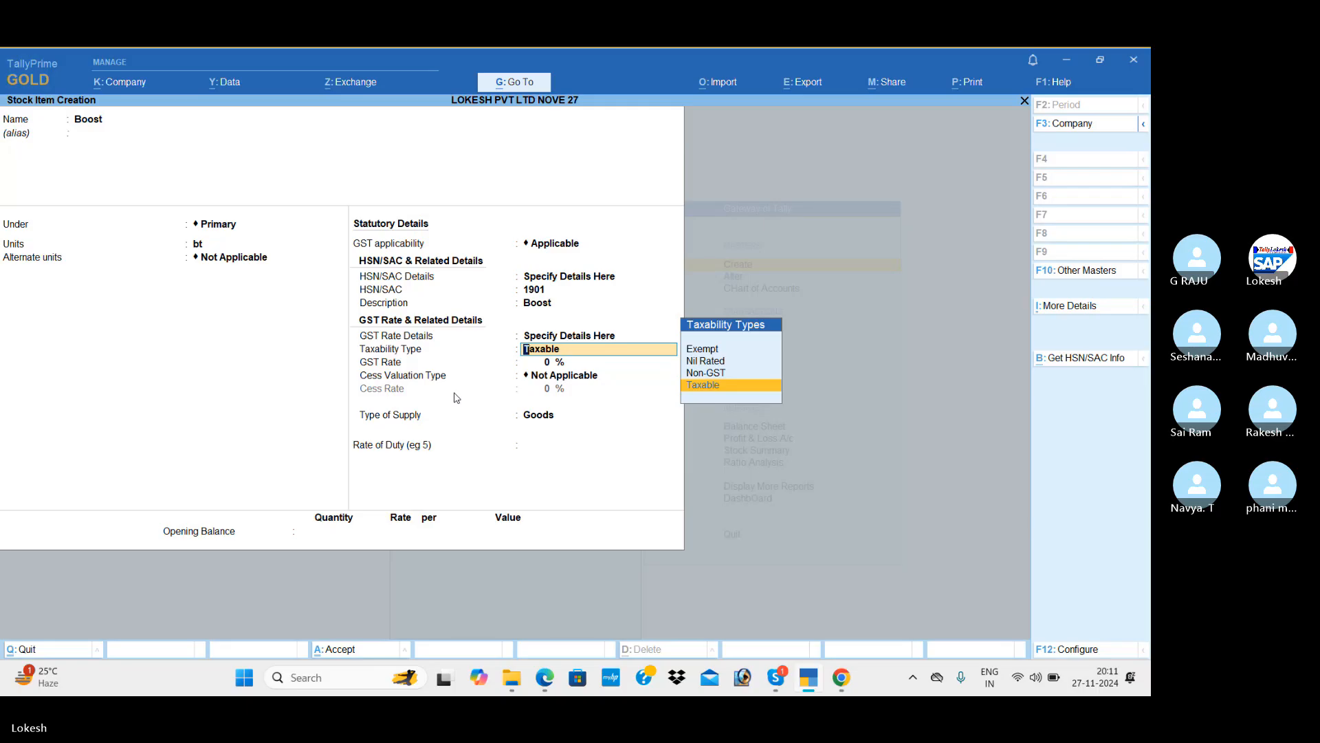
pyautogui.press('Up')
pyautogui.press('Up')
pyautogui.press('Up')
pyautogui.press('Down')
pyautogui.press('Down')
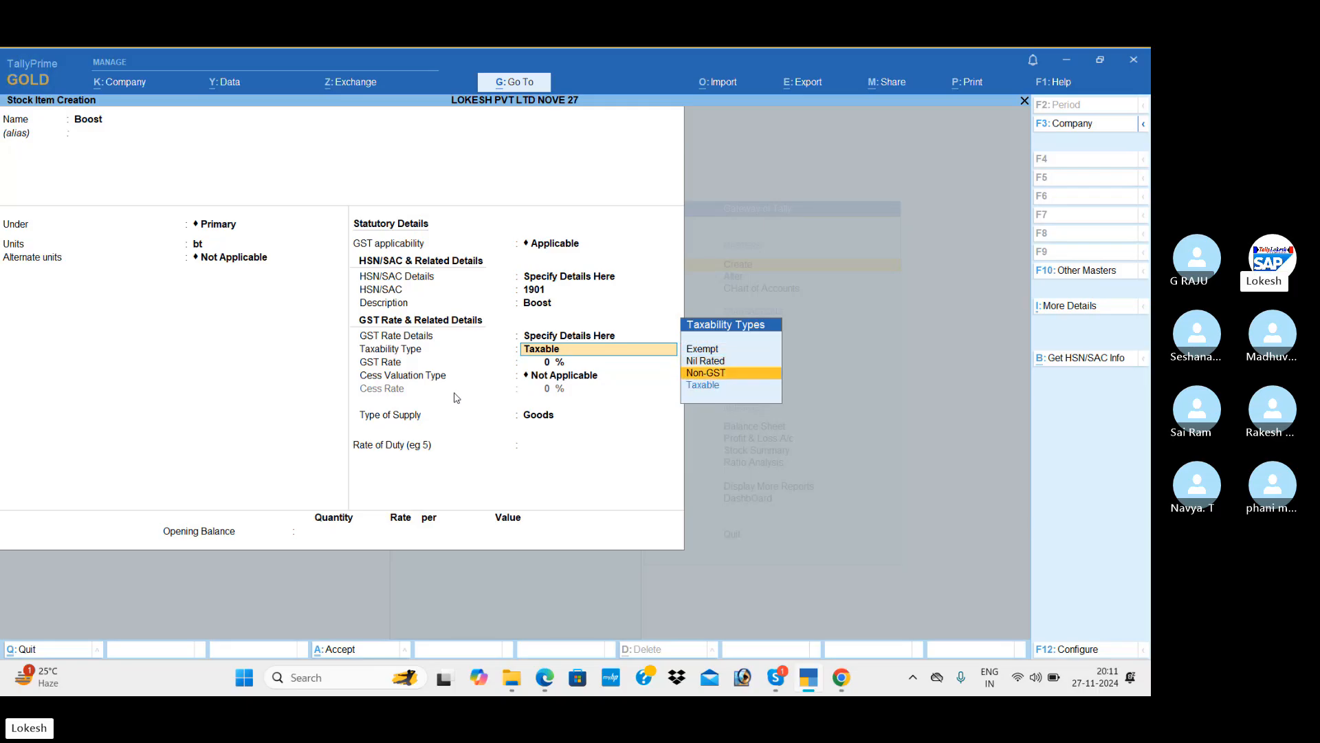
pyautogui.press('Down')
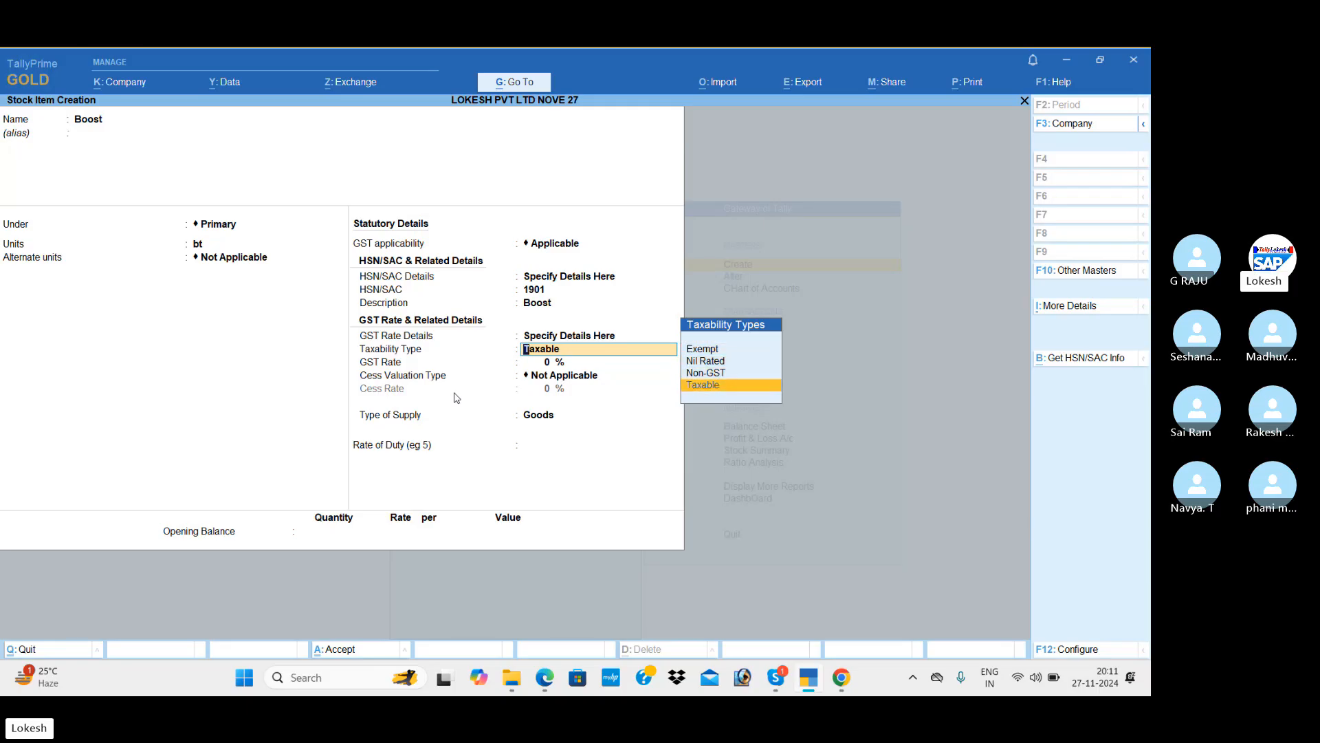
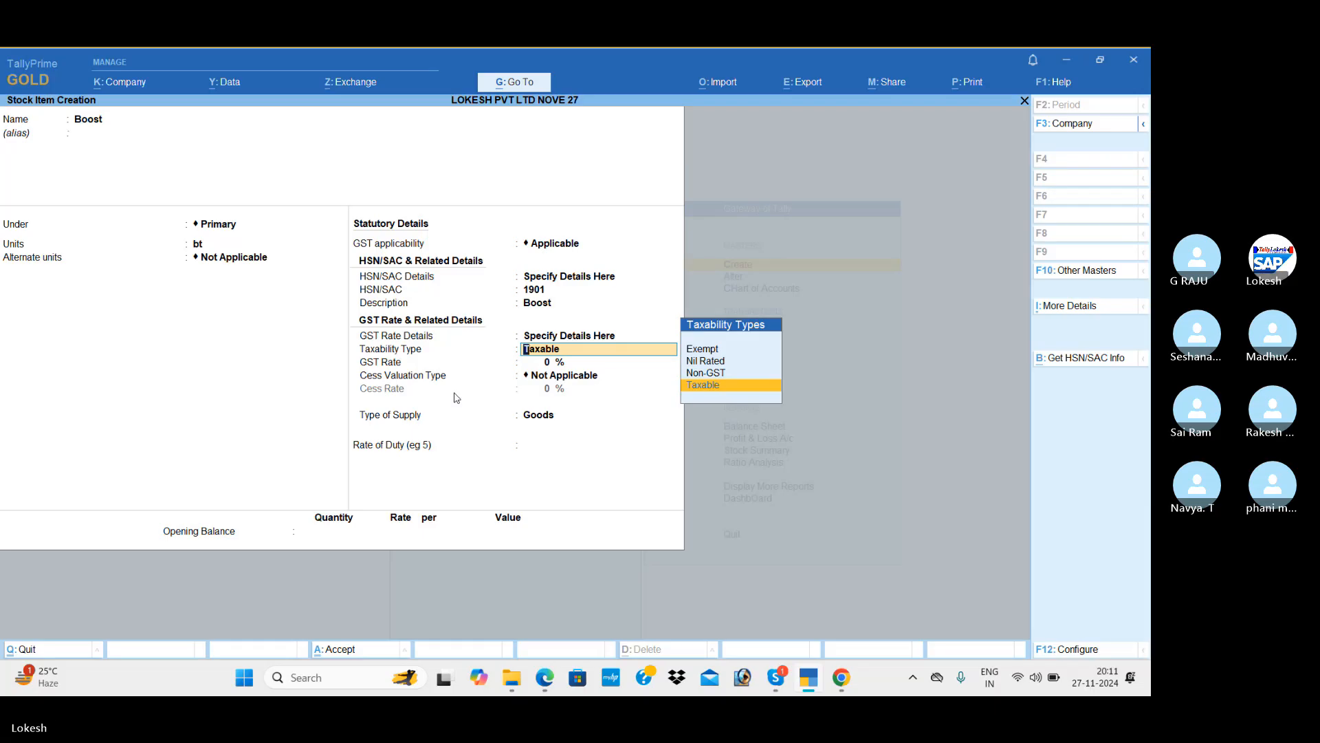
# Make Boost taxable goods at 5% GST with no cess, and save the item.
pyautogui.press('Return')
pyautogui.hotkey('alt', 'Tab')
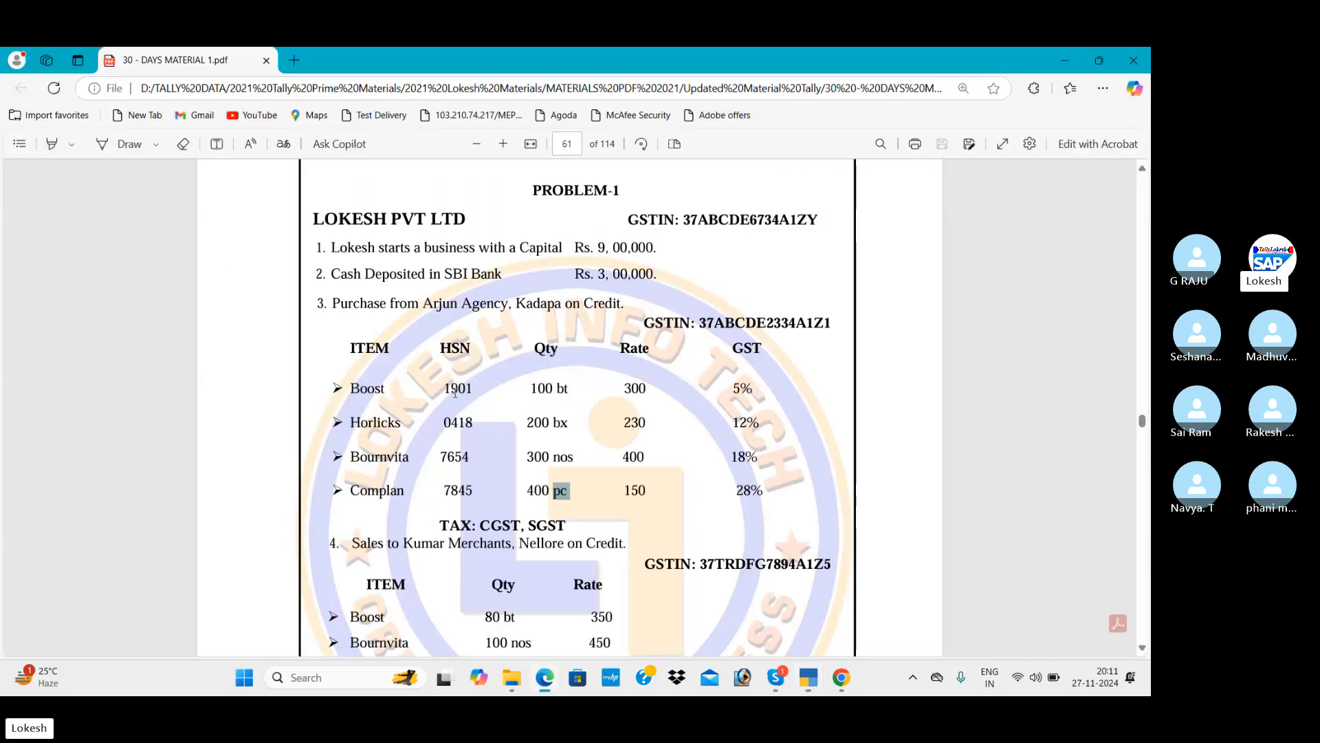
pyautogui.hotkey('alt', 'Tab')
pyautogui.write('5')
pyautogui.press('Return')
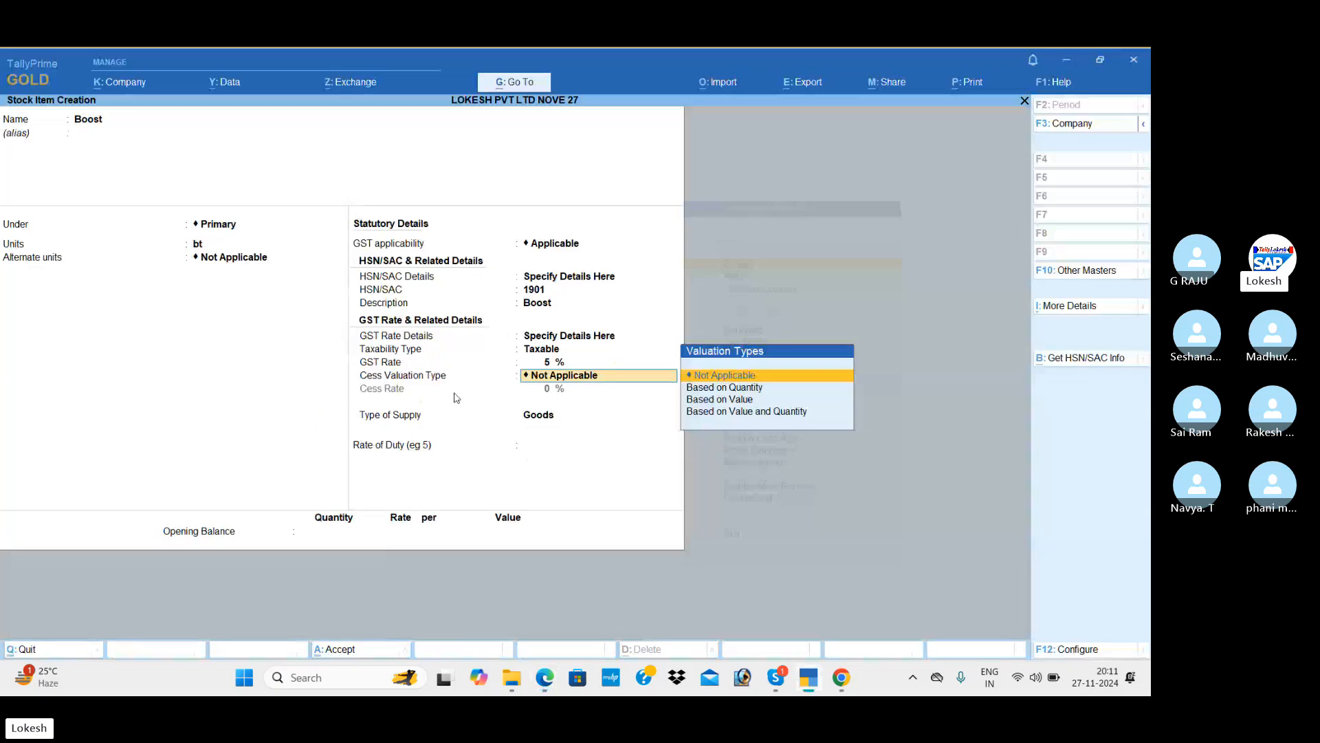
pyautogui.press('Return')
pyautogui.press('Return')
pyautogui.press('Return')
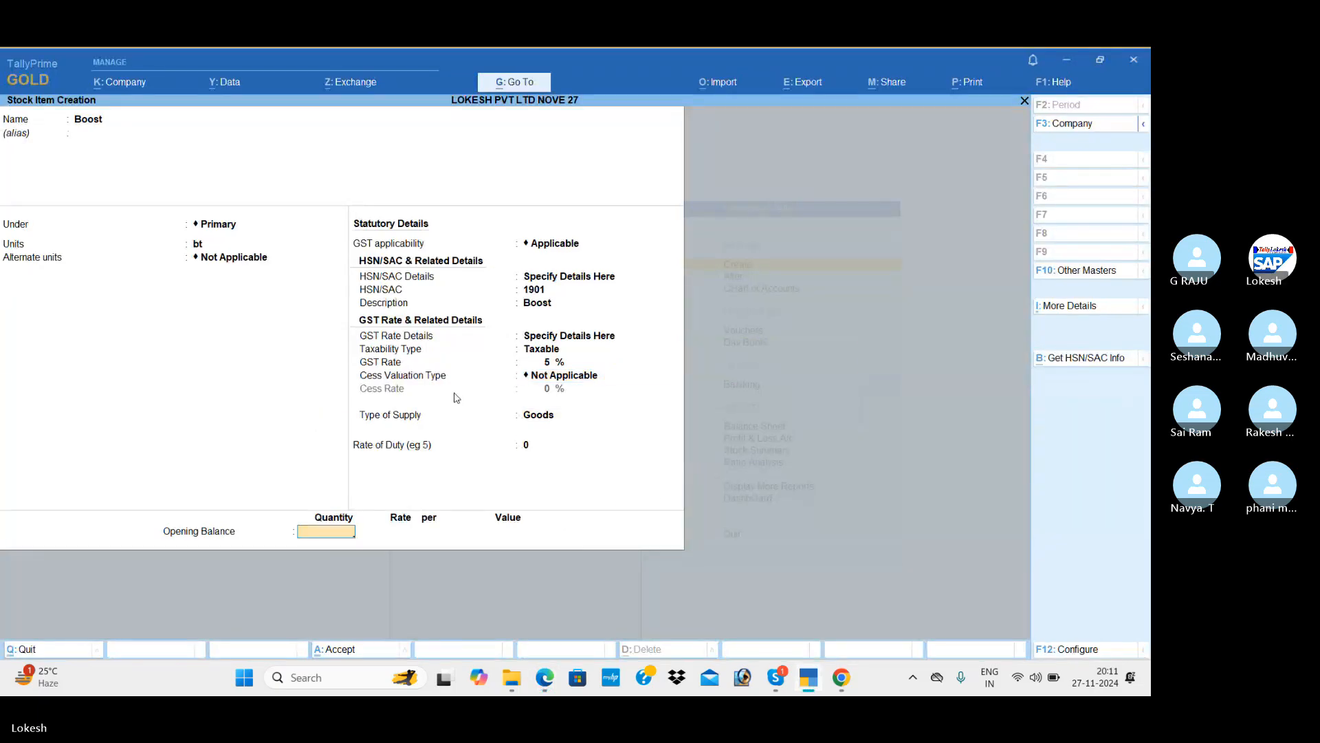
pyautogui.press('Return')
pyautogui.press('Return')
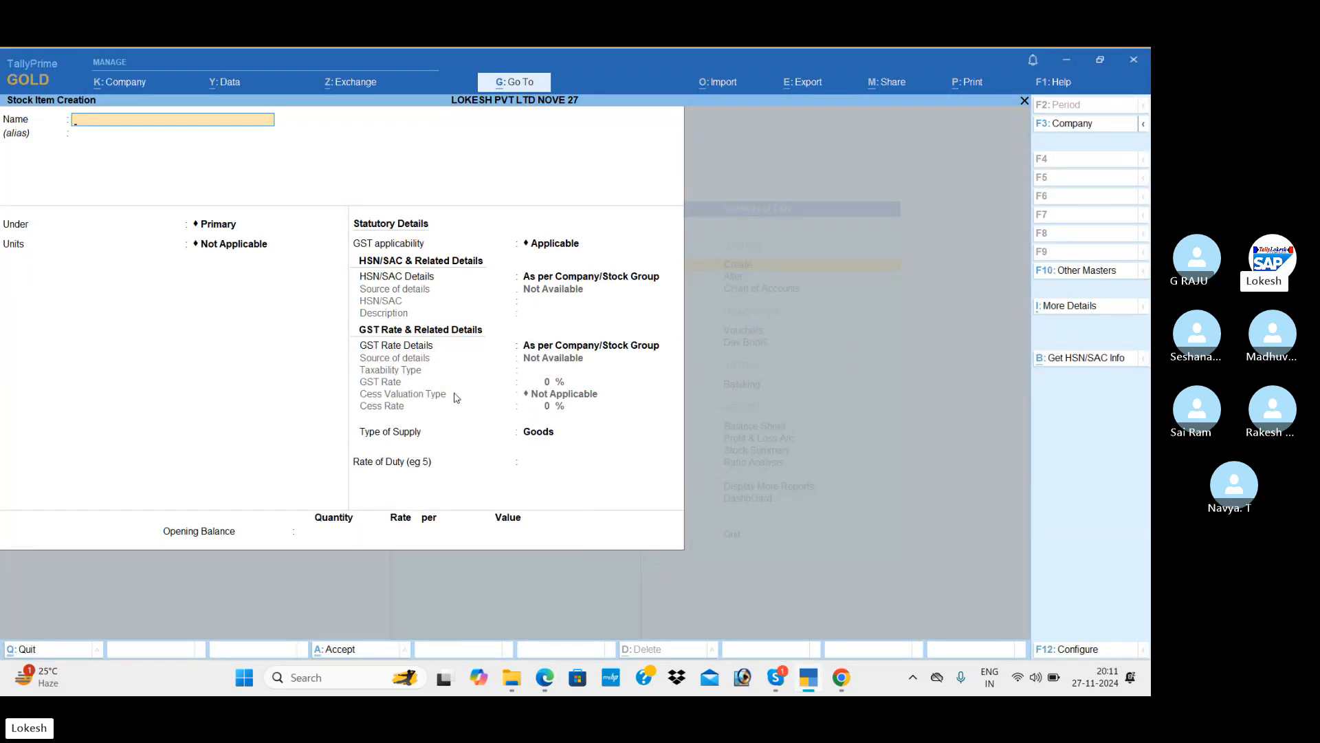
# Name the new stock item Horlicks with bx as its unit.
pyautogui.hotkey('alt', 'Tab')
pyautogui.hotkey('alt', 'Tab')
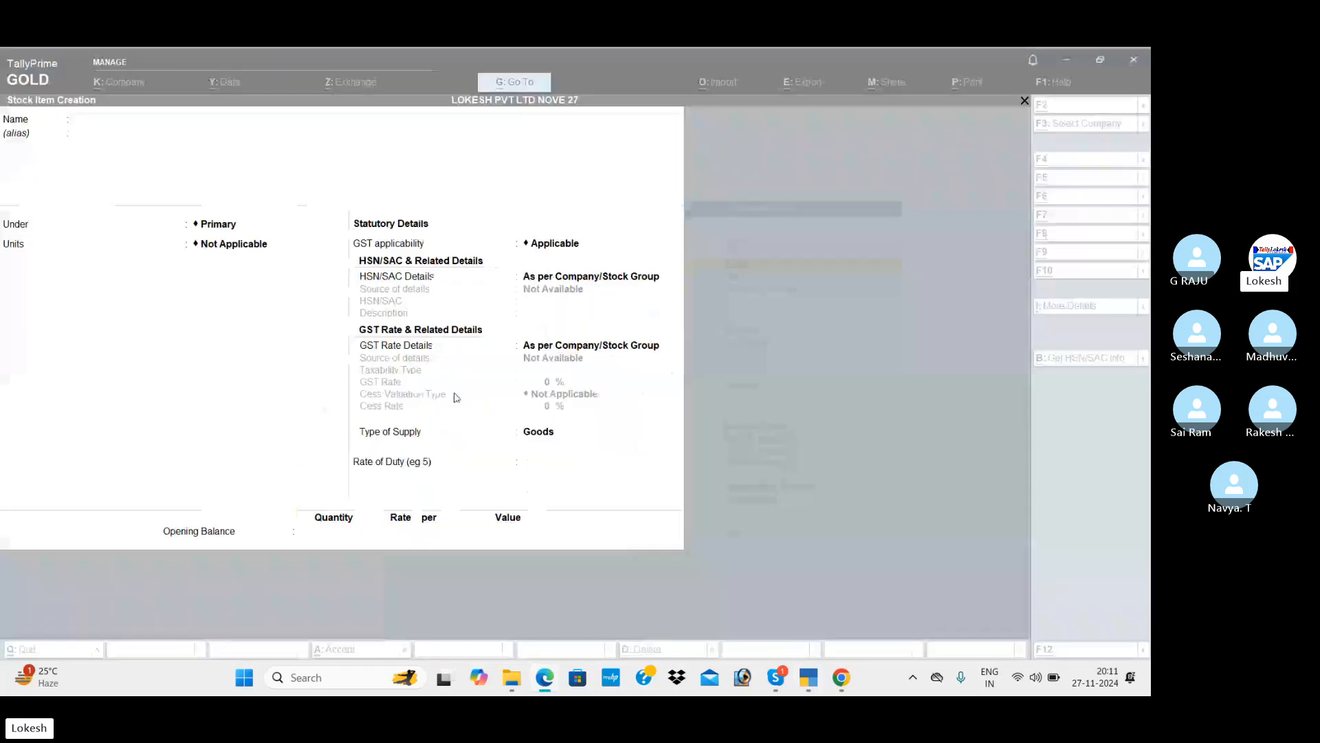
pyautogui.write('Horli')
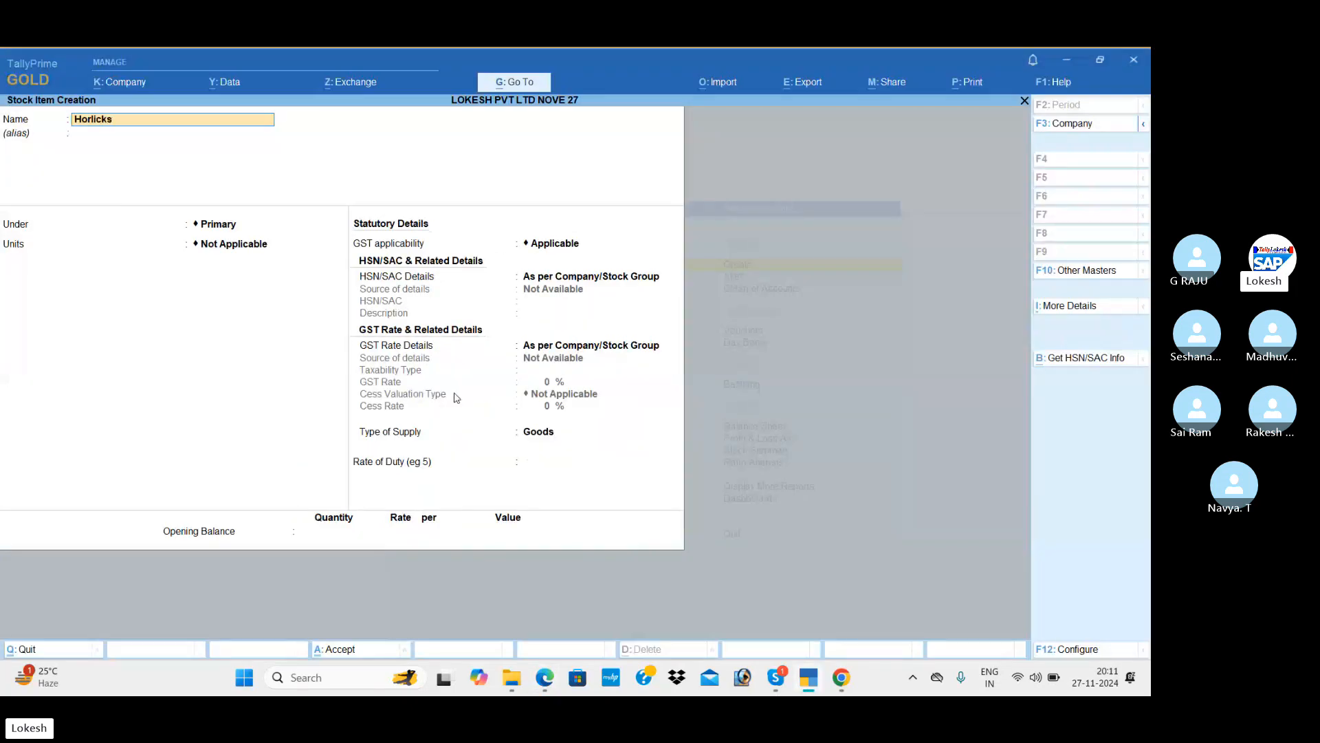
pyautogui.write('cks')
pyautogui.press('Return')
pyautogui.press('Return')
pyautogui.press('Return')
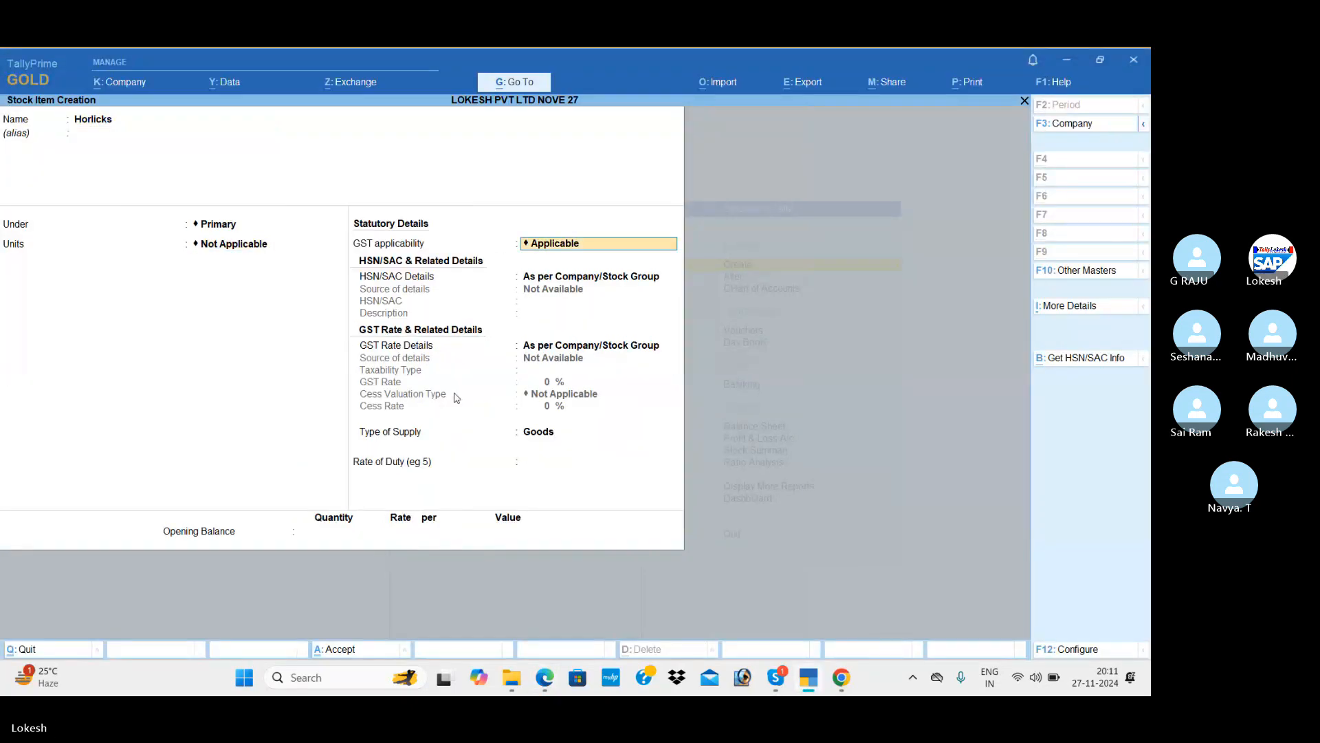
pyautogui.press('BackSpace')
pyautogui.hotkey('alt', 'Tab')
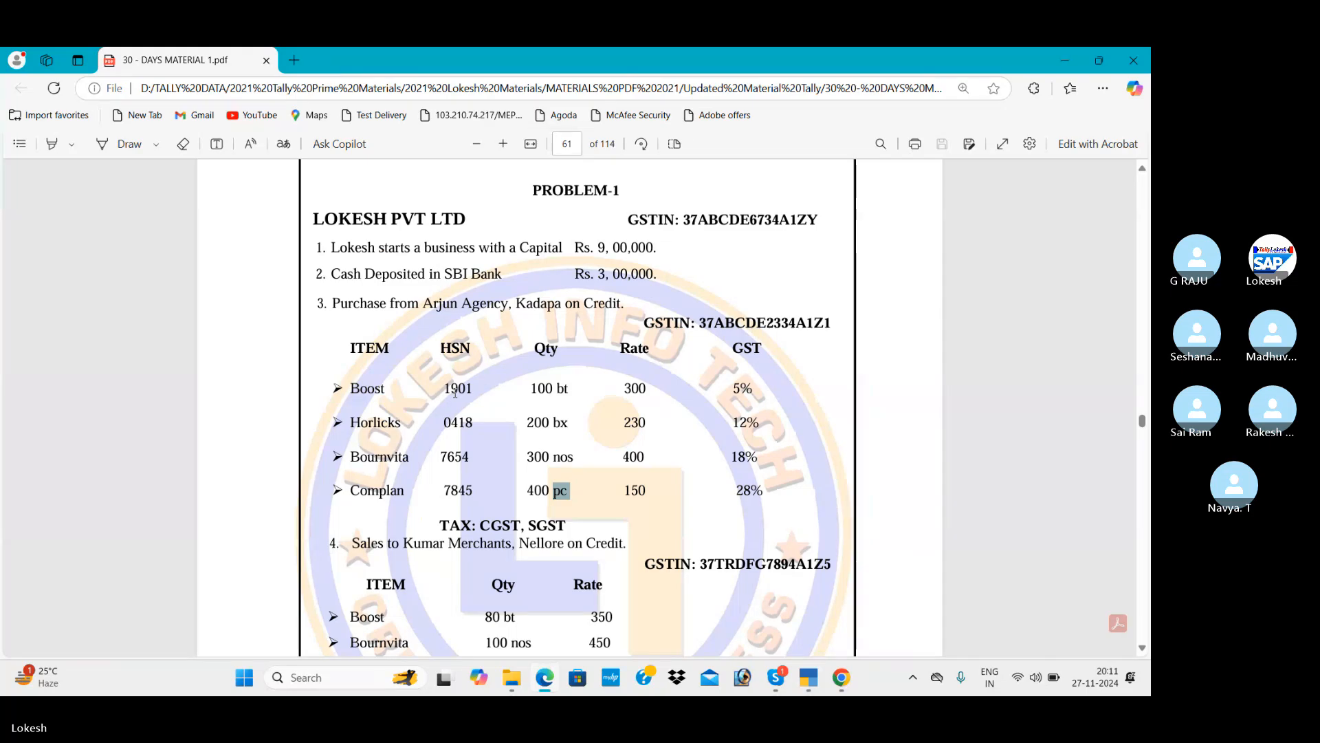
pyautogui.hotkey('alt', 'Tab')
pyautogui.press('Down')
pyautogui.press('Down')
pyautogui.press('Down')
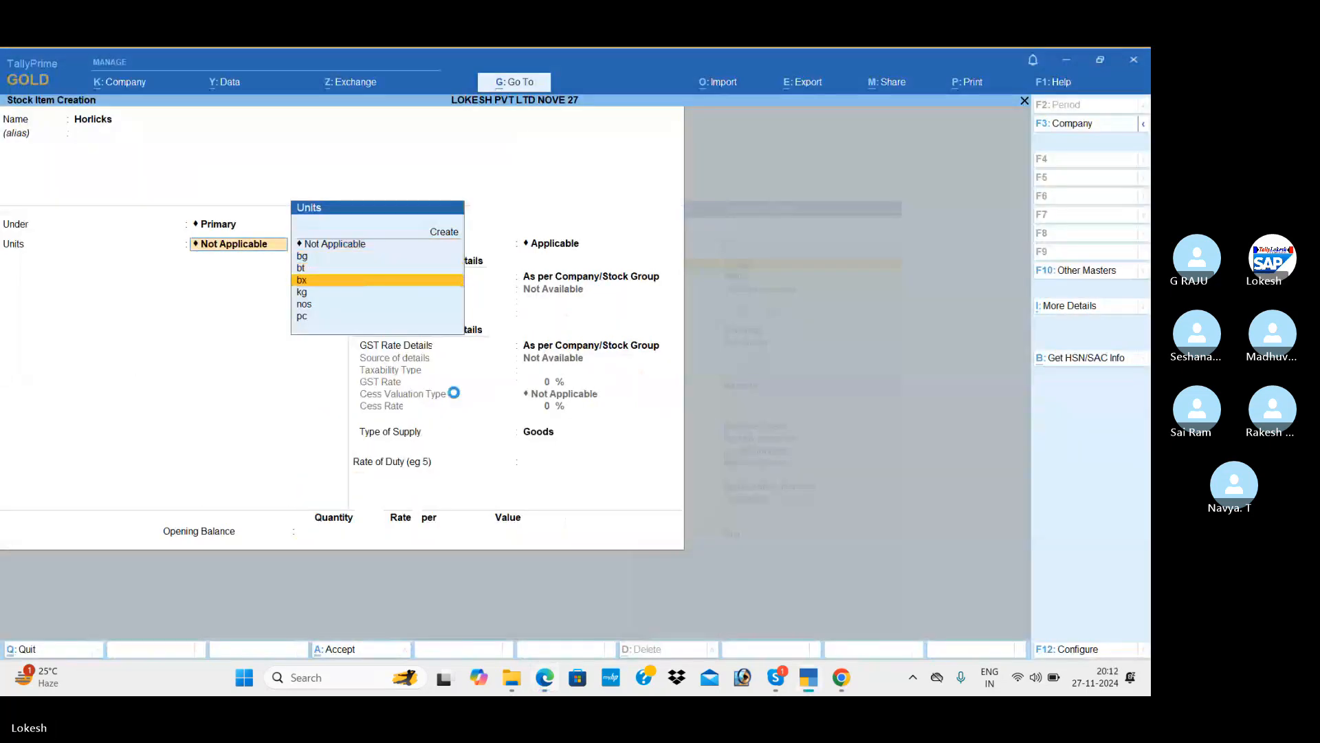
pyautogui.press('Return')
pyautogui.press('Return')
pyautogui.press('Return')
pyautogui.press('Down')
pyautogui.press('Return')
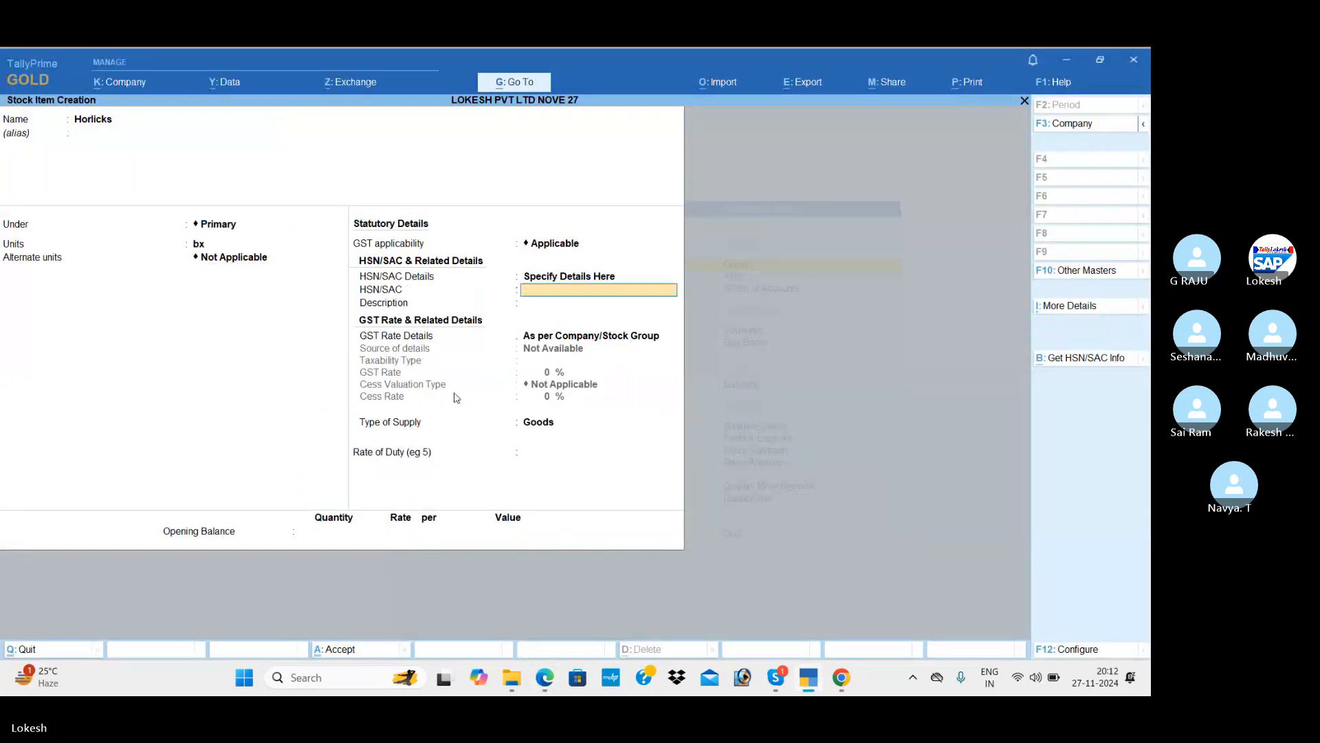
# Enter HSN code 0418 with description Horlicks.
pyautogui.hotkey('alt', 'Tab')
pyautogui.hotkey('alt', 'Tab')
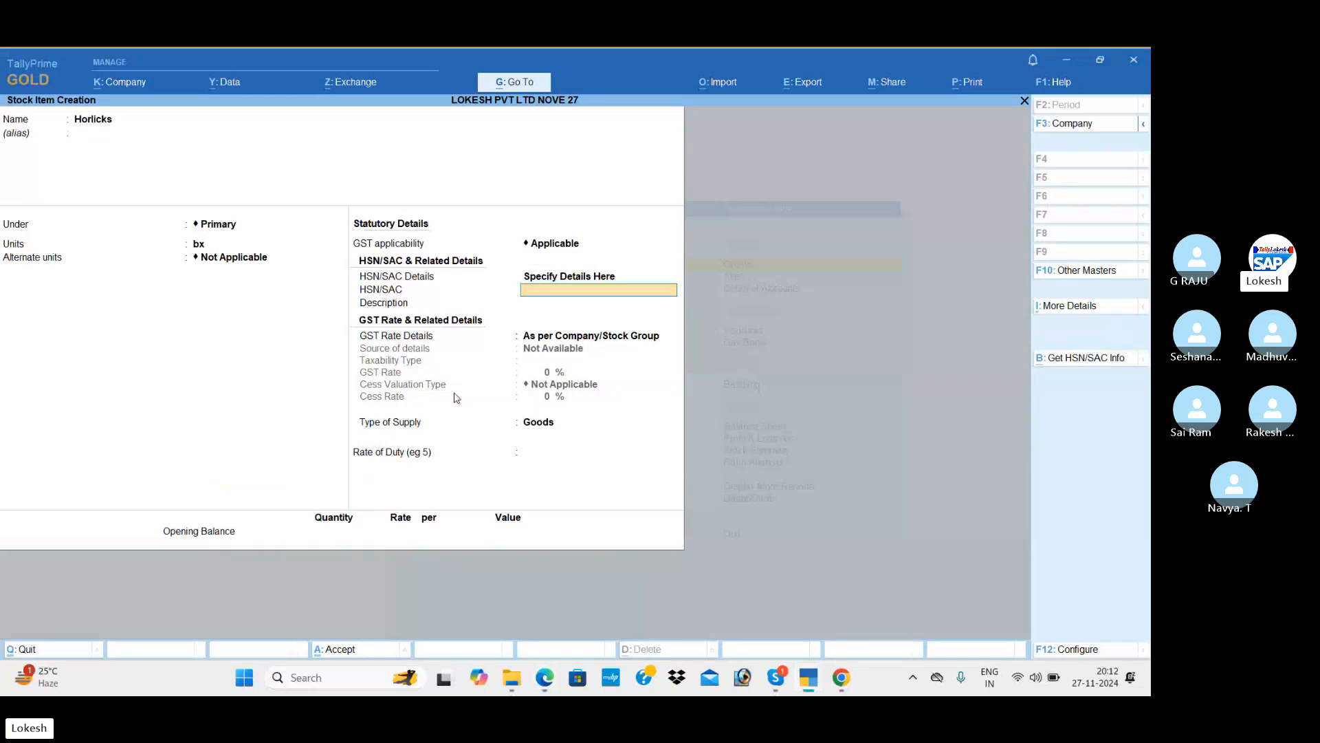
pyautogui.press('Return')
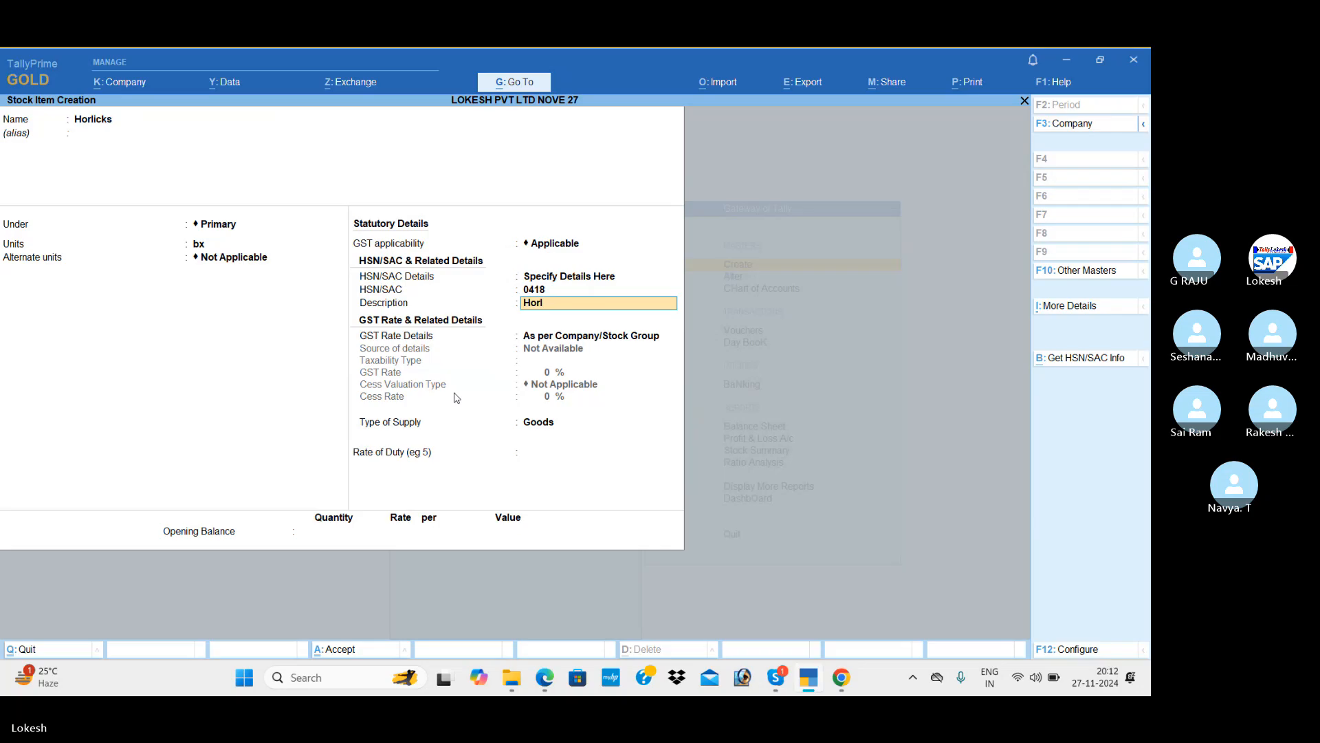
pyautogui.write('Horlicks')
pyautogui.press('Return')
# Set Horlicks as Taxable at 12% GST with no cess, and save it.
pyautogui.press('Down')
pyautogui.press('Return')
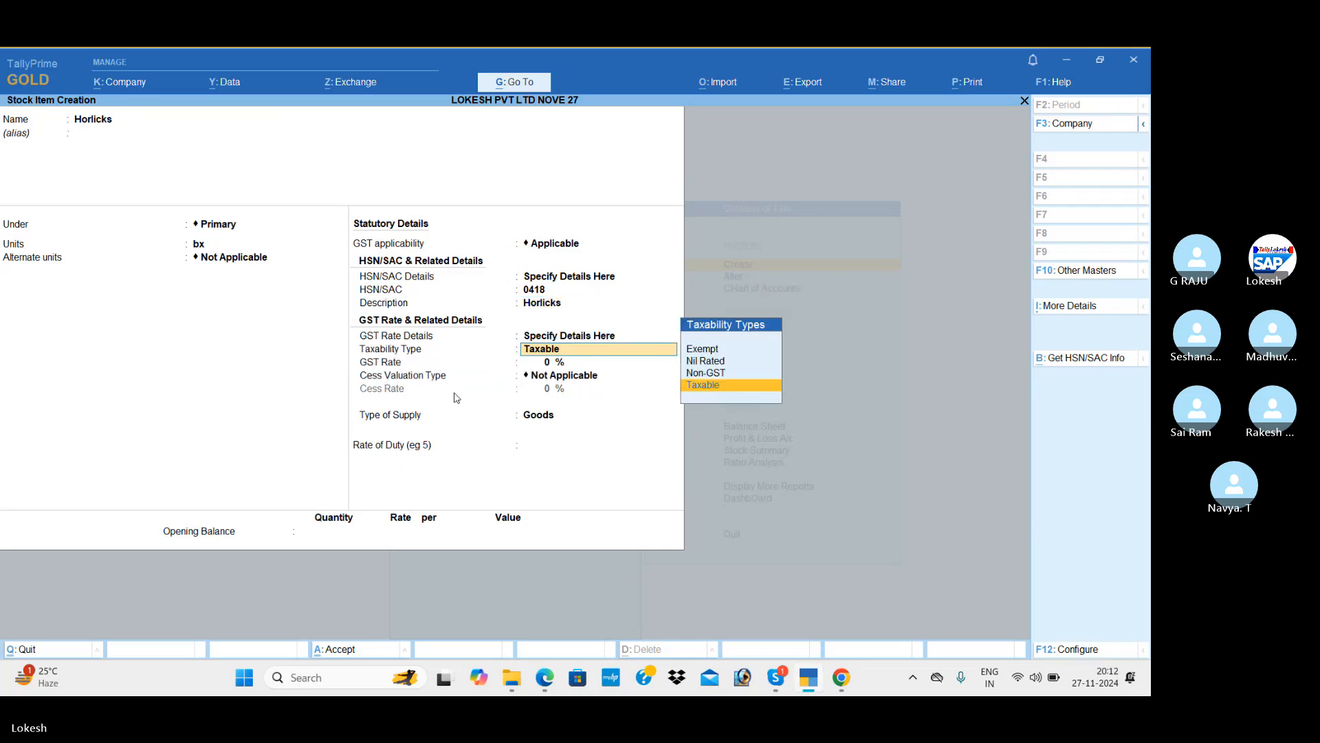
pyautogui.press('Return')
pyautogui.hotkey('alt', 'Tab')
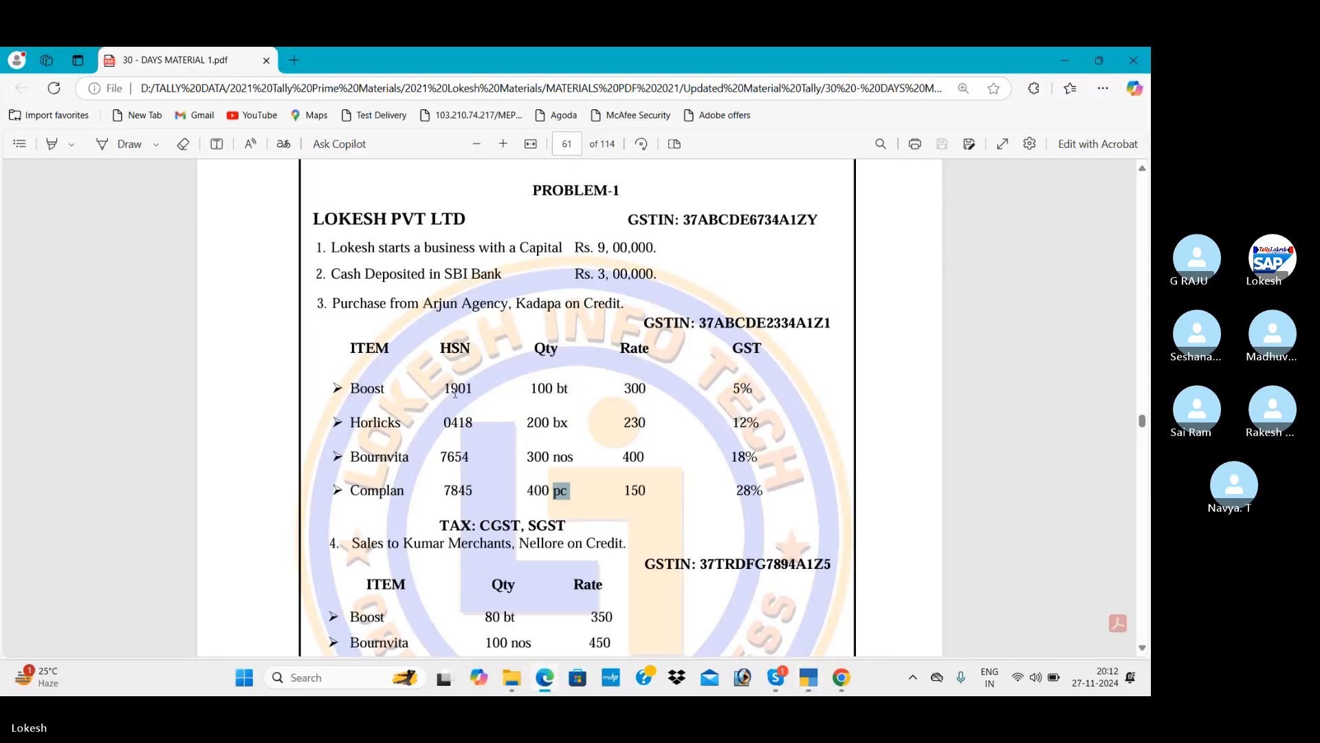
pyautogui.hotkey('alt', 'Tab')
pyautogui.write('12')
pyautogui.press('Return')
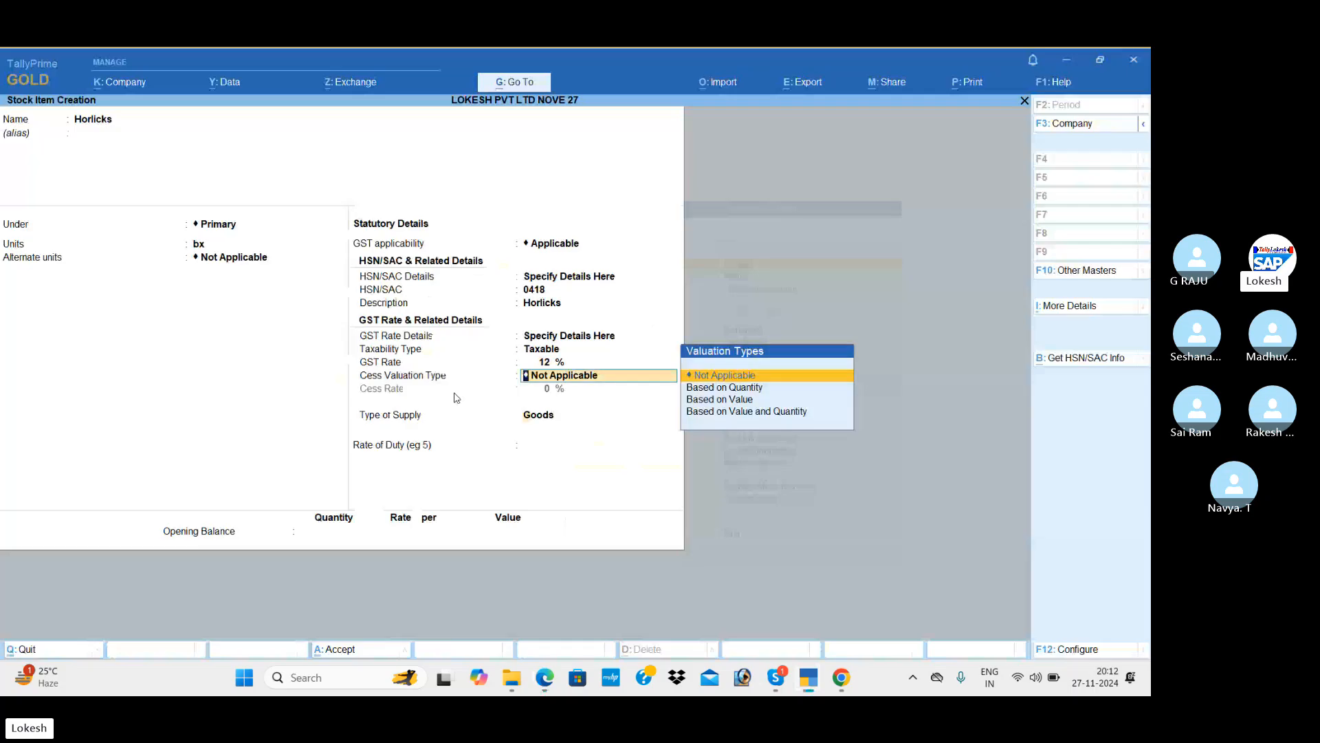
pyautogui.press('Return')
pyautogui.press('Return')
pyautogui.press('Return')
pyautogui.press('Return')
pyautogui.press('Return')
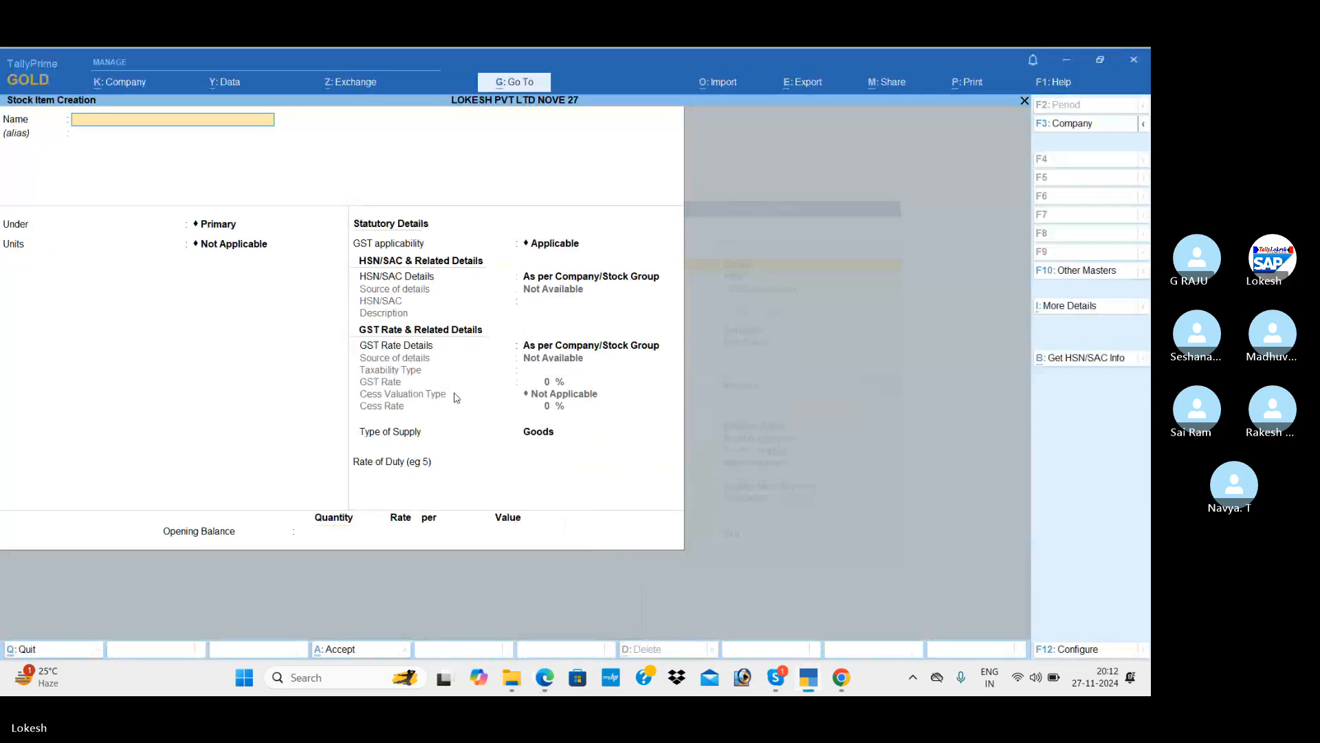
# Name the new stock item Bournvita under Primary with nos as its unit.
pyautogui.hotkey('alt', 'Tab')
pyautogui.hotkey('alt', 'Tab')
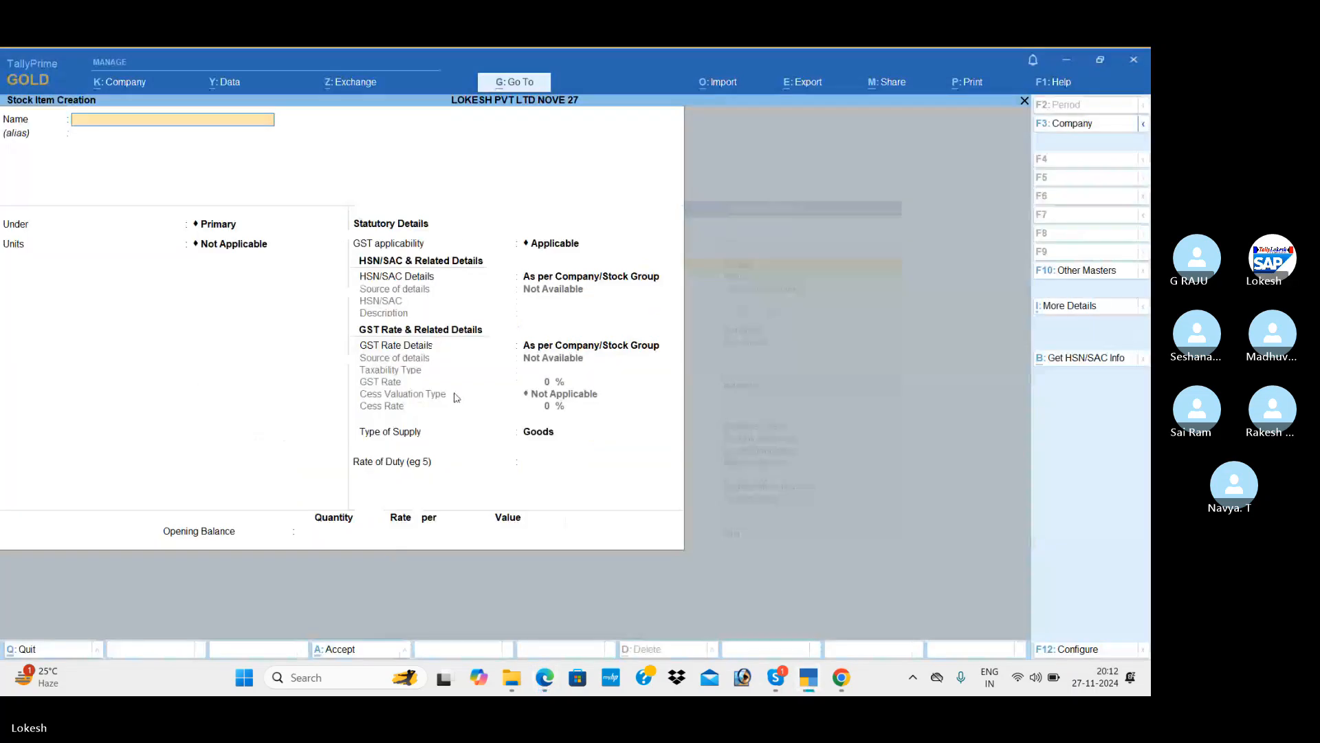
pyautogui.write('Bournvita')
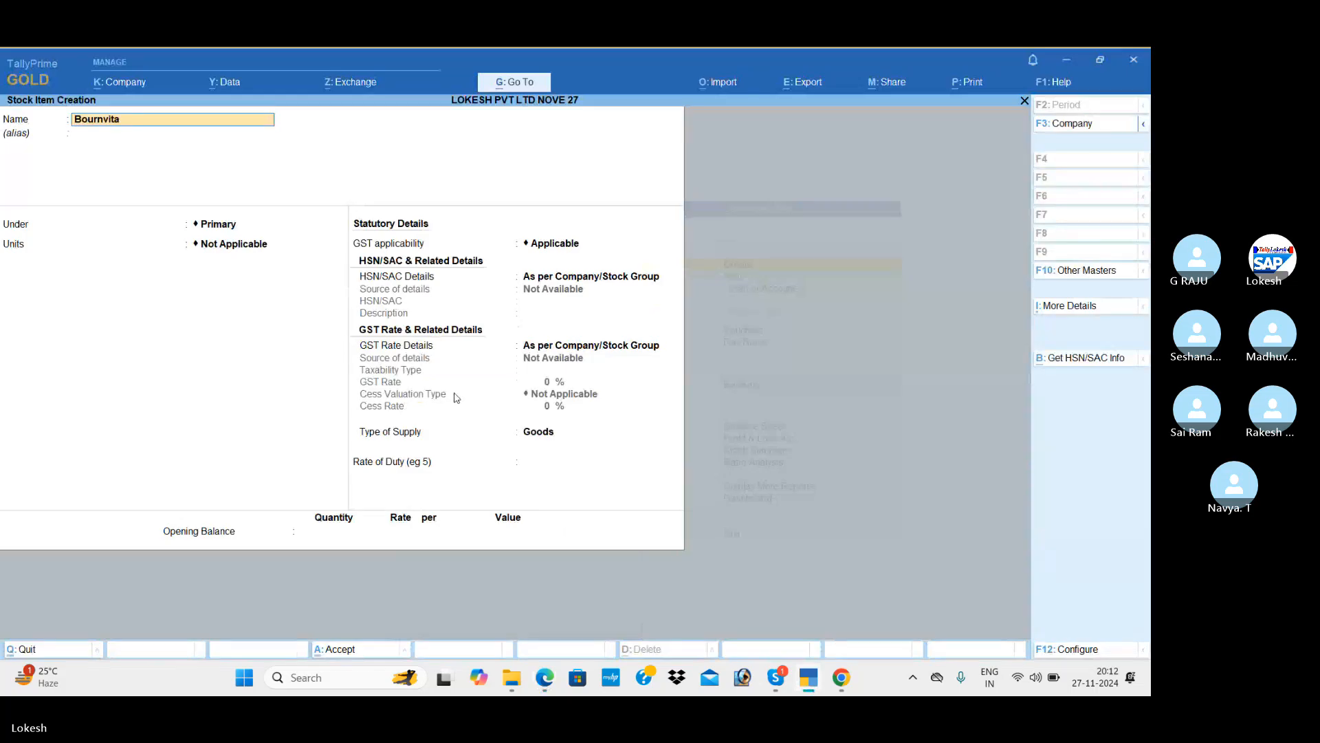
pyautogui.press('Return')
pyautogui.press('Return')
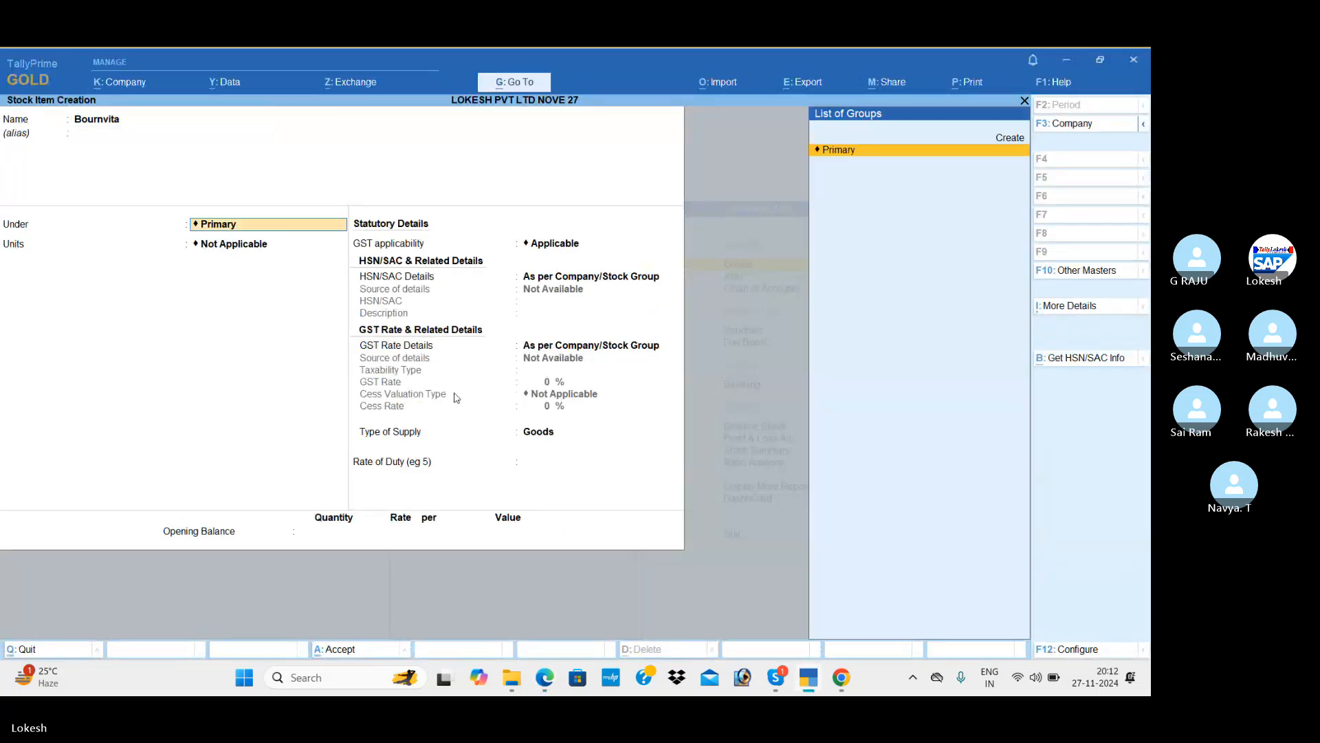
pyautogui.press('Return')
pyautogui.hotkey('alt', 'Tab')
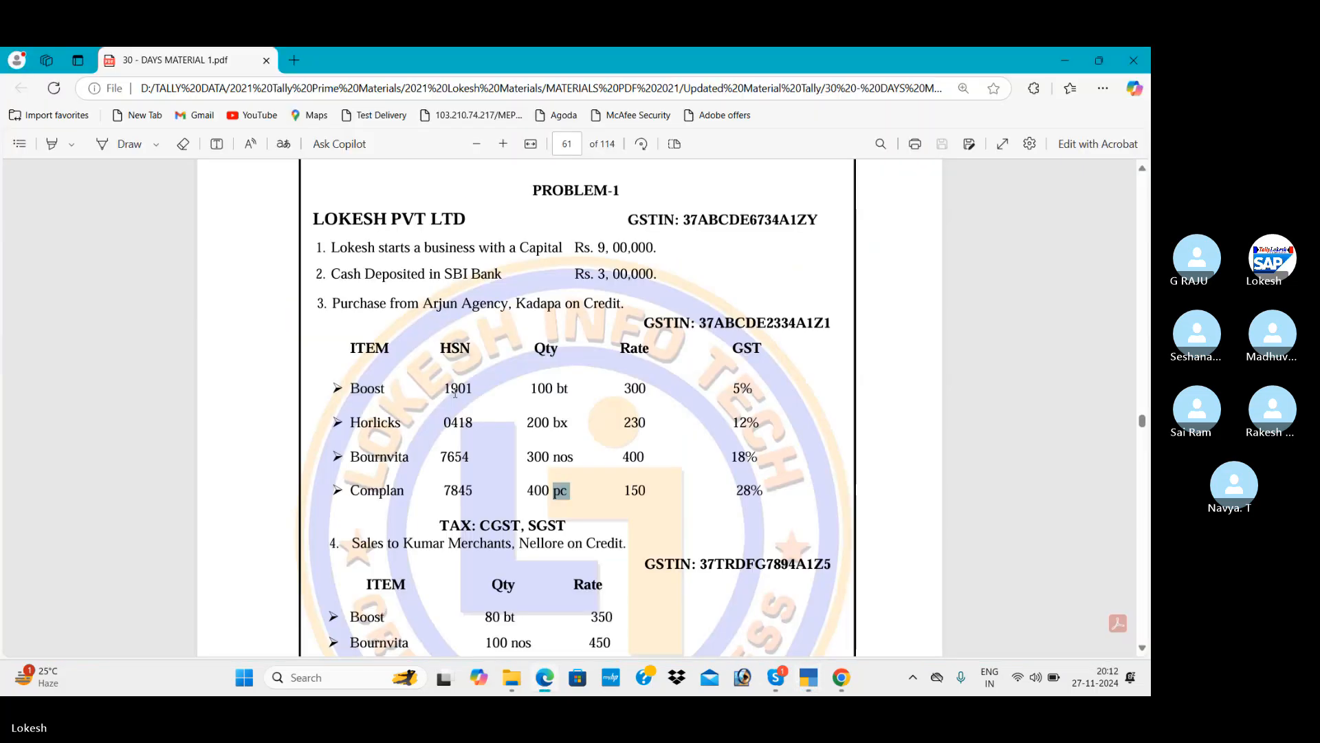
pyautogui.hotkey('alt', 'Tab')
pyautogui.press('Down')
pyautogui.press('Down')
pyautogui.press('Down')
pyautogui.press('Down')
pyautogui.press('Down')
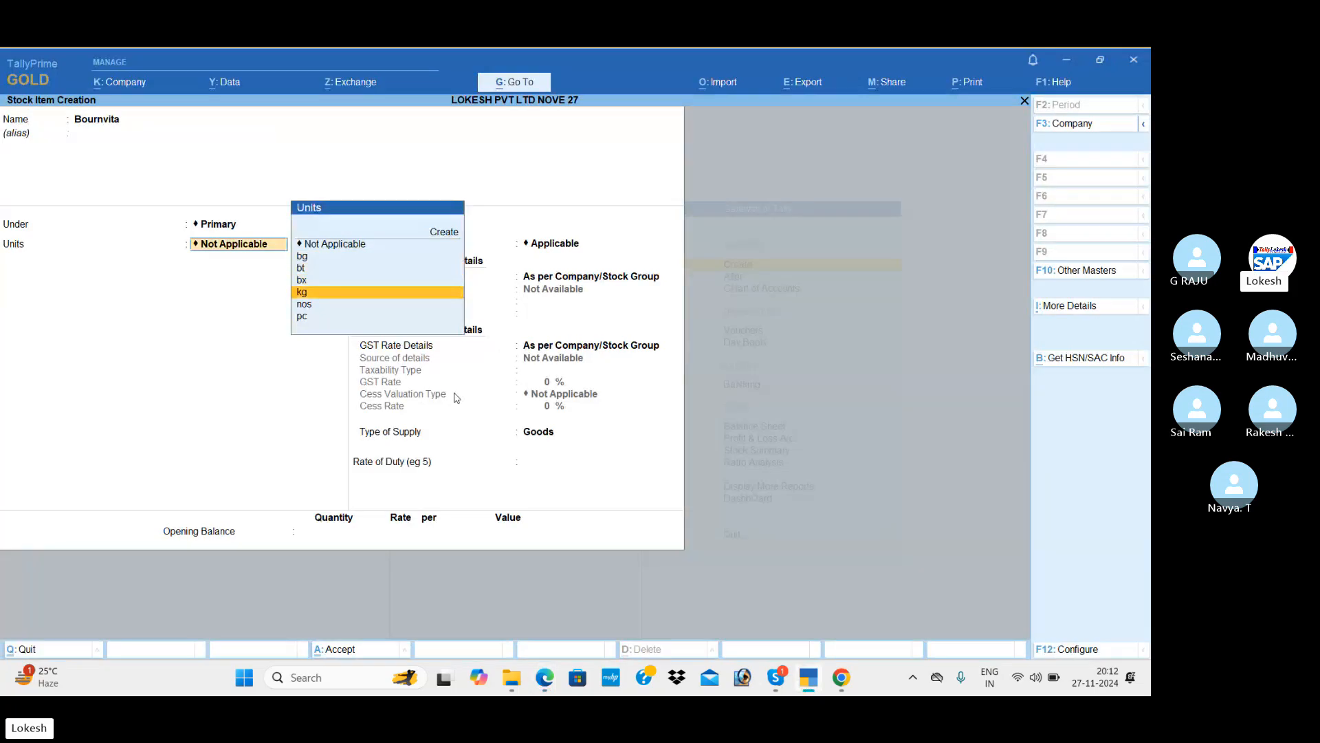
pyautogui.press('Return')
pyautogui.press('Return')
pyautogui.press('Return')
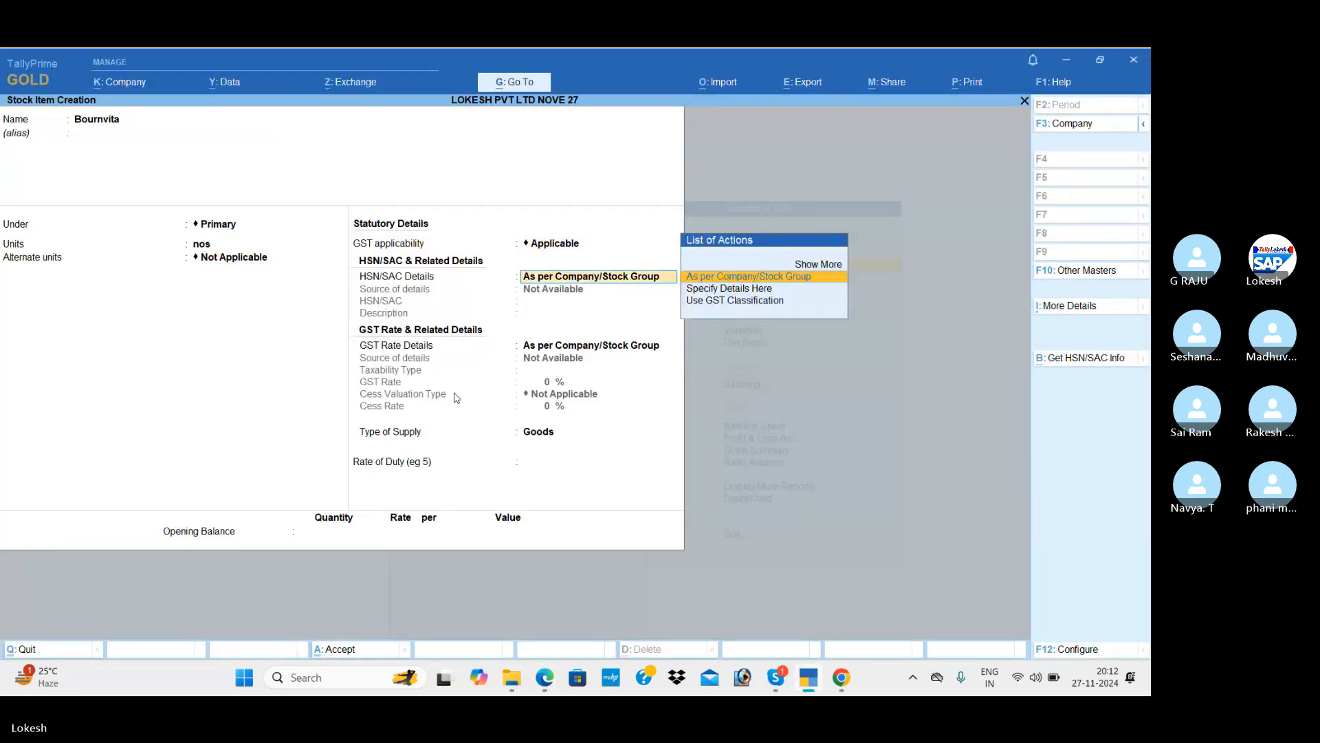
pyautogui.press('Down')
pyautogui.press('Return')
# Enter HSN code 7654 with description Bournvita.
pyautogui.hotkey('alt', 'Tab')
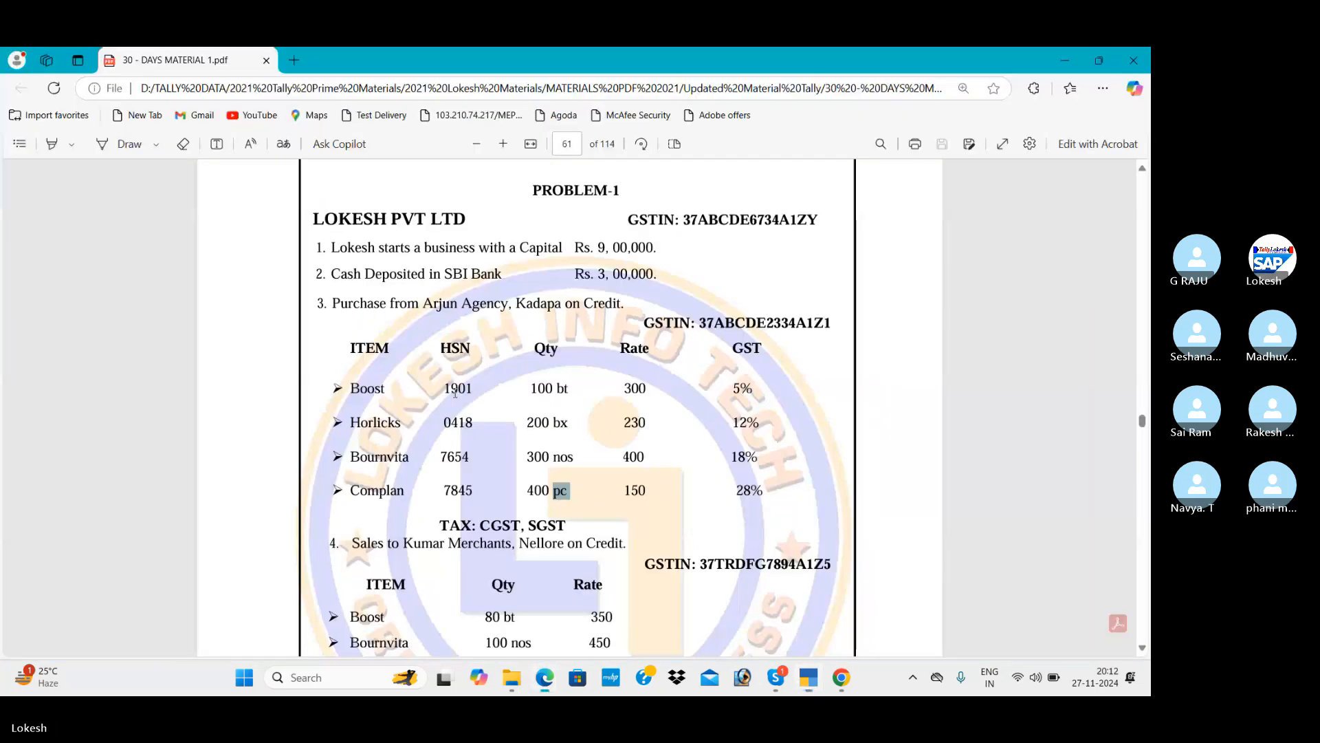
pyautogui.hotkey('alt', 'Tab')
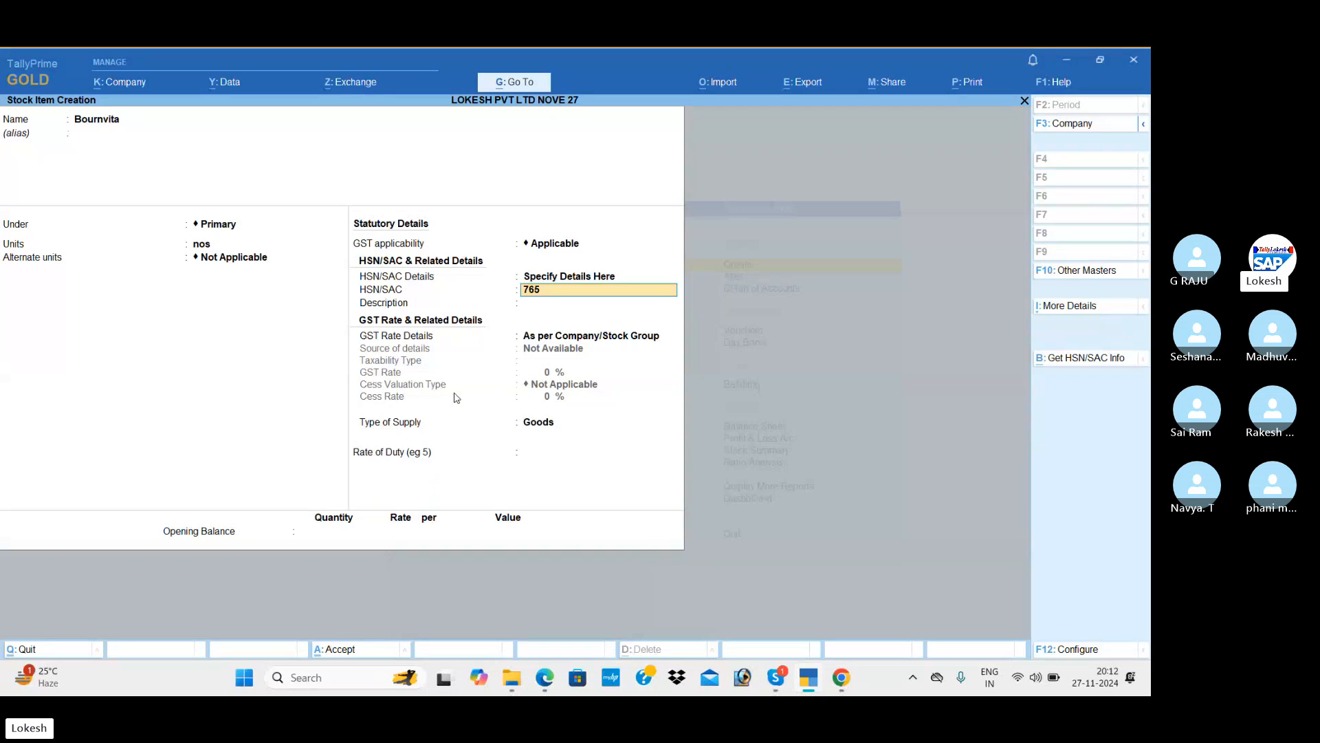
pyautogui.write('7654')
pyautogui.press('Return')
pyautogui.write('B')
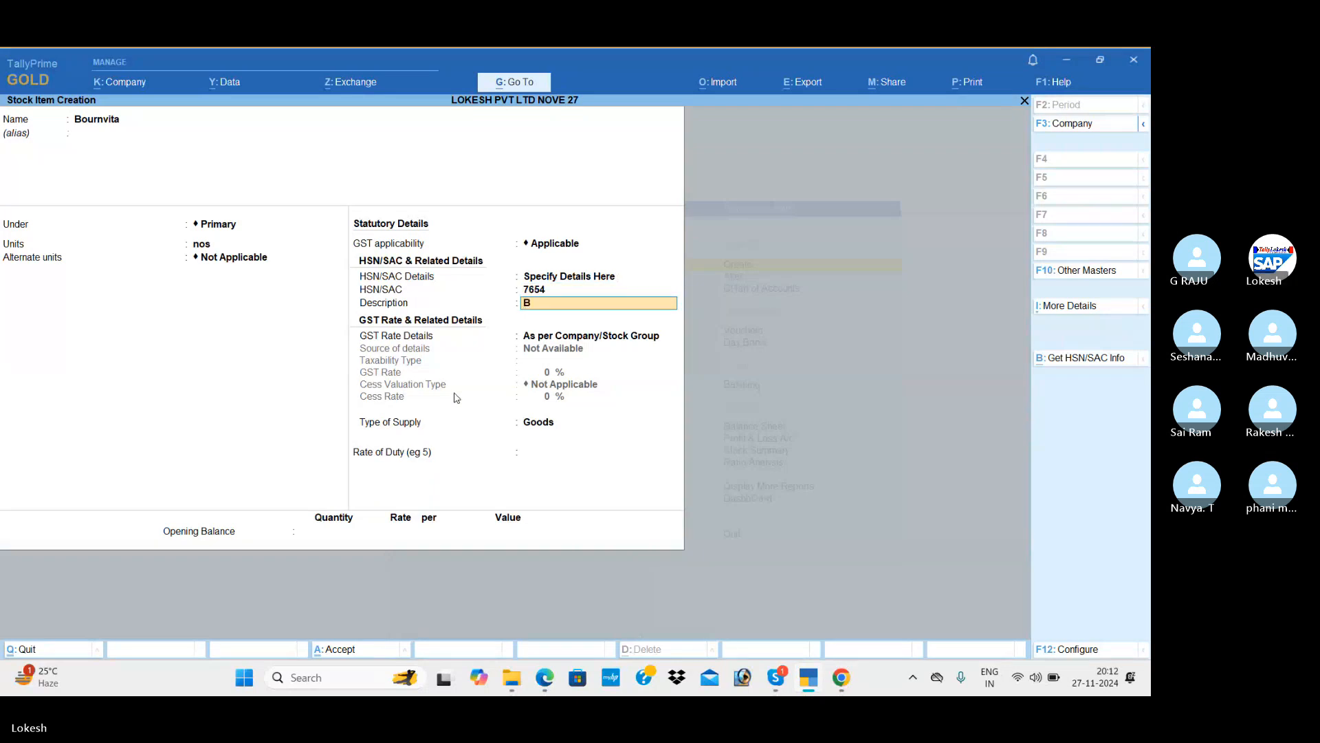
pyautogui.write('ournvi')
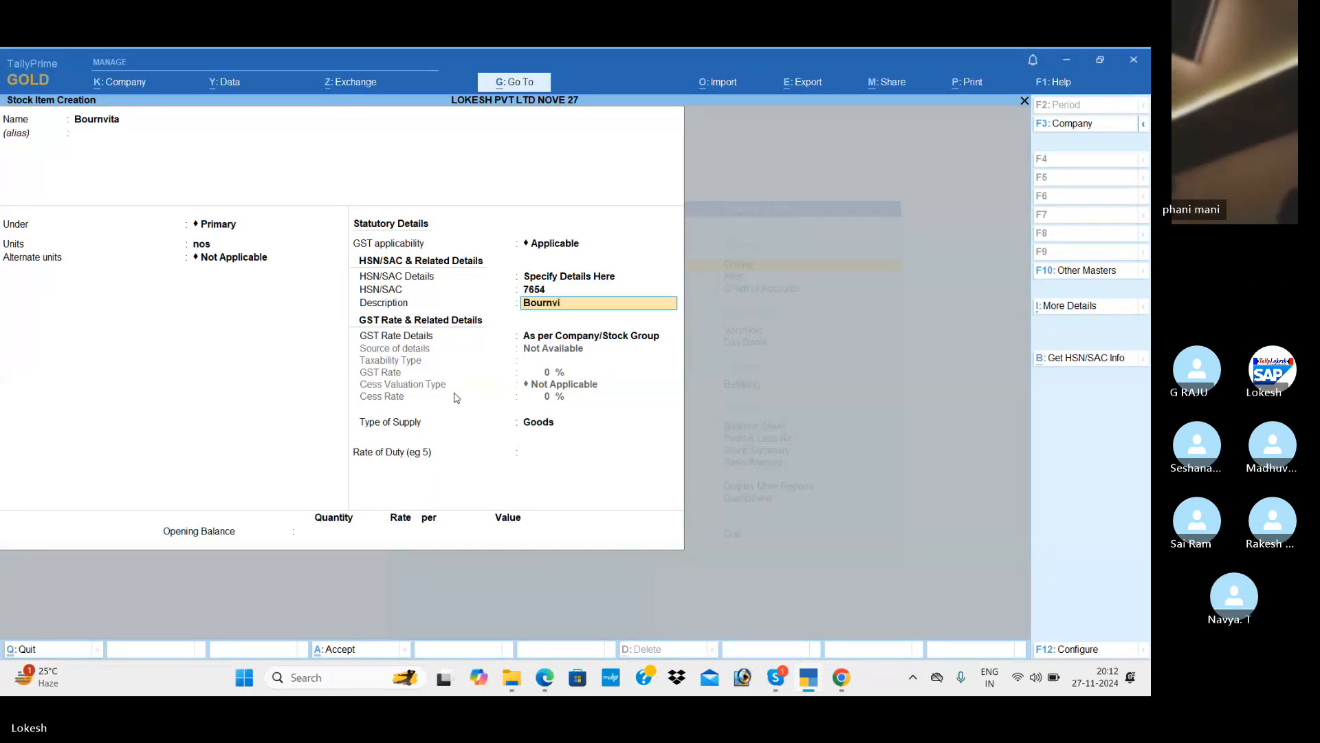
pyautogui.write('ta')
pyautogui.press('Return')
# Set Bournvita as Taxable at 18% GST and save the item.
pyautogui.press('Down')
pyautogui.press('Return')
pyautogui.press('Return')
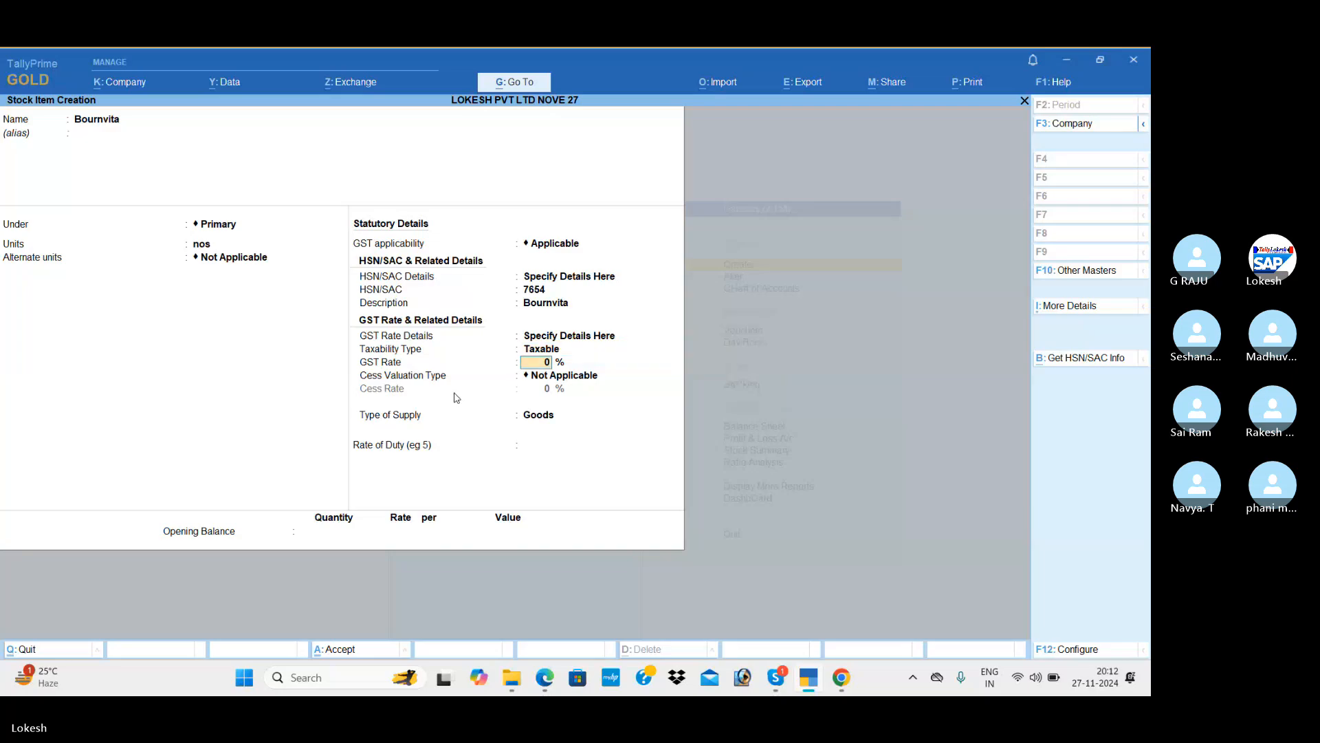
pyautogui.hotkey('alt', 'Tab')
pyautogui.hotkey('alt', 'Tab')
pyautogui.write('1')
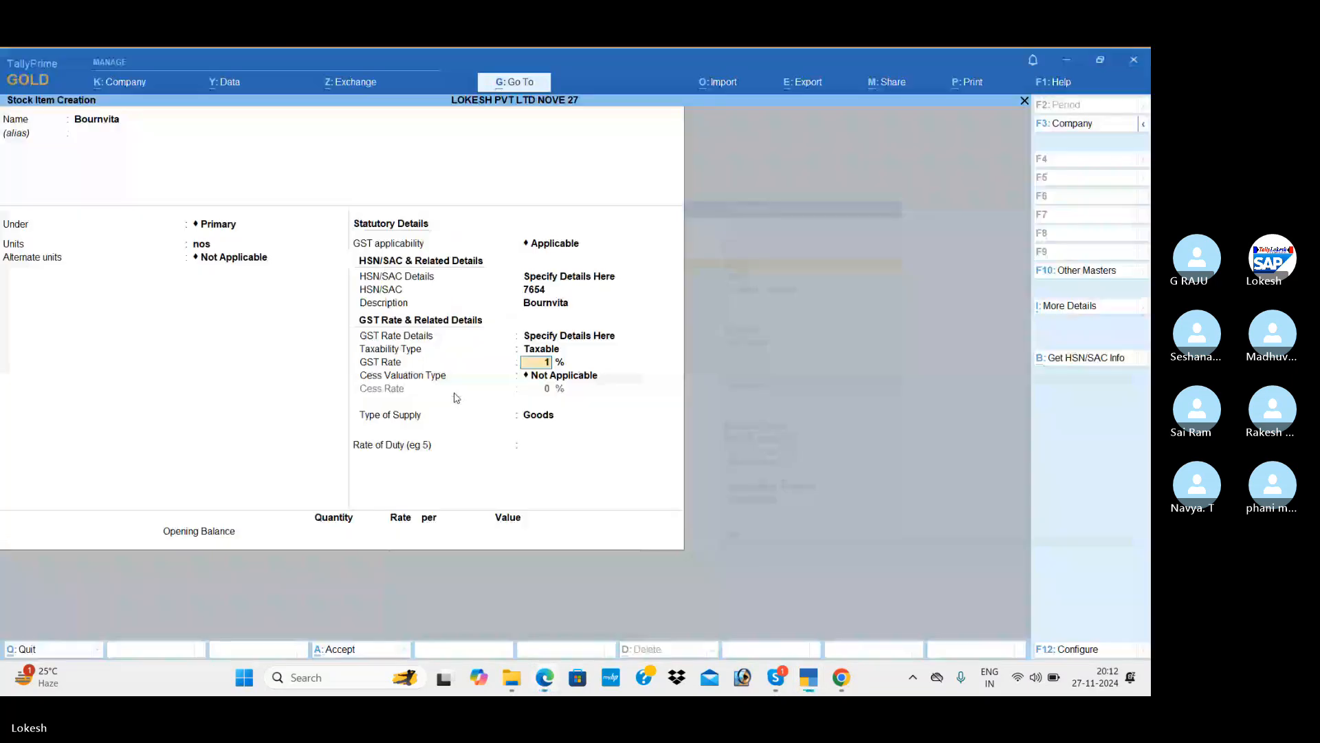
pyautogui.write('8')
pyautogui.press('Return')
pyautogui.press('Return')
pyautogui.press('Return')
pyautogui.press('Return')
pyautogui.press('Return')
pyautogui.press('Return')
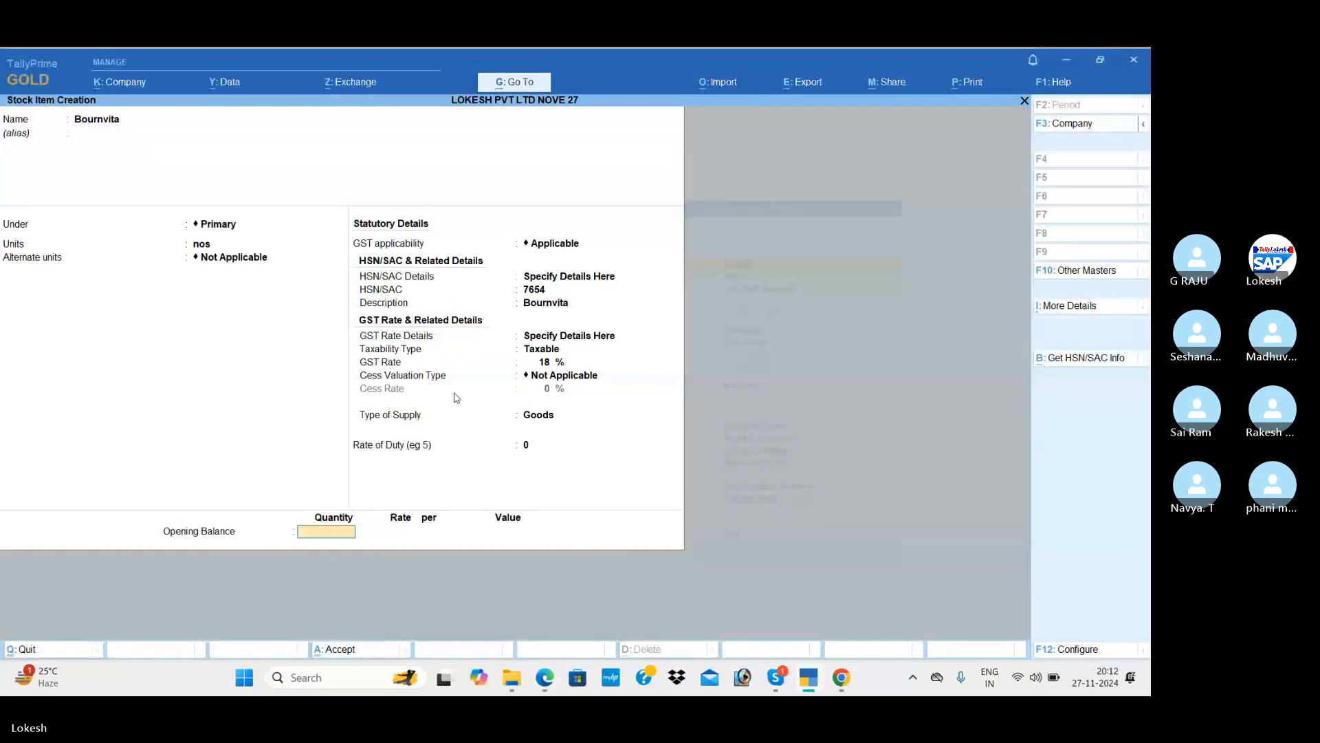
pyautogui.hotkey('alt', 'Tab')
pyautogui.hotkey('alt', 'Tab')
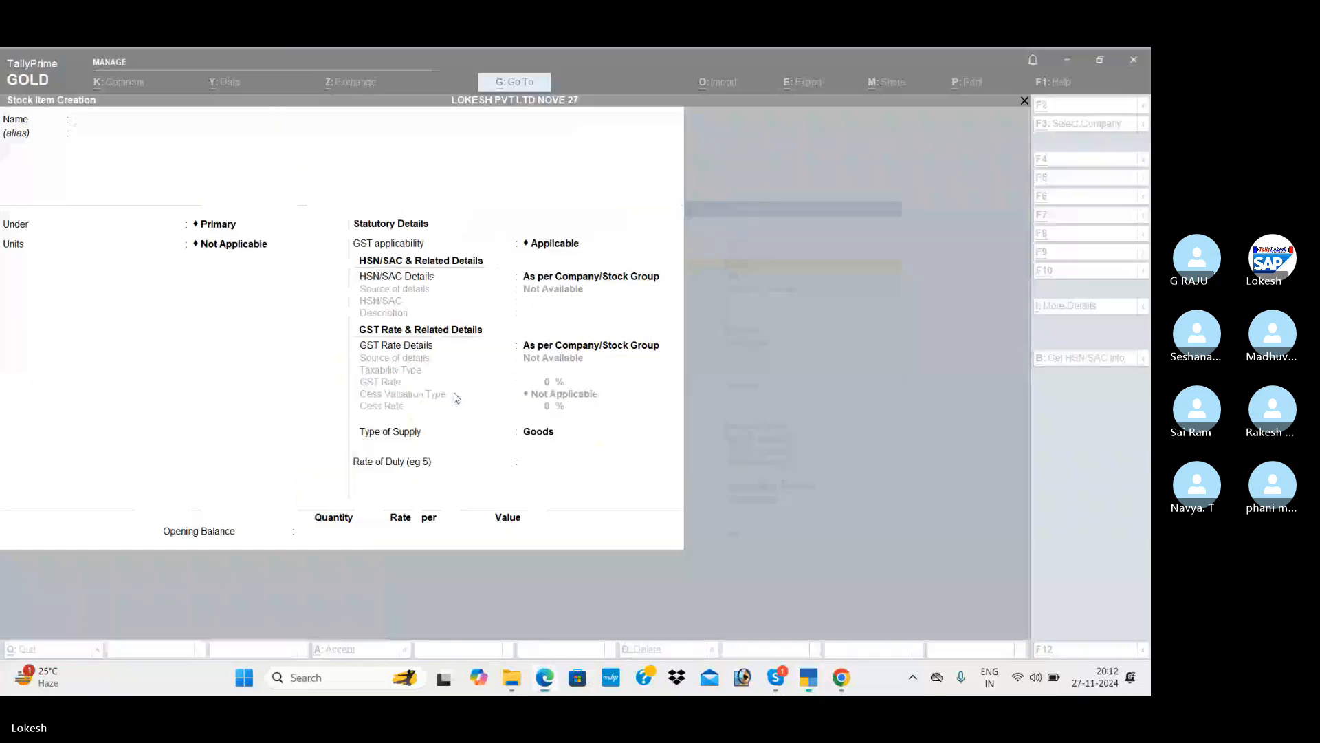
# Name the new stock item Complan under Primary with pc as its unit.
pyautogui.write('Complan')
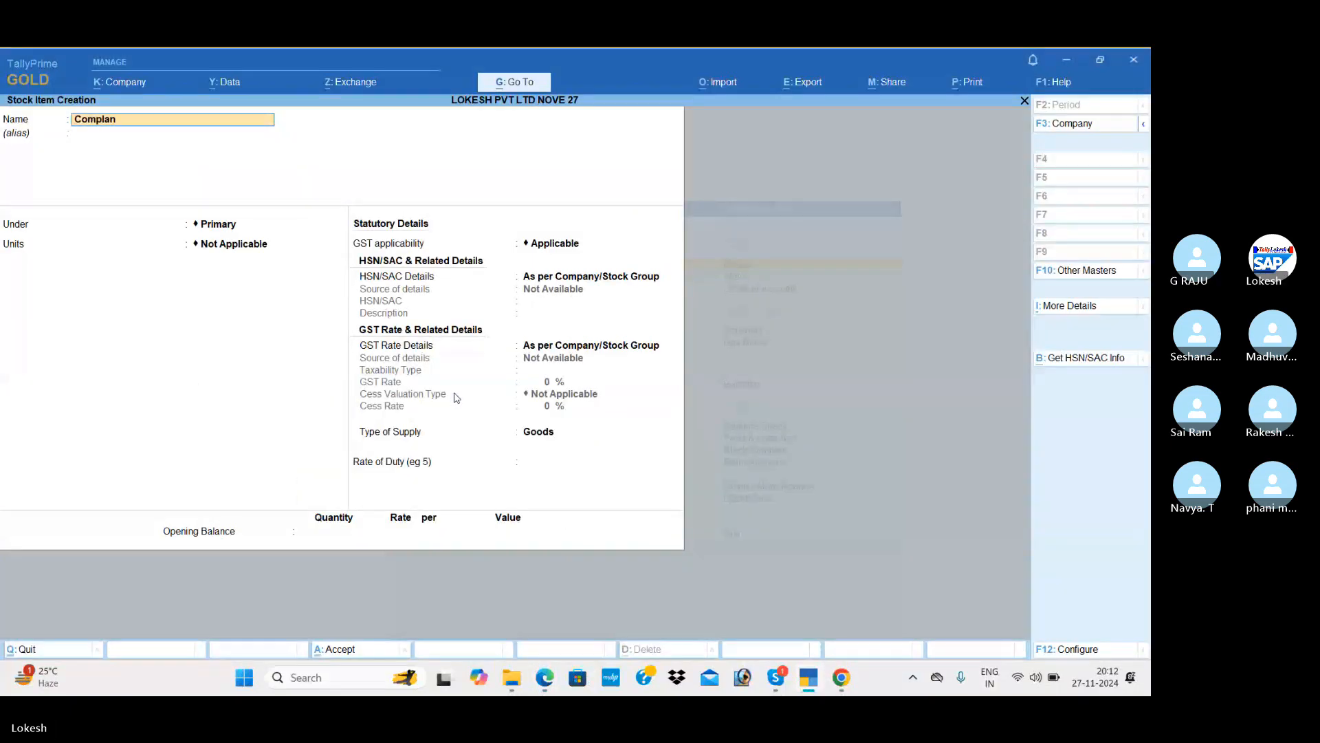
pyautogui.press('Return')
pyautogui.press('Return')
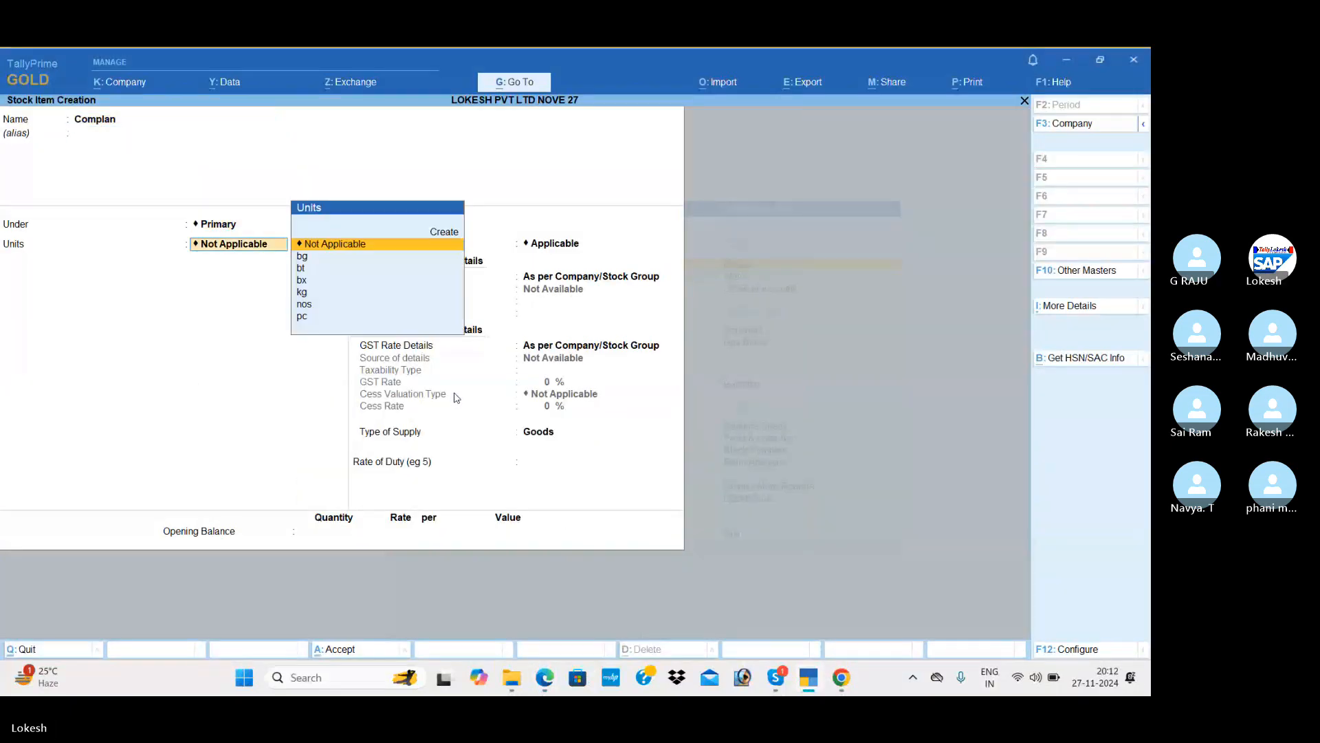
pyautogui.hotkey('alt', 'Tab')
pyautogui.hotkey('alt', 'Tab')
pyautogui.press('Down')
pyautogui.press('Down')
pyautogui.press('Down')
pyautogui.press('Down')
pyautogui.press('Down')
pyautogui.press('Down')
pyautogui.press('Return')
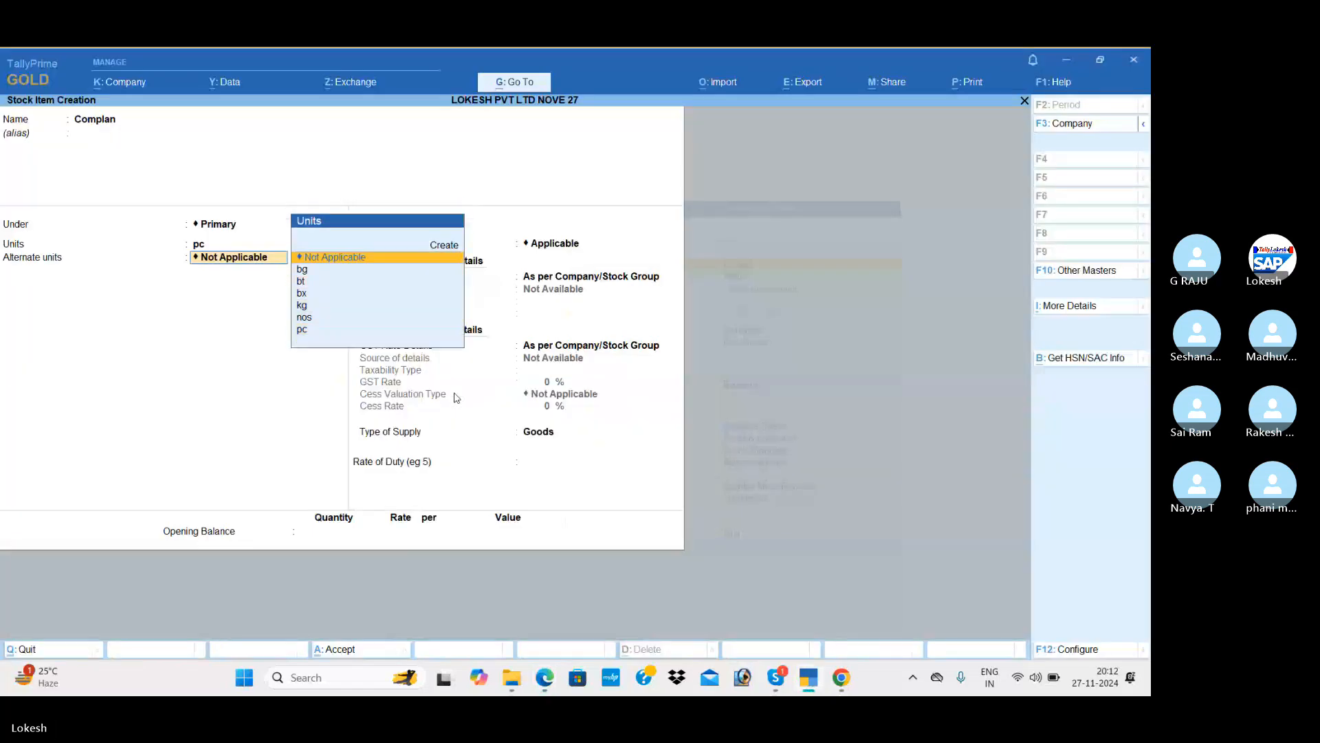
pyautogui.press('Return')
pyautogui.press('Down')
pyautogui.press('Return')
# Enter HSN code 7845 with description Complan.
pyautogui.hotkey('alt', 'Tab')
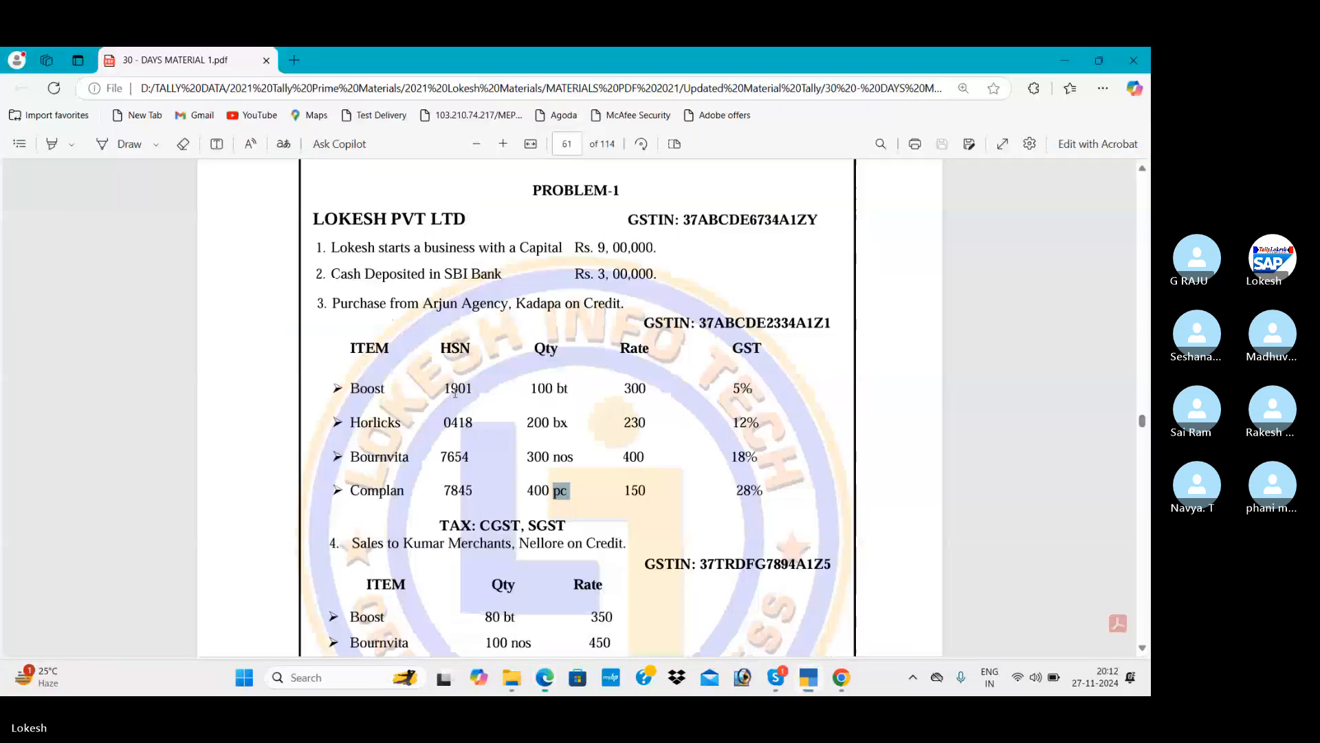
pyautogui.hotkey('alt', 'Tab')
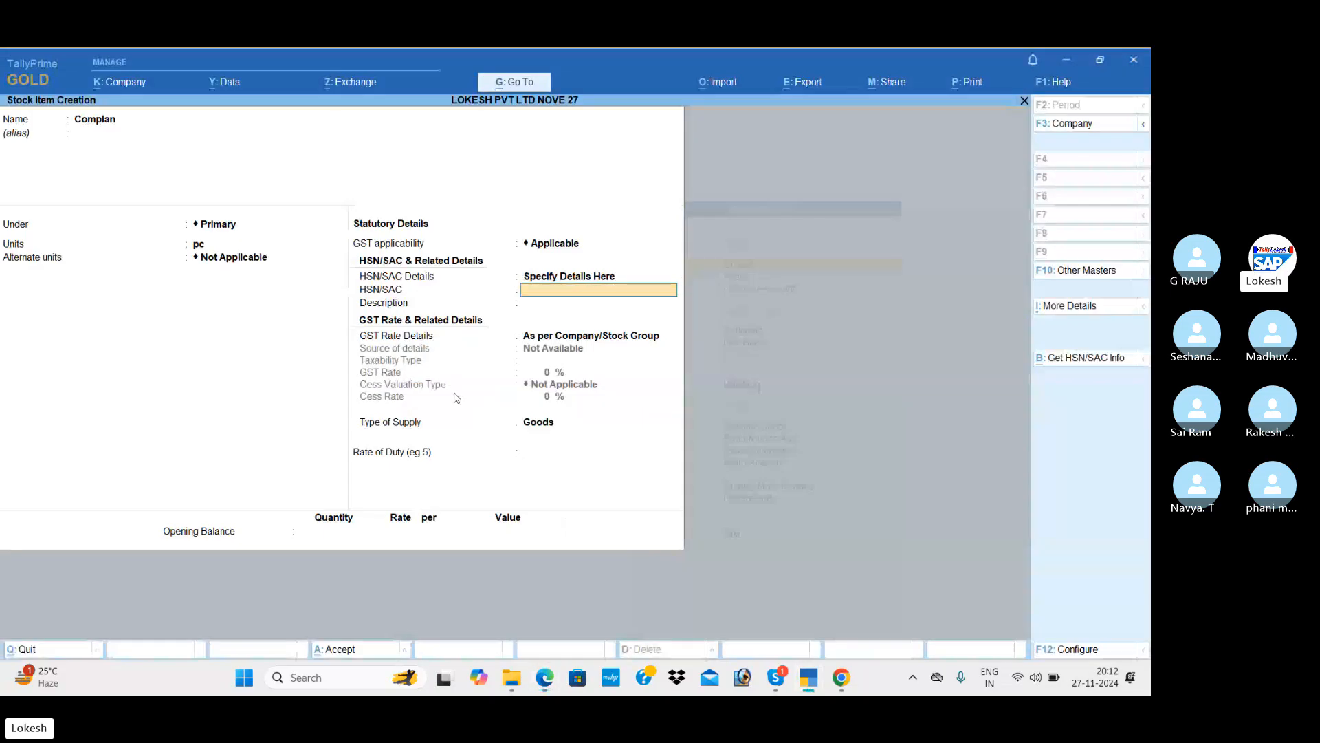
pyautogui.write('7845')
pyautogui.press('Return')
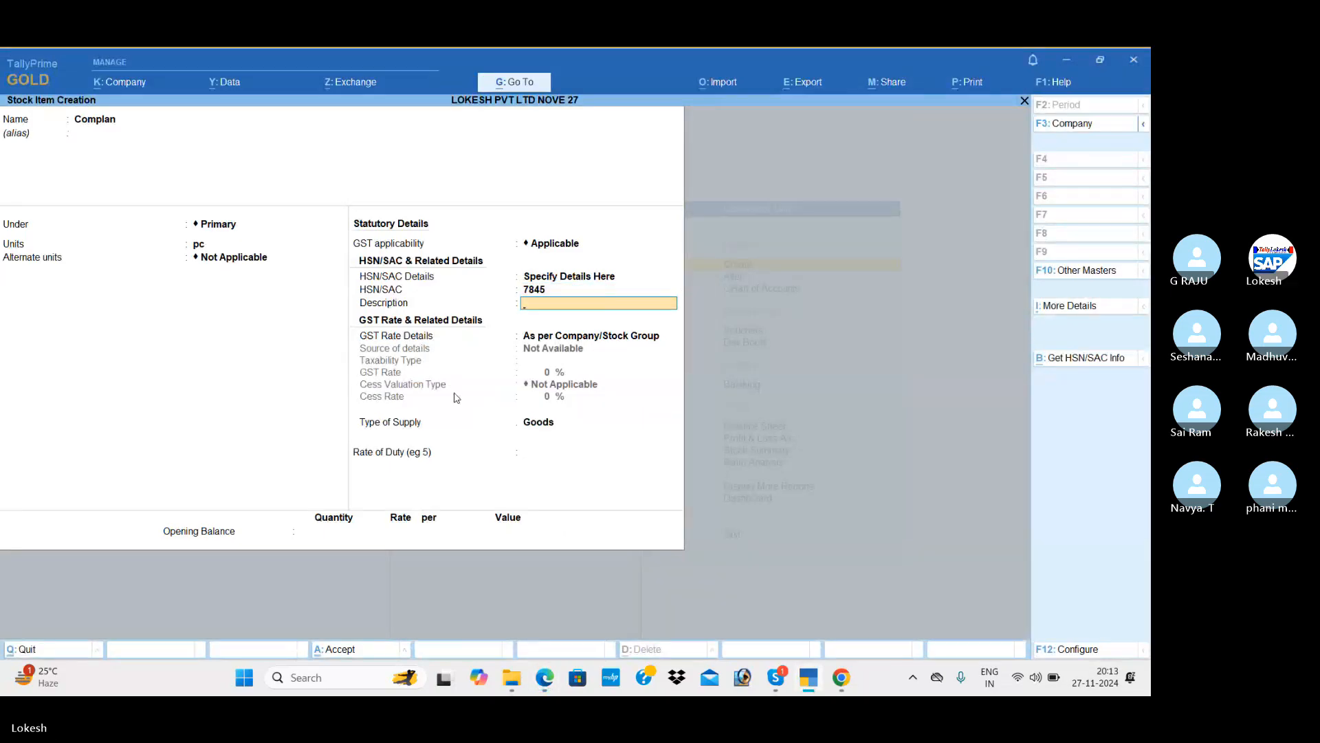
pyautogui.write('Complan')
pyautogui.press('Return')
# Set Complan as Taxable at 28% GST with no cess, and save it.
pyautogui.press('Down')
pyautogui.press('Return')
pyautogui.press('Return')
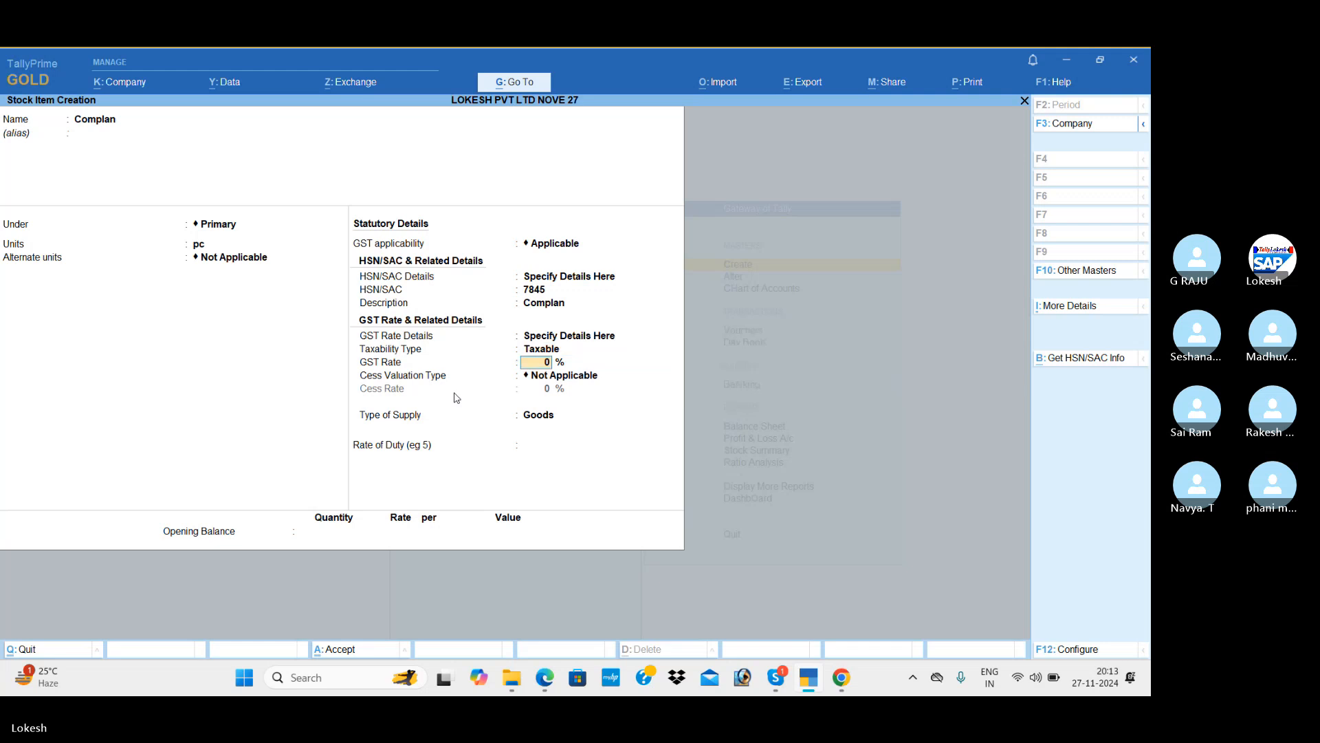
pyautogui.hotkey('alt', 'Tab')
pyautogui.hotkey('alt', 'Tab')
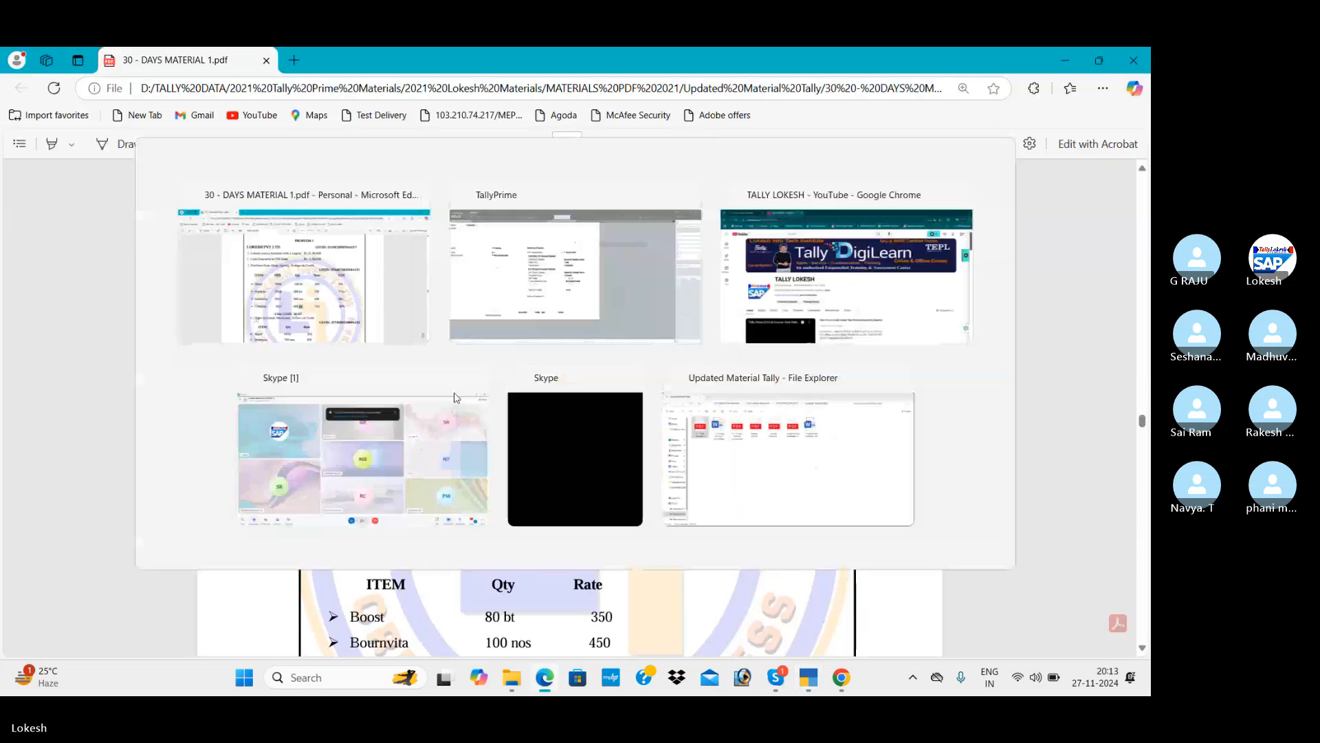
pyautogui.write('28')
pyautogui.press('Return')
pyautogui.press('Return')
pyautogui.press('Return')
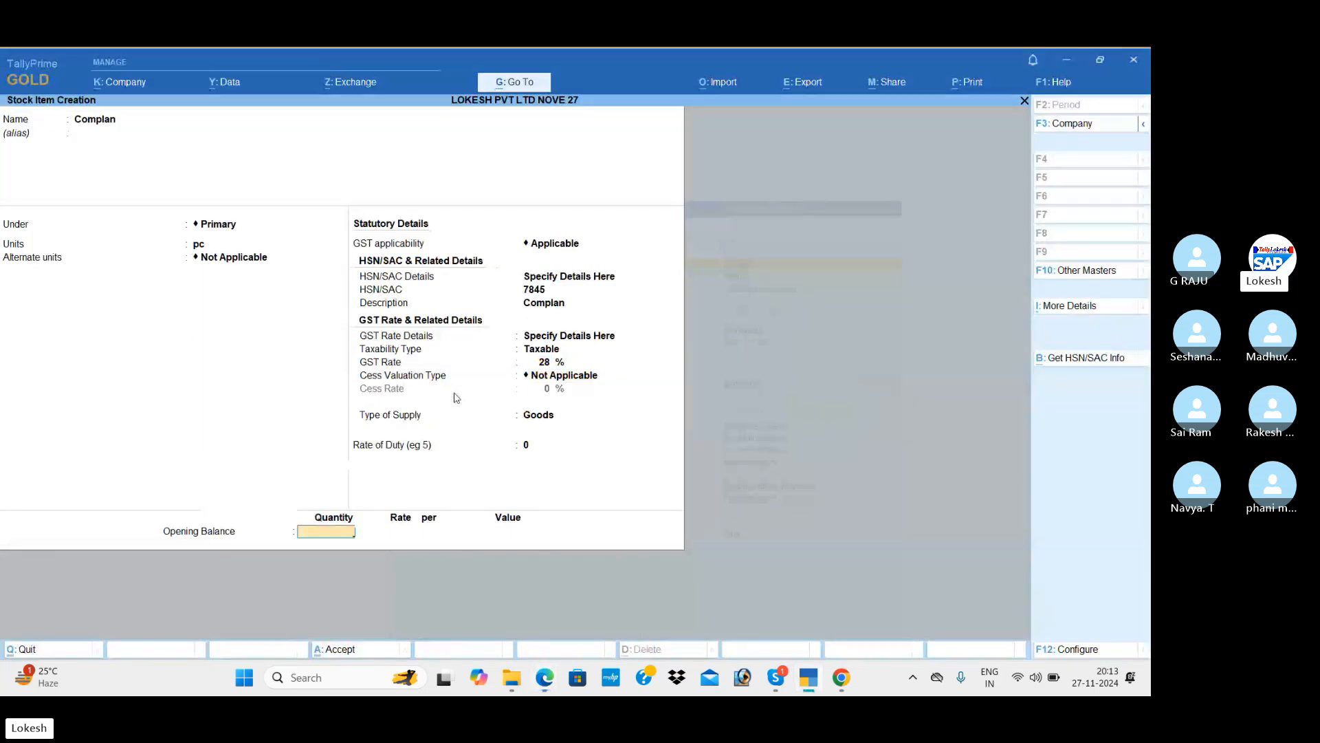
pyautogui.press('Return')
pyautogui.press('Return')
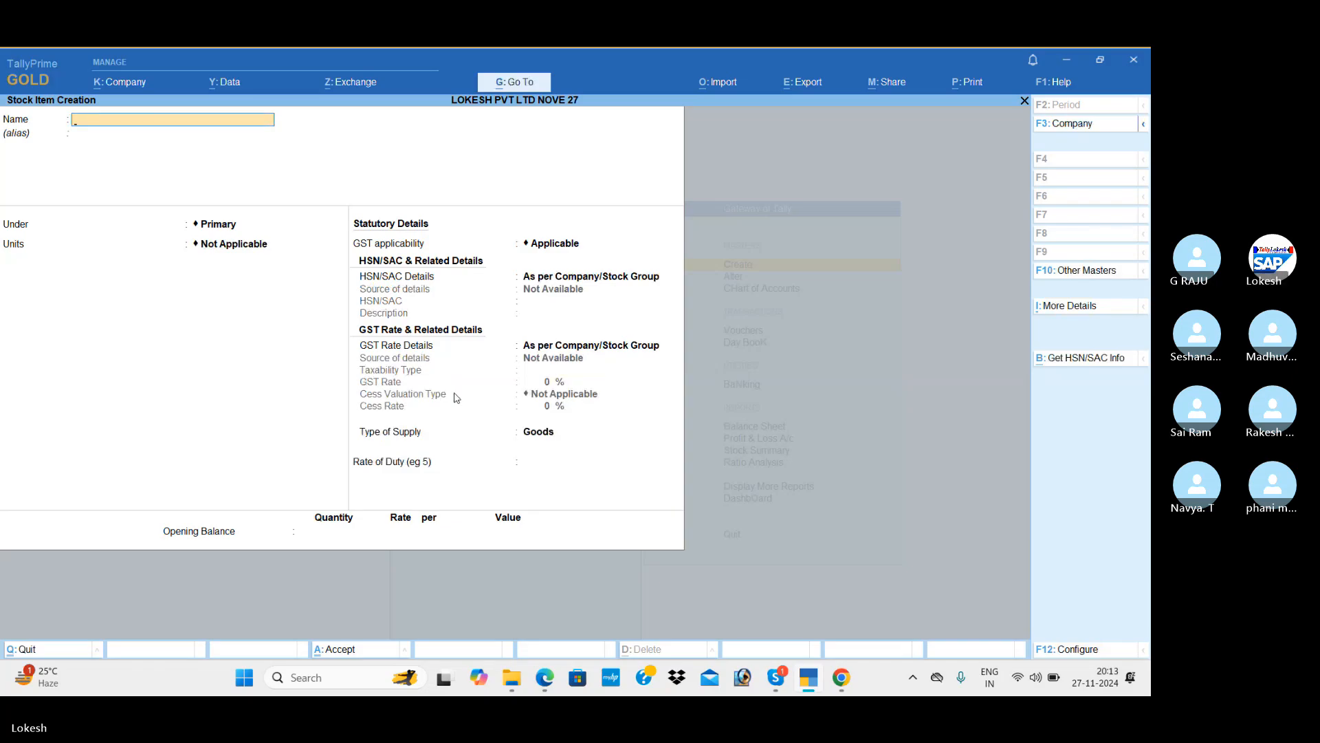
# Quit stock item creation and start a Receipt voucher from Vouchers.
pyautogui.press('Escape')
pyautogui.press('Return')
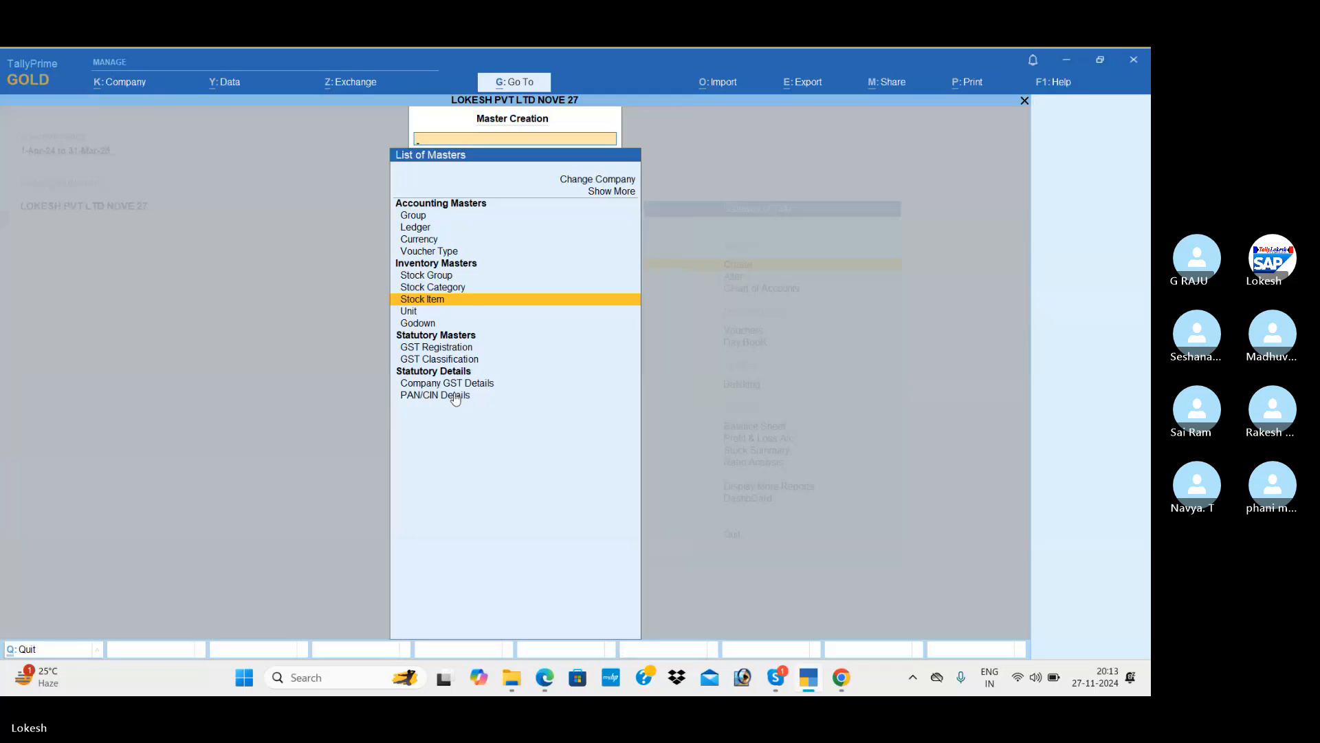
pyautogui.press('Escape')
pyautogui.press('Down')
pyautogui.press('Down')
pyautogui.press('Down')
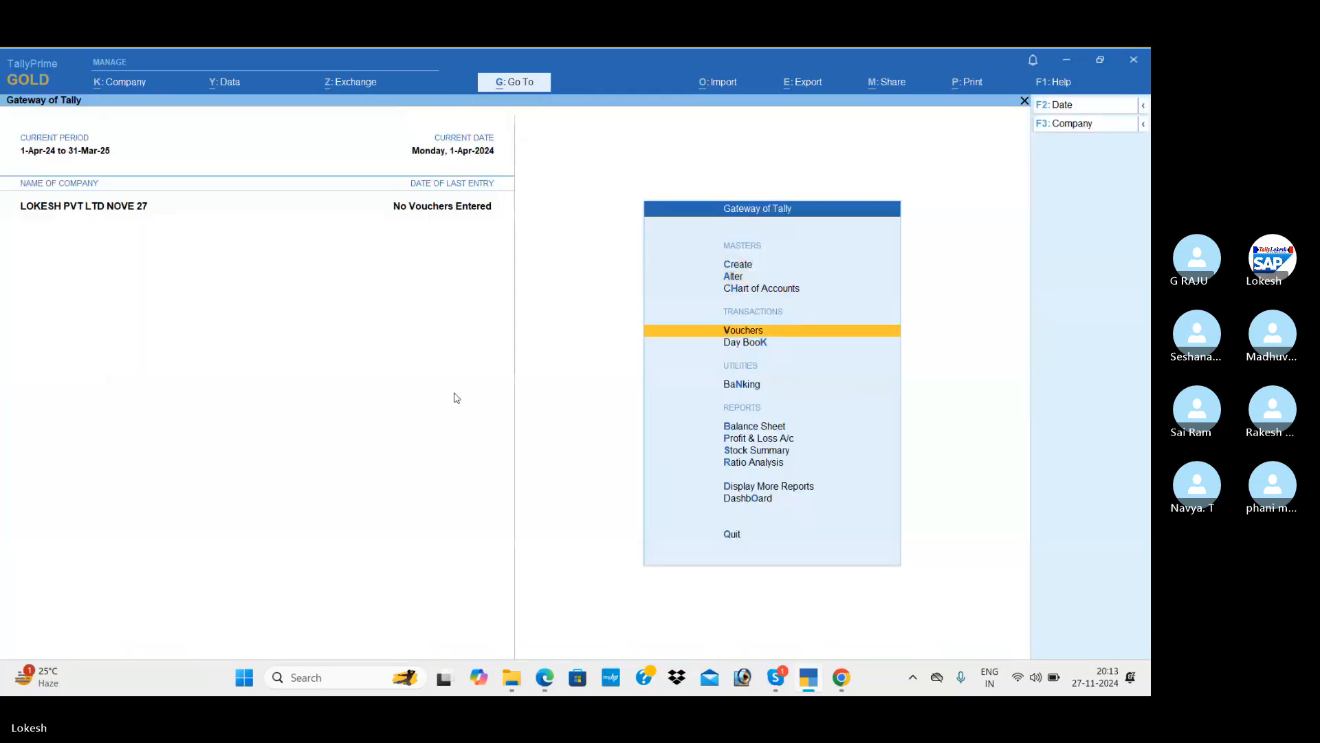
pyautogui.press('Return')
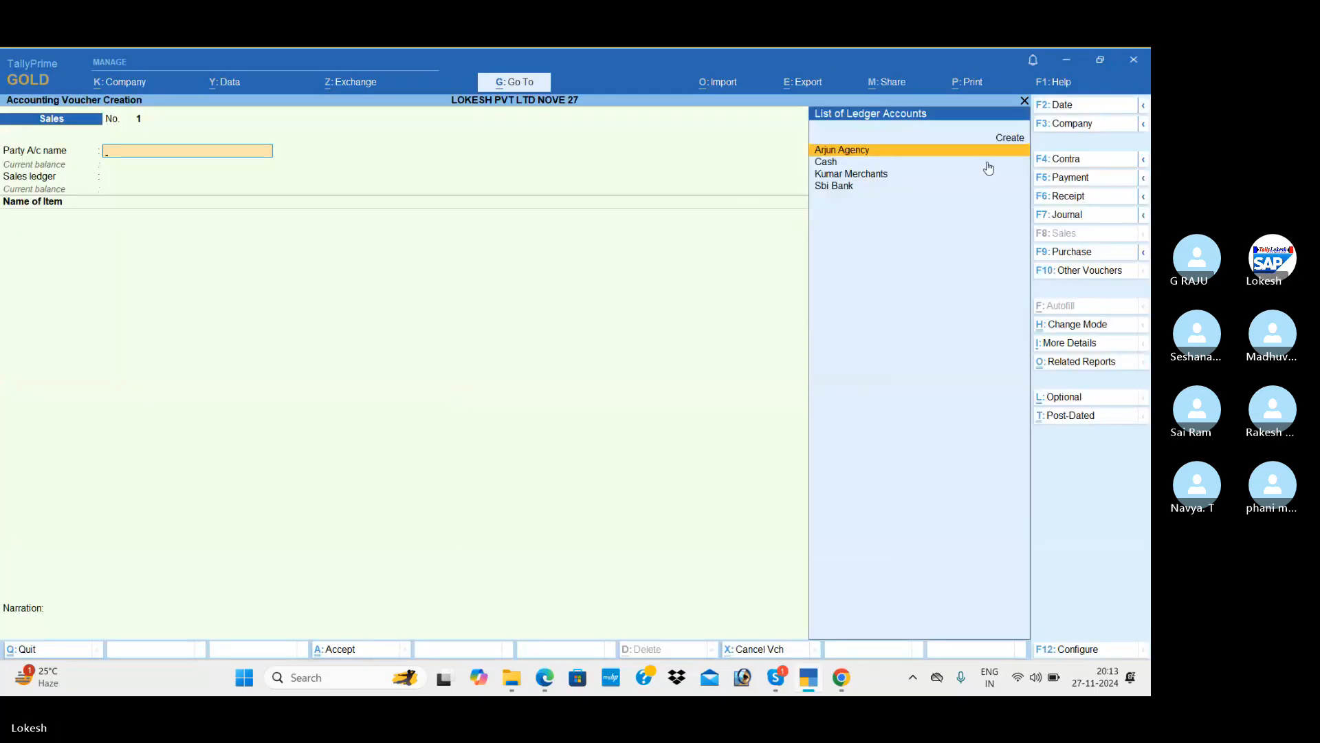
pyautogui.click(1066, 200)
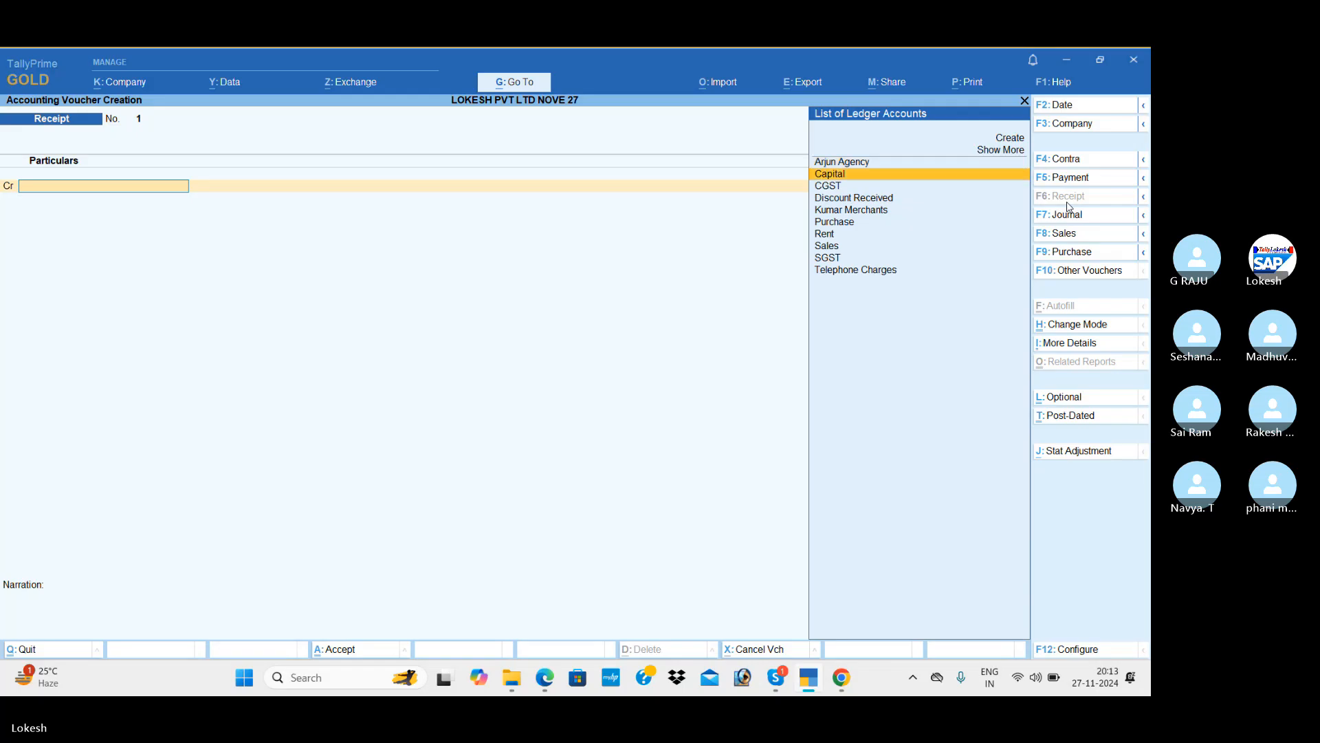
# Record a receipt crediting Capital 9,00,000 and debiting Cash, and save it.
pyautogui.press('Return')
pyautogui.hotkey('alt', 'Tab')
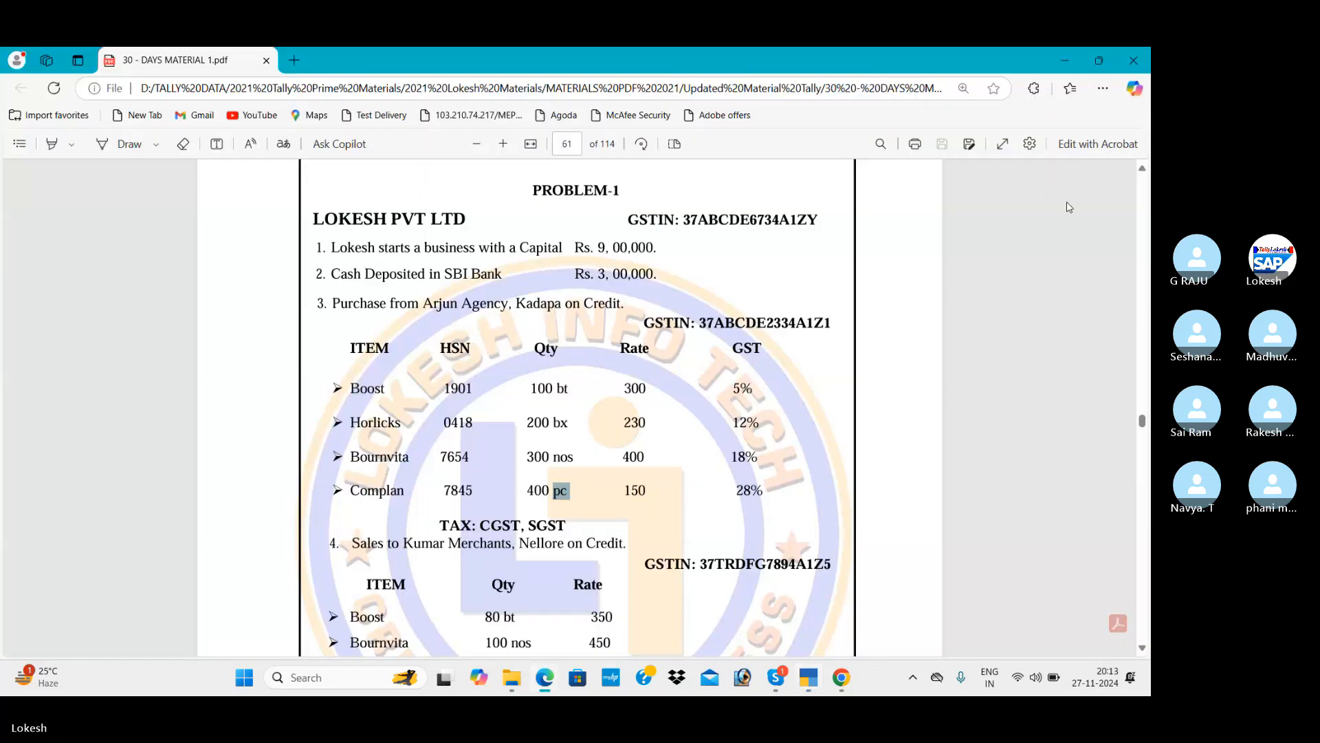
pyautogui.hotkey('alt', 'Tab')
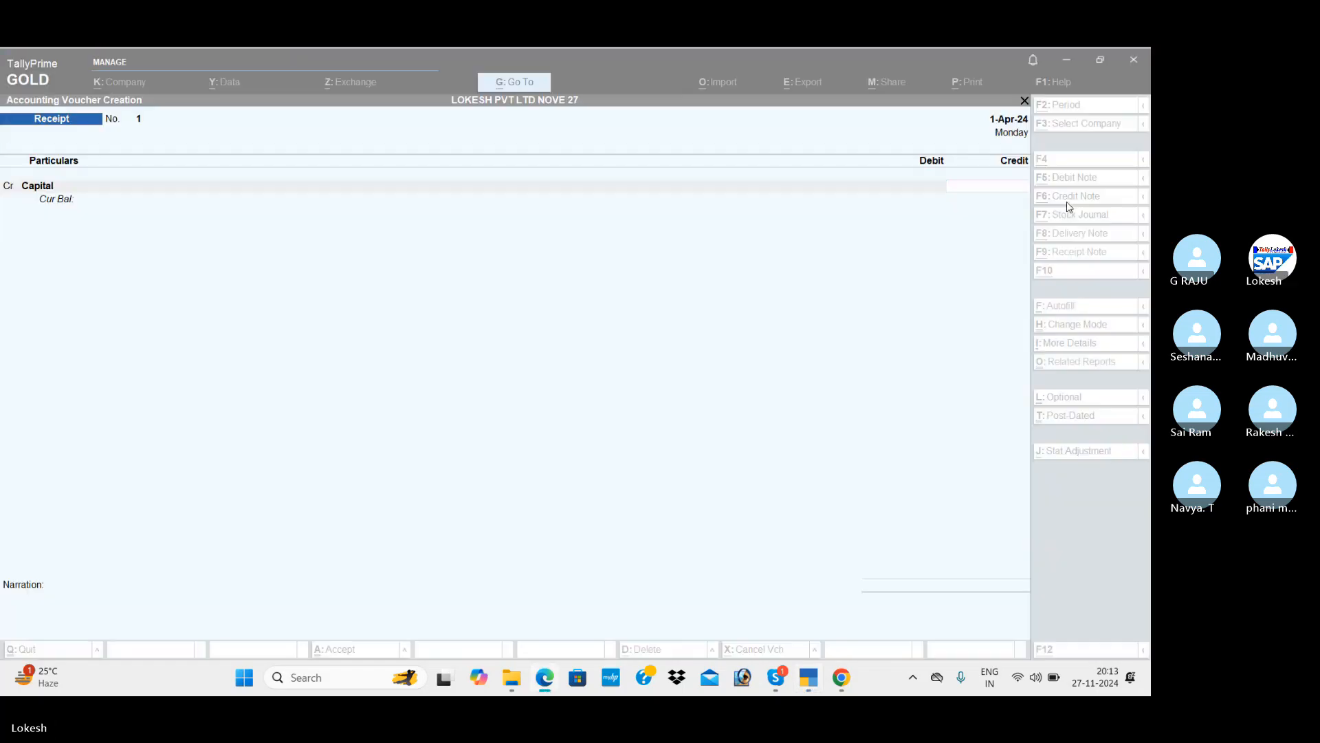
pyautogui.write('100')
pyautogui.press('BackSpace')
pyautogui.press('BackSpace')
pyautogui.press('BackSpace')
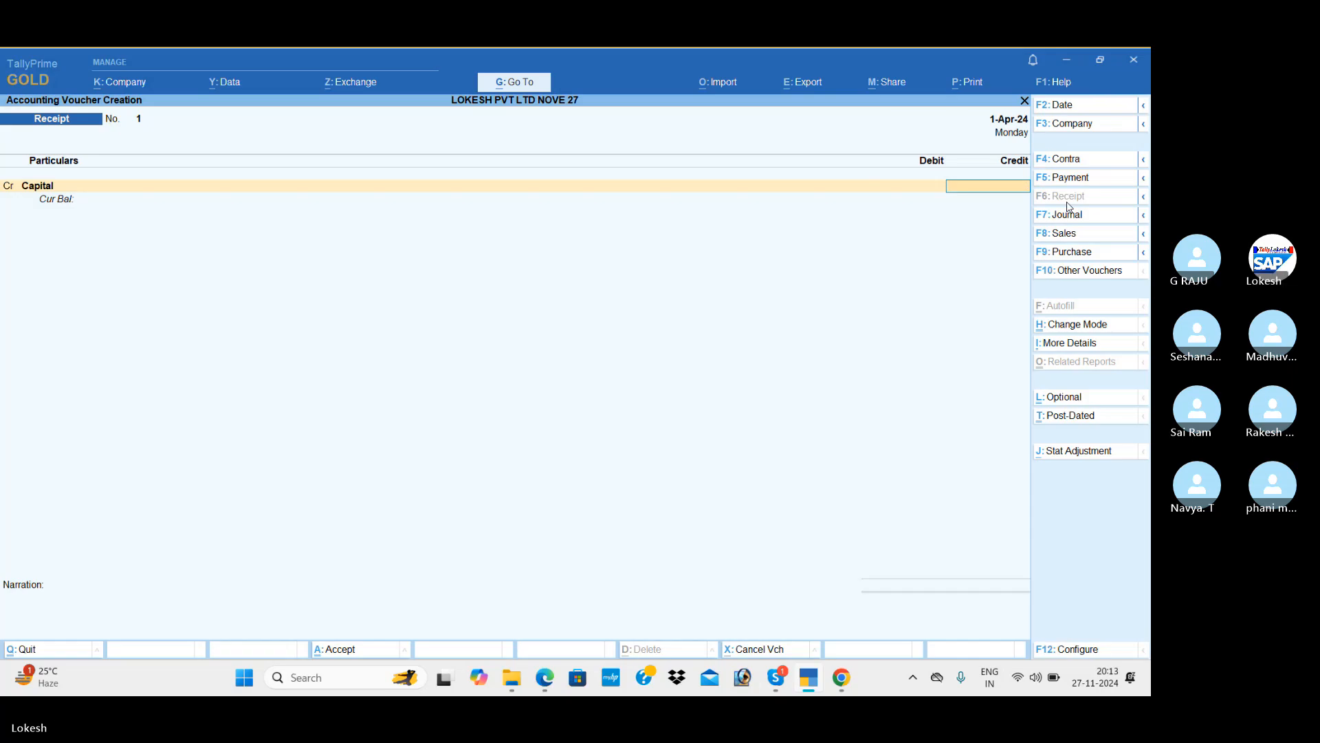
pyautogui.hotkey('alt', 'Tab')
pyautogui.hotkey('alt', 'Tab')
pyautogui.write('900000')
pyautogui.press('Return')
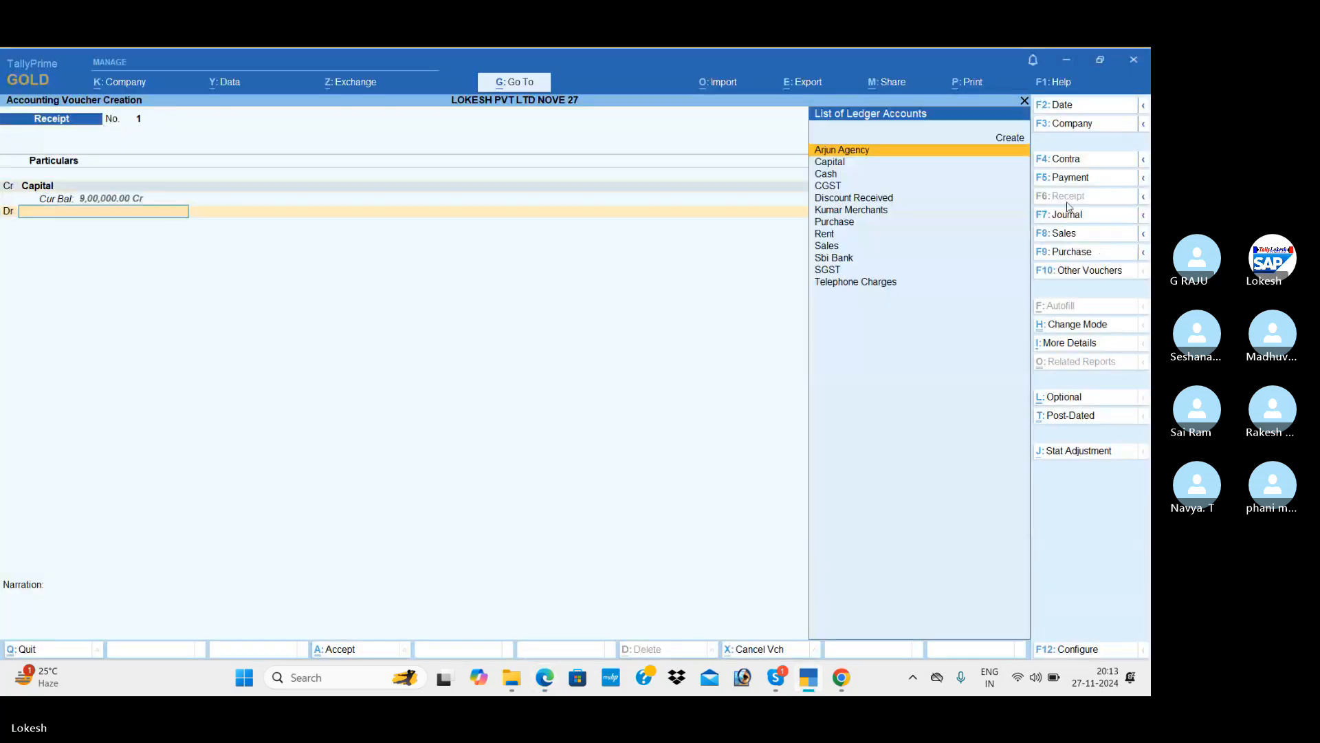
pyautogui.press('Down')
pyautogui.press('Down')
pyautogui.press('Return')
pyautogui.press('Return')
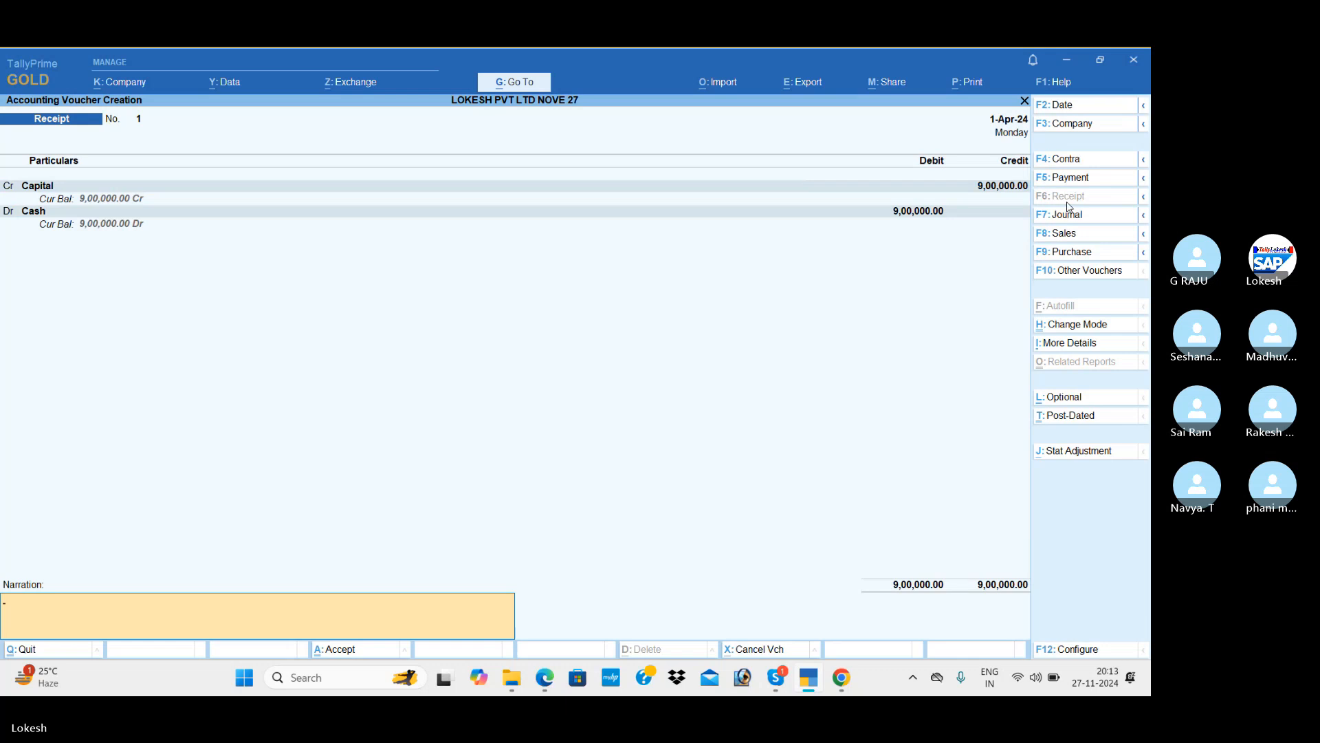
pyautogui.press('Return')
pyautogui.press('Return')
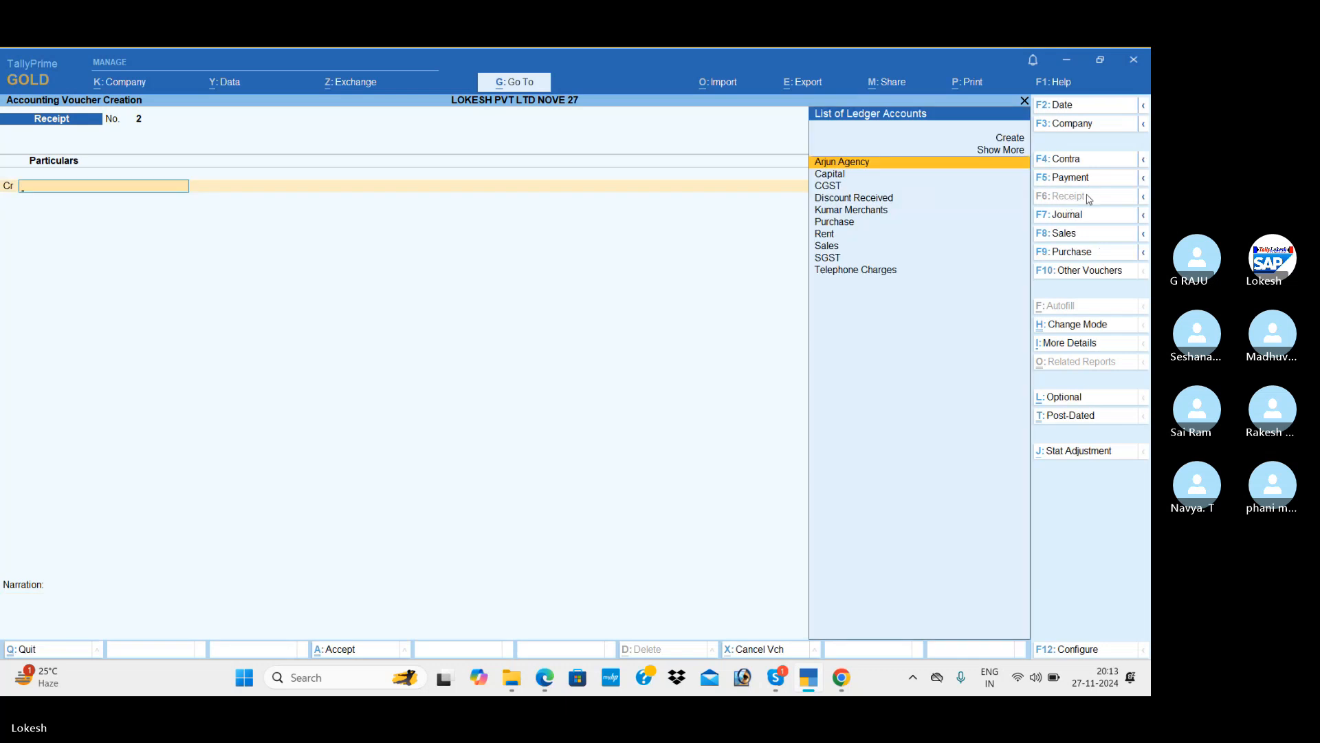
pyautogui.hotkey('alt', 'Tab')
pyautogui.hotkey('alt', 'Tab')
# Save a Contra voucher moving 3,00,000 from Cash to Sbi Bank, then start a Purchase voucher.
pyautogui.click(1074, 162)
pyautogui.press('Return')
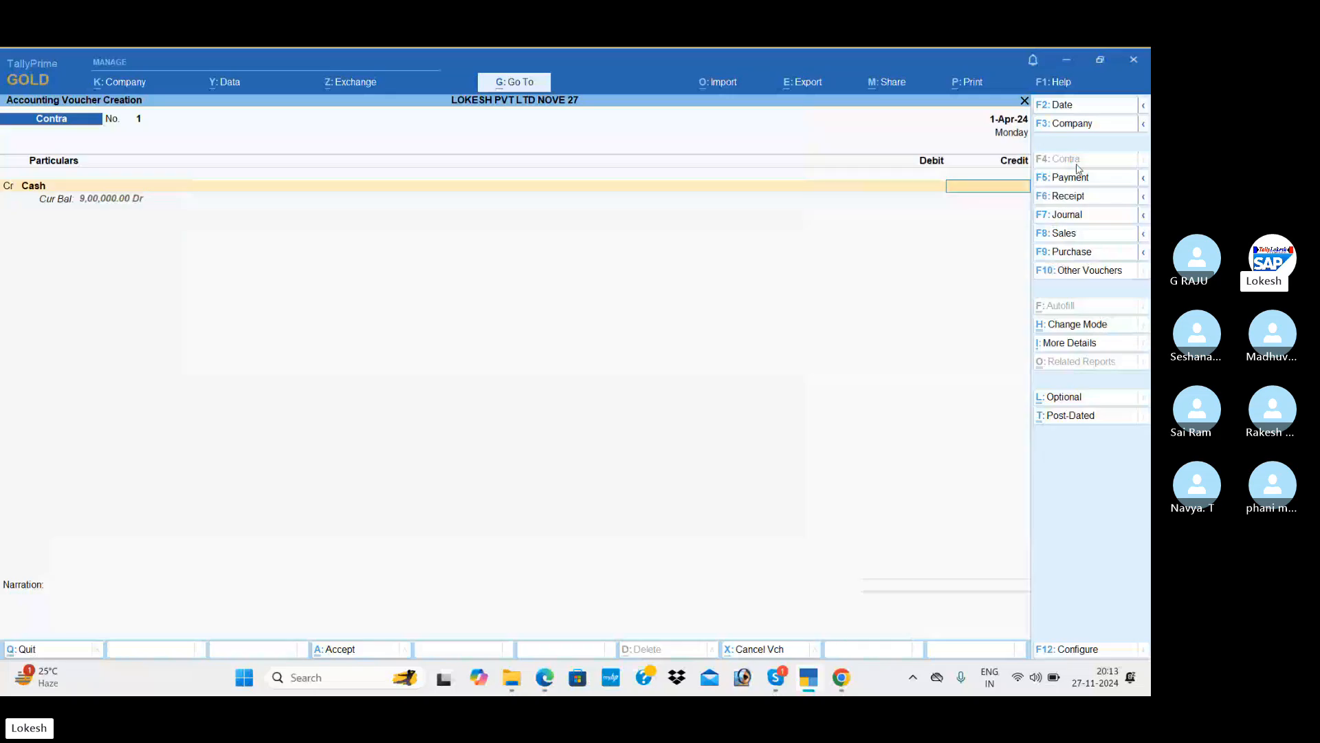
pyautogui.hotkey('alt', 'Tab')
pyautogui.hotkey('alt', 'Tab')
pyautogui.write('300000')
pyautogui.press('Return')
pyautogui.press('Down')
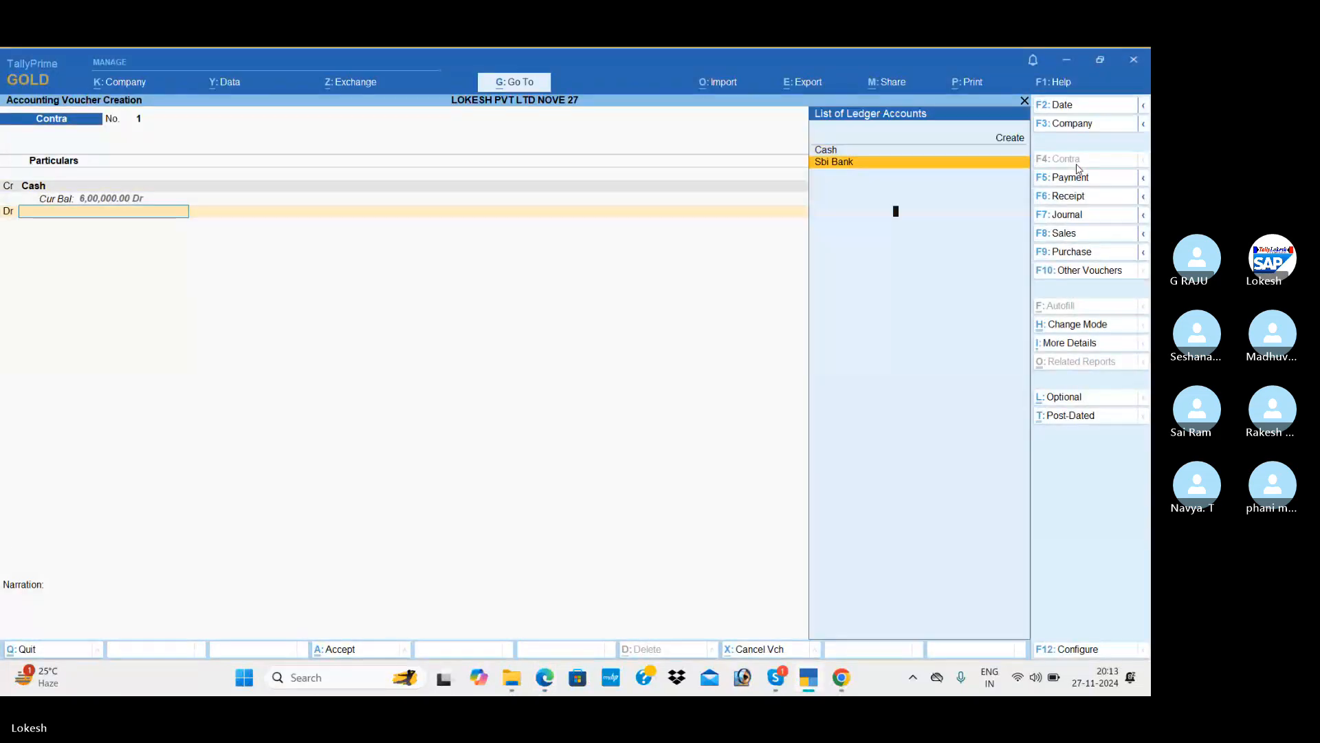
pyautogui.press('Return')
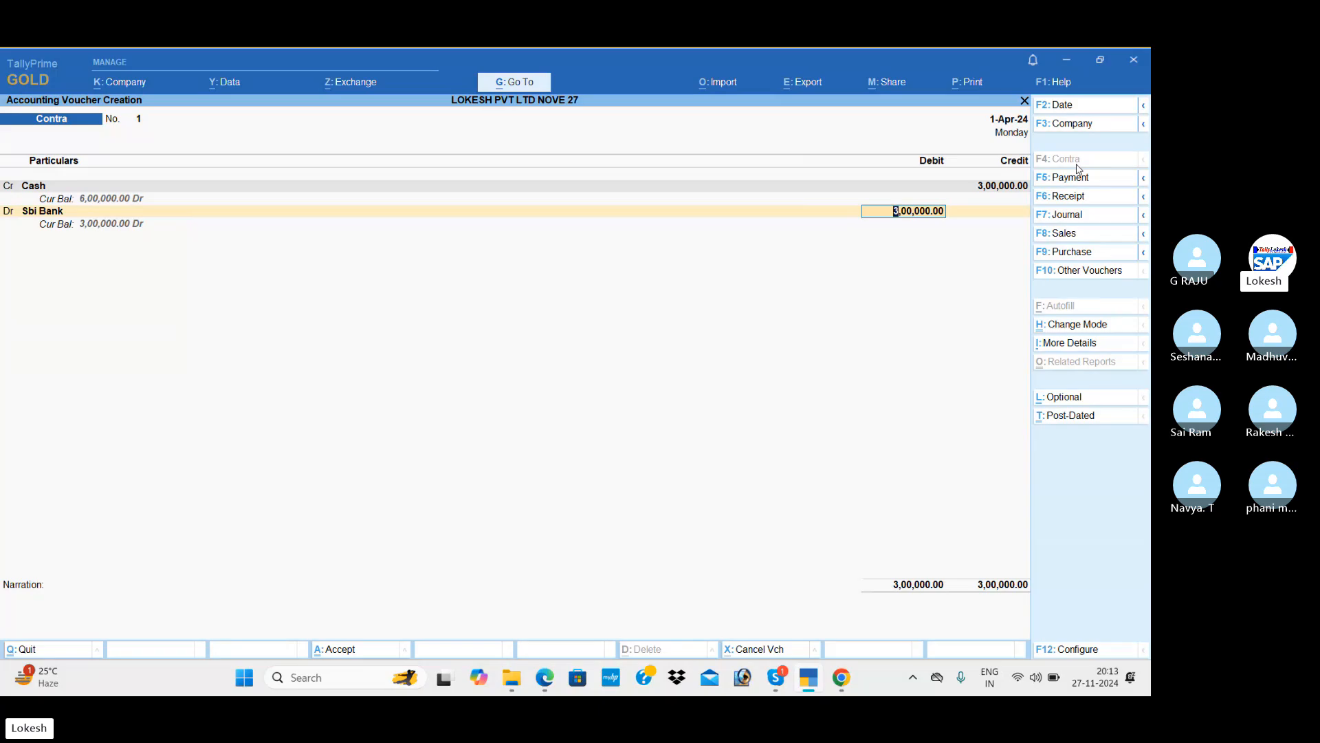
pyautogui.press('ctrl')
pyautogui.hotkey('ctrl', 'a')
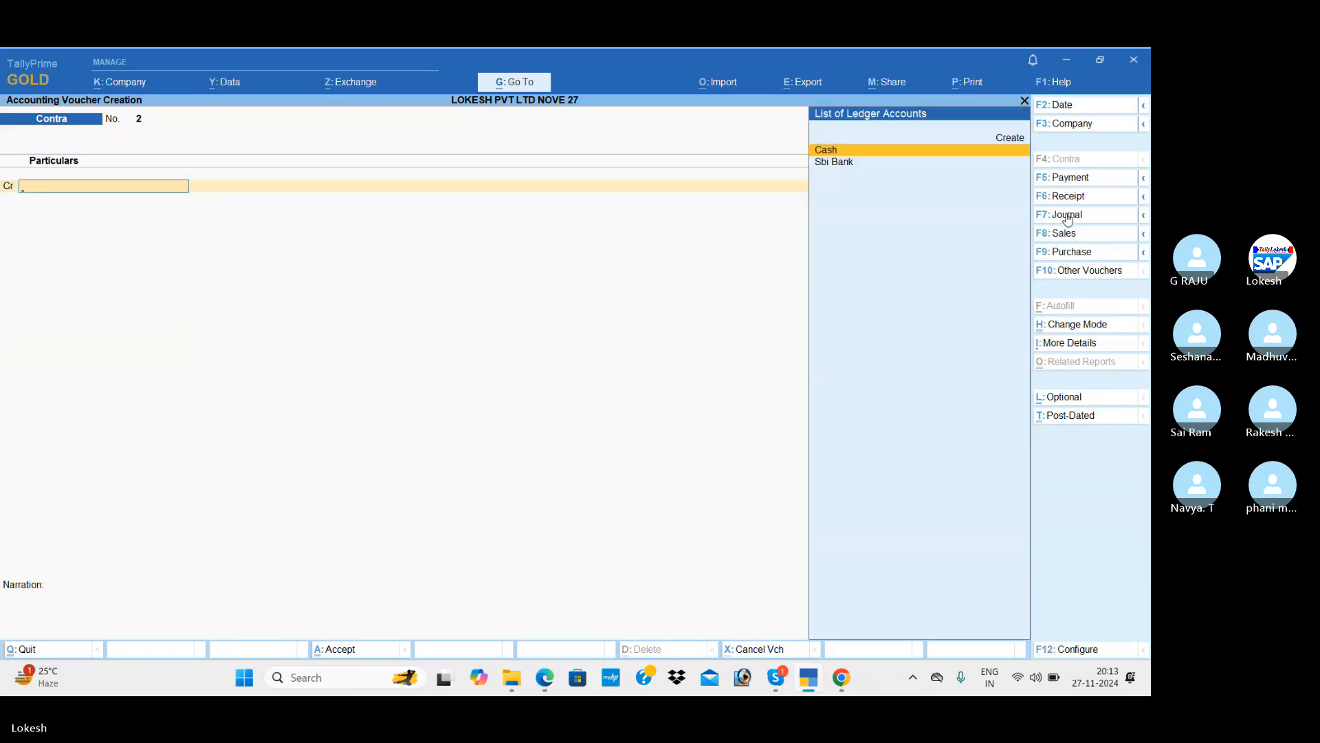
pyautogui.click(1068, 253)
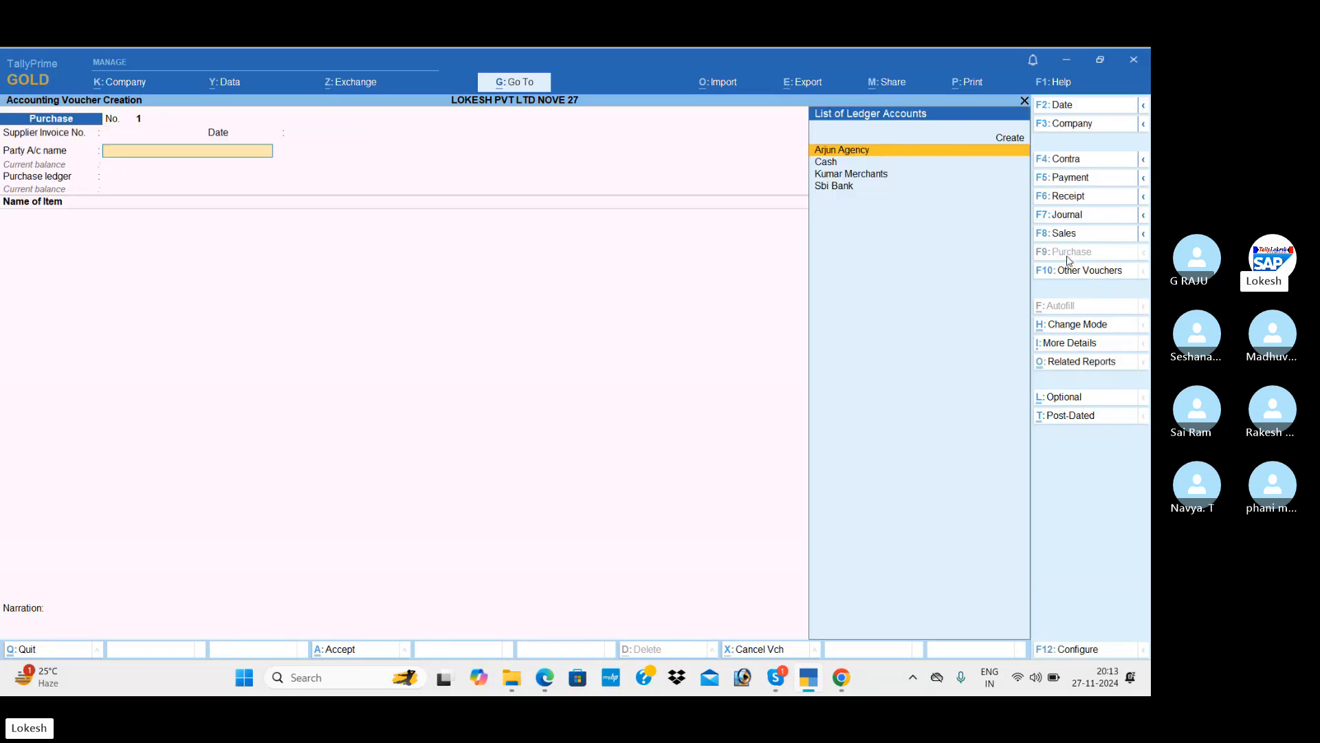
# Choose supplier Arjun Agency and add Boost, 100 bt at 300.
pyautogui.hotkey('alt', 'Tab')
pyautogui.hotkey('alt', 'Tab')
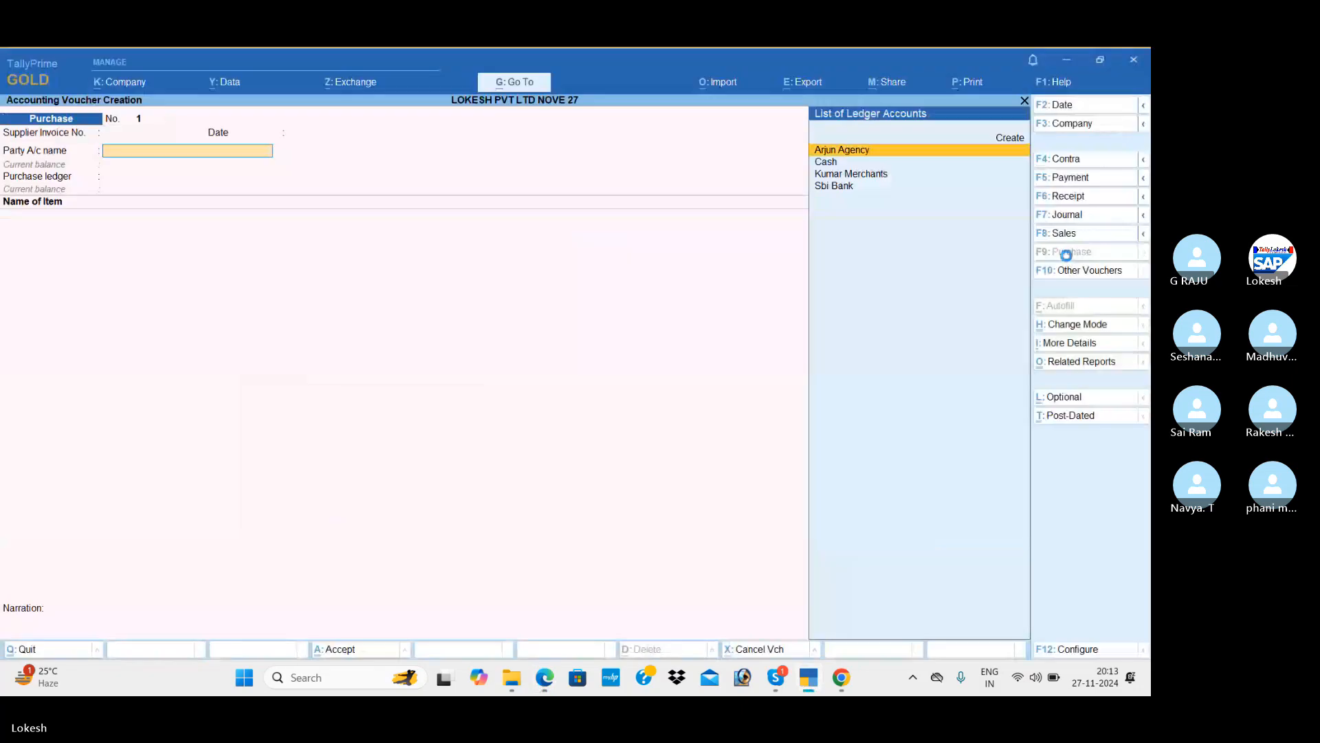
pyautogui.press('Return')
pyautogui.press('Return')
pyautogui.press('Return')
pyautogui.press('Return')
pyautogui.press('Return')
pyautogui.press('Return')
pyautogui.press('Return')
pyautogui.press('Return')
pyautogui.press('Return')
pyautogui.press('Return')
pyautogui.press('Return')
pyautogui.press('Return')
pyautogui.press('Return')
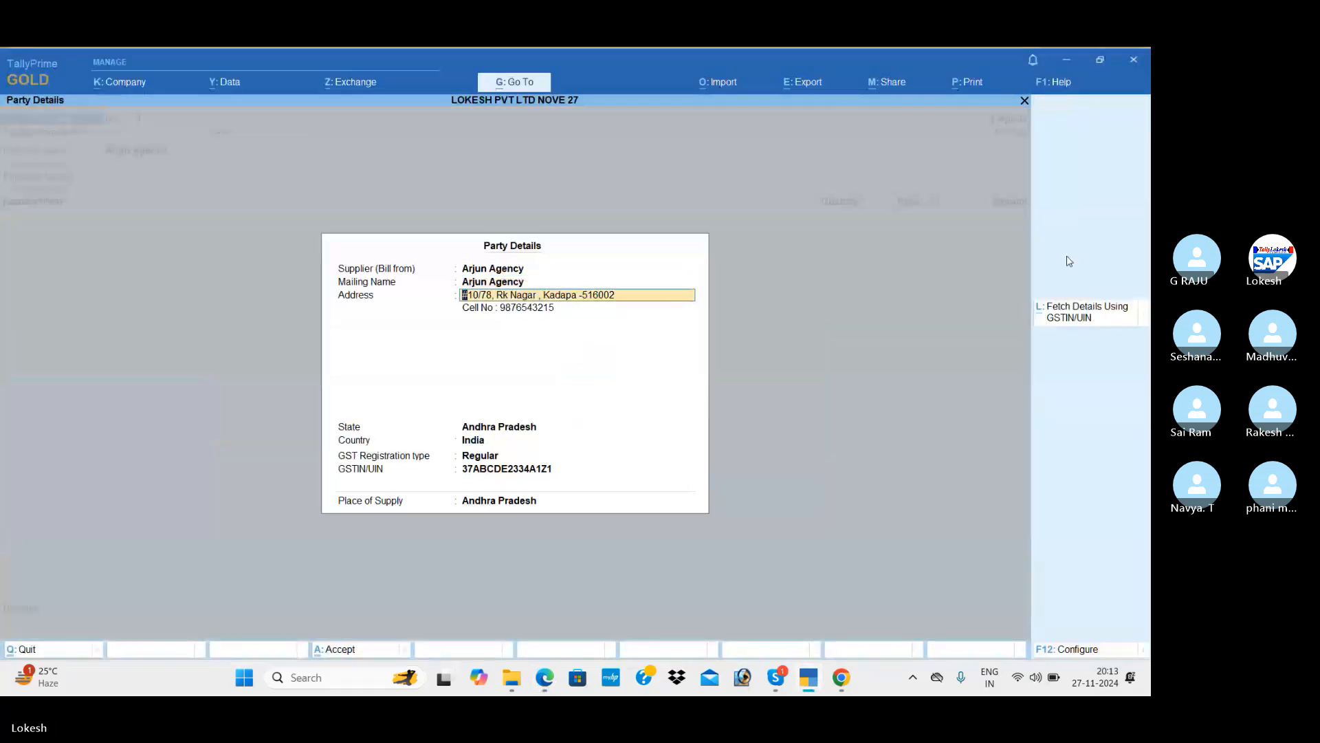
pyautogui.press('Return')
pyautogui.press('Return')
pyautogui.press('Return')
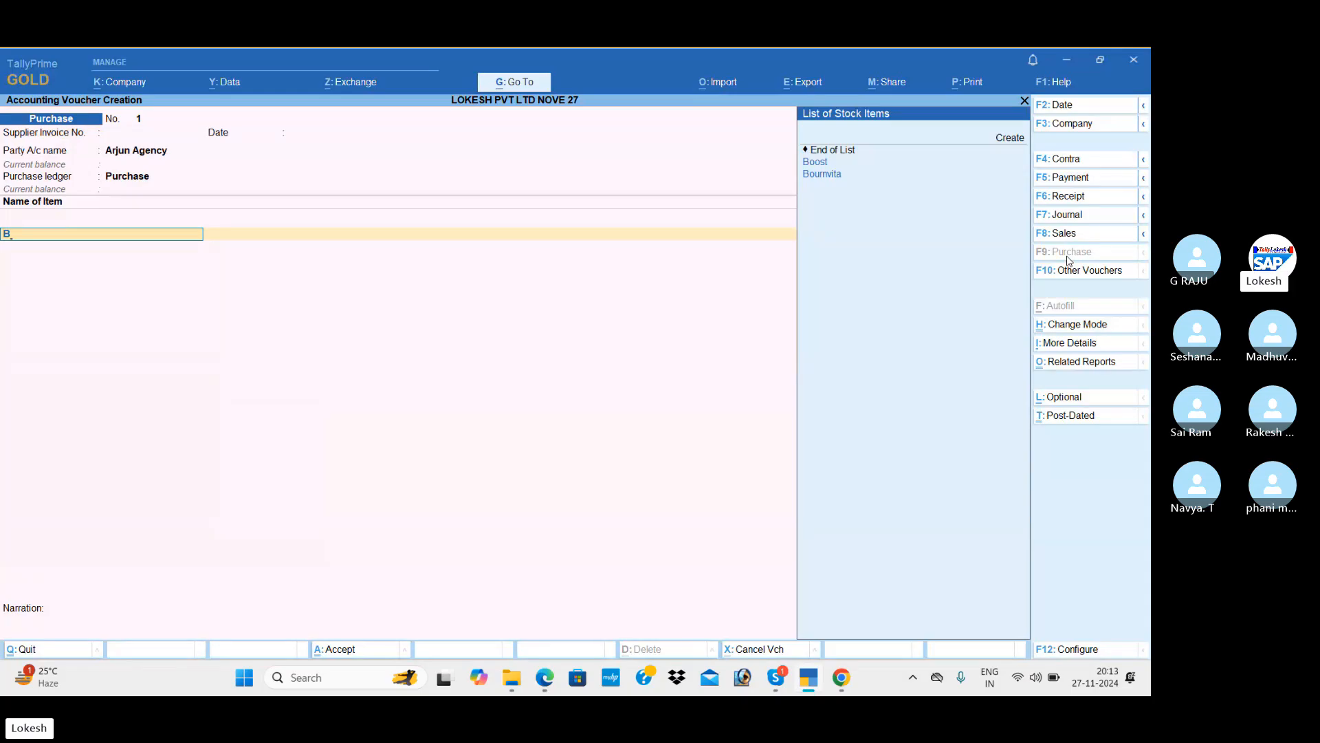
pyautogui.press('Down')
pyautogui.press('Return')
pyautogui.hotkey('alt', 'Tab')
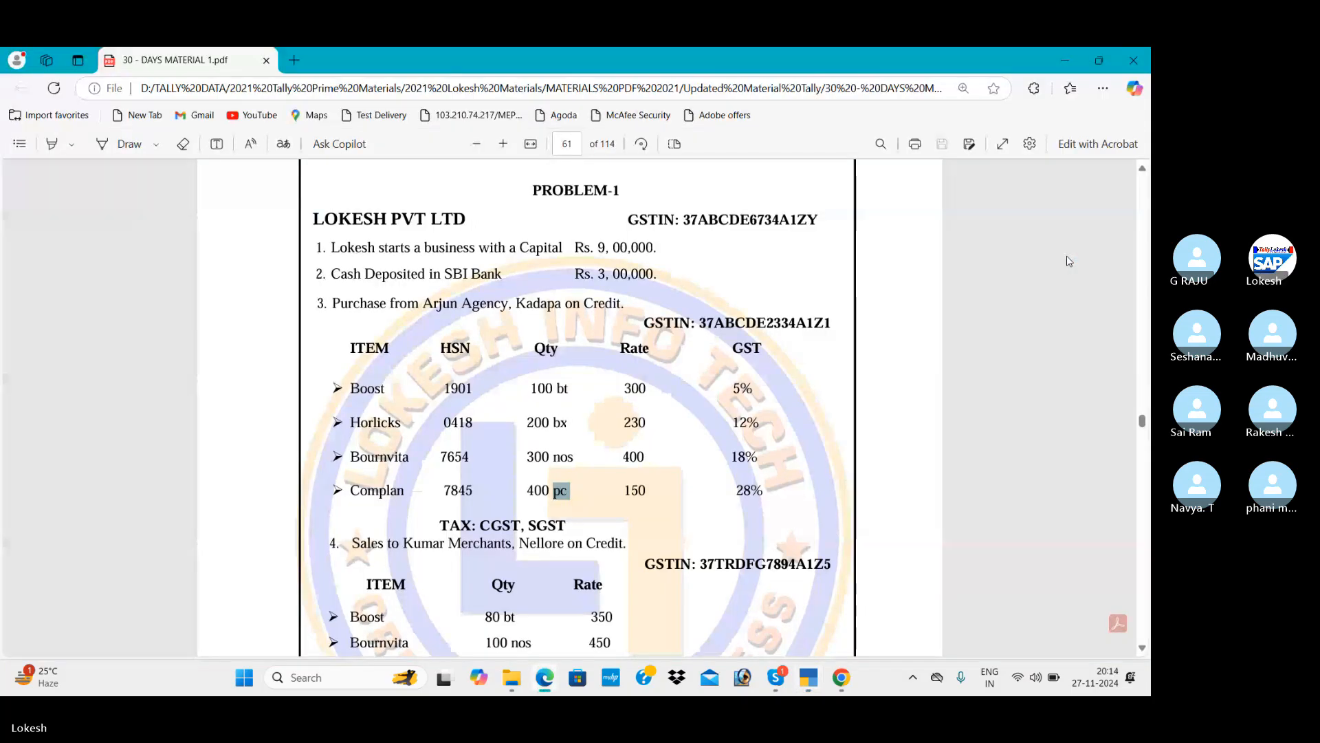
pyautogui.hotkey('alt', 'Tab')
pyautogui.write('100')
pyautogui.press('Return')
pyautogui.write('300')
pyautogui.press('Return')
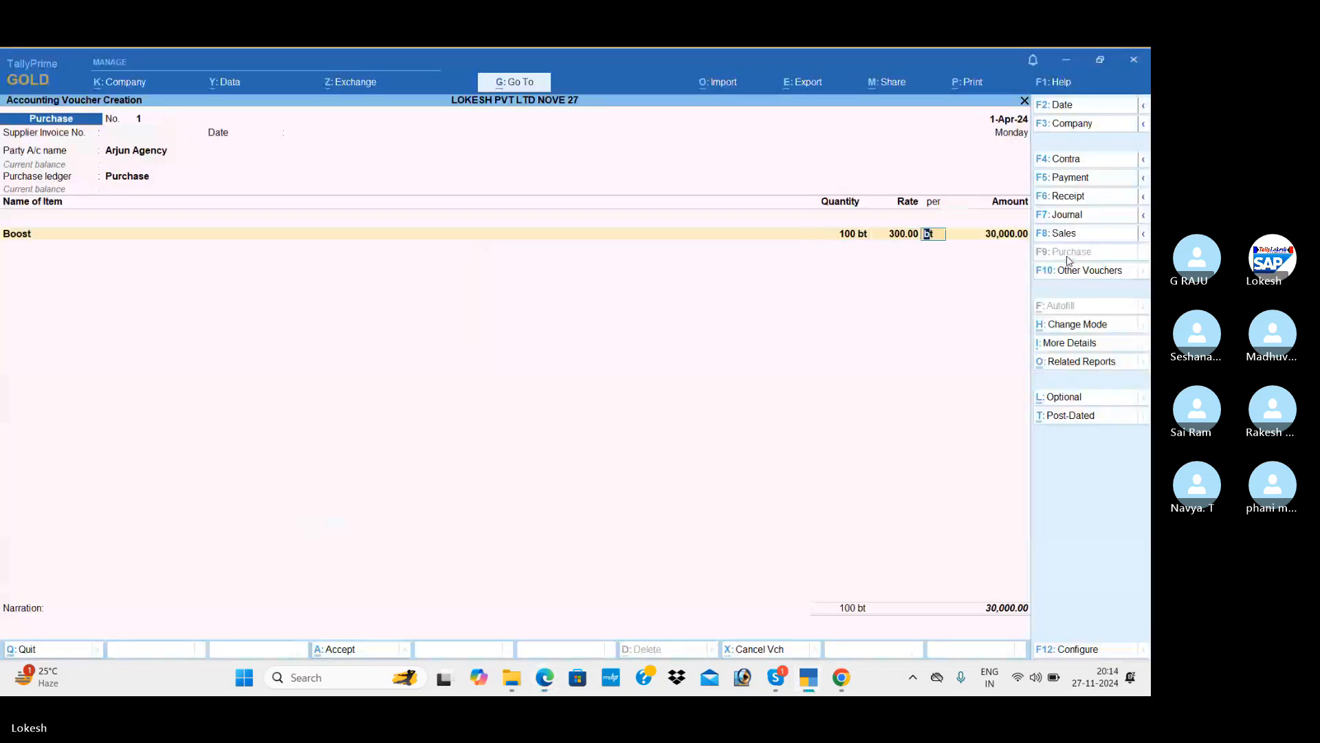
pyautogui.press('Return')
pyautogui.press('Return')
# Add Horlicks to the purchase, 200 bx at 230.
pyautogui.hotkey('alt', 'Tab')
pyautogui.hotkey('alt', 'Tab')
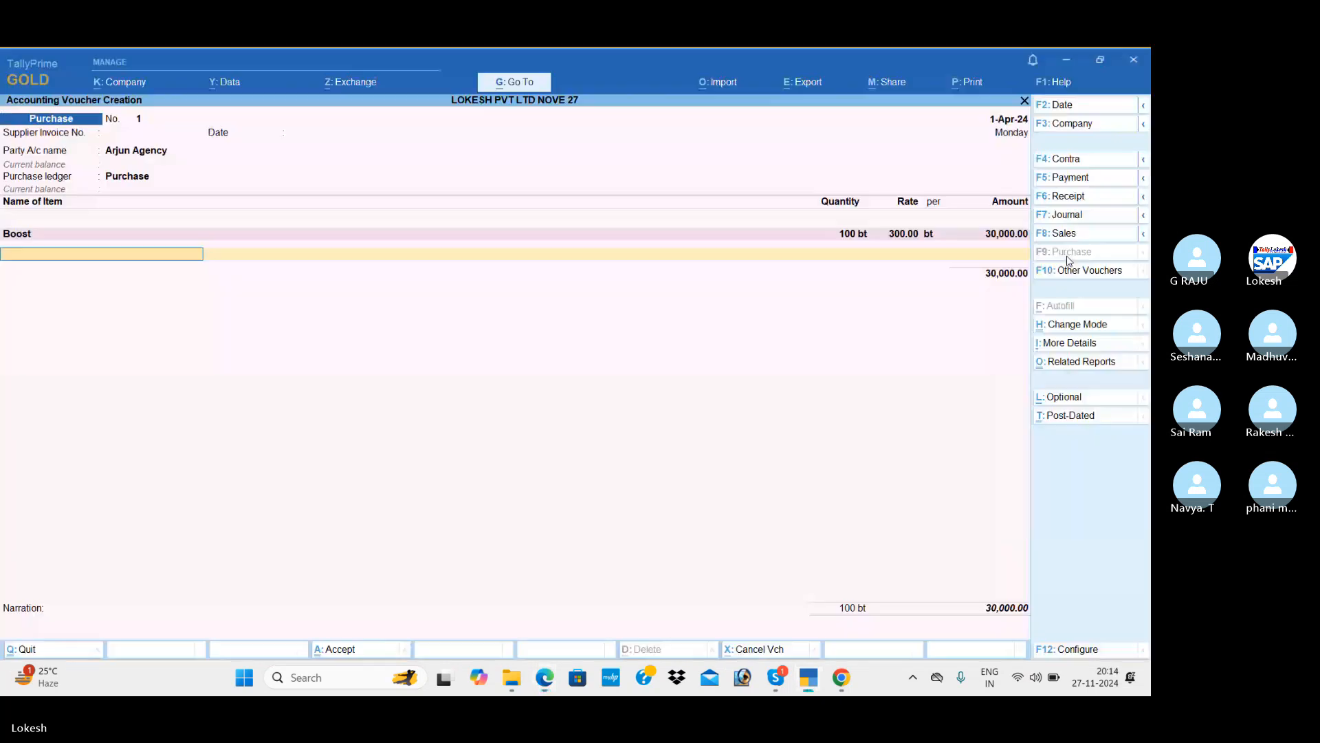
pyautogui.write('h')
pyautogui.press('Return')
pyautogui.hotkey('alt', 'Tab')
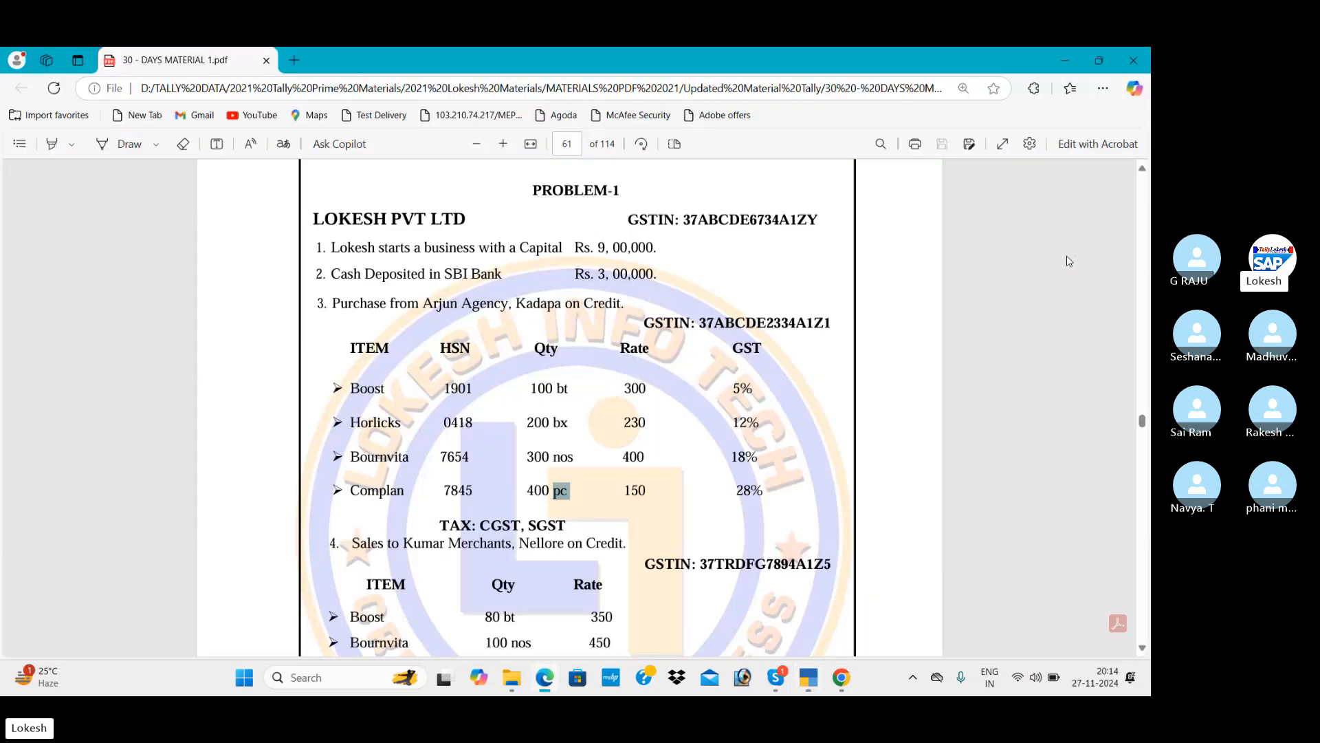
pyautogui.hotkey('alt', 'Tab')
pyautogui.write('200')
pyautogui.press('Return')
pyautogui.write('230')
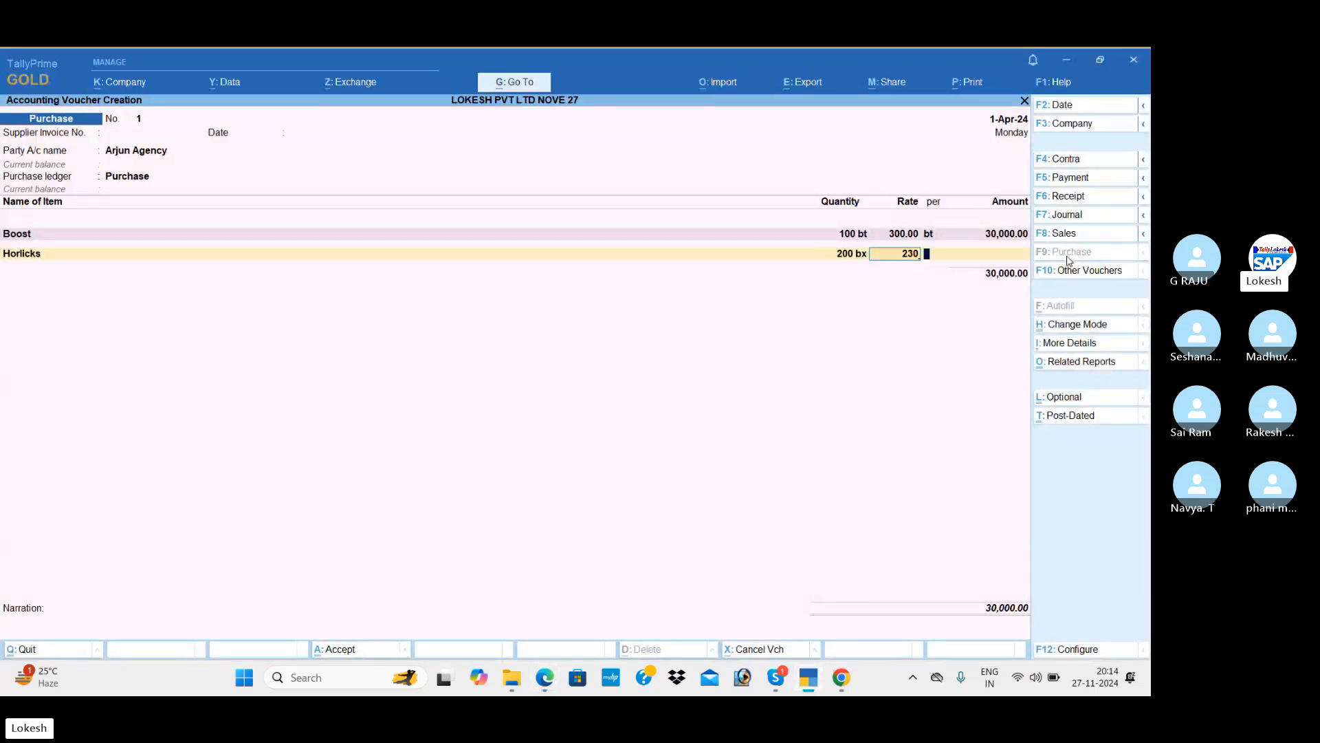
pyautogui.press('Return')
pyautogui.press('Return')
# Add Bournvita to the purchase, 300 nos at 400.
pyautogui.press('Return')
pyautogui.hotkey('alt', 'Tab')
pyautogui.hotkey('alt', 'Tab')
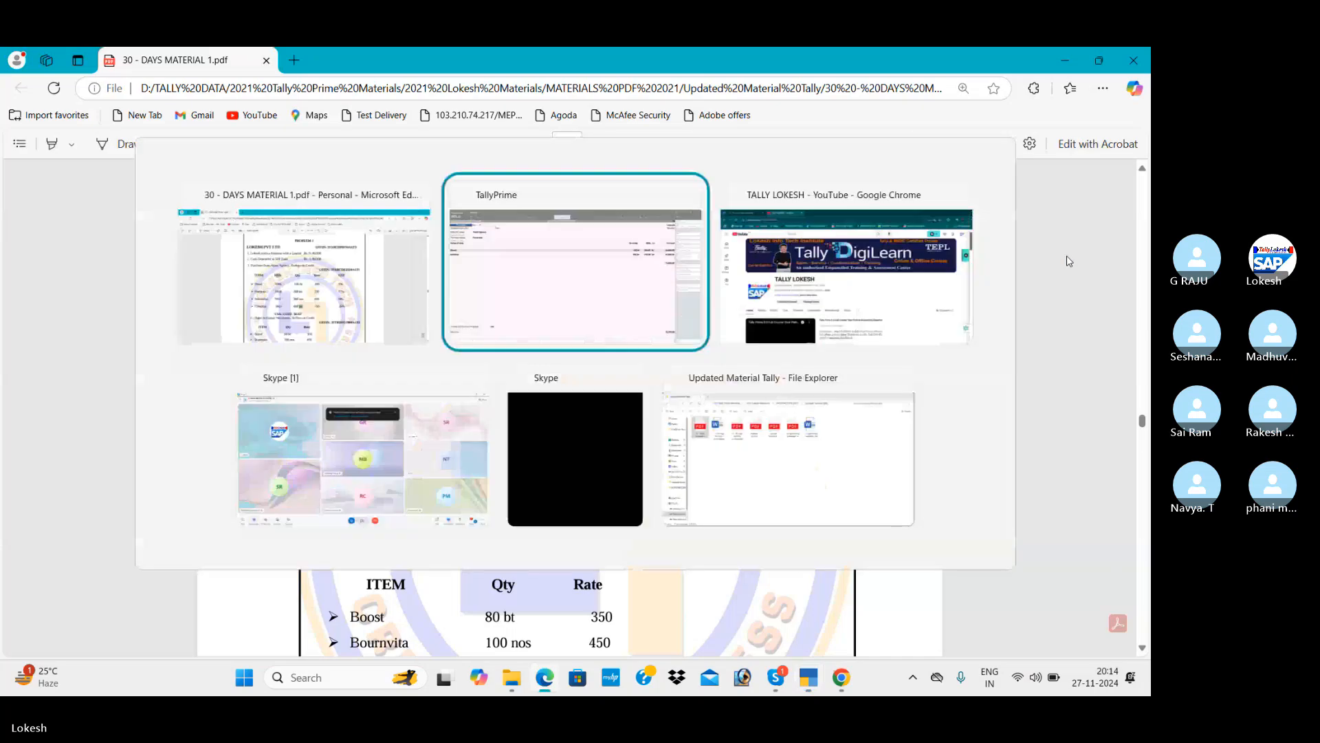
pyautogui.write('b')
pyautogui.press('Down')
pyautogui.press('Down')
pyautogui.press('Return')
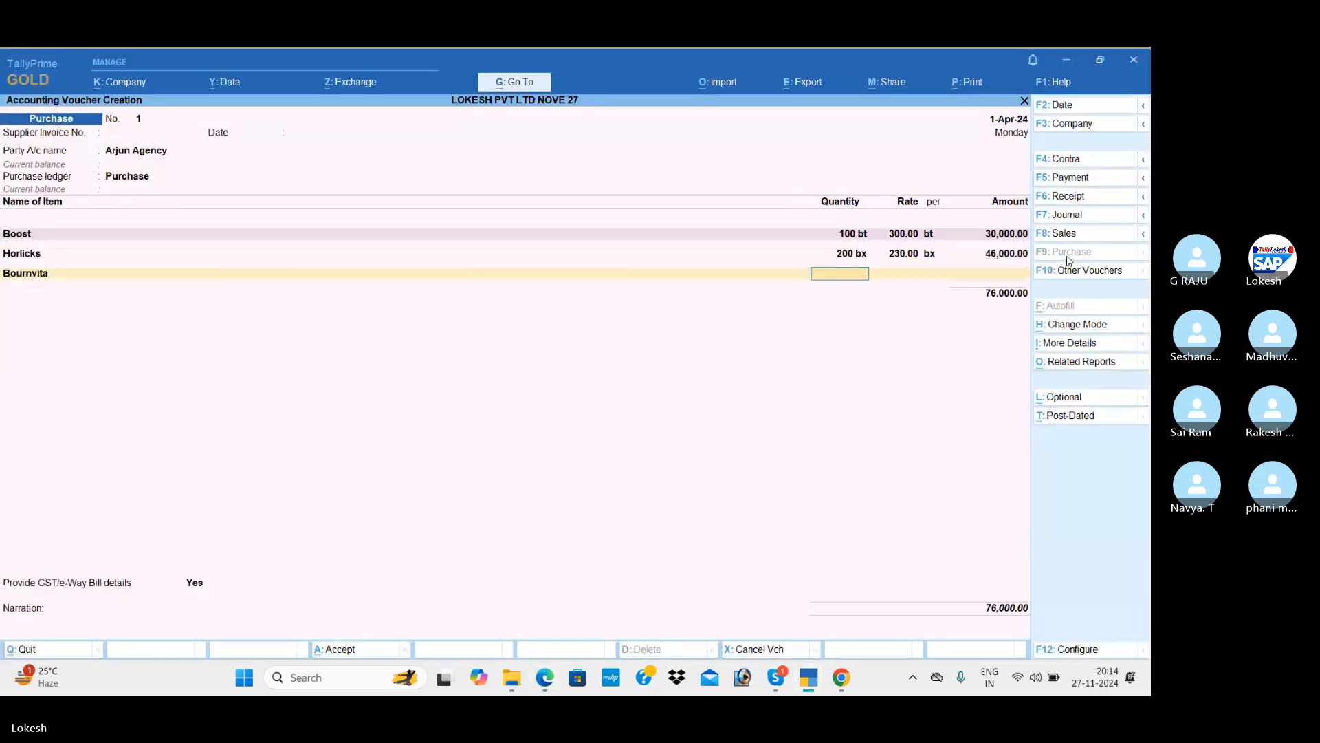
pyautogui.hotkey('alt', 'Tab')
pyautogui.hotkey('alt', 'Tab')
pyautogui.write('300')
pyautogui.press('Return')
pyautogui.write('400')
pyautogui.press('Return')
pyautogui.press('Return')
pyautogui.press('Return')
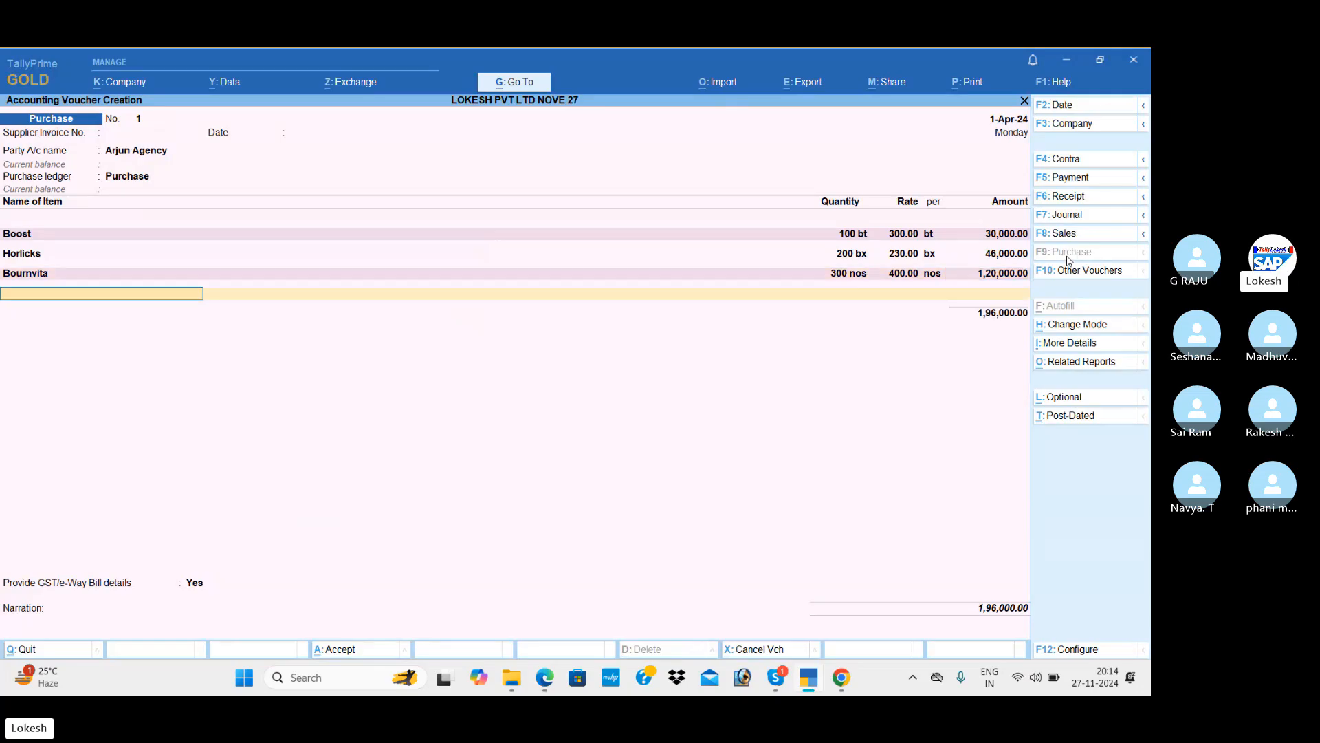
# Add Complan, 400 pc at 150, and close the item list.
pyautogui.hotkey('alt', 'Tab')
pyautogui.hotkey('alt', 'Tab')
pyautogui.write('Co')
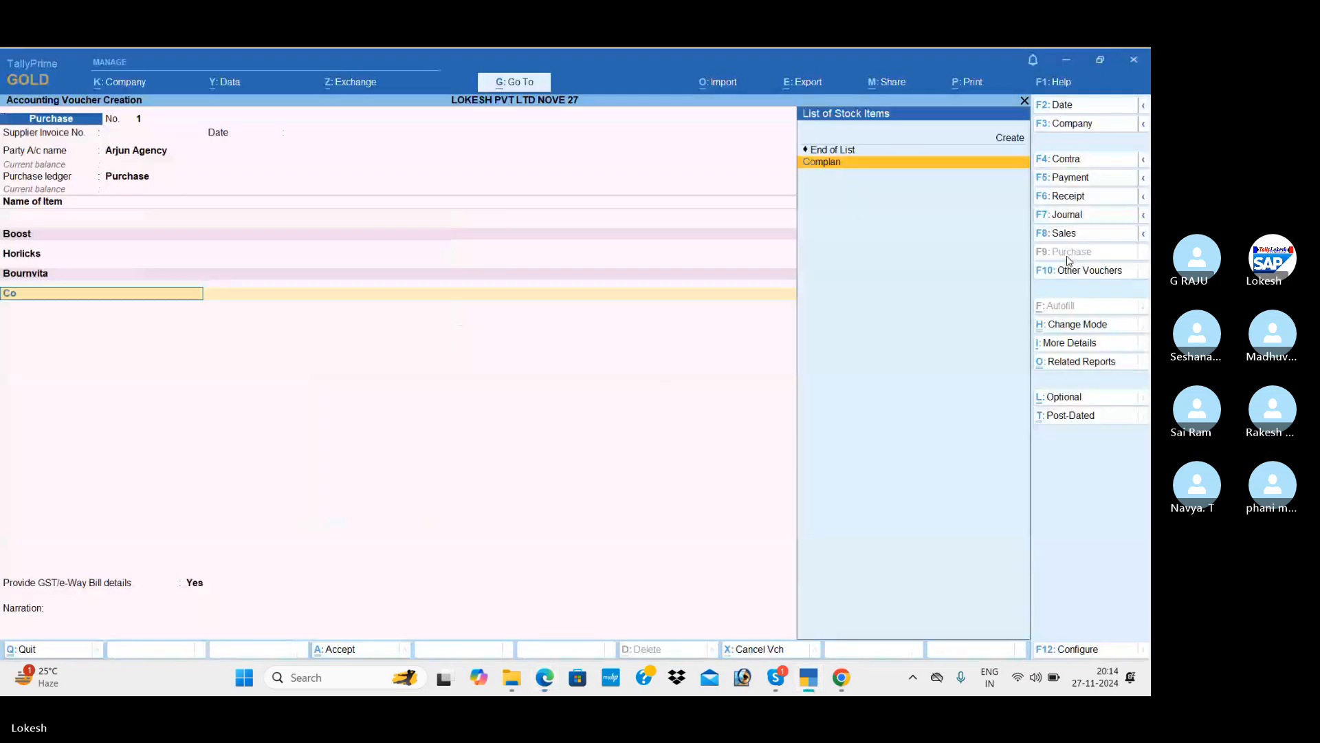
pyautogui.press('Return')
pyautogui.hotkey('alt', 'Tab')
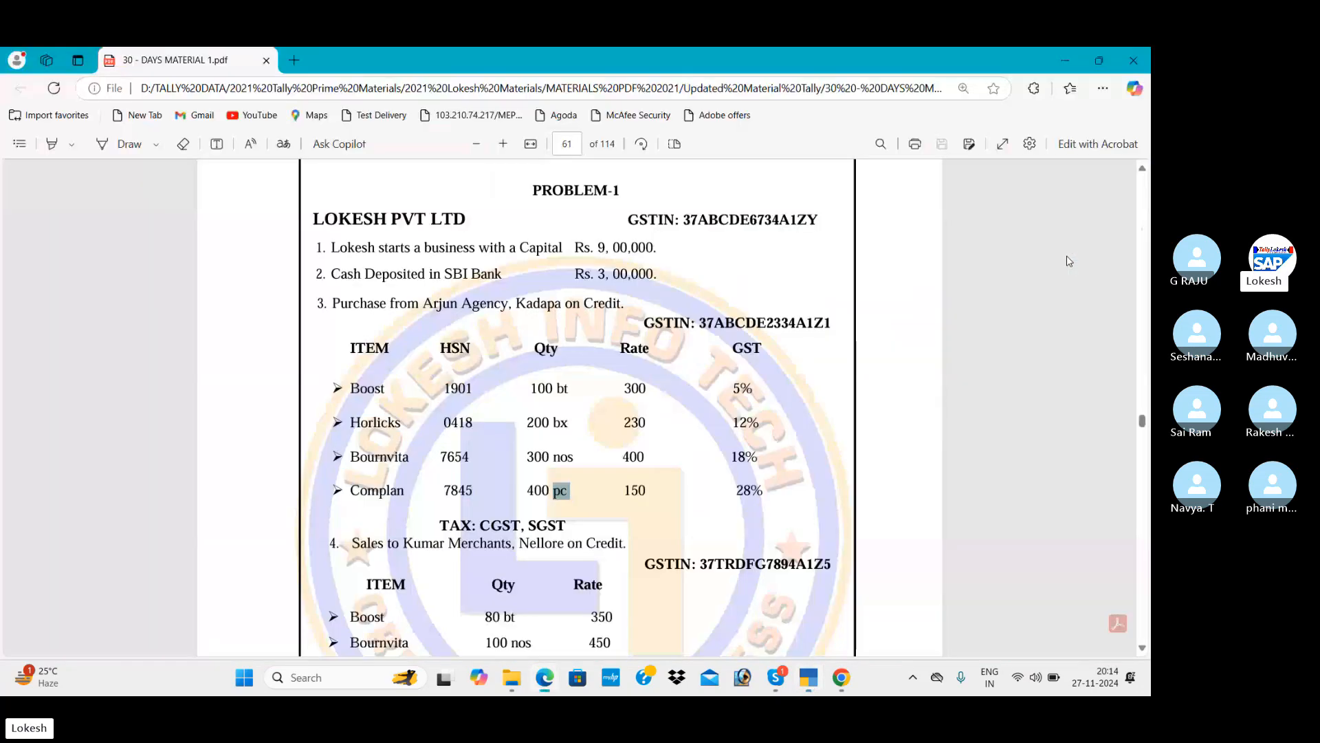
pyautogui.hotkey('alt', 'Tab')
pyautogui.write('400')
pyautogui.press('Return')
pyautogui.write('150')
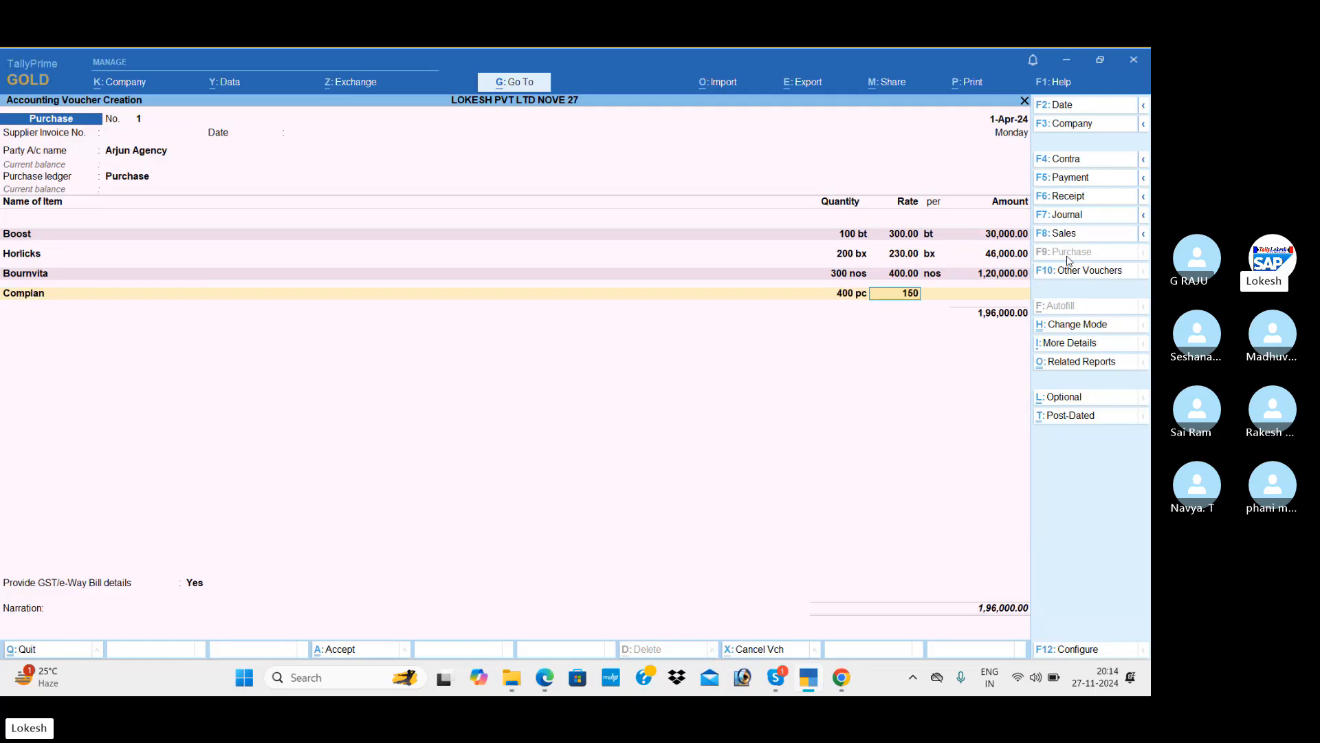
pyautogui.press('Return')
pyautogui.press('Return')
pyautogui.press('Return')
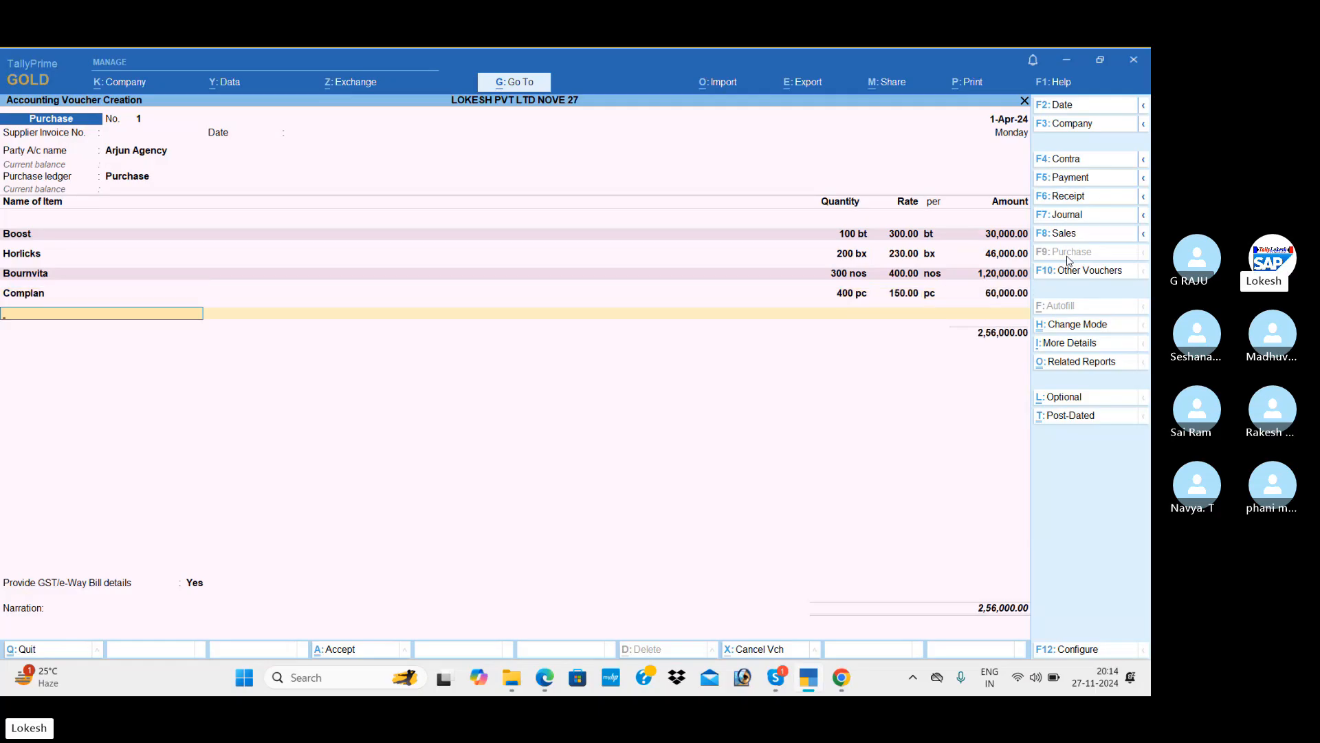
pyautogui.press('Return')
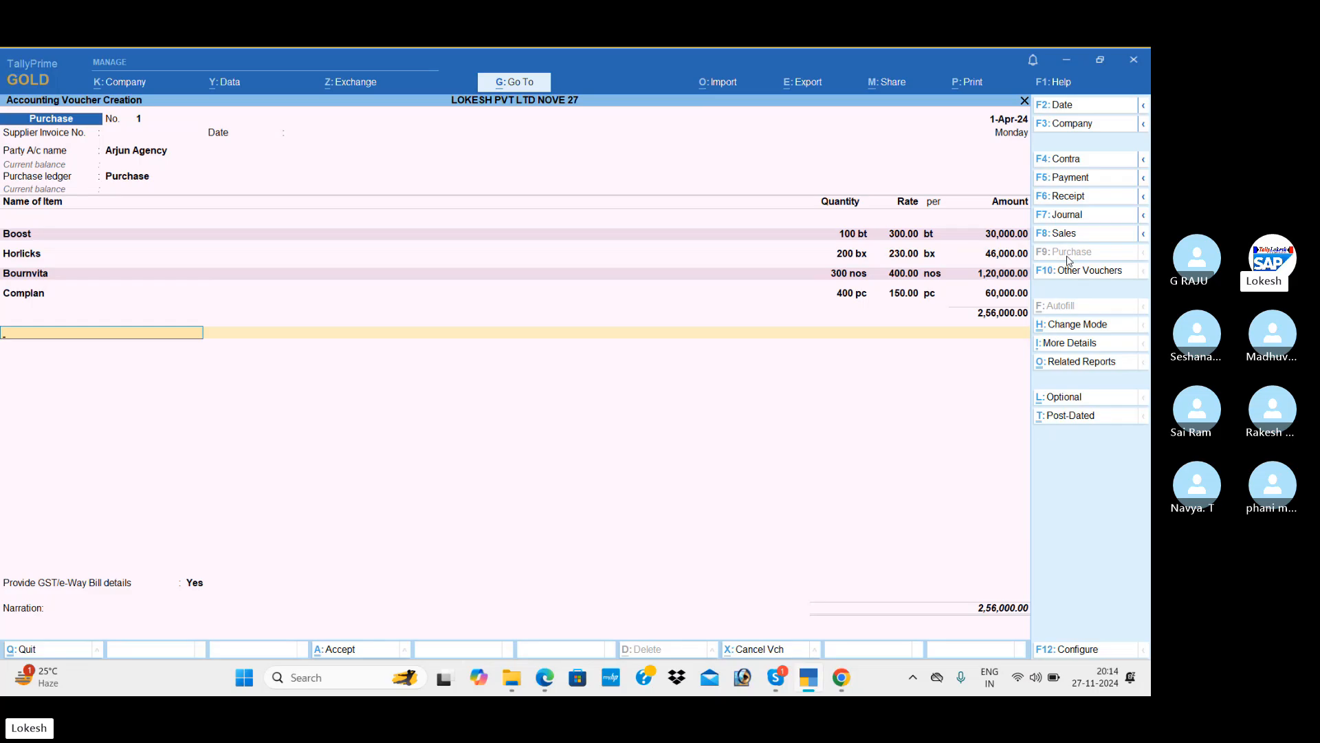
# Add CGST and SGST rows of 22,710 each to the Arjun Agency purchase, then list its related reports.
pyautogui.write('cg')
pyautogui.press('Return')
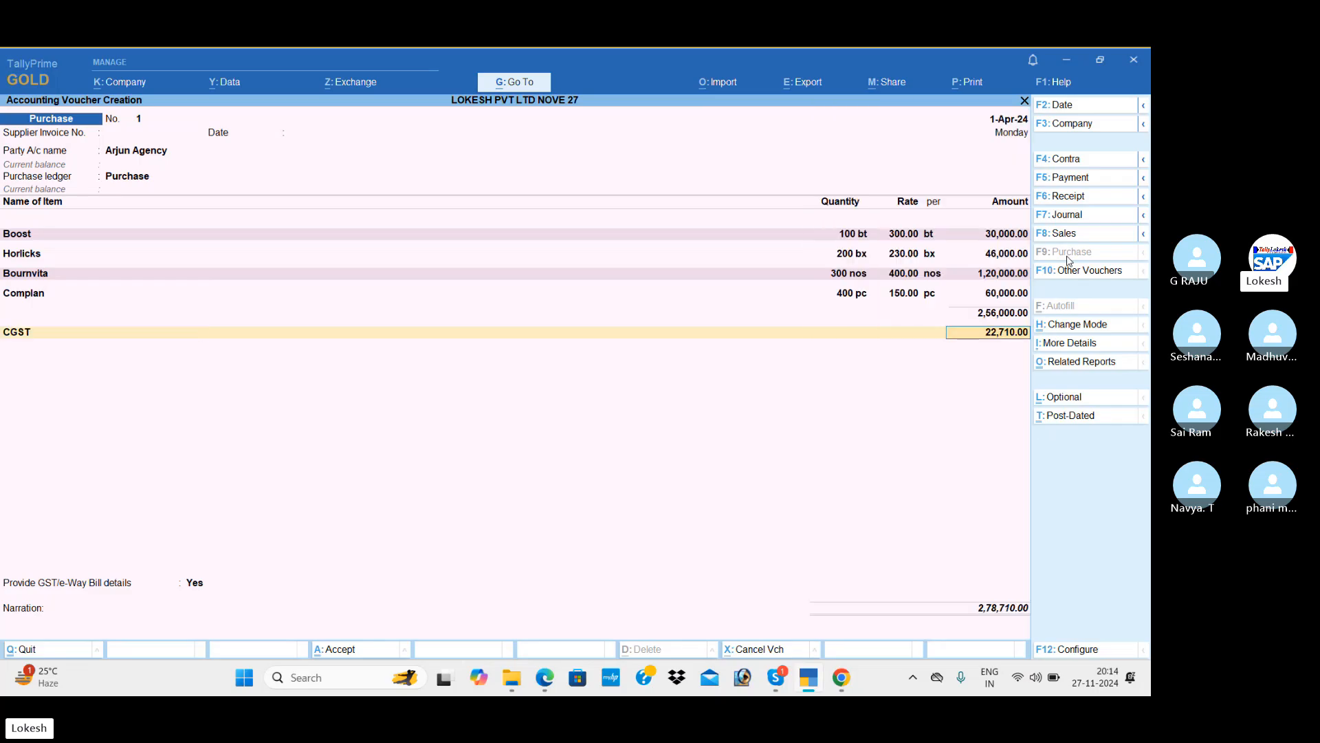
pyautogui.write('sg')
pyautogui.press('BackSpace')
pyautogui.press('BackSpace')
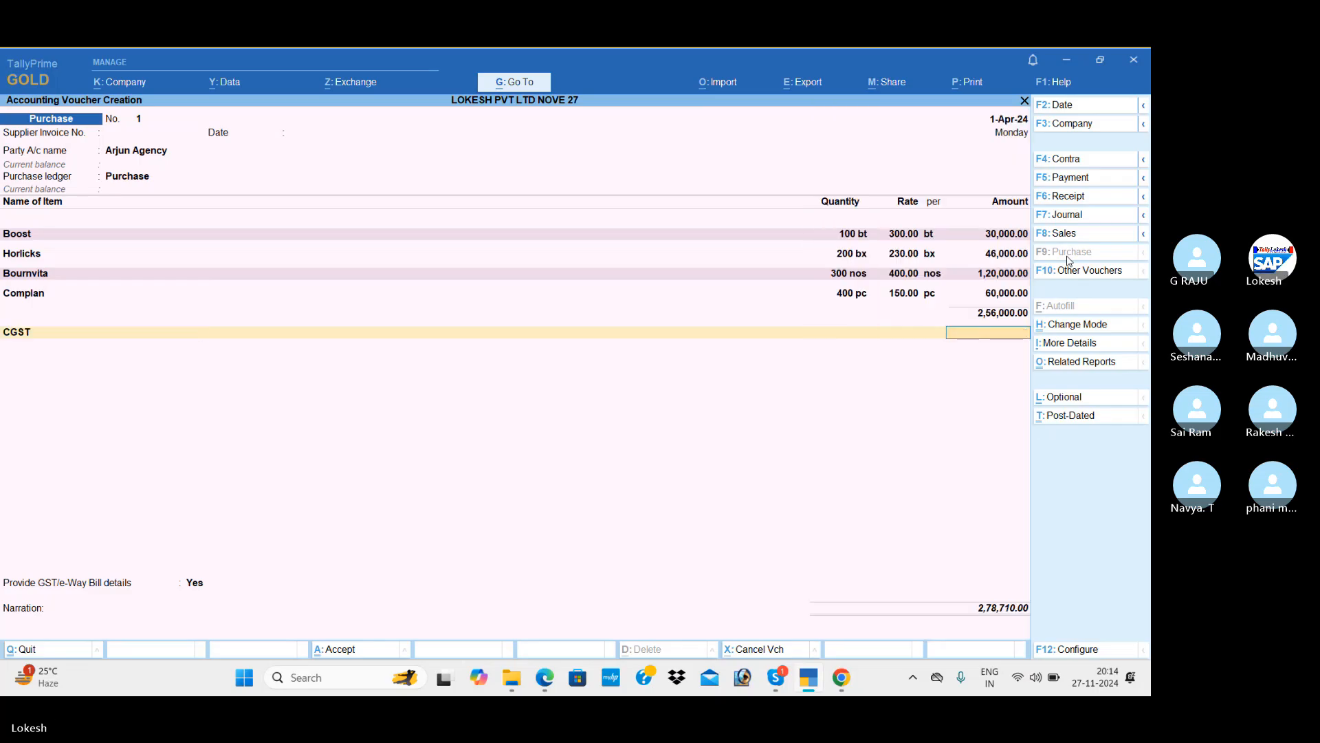
pyautogui.press('Return')
pyautogui.write('sg')
pyautogui.press('Return')
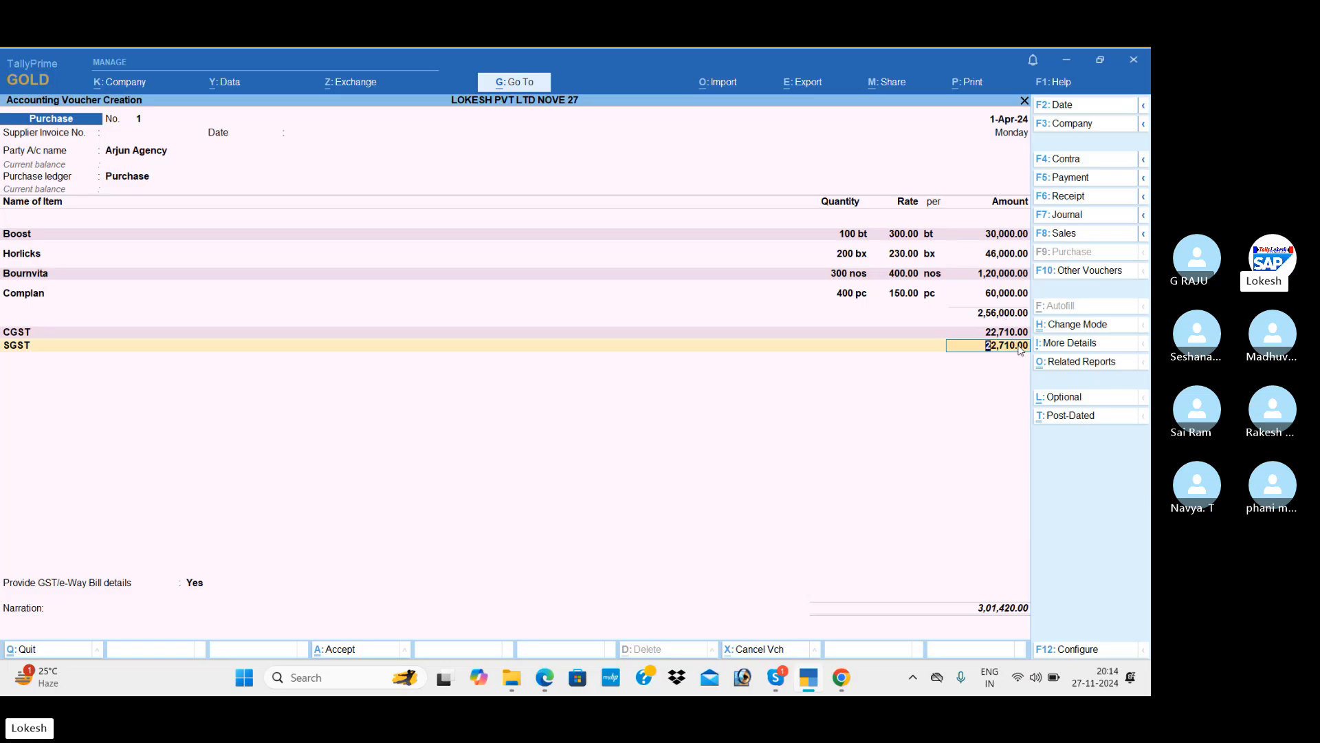
pyautogui.click(1068, 363)
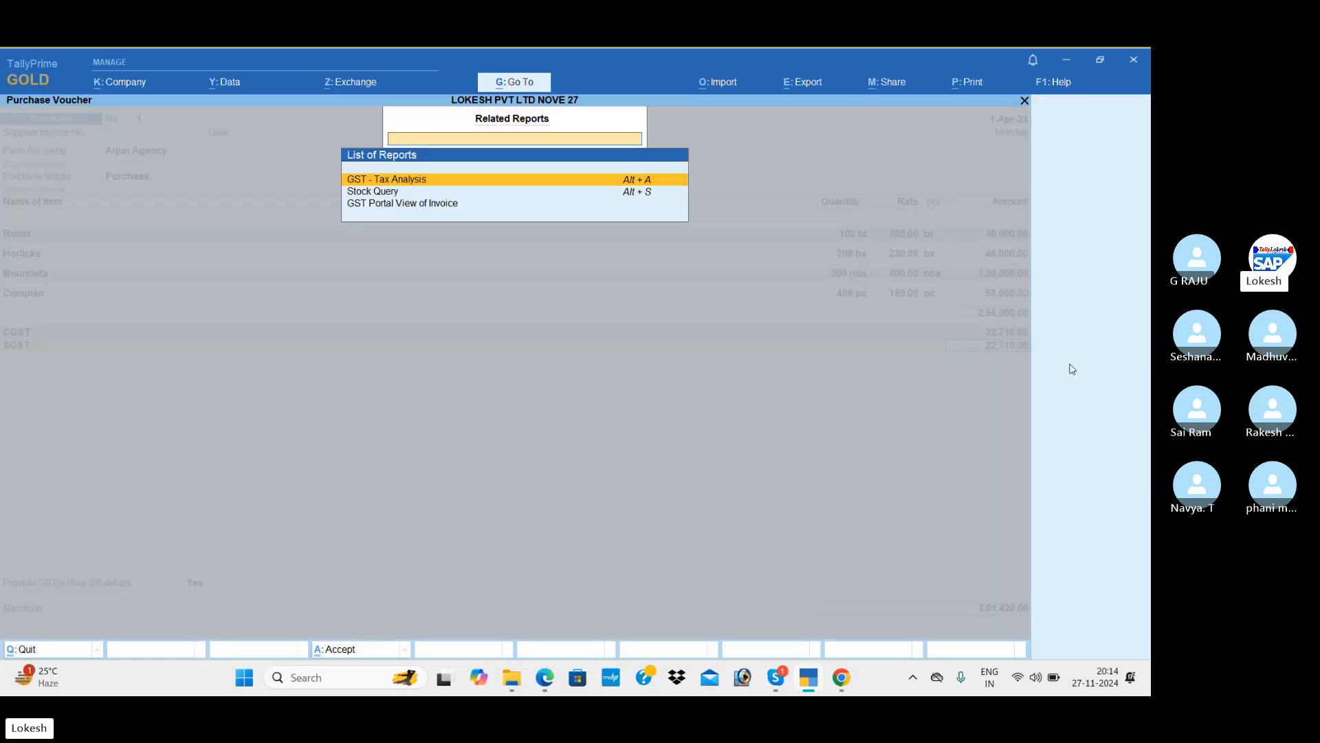
pyautogui.press('Return')
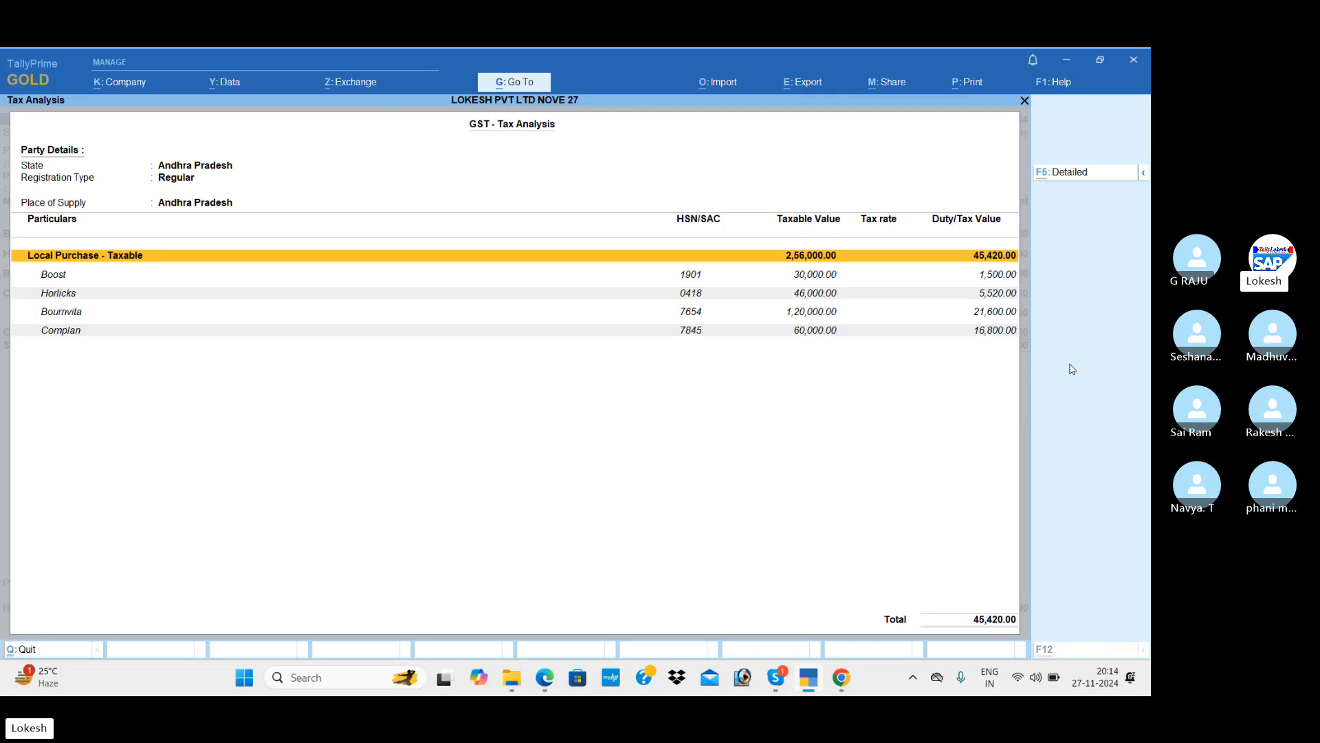
pyautogui.press('F5')
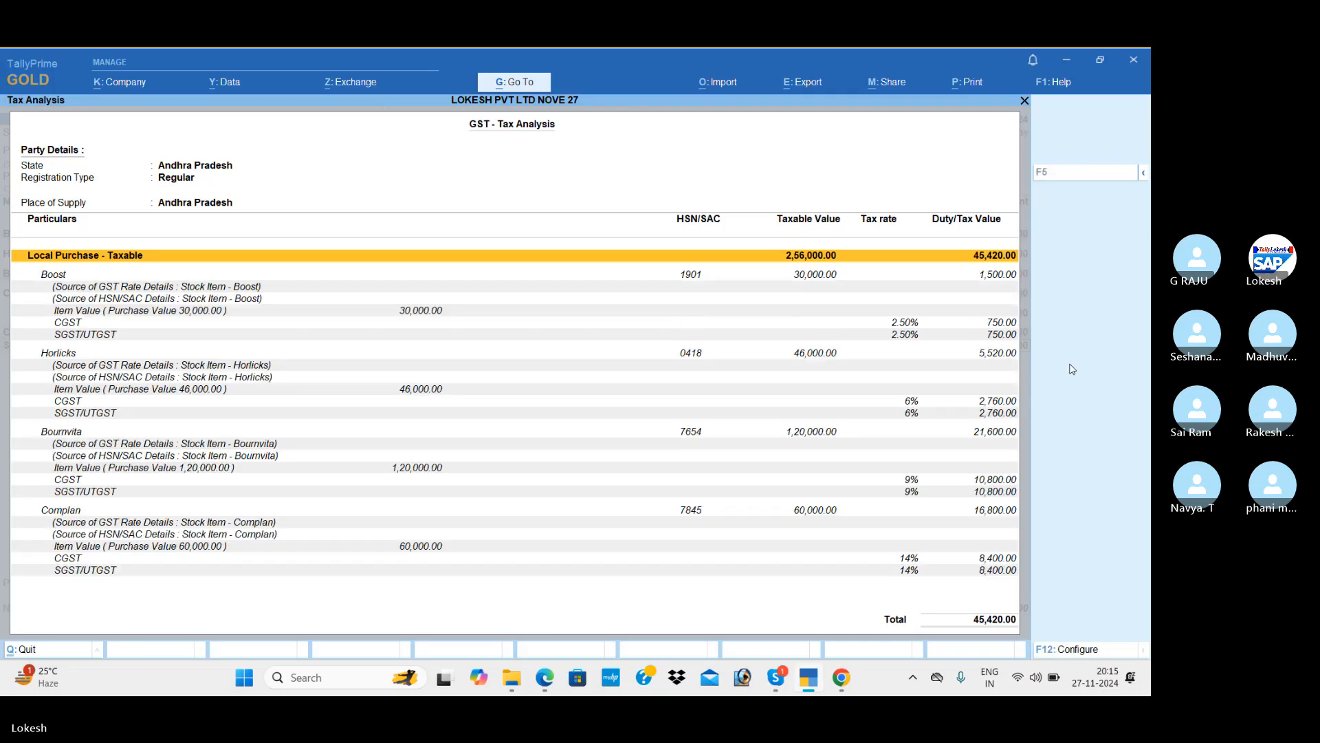
pyautogui.press('Down')
pyautogui.press('Down')
pyautogui.press('Down')
pyautogui.press('Down')
pyautogui.press('Down')
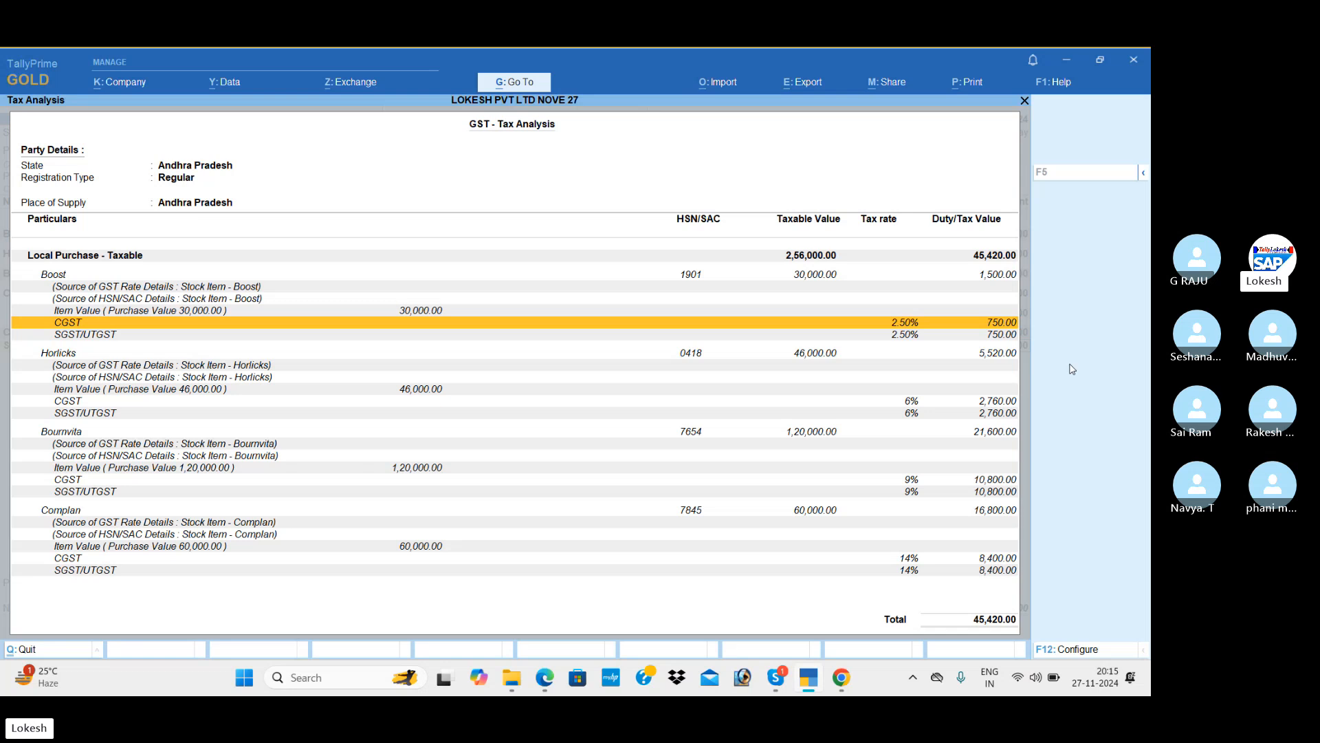
pyautogui.press('Down')
pyautogui.press('Up')
pyautogui.press('Up')
pyautogui.press('Up')
pyautogui.press('Up')
pyautogui.press('Up')
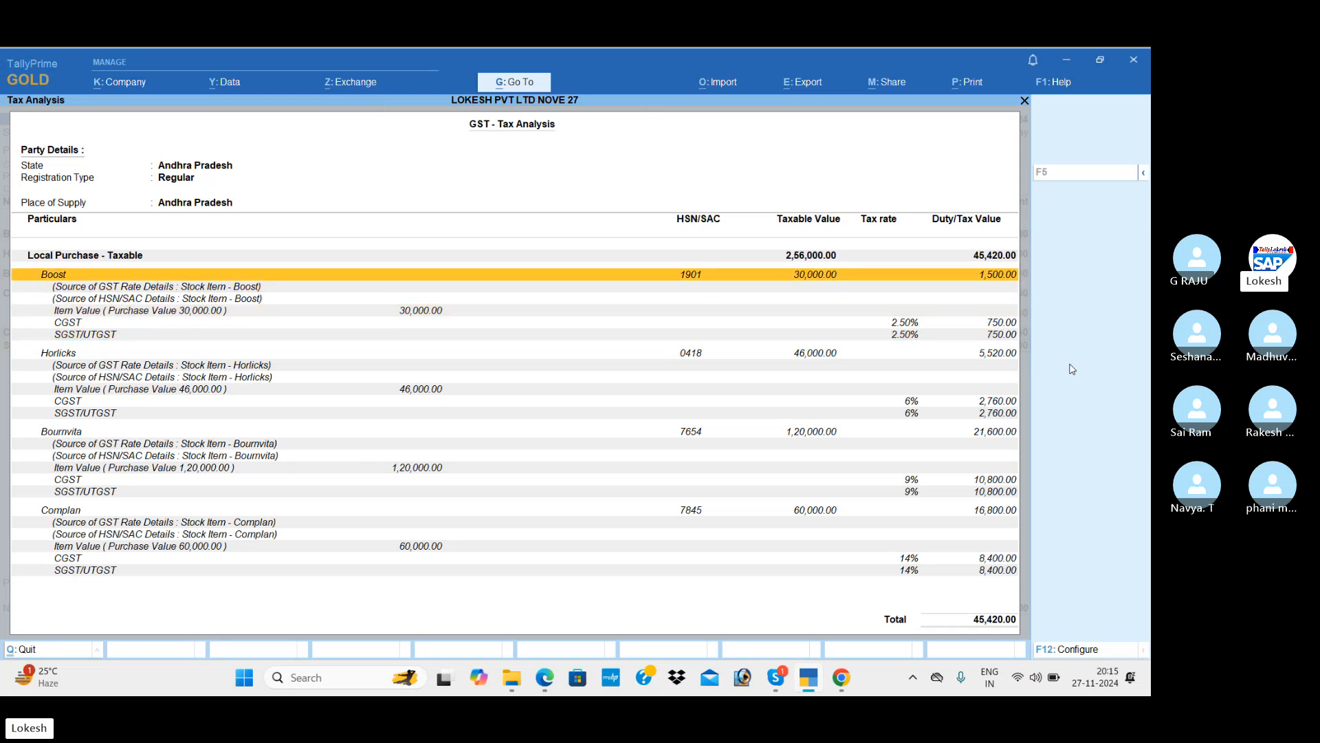
pyautogui.press('Down')
pyautogui.press('Down')
pyautogui.press('Down')
pyautogui.press('Down')
pyautogui.press('Down')
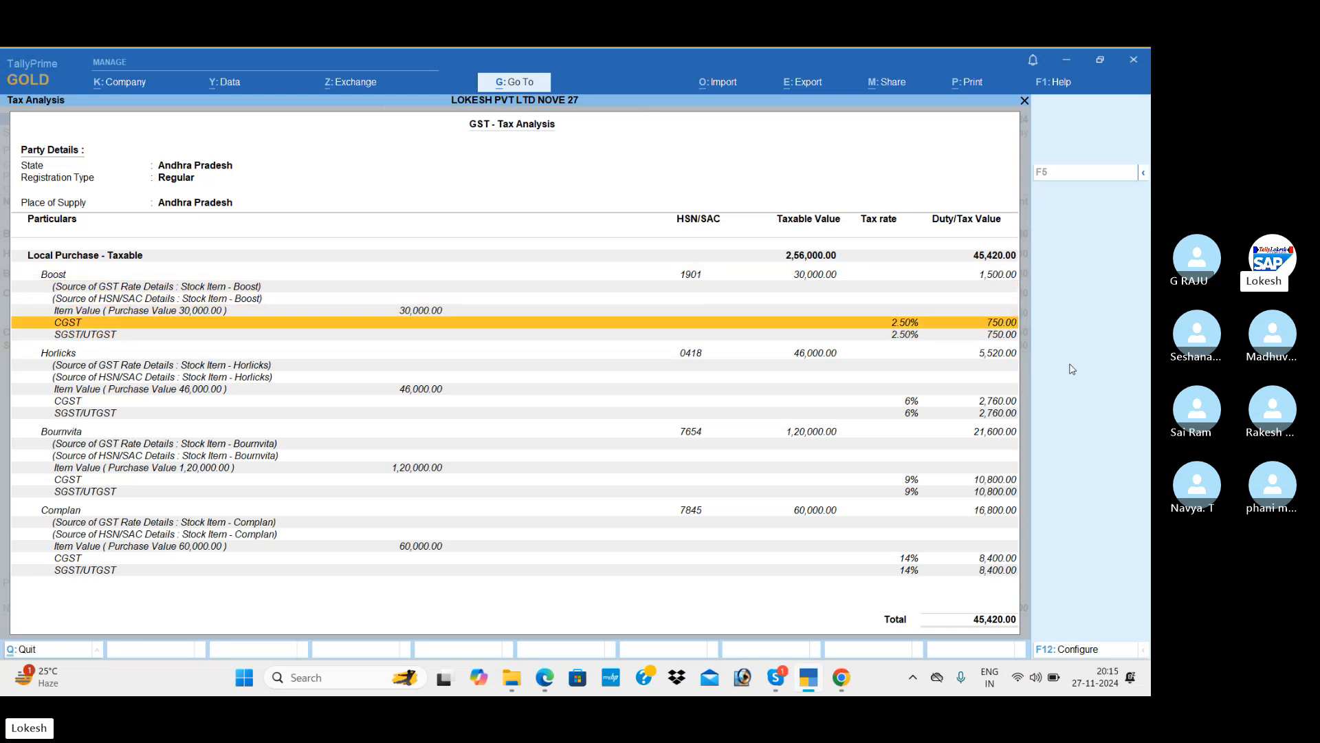
pyautogui.press('Down')
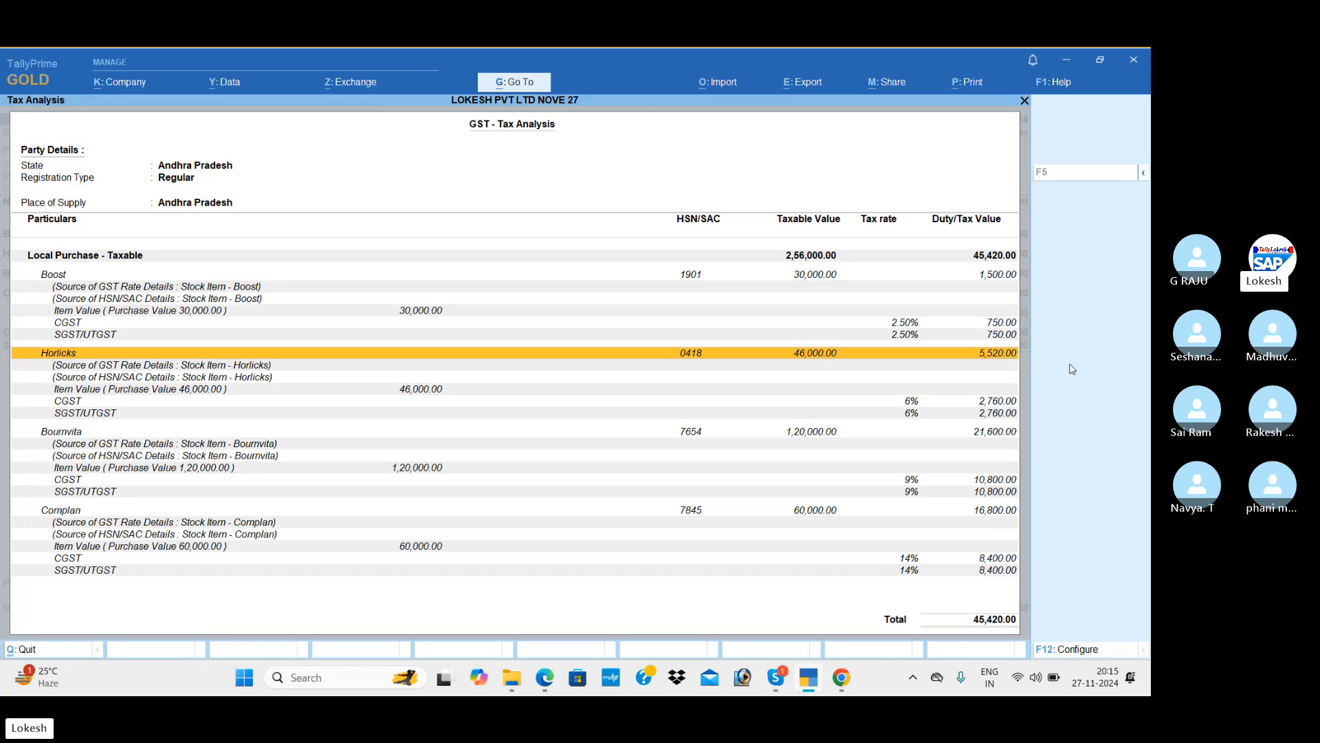
pyautogui.press('Down')
pyautogui.press('Down')
pyautogui.press('Down')
pyautogui.press('Down')
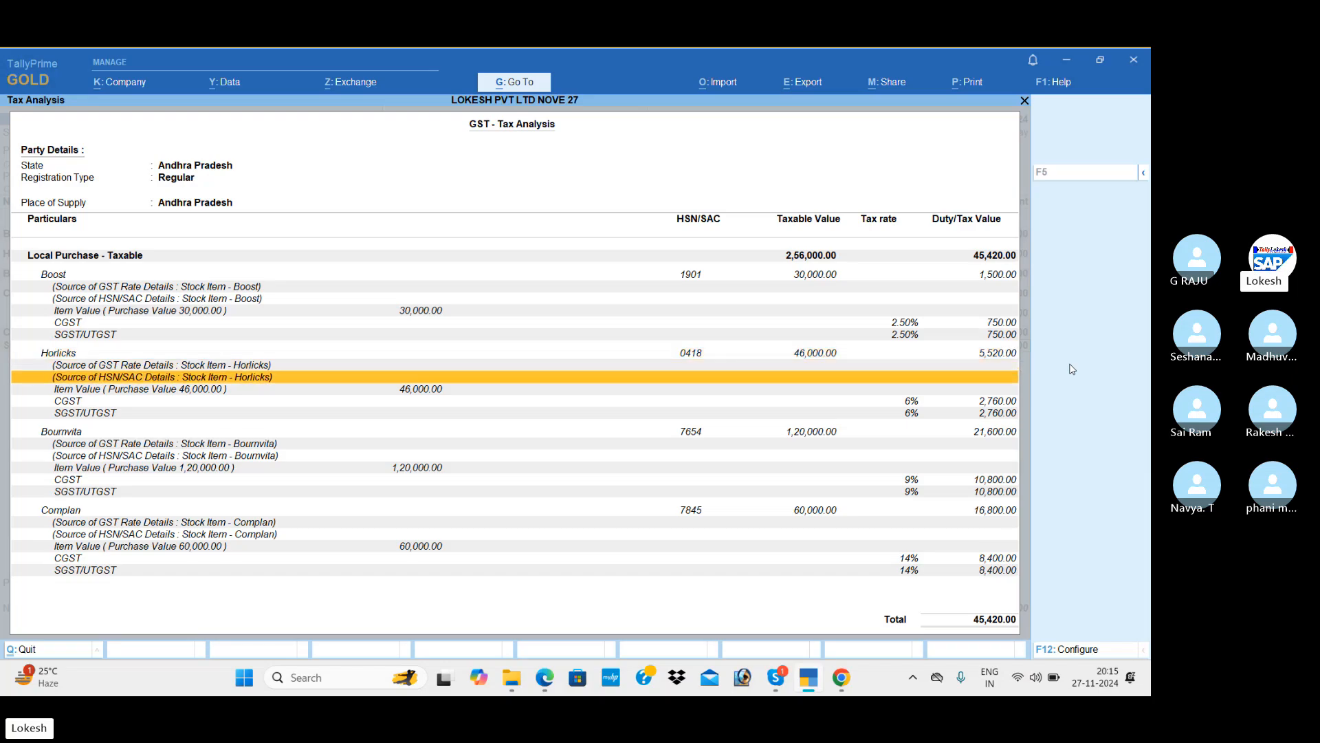
pyautogui.press('Down')
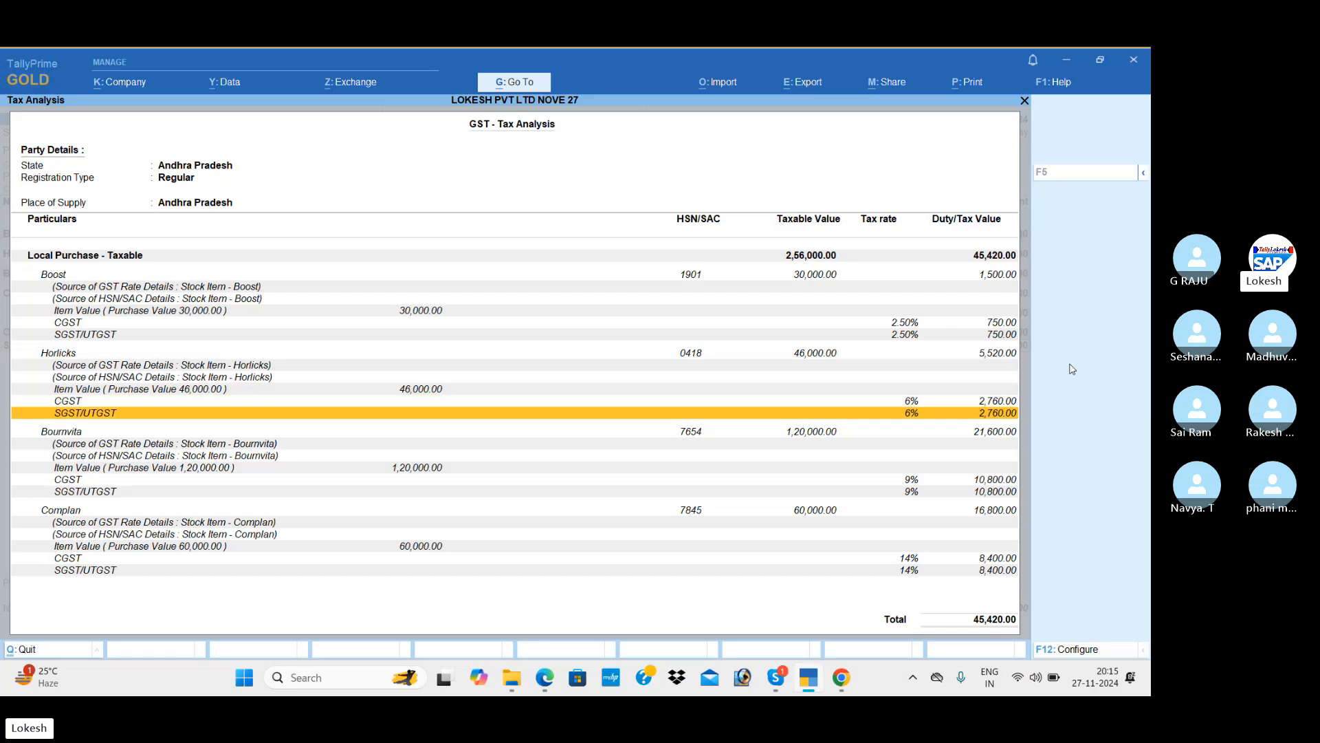
pyautogui.press('Up')
pyautogui.press('Up')
pyautogui.press('Up')
pyautogui.press('Up')
pyautogui.press('Up')
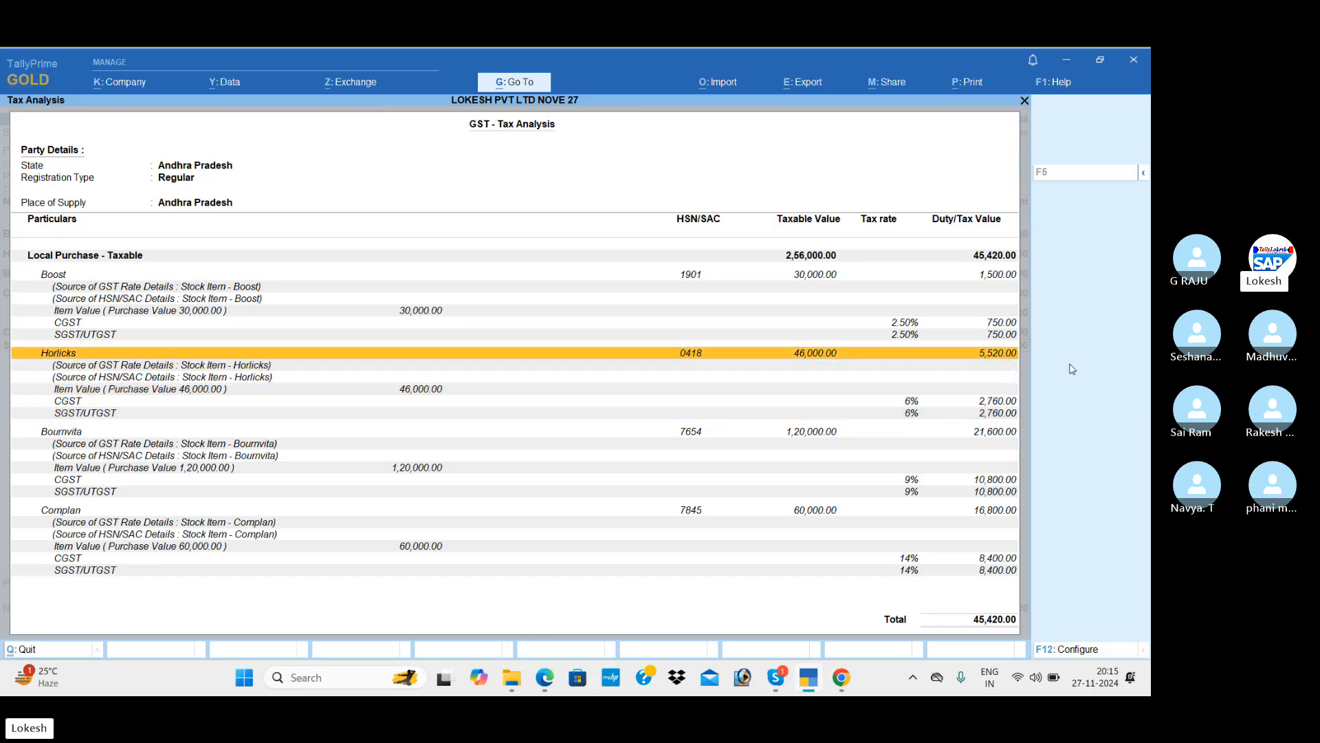
pyautogui.press('Down')
pyautogui.press('Down')
pyautogui.press('Down')
pyautogui.press('Down')
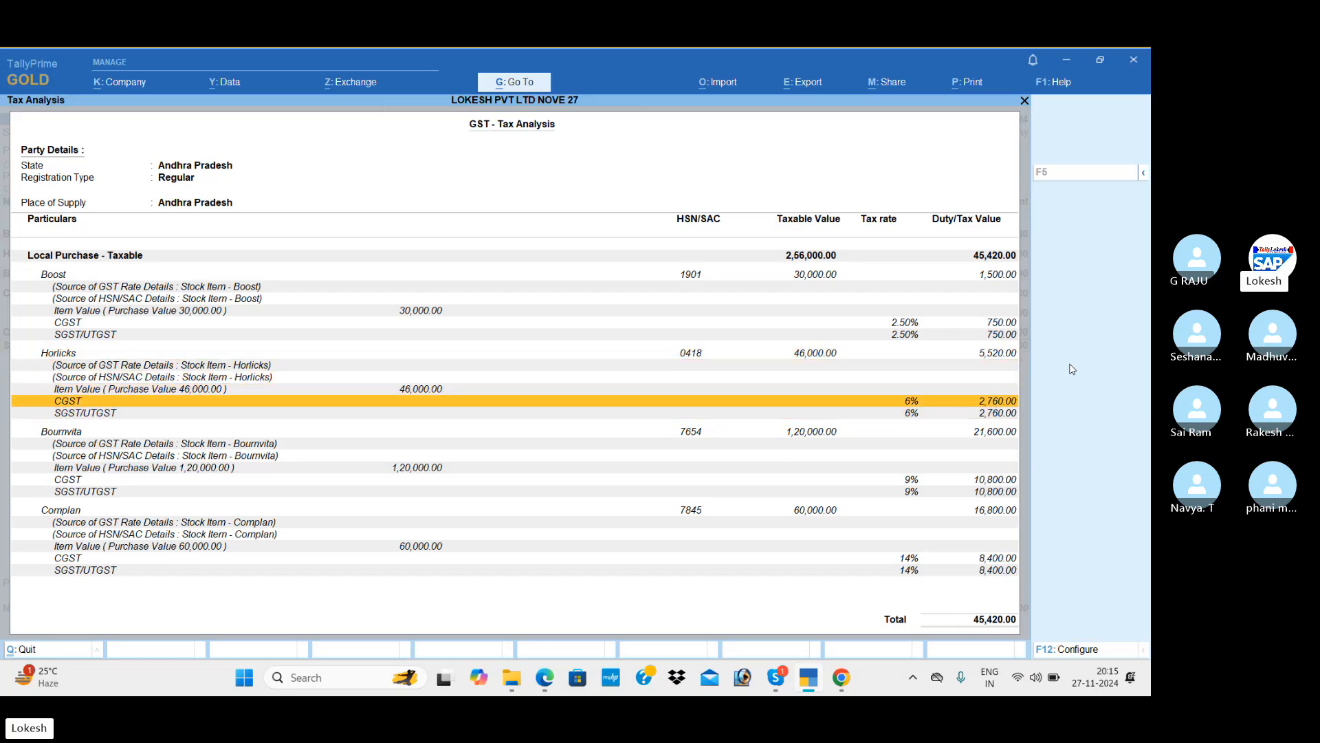
pyautogui.press('Down')
pyautogui.press('Down')
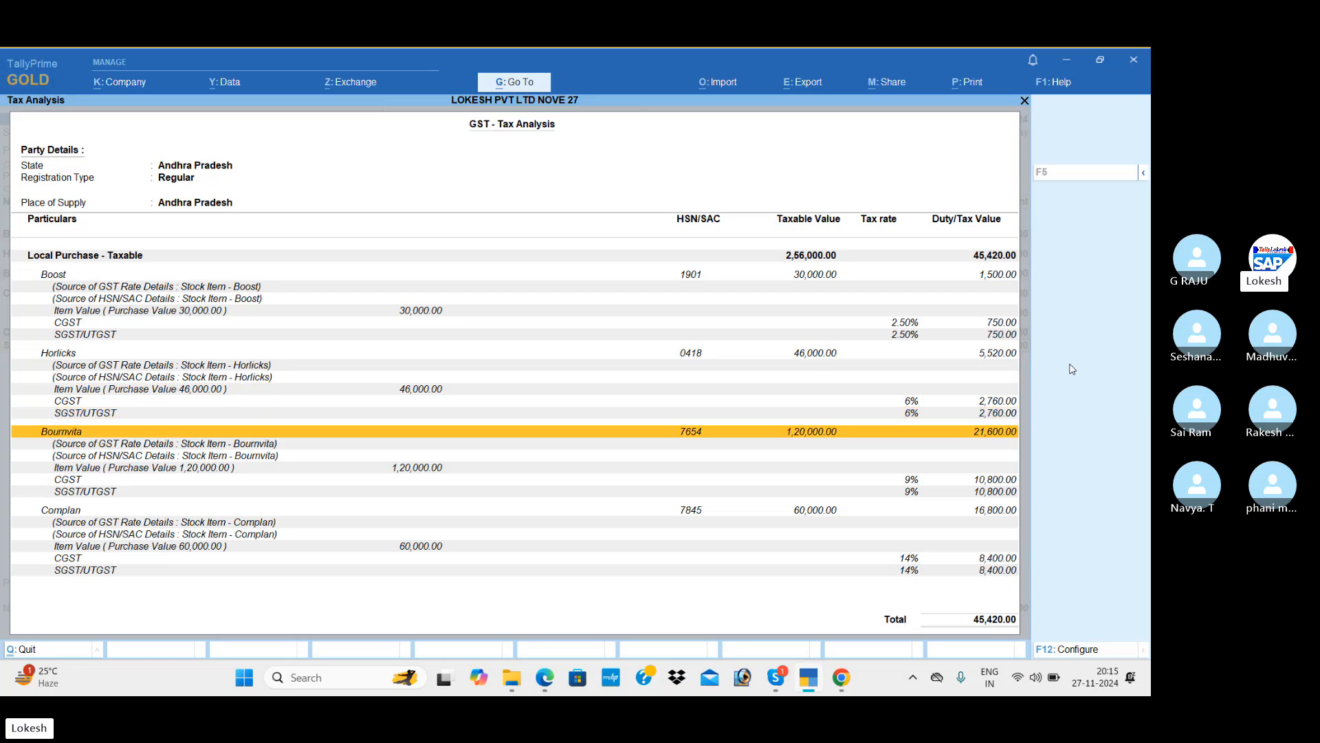
pyautogui.press('Down')
pyautogui.press('Down')
pyautogui.press('Down')
pyautogui.press('Down')
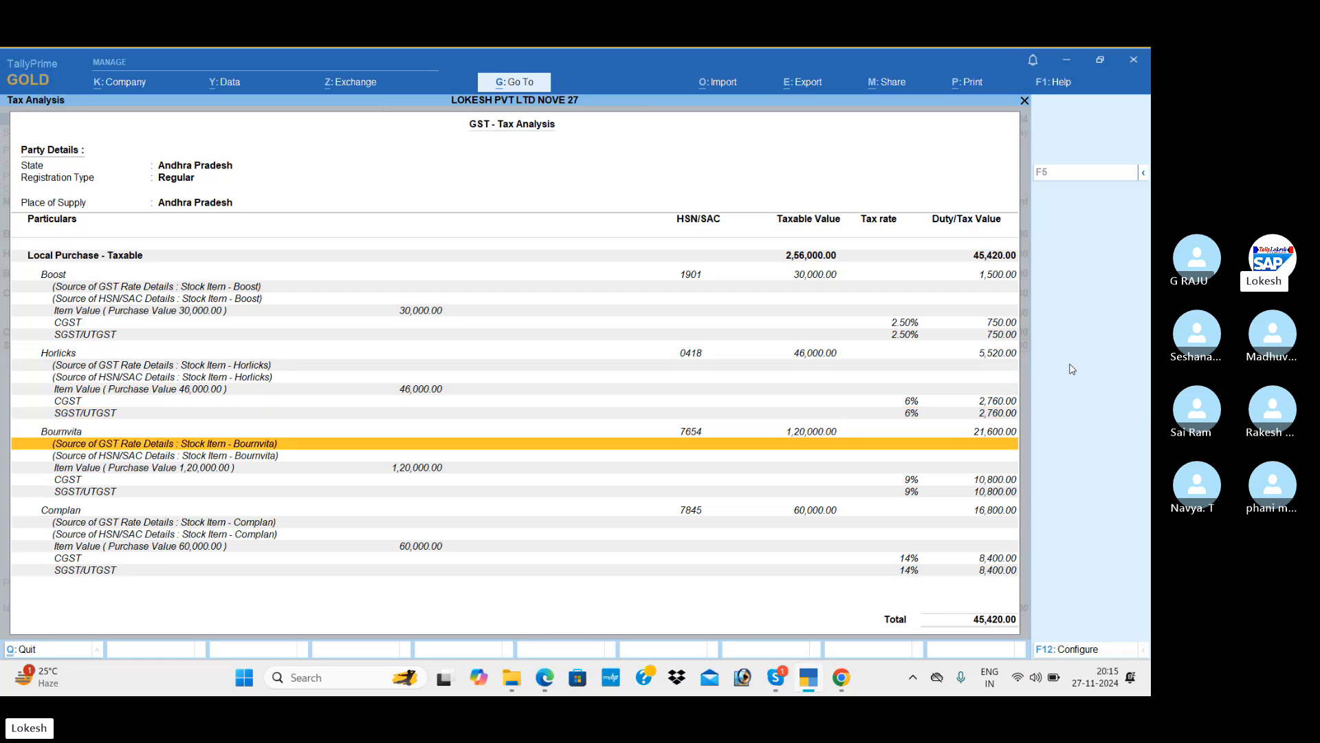
pyautogui.press('Up')
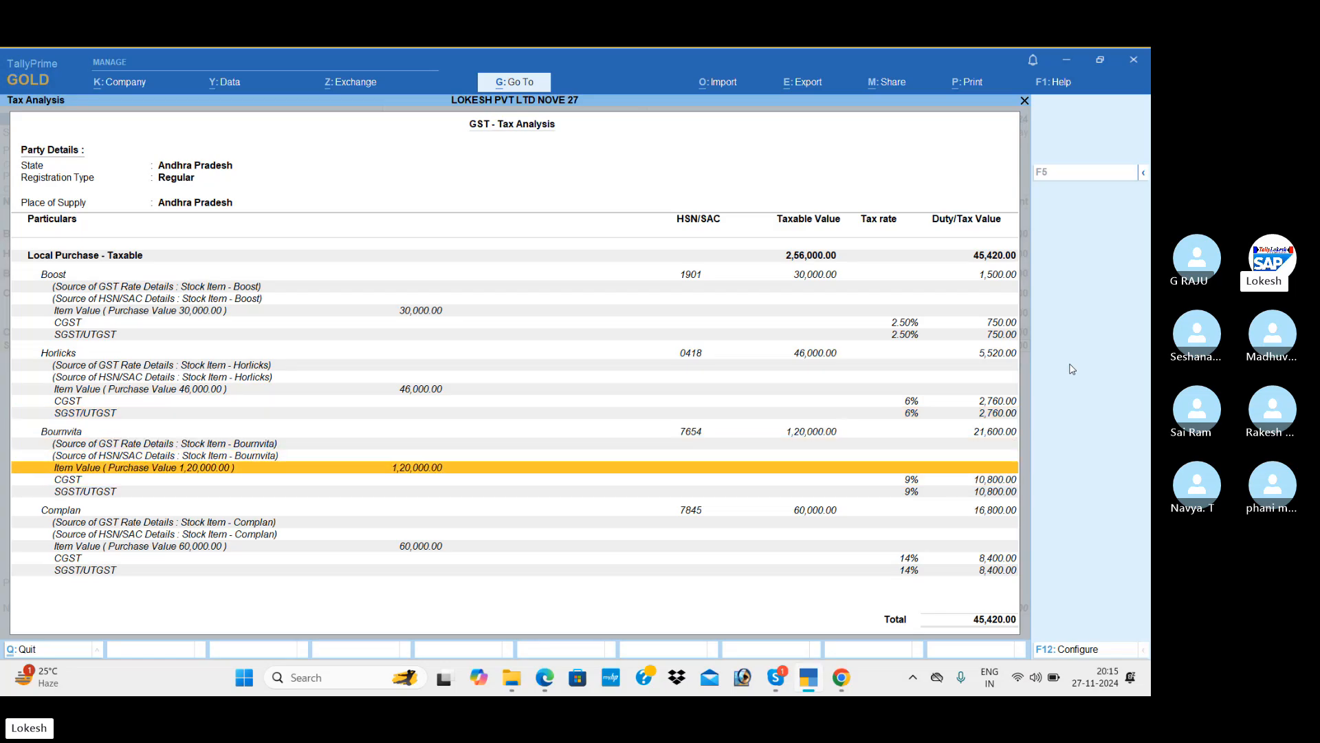
pyautogui.press('Up')
pyautogui.press('Up')
pyautogui.press('Up')
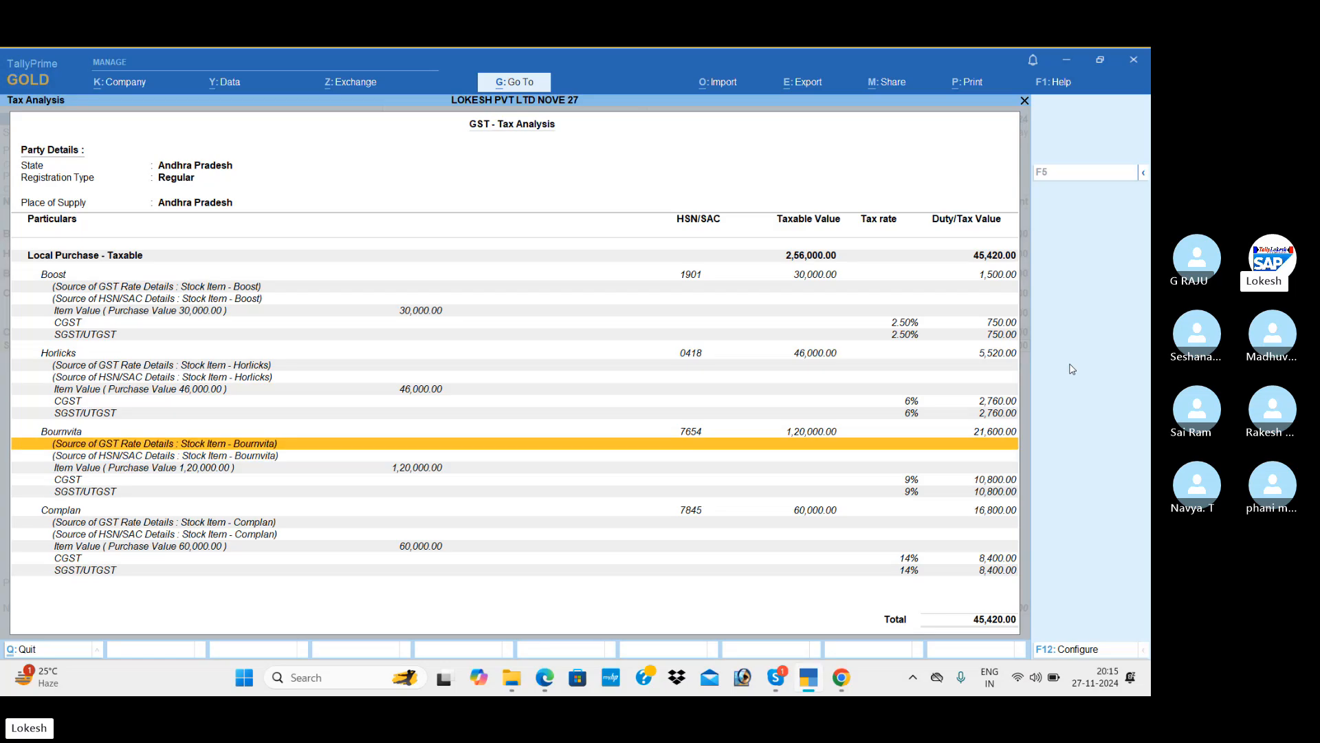
pyautogui.press('Down')
pyautogui.press('Down')
pyautogui.press('Down')
pyautogui.press('Down')
pyautogui.press('Down')
pyautogui.press('Down')
pyautogui.press('Down')
pyautogui.press('Down')
pyautogui.press('Down')
pyautogui.press('Down')
pyautogui.press('Down')
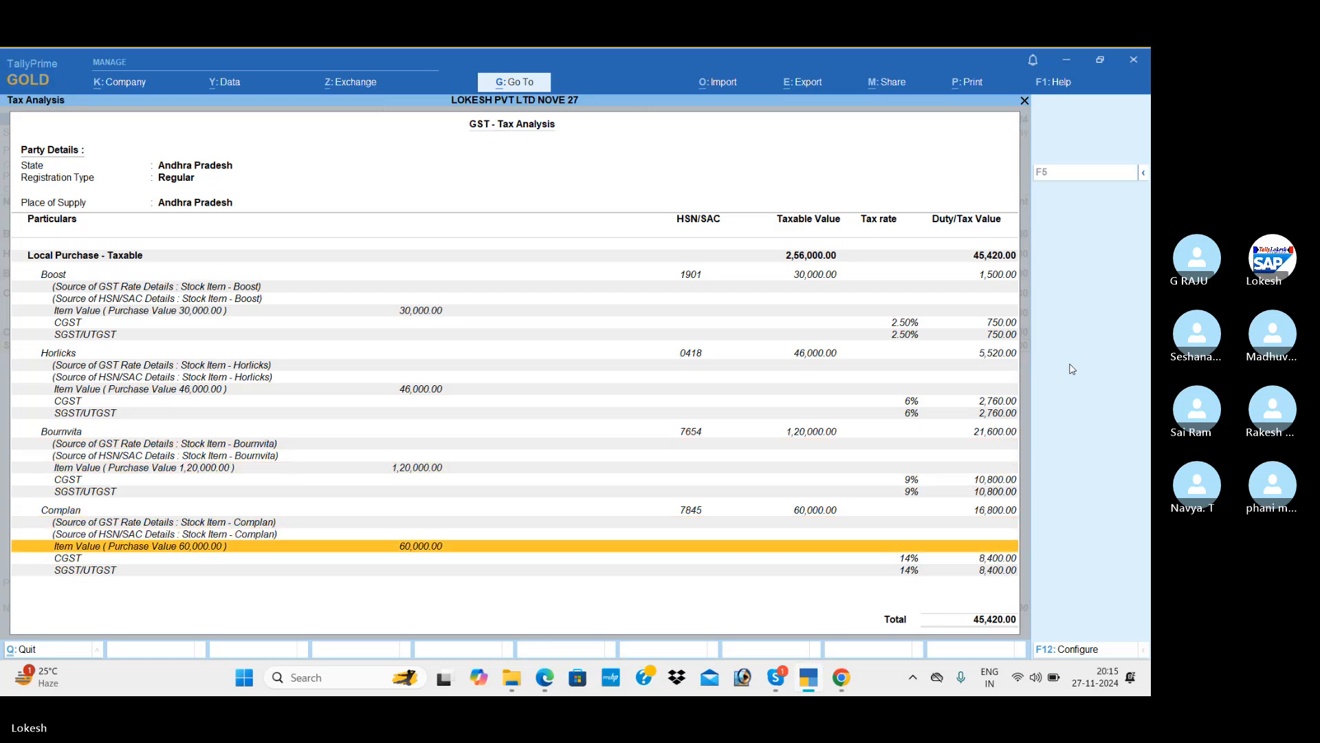
pyautogui.press('Up')
pyautogui.press('Up')
pyautogui.press('Up')
pyautogui.press('Up')
pyautogui.press('Up')
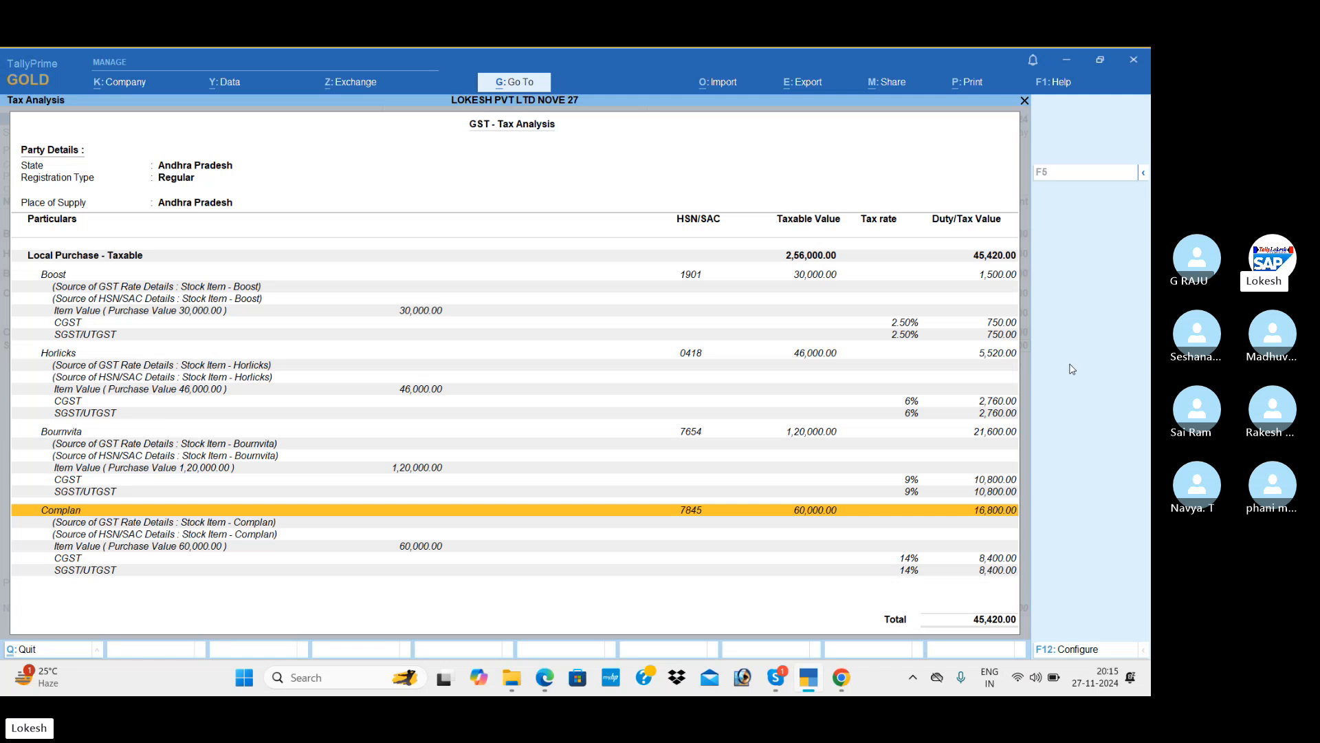
pyautogui.press('Down')
pyautogui.press('Down')
pyautogui.press('Down')
pyautogui.press('Down')
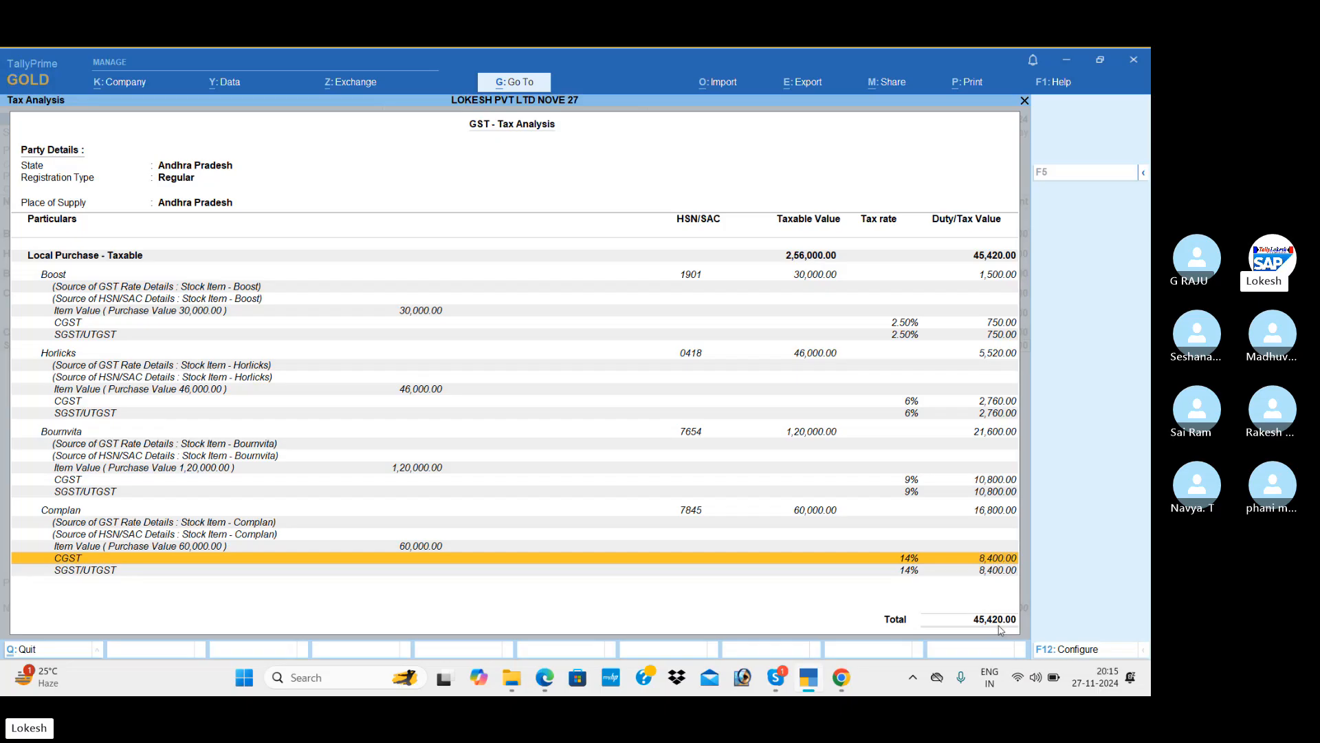
pyautogui.press('Escape')
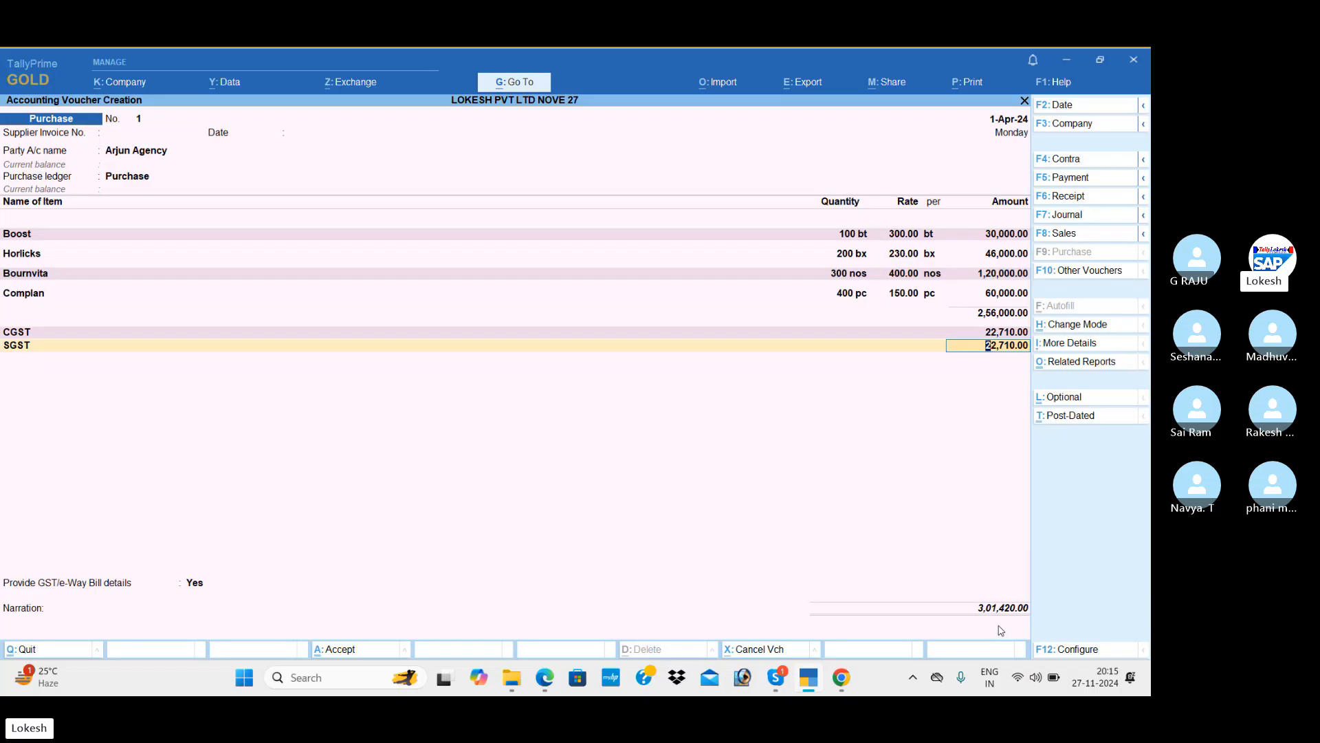
# Set Provide GST/e-Way Bill details to No and save Arjun Agency purchase No. 1.
pyautogui.press('Return')
pyautogui.press('Return')
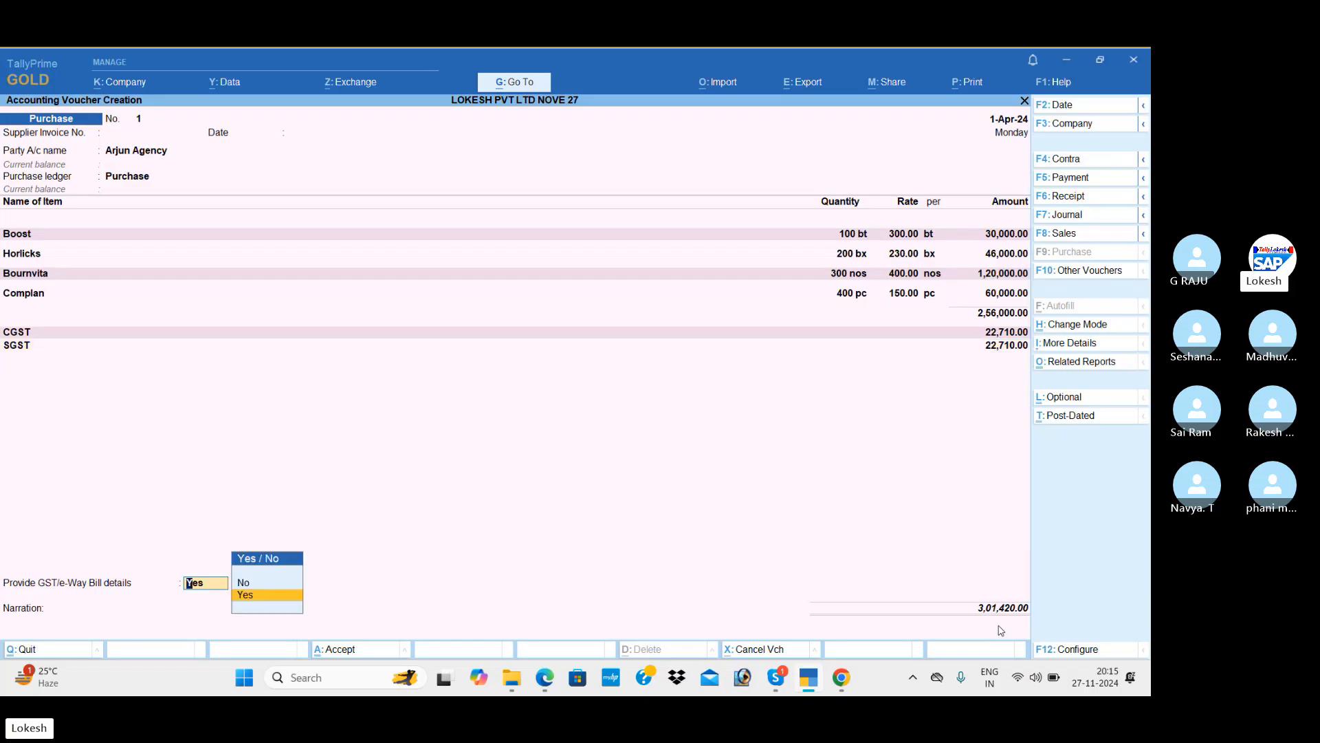
pyautogui.press('Return')
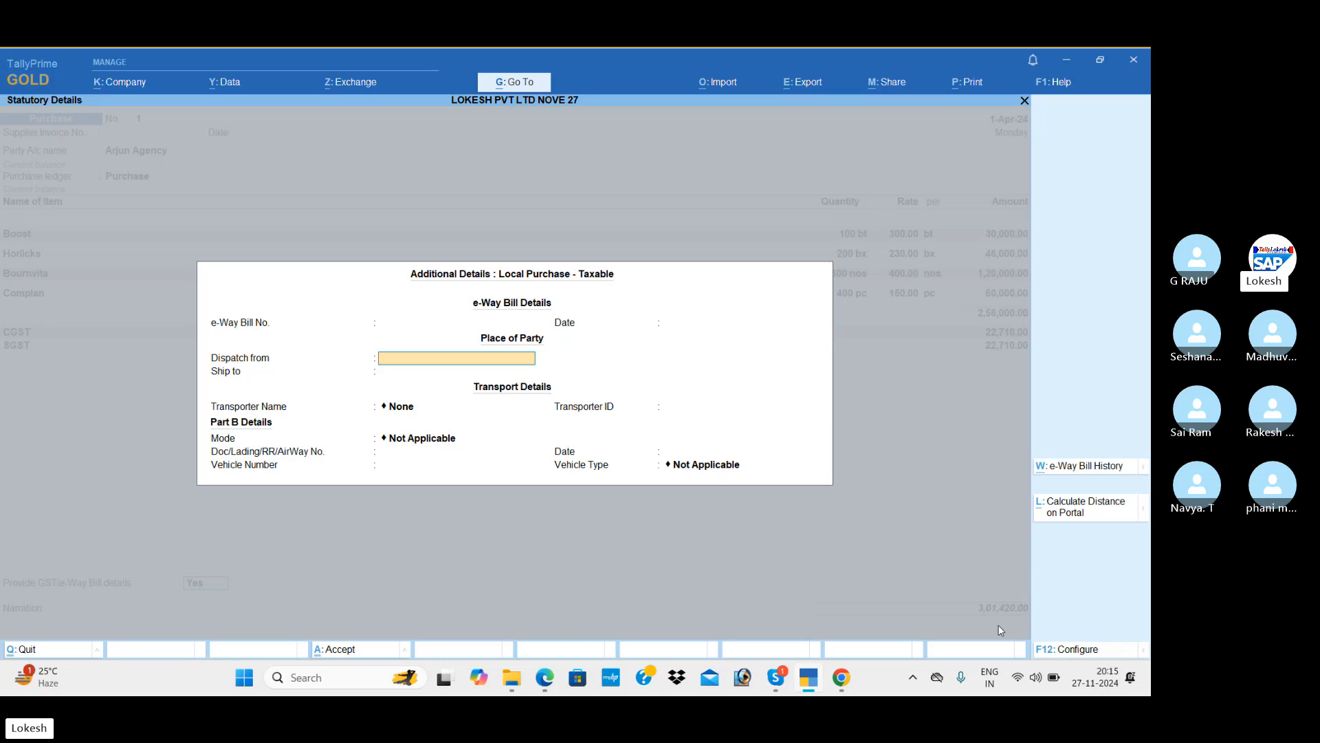
pyautogui.press('BackSpace')
pyautogui.press('BackSpace')
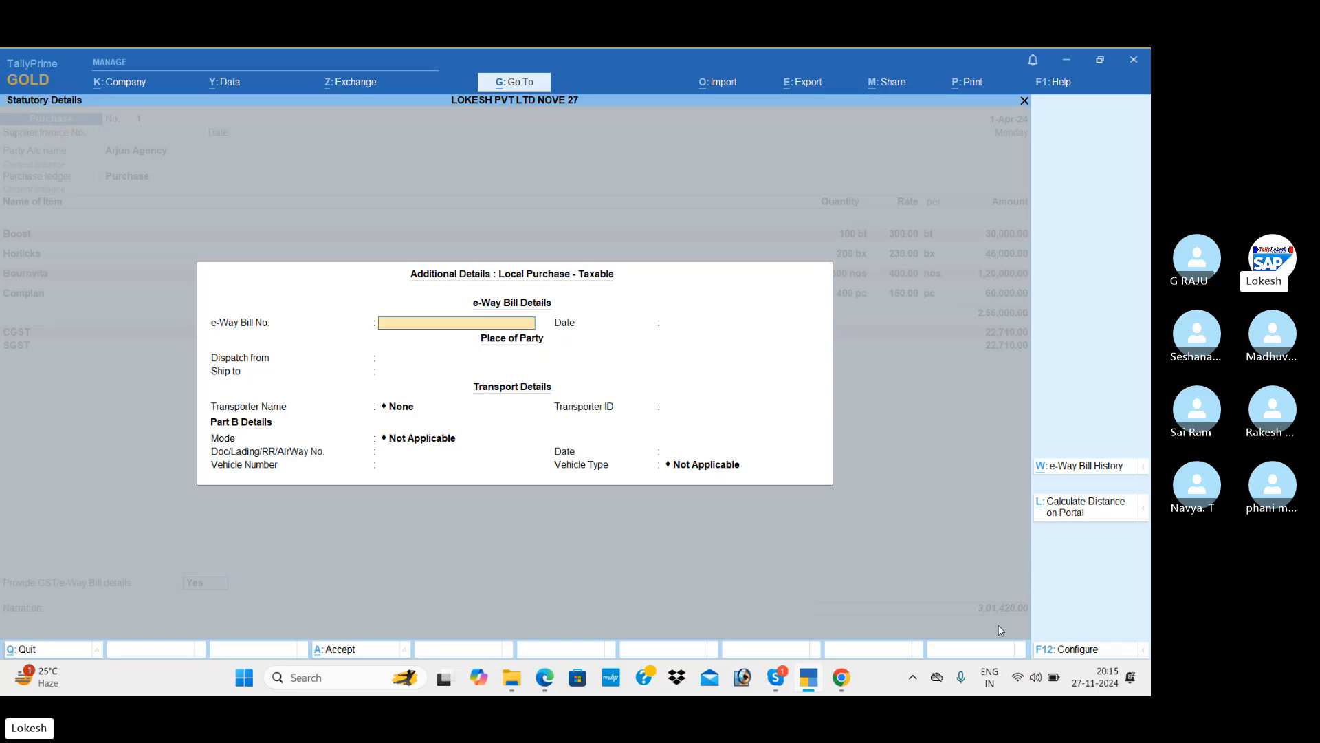
pyautogui.press('Escape')
pyautogui.press('Up')
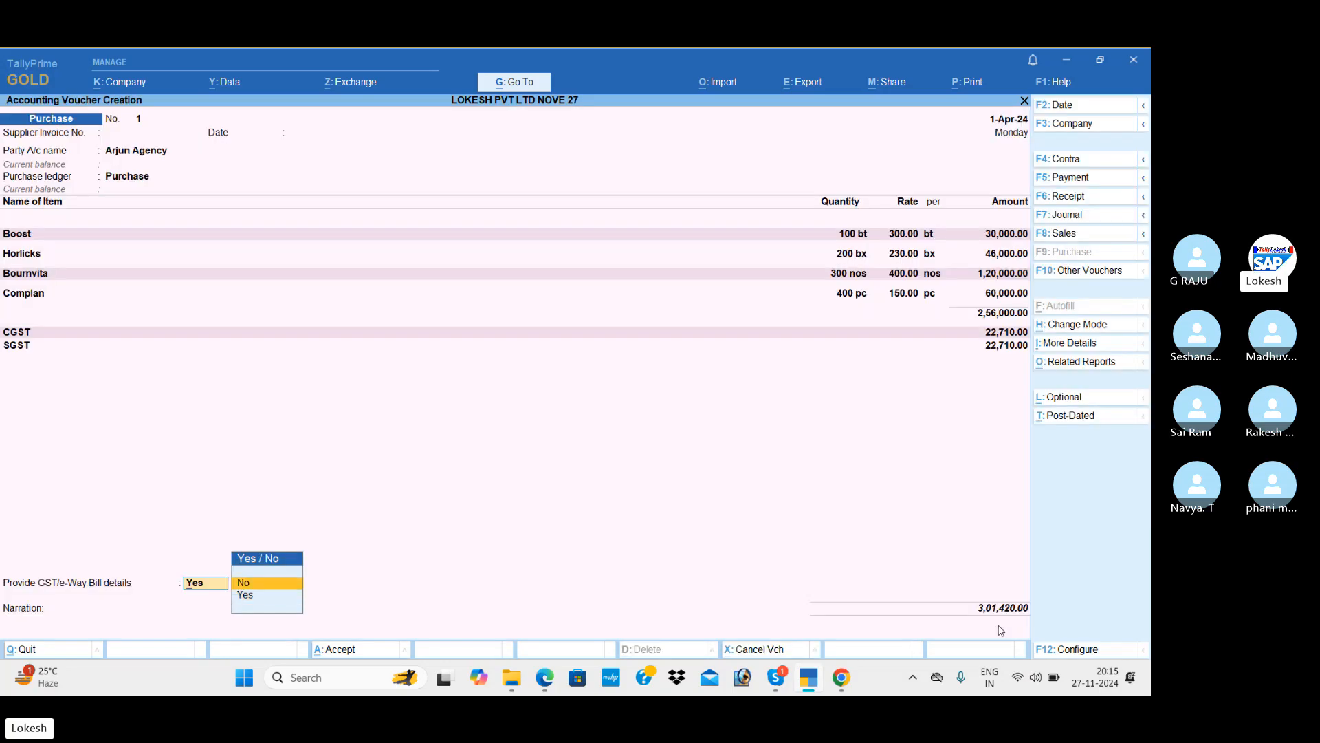
pyautogui.press('Return')
pyautogui.press('Return')
pyautogui.press('Return')
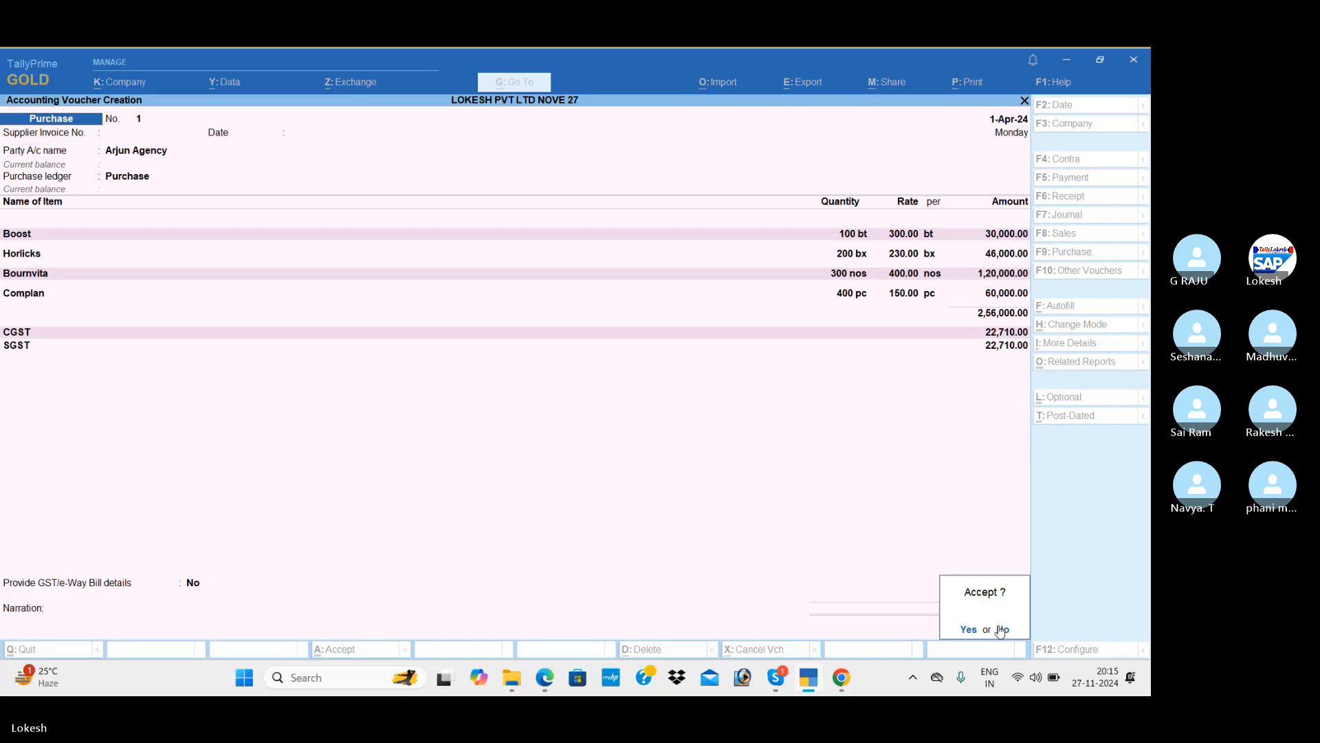
pyautogui.press('Return')
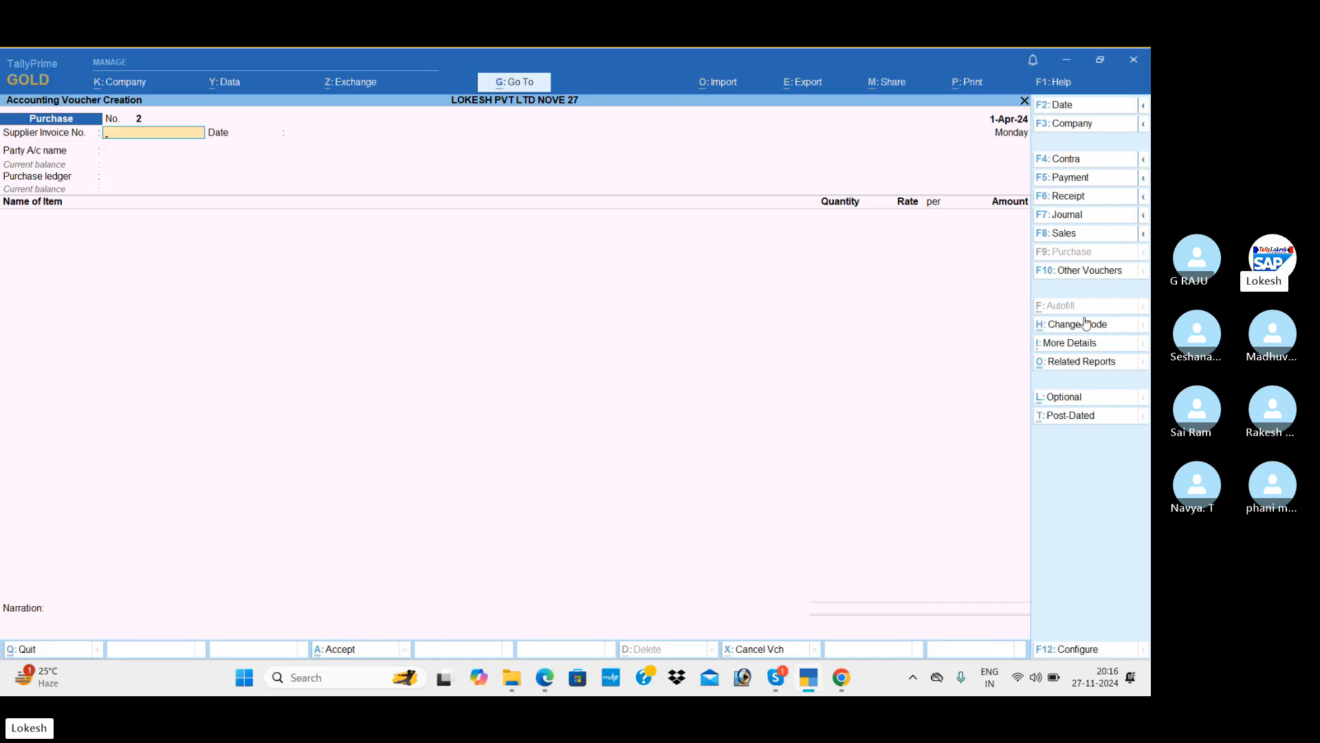
# Start a sales voucher with Kumar Merchants as party and Sales as the sales ledger.
pyautogui.click(1072, 237)
pyautogui.press('Down')
pyautogui.press('Down')
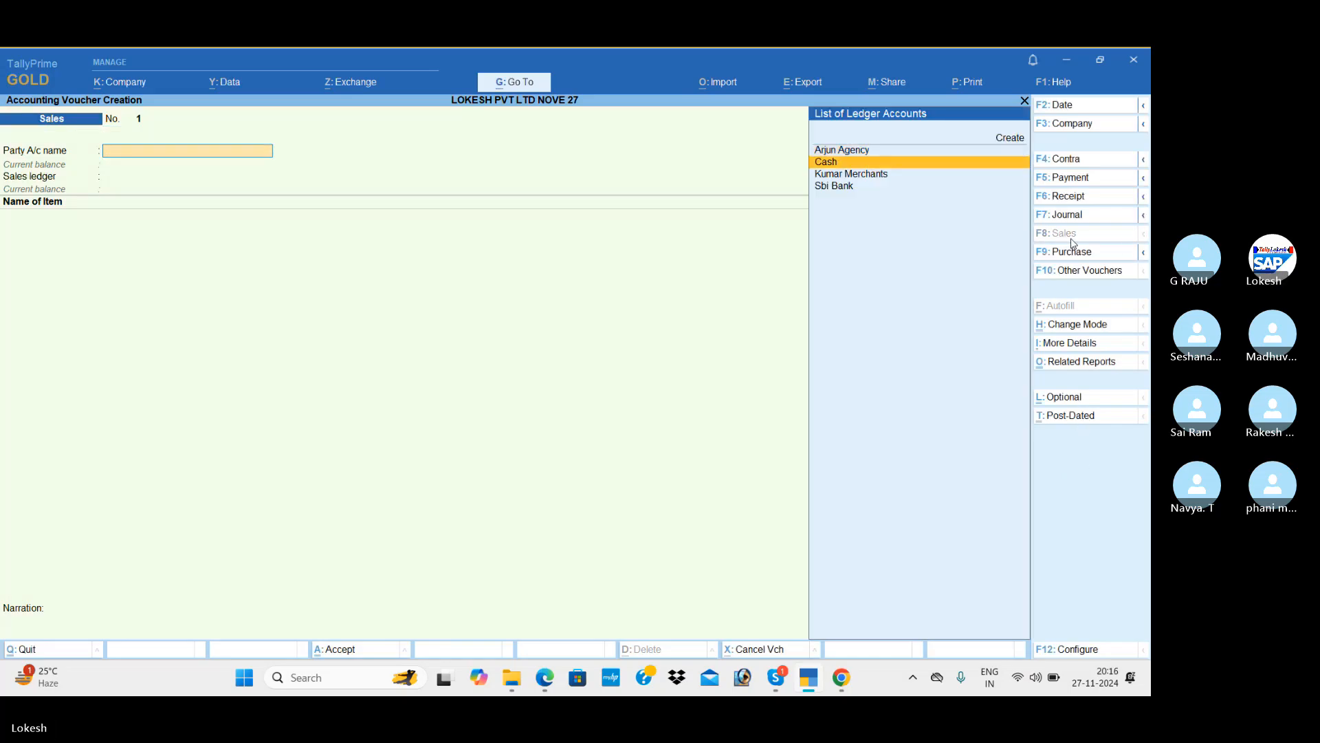
pyautogui.press('Return')
pyautogui.press('Return')
pyautogui.press('Return')
pyautogui.press('Return')
pyautogui.press('Return')
pyautogui.press('Return')
pyautogui.press('Return')
pyautogui.press('Return')
pyautogui.press('Return')
pyautogui.press('Return')
pyautogui.press('Return')
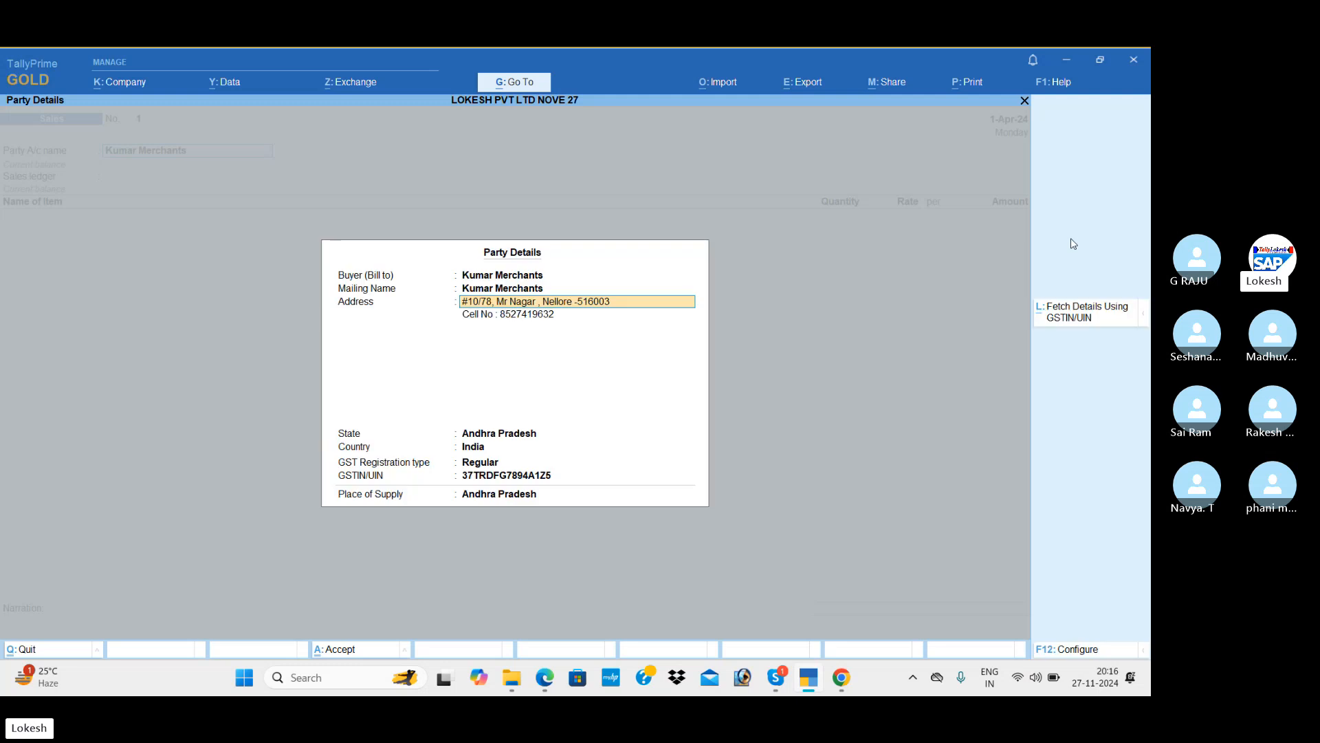
pyautogui.press('Return')
pyautogui.press('Return')
pyautogui.press('Return')
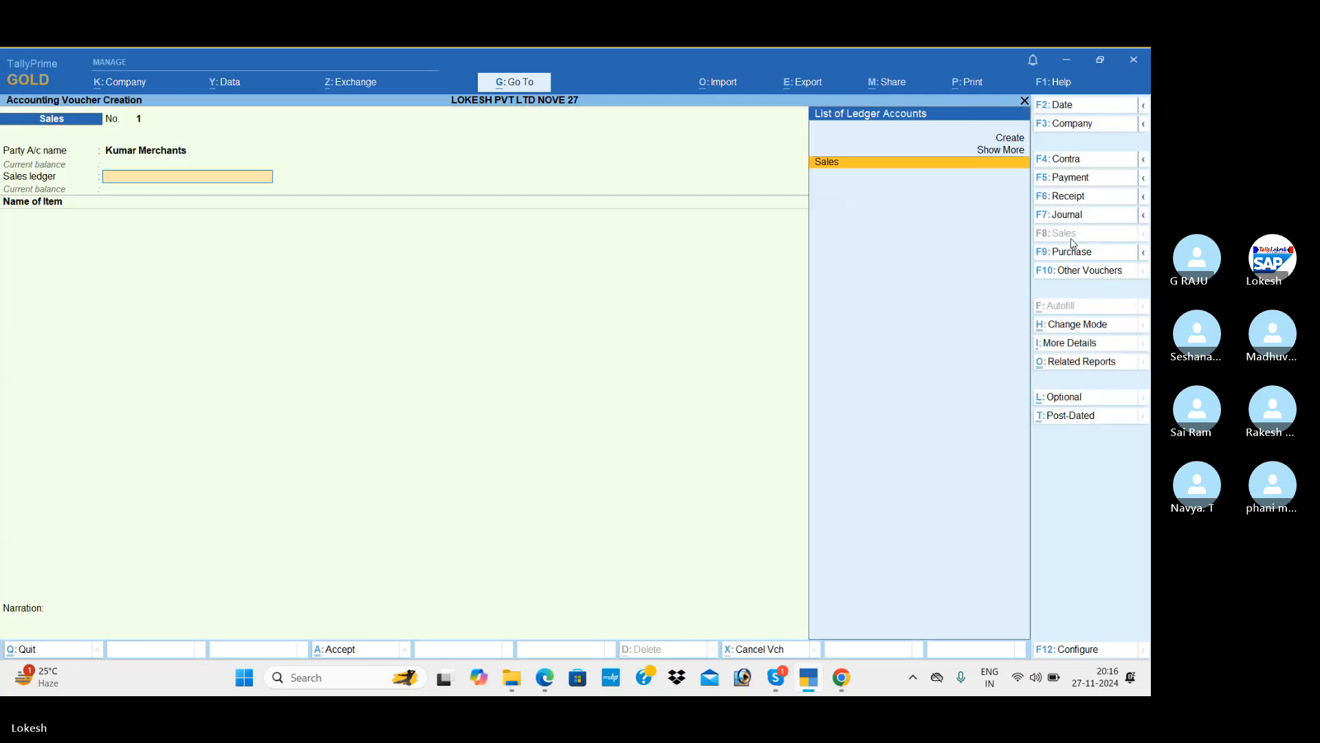
pyautogui.press('Return')
pyautogui.hotkey('alt', 'Tab')
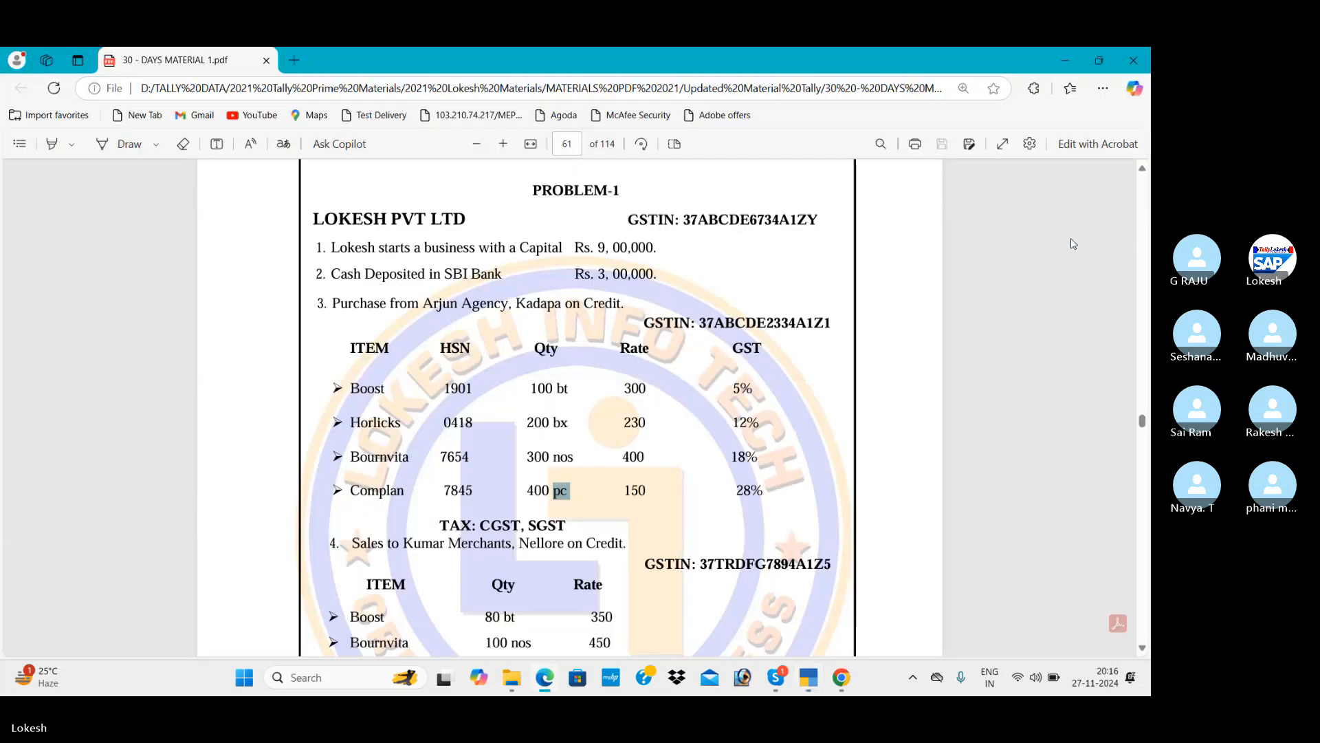
pyautogui.scroll(-2, 1071, 242)
pyautogui.scroll(-4, 1071, 243)
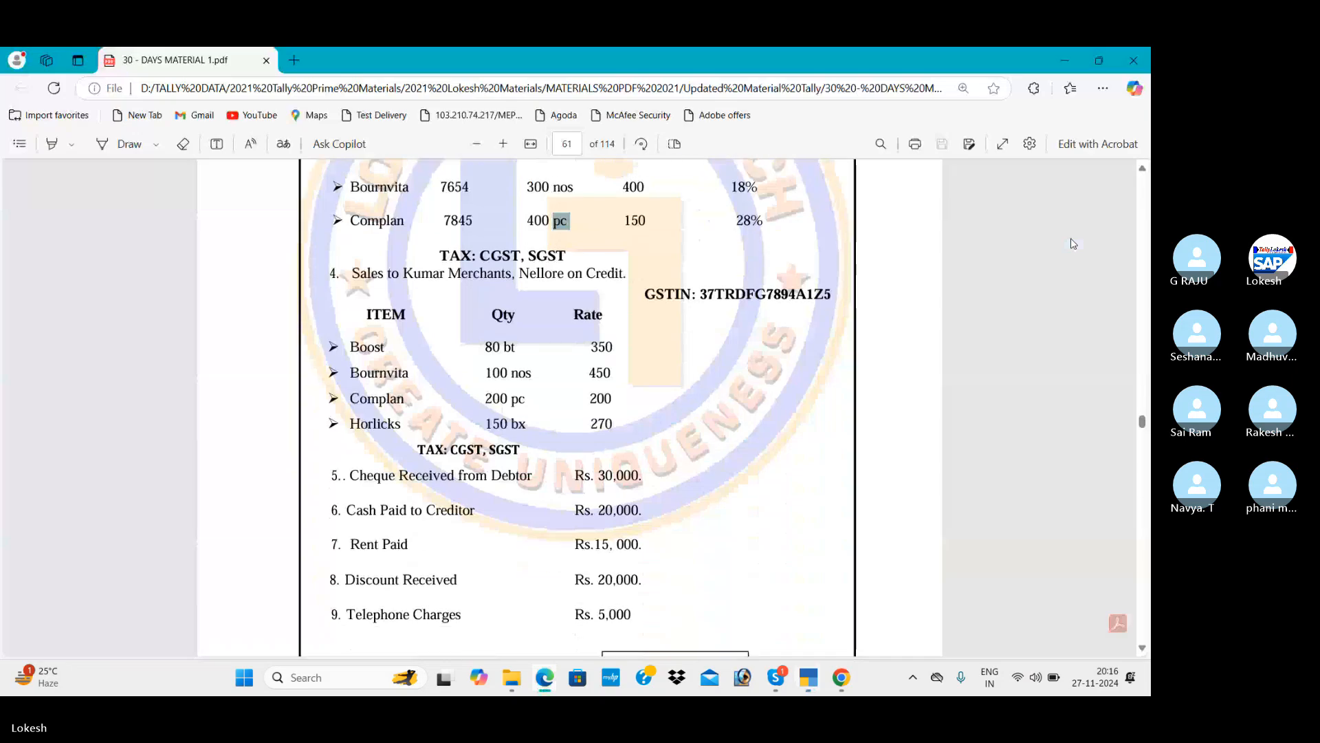
pyautogui.hotkey('alt', 'Tab')
# Add Boost as the first item: quantity 80 at rate 350.
pyautogui.press('Down')
pyautogui.press('Return')
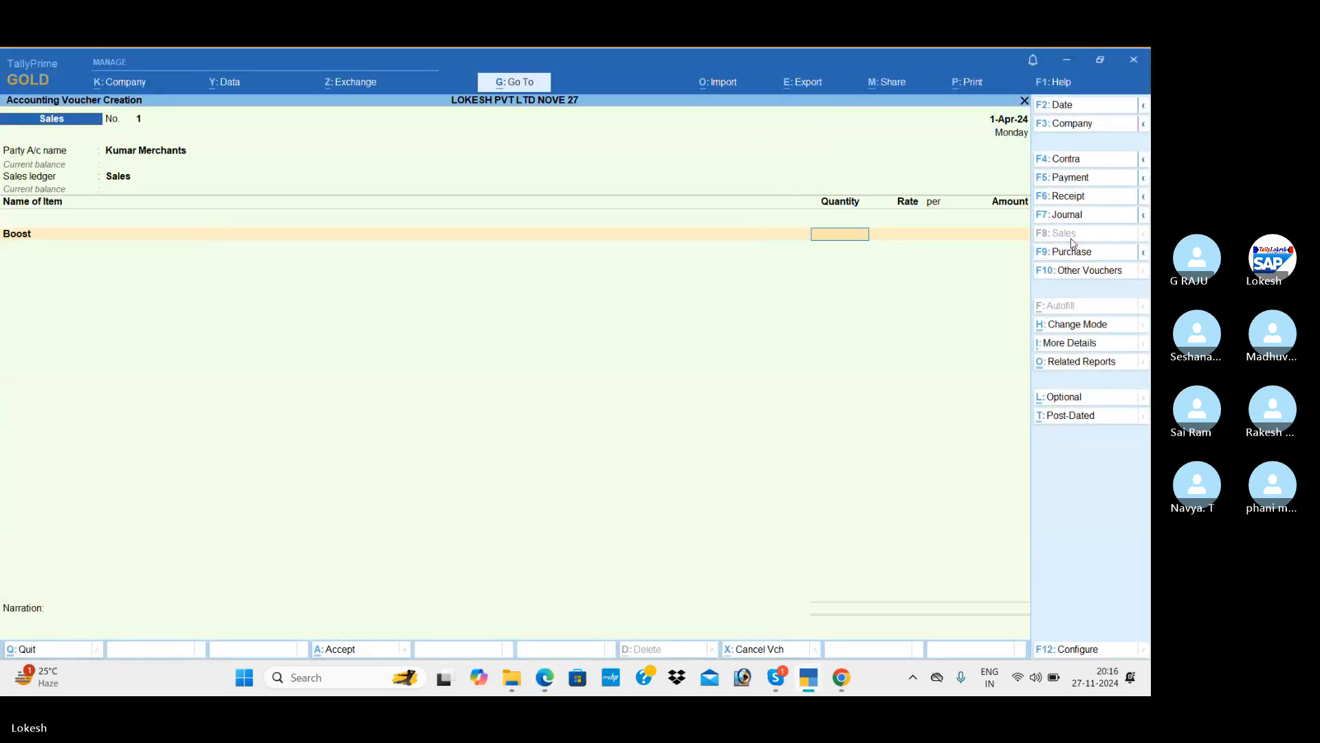
pyautogui.hotkey('alt', 'Tab')
pyautogui.hotkey('alt', 'Tab')
pyautogui.write('80')
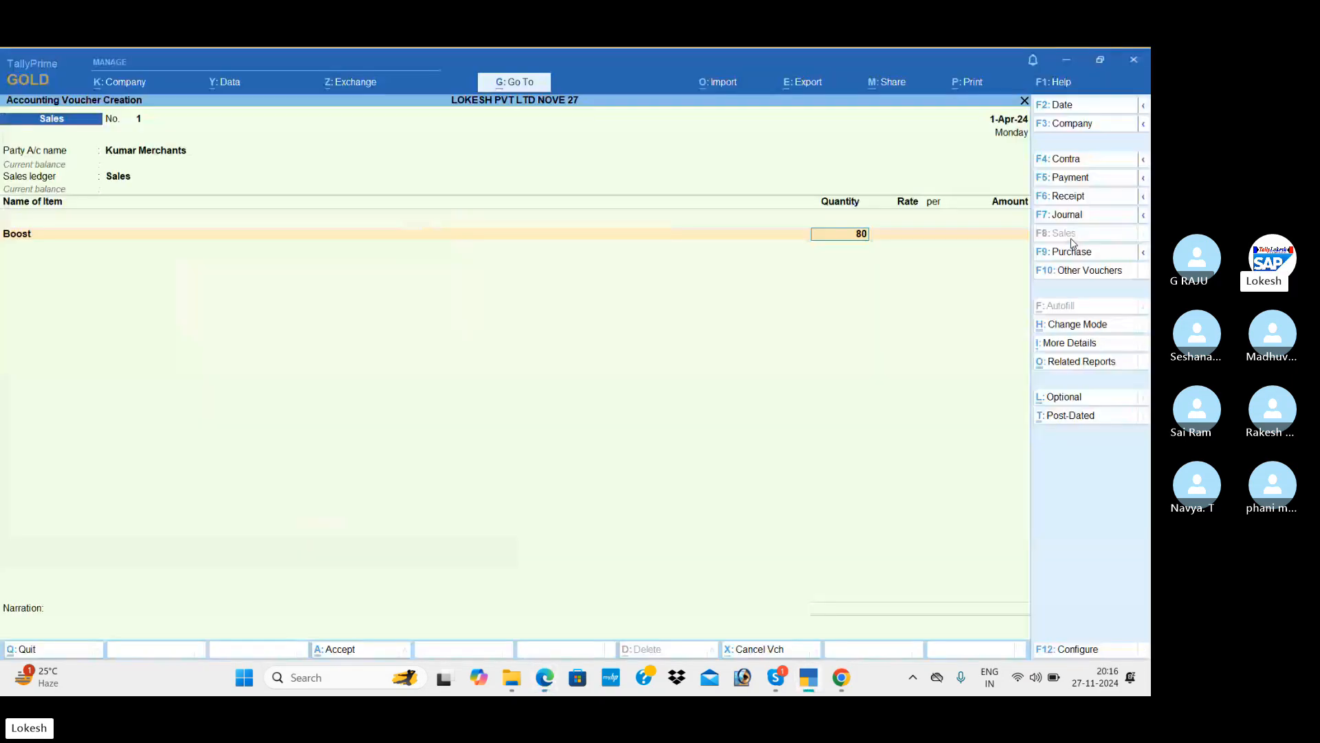
pyautogui.press('Return')
pyautogui.write('350')
pyautogui.press('Return')
pyautogui.press('Return')
pyautogui.press('Return')
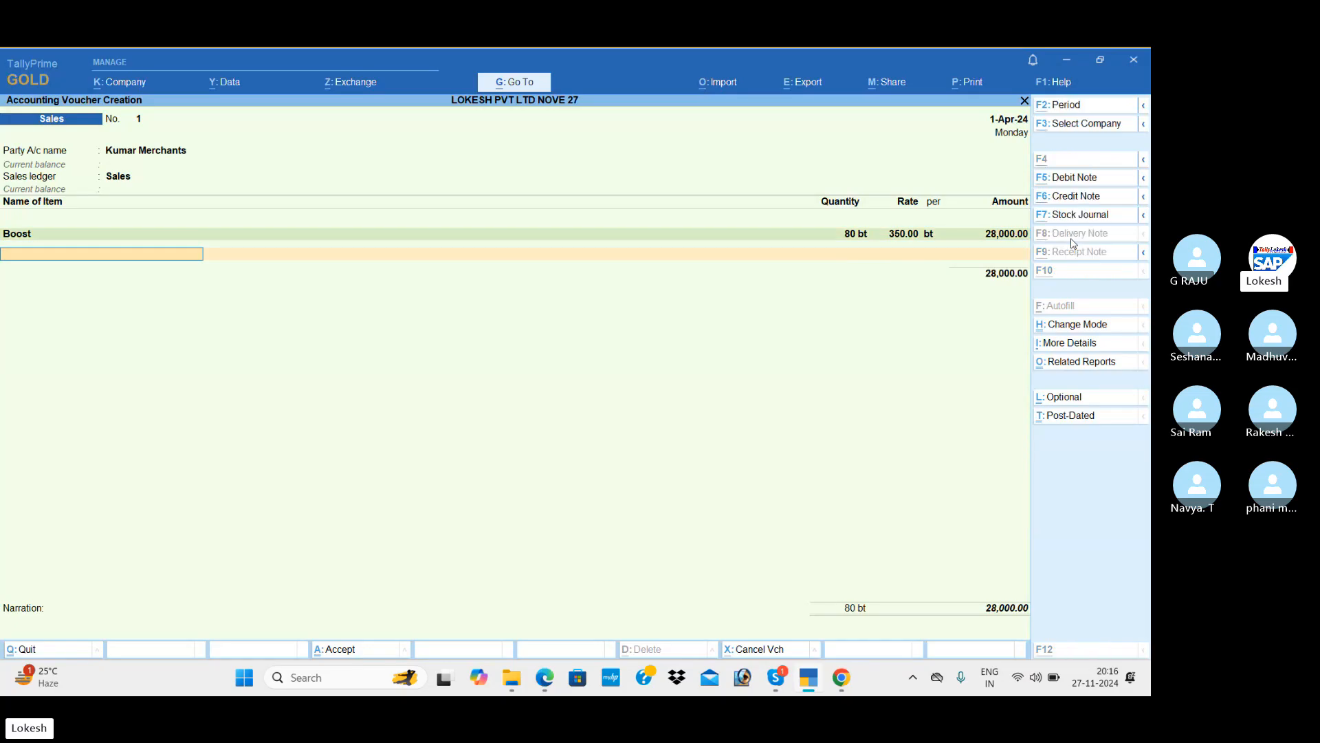
# Add Bournvita: quantity 100 at rate 450.
pyautogui.hotkey('alt', 'Tab')
pyautogui.hotkey('alt', 'Tab')
pyautogui.press('Down')
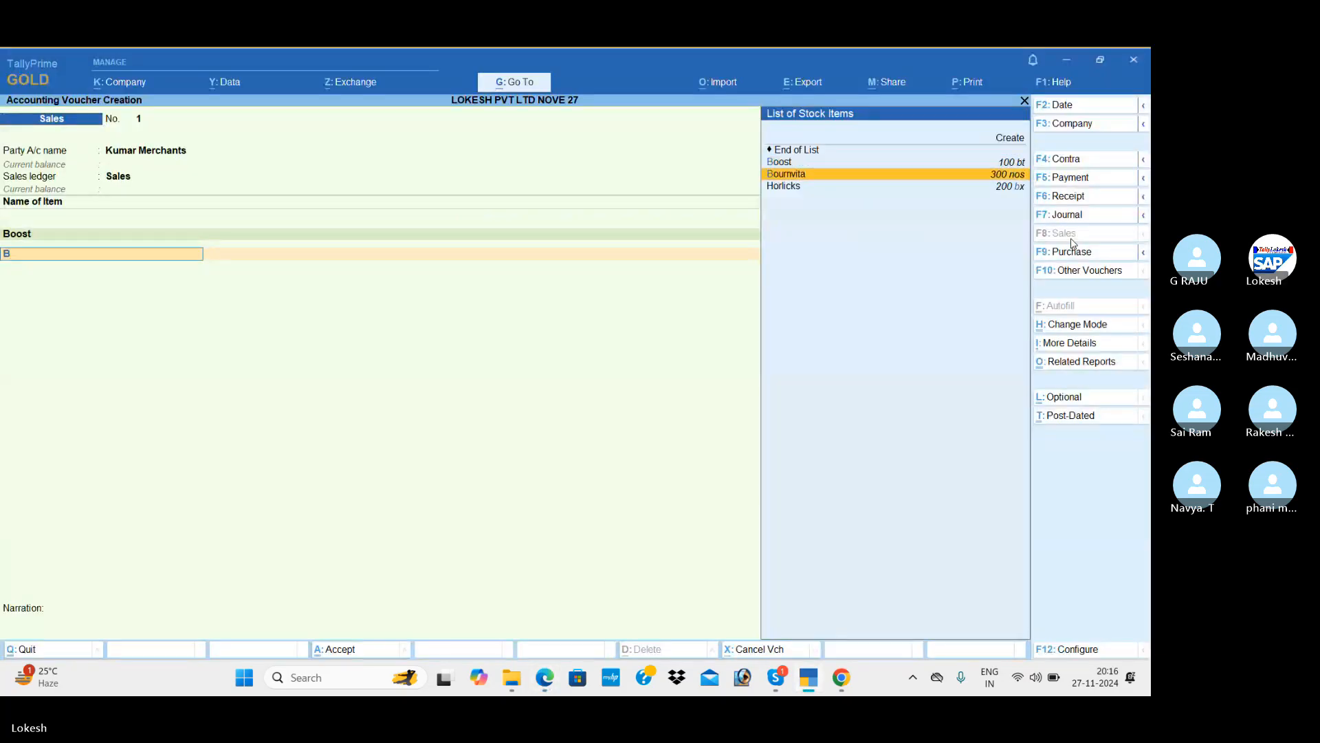
pyautogui.press('Return')
pyautogui.hotkey('alt', 'Tab')
pyautogui.hotkey('alt', 'Tab')
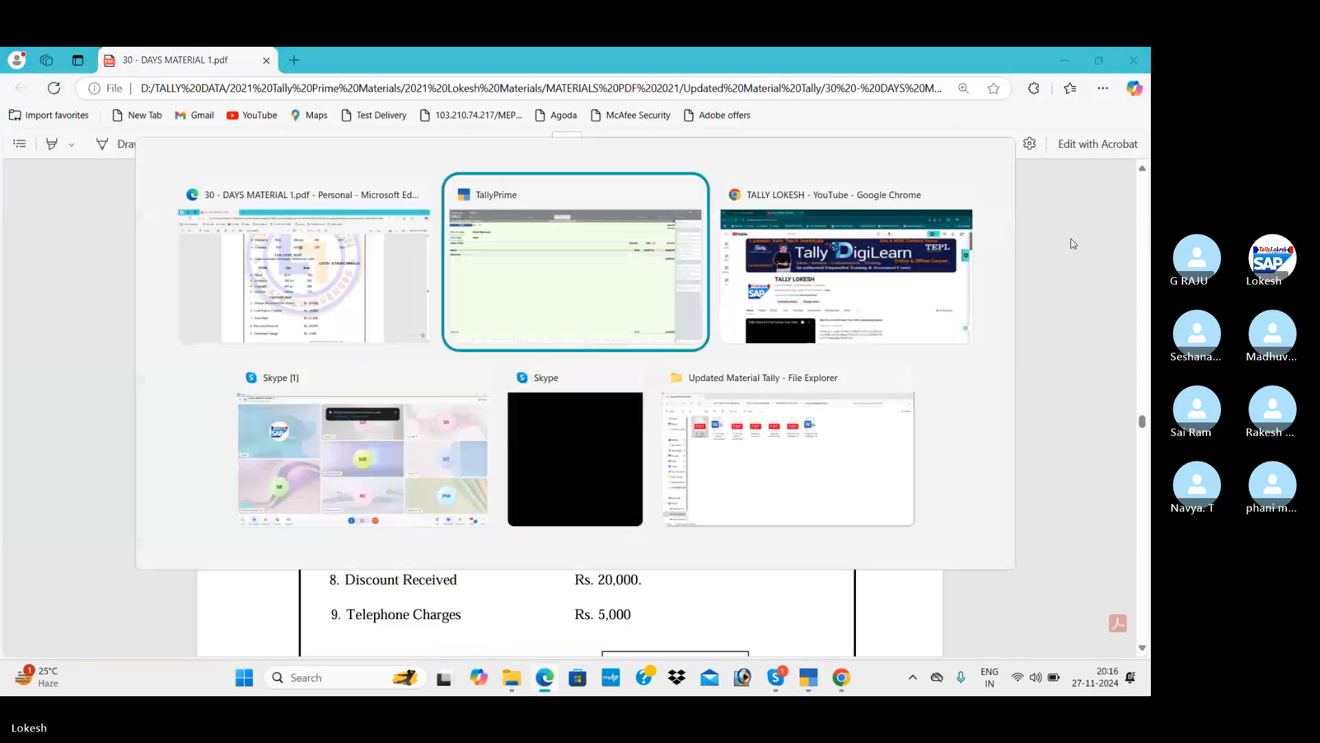
pyautogui.write('00')
pyautogui.press('BackSpace')
pyautogui.press('BackSpace')
pyautogui.write('1')
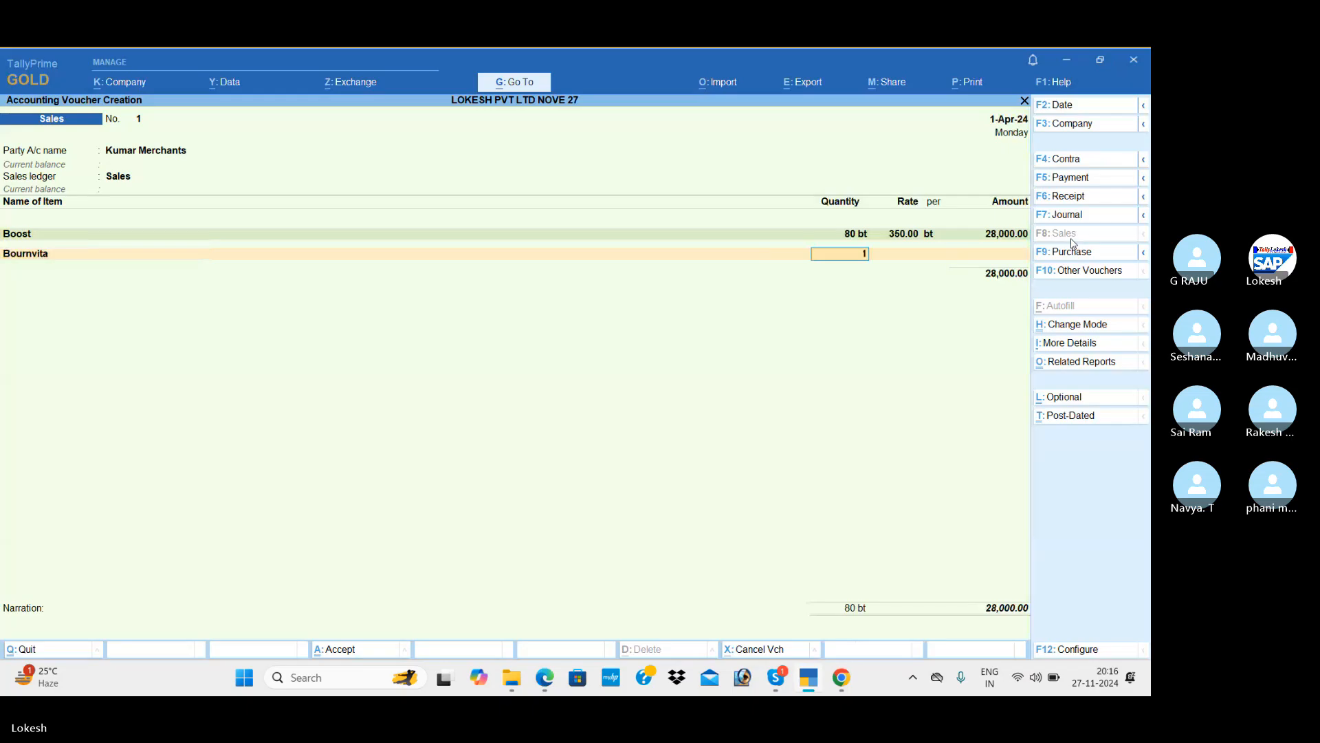
pyautogui.write('00')
pyautogui.press('Return')
pyautogui.hotkey('alt', 'Tab')
pyautogui.hotkey('alt', 'Tab')
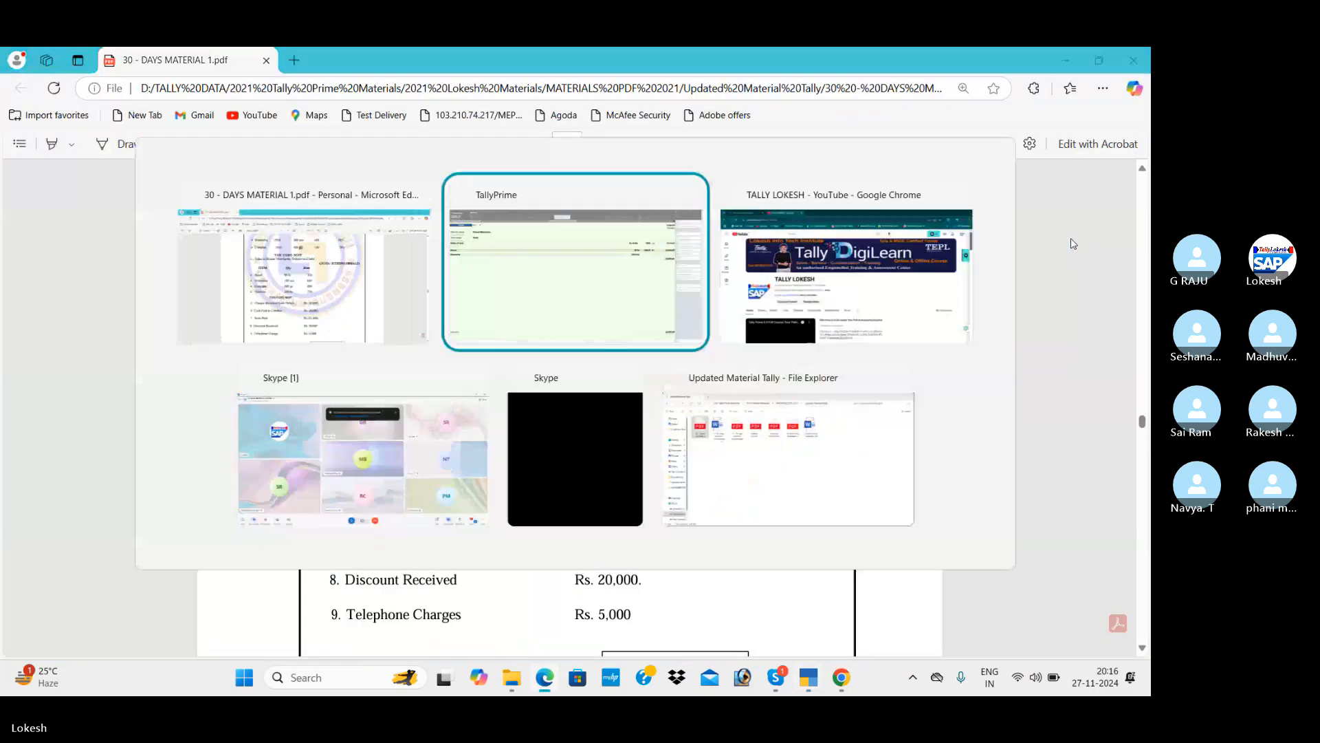
pyautogui.write('450')
pyautogui.press('Return')
# Add Complan: quantity 200 at rate 200.
pyautogui.press('Return')
pyautogui.press('Return')
pyautogui.hotkey('alt', 'Tab')
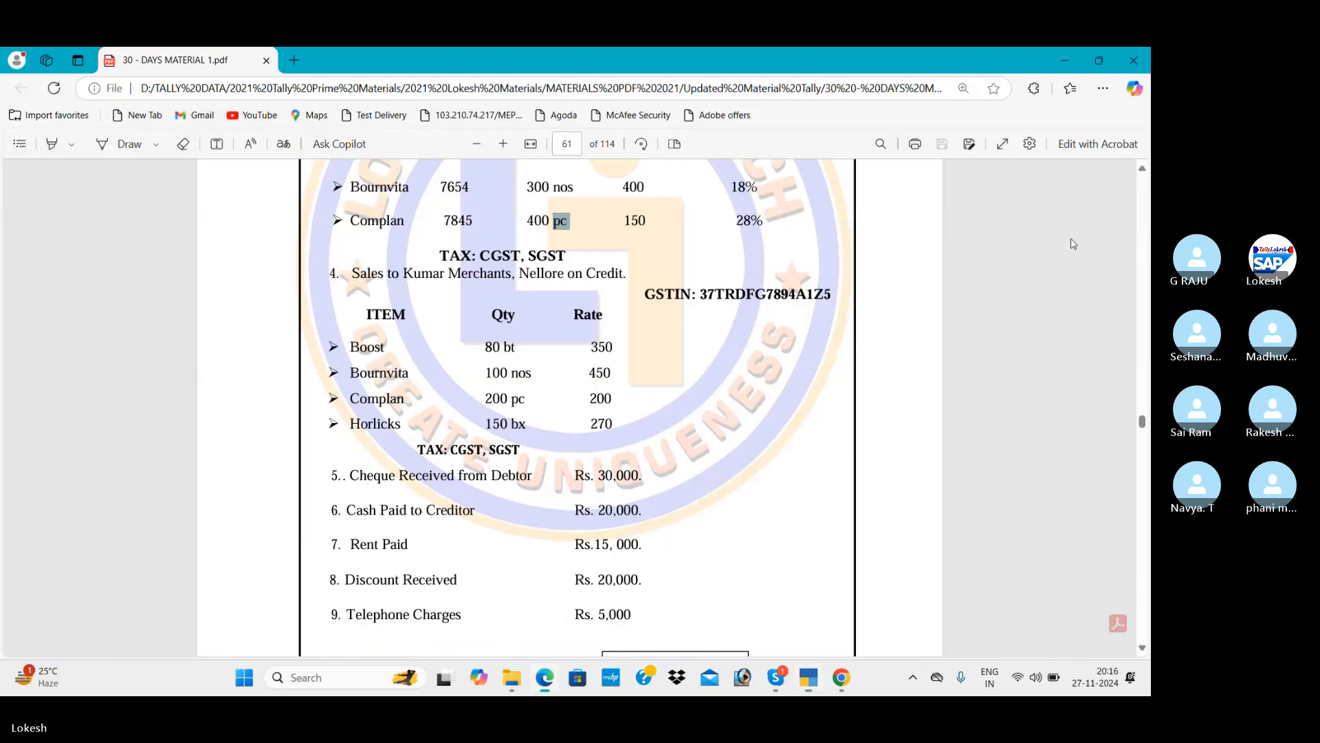
pyautogui.hotkey('alt', 'Tab')
pyautogui.write('co')
pyautogui.press('Return')
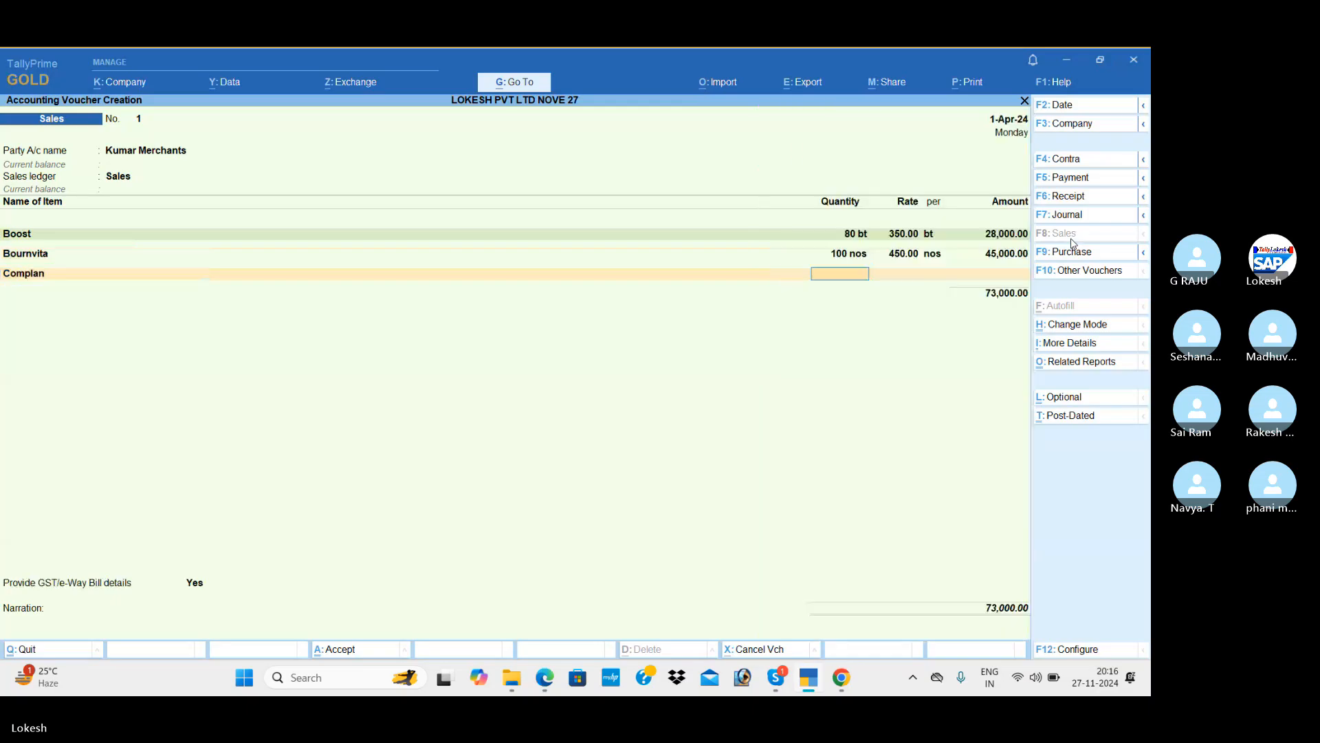
pyautogui.hotkey('alt', 'Tab')
pyautogui.hotkey('alt', 'Tab')
pyautogui.write('200')
pyautogui.press('Return')
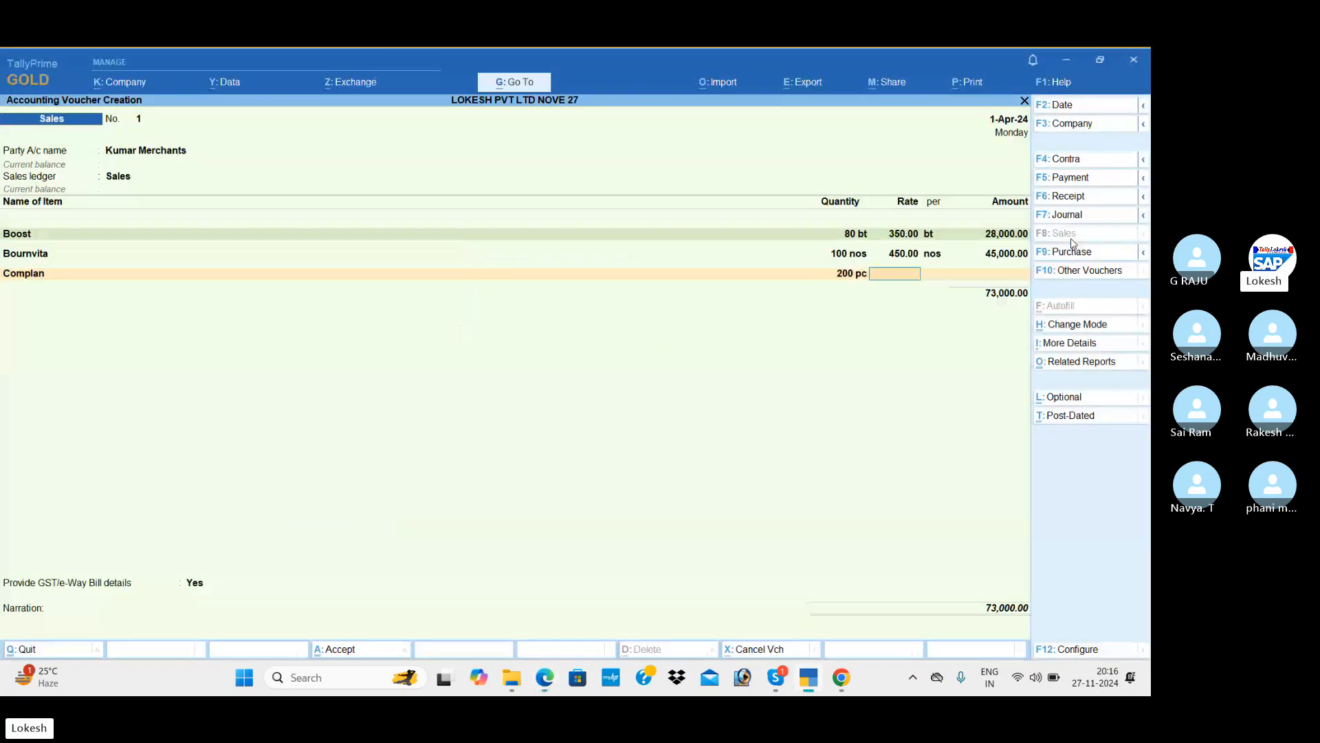
pyautogui.write('0')
pyautogui.press('Return')
pyautogui.press('Return')
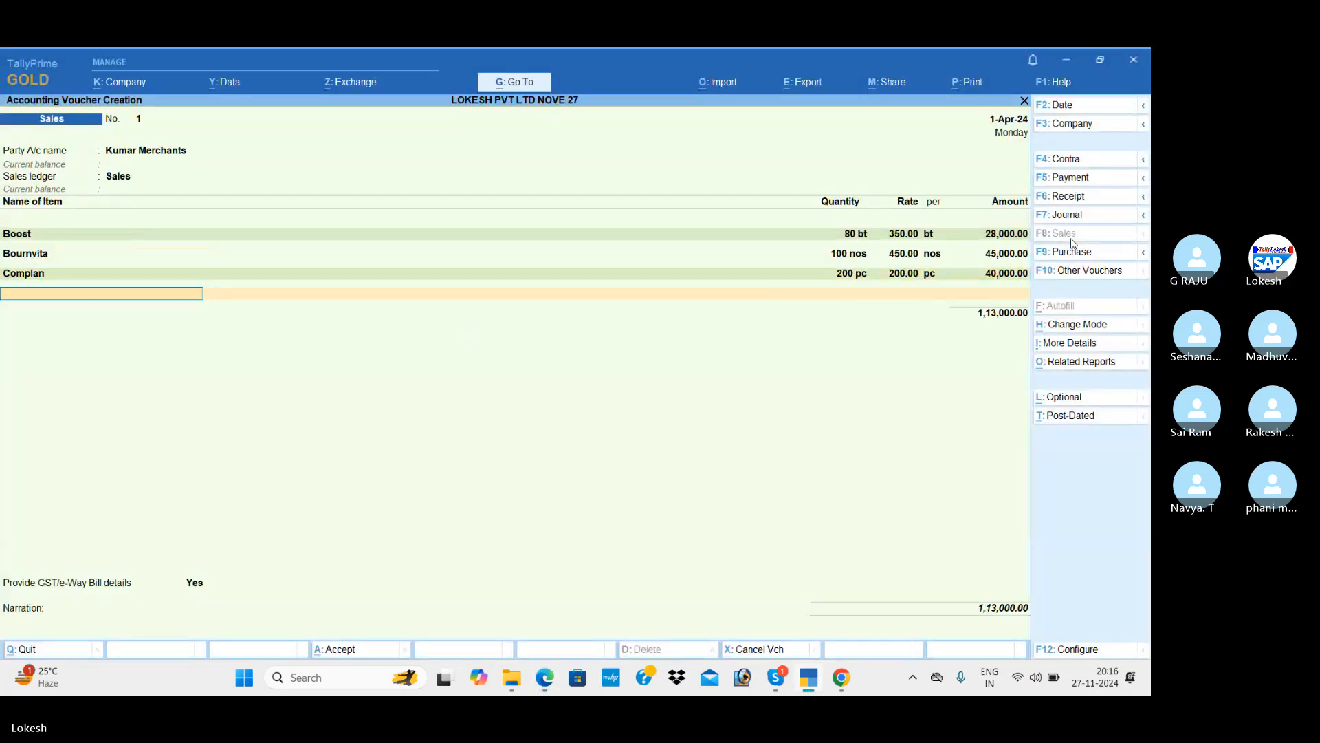
pyautogui.hotkey('alt', 'Tab')
# Add Horlicks: quantity 150 at rate 270.
pyautogui.hotkey('alt', 'Tab')
pyautogui.write('H')
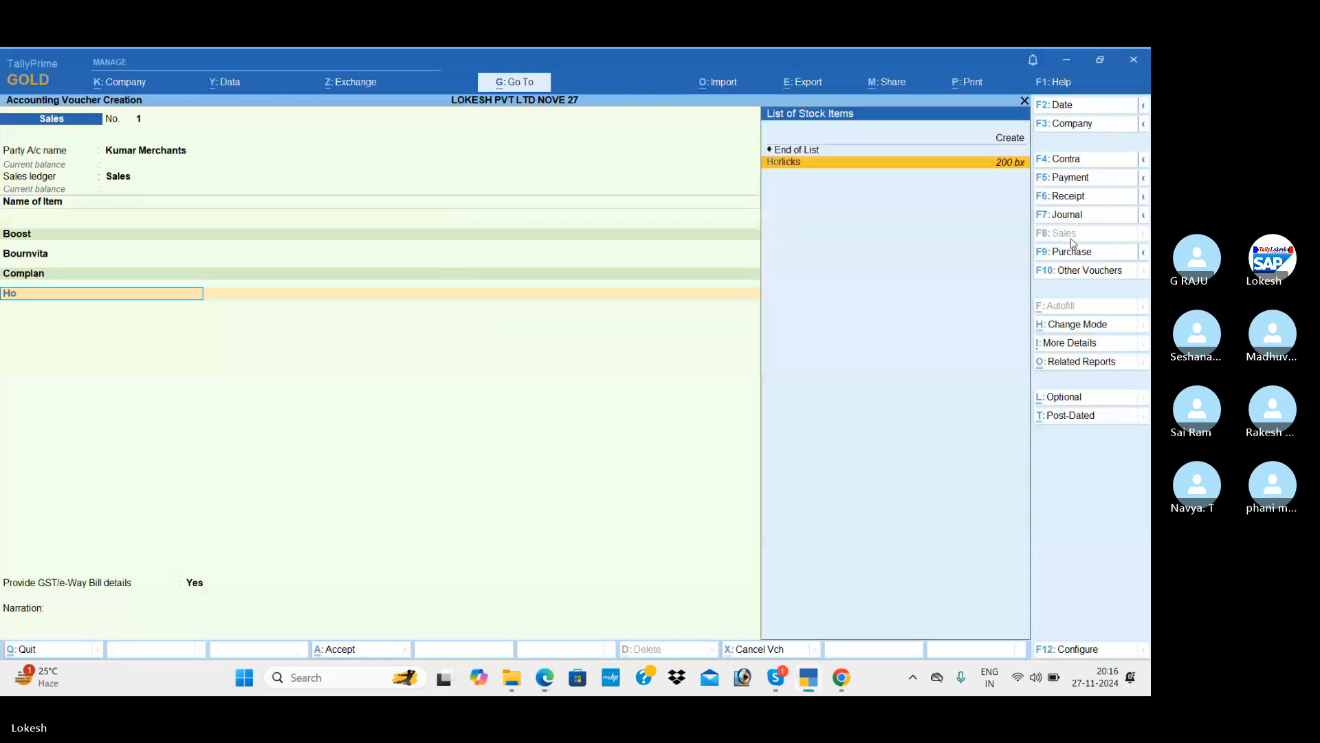
pyautogui.press('Return')
pyautogui.hotkey('alt', 'Tab')
pyautogui.hotkey('alt', 'Tab')
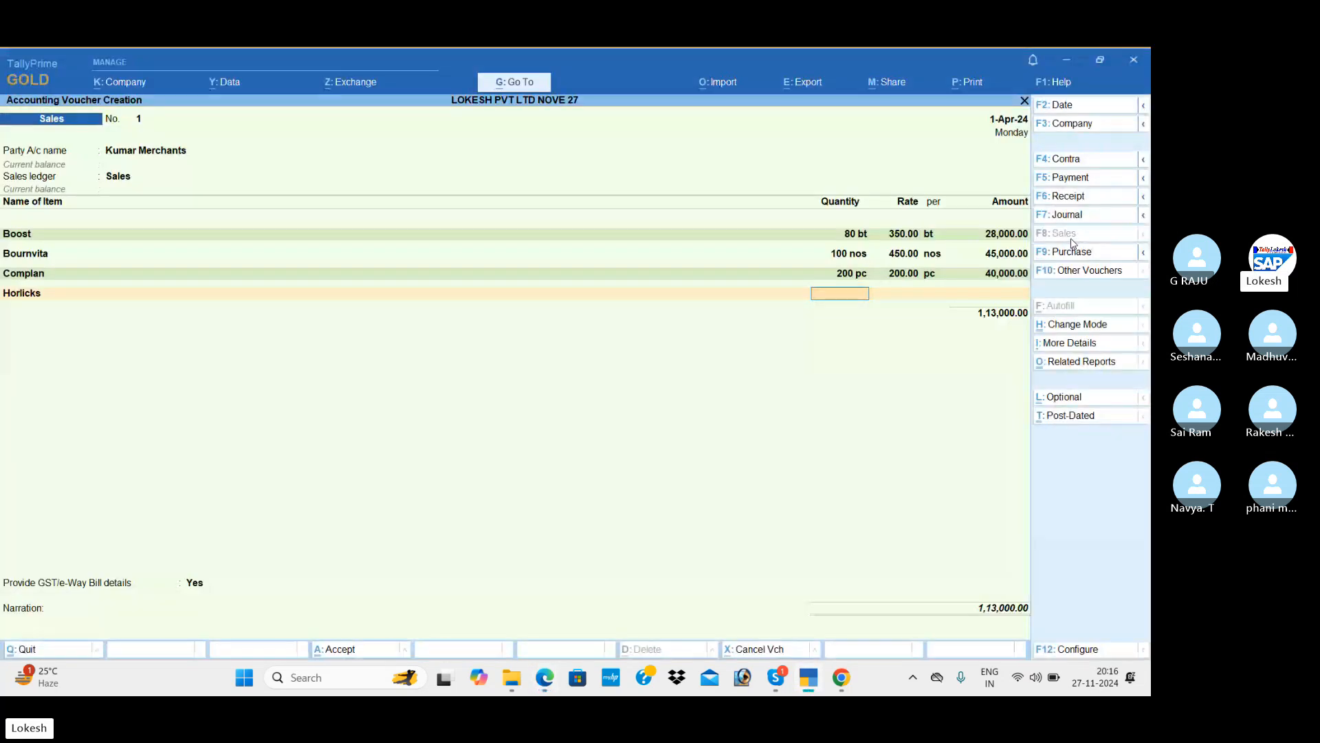
pyautogui.write('150')
pyautogui.press('Return')
pyautogui.hotkey('alt', 'Tab')
pyautogui.hotkey('alt', 'Tab')
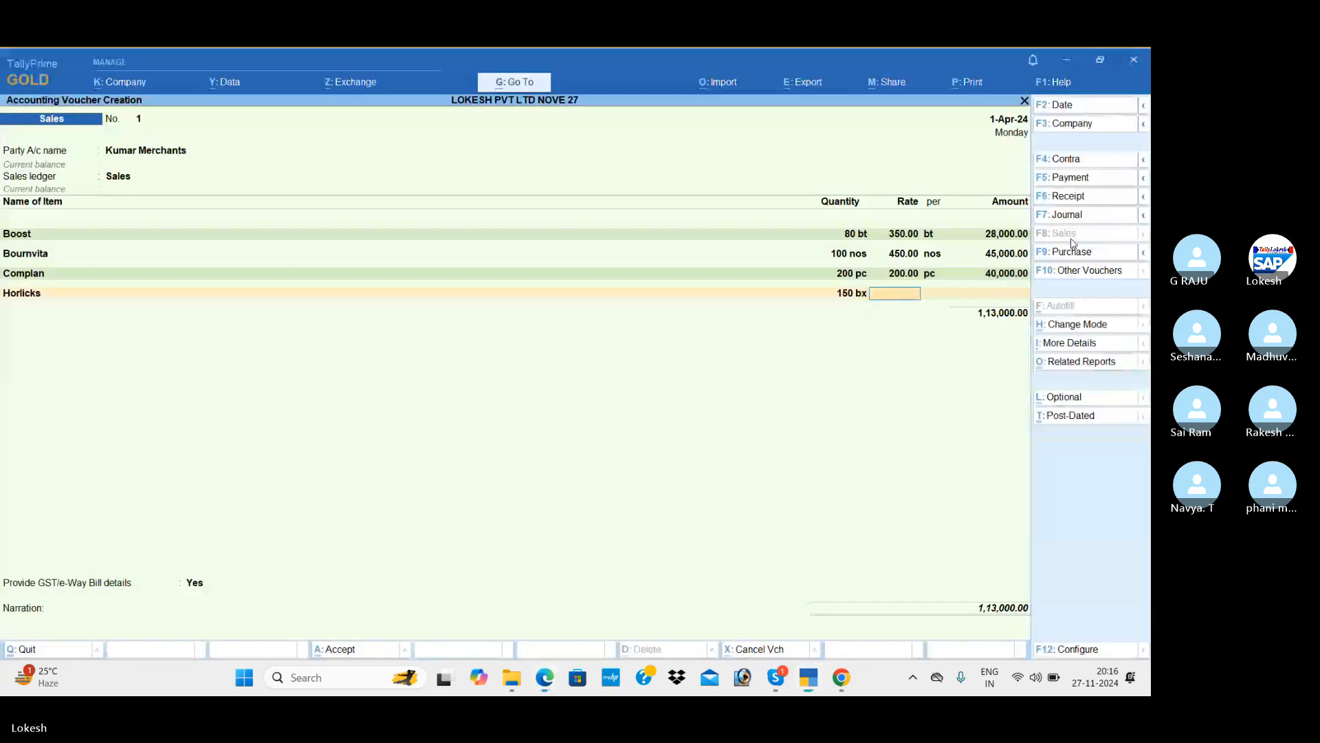
pyautogui.write('270')
pyautogui.press('Return')
pyautogui.press('Return')
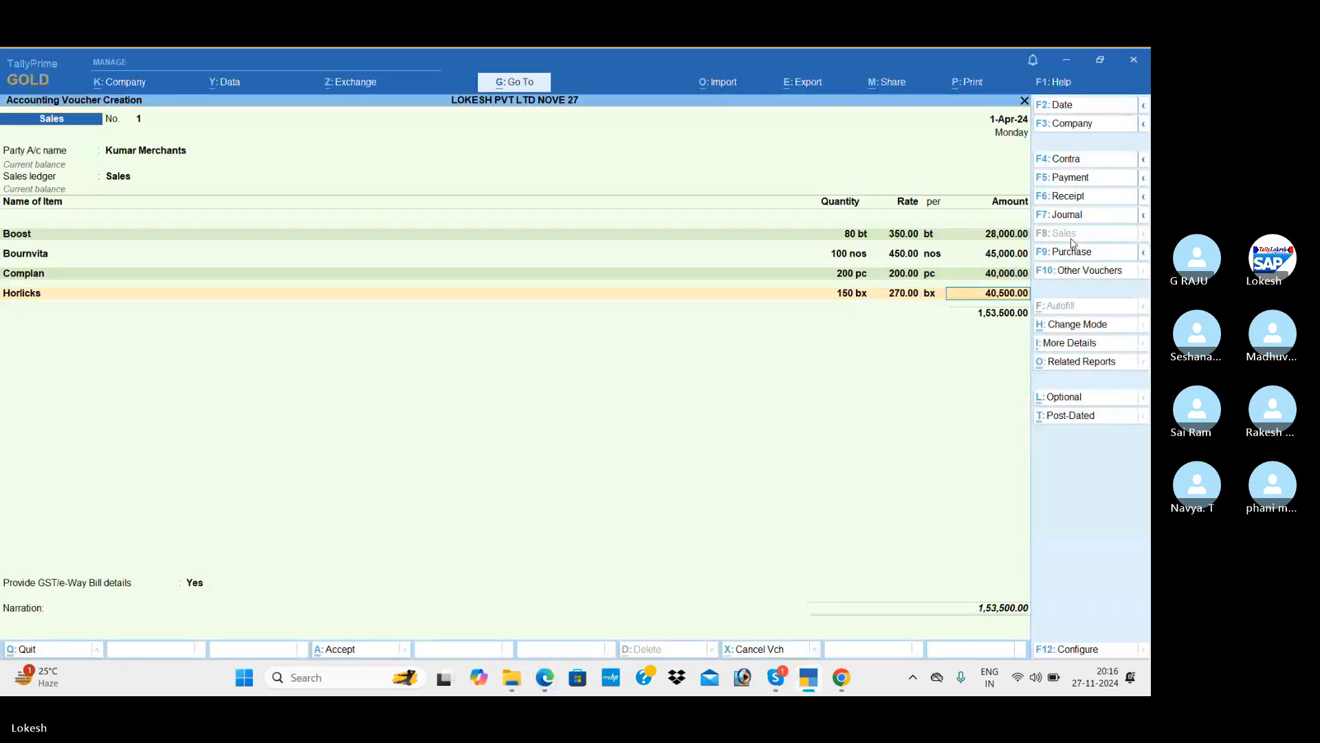
pyautogui.press('Return')
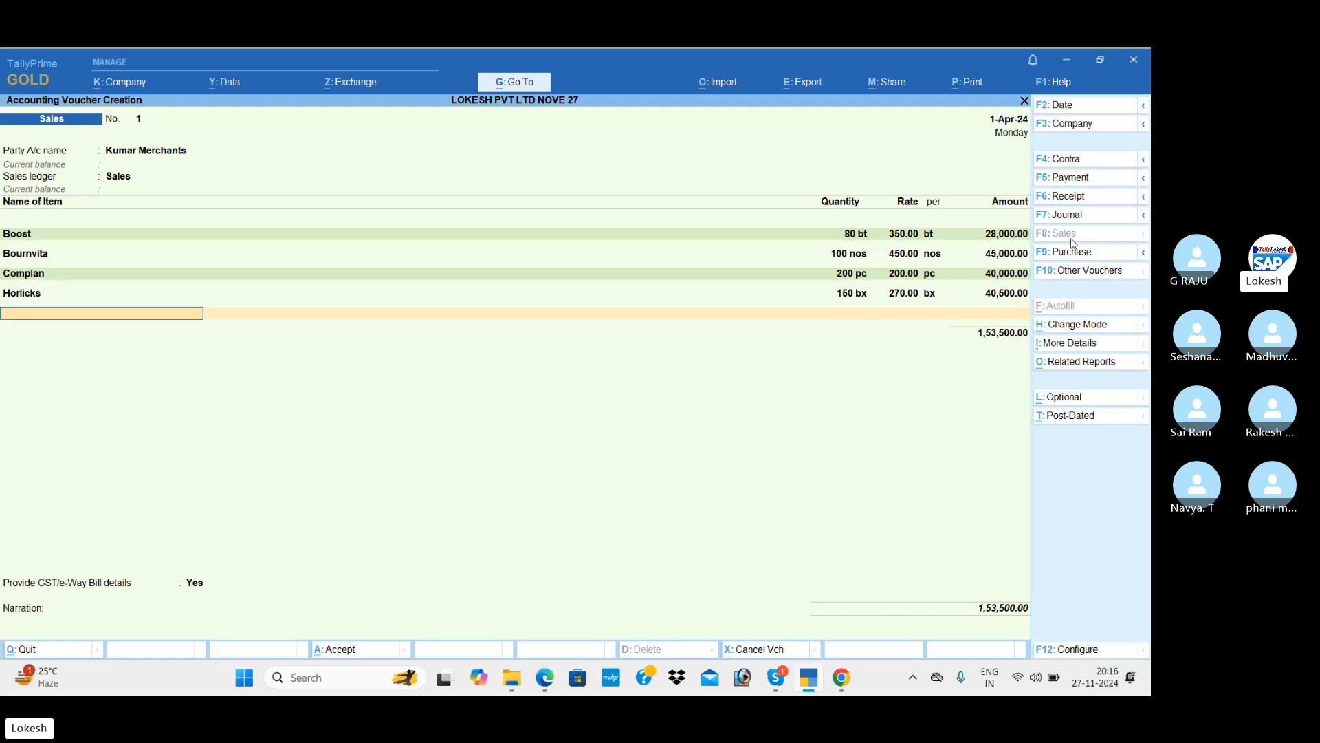
# Add CGST and SGST of 12,780 each, bringing the sale to 1,79,060, and list related reports.
pyautogui.press('Return')
pyautogui.write('Cg')
pyautogui.press('Return')
pyautogui.press('Return')
pyautogui.write('Sg')
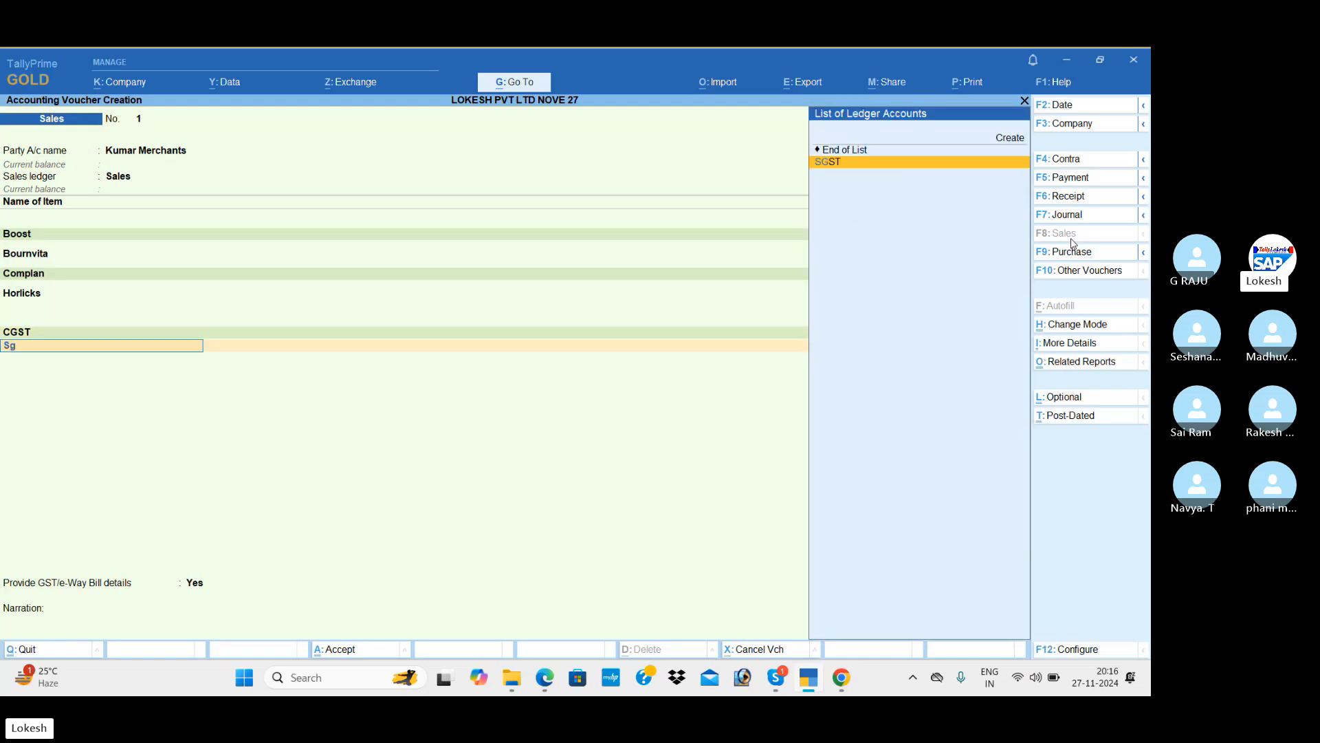
pyautogui.press('Return')
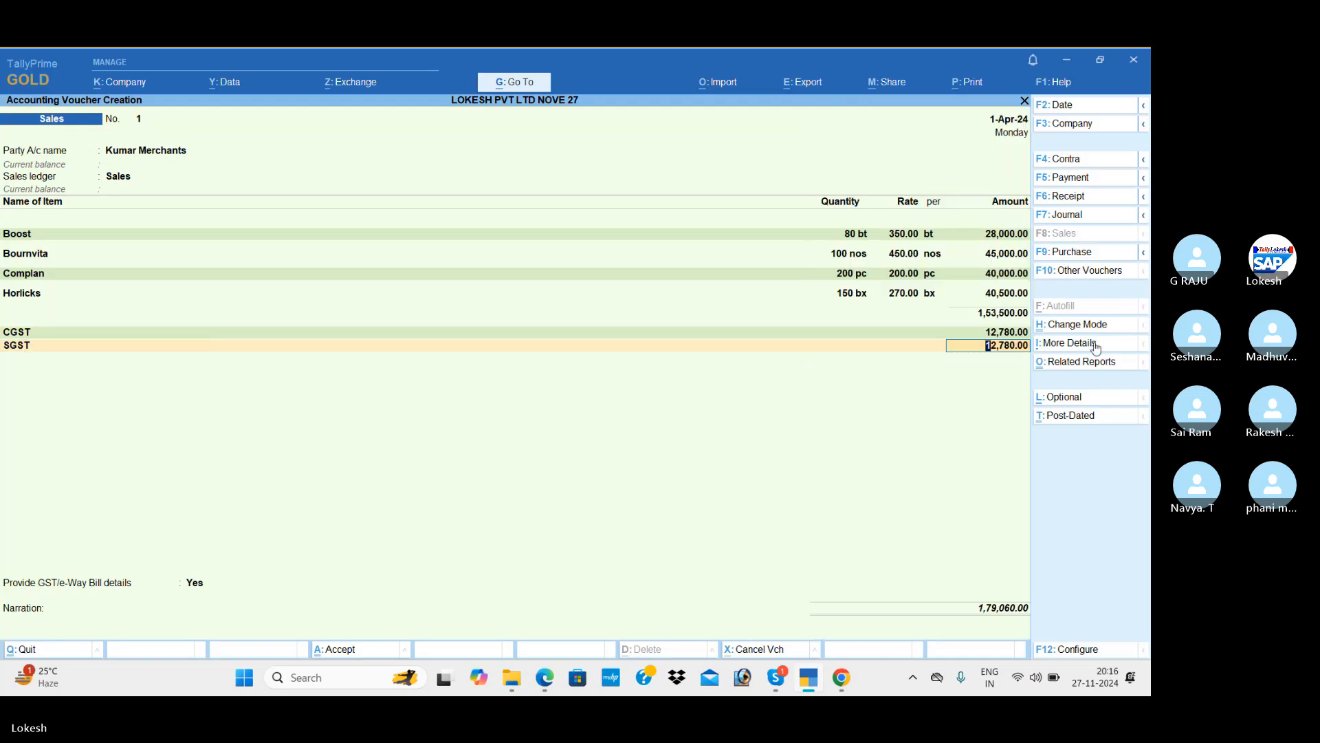
pyautogui.click(1094, 362)
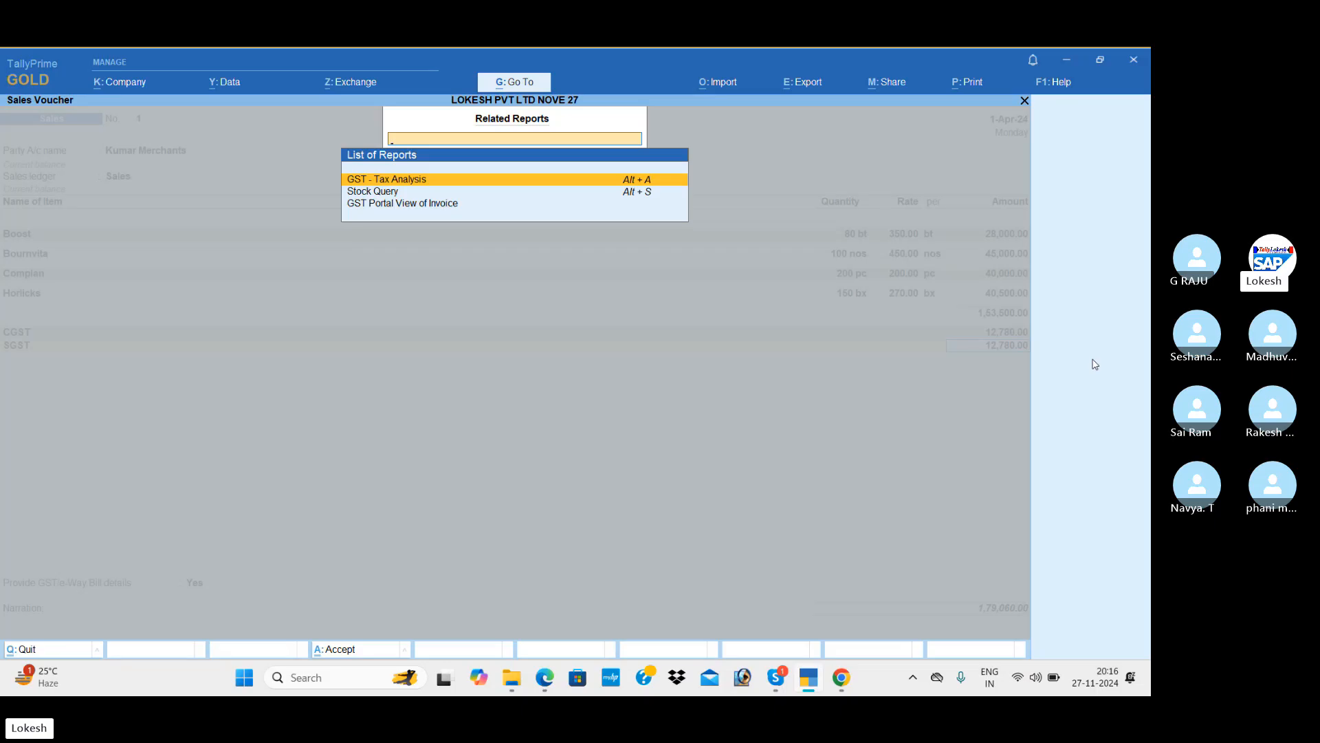
# Review the detailed GST Tax Analysis for each item (25,560 tax on 1,53,500), then close it.
pyautogui.press('Return')
pyautogui.hotkey('alt', 'F5')
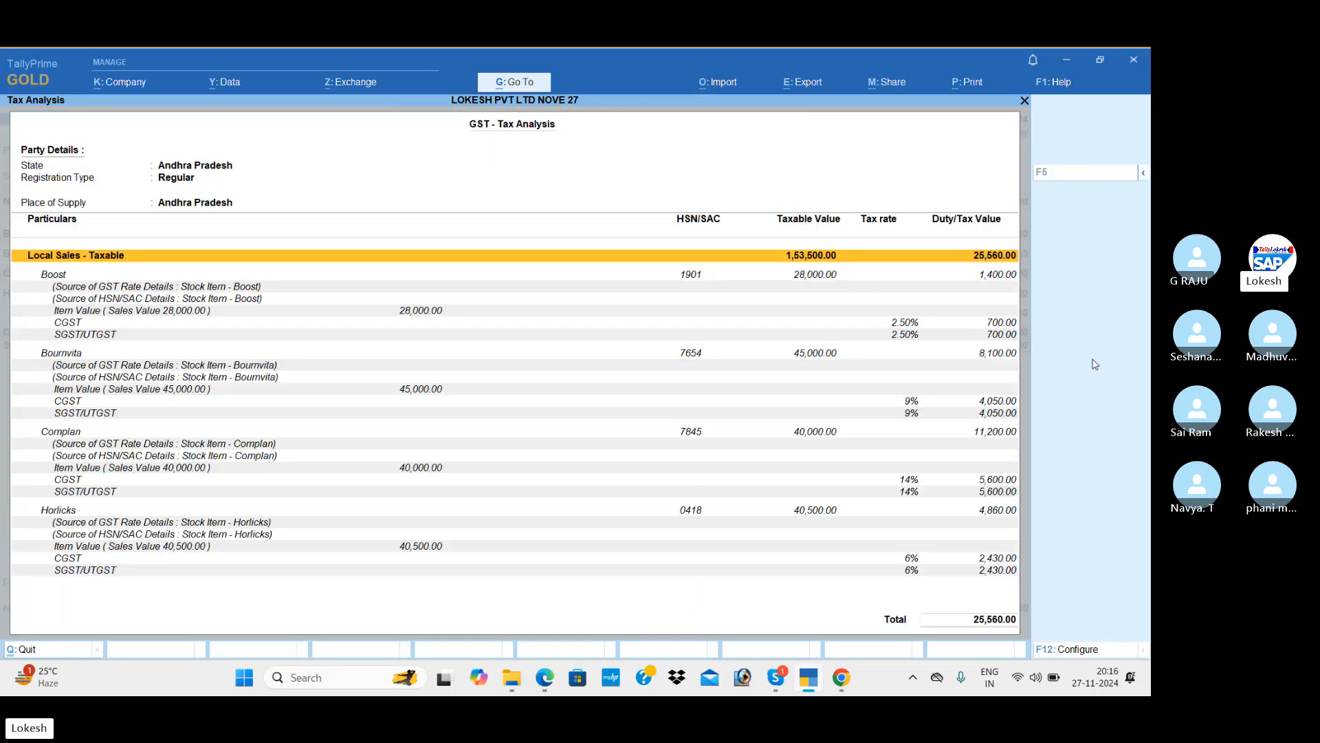
pyautogui.press('Down')
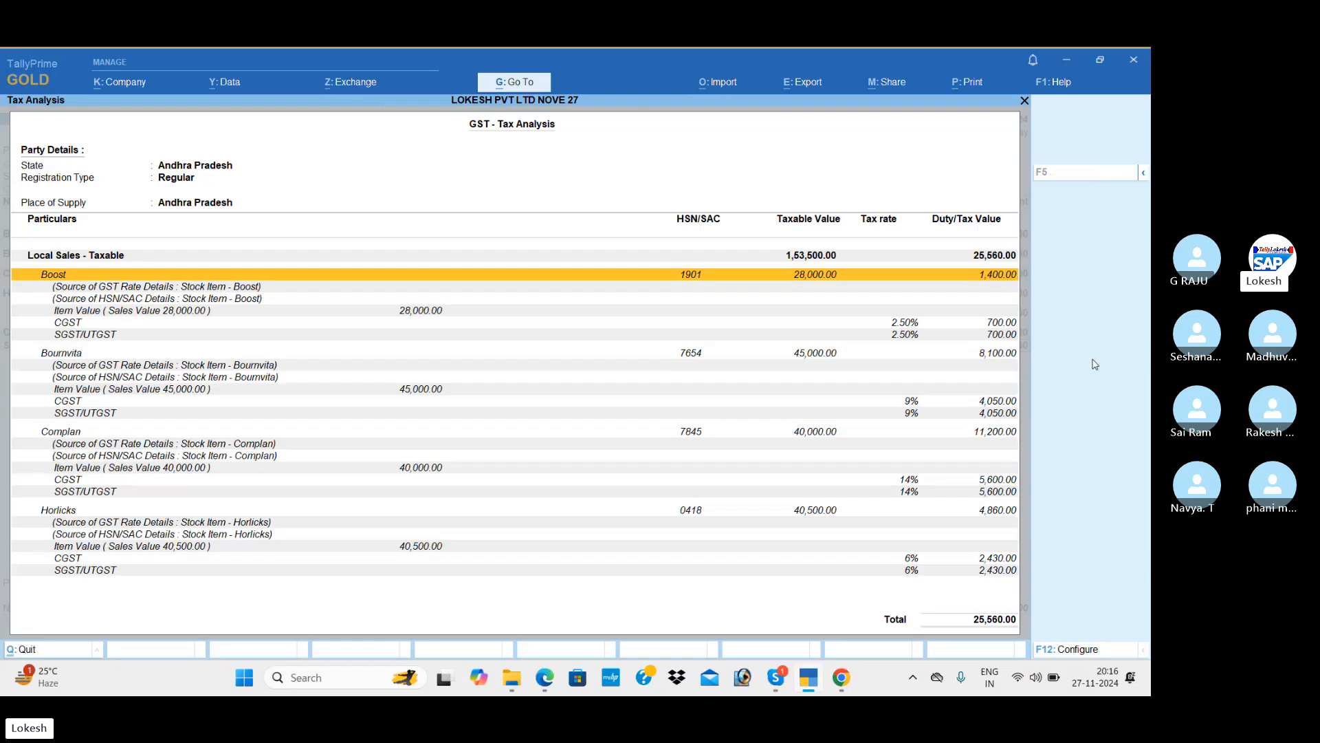
pyautogui.press('Down')
pyautogui.press('Down')
pyautogui.press('Down')
pyautogui.press('Down')
pyautogui.press('Down')
pyautogui.press('Down')
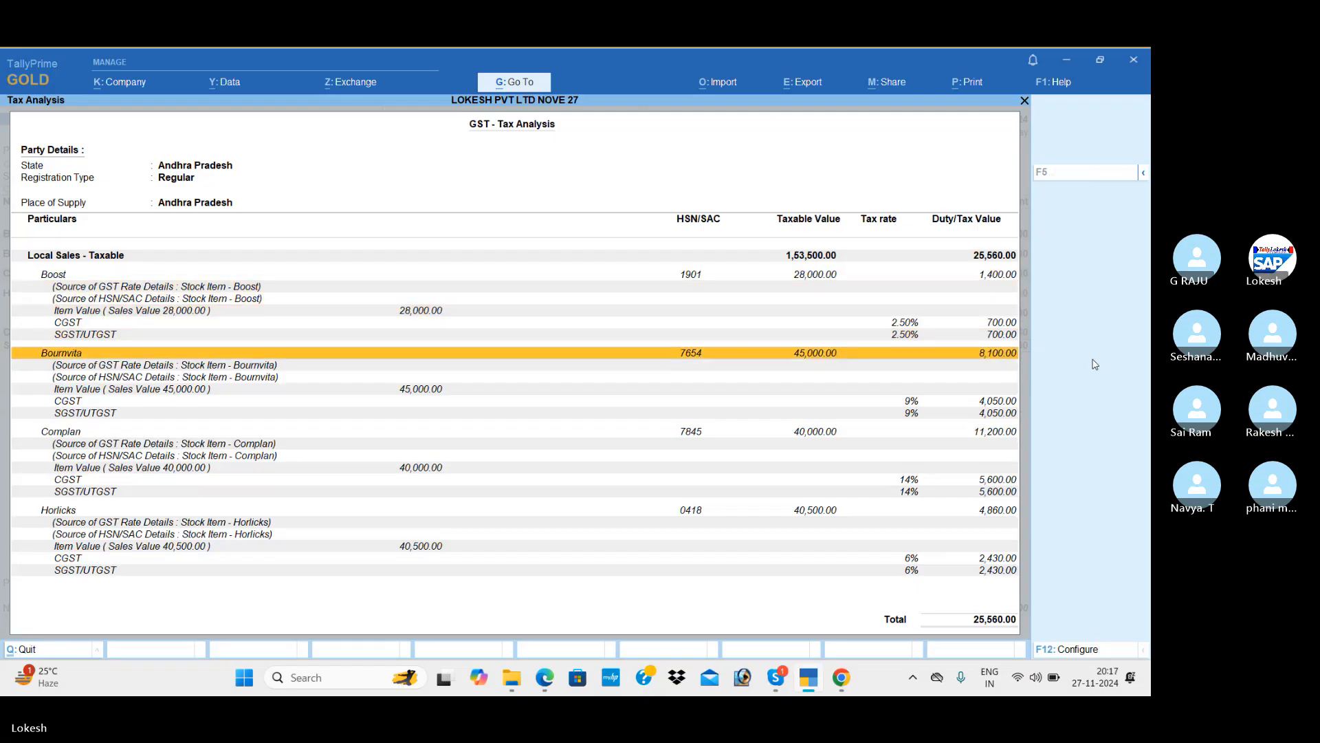
pyautogui.press('Down')
pyautogui.press('Down')
pyautogui.press('Down')
pyautogui.press('Down')
pyautogui.press('Down')
pyautogui.press('Down')
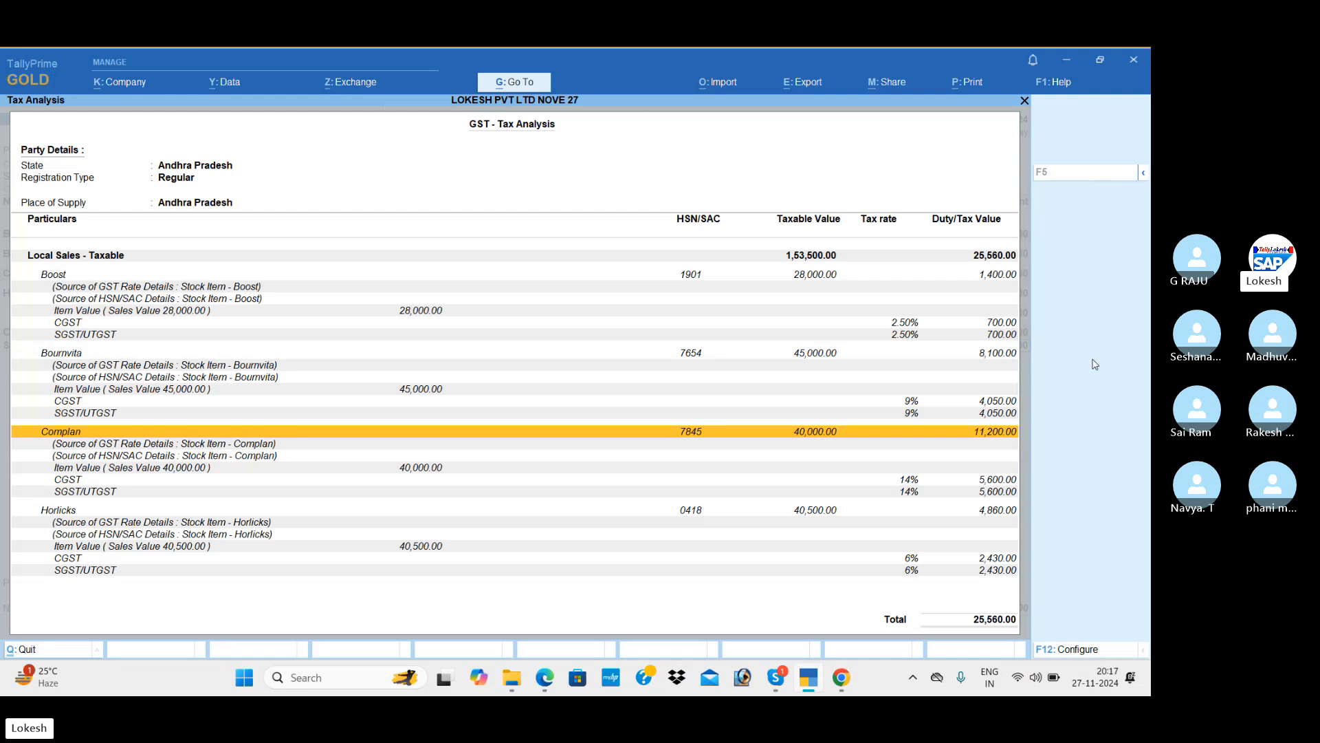
pyautogui.press('Down')
pyautogui.press('Down')
pyautogui.press('Down')
pyautogui.press('Down')
pyautogui.press('Down')
pyautogui.press('Down')
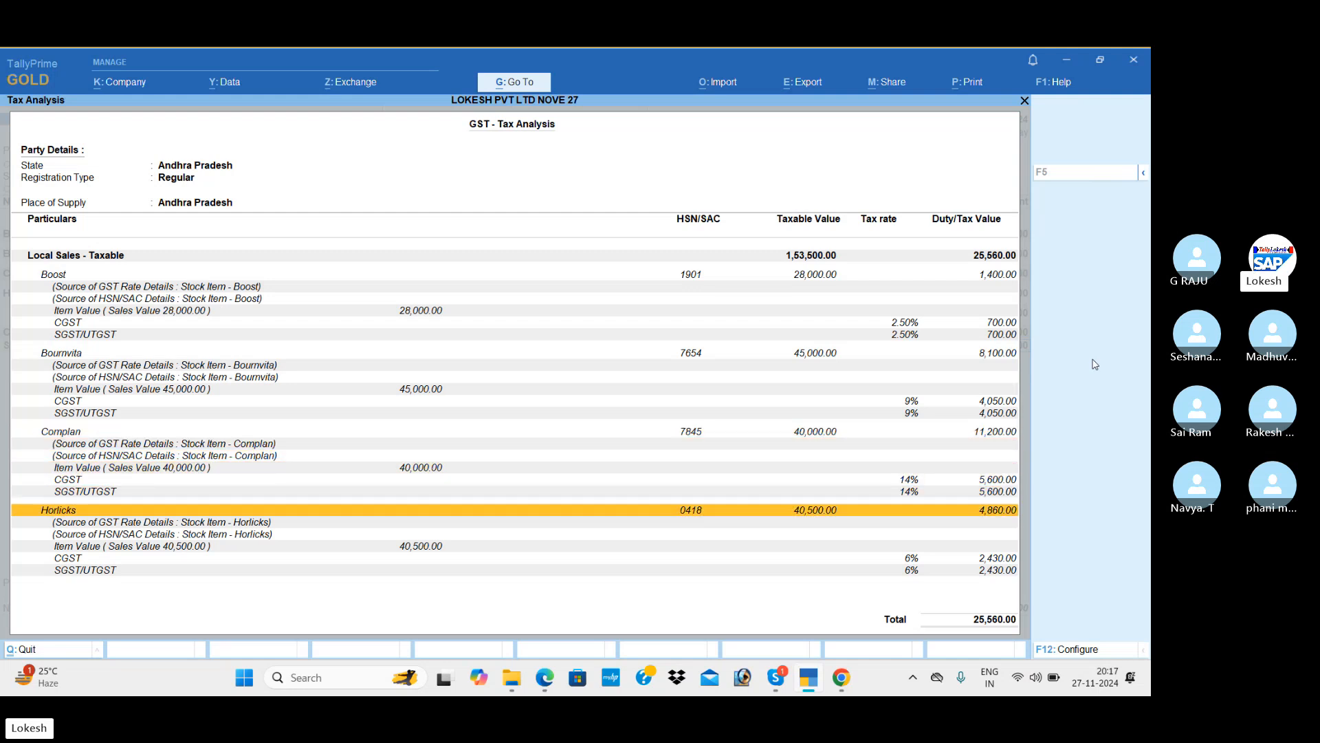
pyautogui.press('Down')
pyautogui.press('Down')
pyautogui.press('Down')
pyautogui.press('Down')
pyautogui.press('Down')
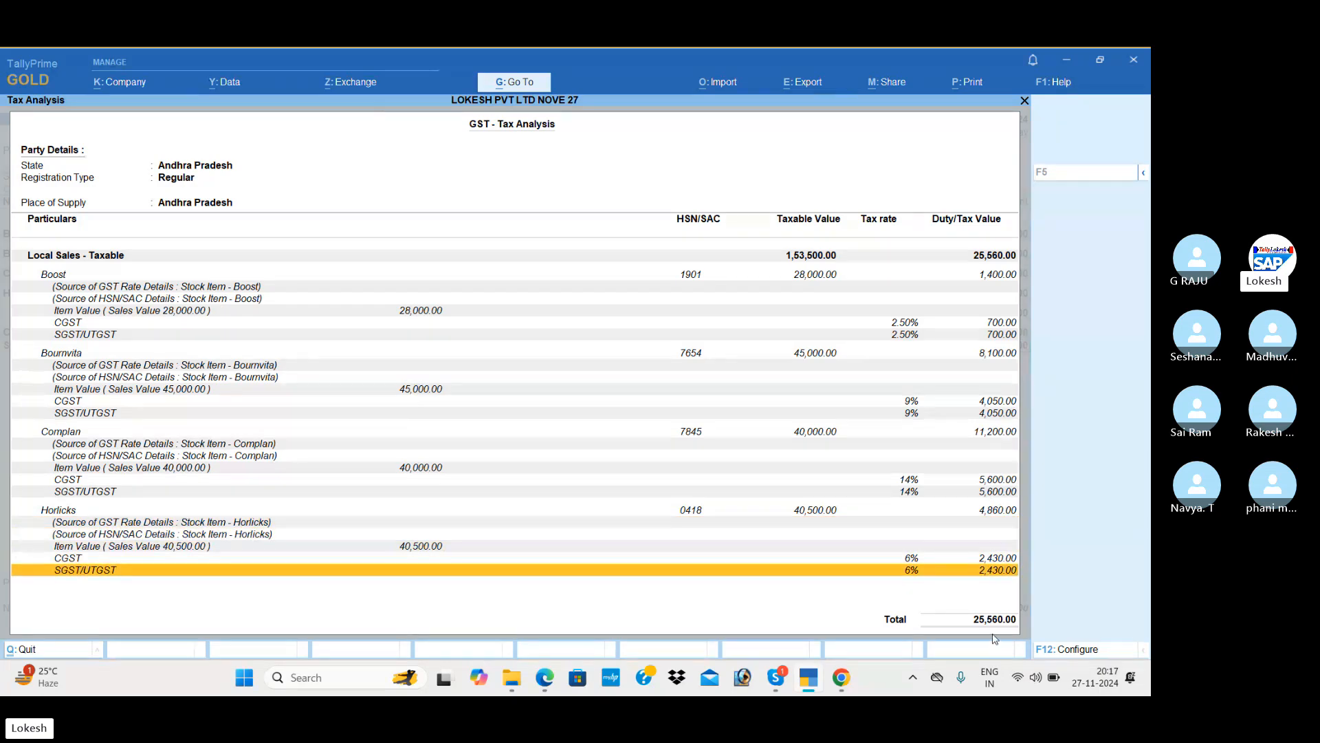
pyautogui.press('Escape')
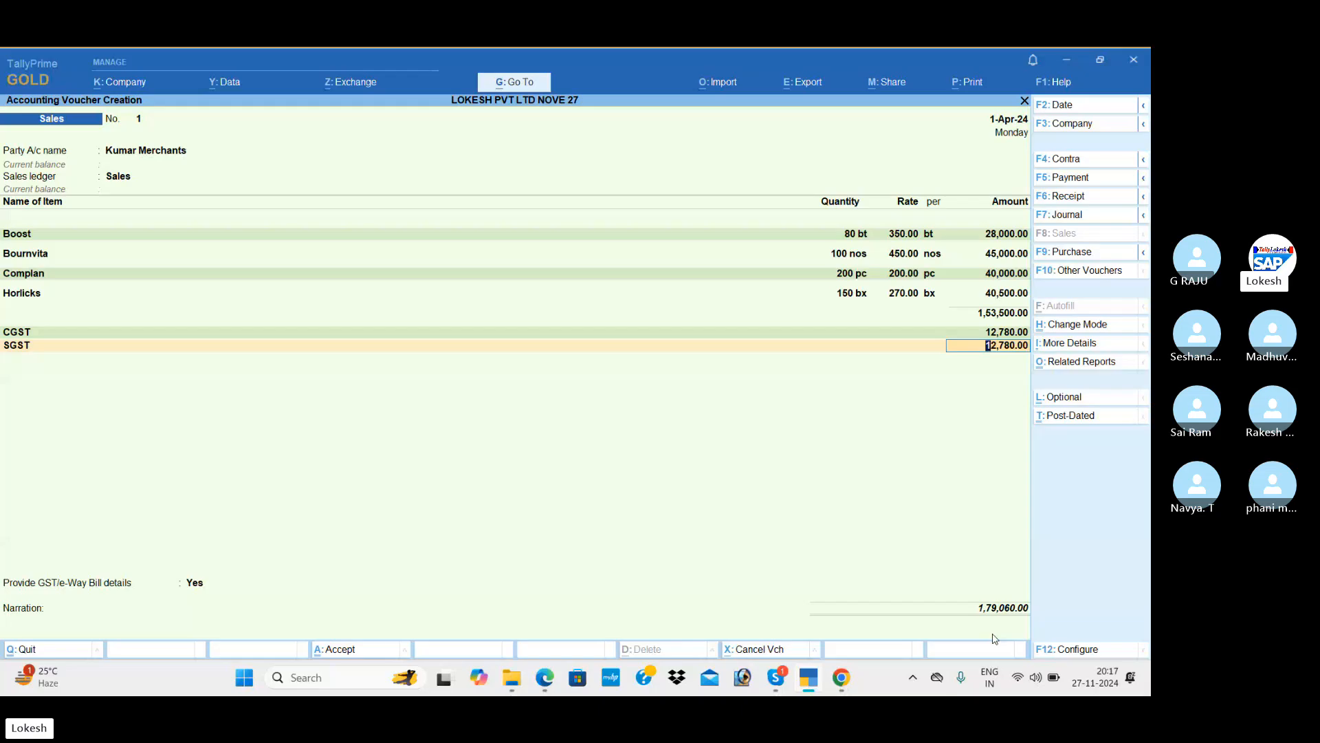
# Set GST/e-Way Bill details to No, accept the Kumar Merchants sale, and skip e-Way Bill generation.
pyautogui.press('Return')
pyautogui.press('Return')
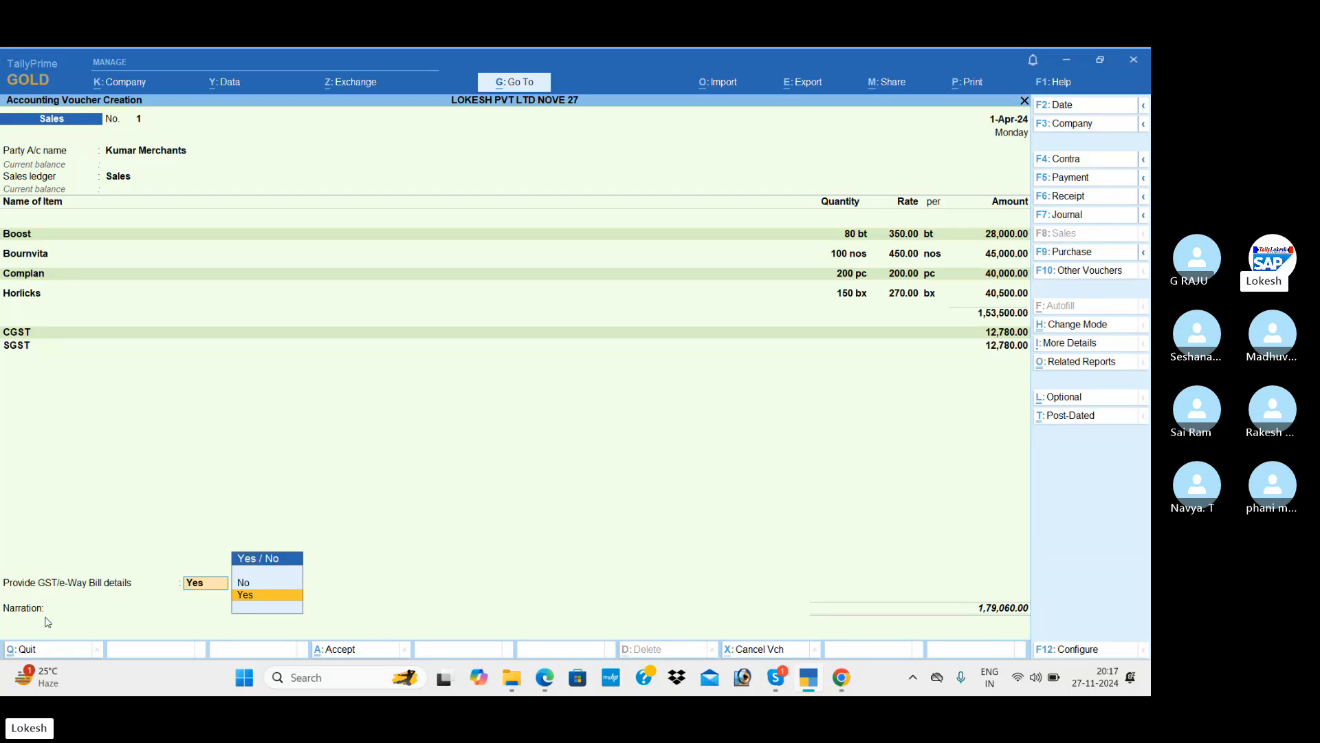
pyautogui.press('Return')
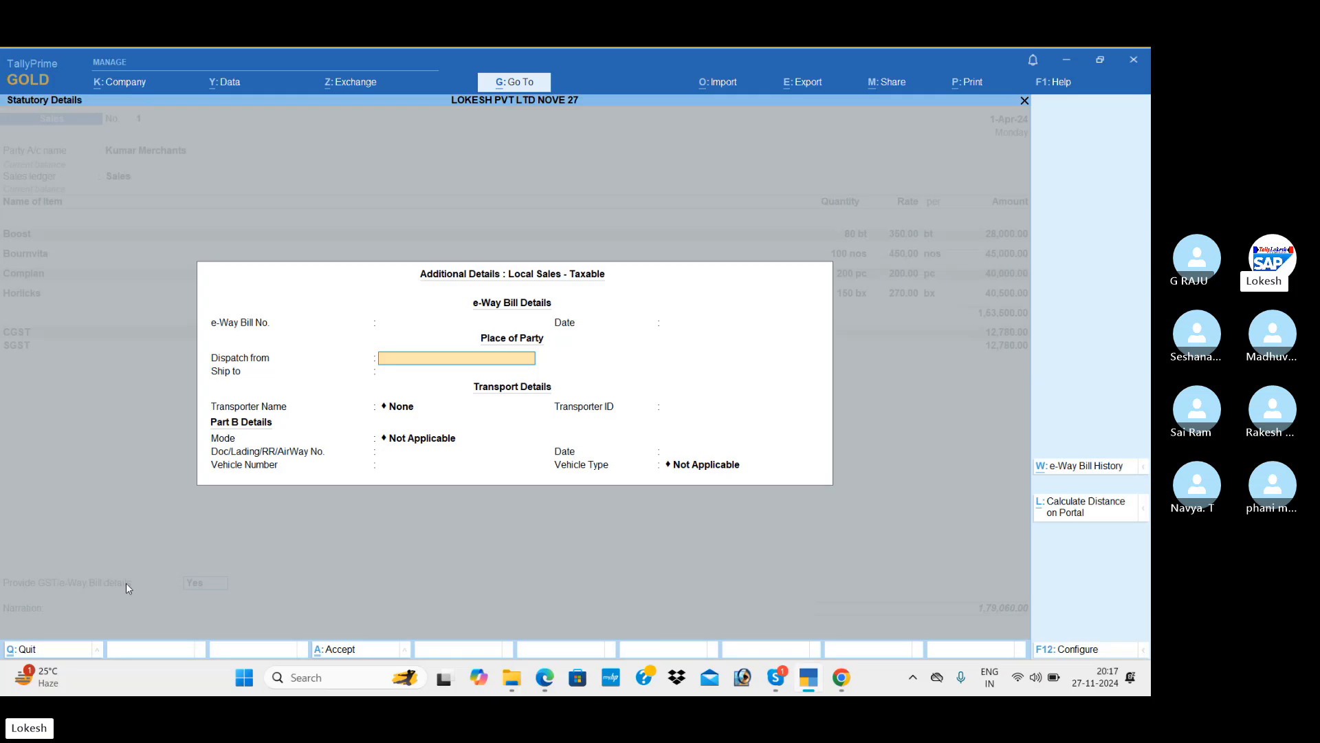
pyautogui.press('Escape')
pyautogui.press('Down')
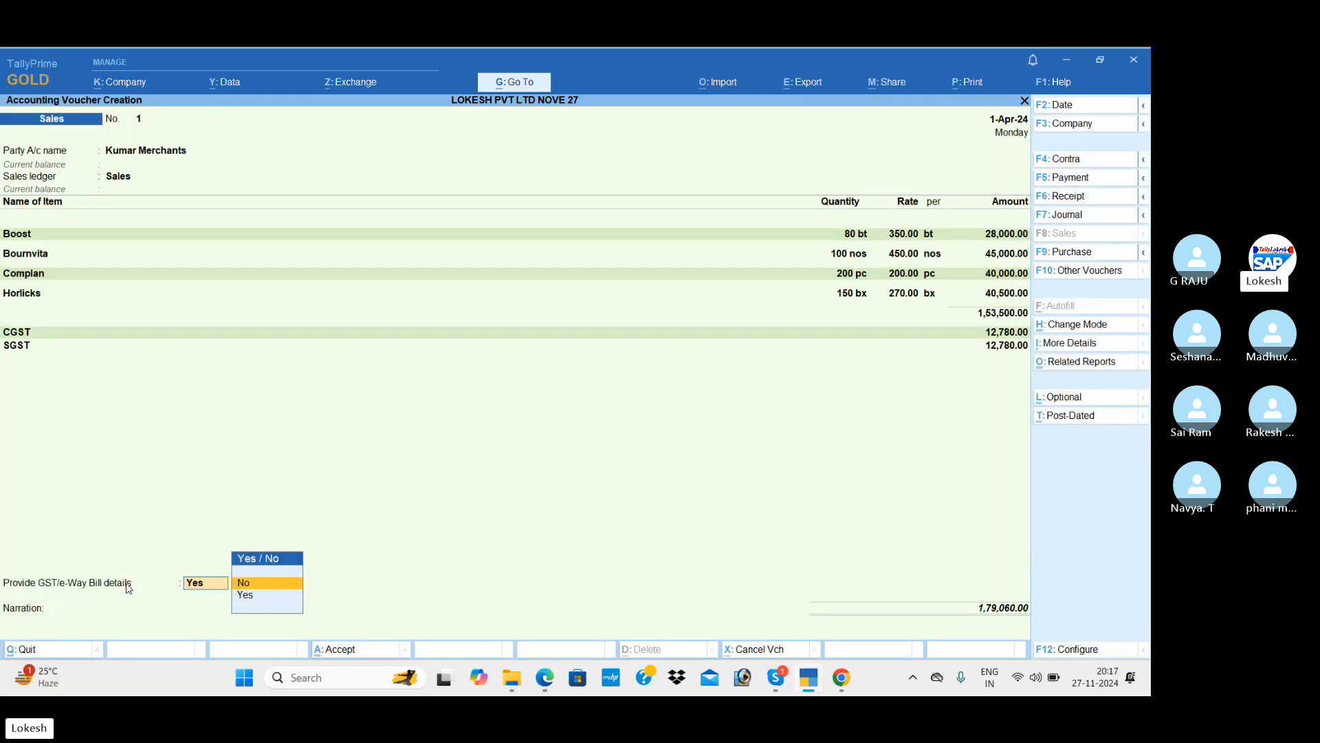
pyautogui.press('Return')
pyautogui.press('Return')
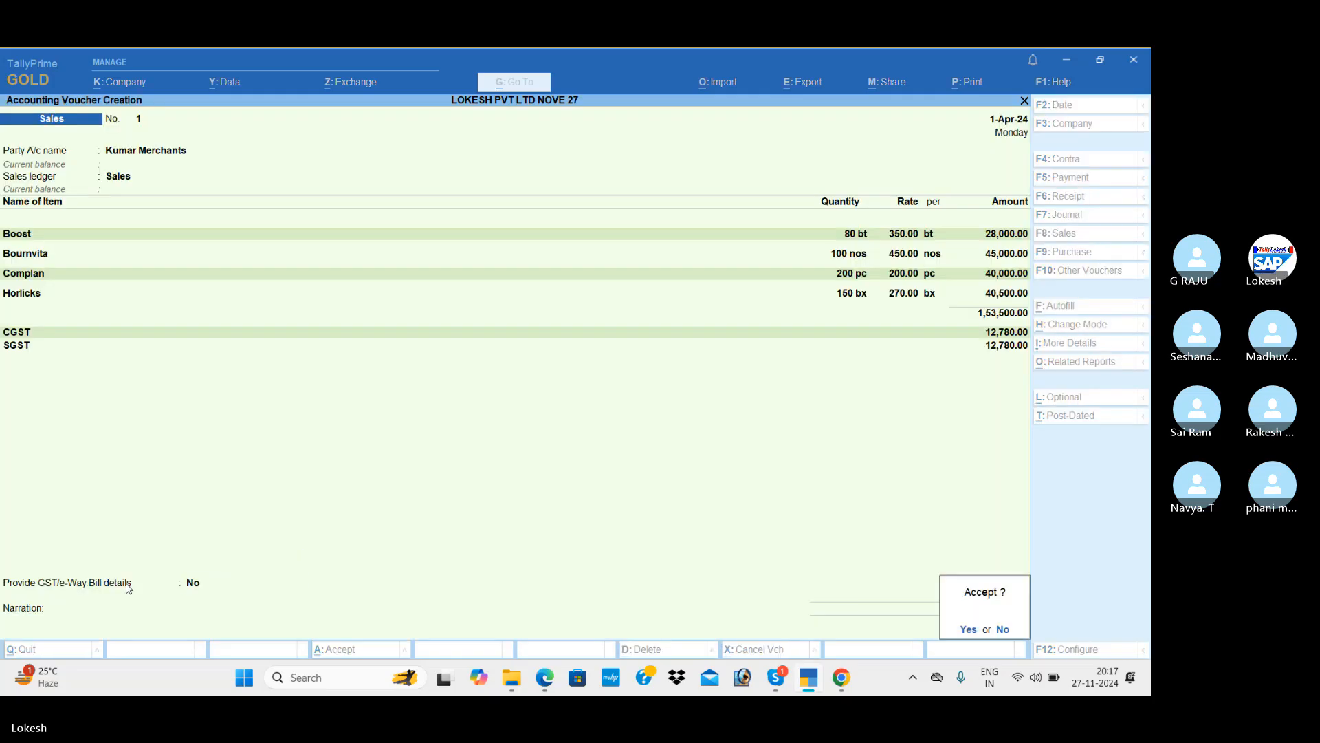
pyautogui.press('Return')
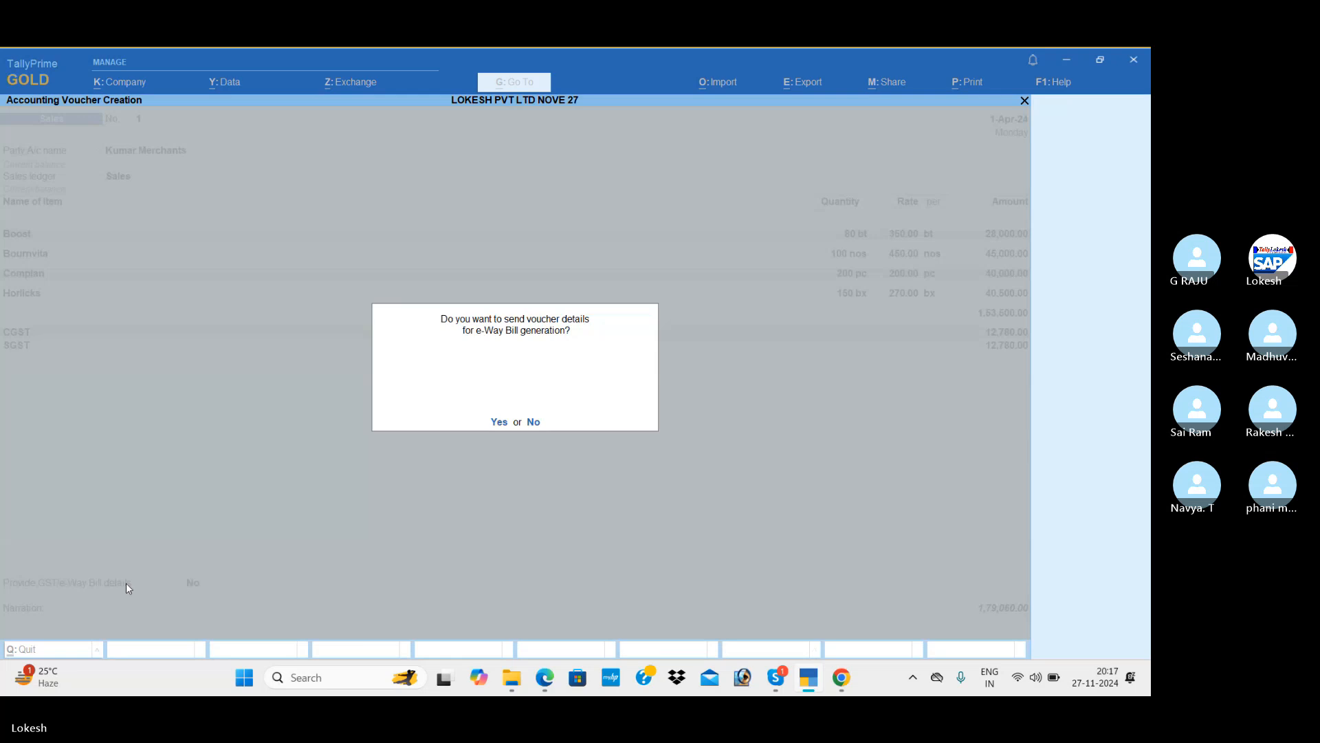
pyautogui.press('n')
pyautogui.hotkey('alt', 'Tab')
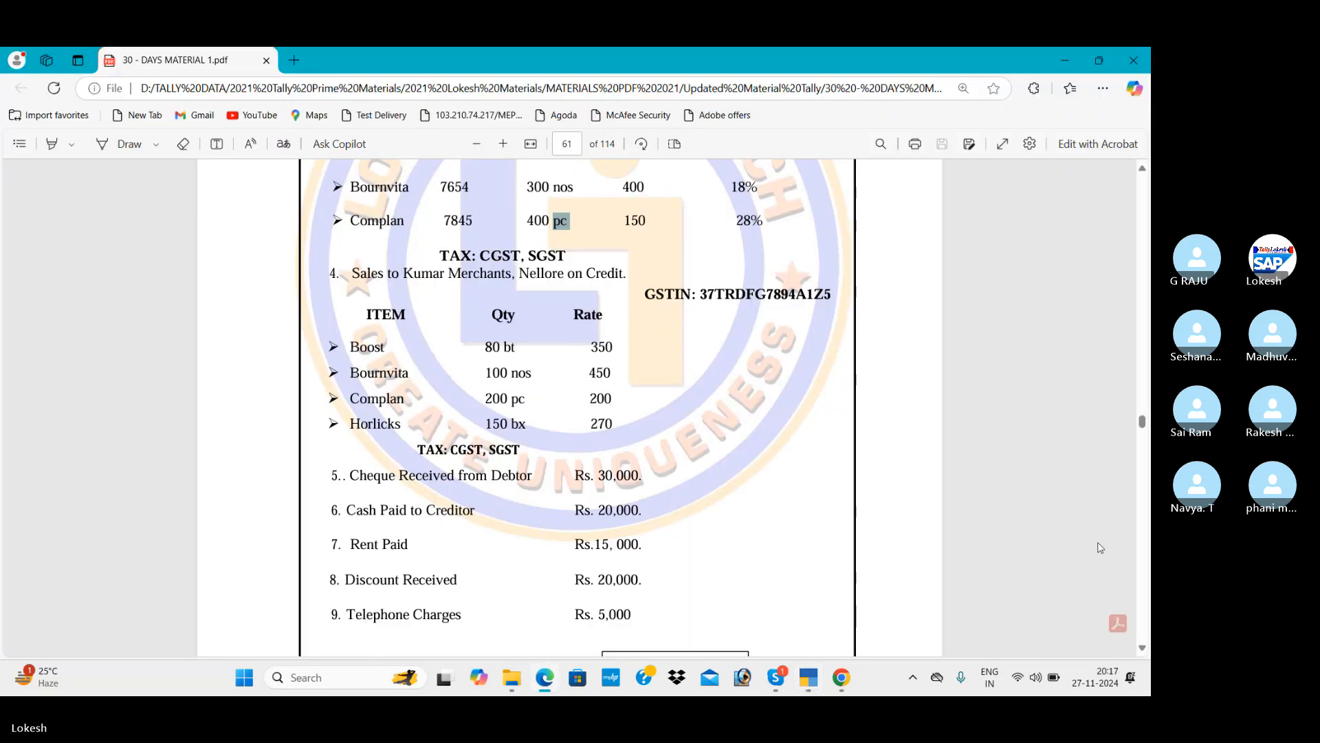
# Start a receipt voucher crediting Kumar Merchants with 30,000.
pyautogui.click(1143, 649)
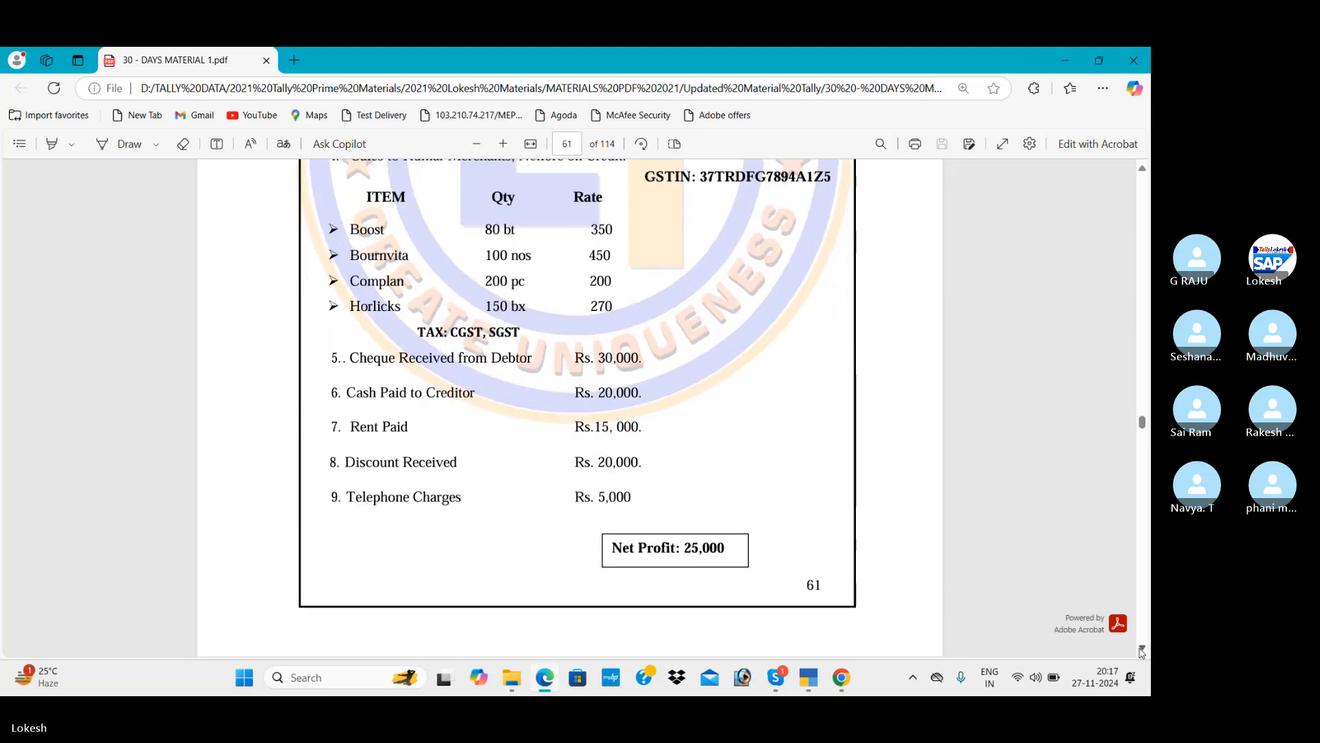
pyautogui.hotkey('alt', 'Tab')
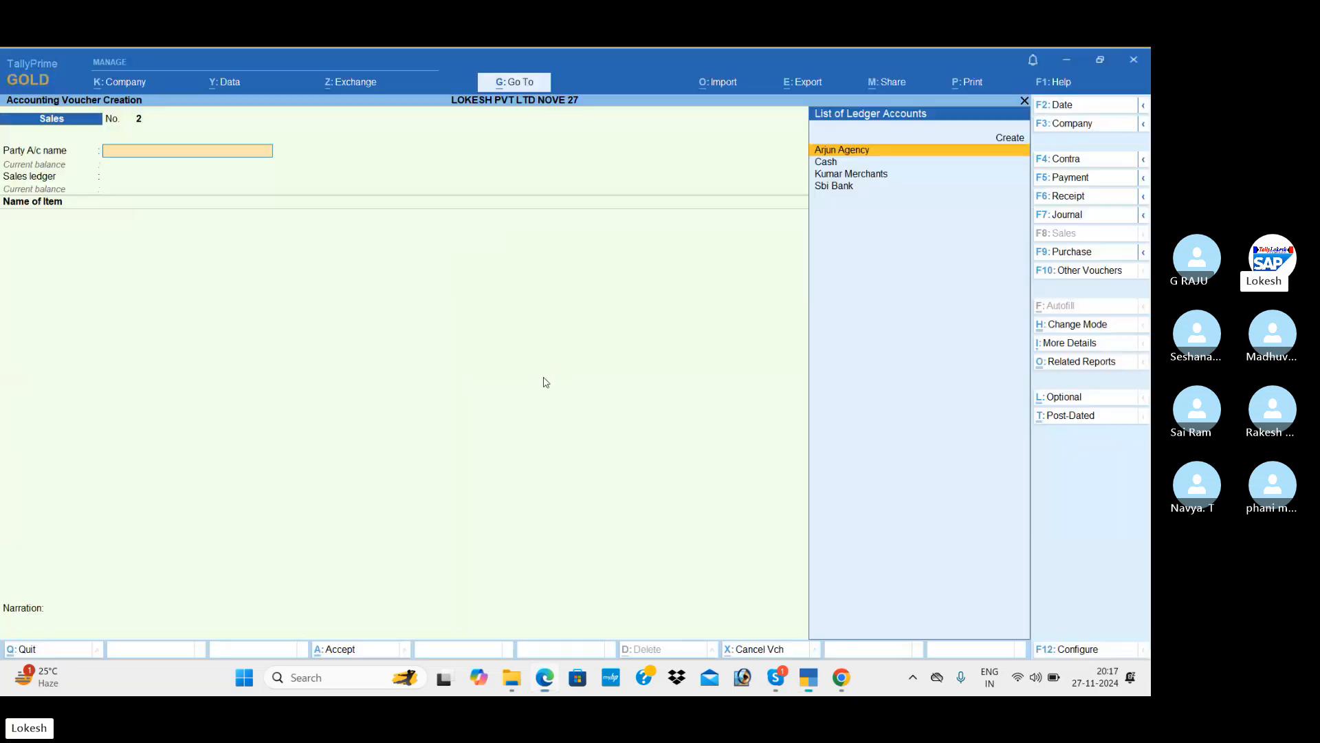
pyautogui.click(1071, 198)
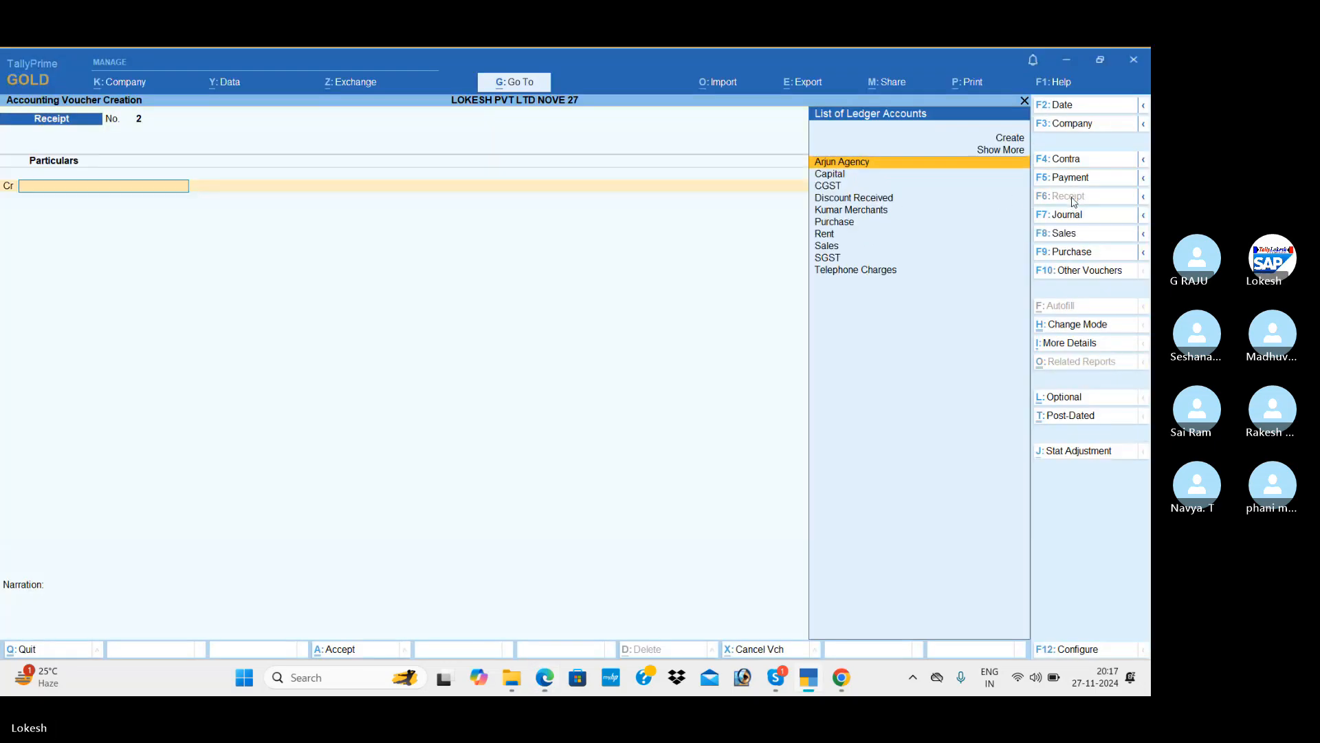
pyautogui.press('Down')
pyautogui.press('Down')
pyautogui.press('Down')
pyautogui.press('Return')
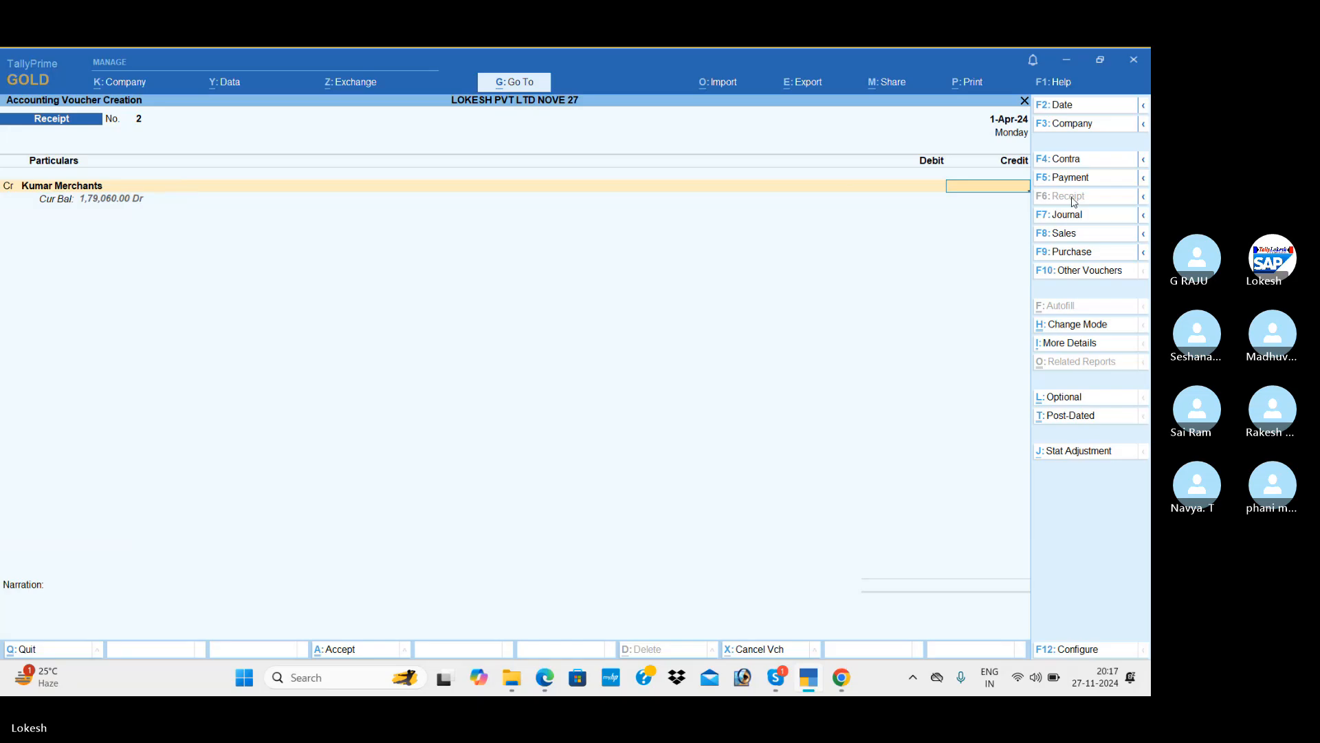
pyautogui.hotkey('alt', 'Tab')
pyautogui.hotkey('alt', 'Tab')
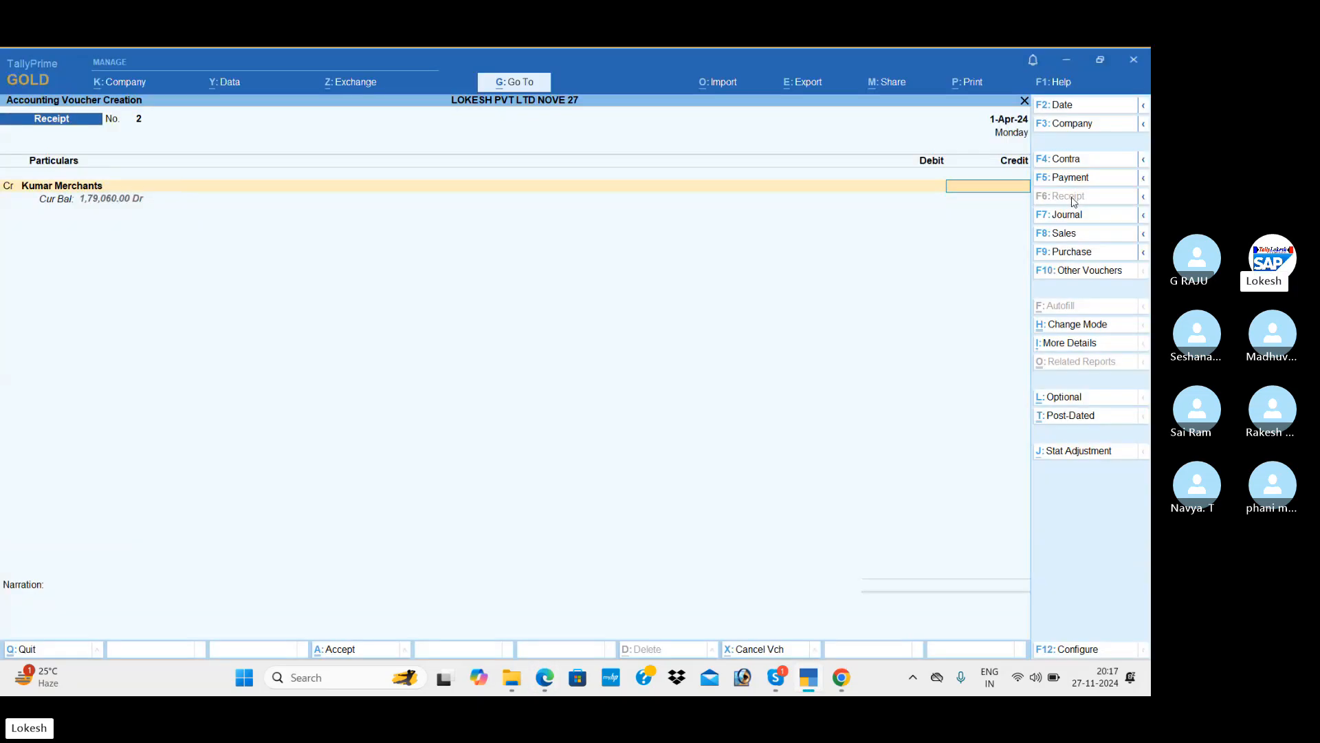
pyautogui.press('Return')
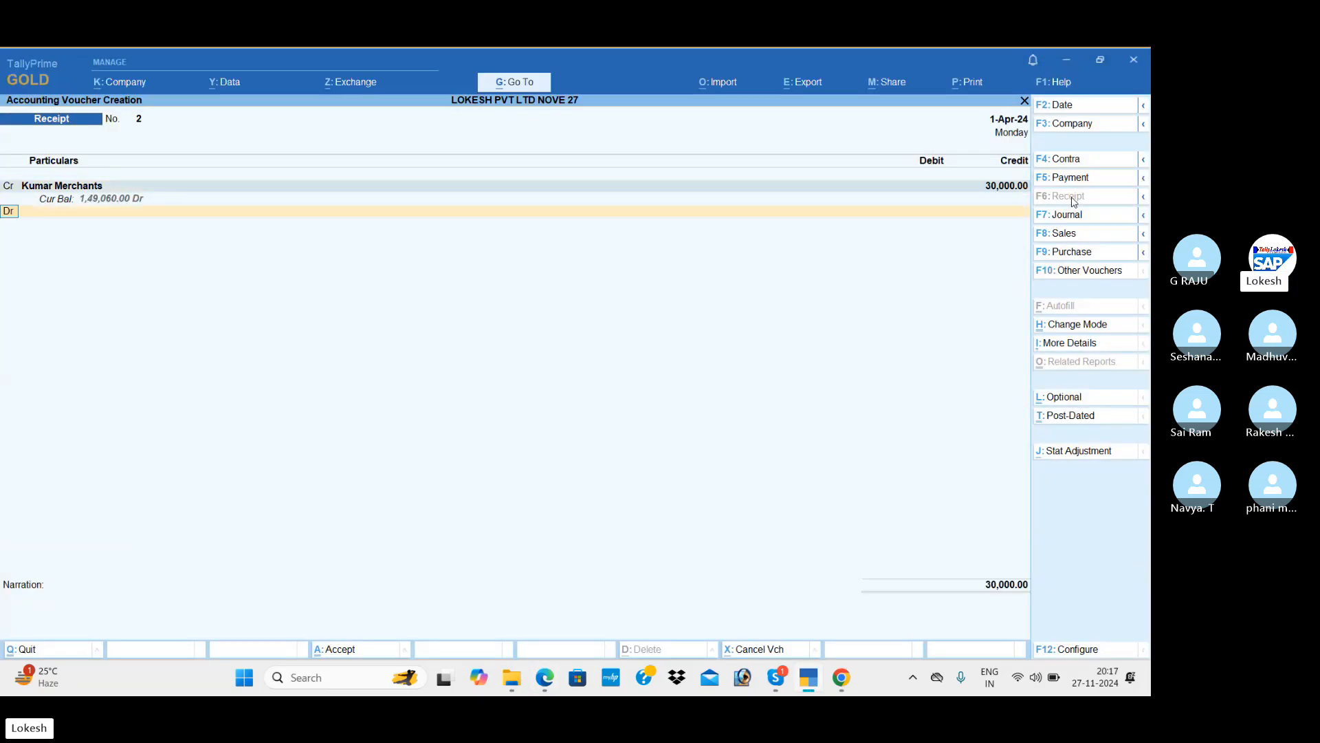
# Debit Sbi Bank with a Cheque/DD bank allocation and save Receipt No. 2.
pyautogui.press('Down')
pyautogui.write('H')
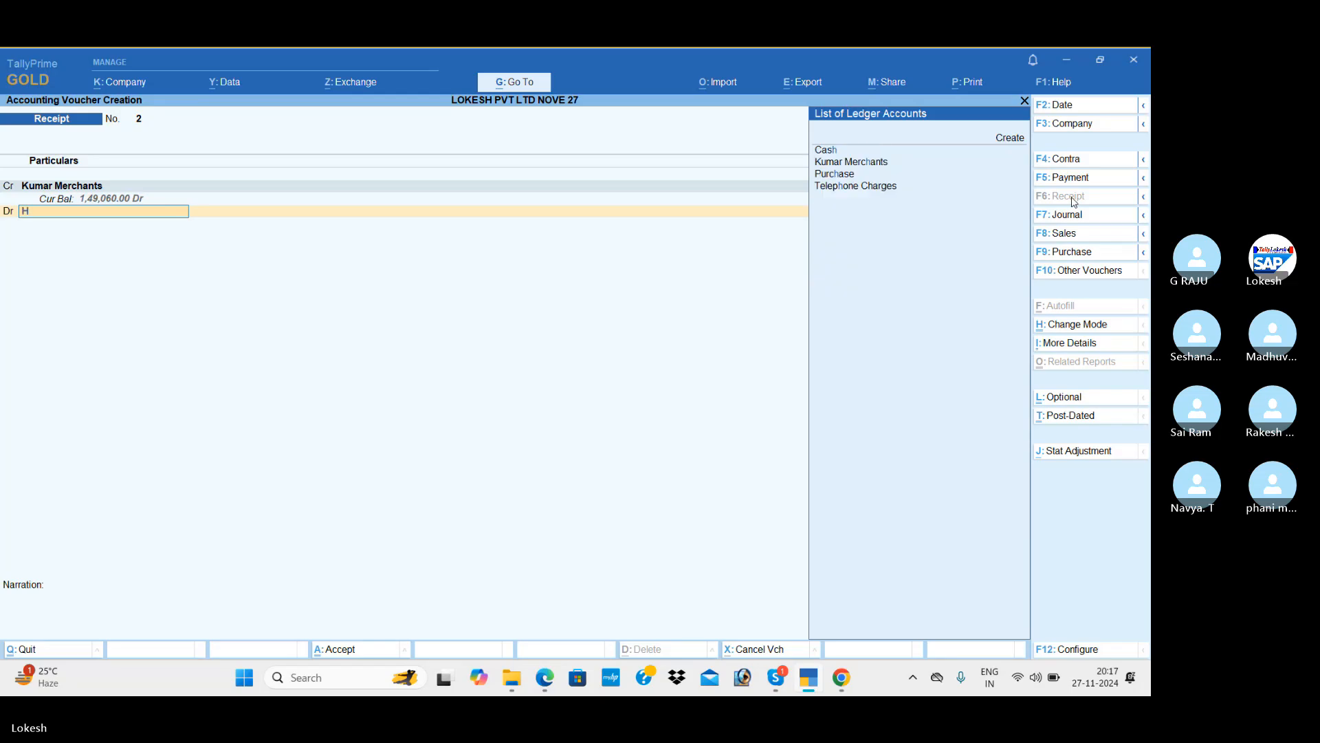
pyautogui.press('BackSpace')
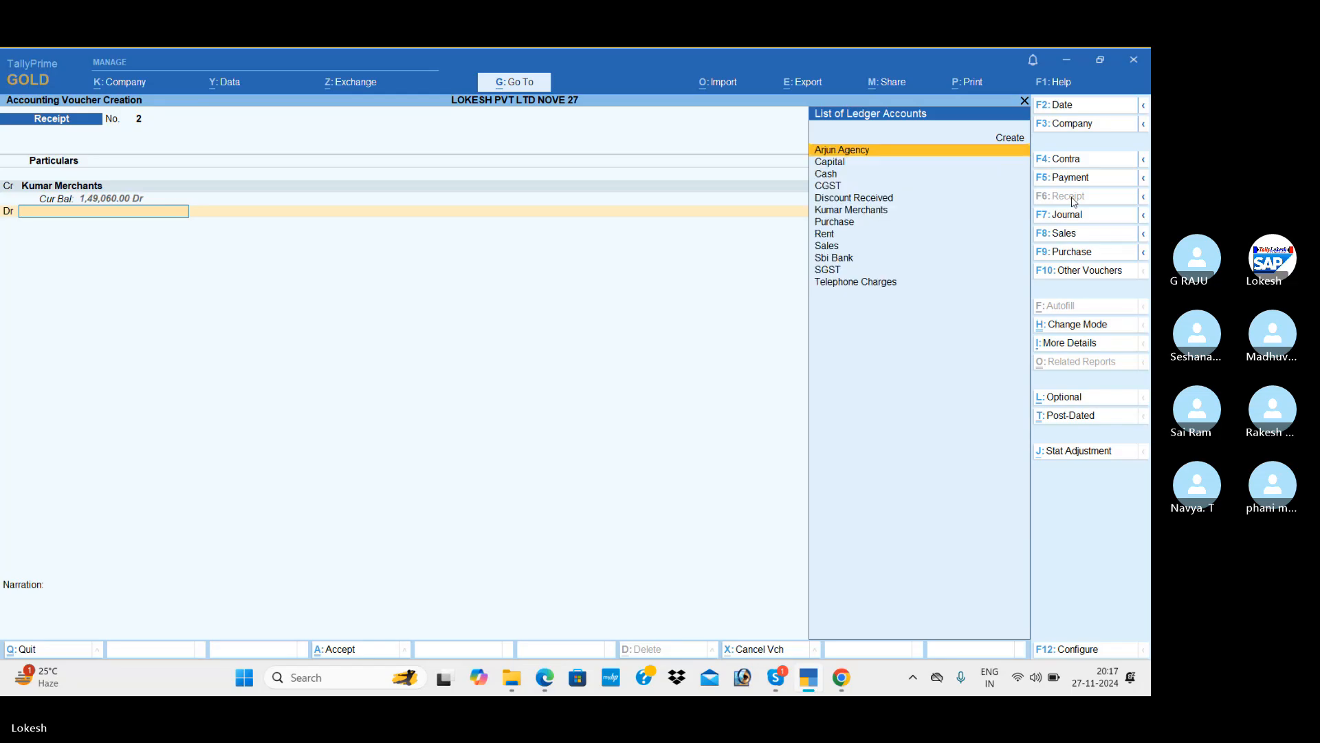
pyautogui.write('sb')
pyautogui.press('Return')
pyautogui.press('Return')
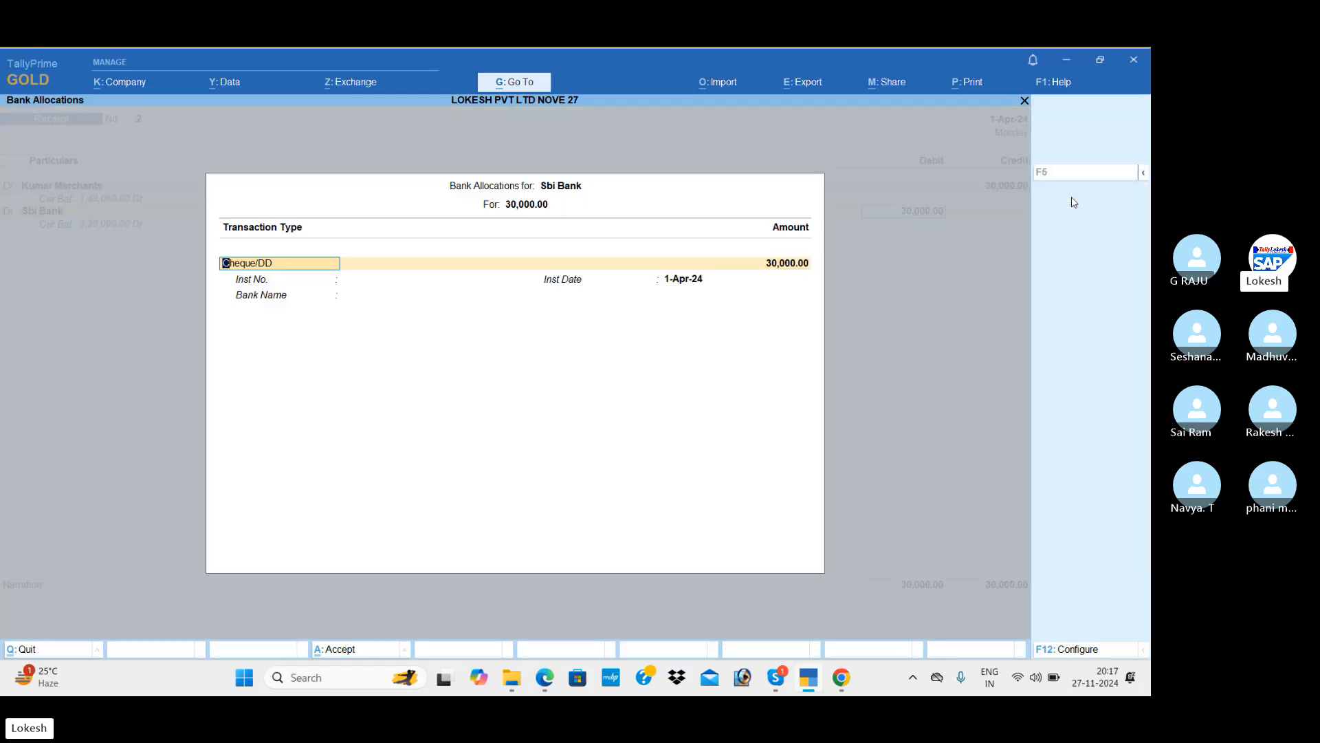
pyautogui.press('ctrl')
pyautogui.hotkey('ctrl', 'a')
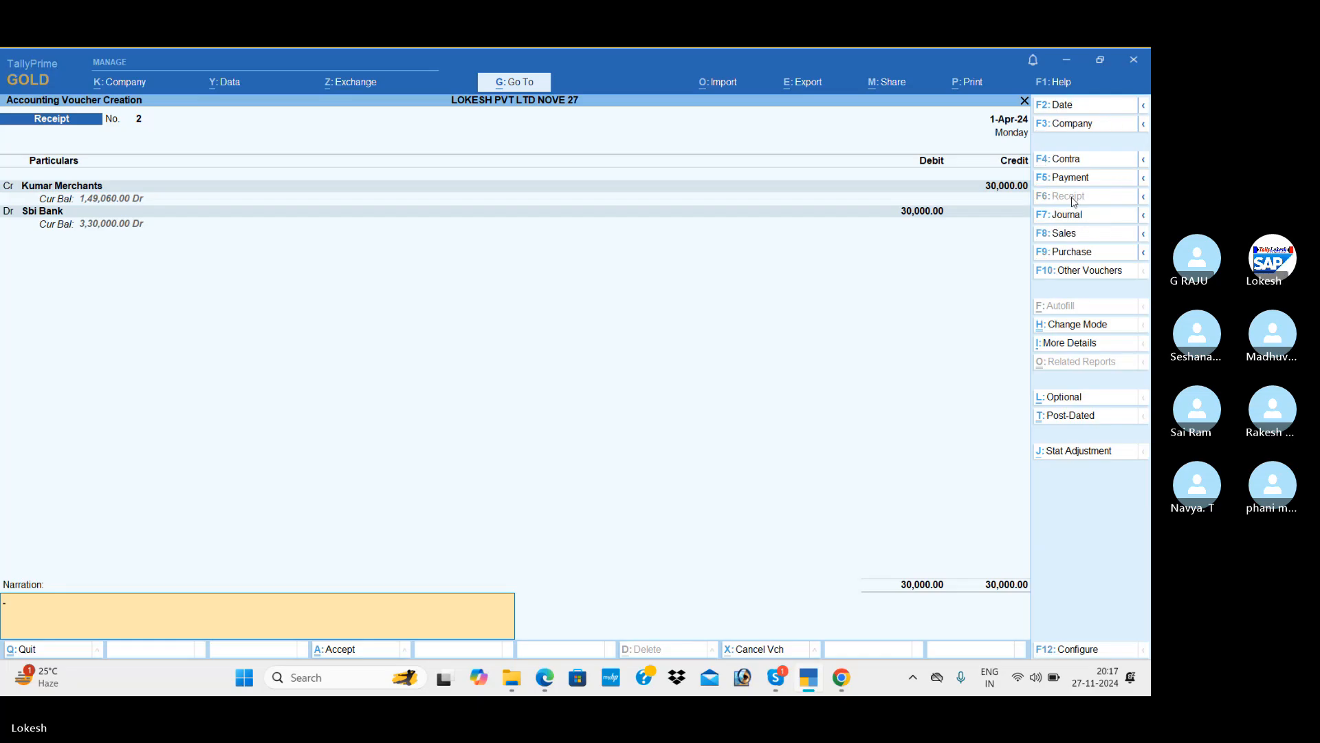
pyautogui.hotkey('ctrl', 'a')
pyautogui.hotkey('alt', 'Tab')
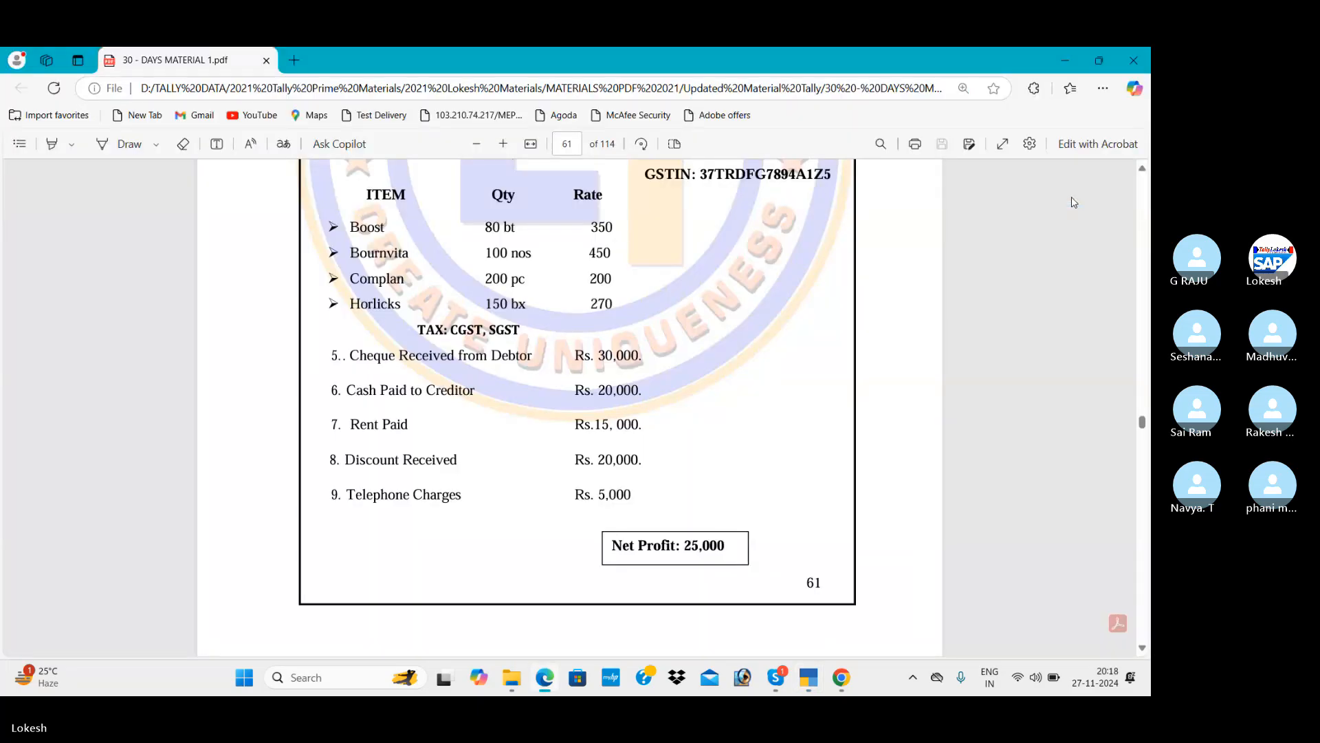
pyautogui.hotkey('alt', 'Tab')
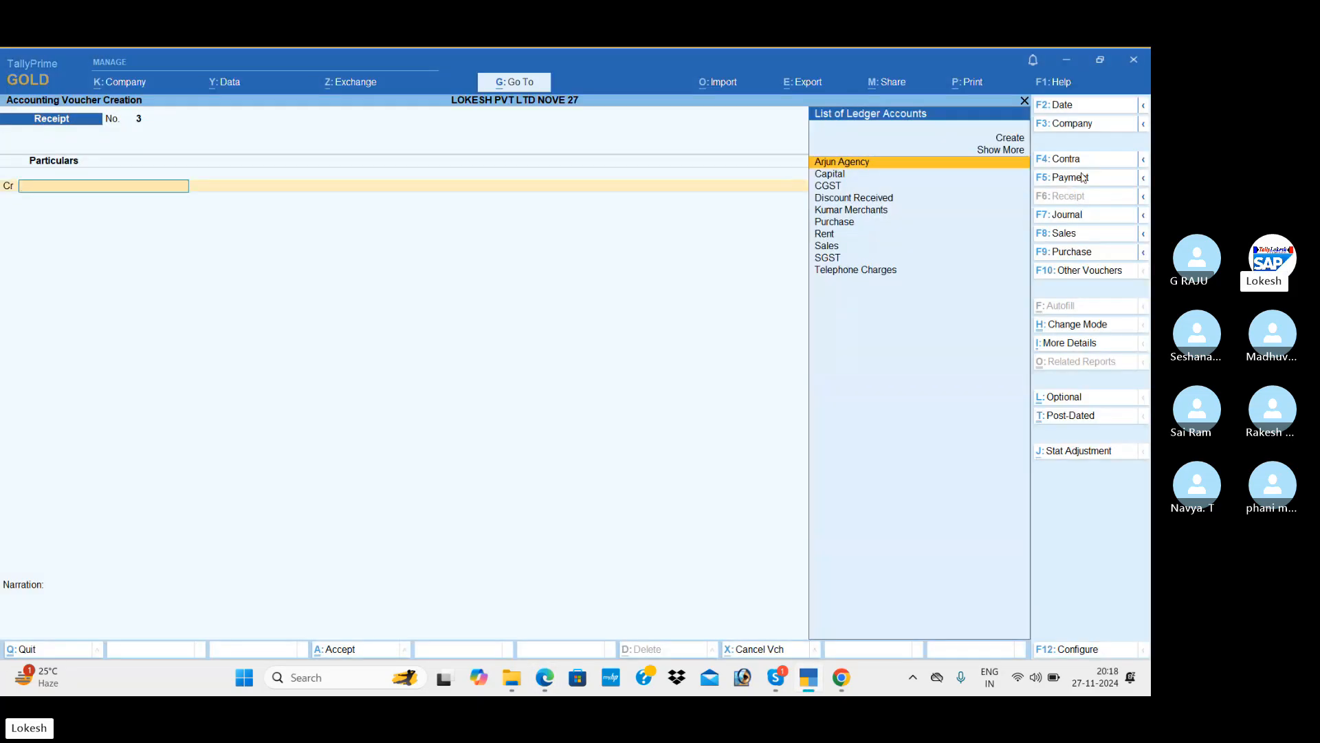
# Record and save a 20,000 cash payment to Arjun Agency.
pyautogui.click(1084, 177)
pyautogui.press('Down')
pyautogui.press('Up')
pyautogui.press('Return')
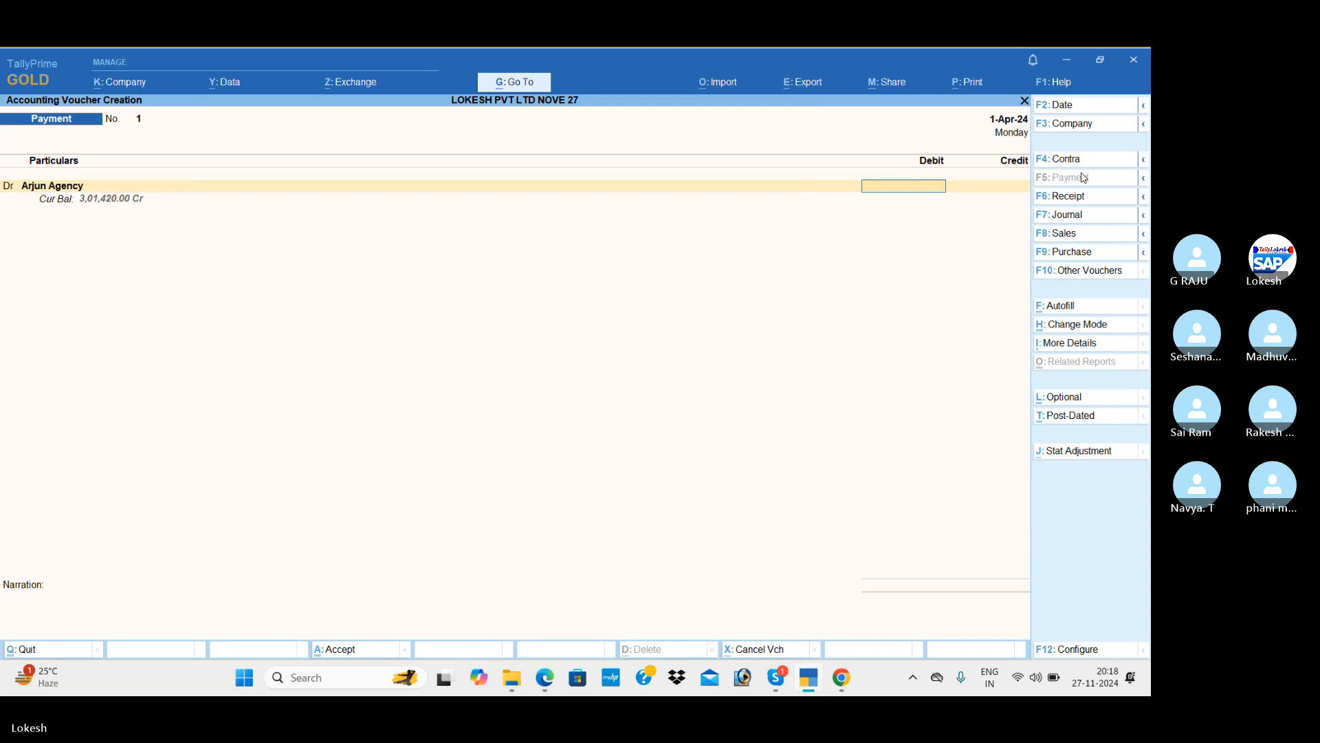
pyautogui.hotkey('alt', 'Tab')
pyautogui.hotkey('alt', 'Tab')
pyautogui.write('2')
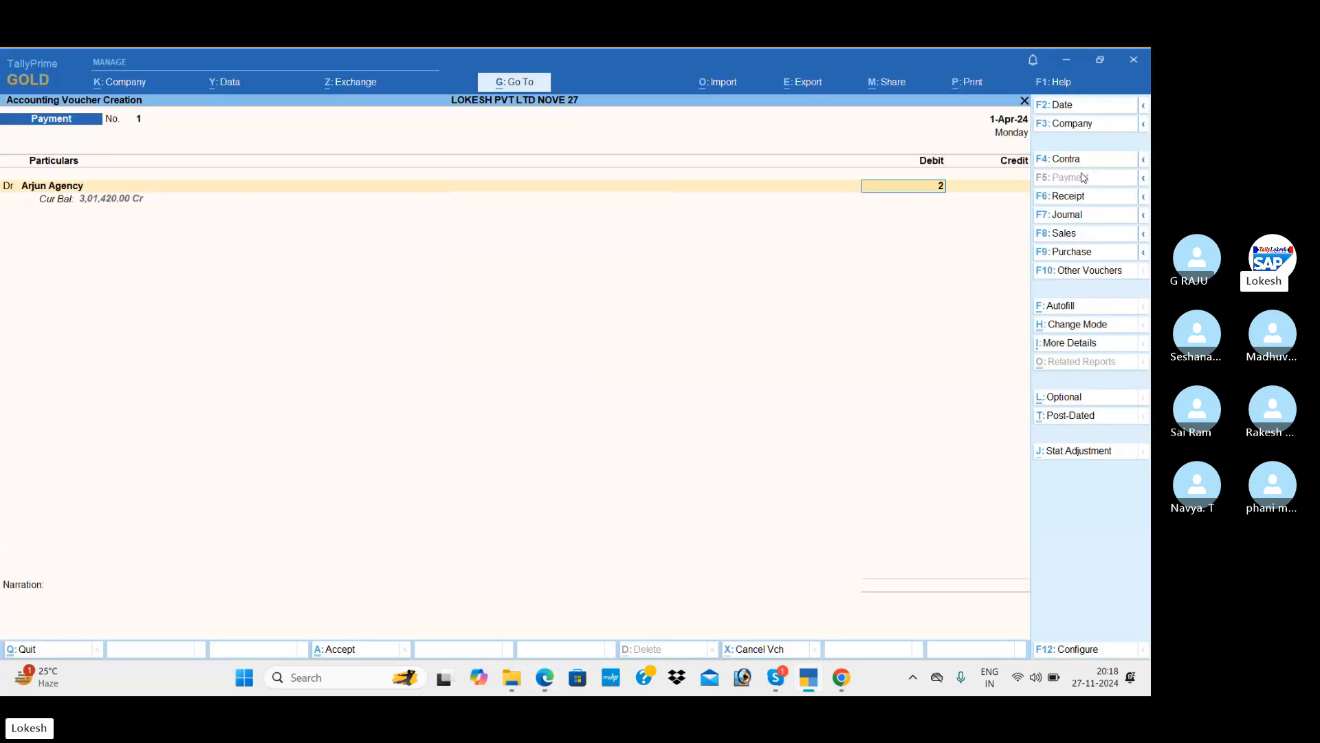
pyautogui.write('0000')
pyautogui.press('Return')
pyautogui.press('Down')
pyautogui.press('Down')
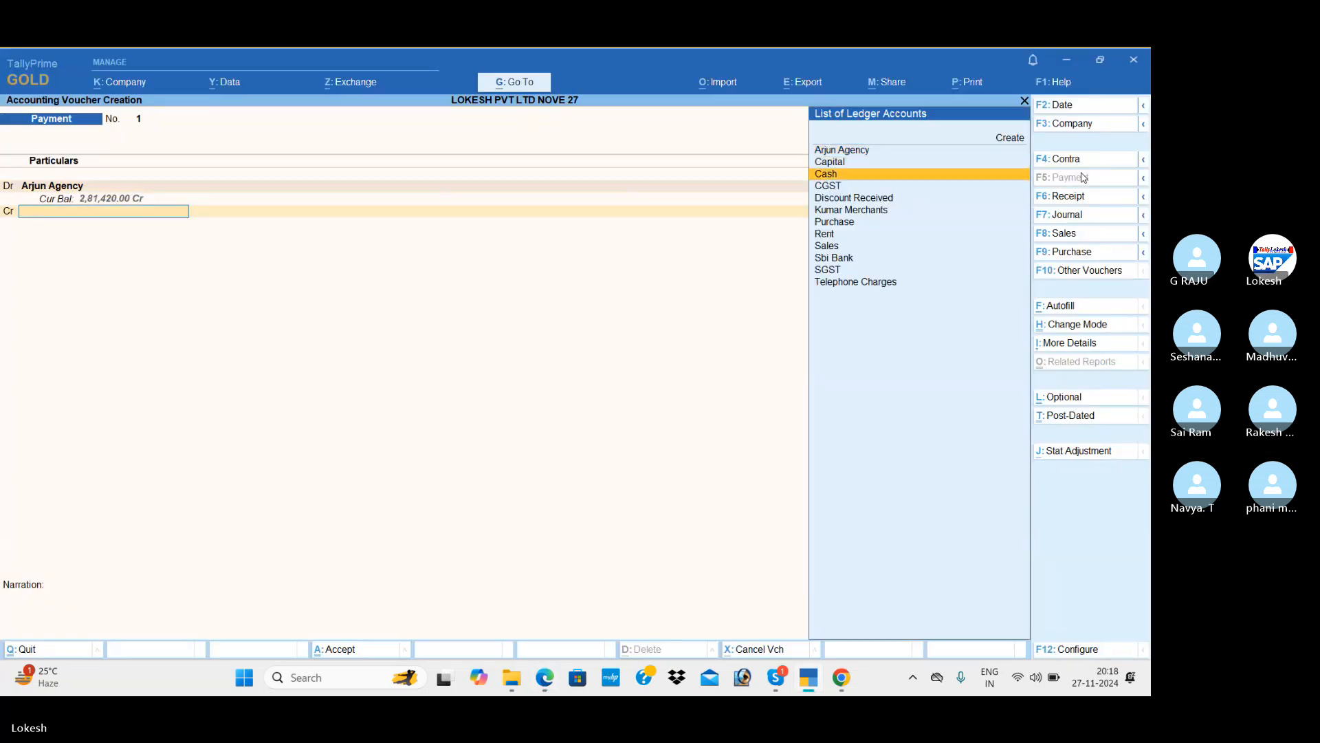
pyautogui.press('Return')
pyautogui.hotkey('ctrl', 'a')
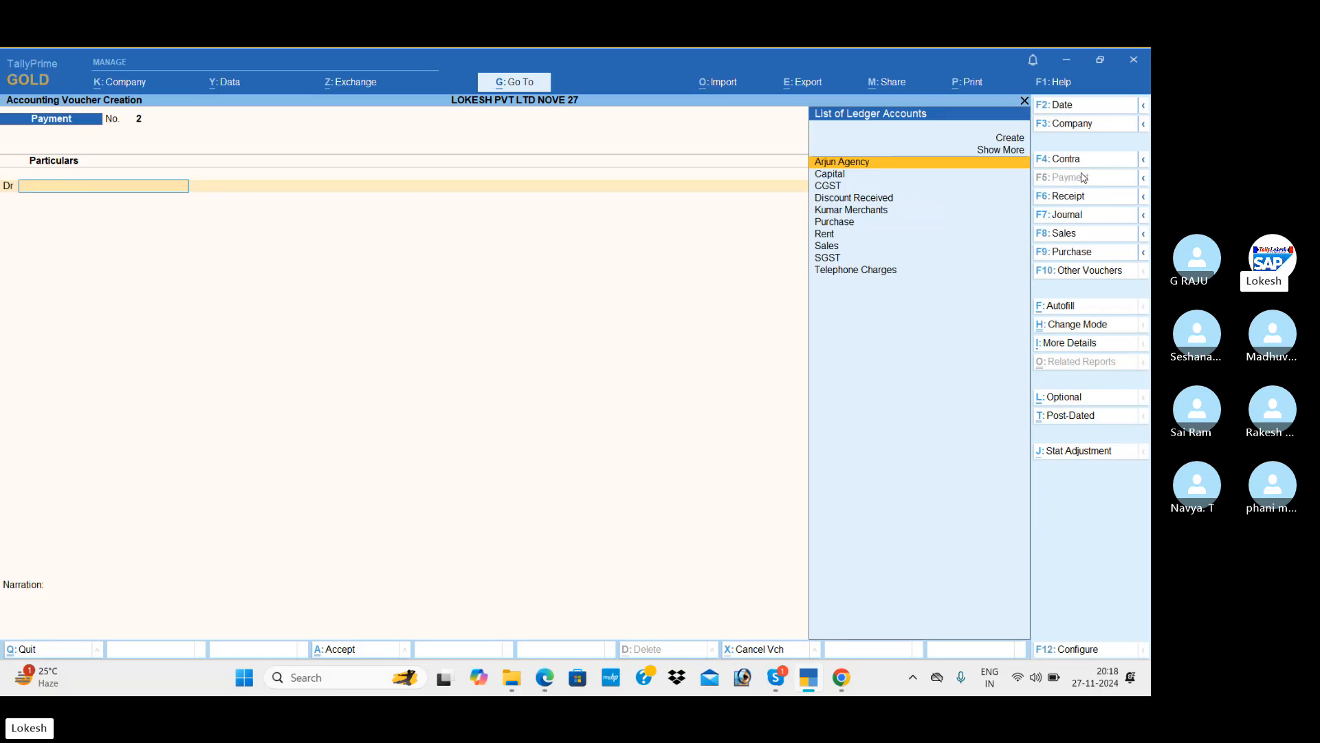
# Enter a 15,000 Rent payment credited to Cash.
pyautogui.hotkey('alt', 'Tab')
pyautogui.hotkey('alt', 'Tab')
pyautogui.write('Re')
pyautogui.press('Return')
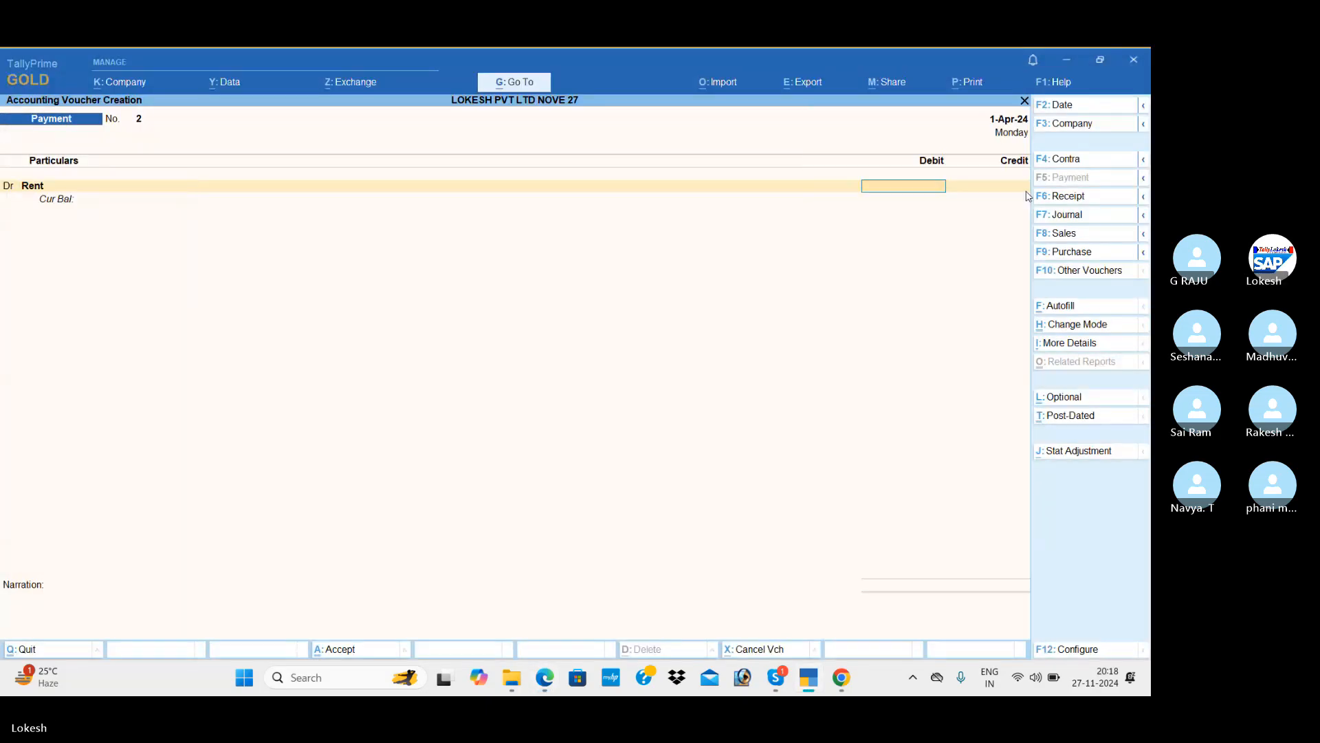
pyautogui.hotkey('alt', 'Tab')
pyautogui.hotkey('alt', 'Tab')
pyautogui.write('15000')
pyautogui.press('Return')
pyautogui.press('Down')
pyautogui.press('Down')
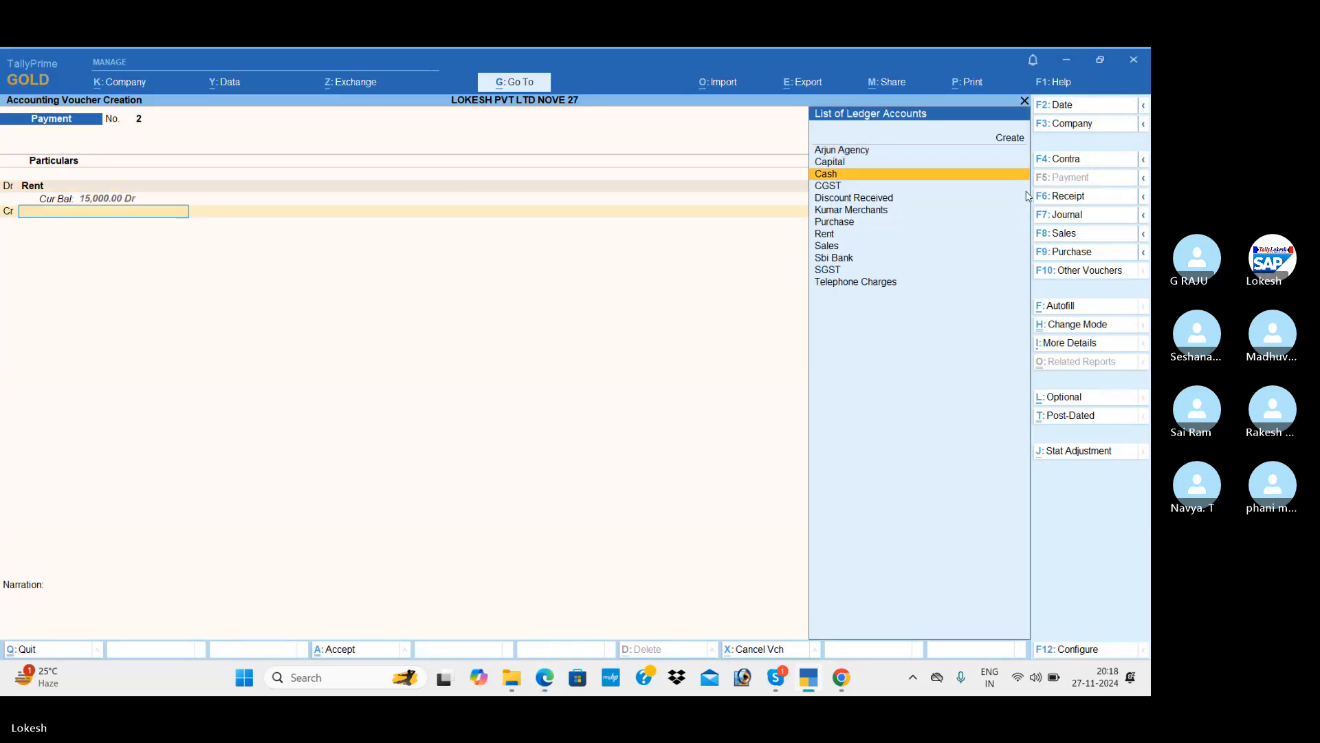
pyautogui.press('Return')
pyautogui.press('Return')
pyautogui.press('Return')
pyautogui.press('Return')
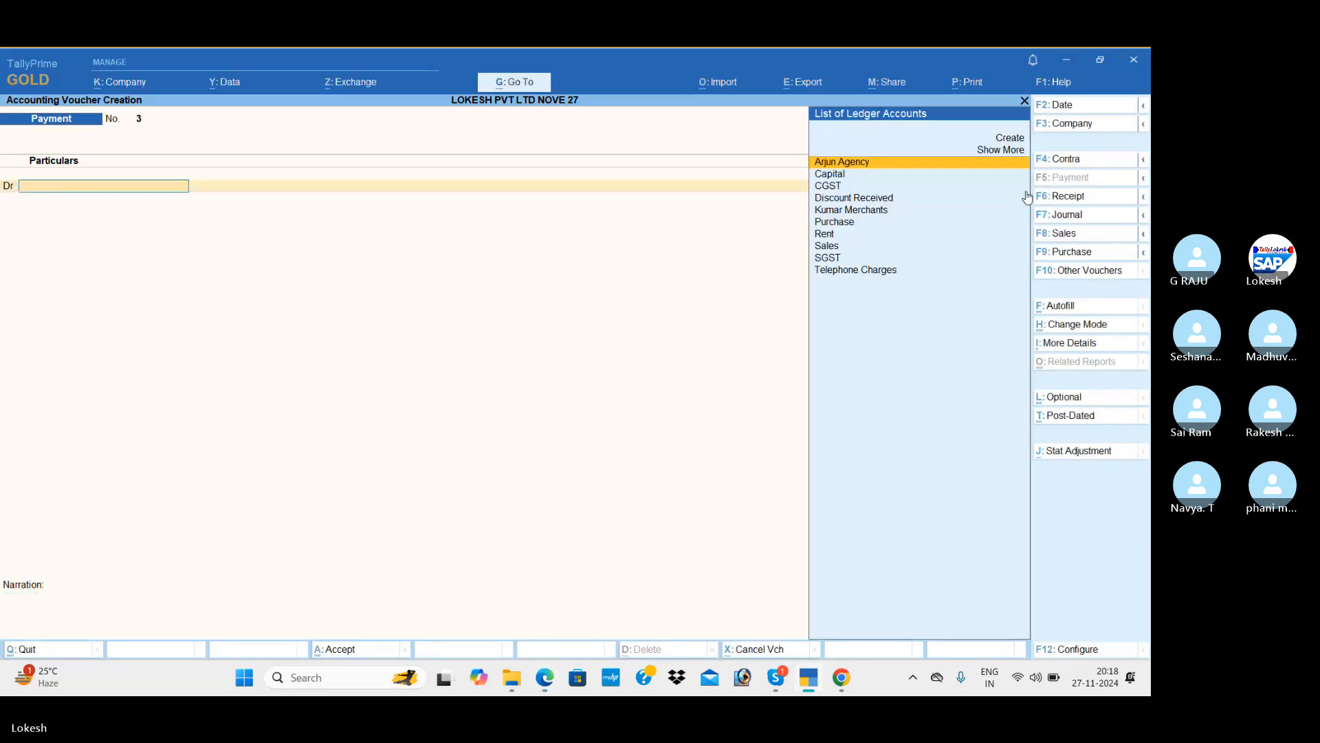
# Save the rent payment, then record a 20,000 Discount Received receipt into Cash.
pyautogui.hotkey('alt', 'Tab')
pyautogui.hotkey('alt', 'Tab')
pyautogui.click(1081, 214)
pyautogui.click(1078, 199)
pyautogui.write('d')
pyautogui.press('Return')
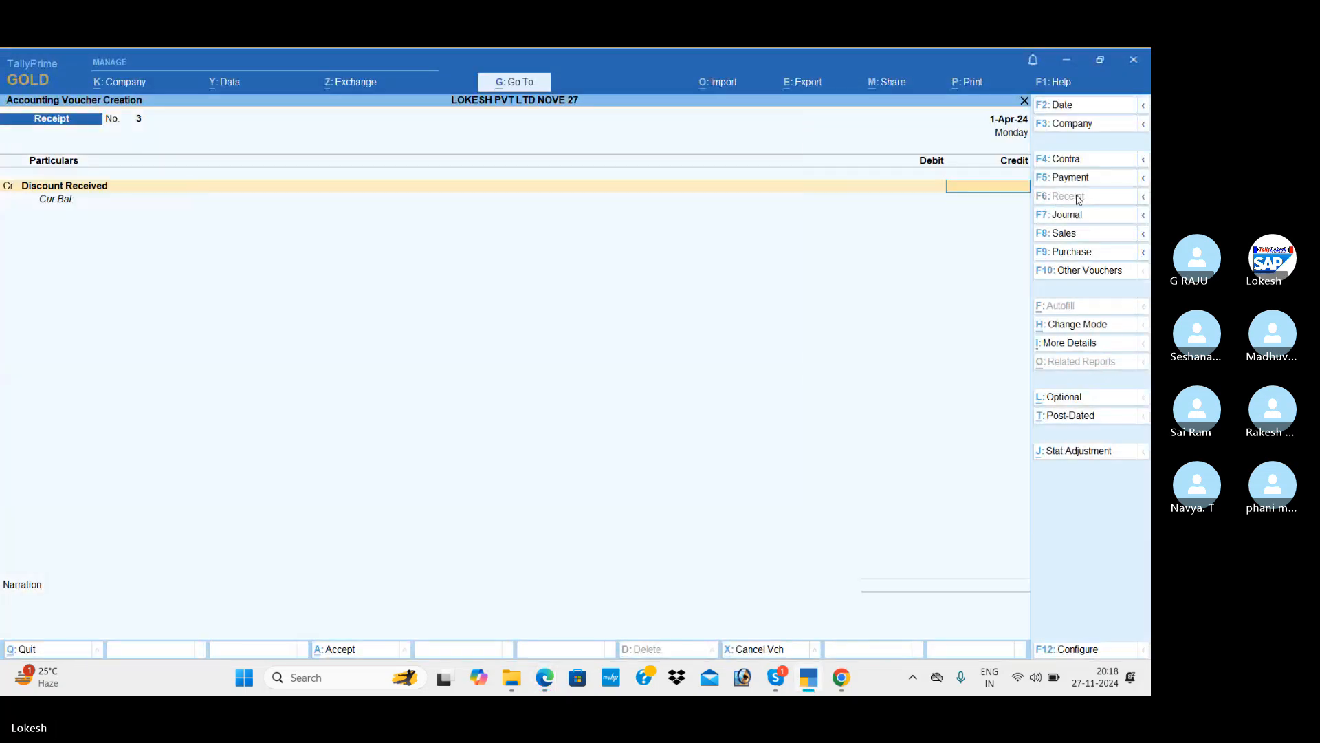
pyautogui.hotkey('alt', 'Tab')
pyautogui.hotkey('alt', 'Tab')
pyautogui.write('20000')
pyautogui.press('Return')
pyautogui.press('Return')
pyautogui.press('Down')
pyautogui.press('Down')
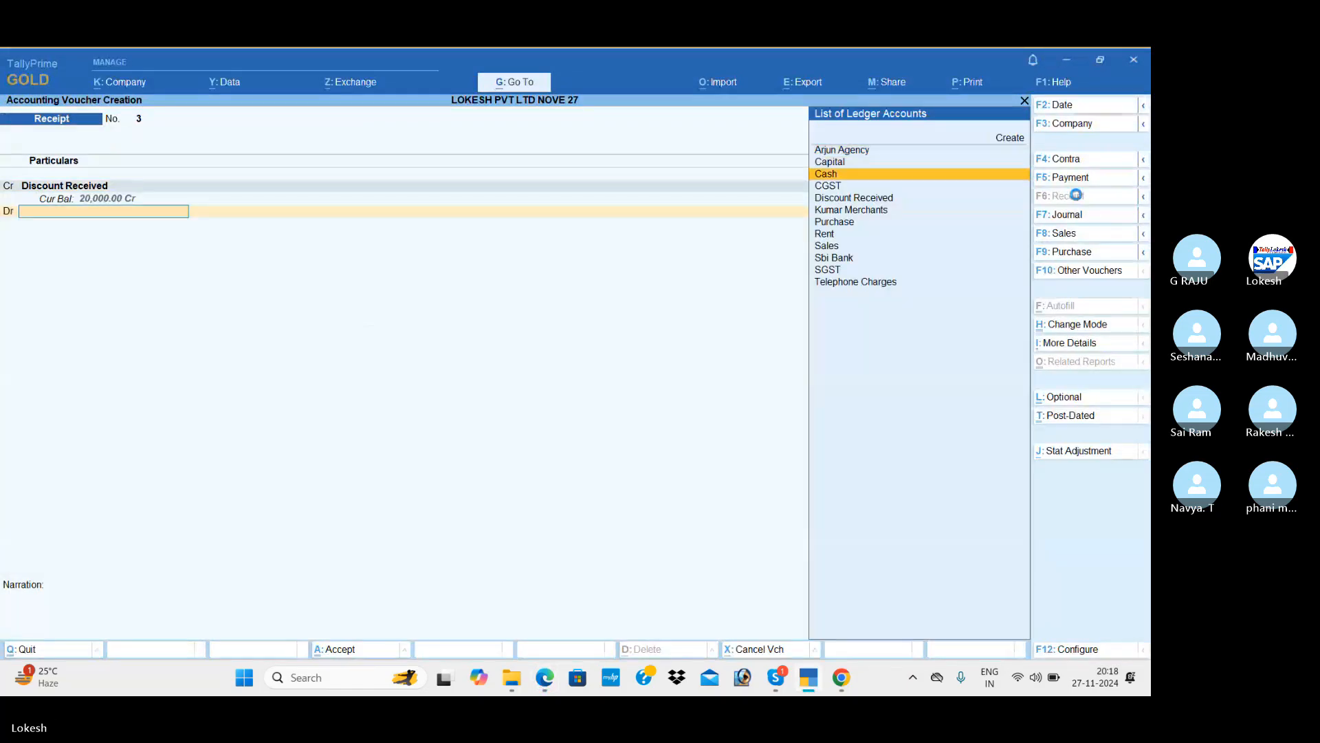
pyautogui.press('Return')
pyautogui.press('Return')
pyautogui.press('Return')
pyautogui.press('Return')
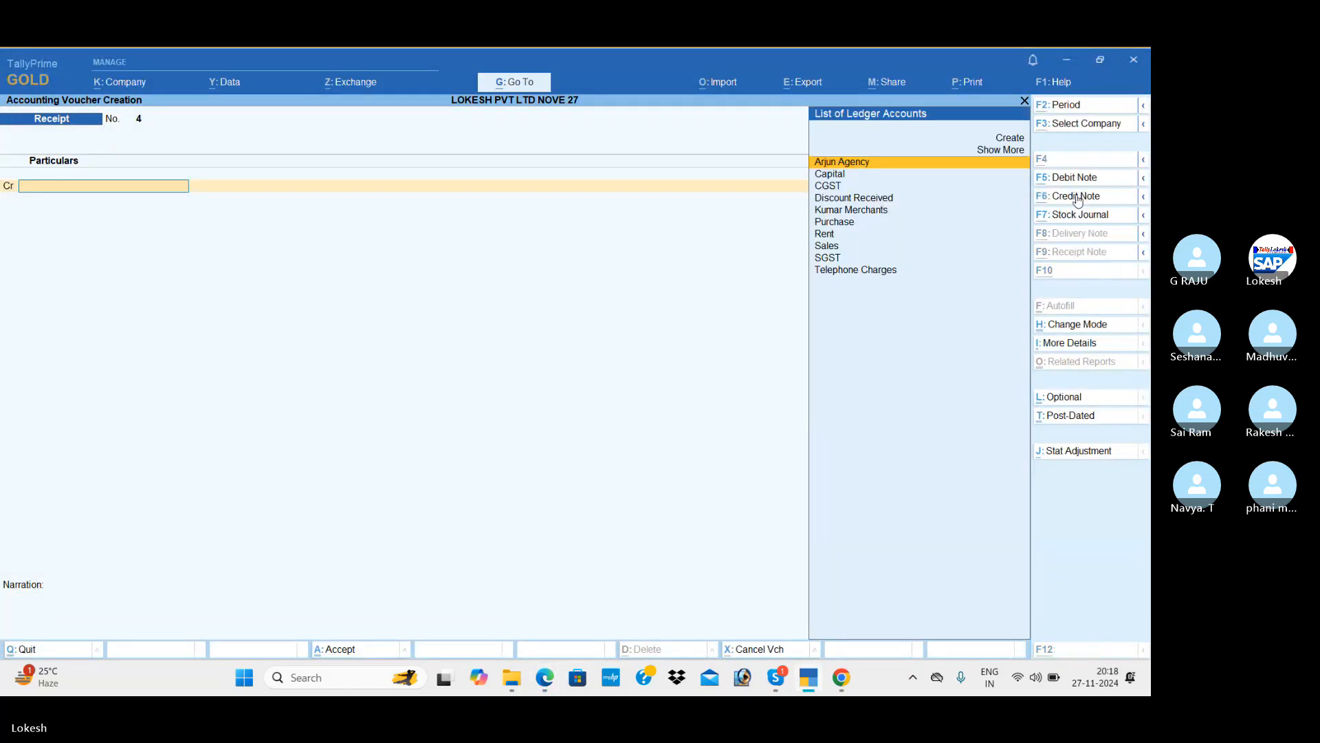
pyautogui.hotkey('alt', 'Tab')
# Record Payment No. 3: Telephone Charges 5,000 debited against Cash, and save it.
pyautogui.hotkey('alt', 'Tab')
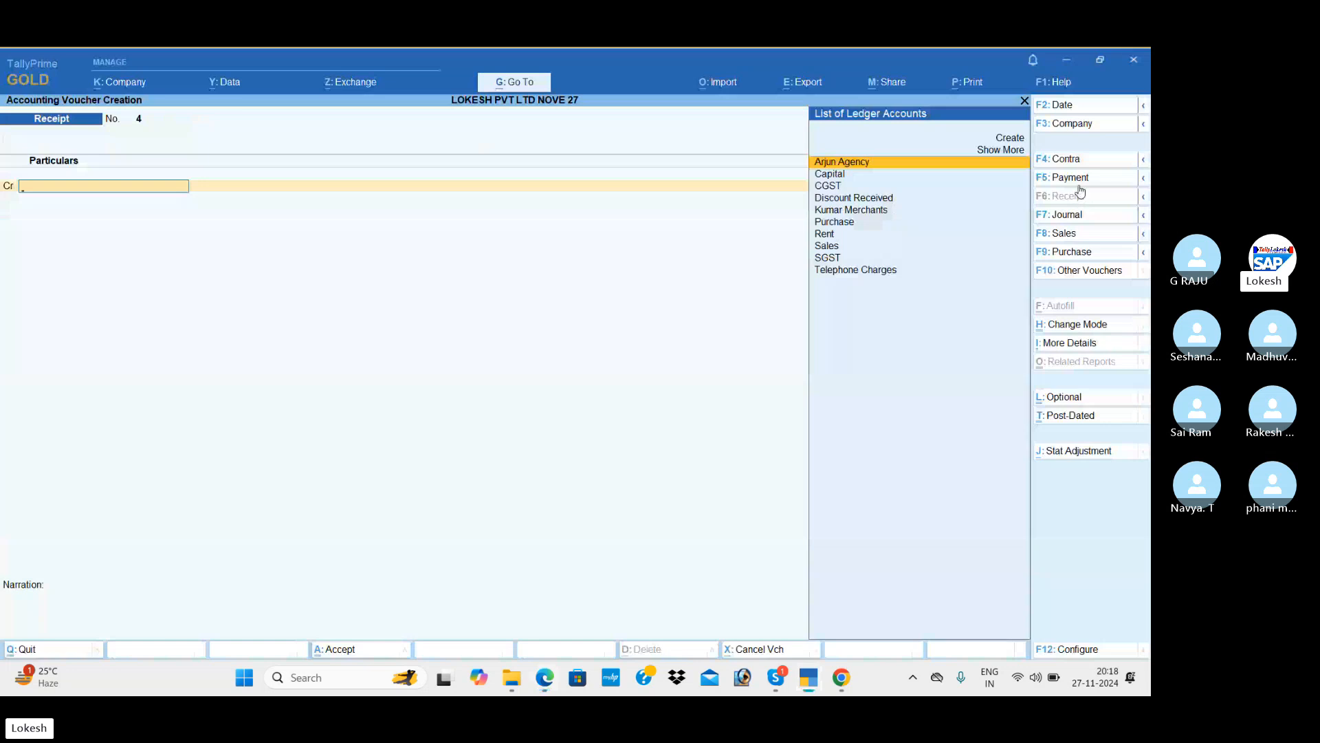
pyautogui.click(1079, 180)
pyautogui.write('Te')
pyautogui.press('Return')
pyautogui.hotkey('alt', 'Tab')
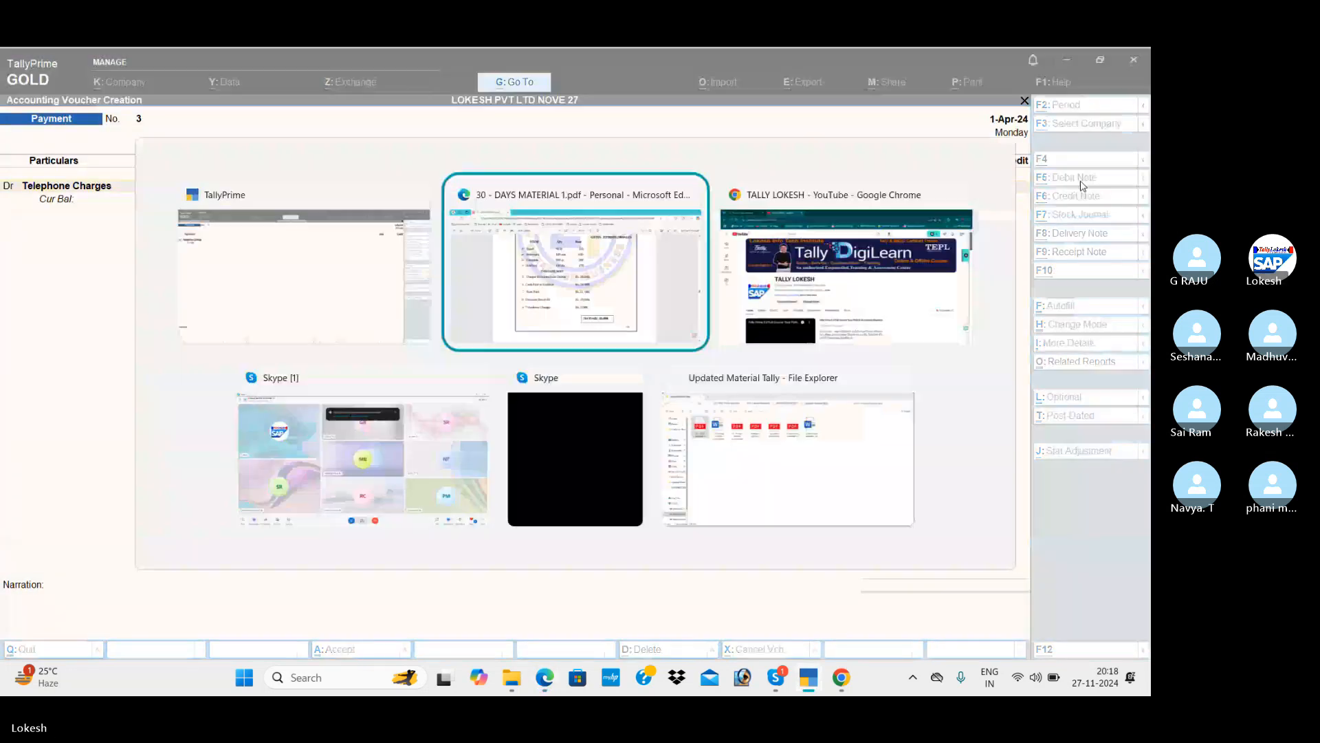
pyautogui.hotkey('alt', 'Tab')
pyautogui.write('5,000')
pyautogui.press('Return')
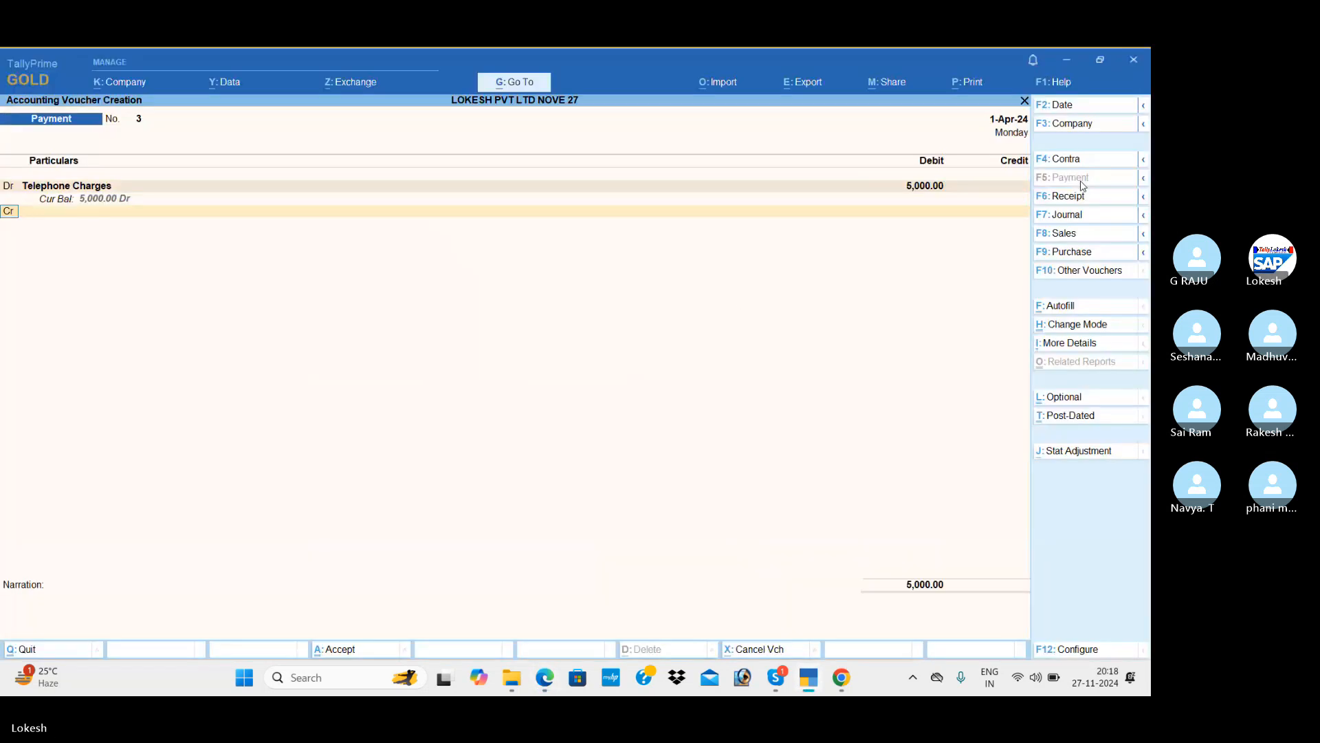
pyautogui.press('Down')
pyautogui.press('Down')
pyautogui.press('Return')
pyautogui.press('Return')
pyautogui.press('Return')
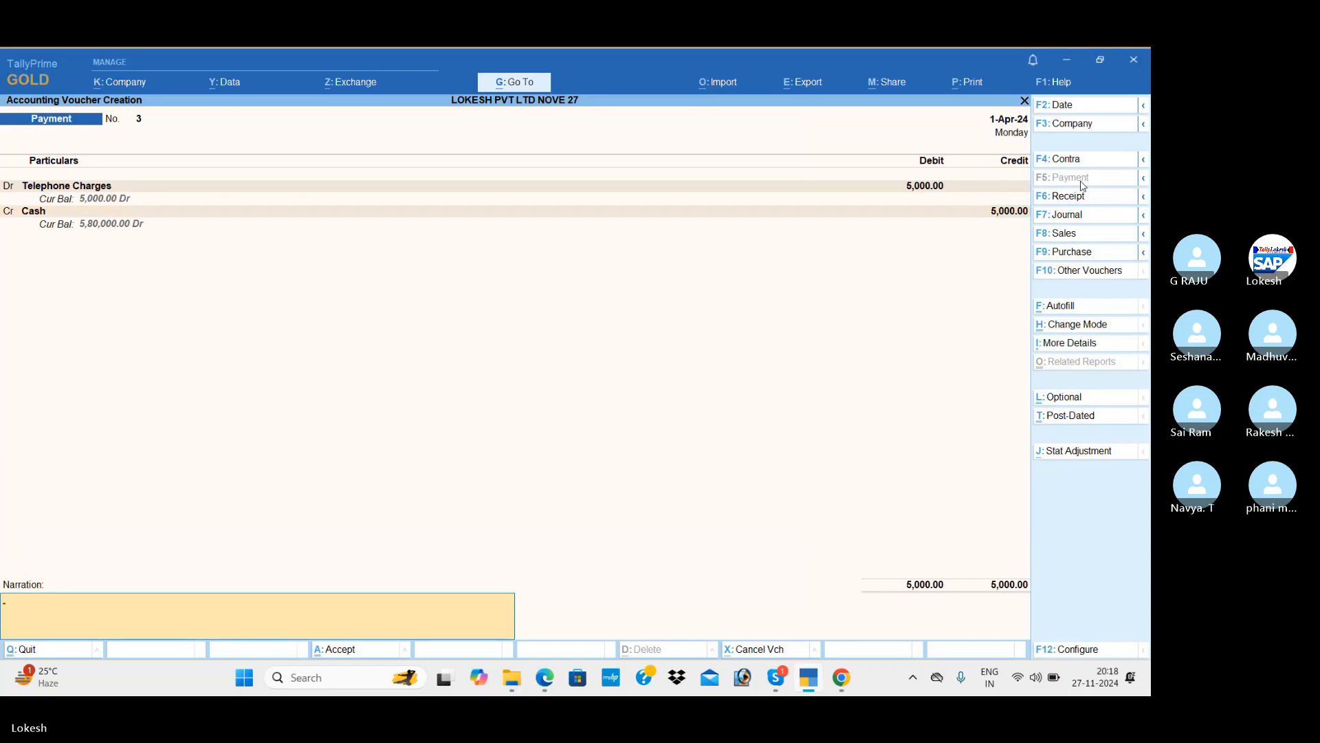
pyautogui.press('Return')
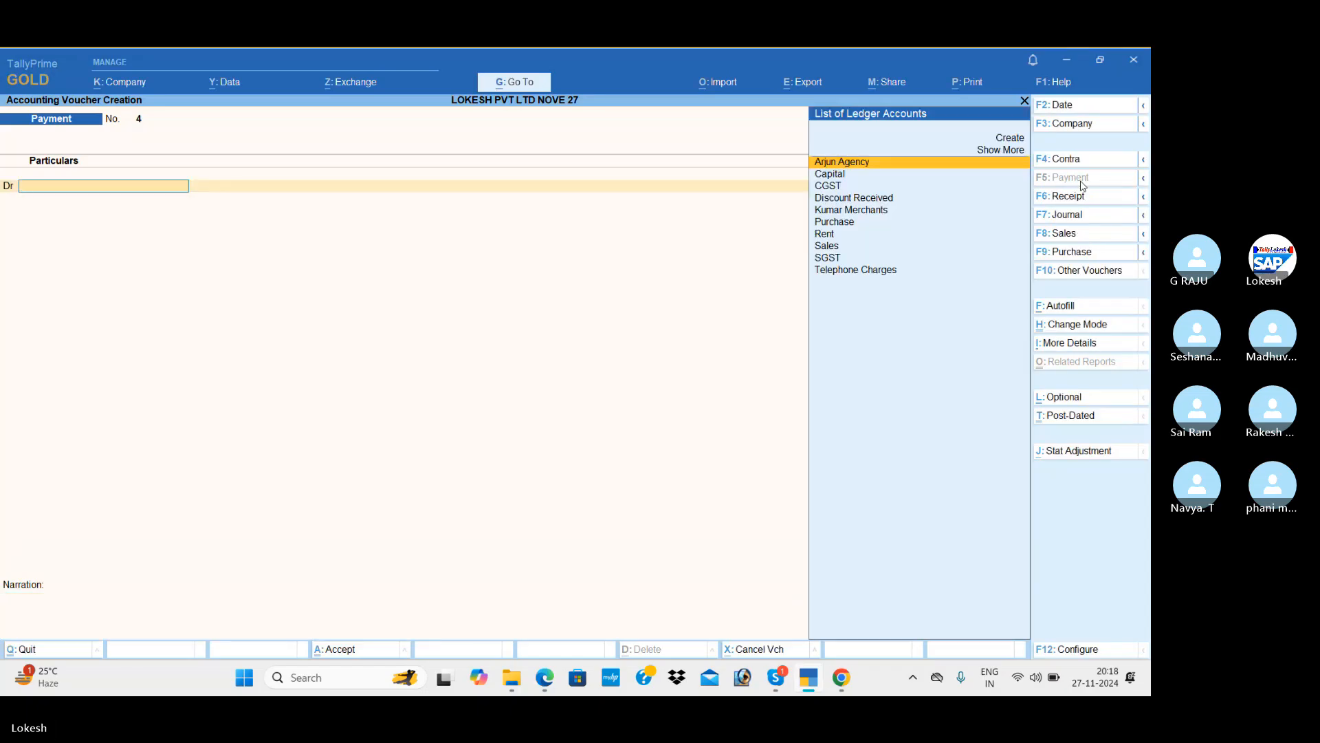
# Go back to the Gateway and look through the vouchers in the Day Book.
pyautogui.press('Escape')
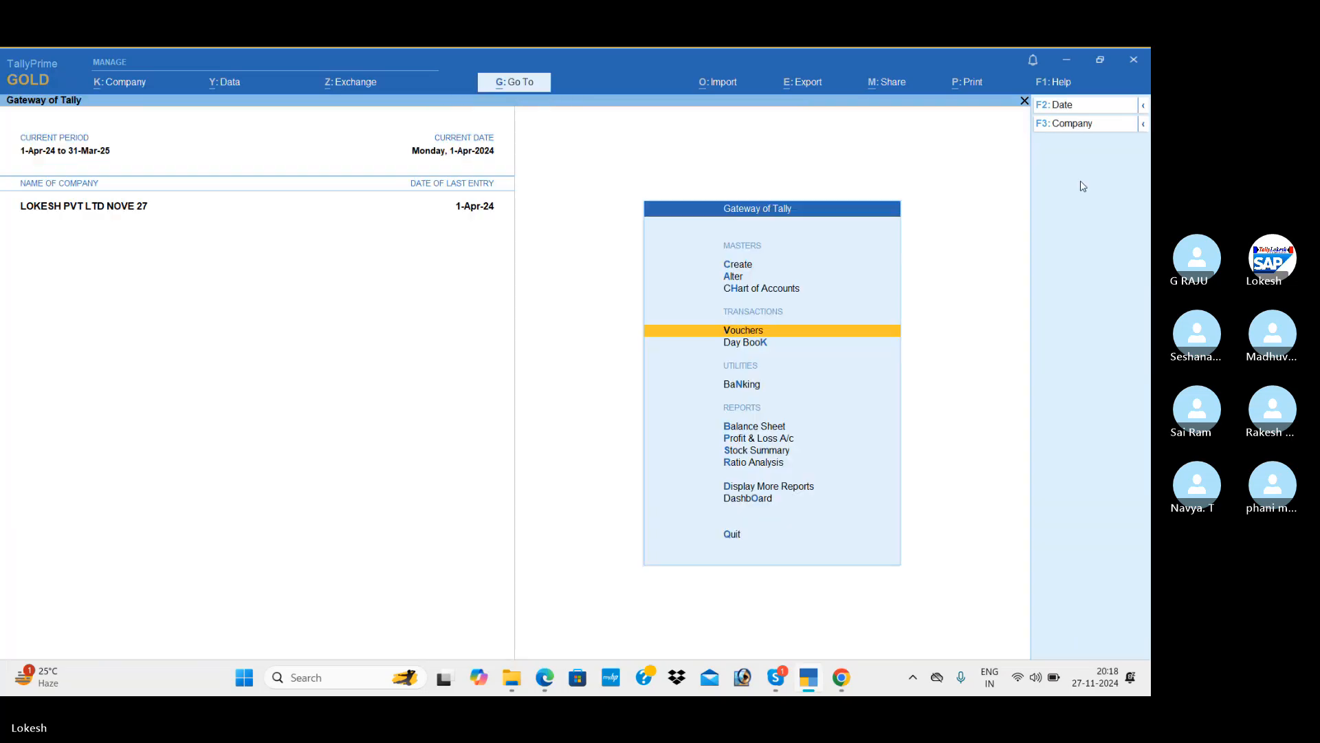
pyautogui.press('Down')
pyautogui.press('Return')
pyautogui.press('Down')
pyautogui.press('Down')
pyautogui.press('Down')
pyautogui.press('Down')
pyautogui.press('Down')
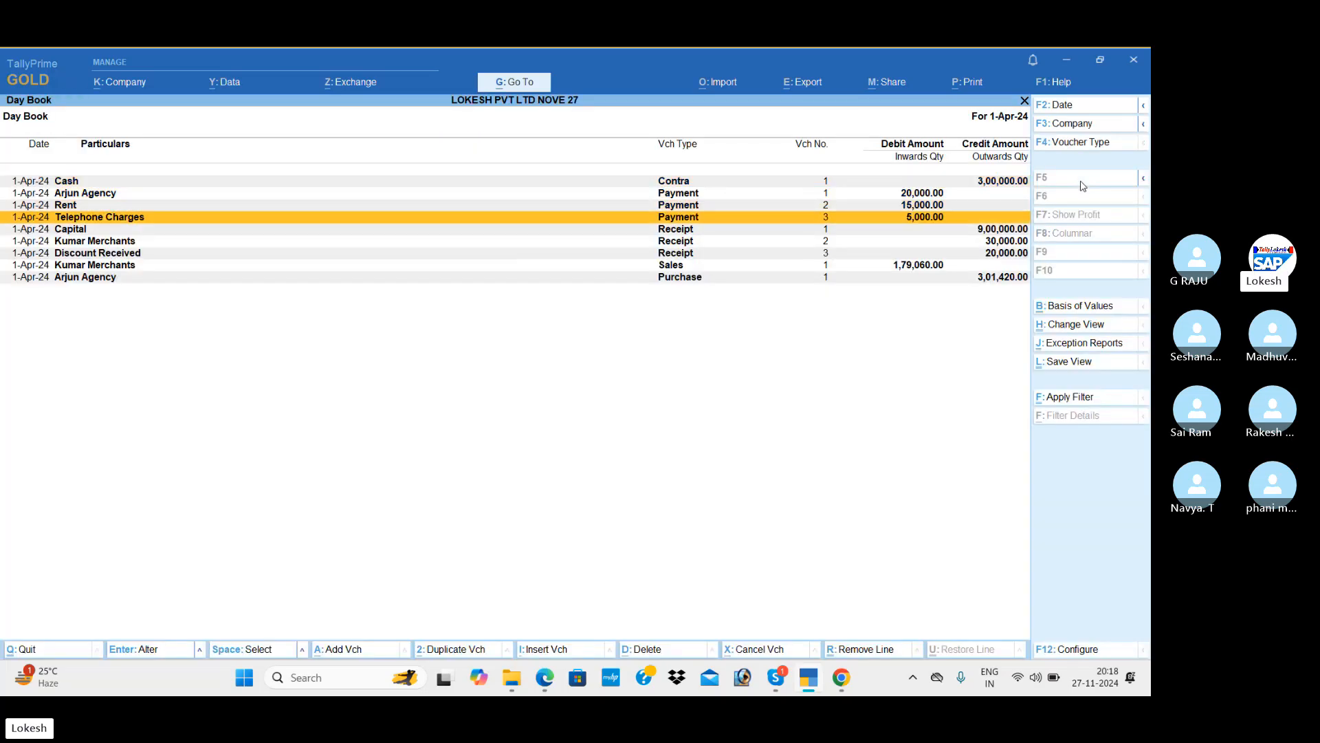
pyautogui.press('Escape')
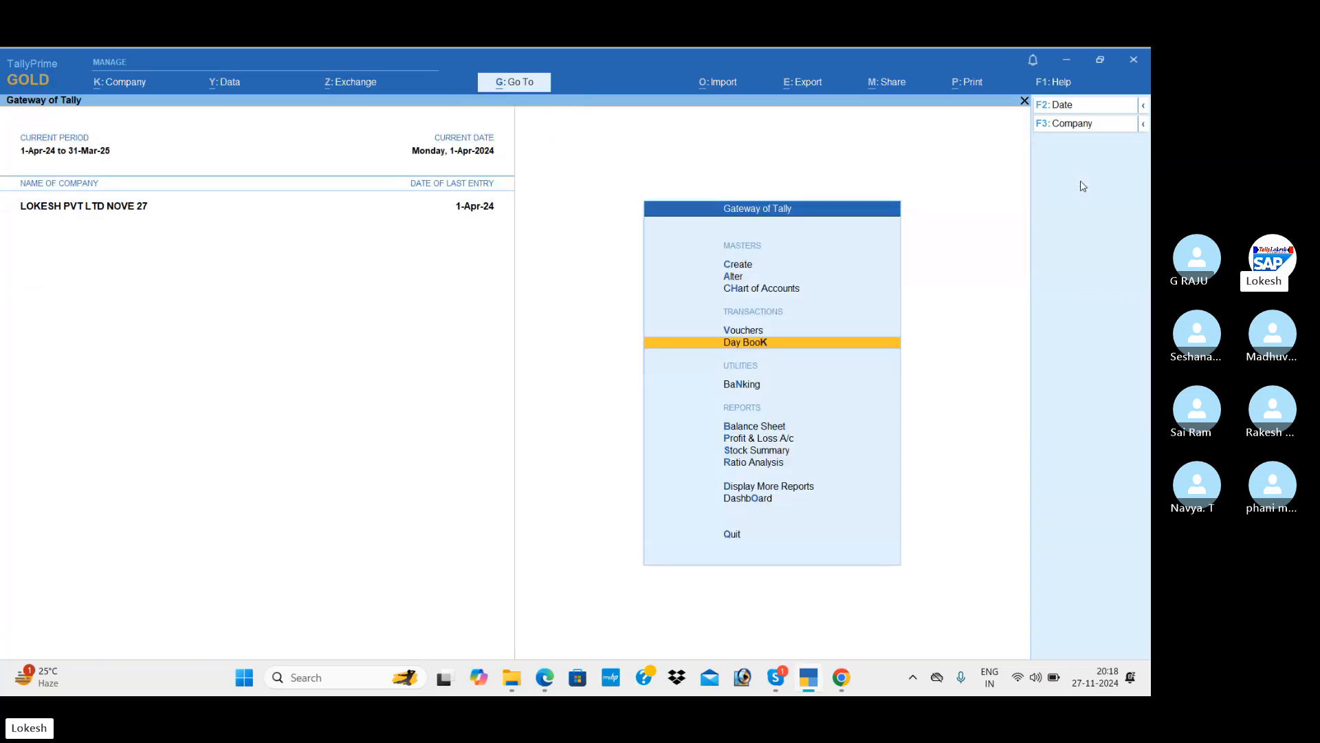
# Review the detailed Profit & Loss showing 25,000 net profit, then open the Stock Summary.
pyautogui.press('Down')
pyautogui.press('Down')
pyautogui.press('Down')
pyautogui.press('Return')
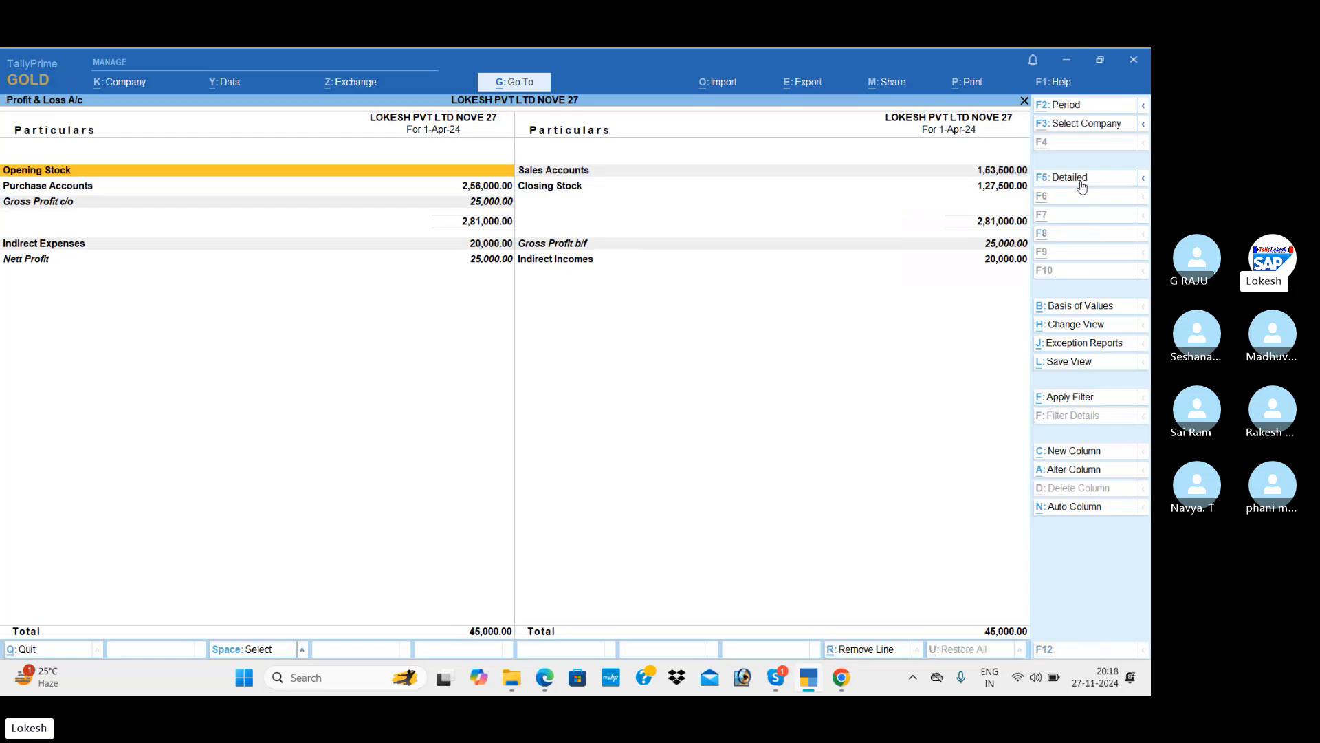
pyautogui.click(1082, 180)
pyautogui.press('Down')
pyautogui.press('Down')
pyautogui.press('Down')
pyautogui.press('Down')
pyautogui.press('Down')
pyautogui.press('Down')
pyautogui.press('Down')
pyautogui.press('Down')
pyautogui.press('Down')
pyautogui.press('Down')
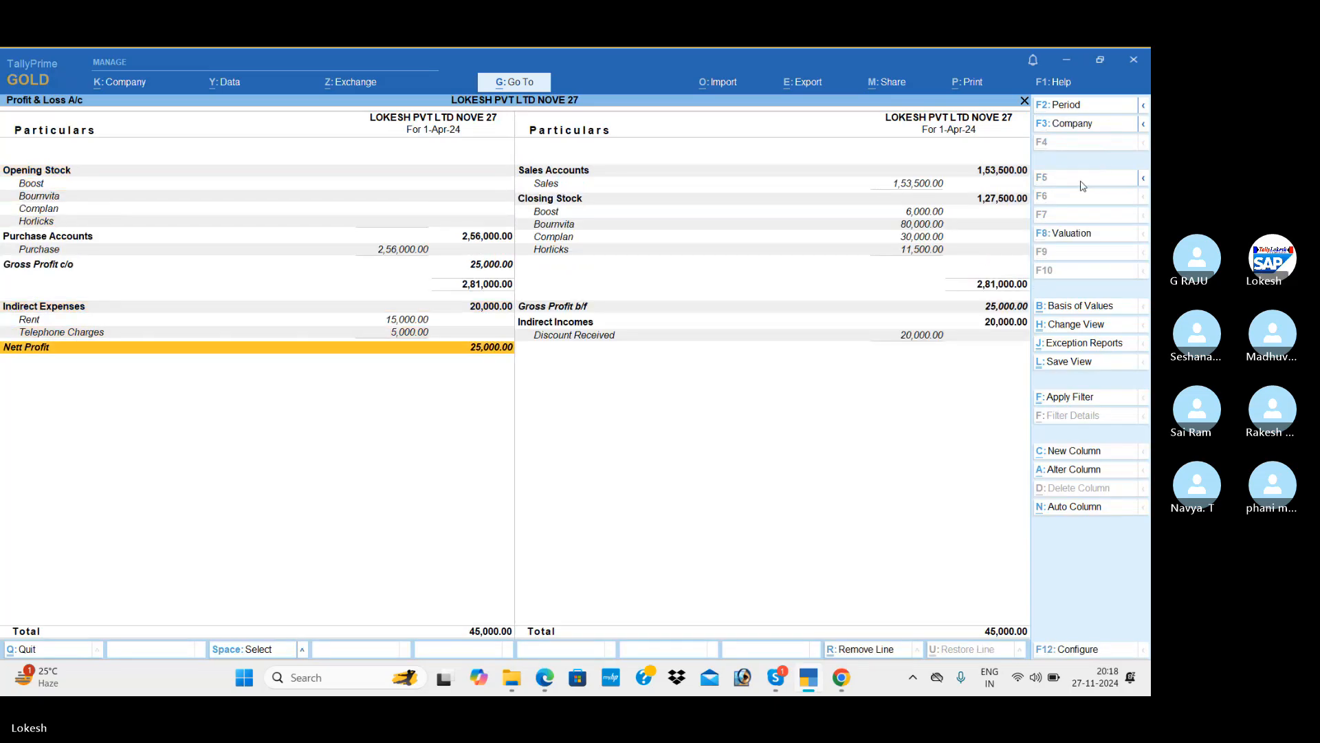
pyautogui.hotkey('alt', 'Tab')
pyautogui.hotkey('alt', 'Tab')
pyautogui.press('Escape')
pyautogui.press('Down')
pyautogui.press('Return')
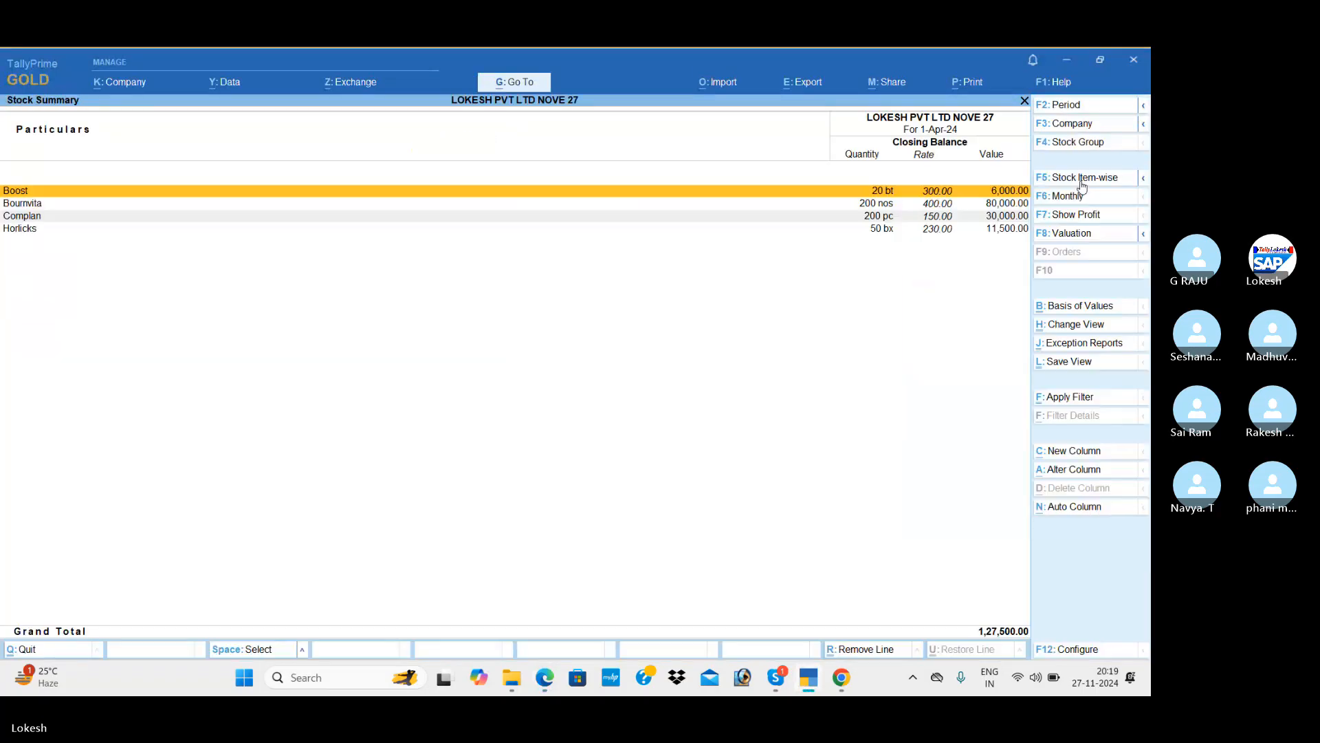
# Set Show Goods Inwards and Show Goods Outwards to Yes in the Stock Summary configuration.
pyautogui.click(1083, 652)
pyautogui.press('Down')
pyautogui.press('Down')
pyautogui.press('Down')
pyautogui.press('Down')
pyautogui.press('Down')
pyautogui.press('Down')
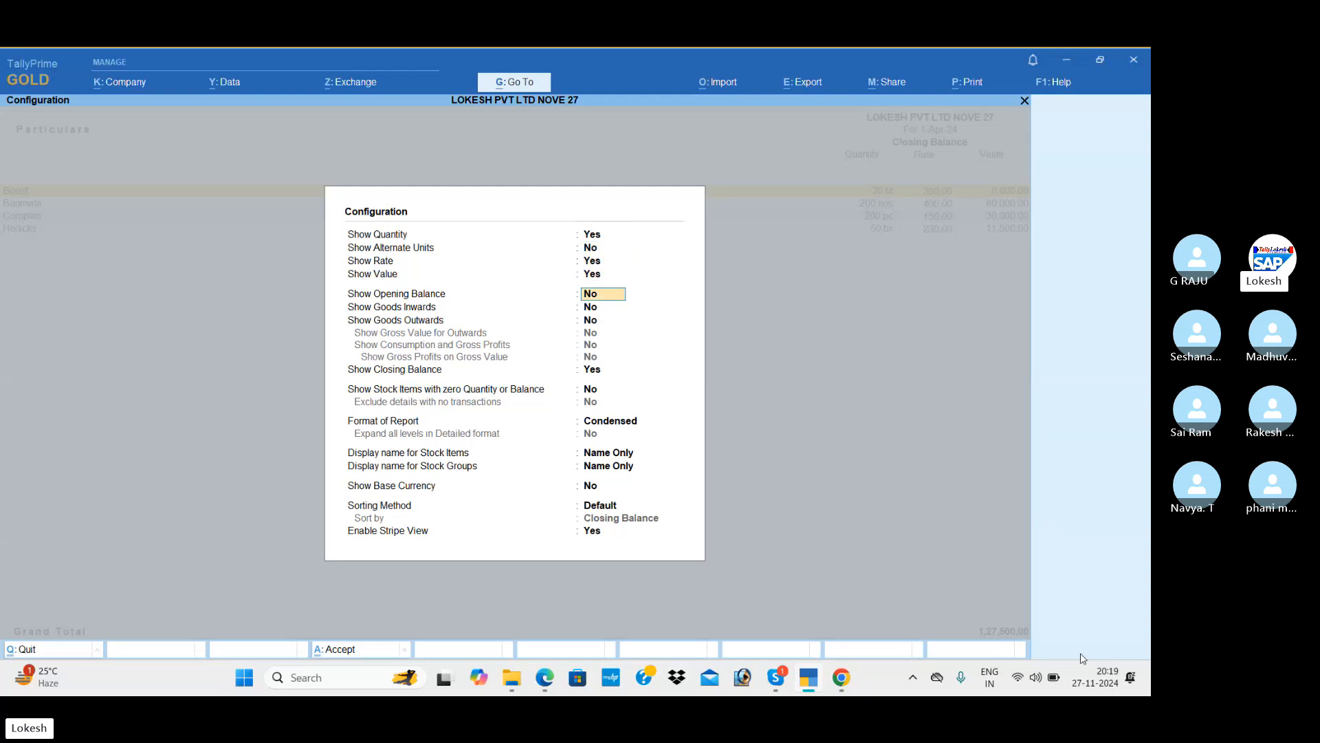
pyautogui.press('Up')
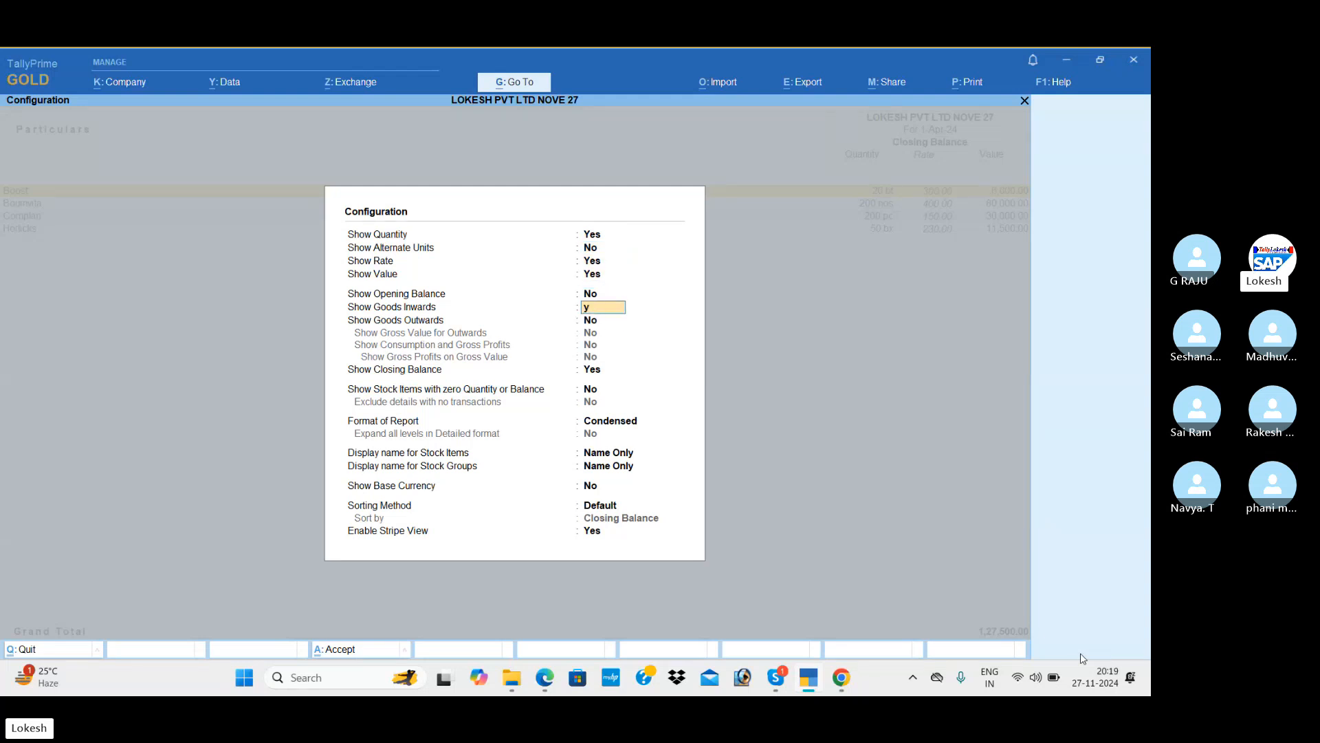
pyautogui.press('Return')
pyautogui.press('Return')
pyautogui.press('Return')
pyautogui.press('Return')
pyautogui.press('Return')
pyautogui.press('Return')
pyautogui.press('Return')
pyautogui.press('Return')
pyautogui.press('Return')
pyautogui.press('Return')
pyautogui.press('Return')
pyautogui.press('Return')
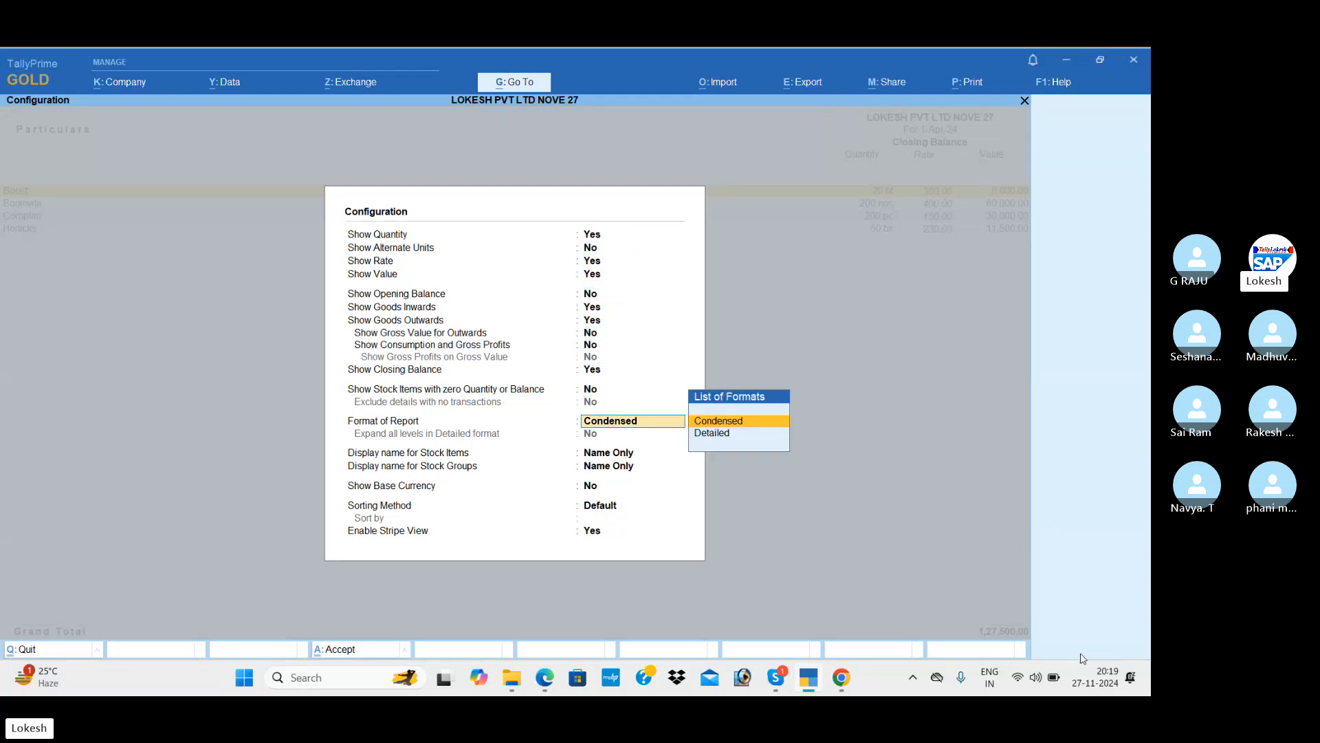
pyautogui.press('Return')
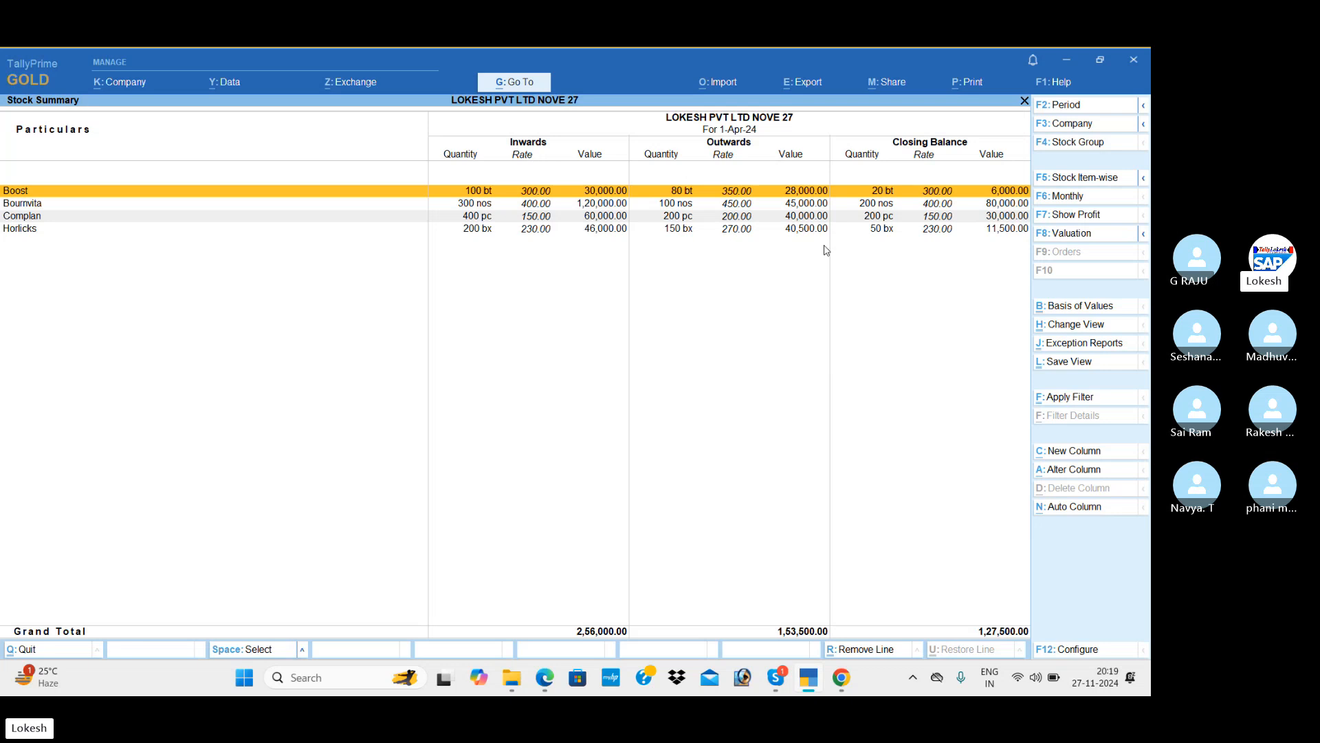
# Open the Dashboard showing 25,000 gross and net profit and 1,27,500 closing stock.
pyautogui.press('Escape')
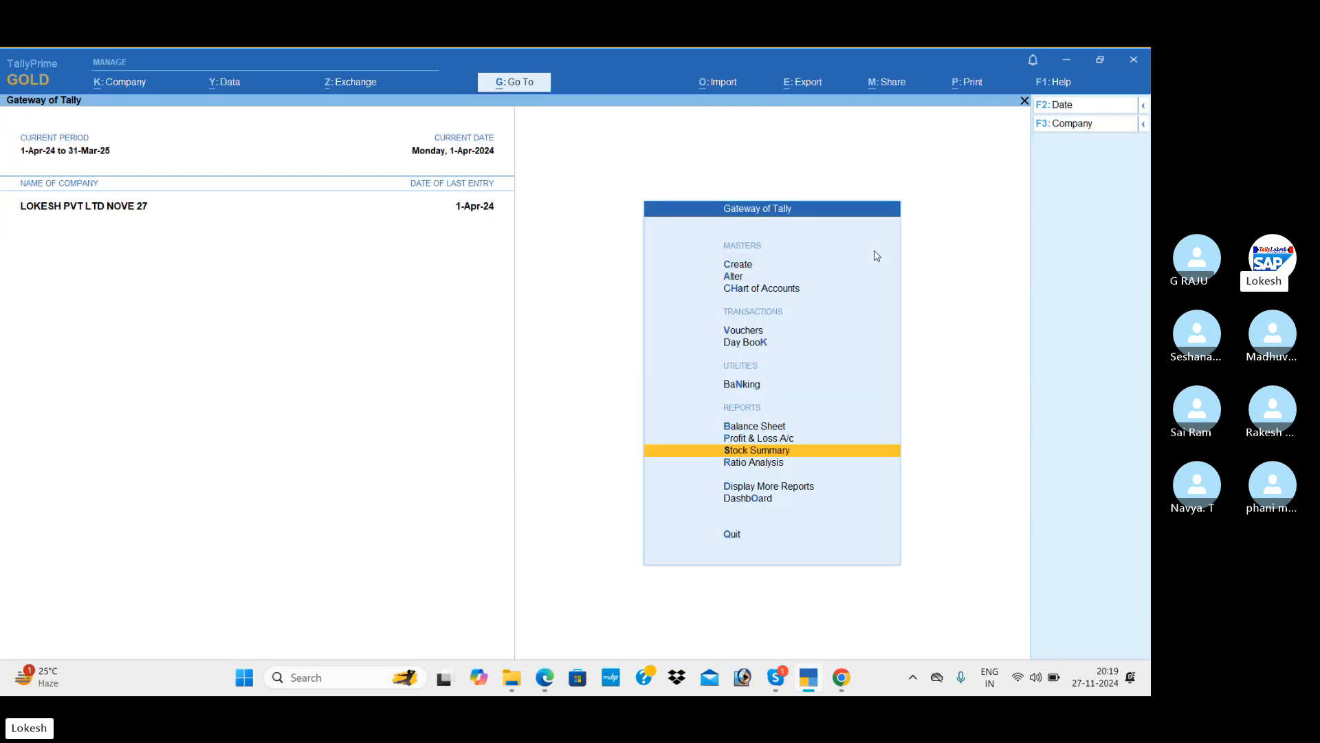
pyautogui.press('Down')
pyautogui.press('Down')
pyautogui.press('Down')
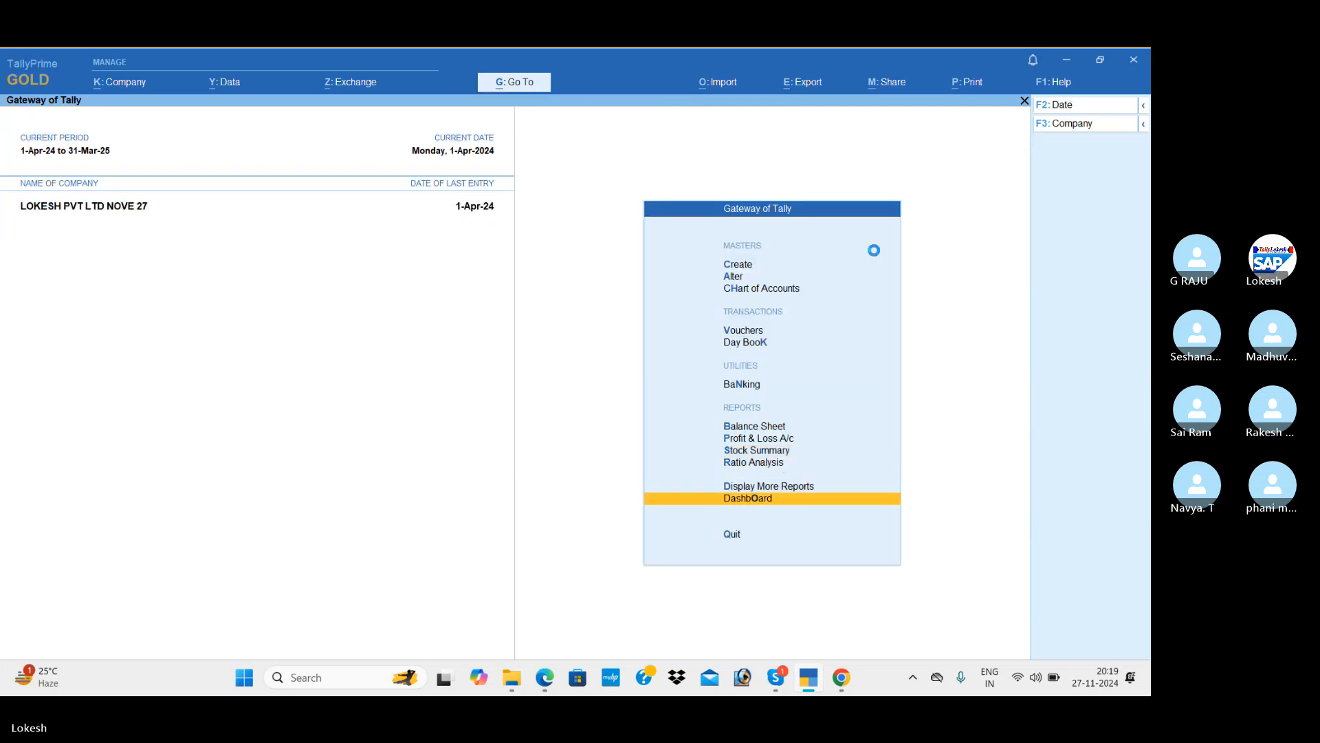
pyautogui.press('Return')
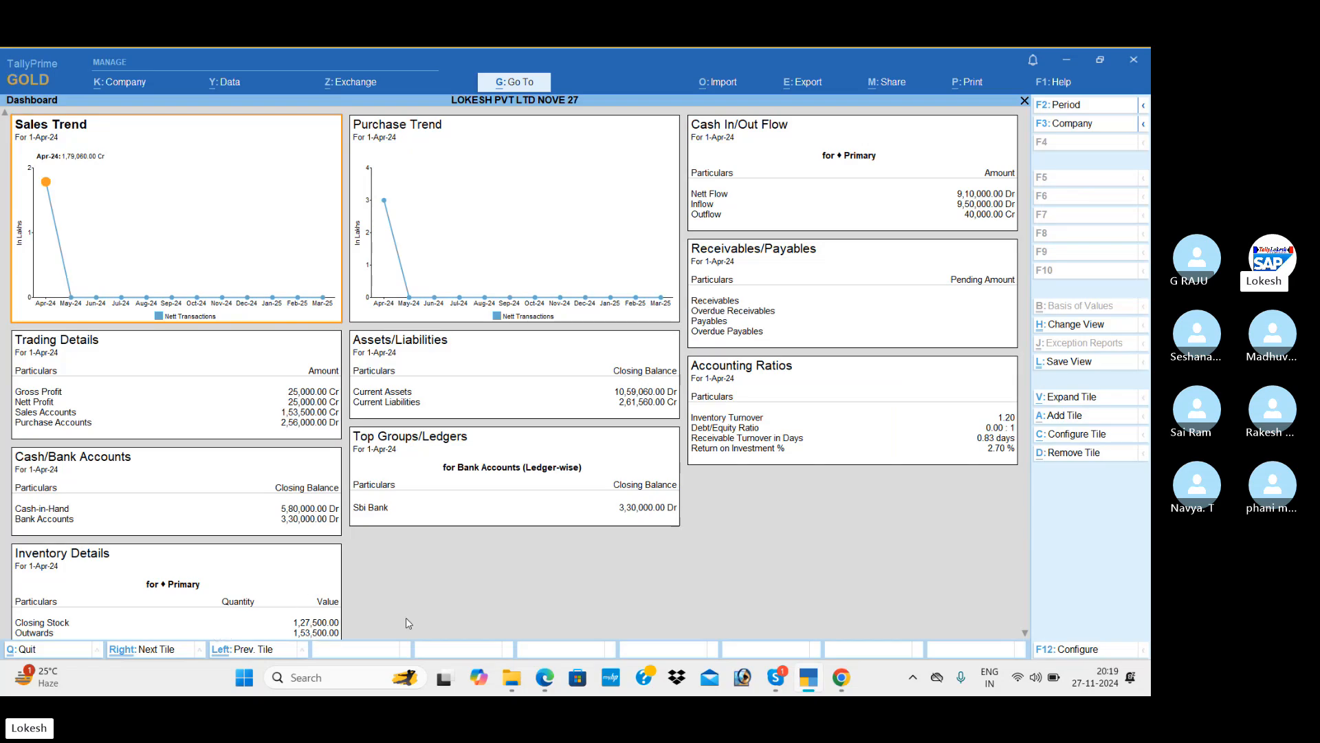
# Open the ledger-wise Trial Balance from Display More Reports, totalling 13,54,920.00 on both sides.
pyautogui.press('Escape')
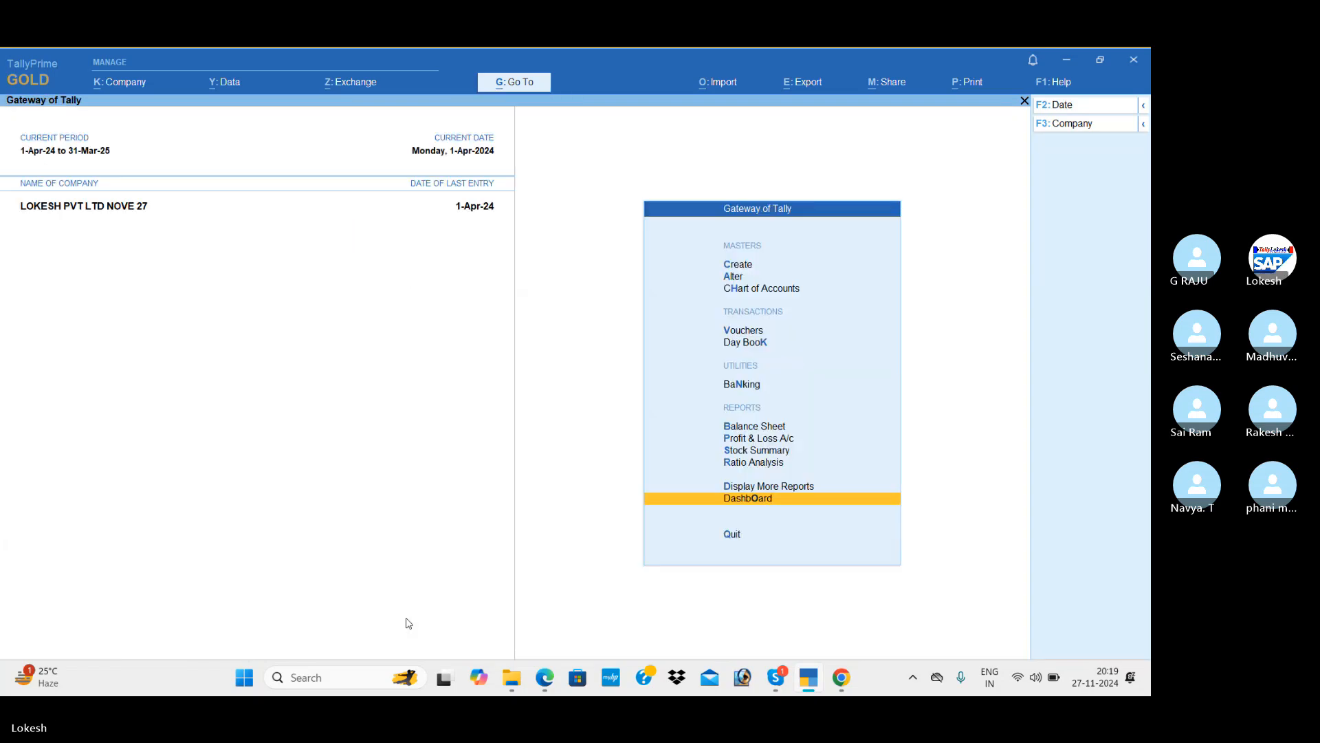
pyautogui.press('Up')
pyautogui.press('Return')
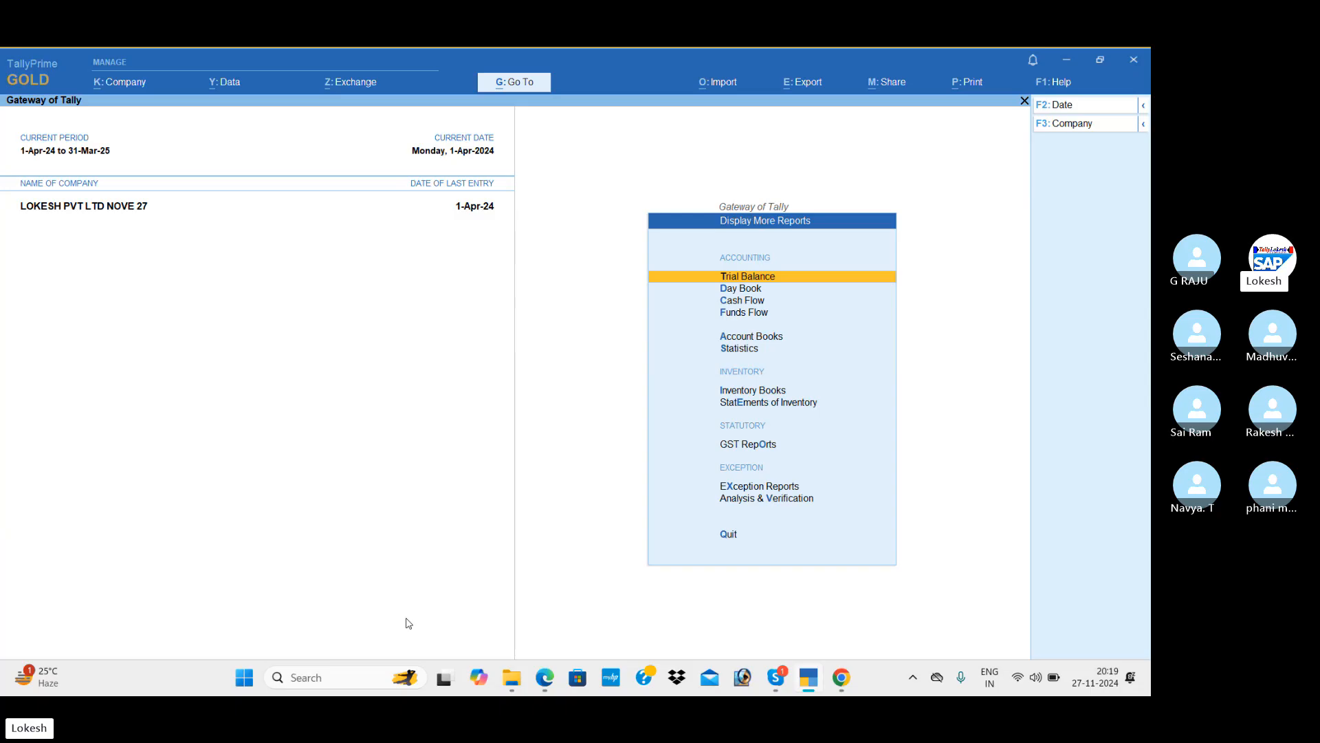
pyautogui.press('Return')
pyautogui.hotkey('alt', 'F5')
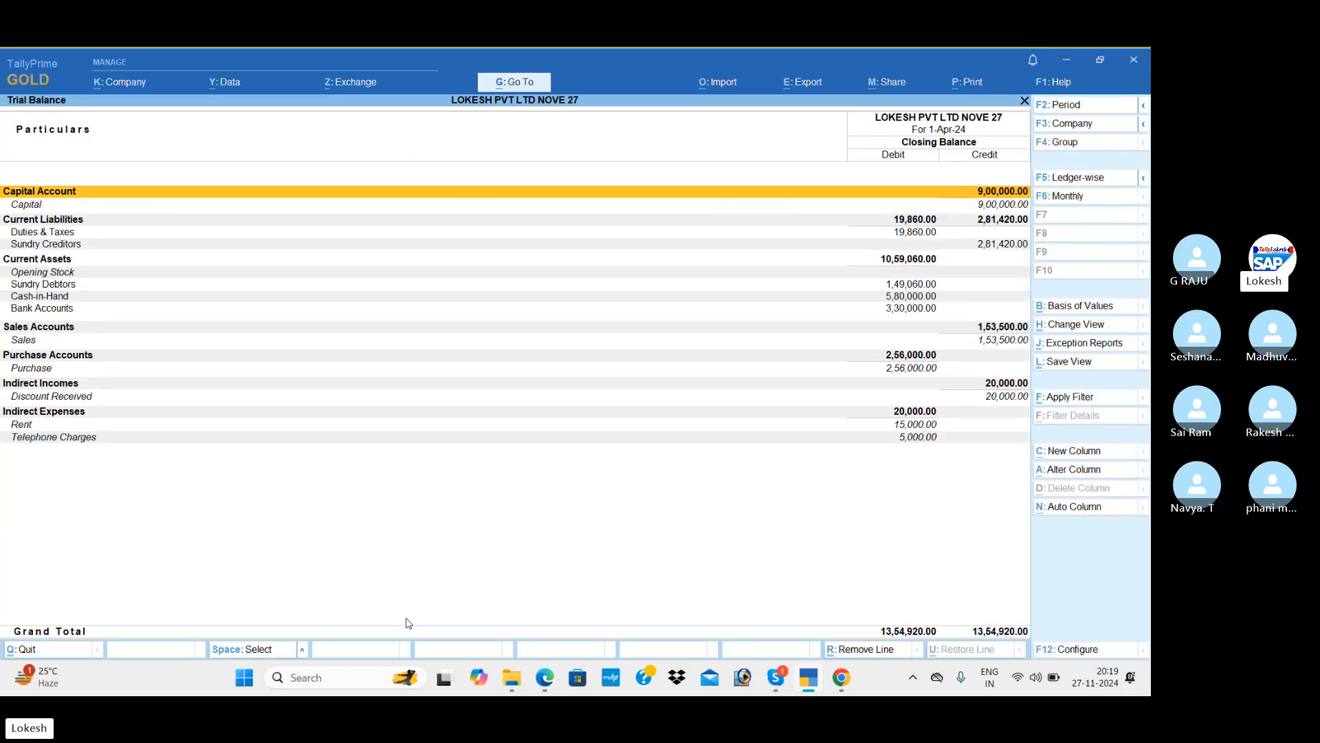
# Close the Trial Balance and review the Purchase Register and Sales Register.
pyautogui.press('Escape')
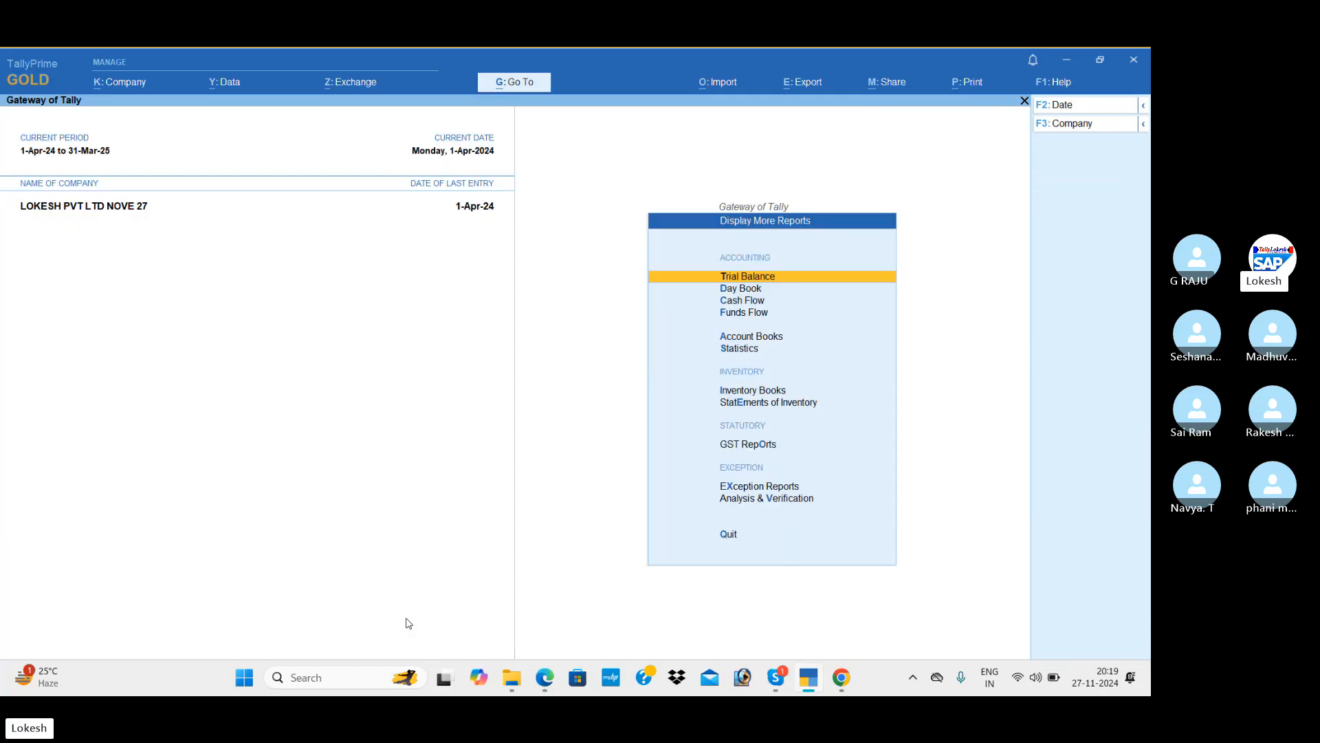
pyautogui.press('Down')
pyautogui.press('Down')
pyautogui.press('Down')
pyautogui.press('Down')
pyautogui.press('Down')
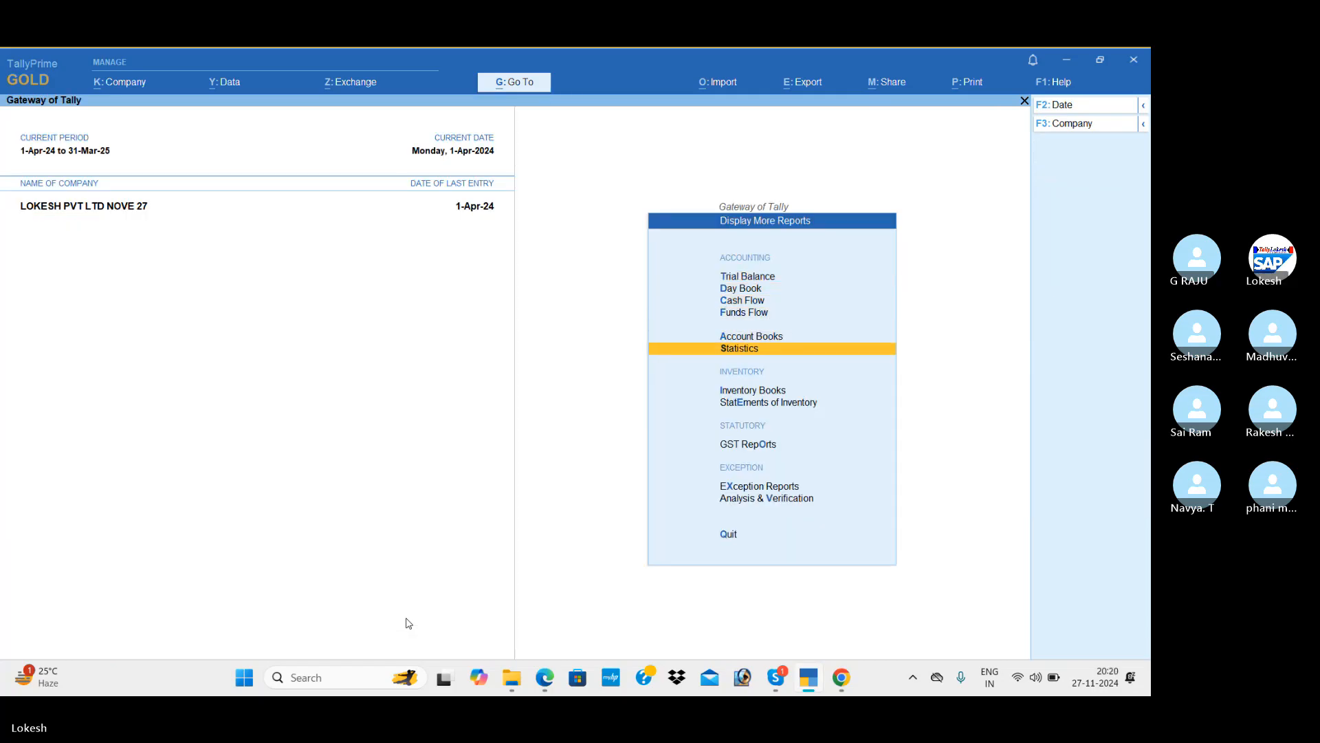
pyautogui.press('Up')
pyautogui.press('Return')
pyautogui.press('Down')
pyautogui.press('Down')
pyautogui.press('Down')
pyautogui.press('Down')
pyautogui.press('Down')
pyautogui.press('Down')
pyautogui.press('Down')
pyautogui.press('Down')
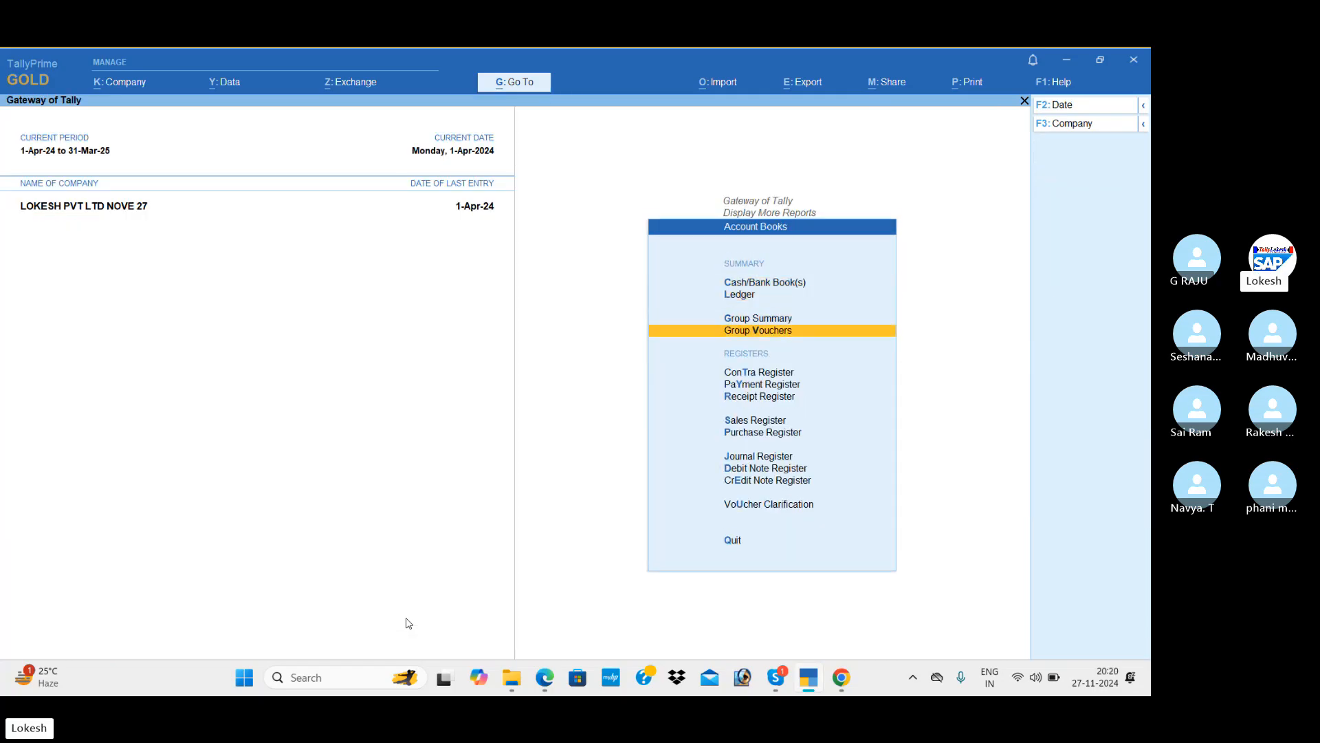
pyautogui.press('Return')
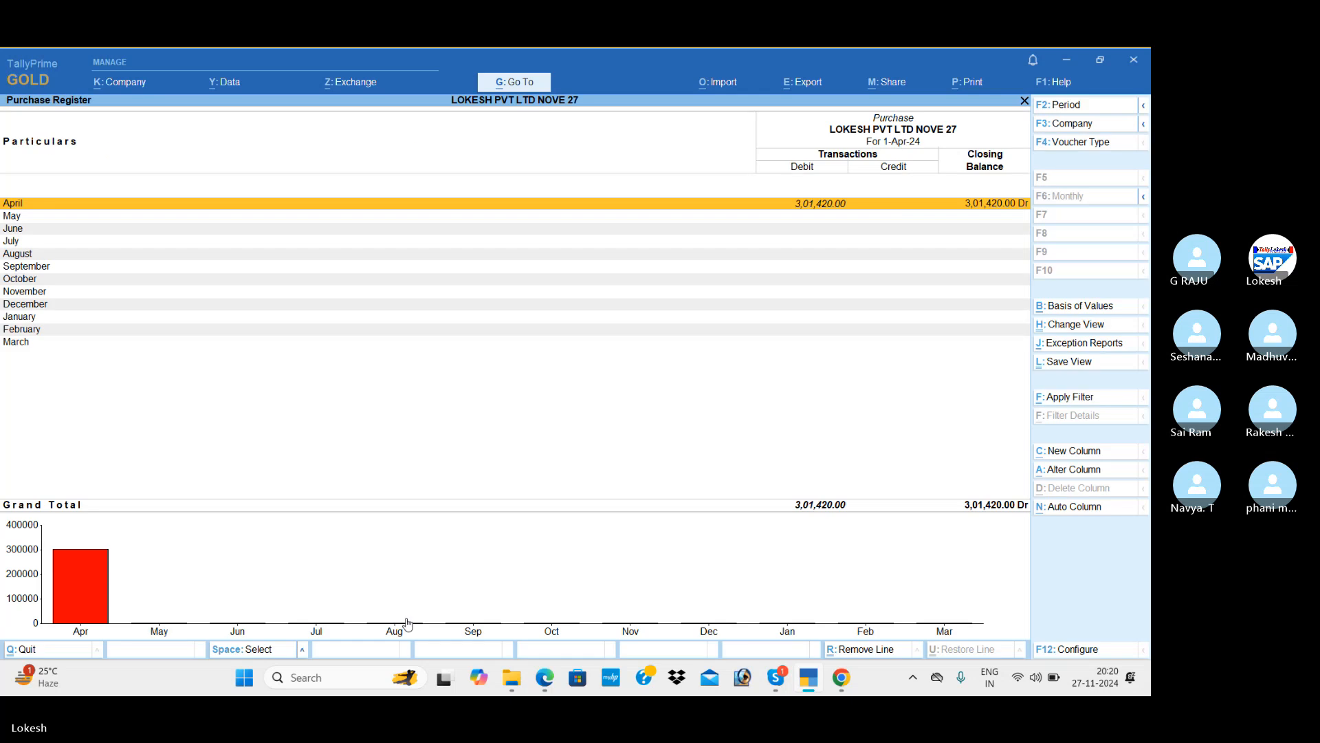
pyautogui.press('Escape')
pyautogui.press('Up')
pyautogui.press('Return')
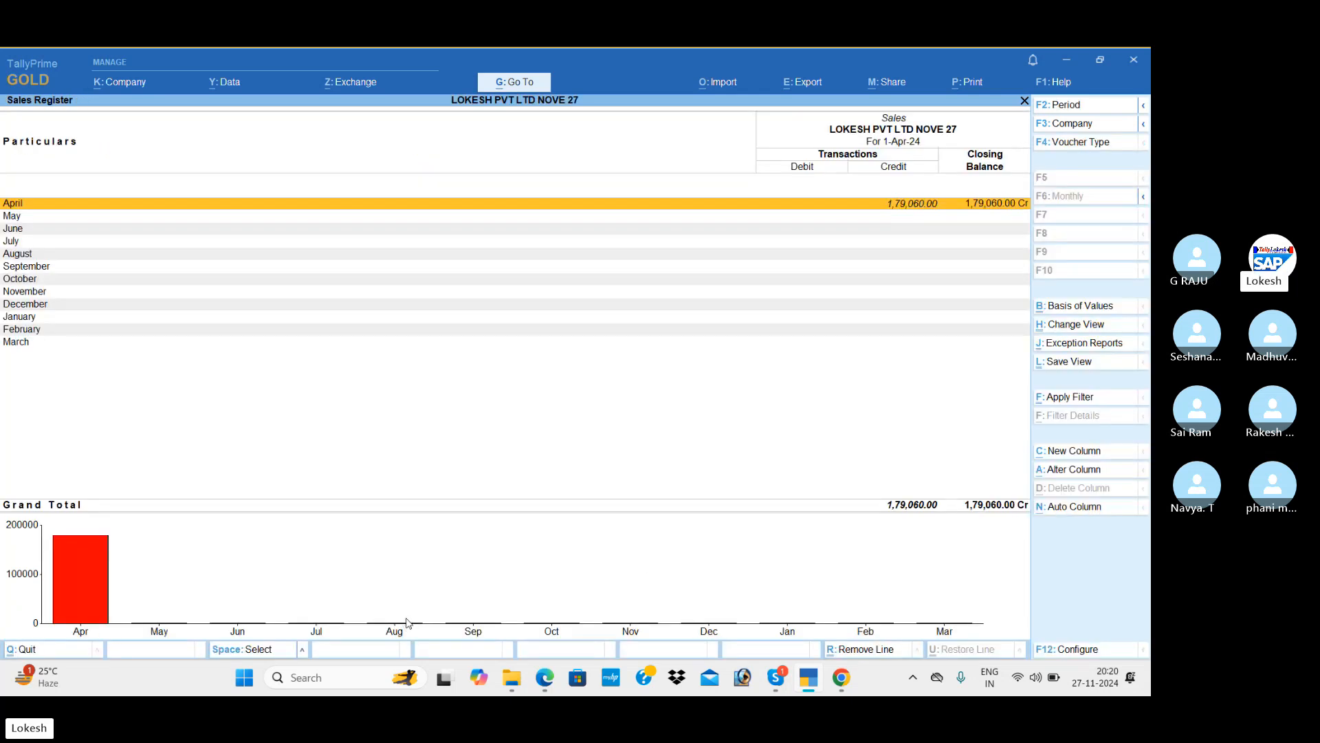
pyautogui.press('Escape')
# Review the Receipt, Payment and Contra Registers in turn.
pyautogui.press('Up')
pyautogui.press('Up')
pyautogui.press('Return')
pyautogui.press('Return')
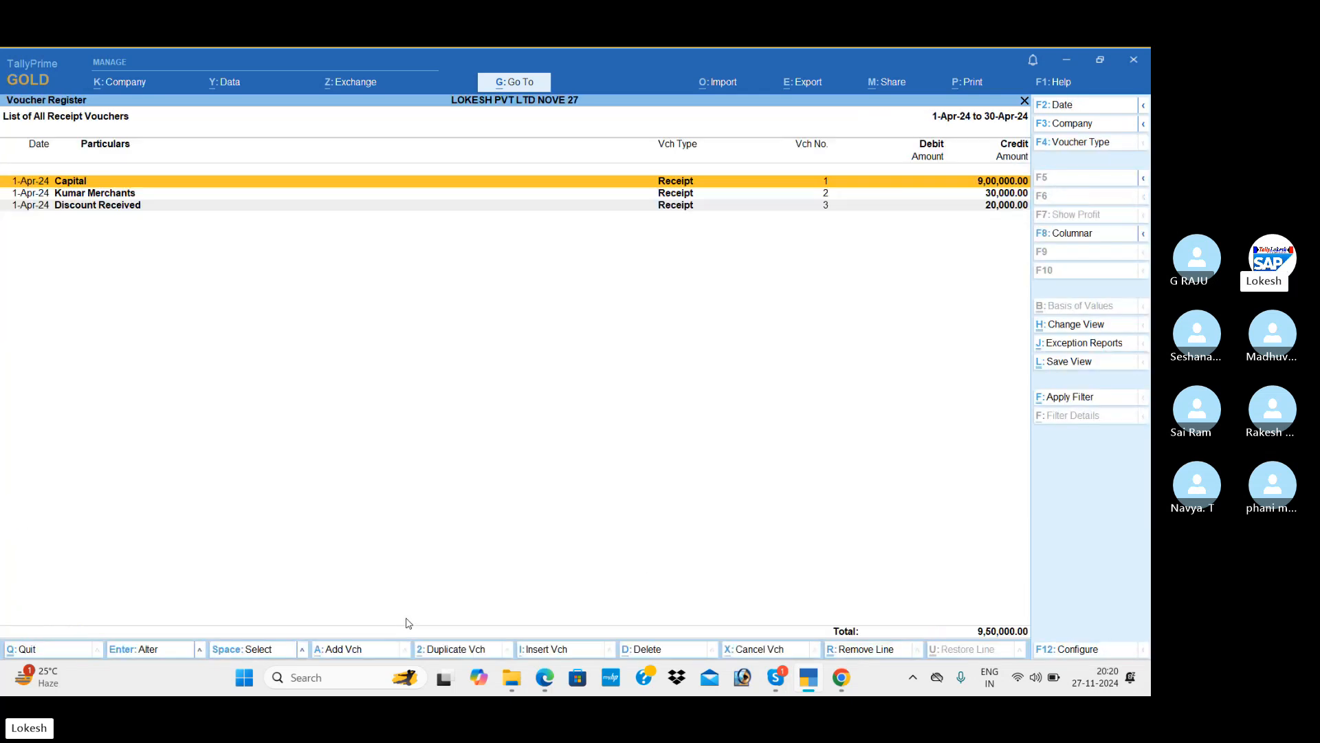
pyautogui.press('Escape')
pyautogui.press('Escape')
pyautogui.press('Up')
pyautogui.press('Return')
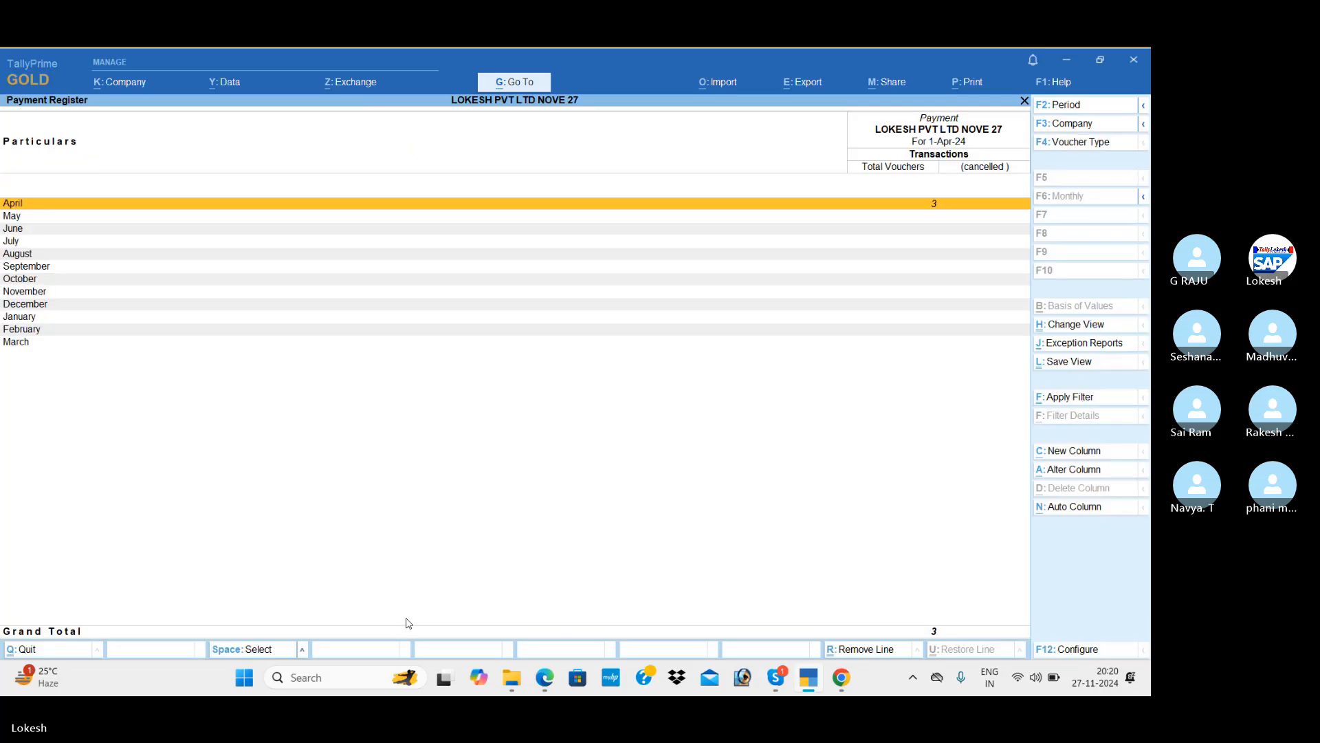
pyautogui.press('Return')
pyautogui.press('Escape')
pyautogui.press('Escape')
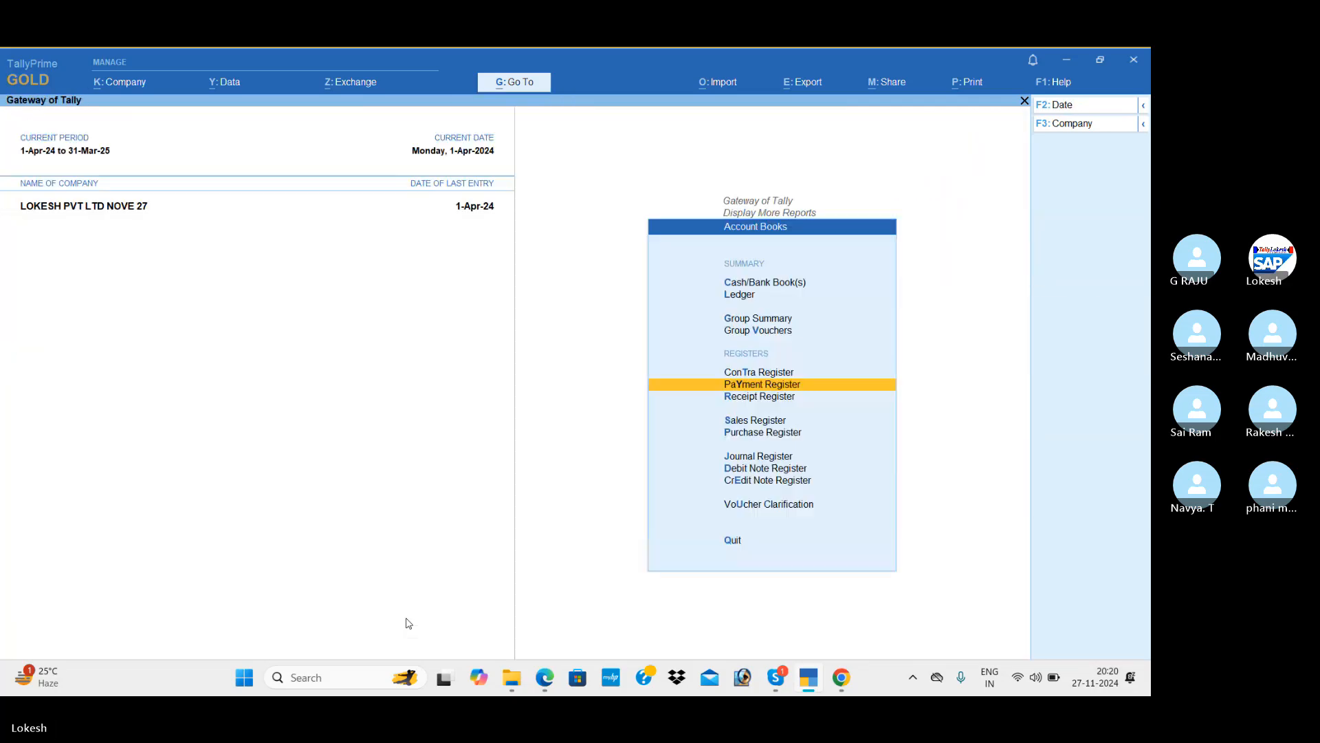
pyautogui.press('Up')
pyautogui.press('Return')
pyautogui.press('Return')
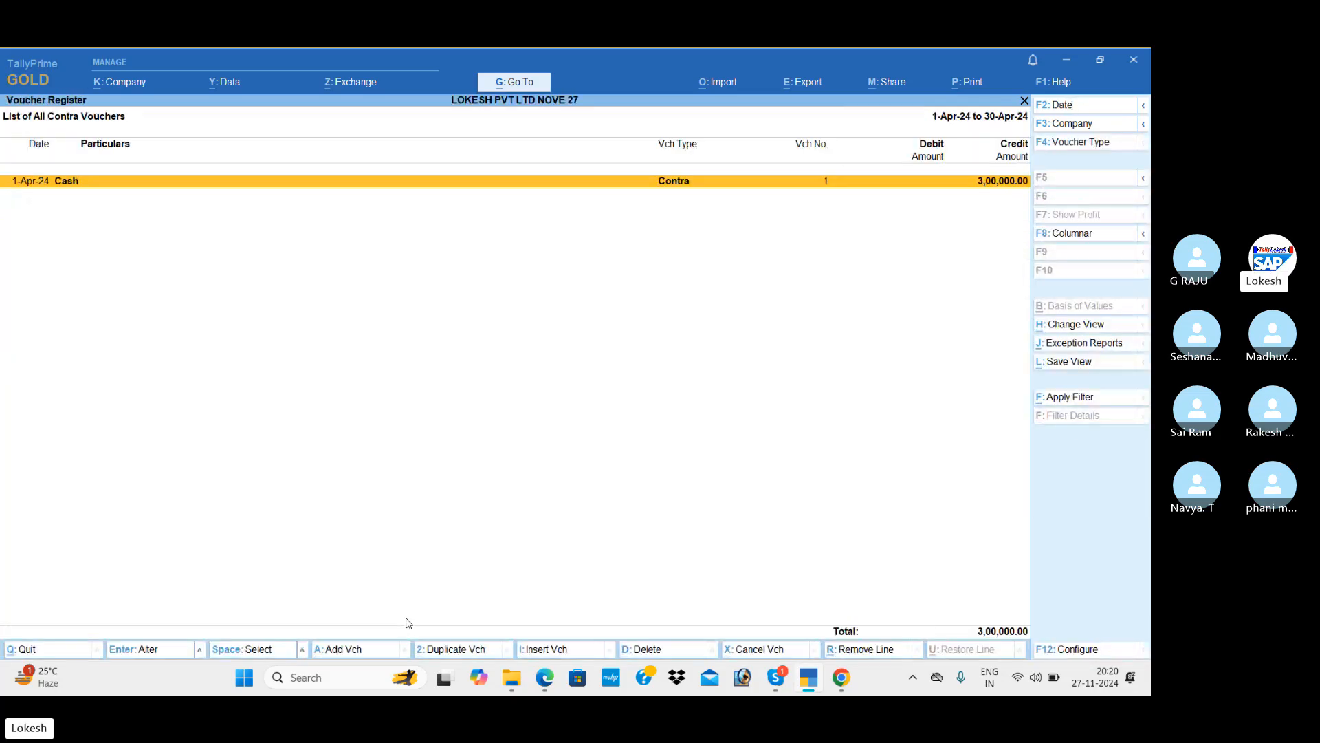
pyautogui.press('Escape')
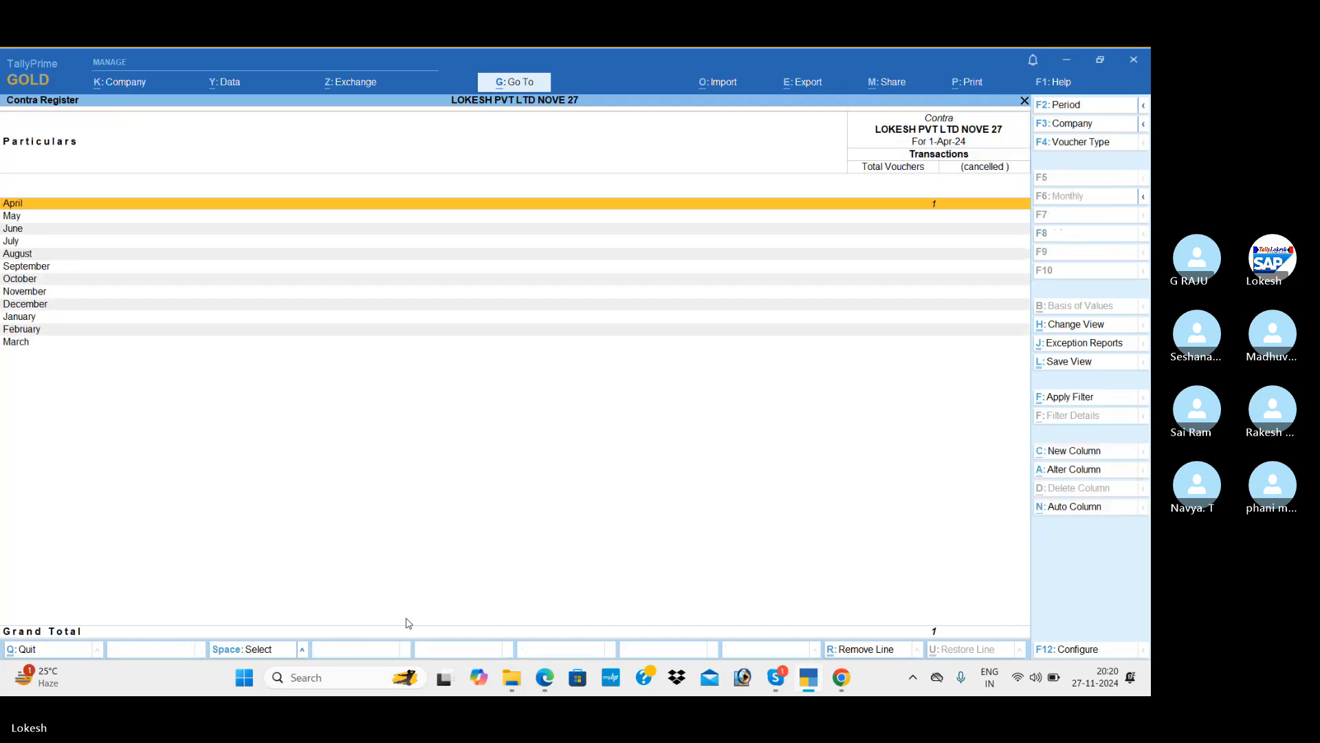
pyautogui.press('Escape')
# Check the Cash/Bank Summary (Cash 5,80,000, Sbi Bank 3,30,000) and return to Display More Reports.
pyautogui.press('Up')
pyautogui.press('Up')
pyautogui.press('Up')
pyautogui.press('Up')
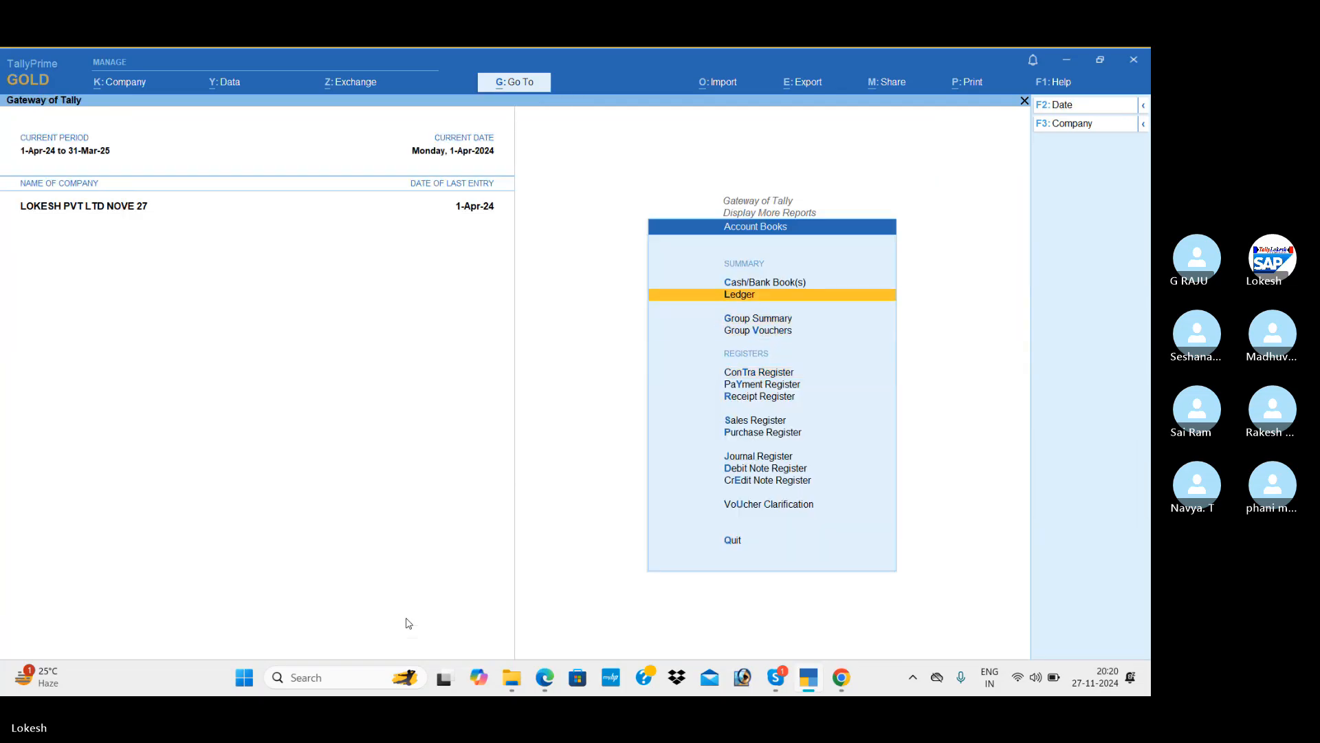
pyautogui.press('Return')
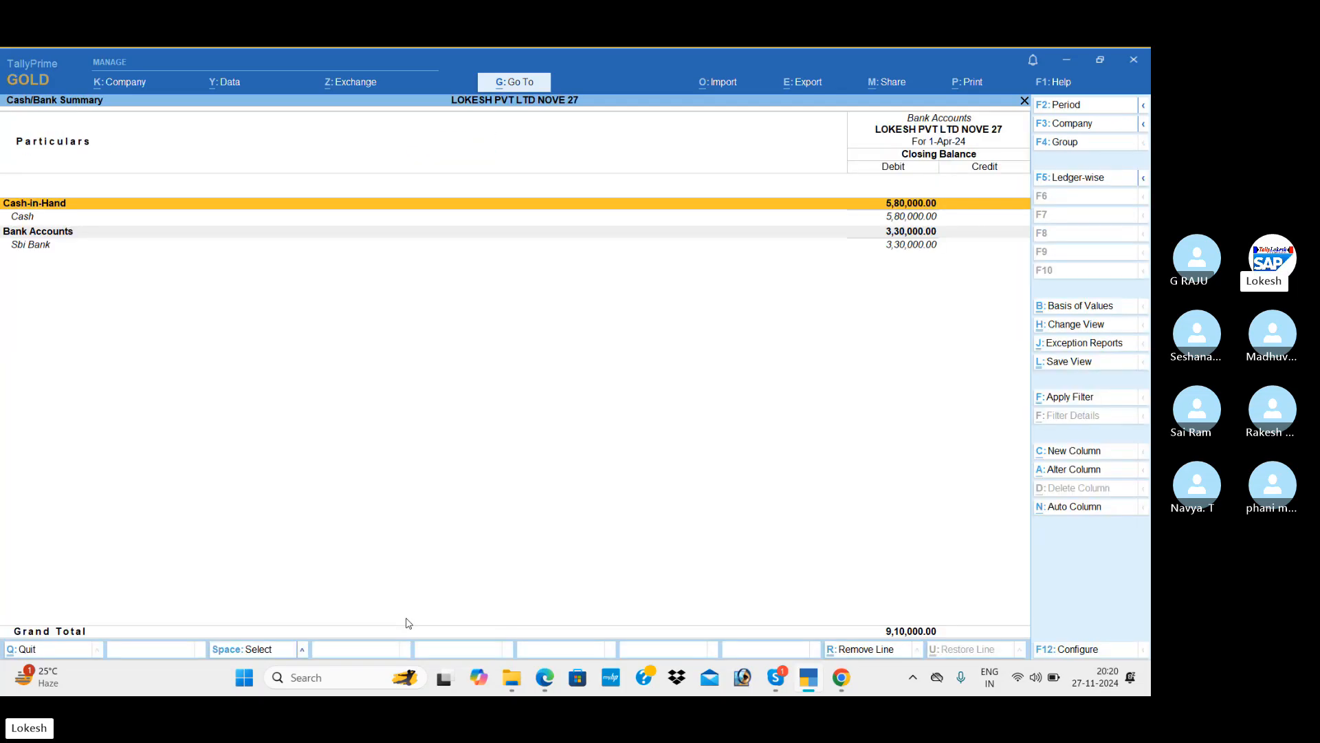
pyautogui.press('Escape')
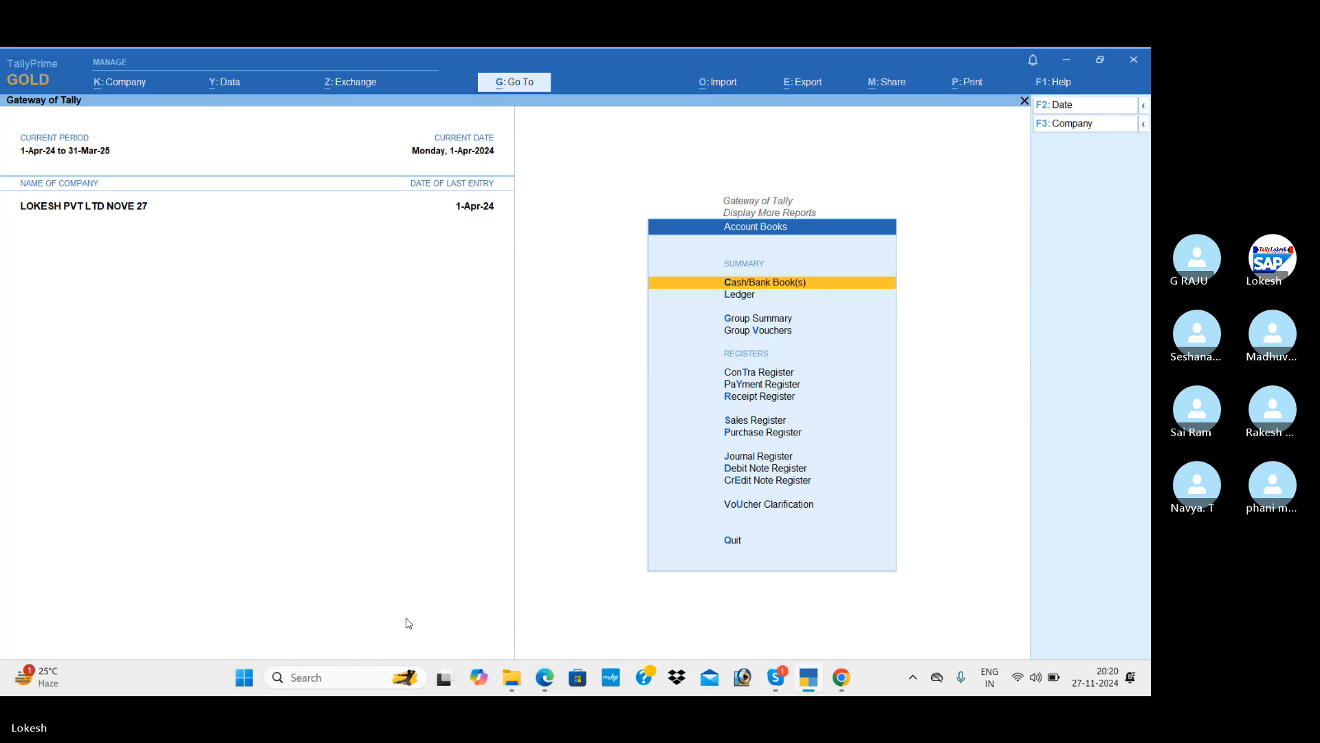
pyautogui.press('Escape')
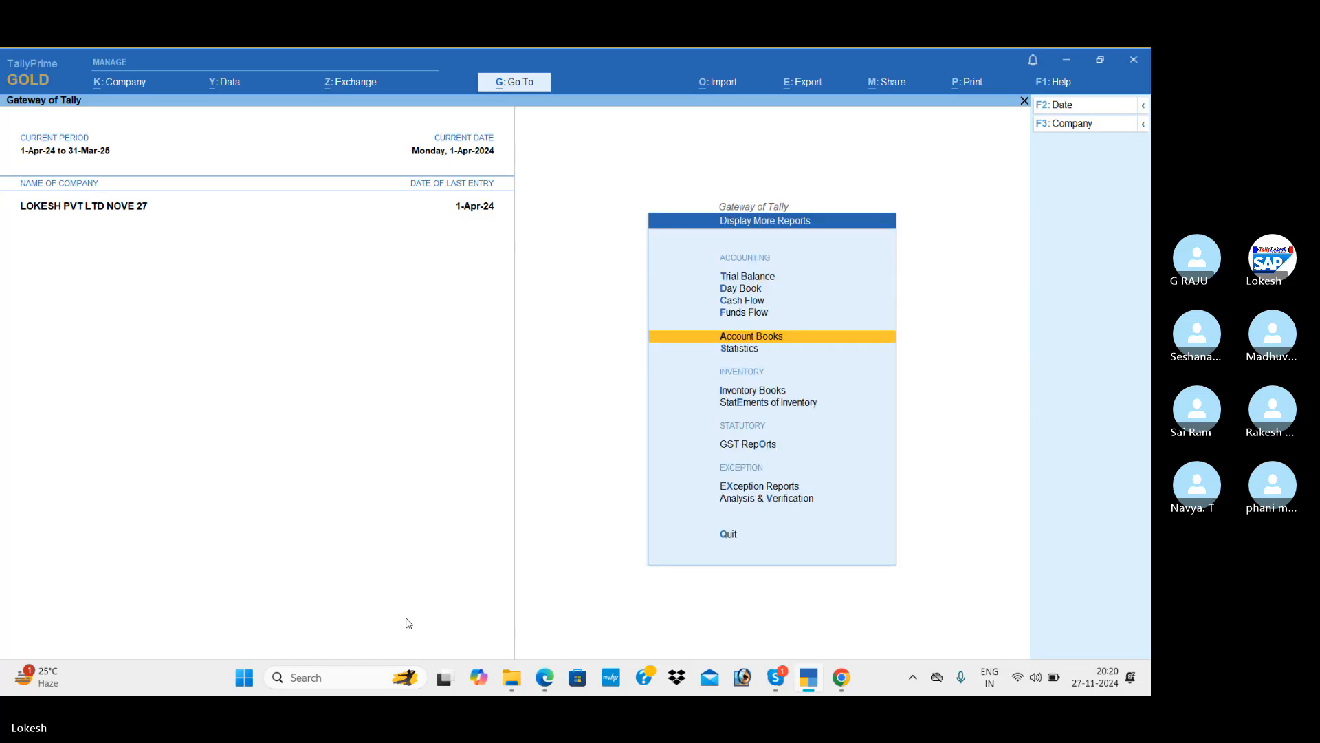
# Open GSTR-1 from GST Reports and inspect its uncertain transactions with mismatched GST information.
pyautogui.press('Down')
pyautogui.press('Down')
pyautogui.press('Down')
pyautogui.press('Down')
pyautogui.press('Return')
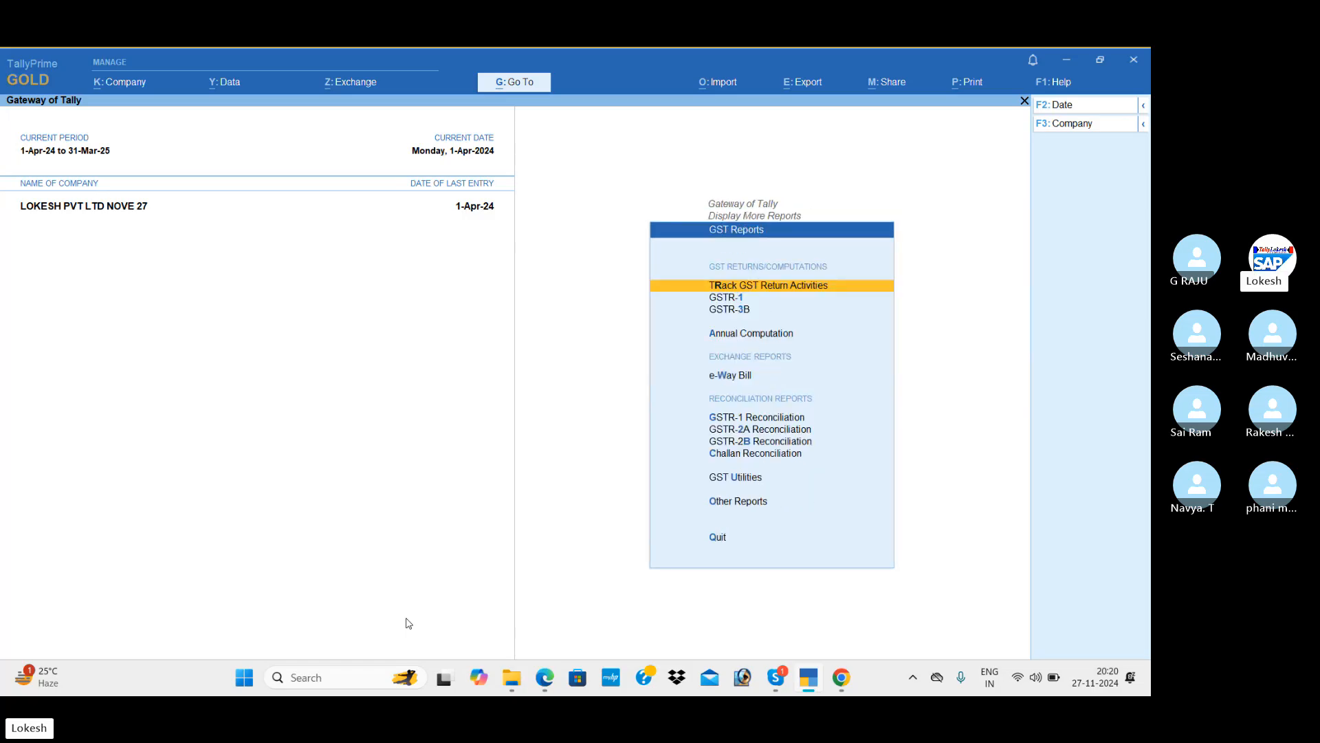
pyautogui.press('Down')
pyautogui.press('Return')
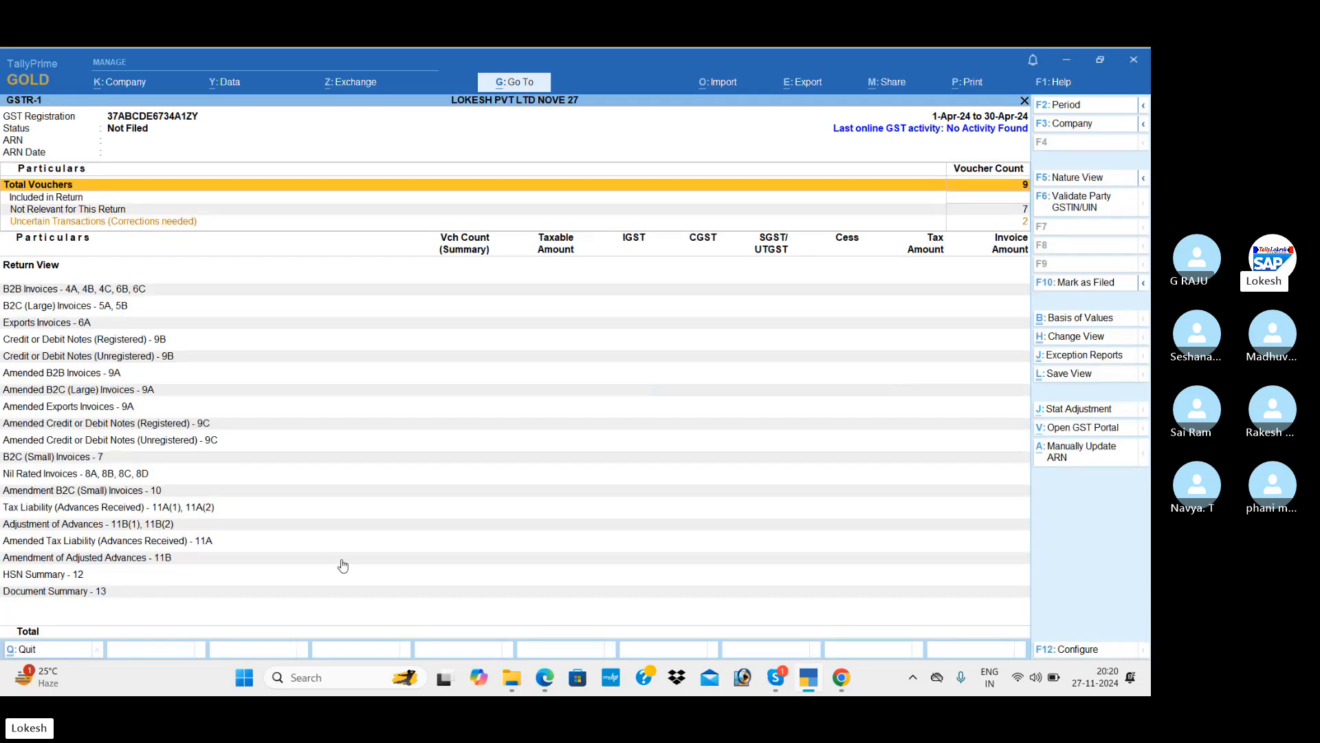
pyautogui.press('Down')
pyautogui.press('Down')
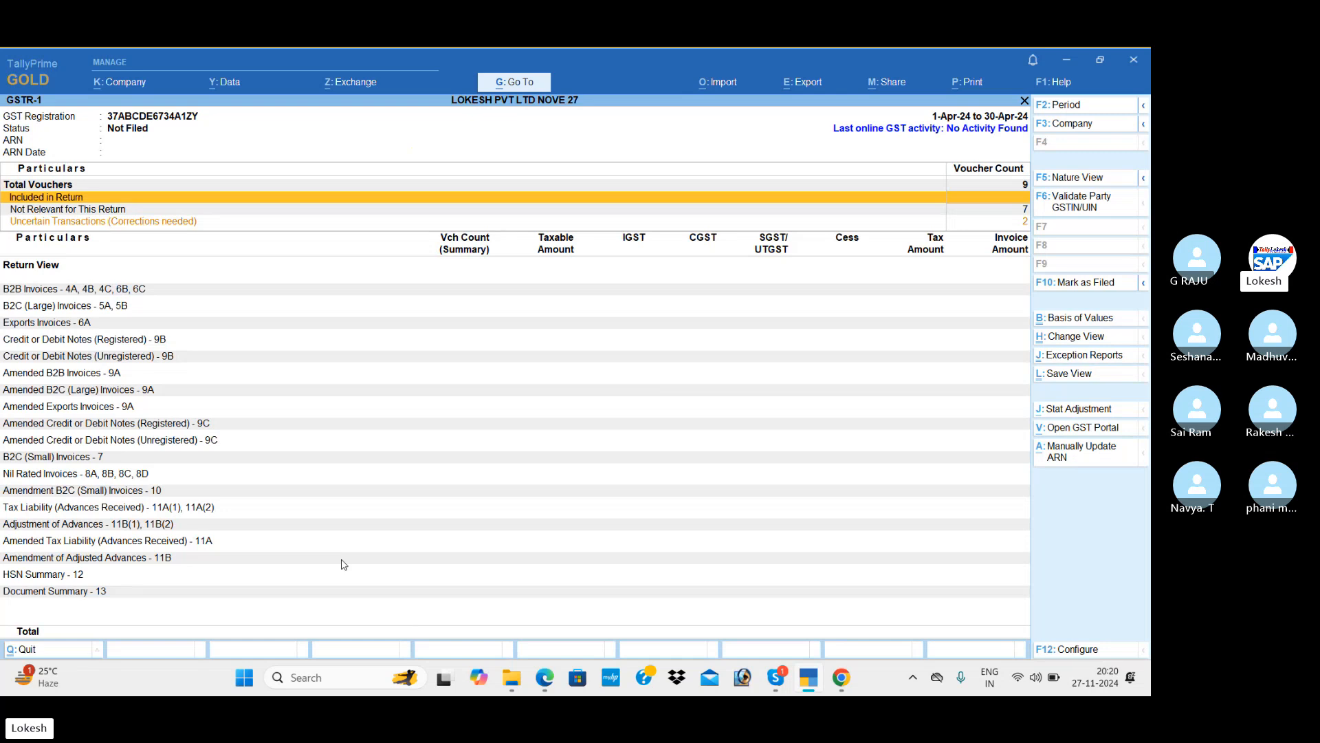
pyautogui.press('Down')
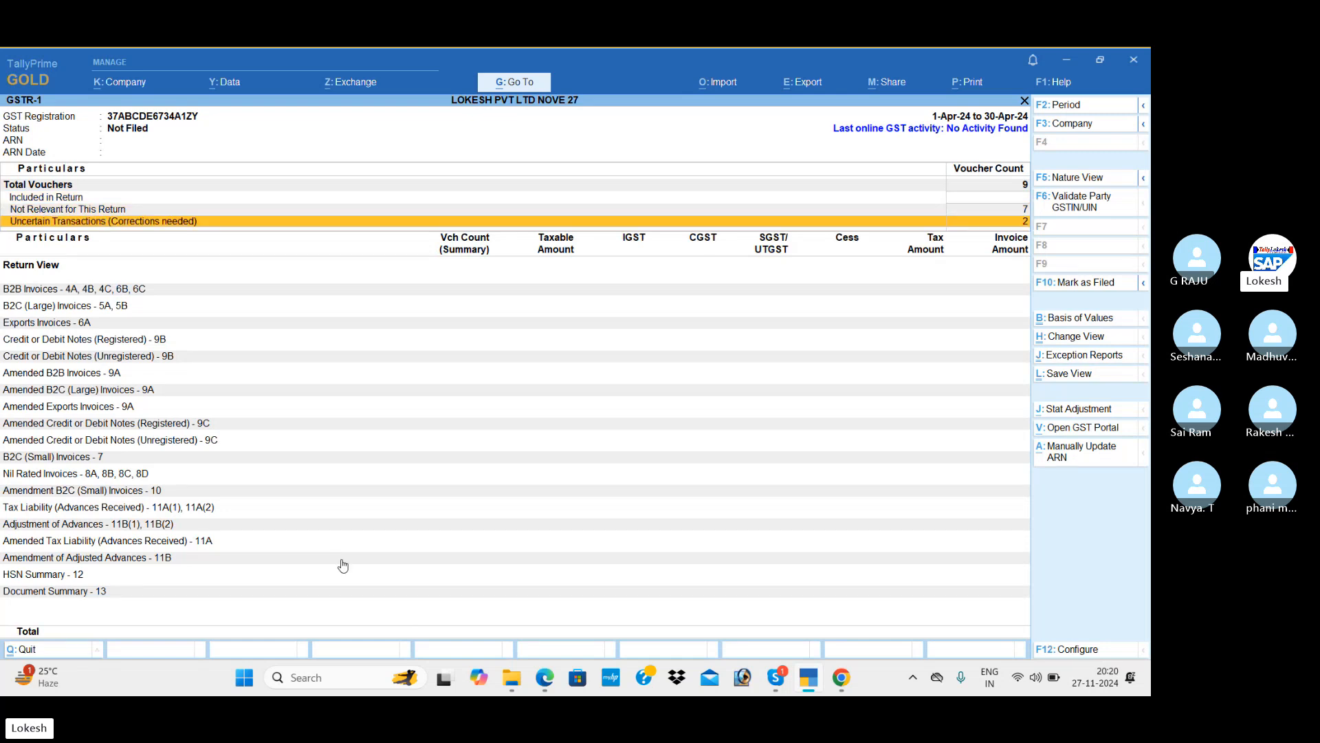
pyautogui.press('Return')
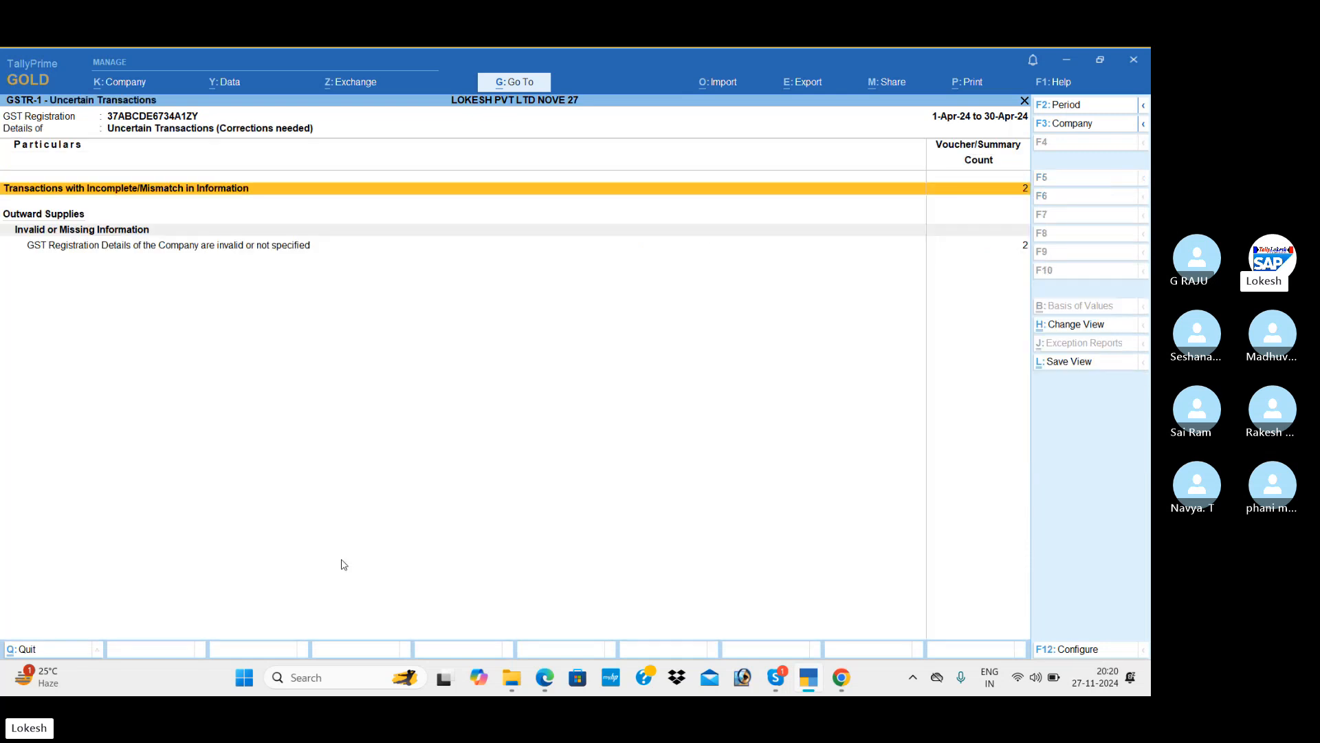
pyautogui.press('Return')
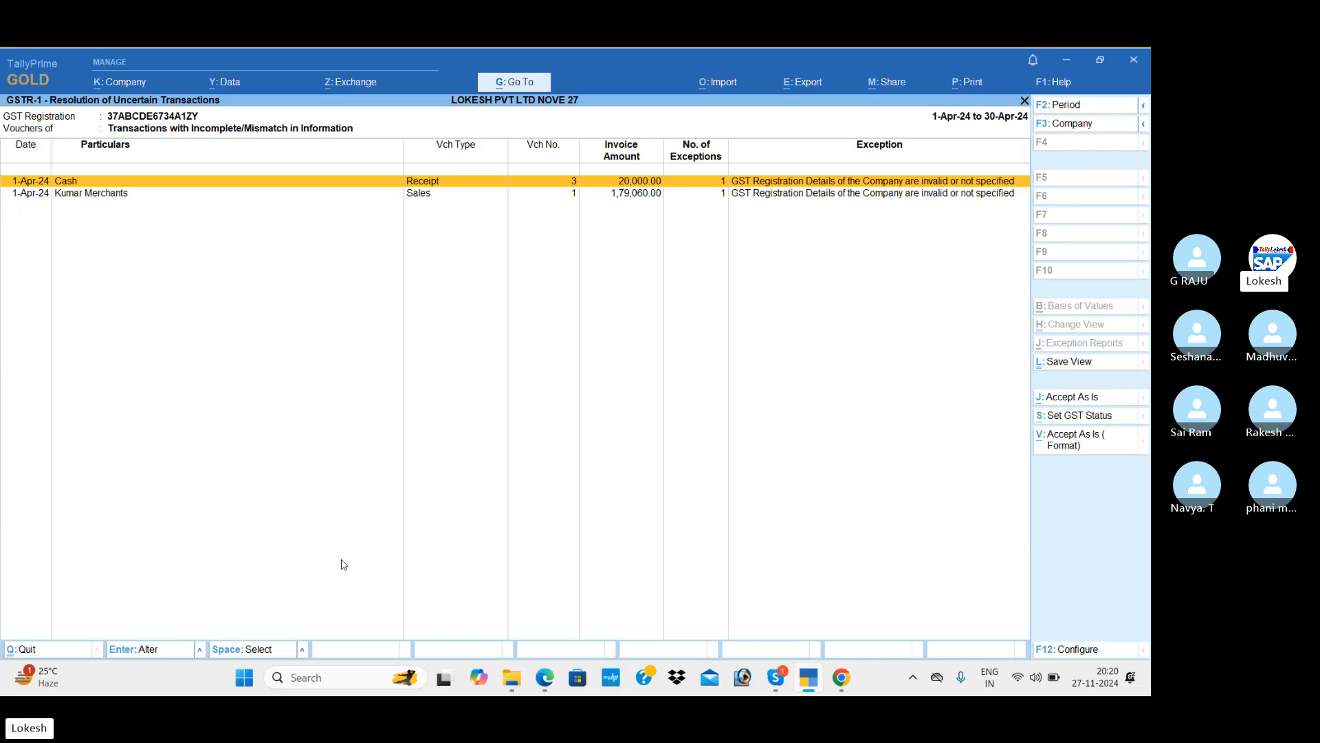
pyautogui.press('Escape')
pyautogui.press('Escape')
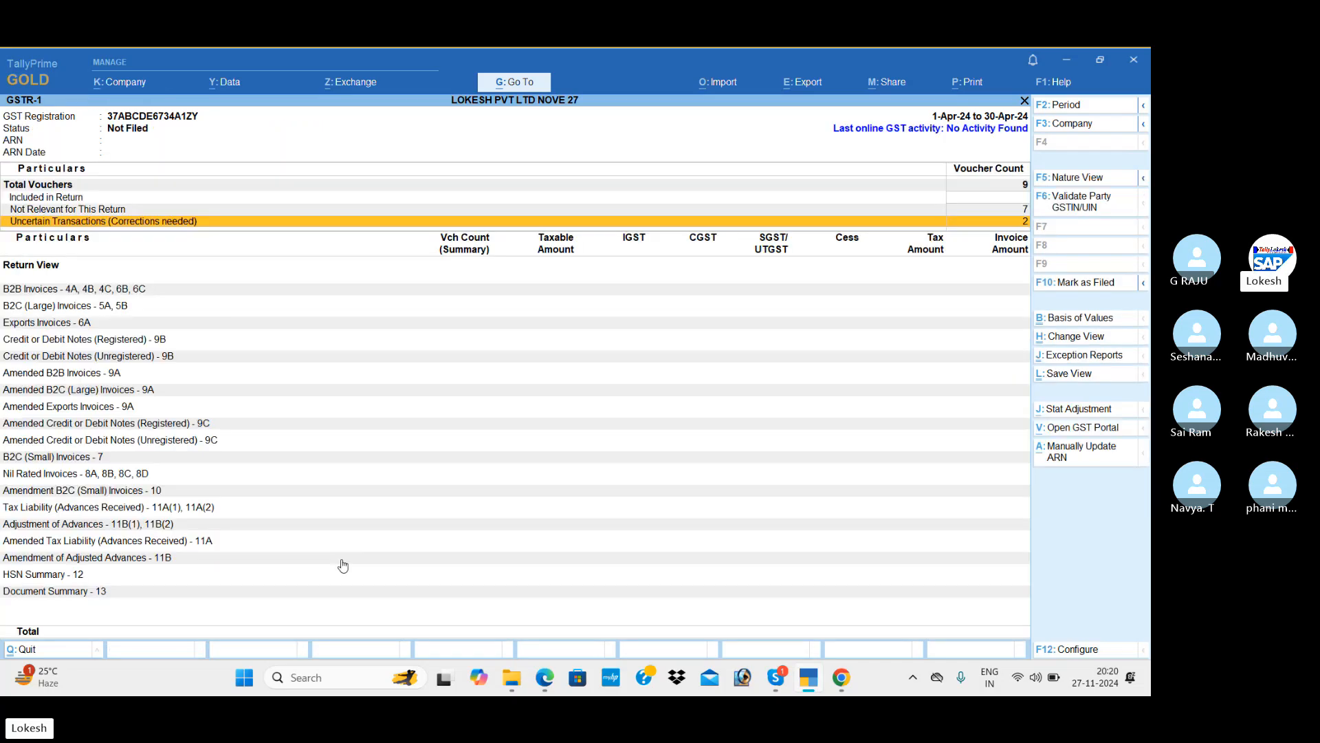
# Look over the B2B and B2C (Large) Invoices rows of the GSTR-1 summary.
pyautogui.press('Down')
pyautogui.press('Down')
pyautogui.press('Up')
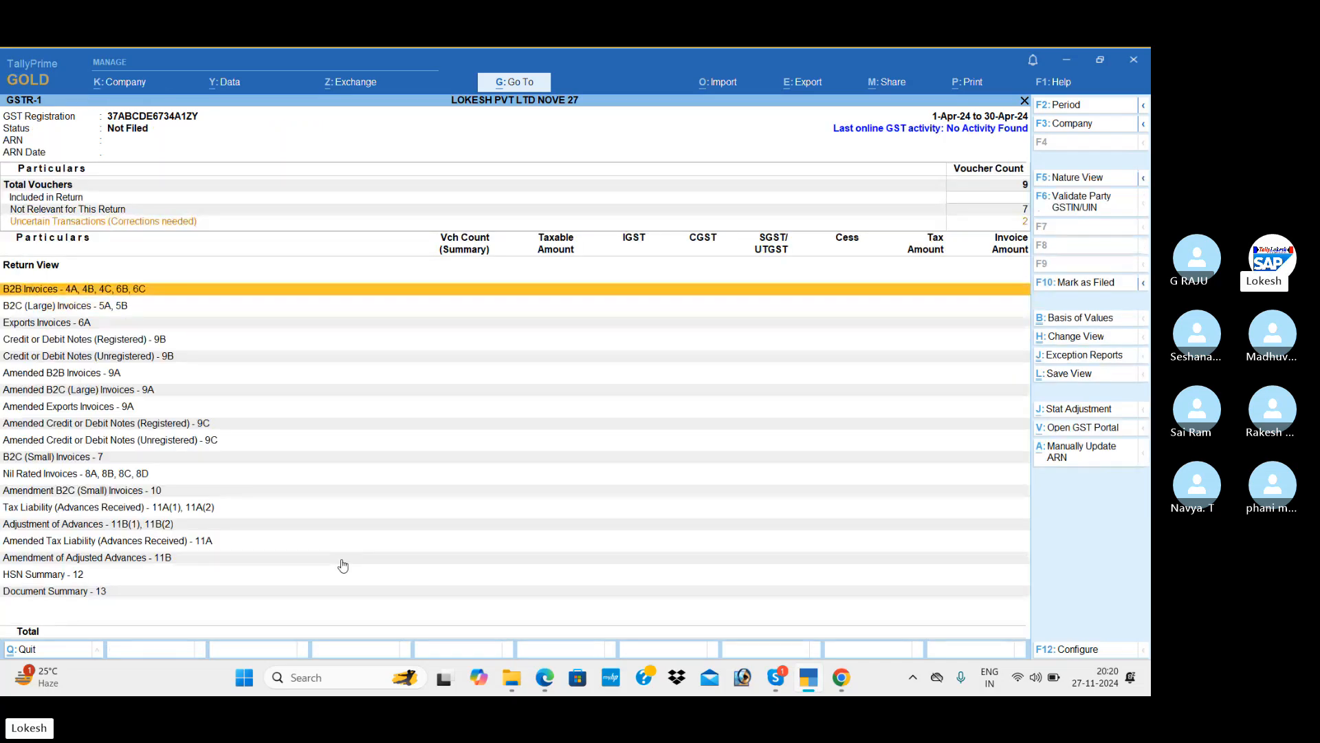
pyautogui.press('Down')
pyautogui.press('Up')
pyautogui.press('Down')
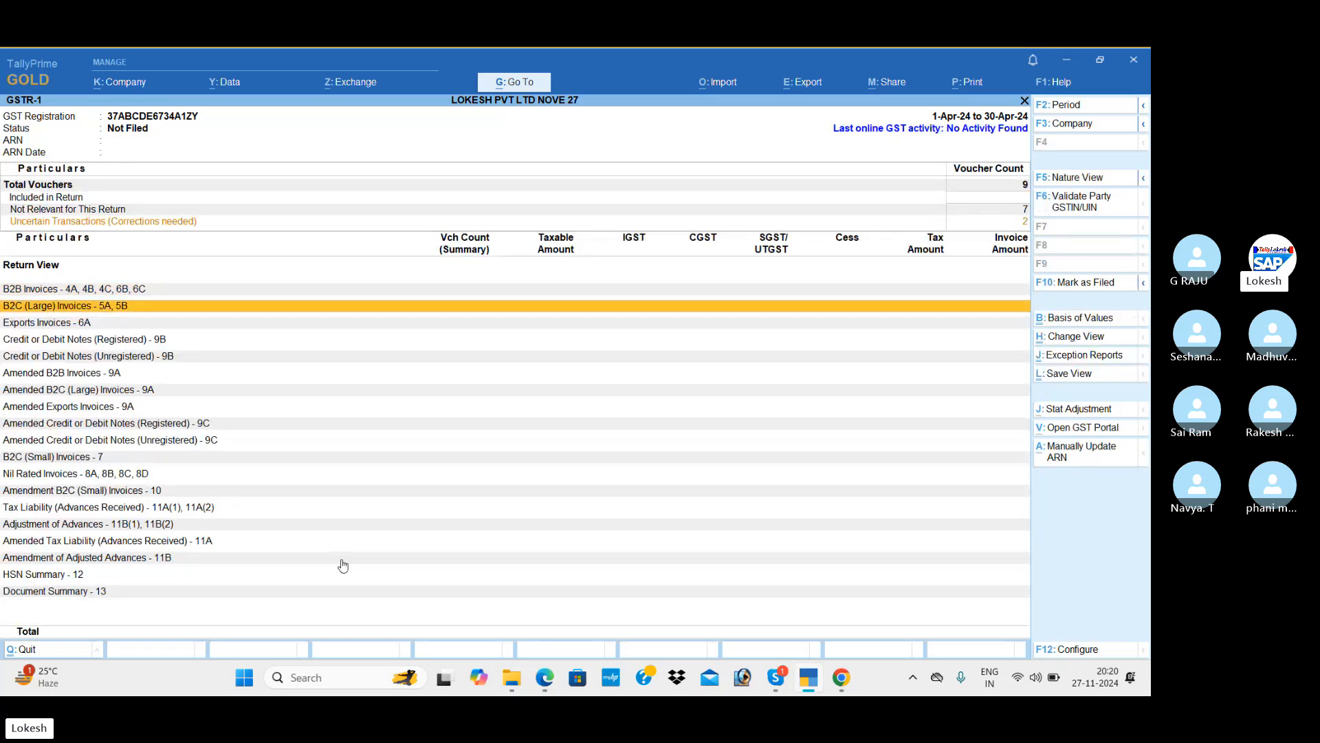
# Review the GSTR-3B return, then back out to the Gateway of Tally.
pyautogui.press('Escape')
pyautogui.press('Down')
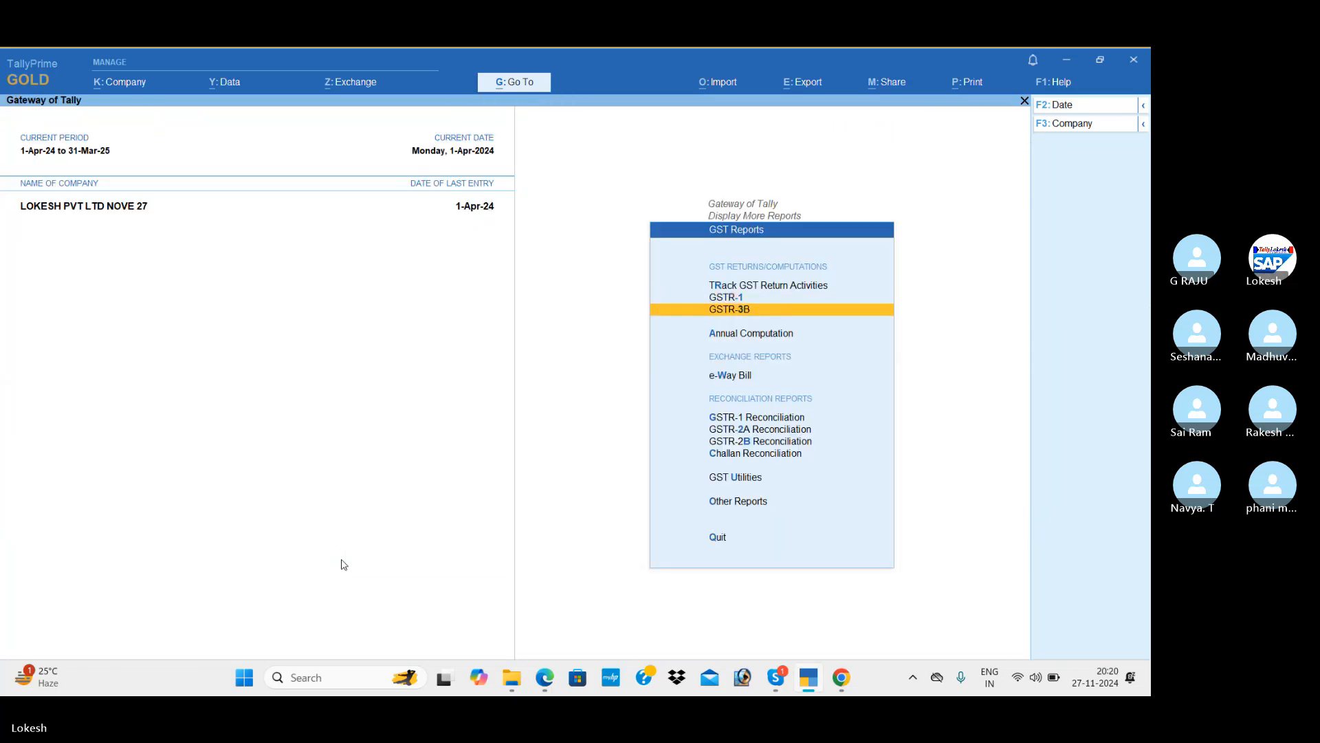
pyautogui.press('Return')
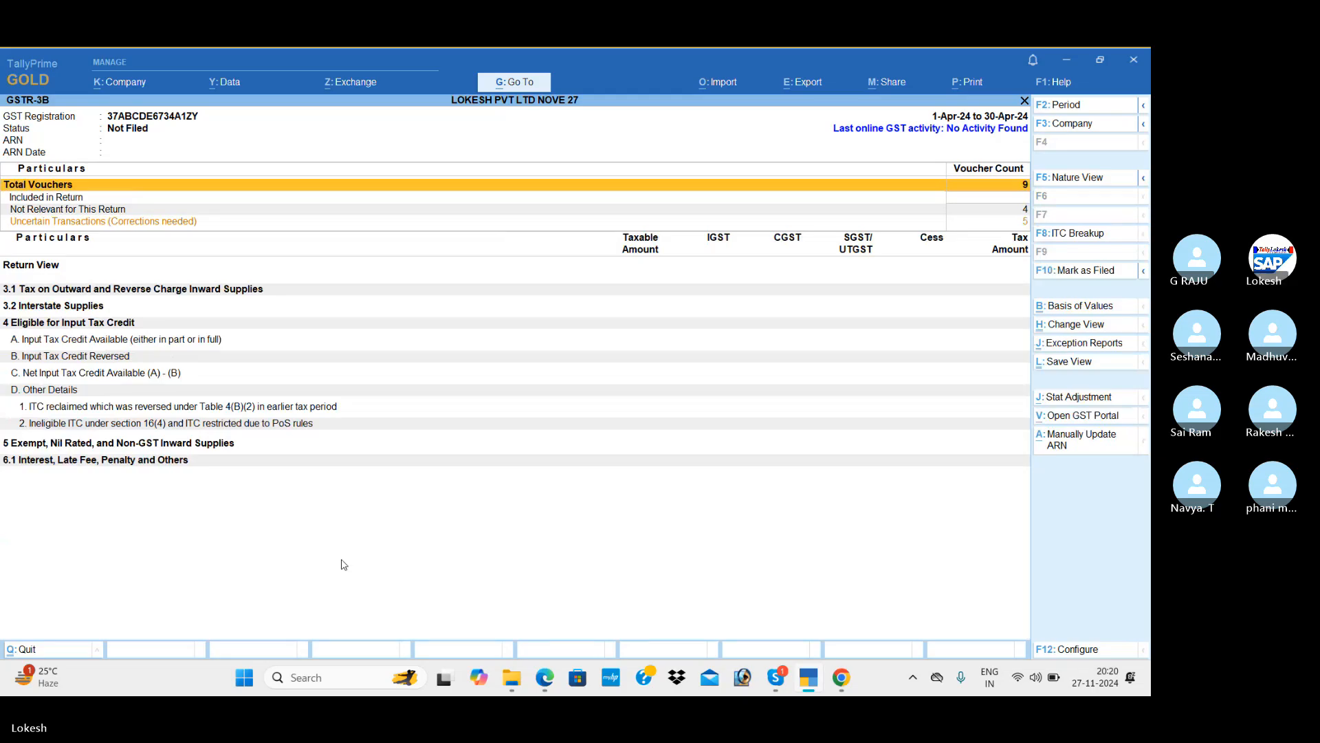
pyautogui.press('Escape')
pyautogui.press('Escape')
pyautogui.press('Escape')
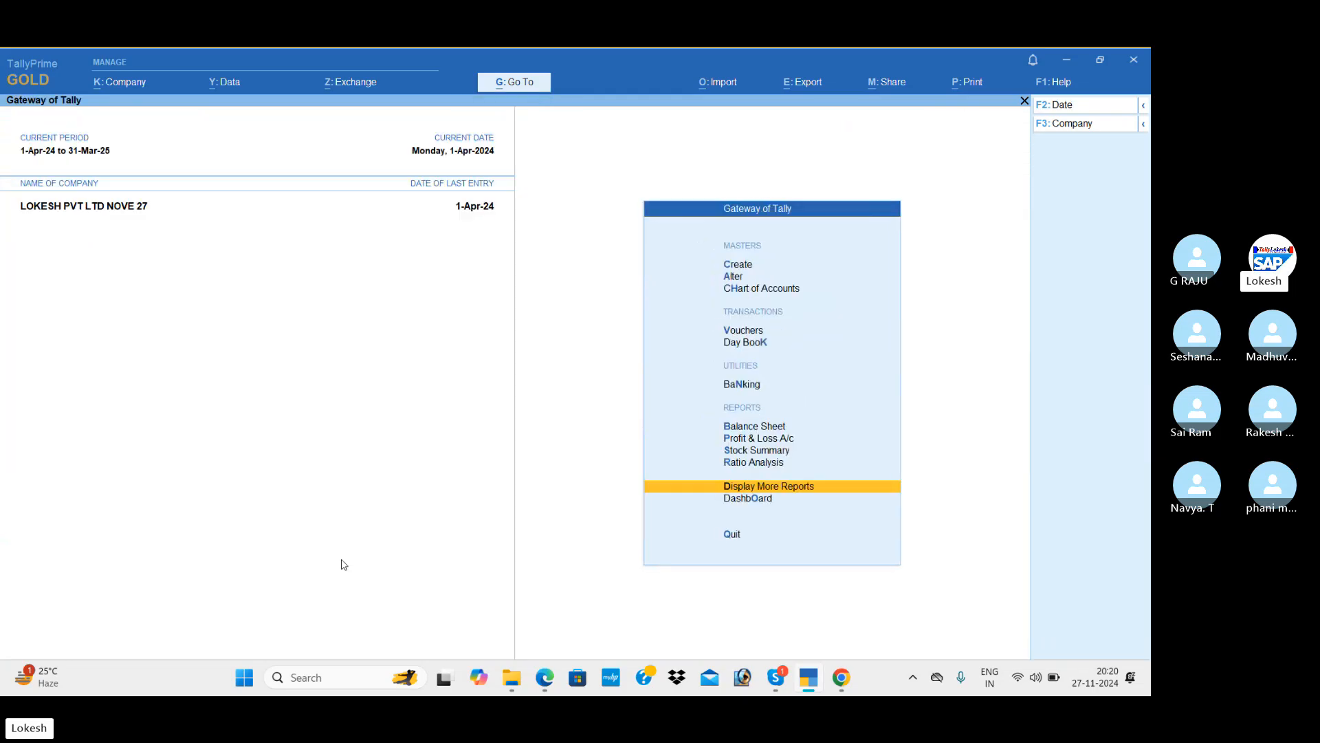
# Load the LOKESH INFOTECH (24-25) company, filtering the company list with 'lok'.
pyautogui.click(1085, 127)
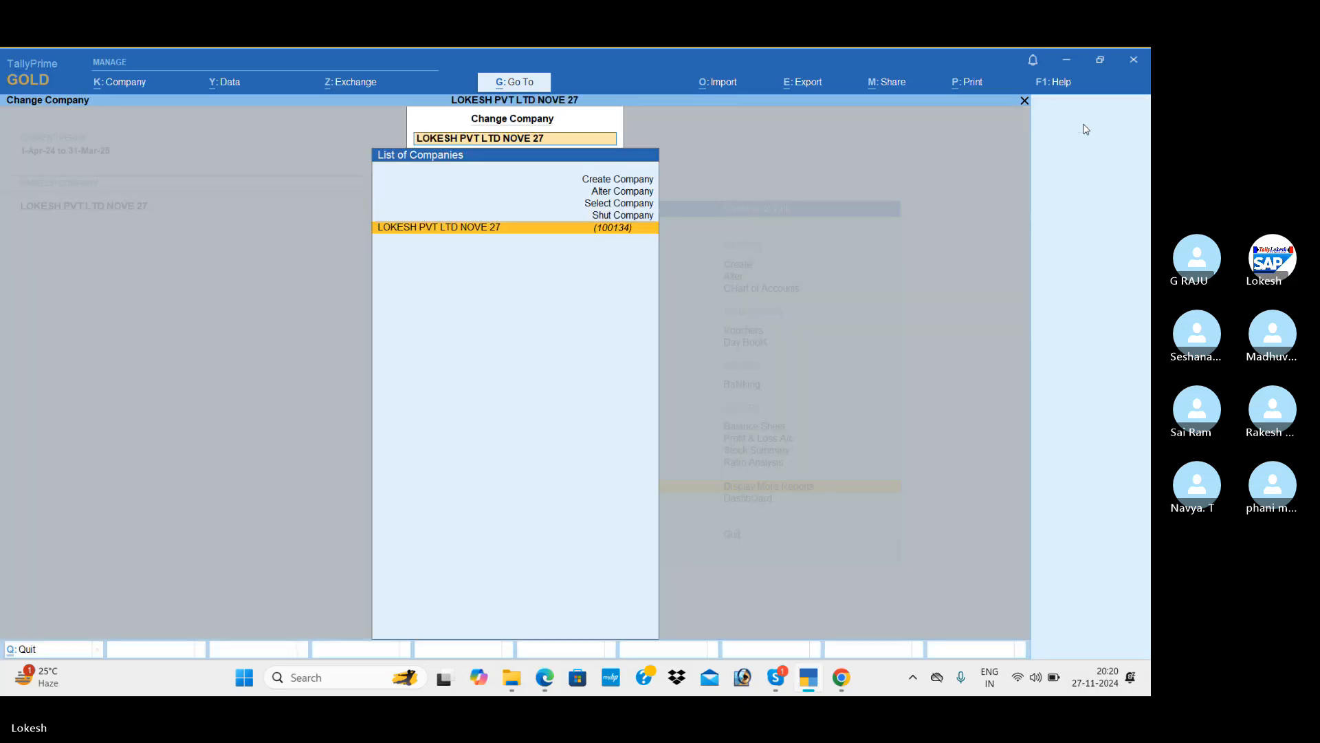
pyautogui.press('Return')
pyautogui.write('lok')
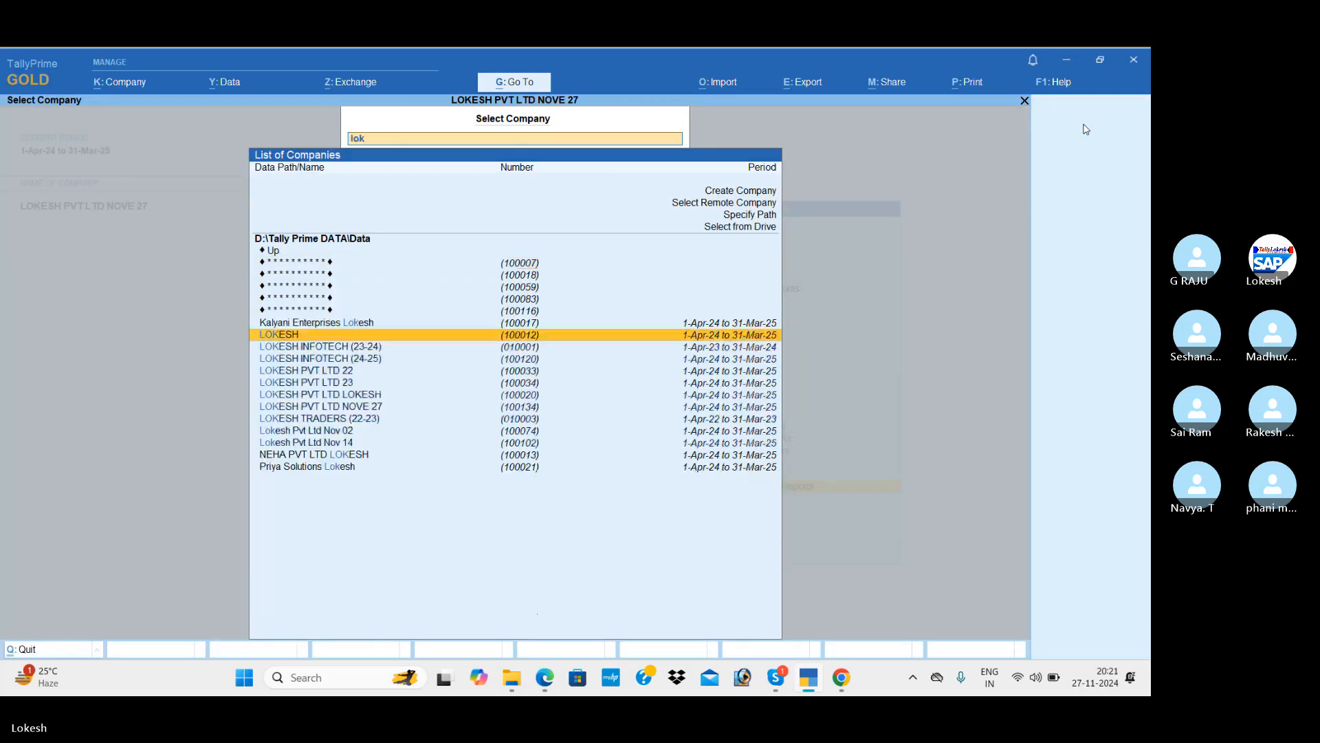
pyautogui.press('Down')
pyautogui.press('Down')
pyautogui.press('Return')
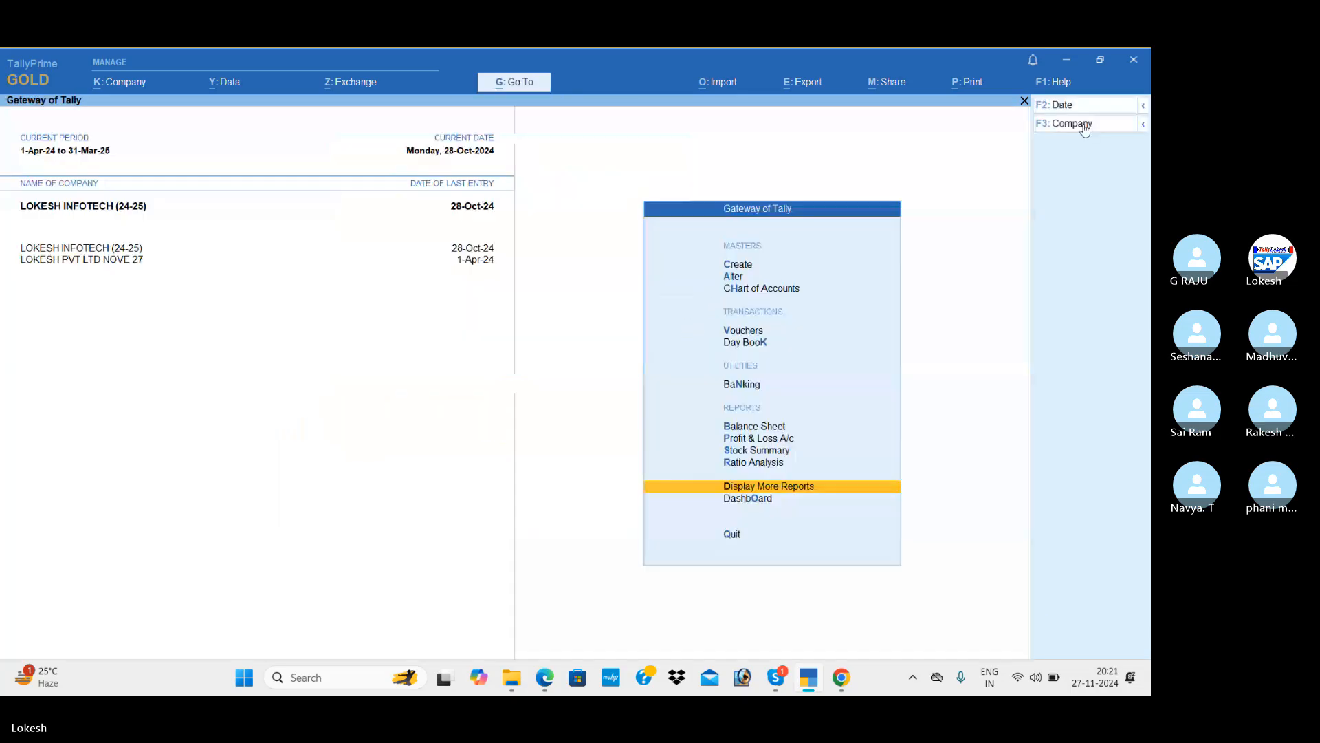
pyautogui.press('Return')
pyautogui.press('Down')
pyautogui.press('Down')
pyautogui.press('Down')
pyautogui.press('Down')
pyautogui.press('Down')
pyautogui.press('Down')
pyautogui.press('Down')
pyautogui.press('Down')
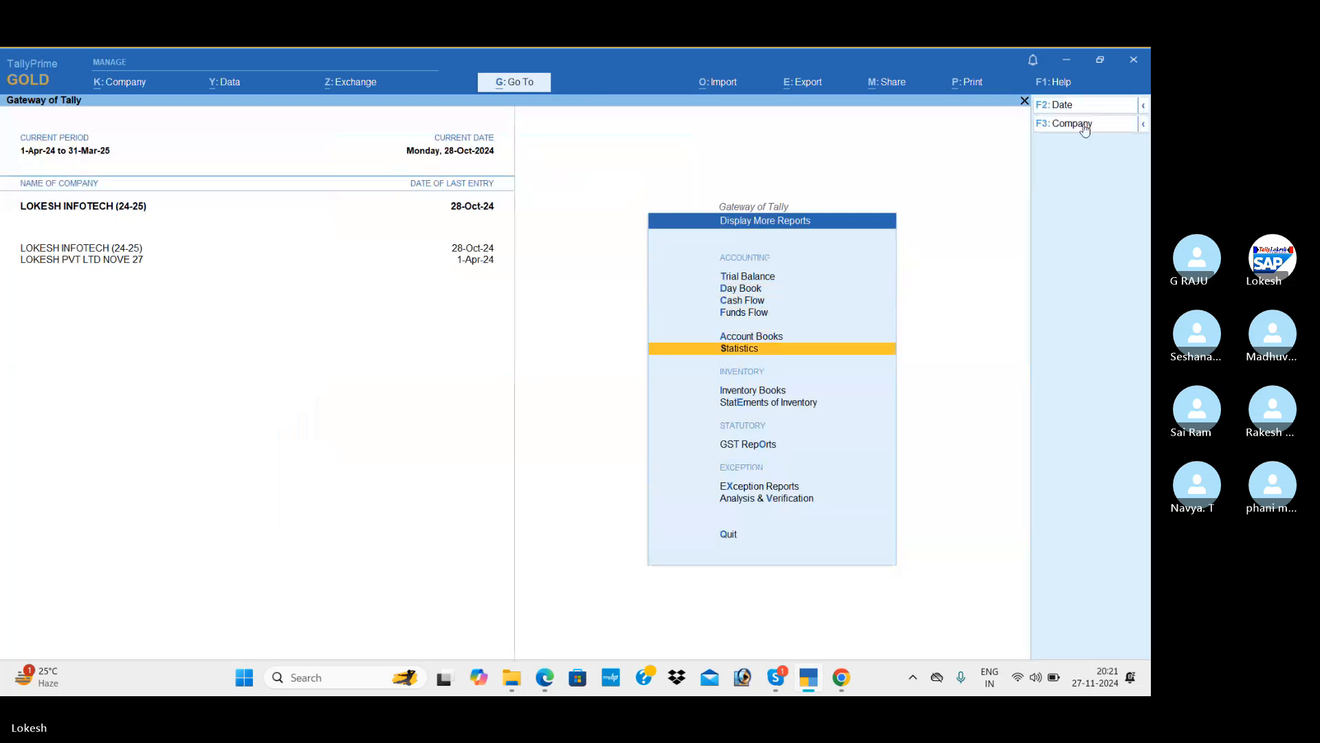
# Open GST Reports and bring up the company's GSTR-1 return.
pyautogui.press('Return')
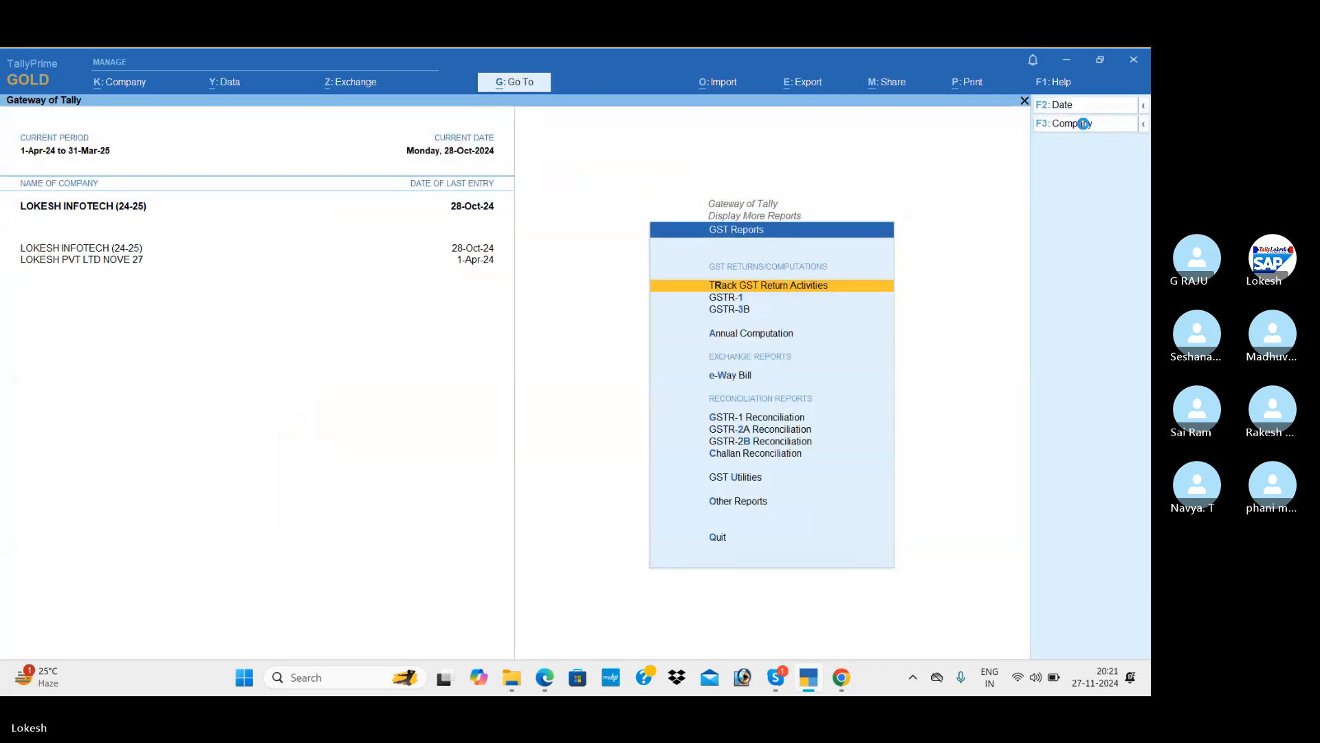
pyautogui.press('Return')
pyautogui.press('Escape')
pyautogui.press('Down')
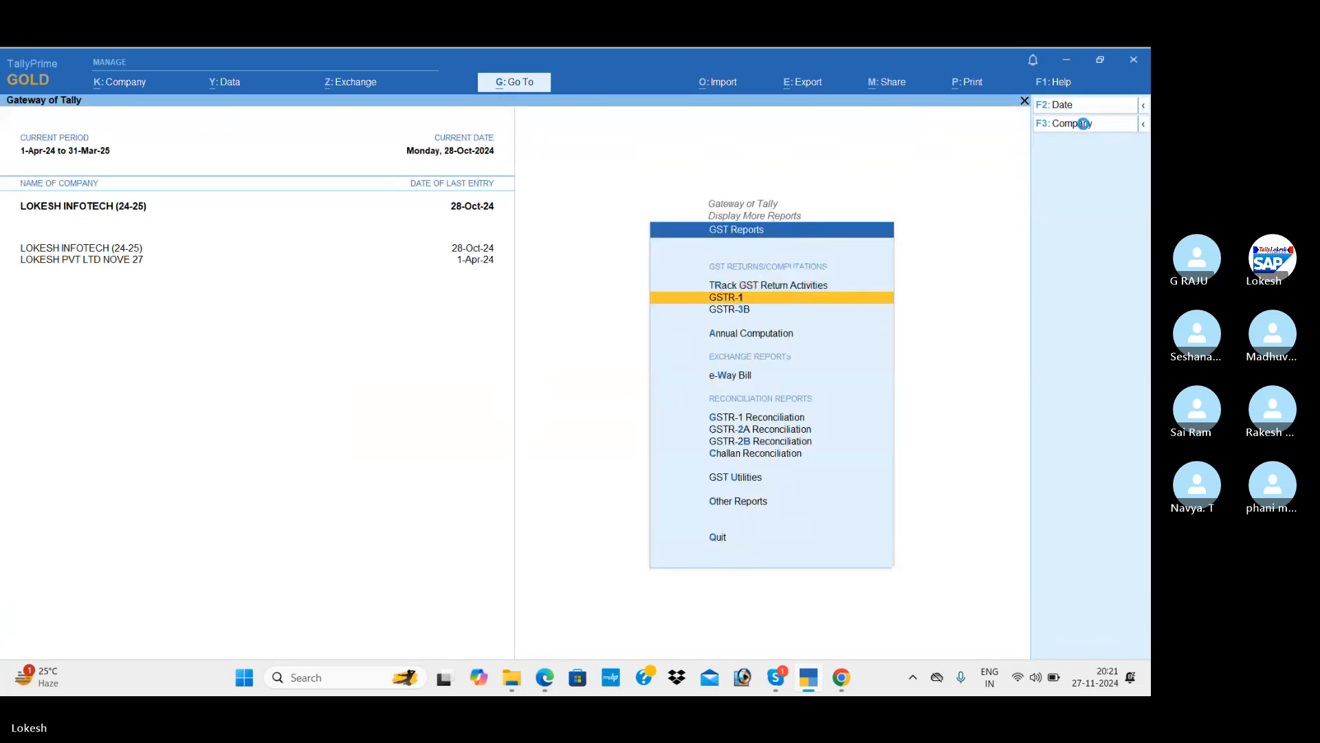
pyautogui.press('Return')
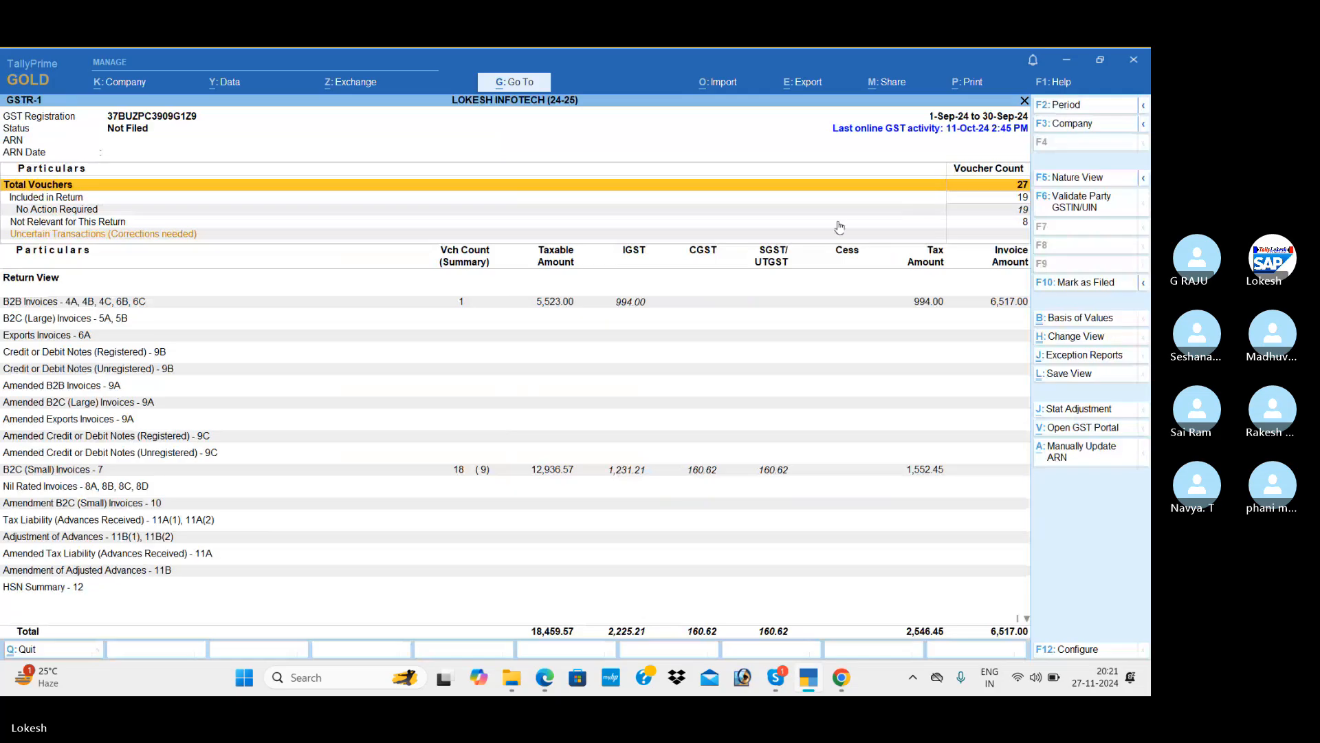
# Set the GSTR-1 period to 1-9-2024 to 30-9-2024 and inspect the B2B and B2C (Small) Invoices rows.
pyautogui.click(1069, 105)
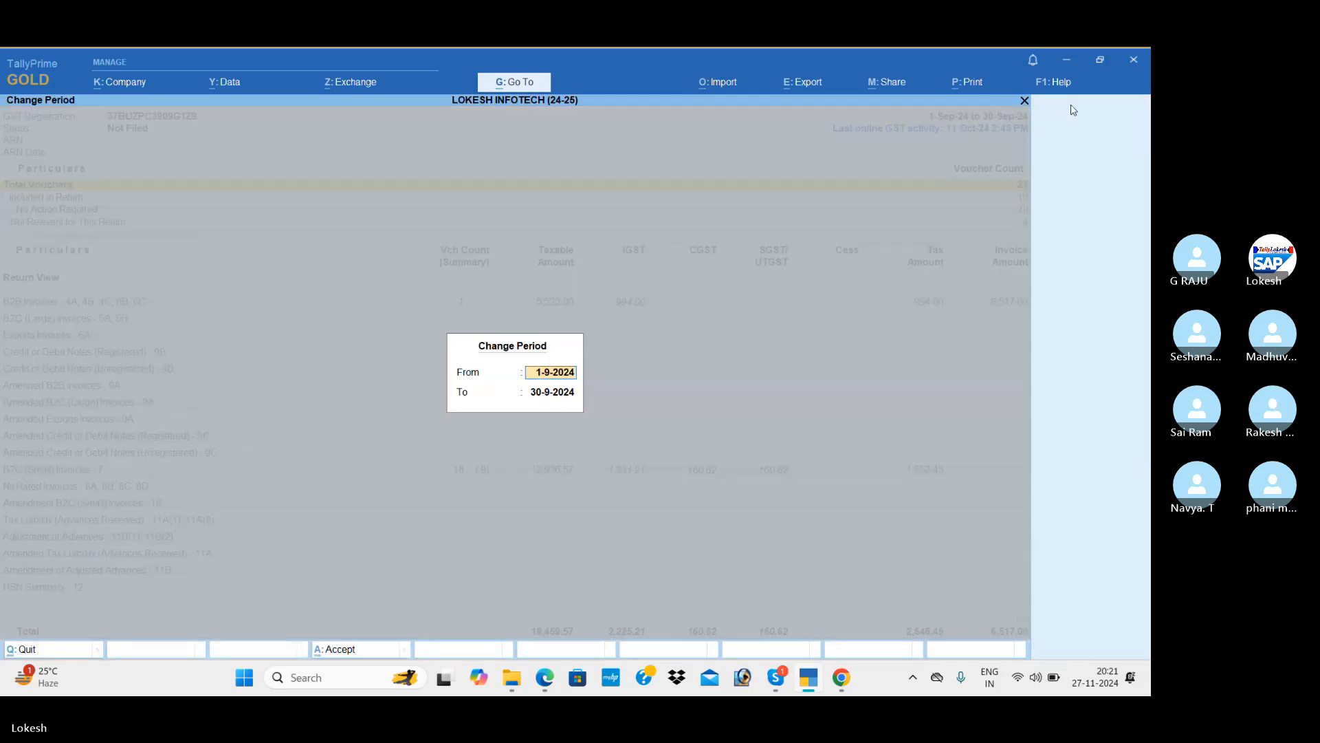
pyautogui.press('Return')
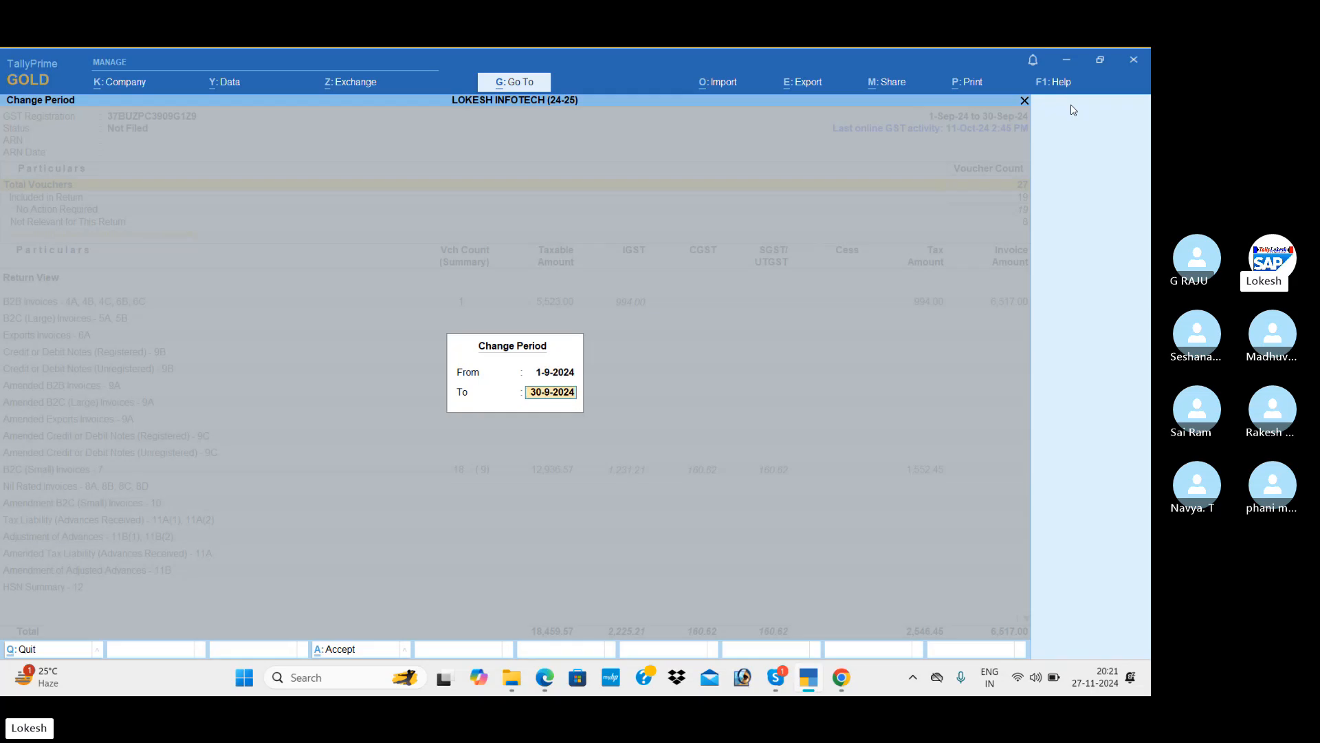
pyautogui.press('Return')
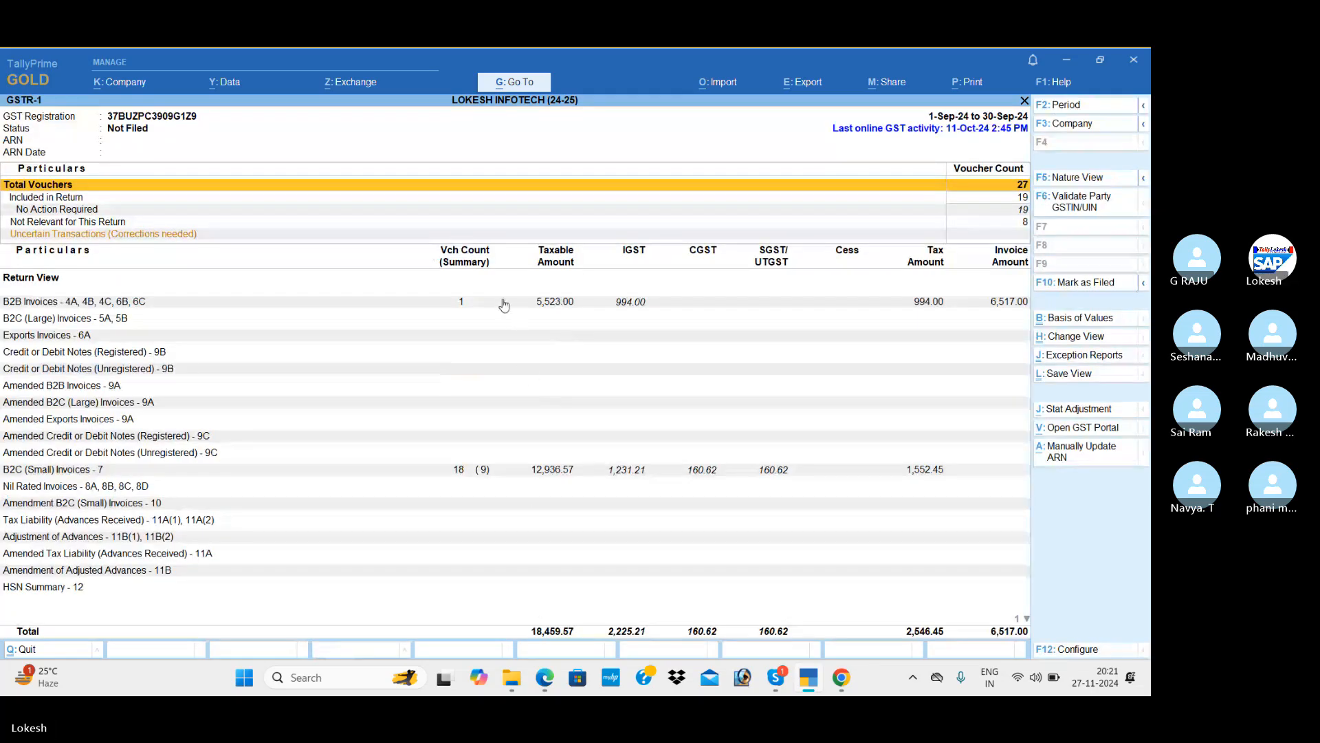
pyautogui.click(486, 307)
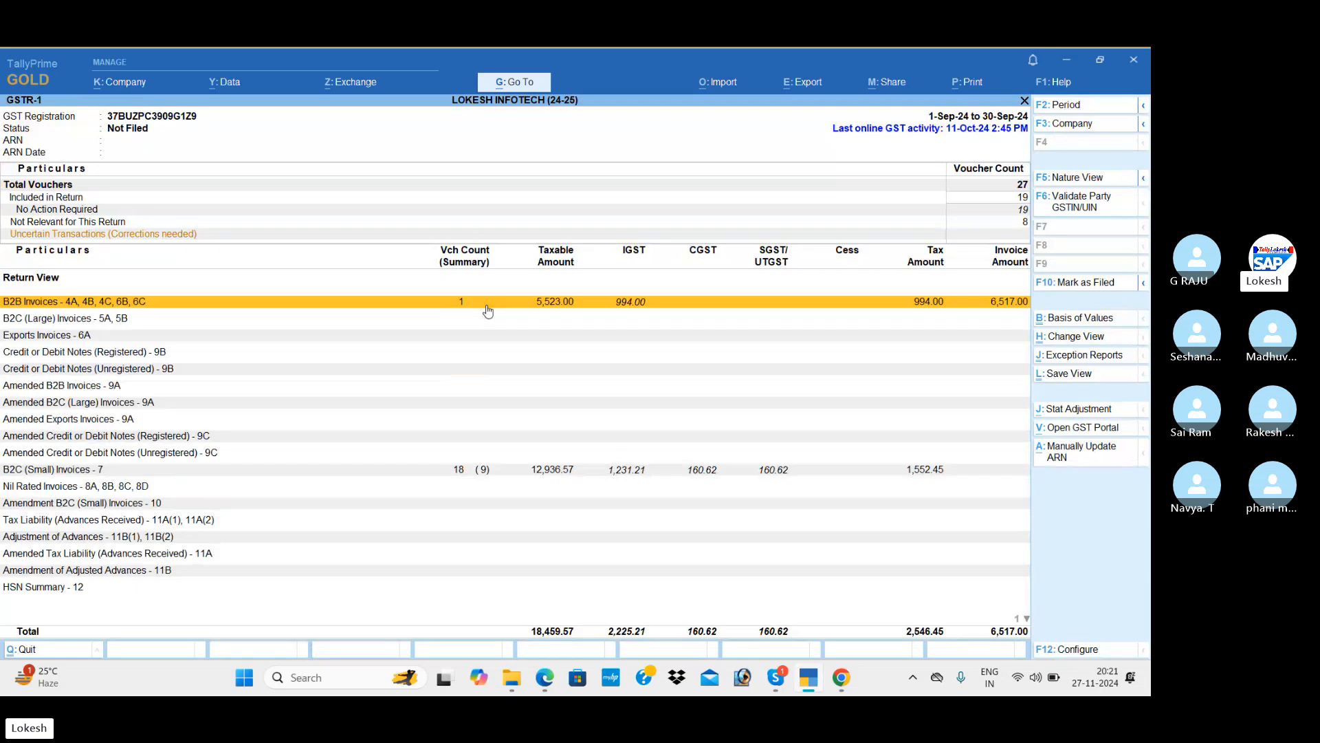
pyautogui.click(493, 472)
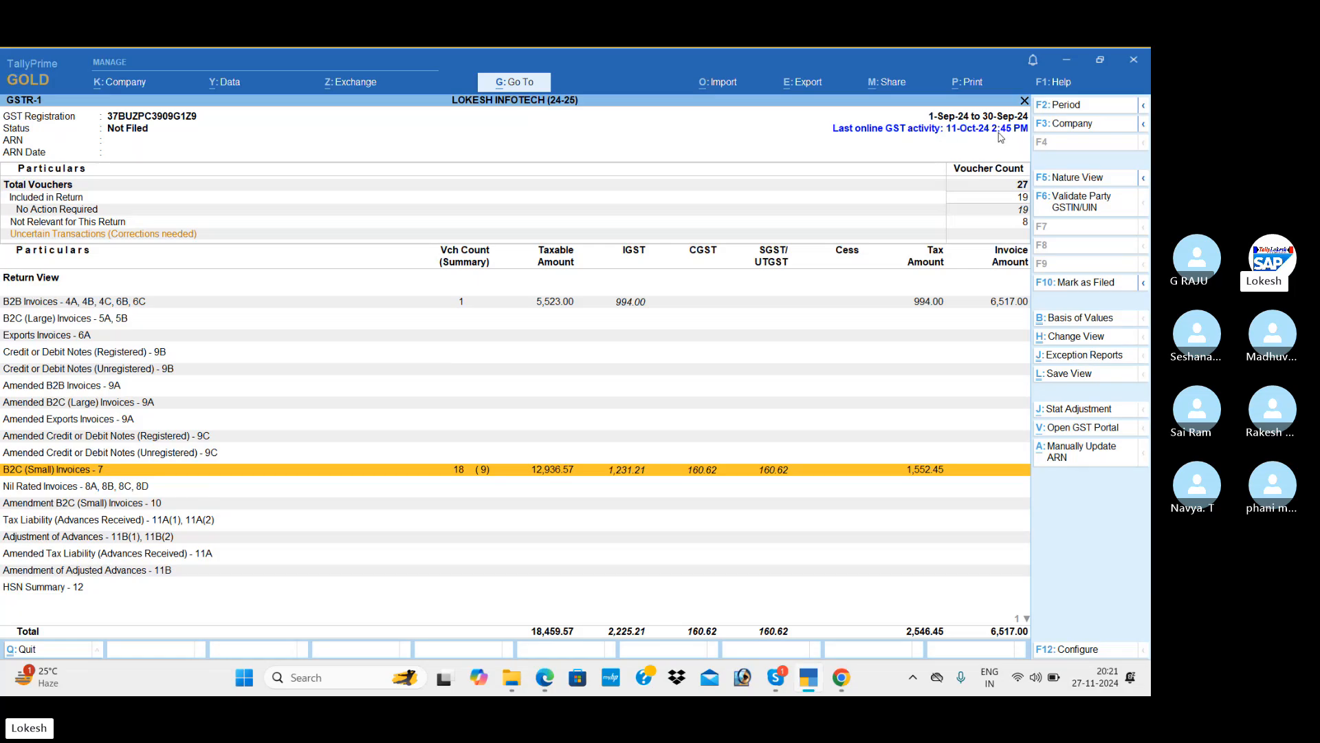
# Pick out the uncertain GSTR-1 transactions, then exit to GST Reports with GSTR-3B highlighted.
pyautogui.click(979, 234)
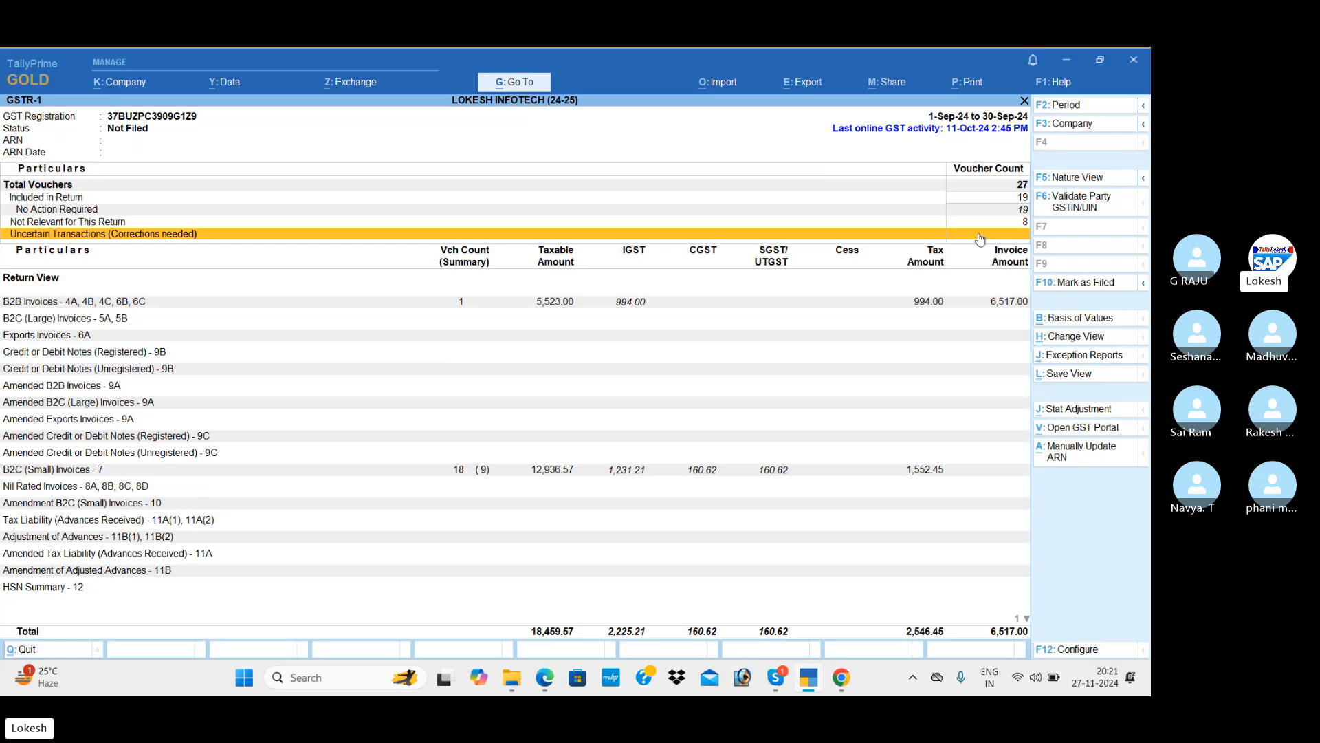
pyautogui.press('Escape')
pyautogui.press('Down')
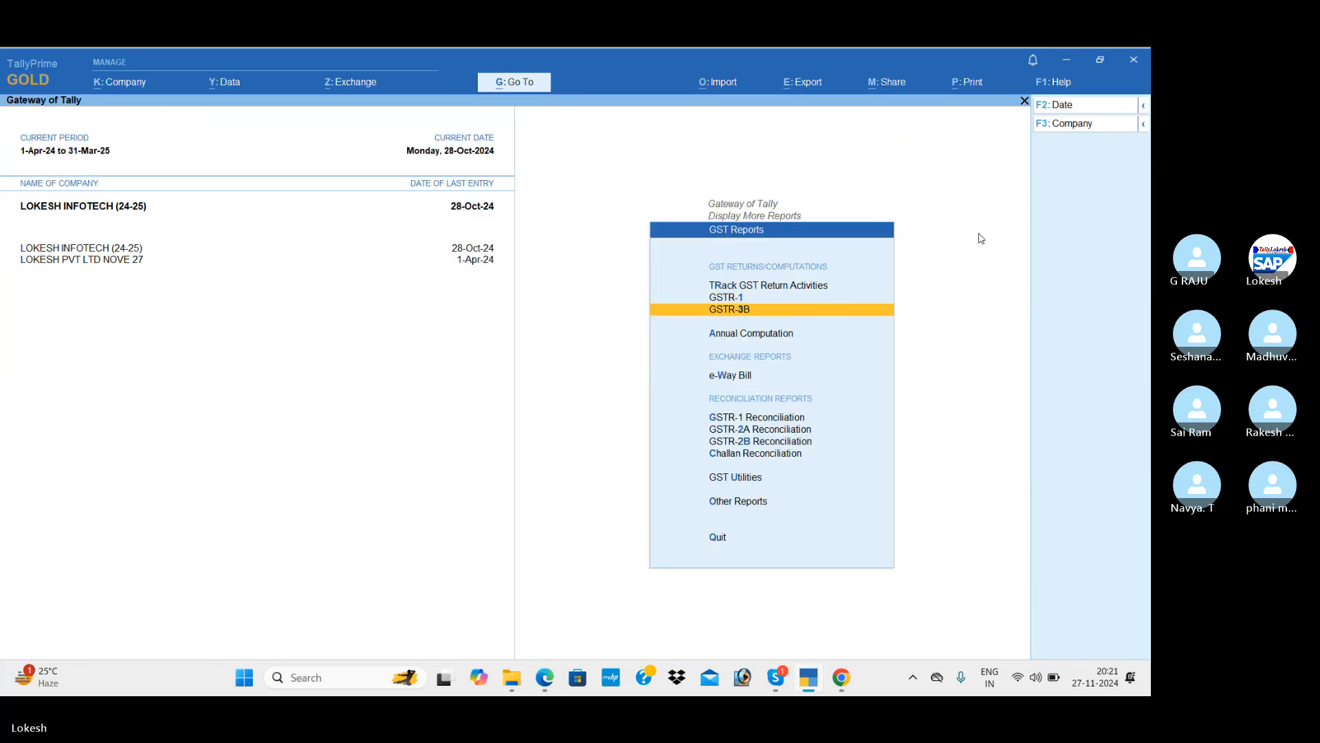
# View GSTR-3B in Nature View with detailed rows, then close it.
pyautogui.press('Return')
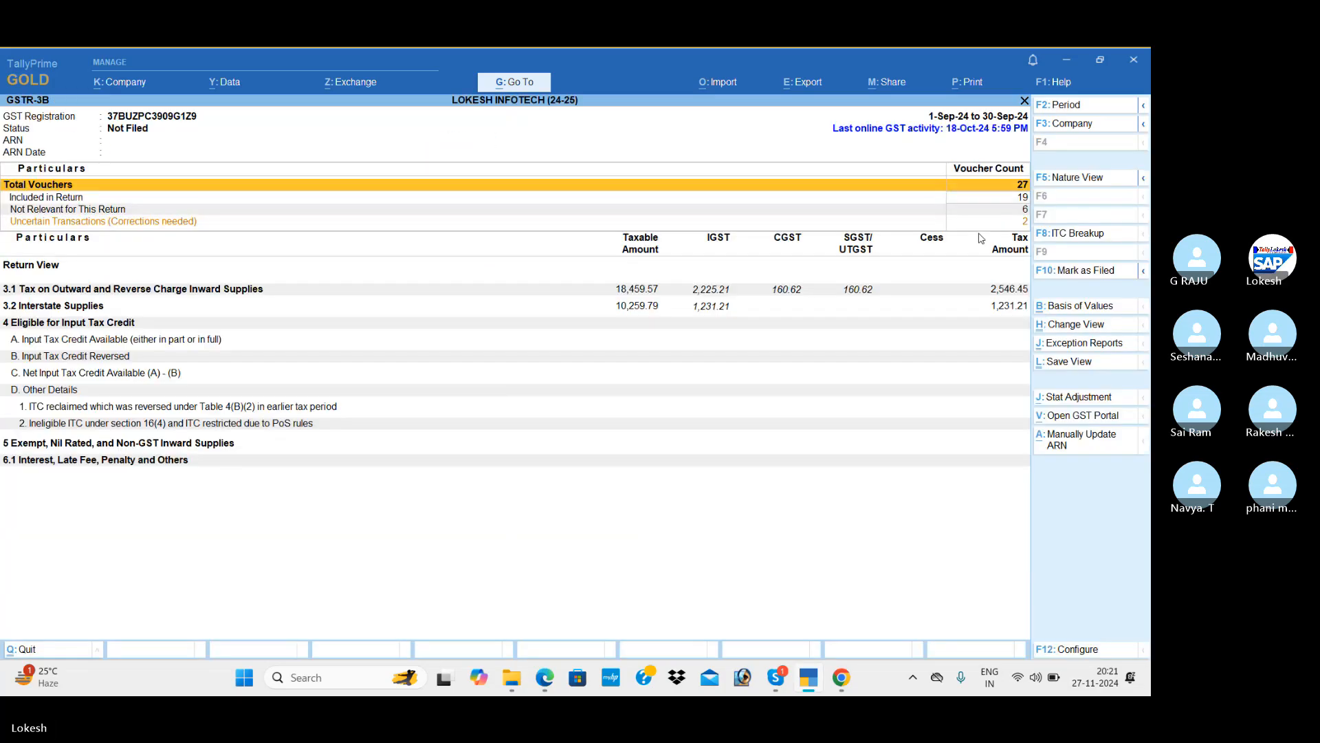
pyautogui.click(1082, 188)
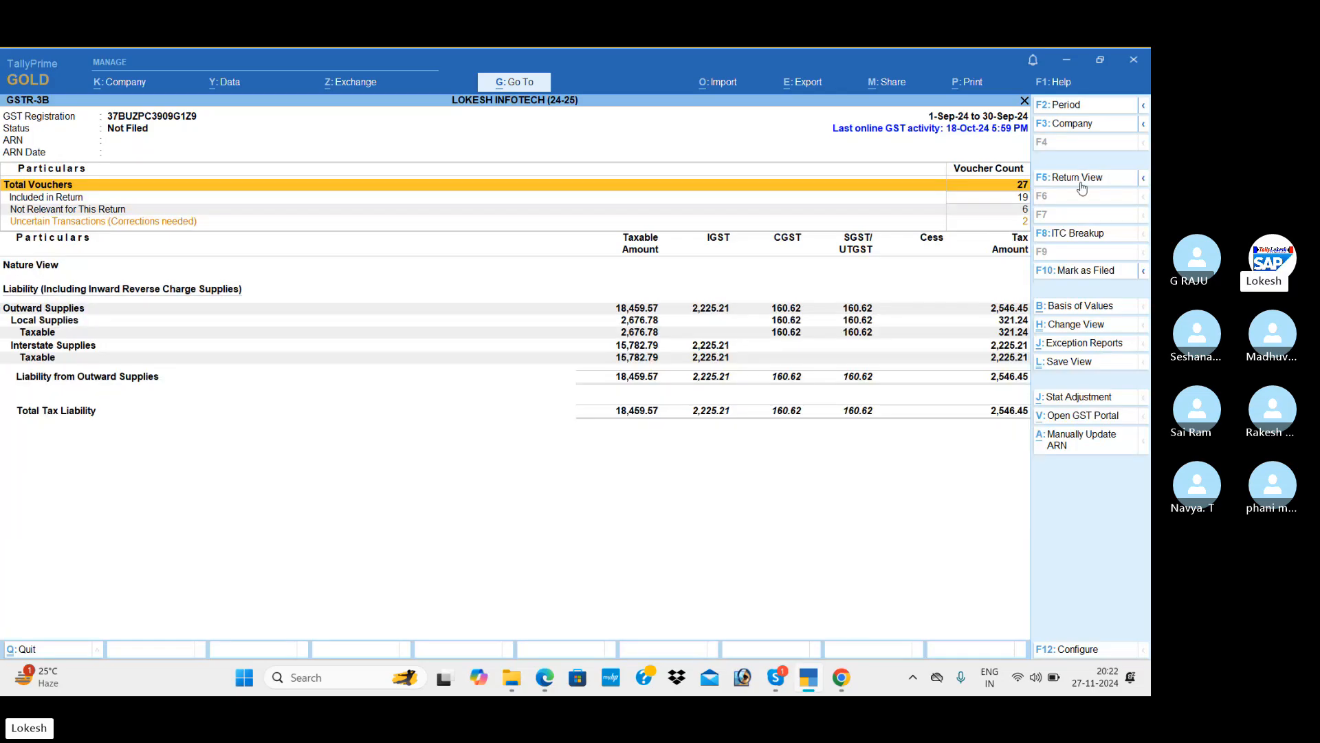
pyautogui.hotkey('alt', 'F5')
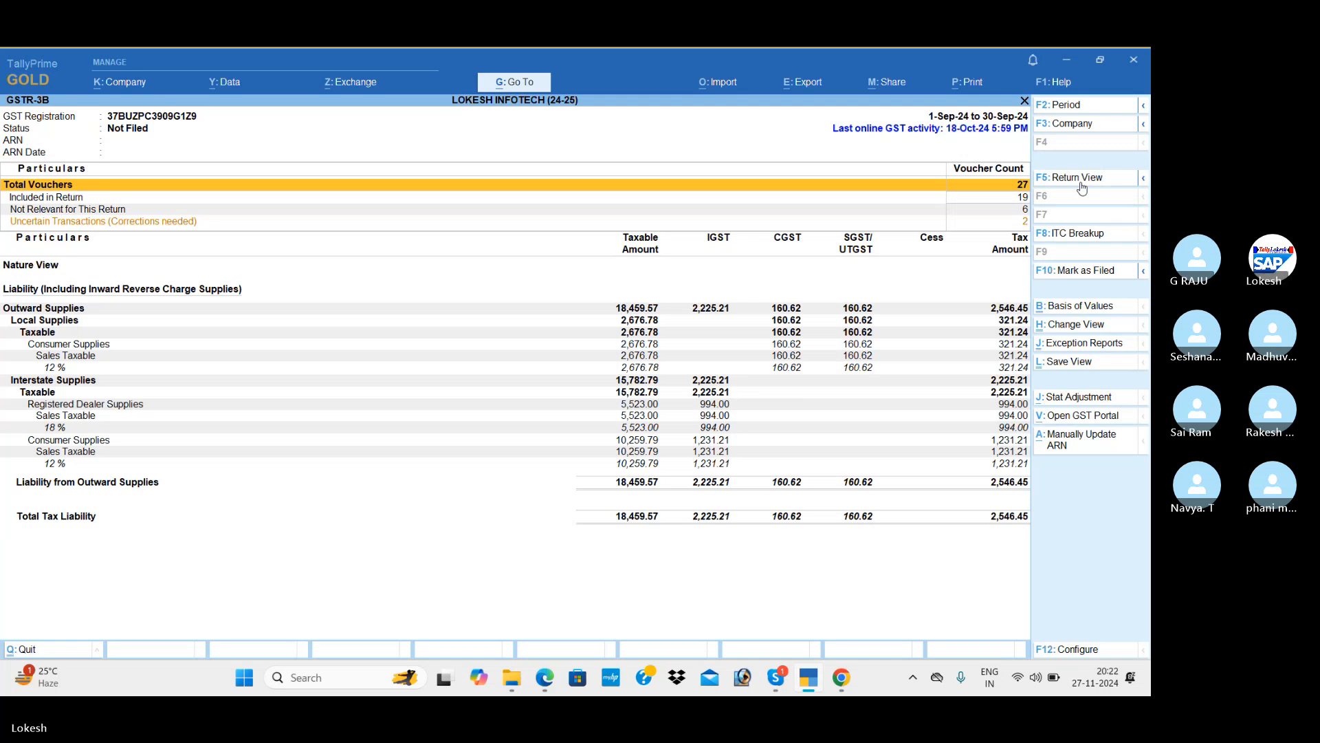
pyautogui.press('Escape')
# Expand GSTR-1 into detailed rows, restore its Return View, and return to the Gateway.
pyautogui.press('Up')
pyautogui.press('Return')
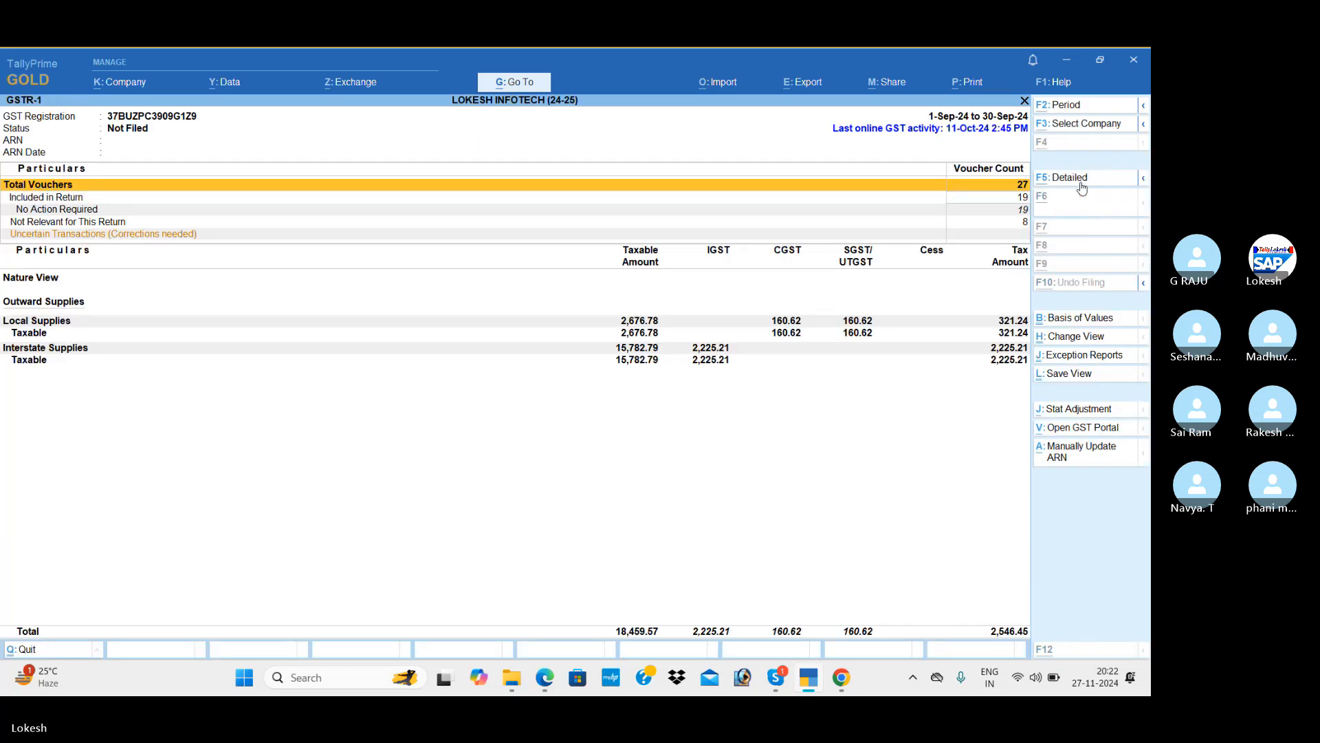
pyautogui.hotkey('alt', 'F5')
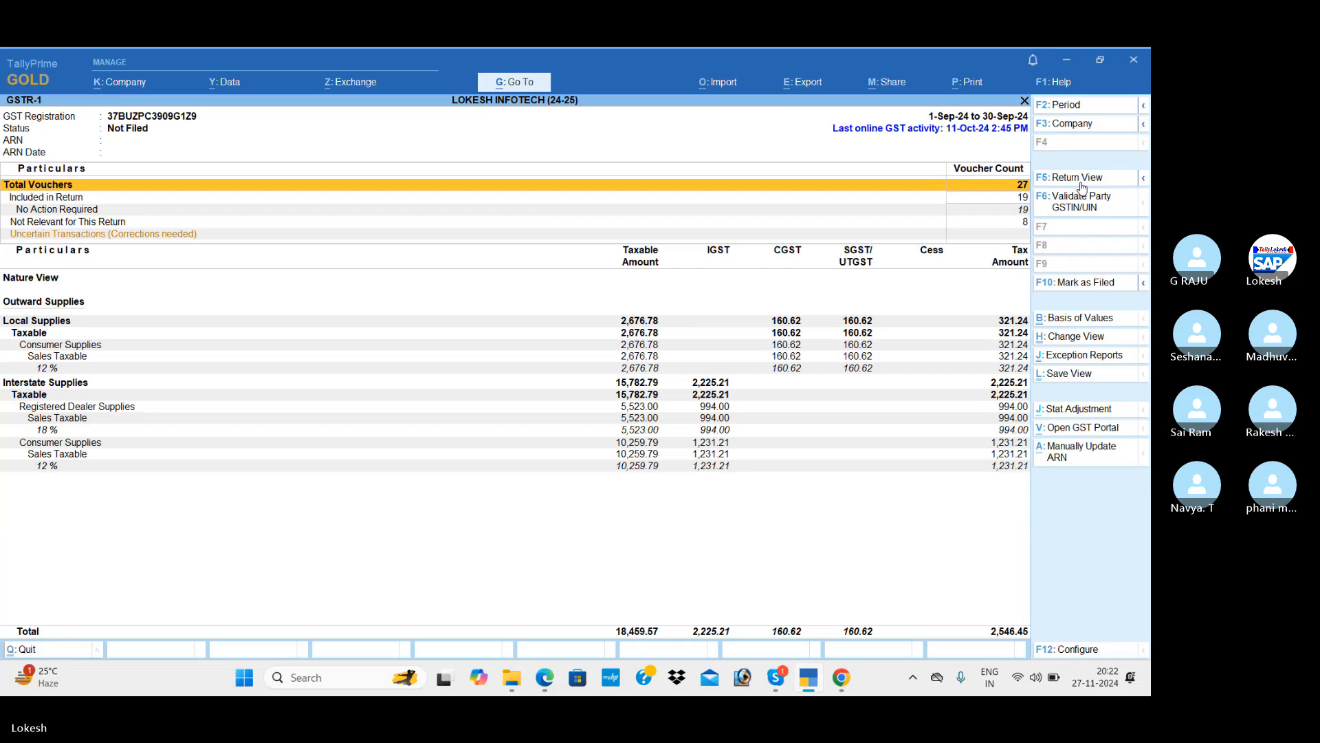
pyautogui.click(1082, 180)
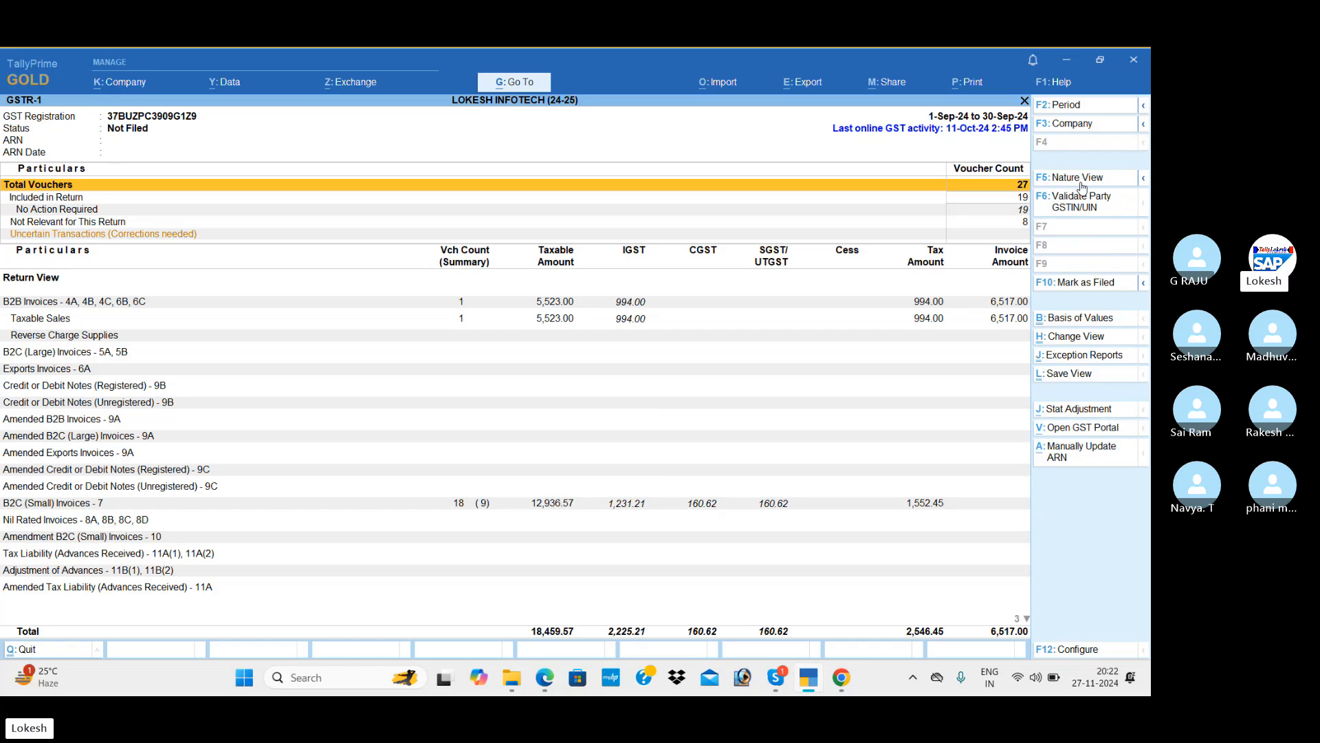
pyautogui.press('Escape')
pyautogui.press('Escape')
pyautogui.press('Escape')
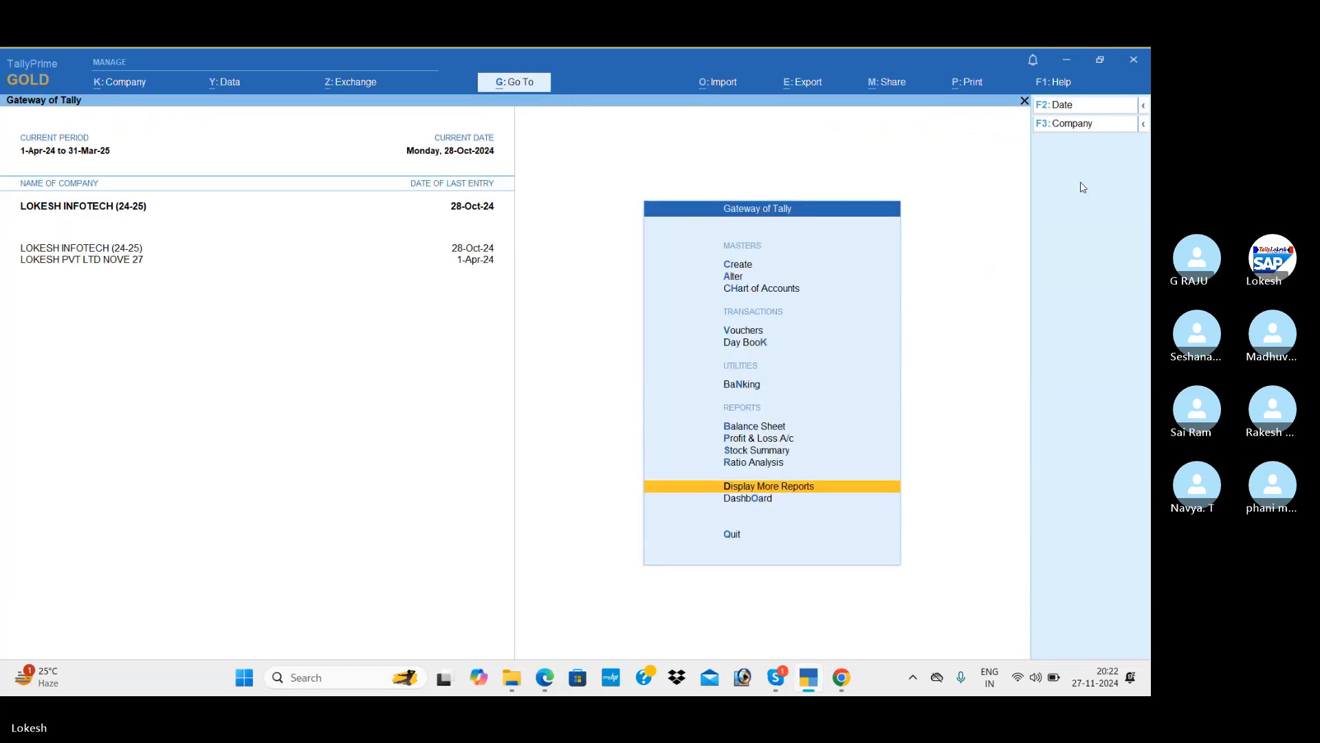
# Shut the LOKESH INFOTECH company through Company > Shut Company.
pyautogui.press('Escape')
pyautogui.press('Escape')
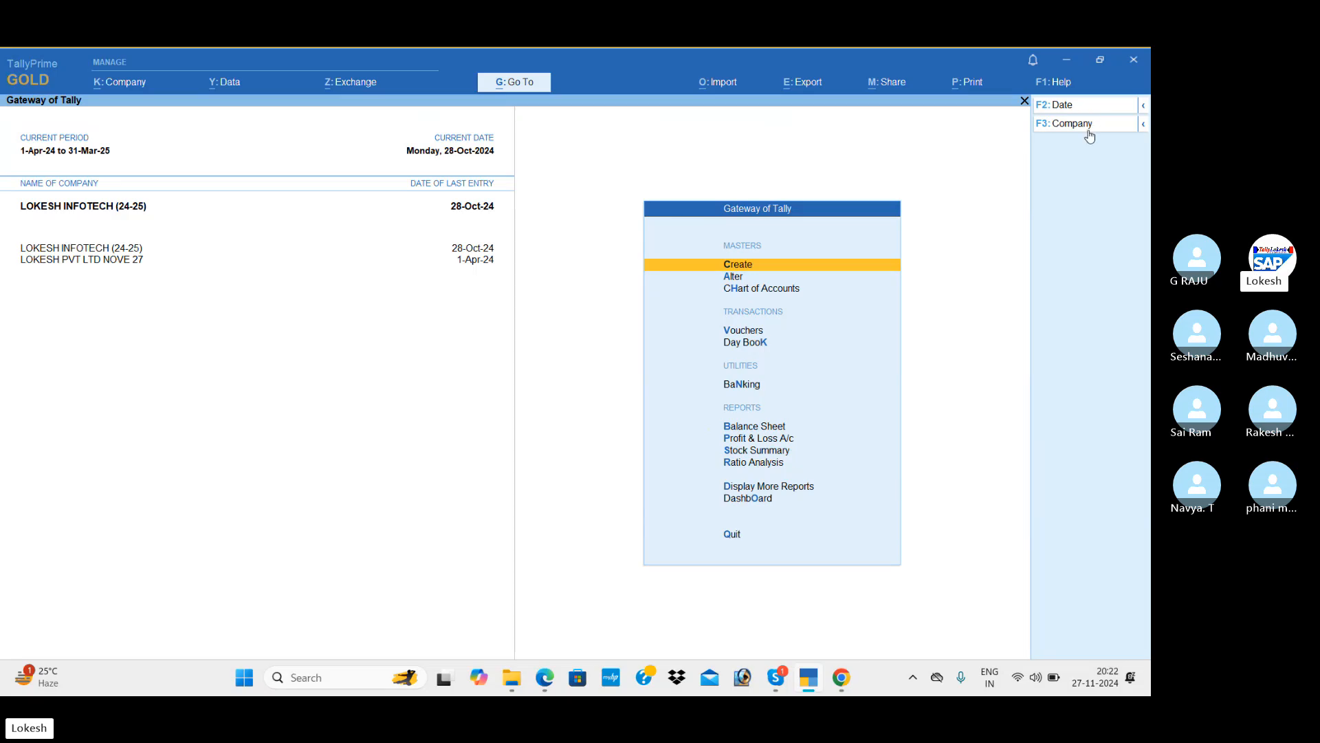
pyautogui.click(1072, 124)
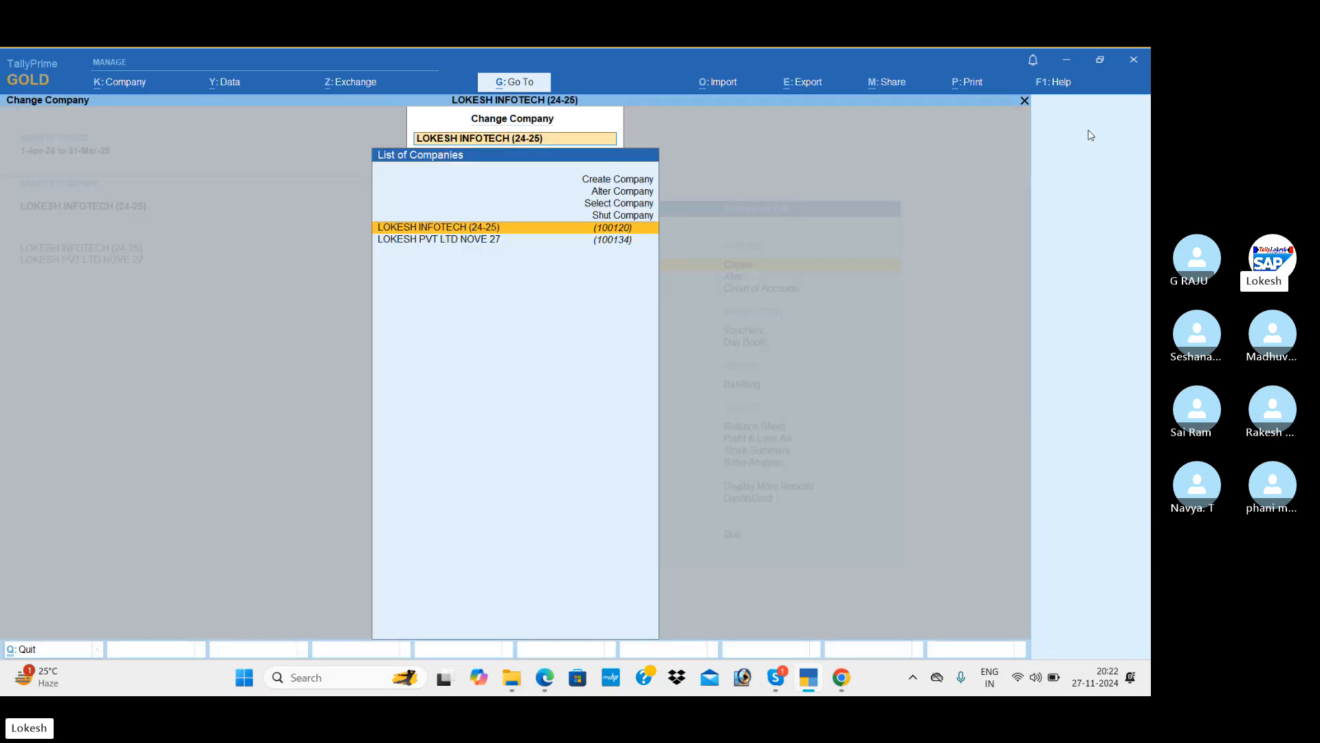
pyautogui.press('Up')
pyautogui.press('Return')
pyautogui.press('Return')
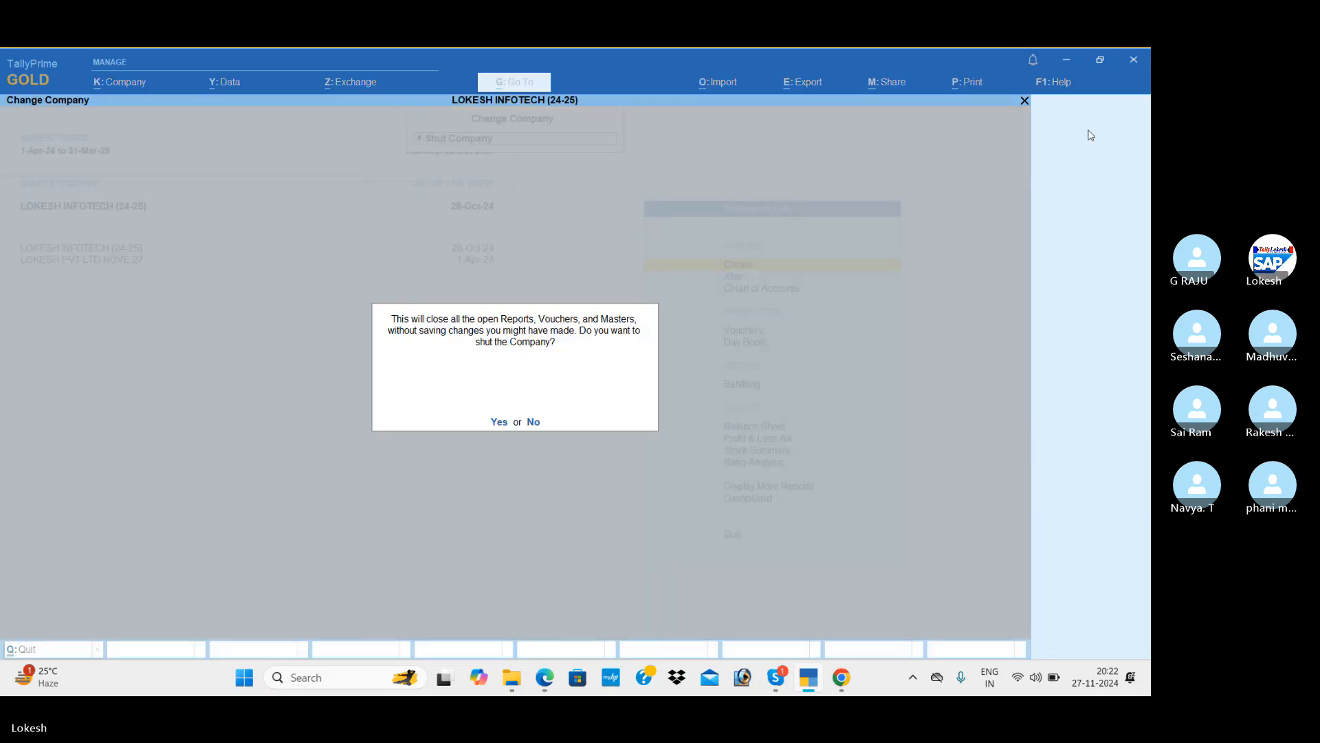
pyautogui.press('y')
# Start a new Purchase voucher from the Vouchers screen.
pyautogui.press('Down')
pyautogui.press('Down')
pyautogui.press('Down')
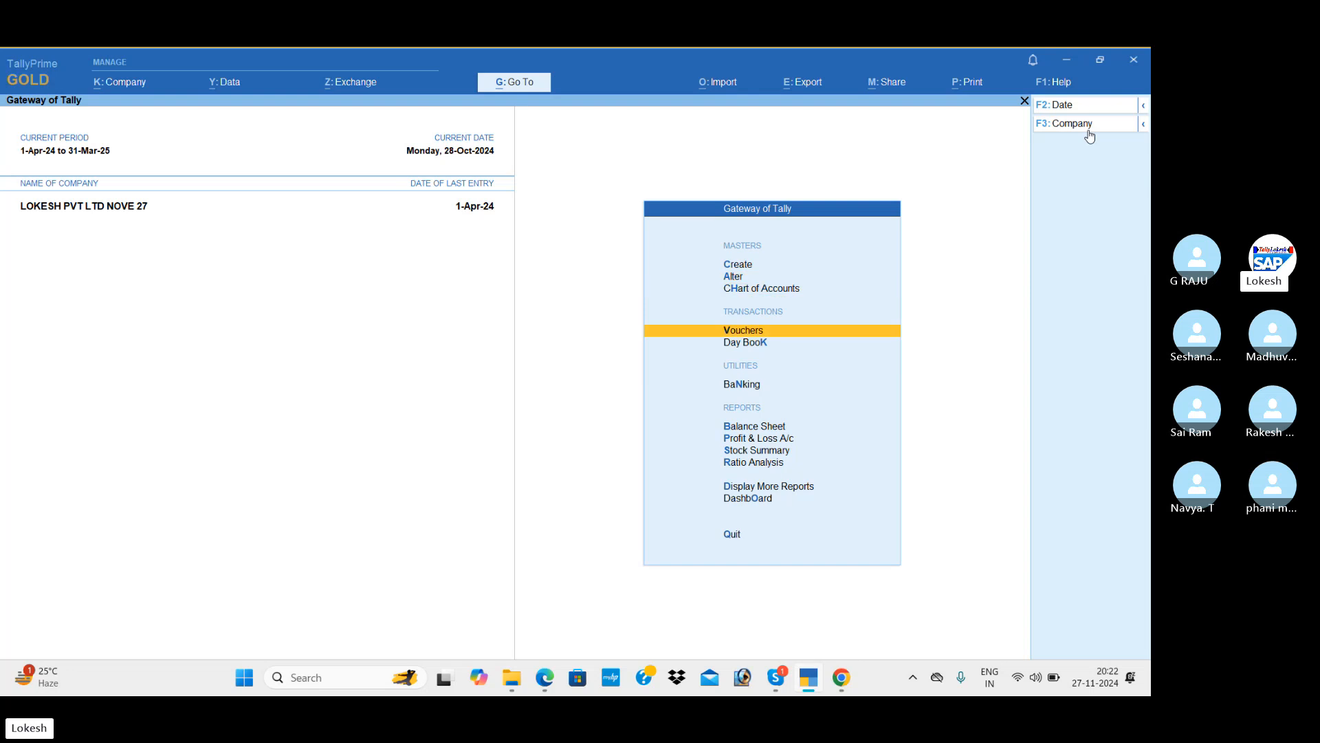
pyautogui.press('Return')
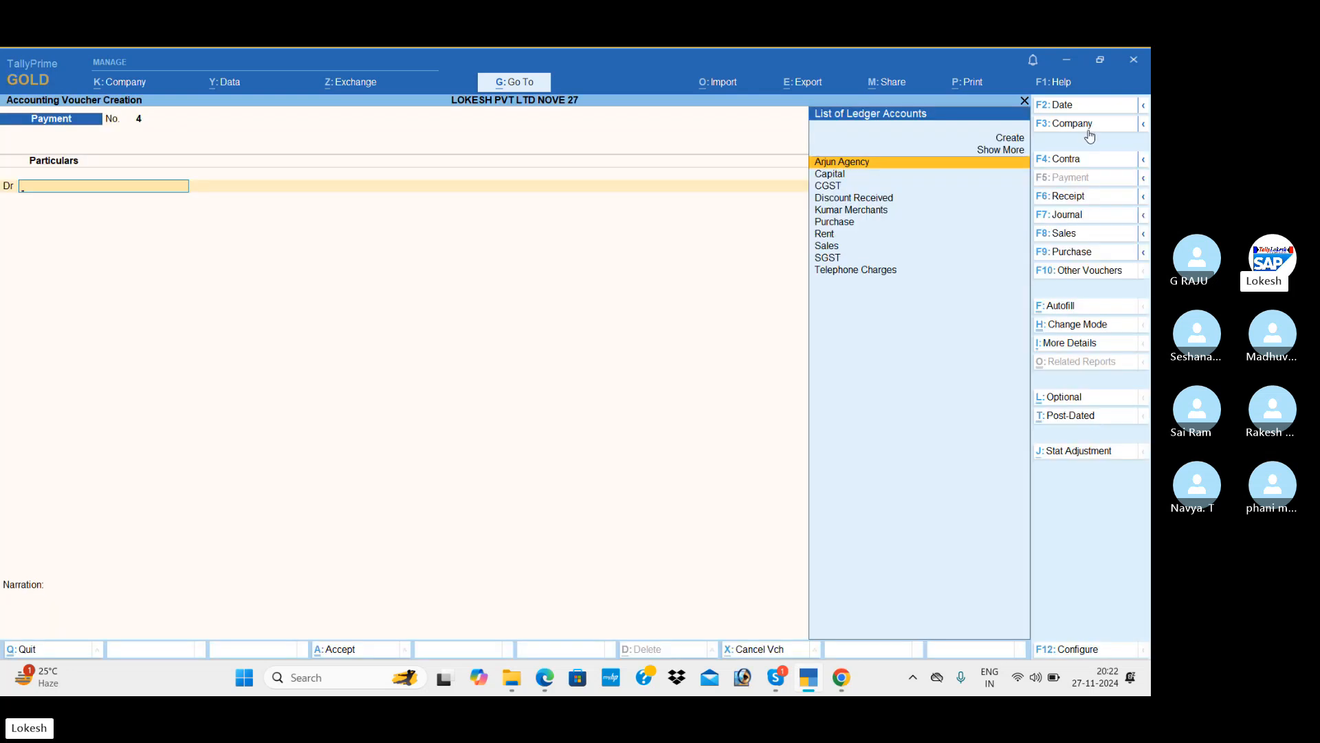
pyautogui.click(1088, 252)
# Scroll the exercise PDF to Problem-2 on page 62, then go back to TallyPrime.
pyautogui.hotkey('alt', 'Tab')
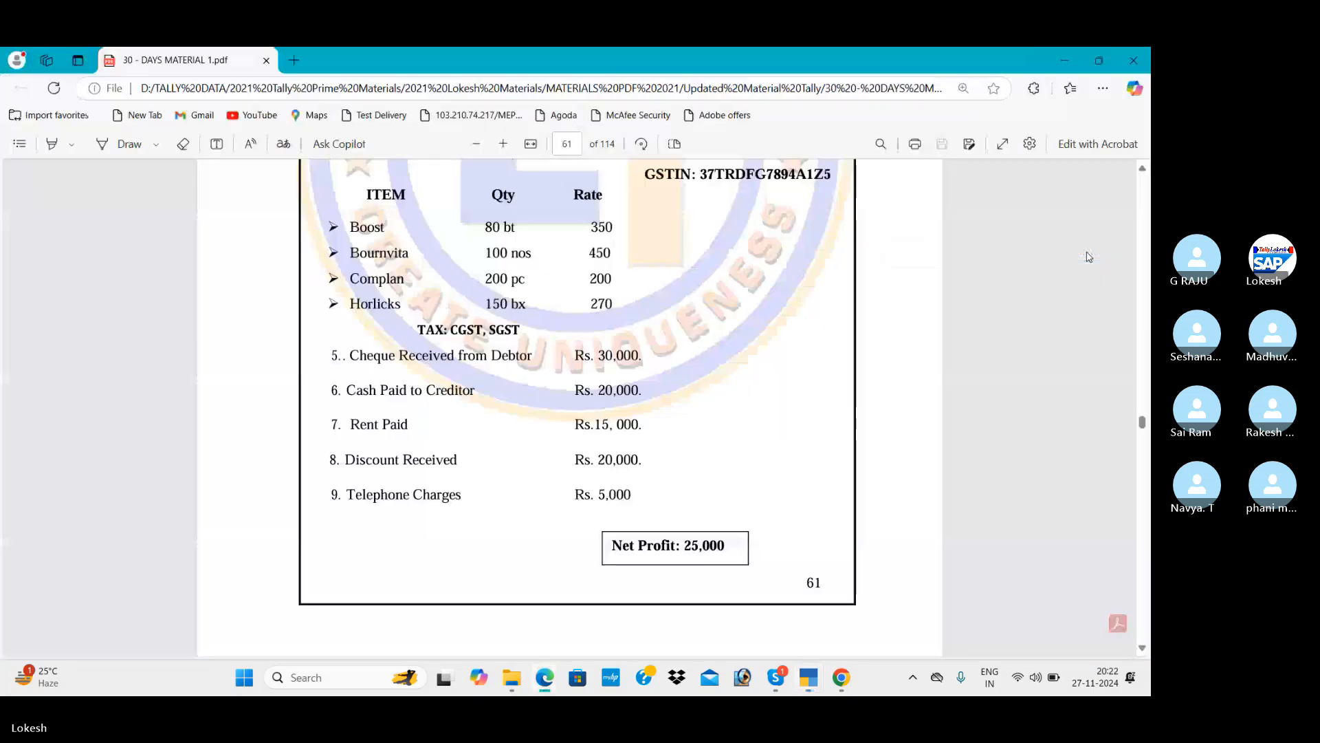
pyautogui.scroll(-8, 1089, 257)
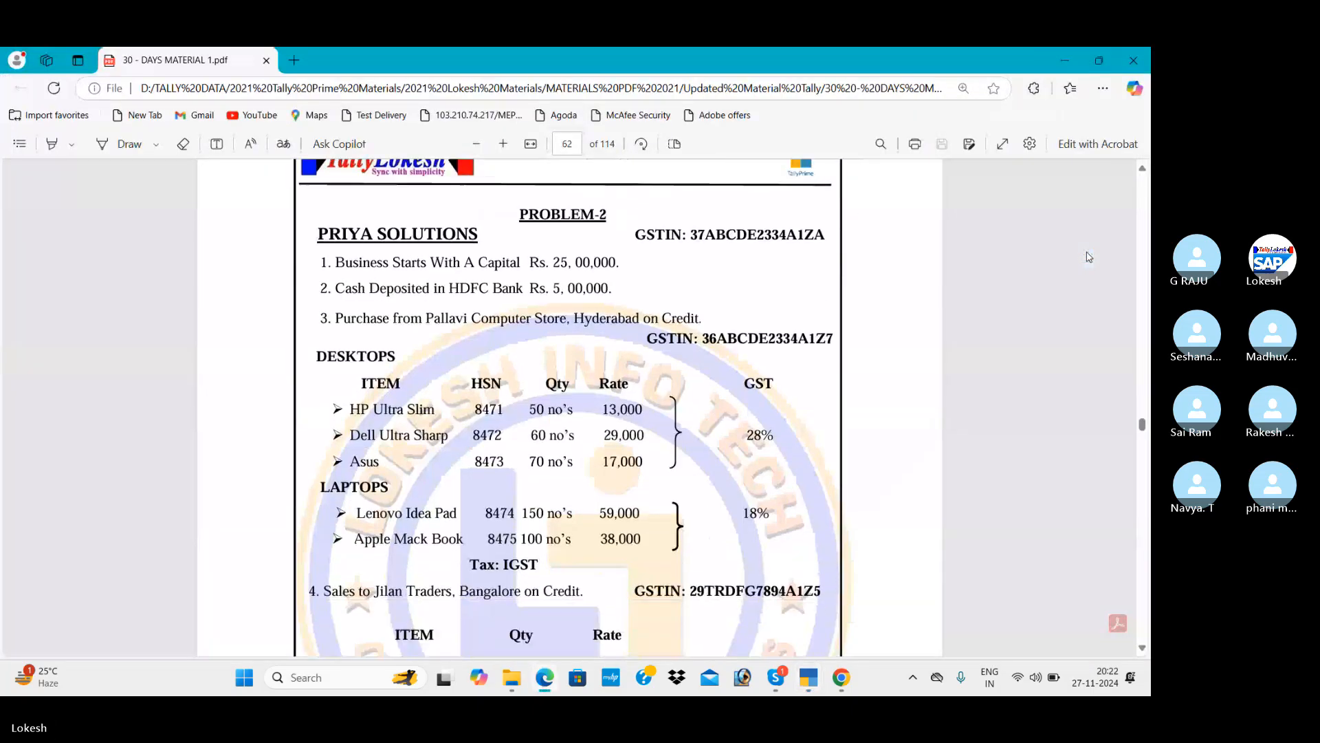
pyautogui.scroll(-1, 1089, 256)
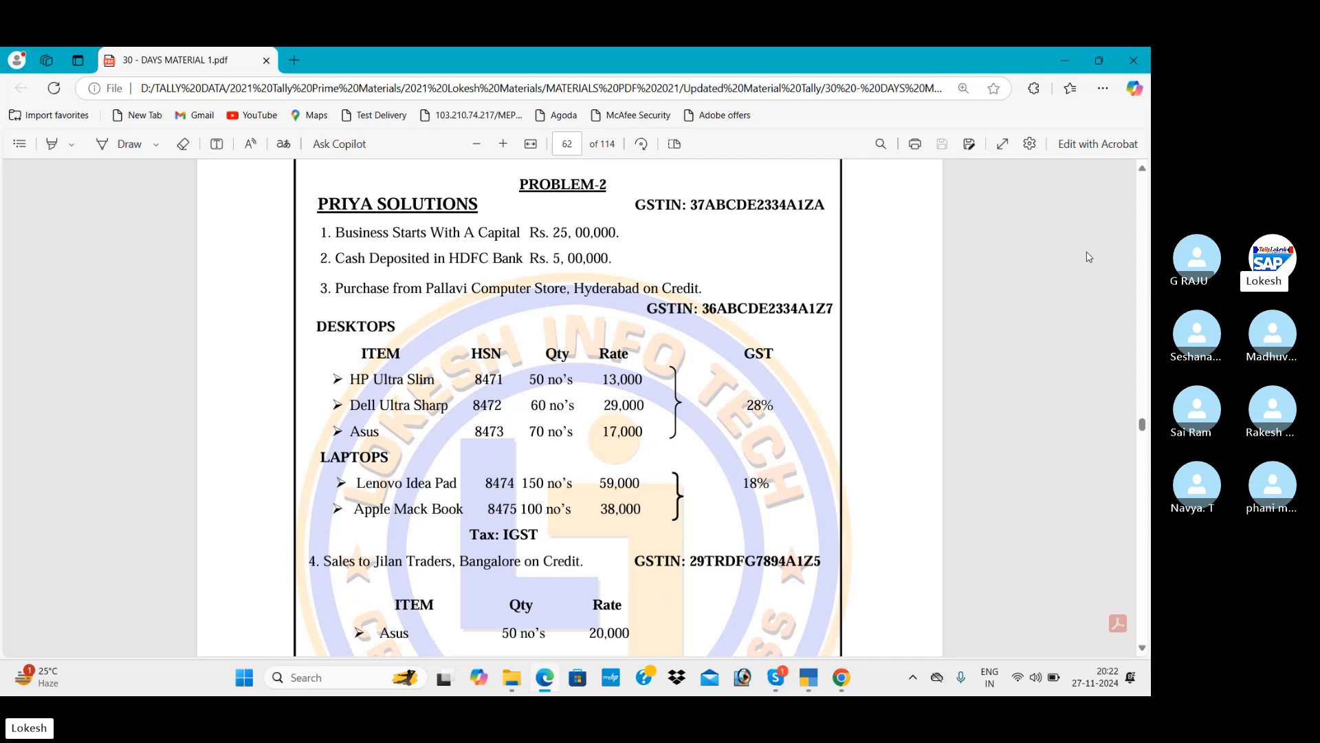
pyautogui.hotkey('alt', 'Tab')
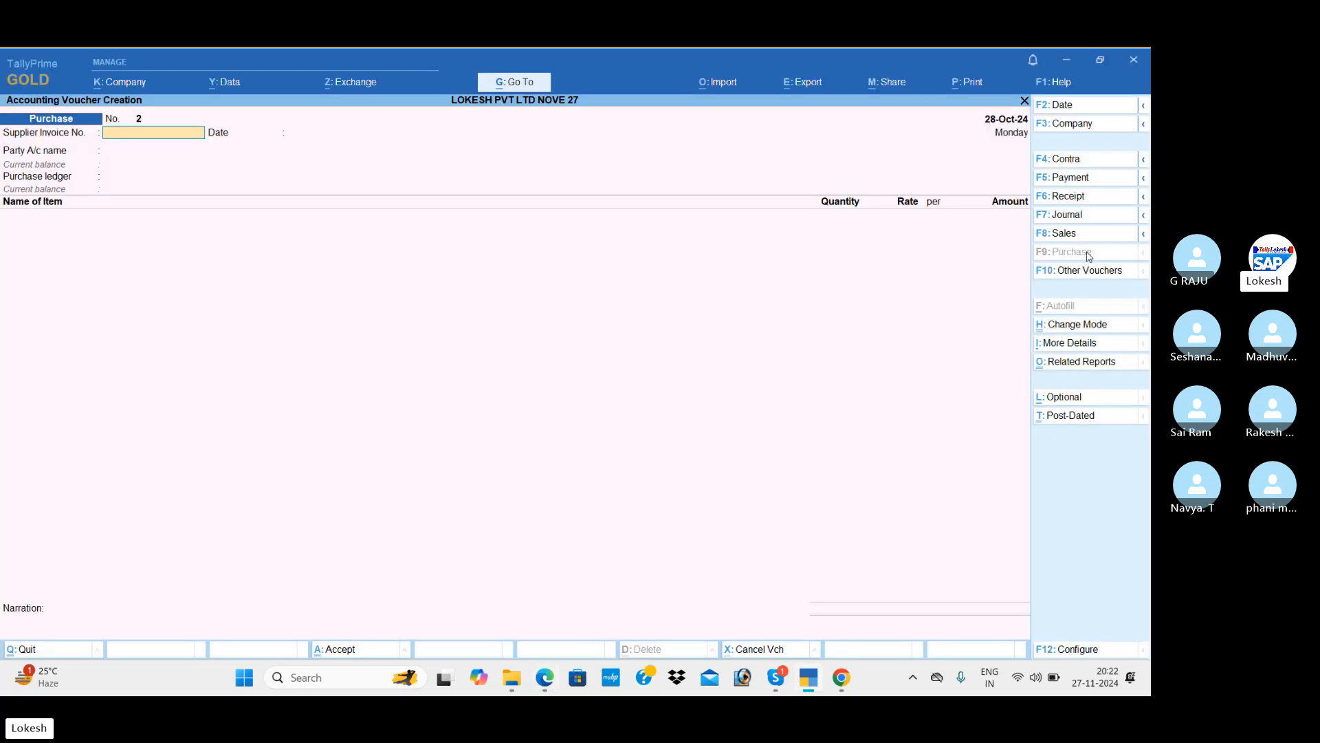
# Create a new party ledger 'Pallavi Computer Store' under Sundry Creditors.
pyautogui.press('Return')
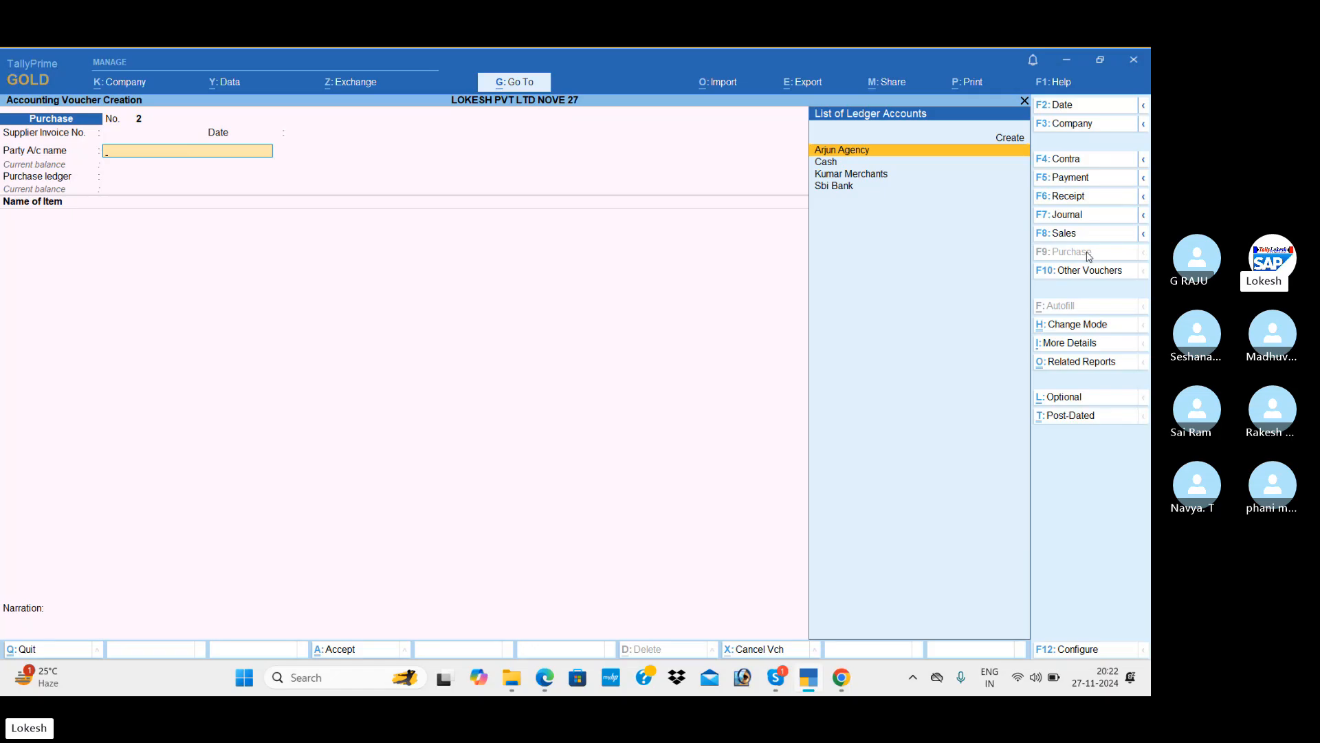
pyautogui.press('Up')
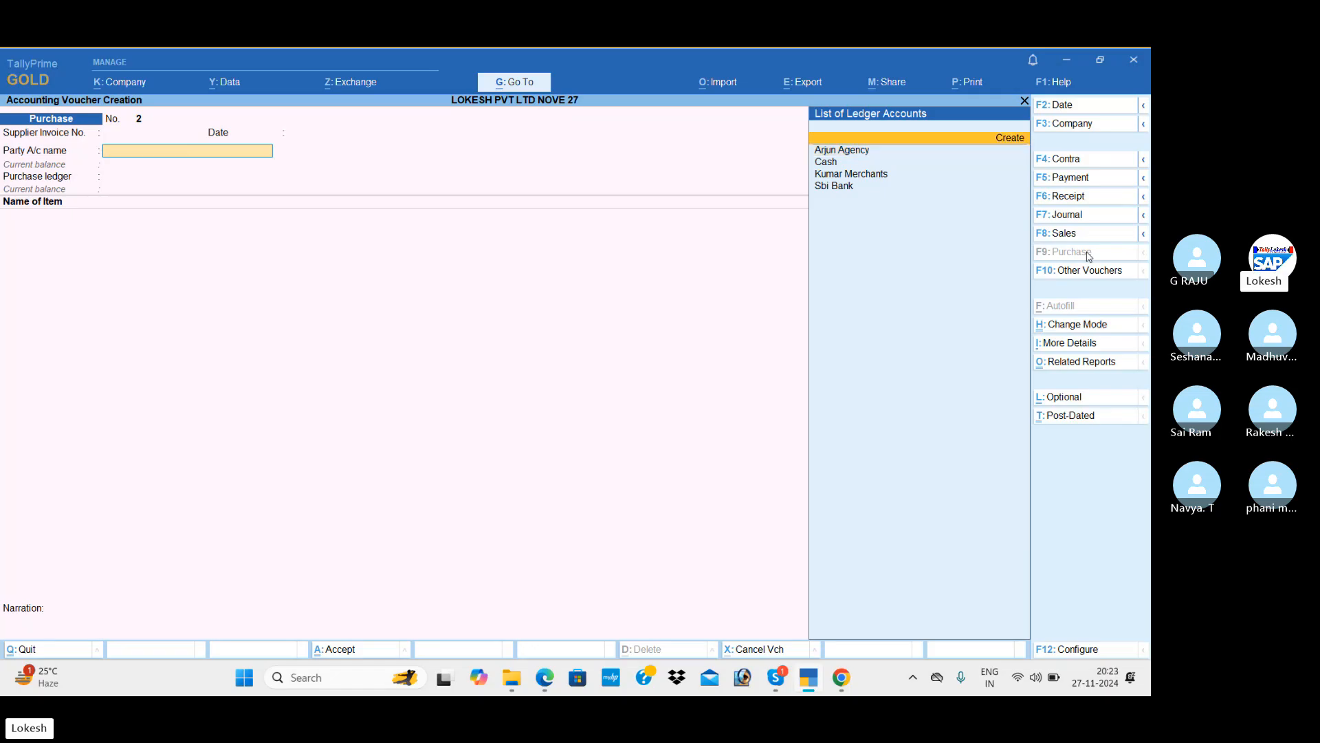
pyautogui.press('Return')
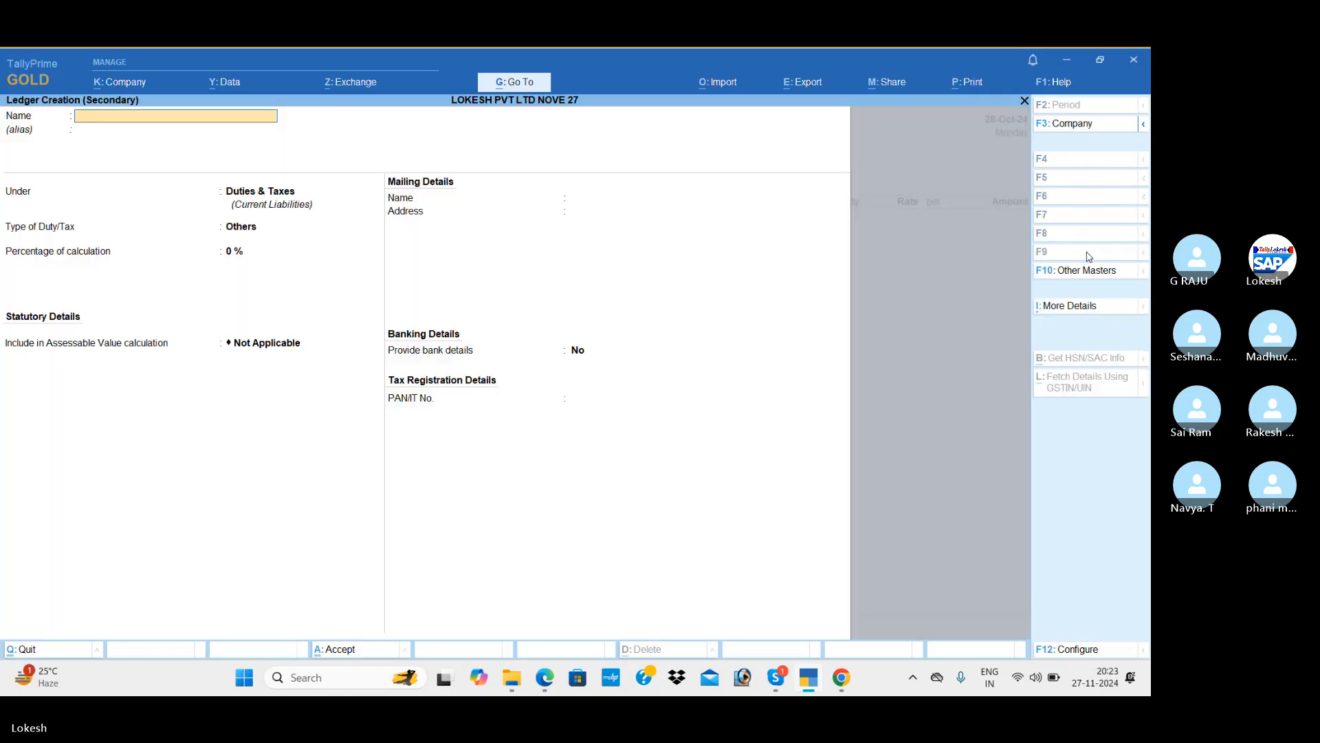
pyautogui.hotkey('alt', 'Tab')
pyautogui.hotkey('alt', 'Tab')
pyautogui.write('Pallavi Computer Store')
pyautogui.press('Return')
pyautogui.write('Sun')
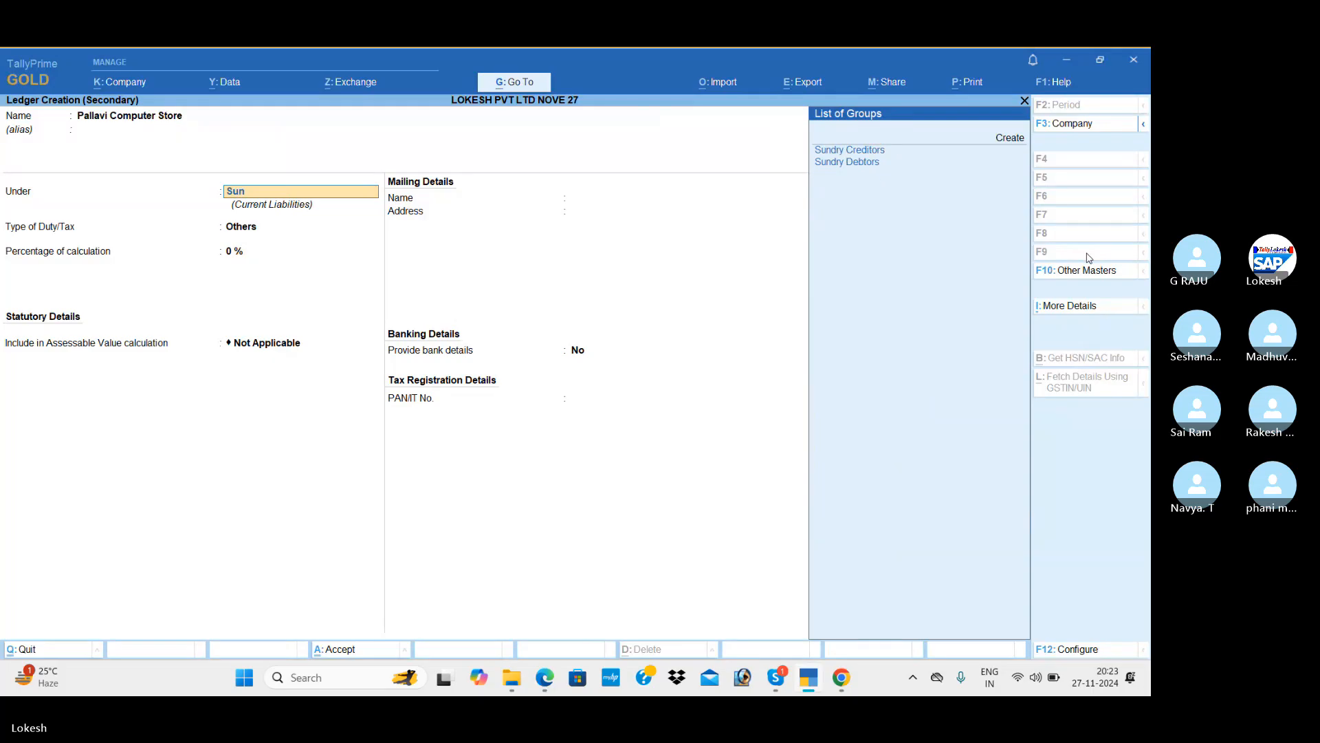
pyautogui.press('Return')
# Set the supplier ledger's state to Telangana, as given in the PDF.
pyautogui.press('Return')
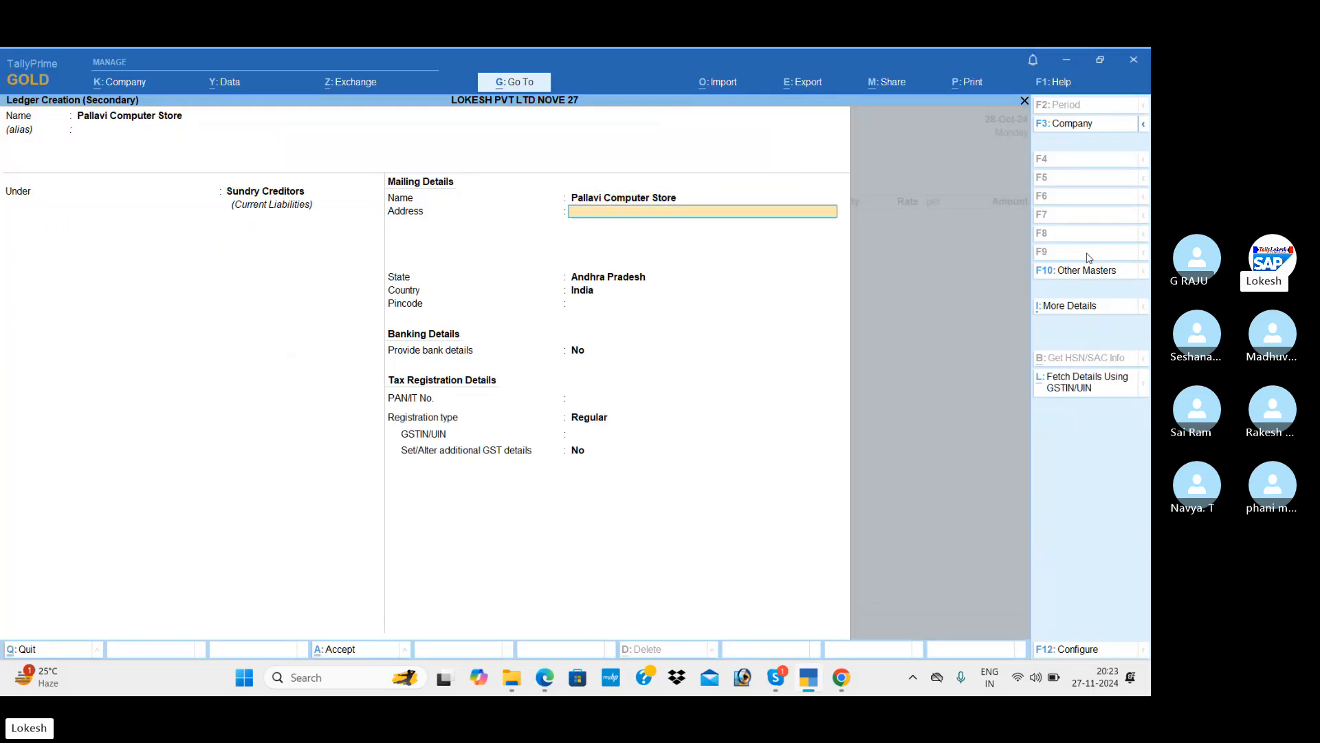
pyautogui.press('Return')
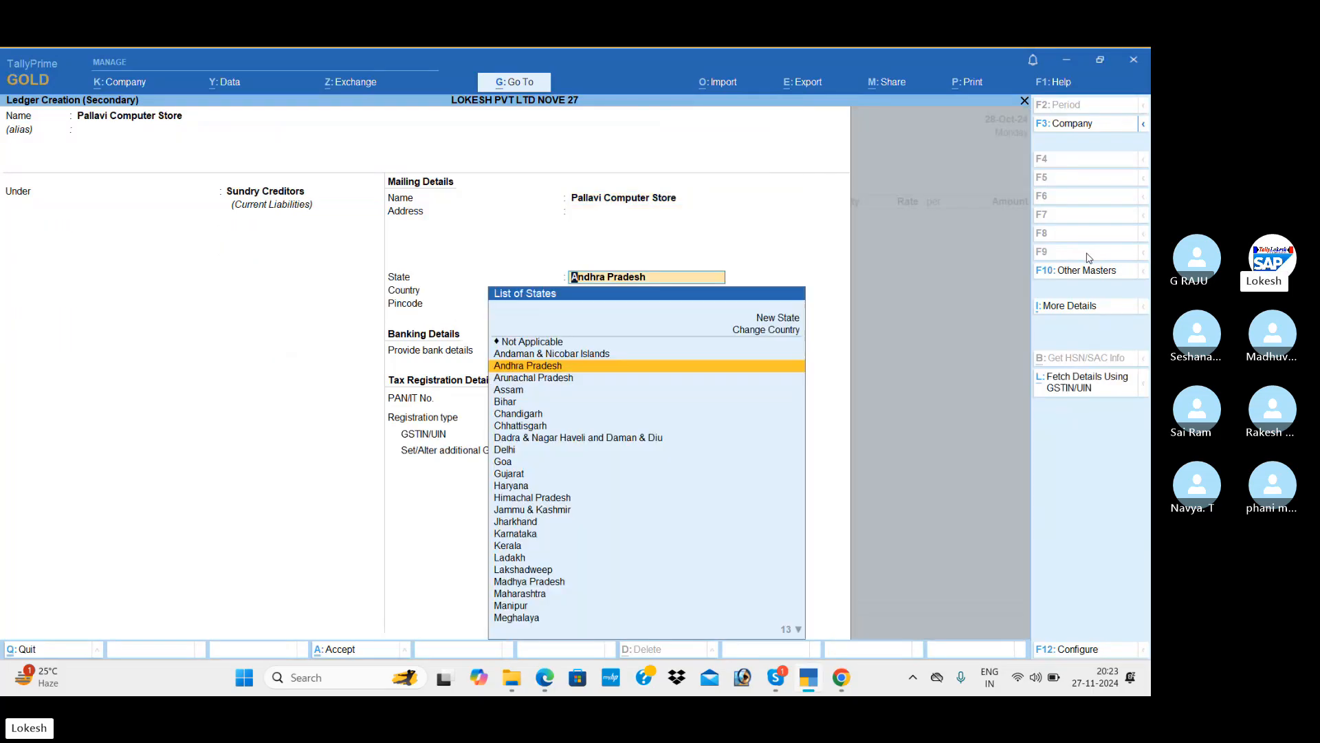
pyautogui.hotkey('alt', 'Tab')
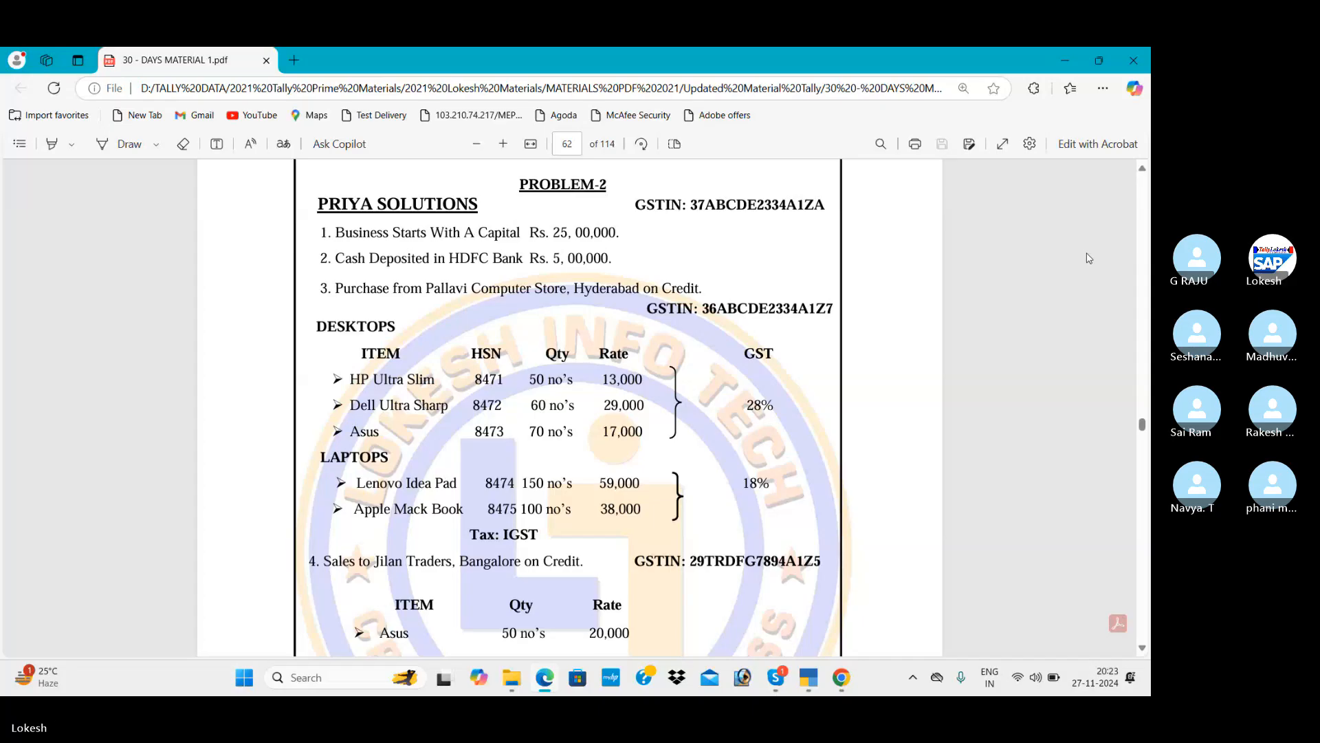
pyautogui.hotkey('alt', 'Tab')
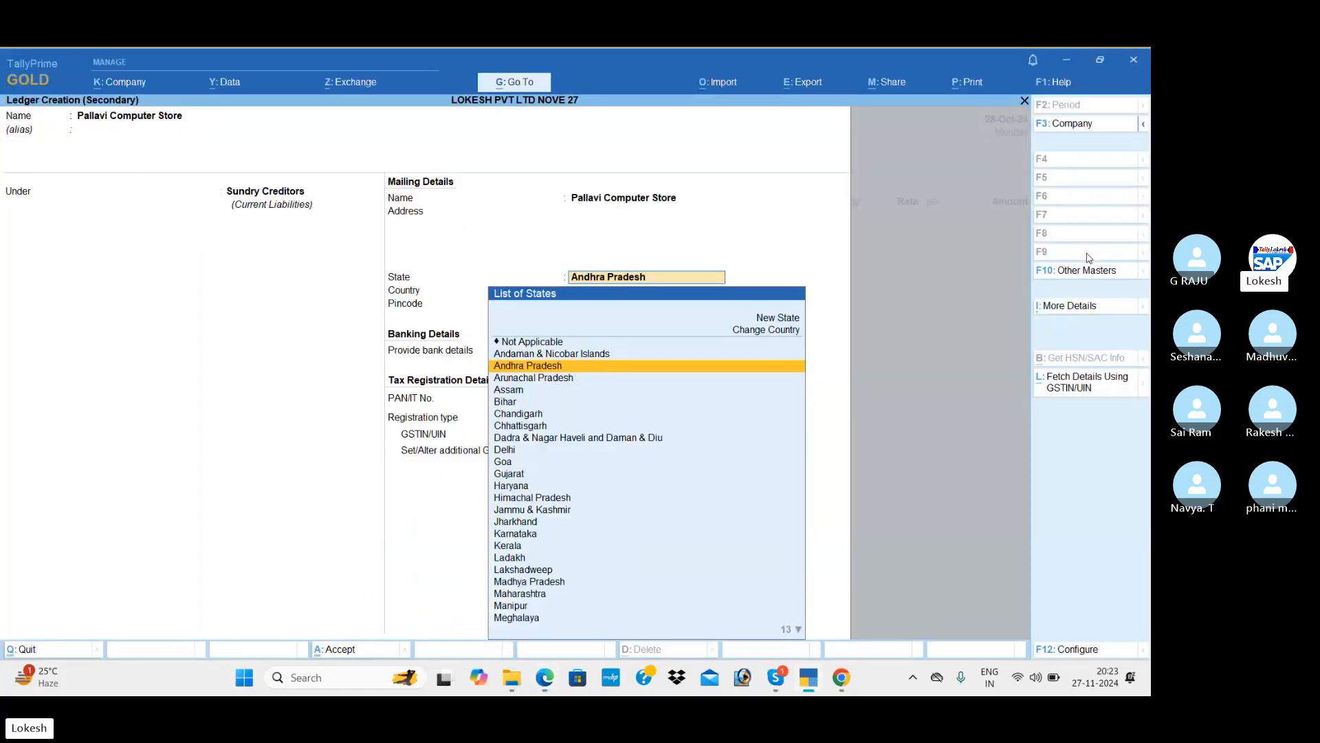
pyautogui.write('te')
pyautogui.press('Return')
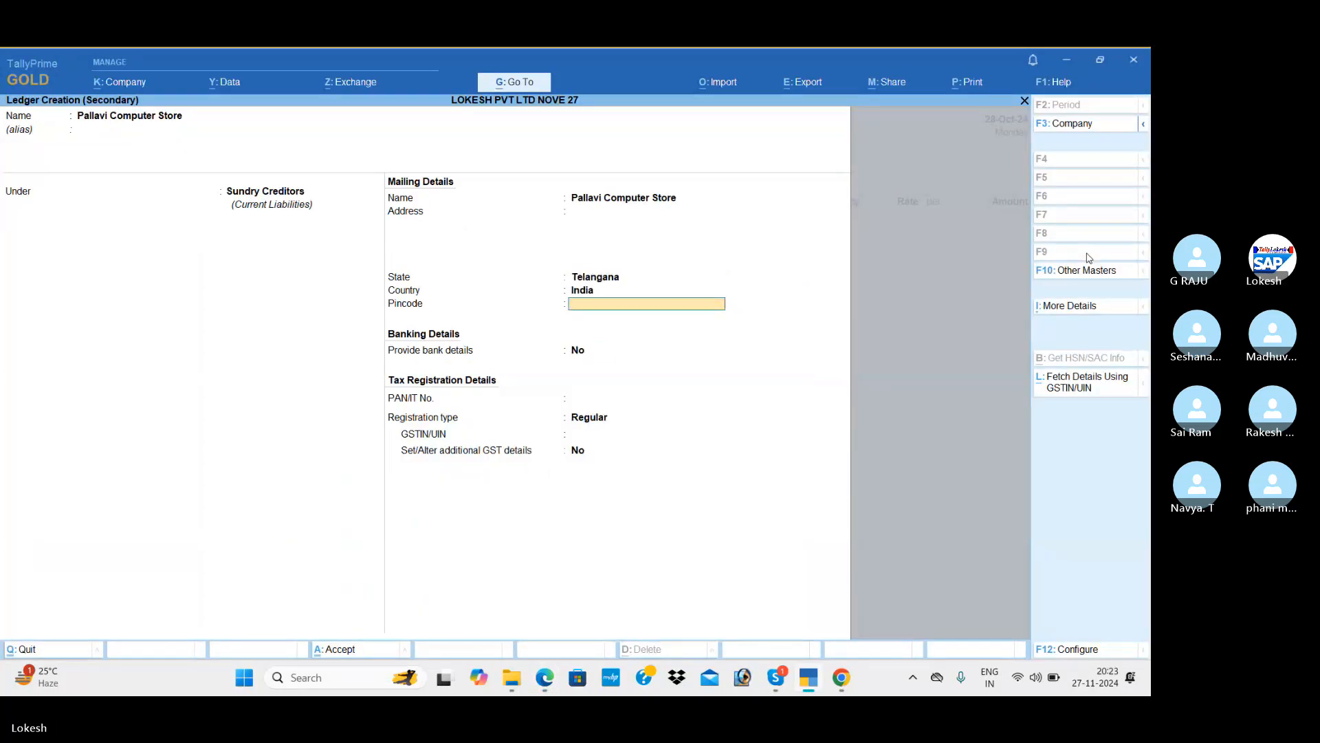
pyautogui.press('Return')
pyautogui.press('Return')
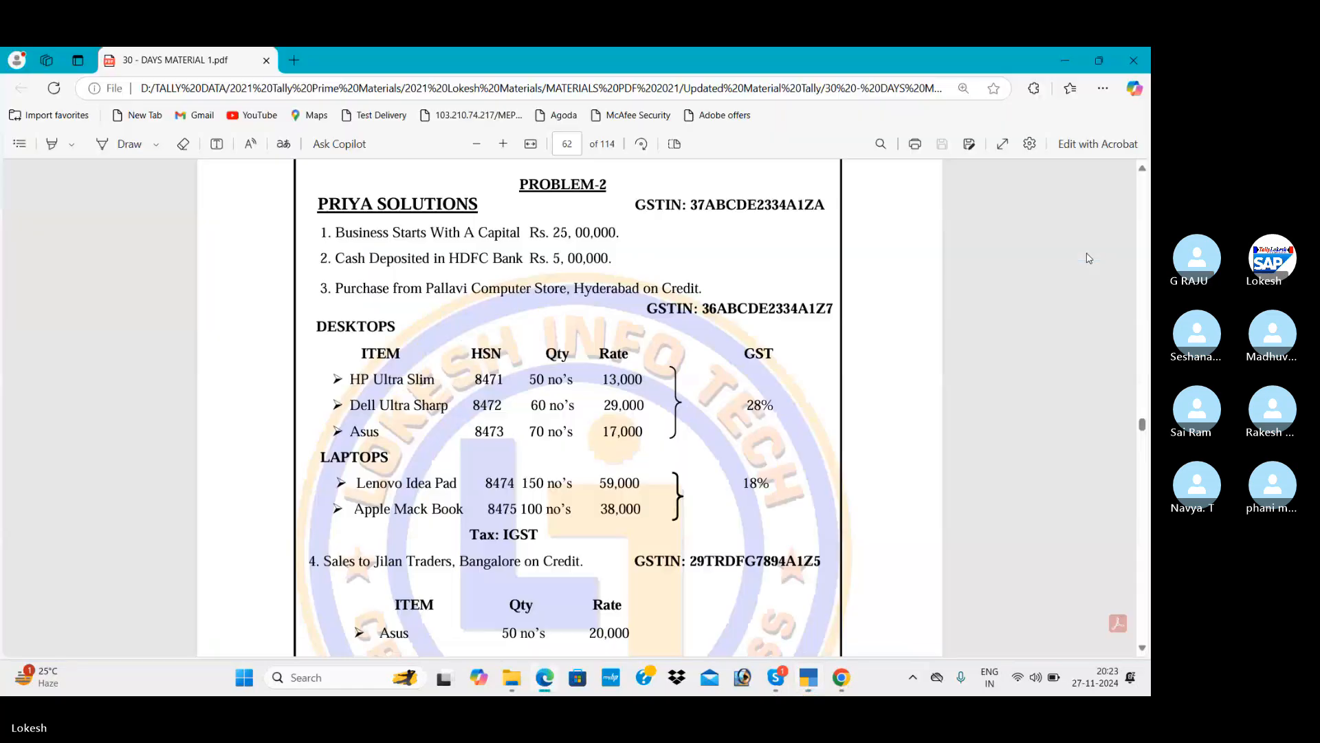
# Enter the supplier's GSTIN, save the ledger, and accept the receipt and party details.
pyautogui.hotkey('alt', 'Tab')
pyautogui.hotkey('alt', 'Tab')
pyautogui.write('36')
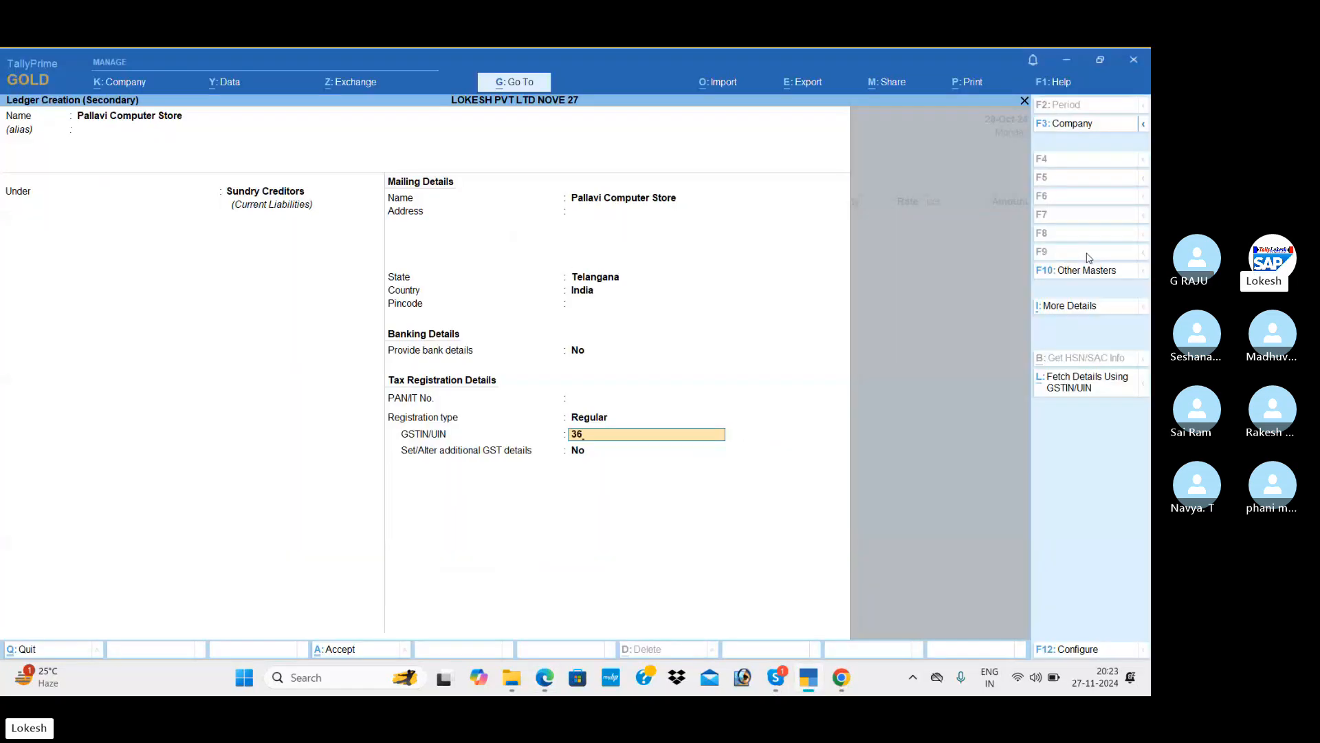
pyautogui.write('ABCDE')
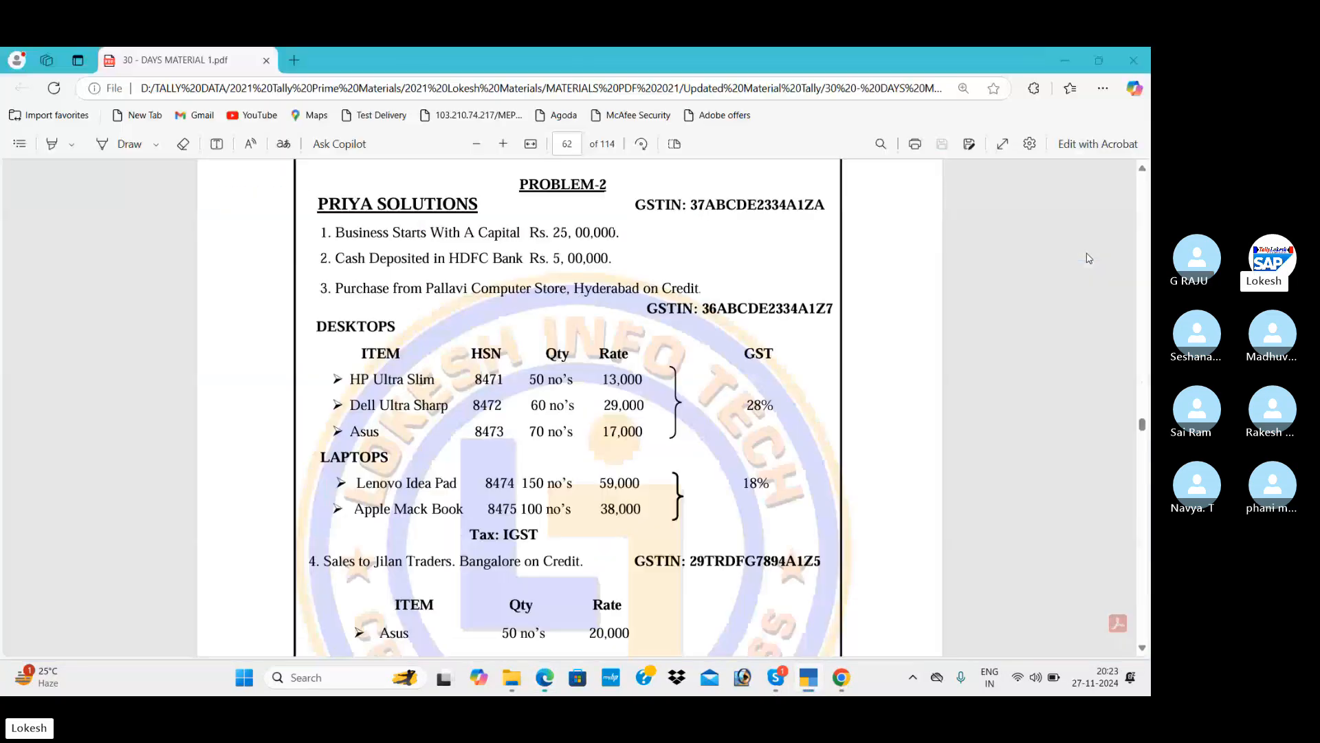
pyautogui.hotkey('alt', 'Tab')
pyautogui.hotkey('alt', 'Tab')
pyautogui.write('2334A1Z7')
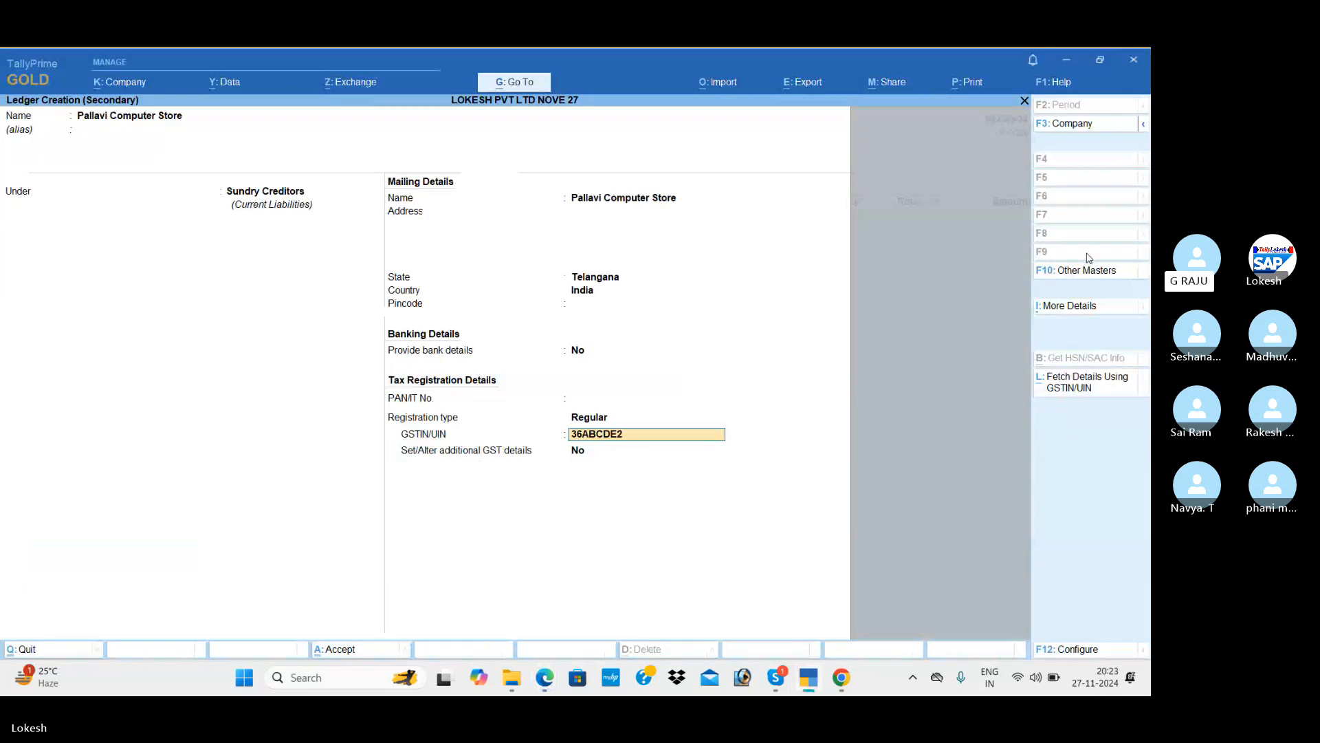
pyautogui.hotkey('alt', 'Tab')
pyautogui.hotkey('alt', 'Tab')
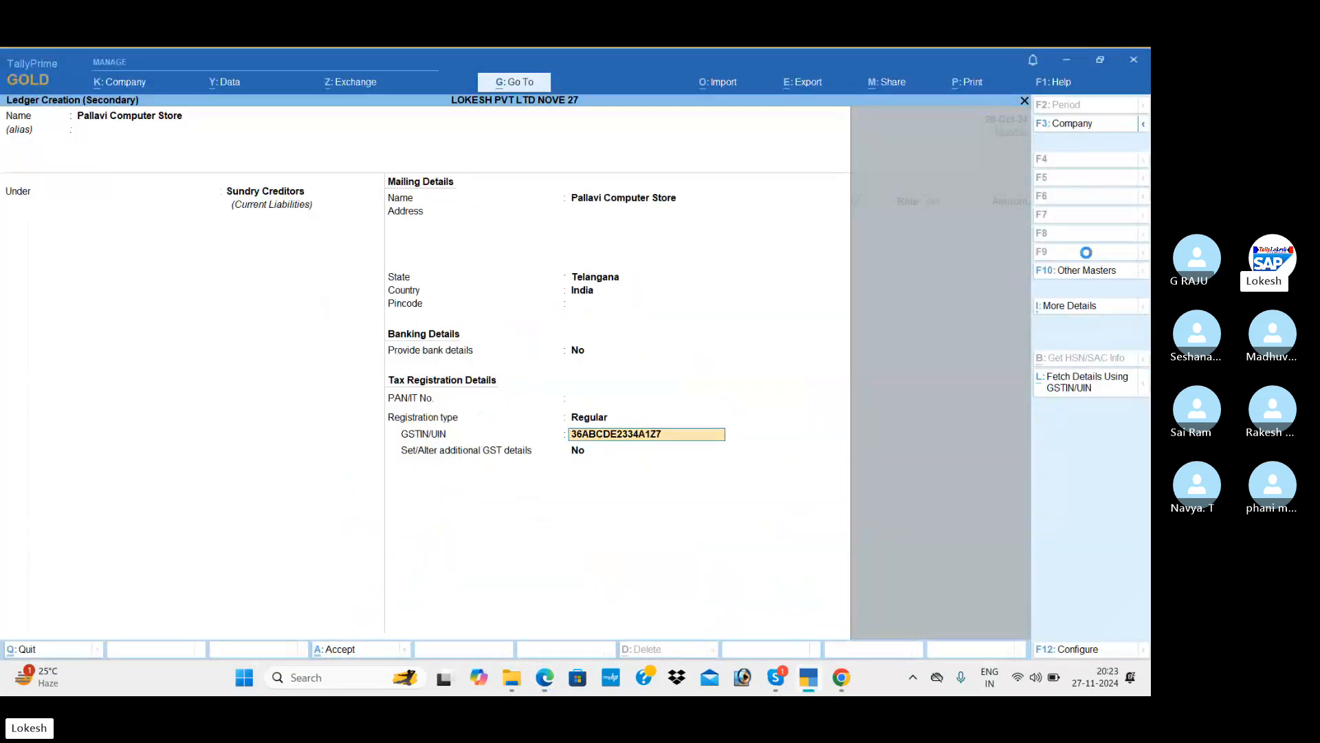
pyautogui.press('Return')
pyautogui.hotkey('ctrl', 'a')
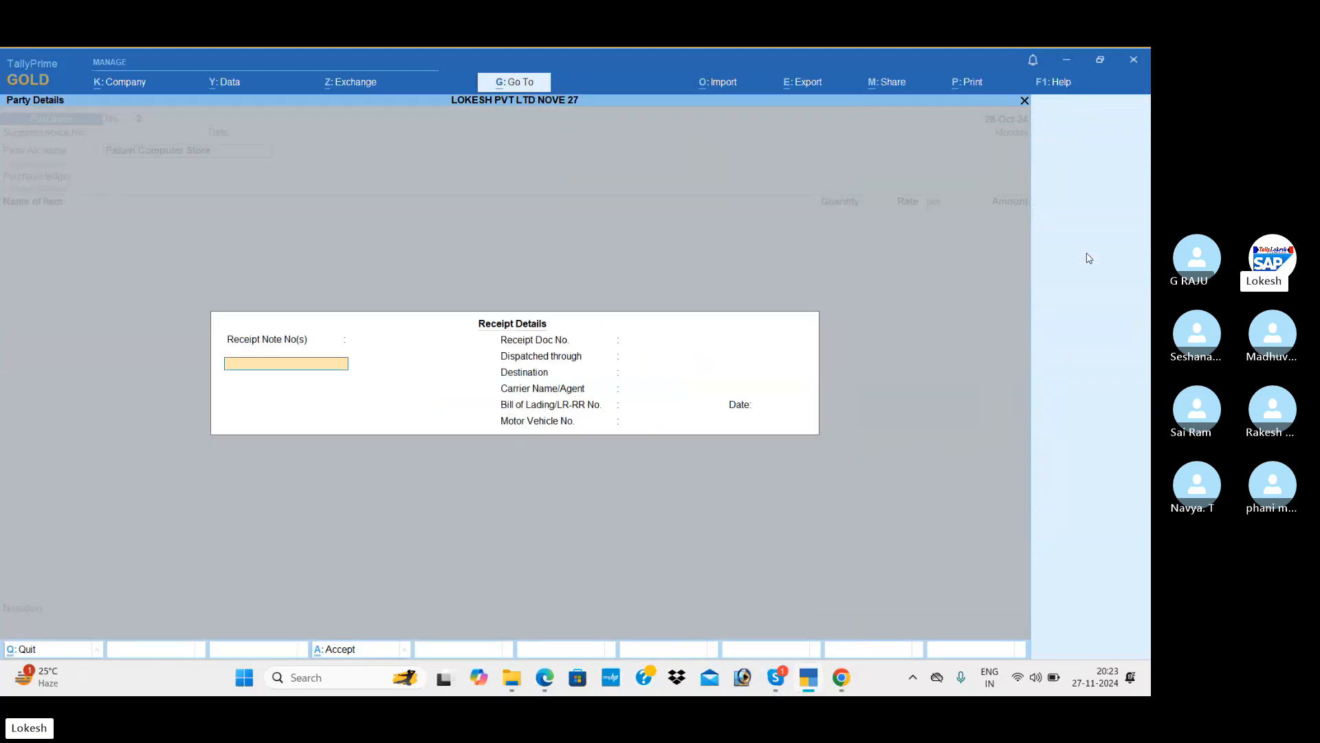
pyautogui.hotkey('ctrl', 'a')
pyautogui.hotkey('ctrl', 'a')
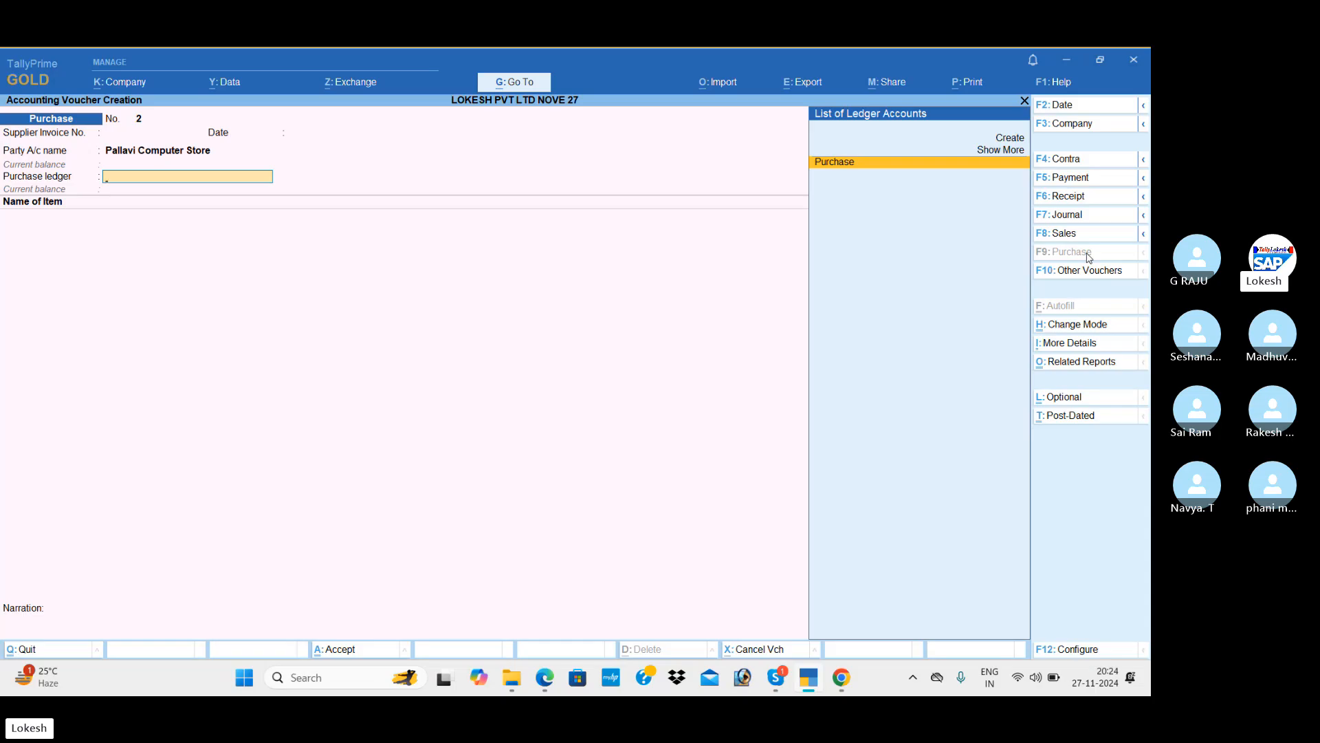
# Create the Purchase IGST ledger under Purchase Accounts with supply type Goods.
pyautogui.hotkey('alt', 'c')
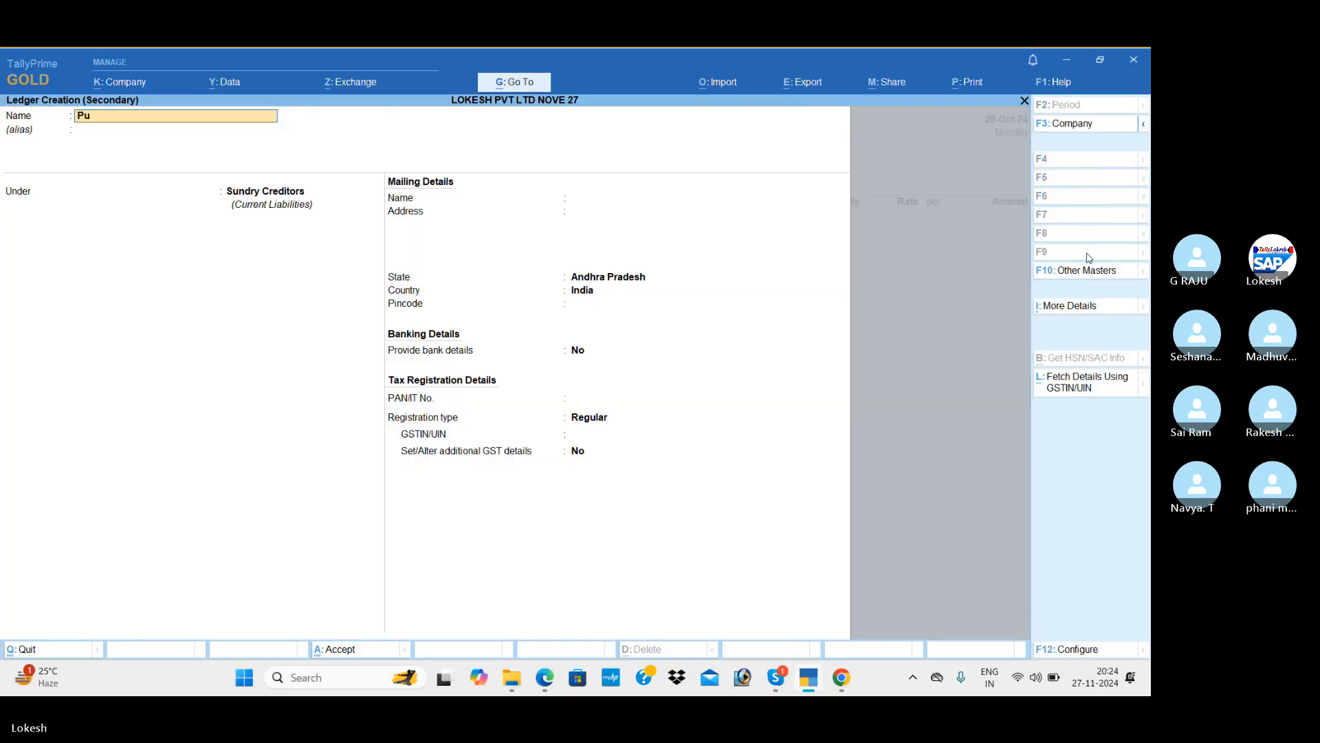
pyautogui.write('rchase IGST')
pyautogui.press('Return')
pyautogui.write('pur')
pyautogui.press('Return')
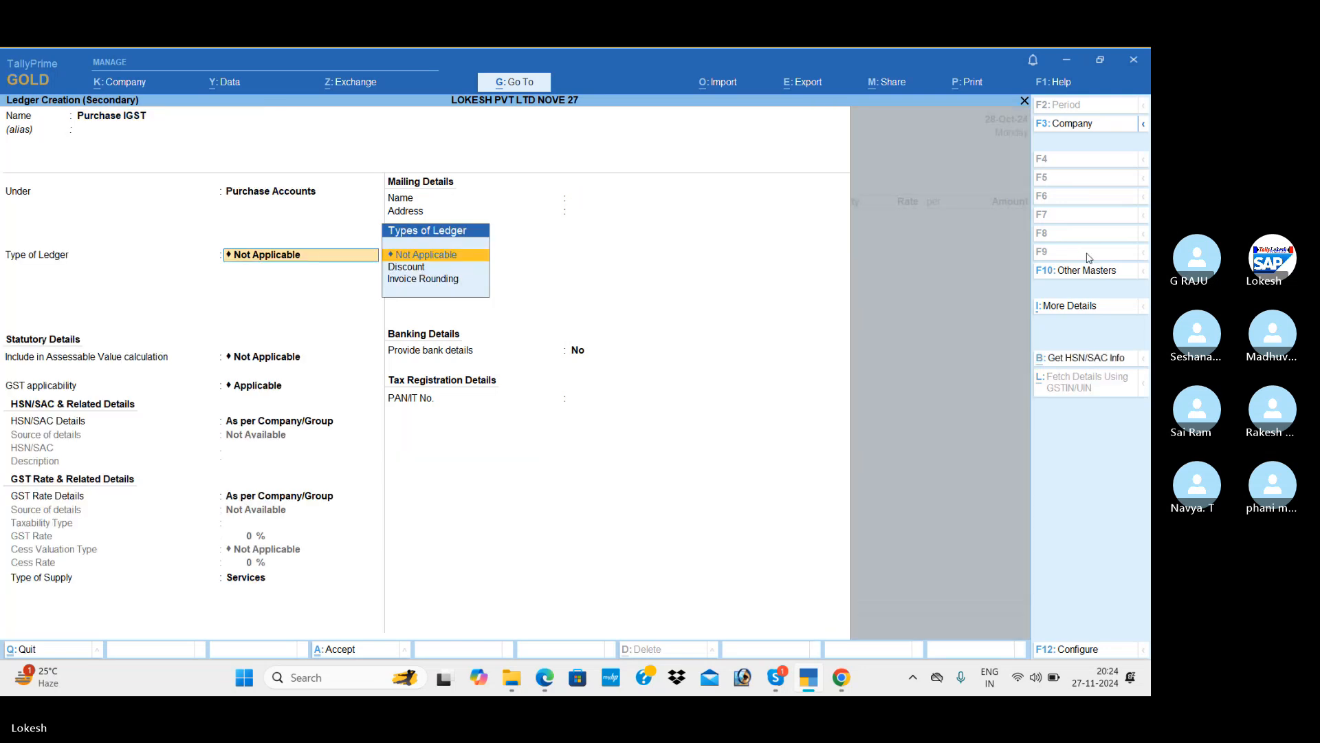
pyautogui.press('Return')
pyautogui.press('Return')
pyautogui.press('Return')
pyautogui.press('Return')
pyautogui.press('Return')
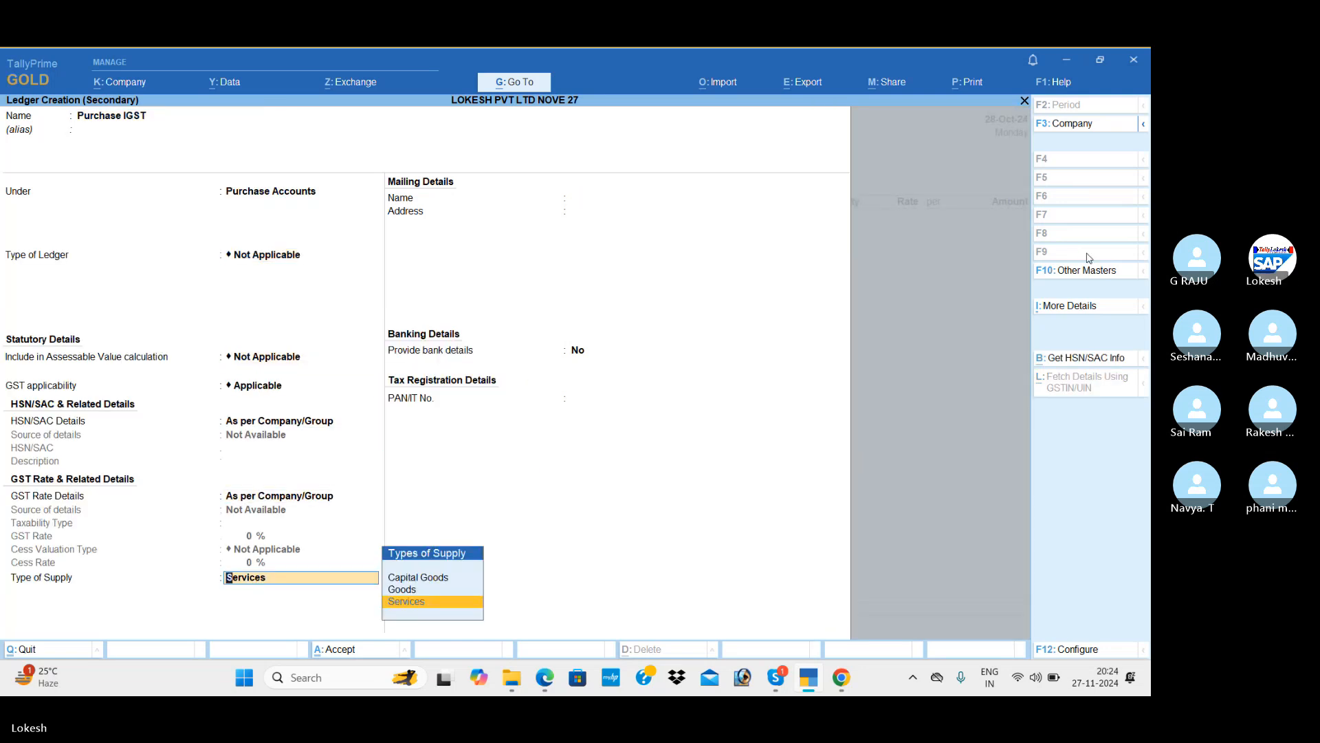
pyautogui.press('Up')
pyautogui.press('Return')
pyautogui.press('Return')
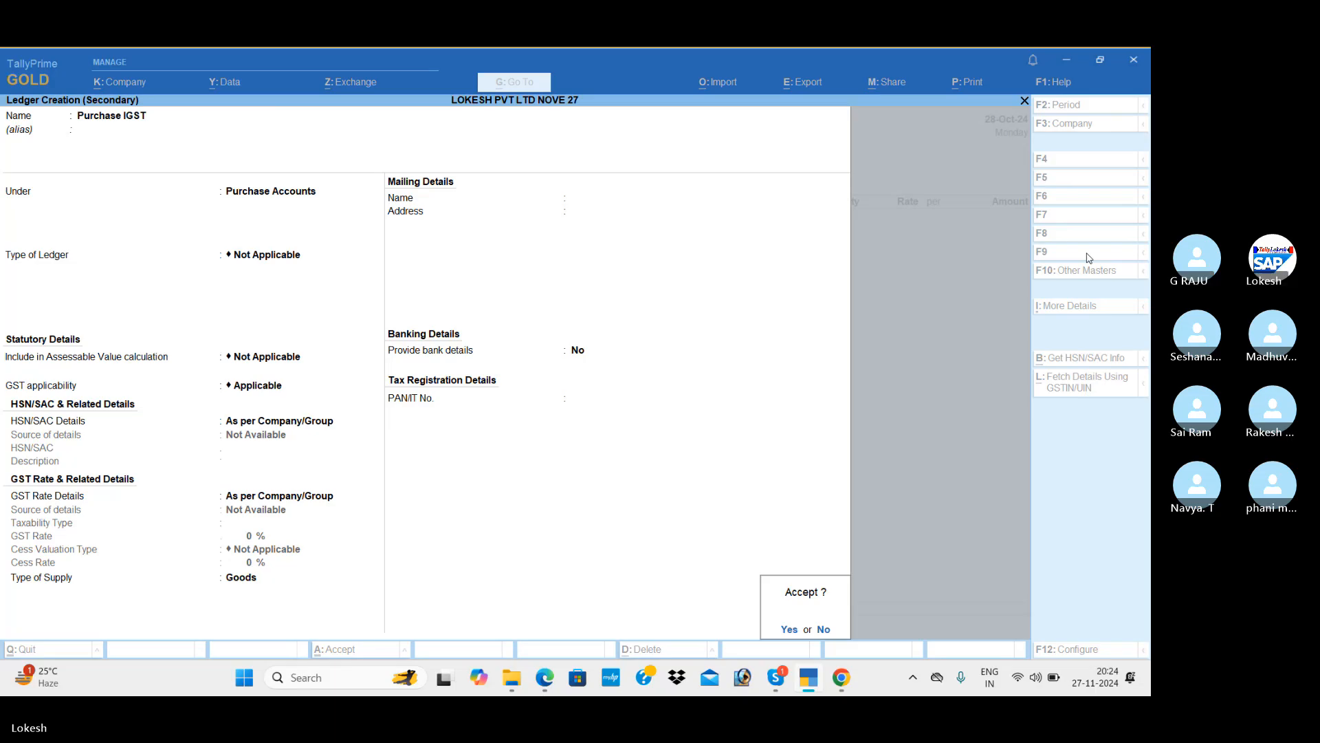
pyautogui.press('Return')
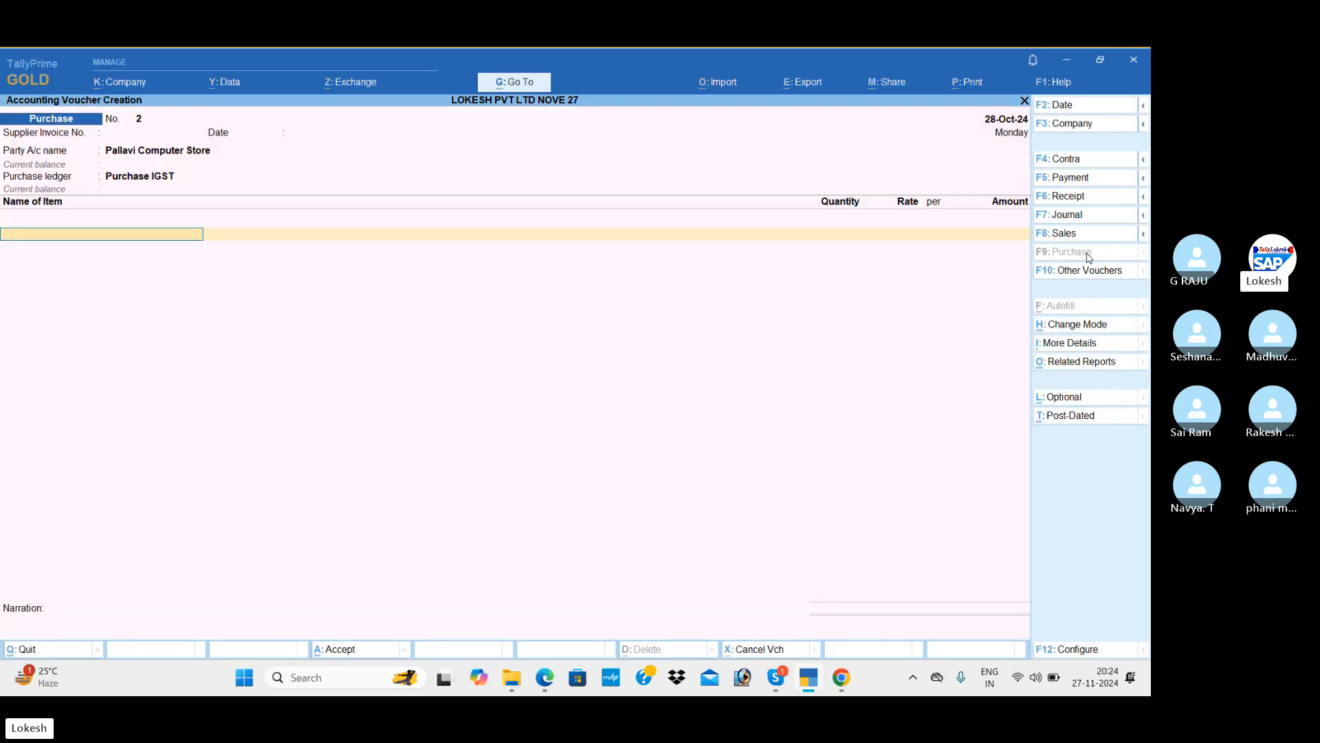
# Begin a new stock item and scroll the PDF to Problem-2's desktop and laptop items.
pyautogui.hotkey('alt', 'c')
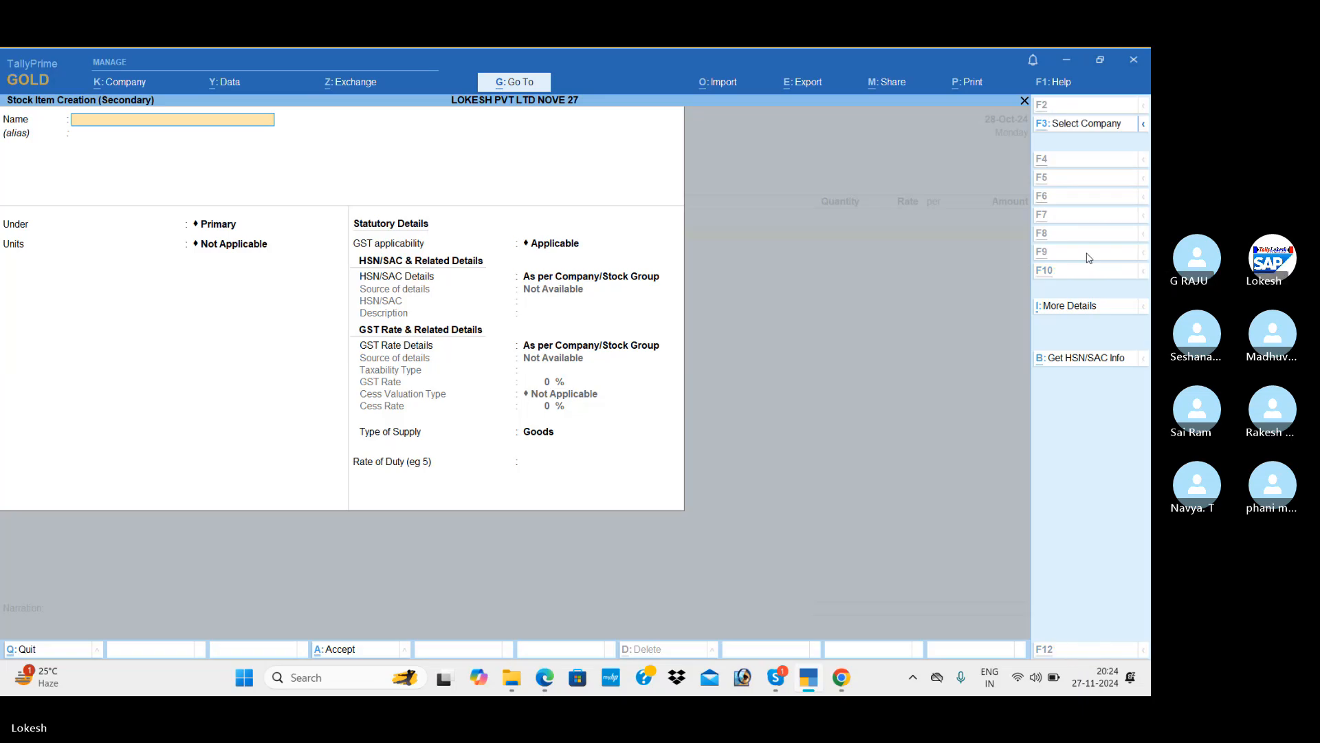
pyautogui.hotkey('alt', 'Tab')
pyautogui.scroll(-3, 1089, 258)
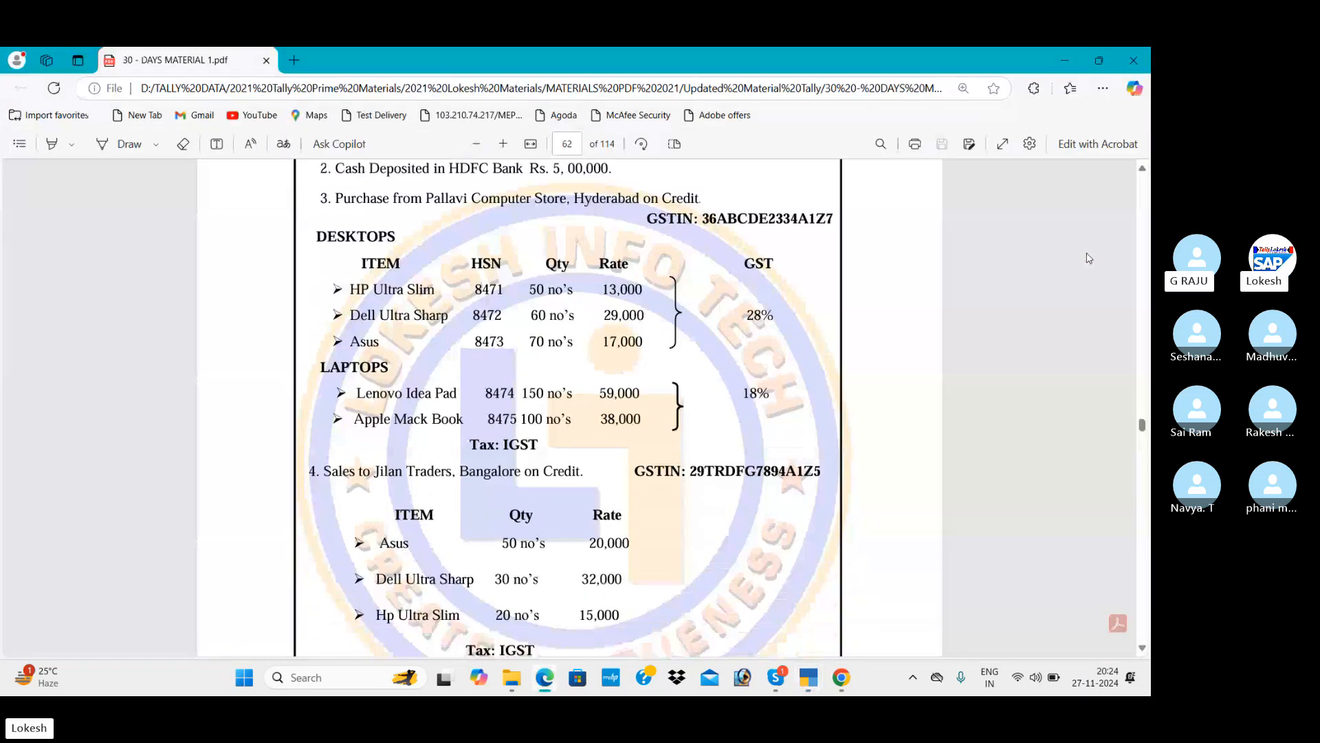
# Name the stock item HP Ultra and create a new Desktops stock group for it.
pyautogui.hotkey('alt', 'Tab')
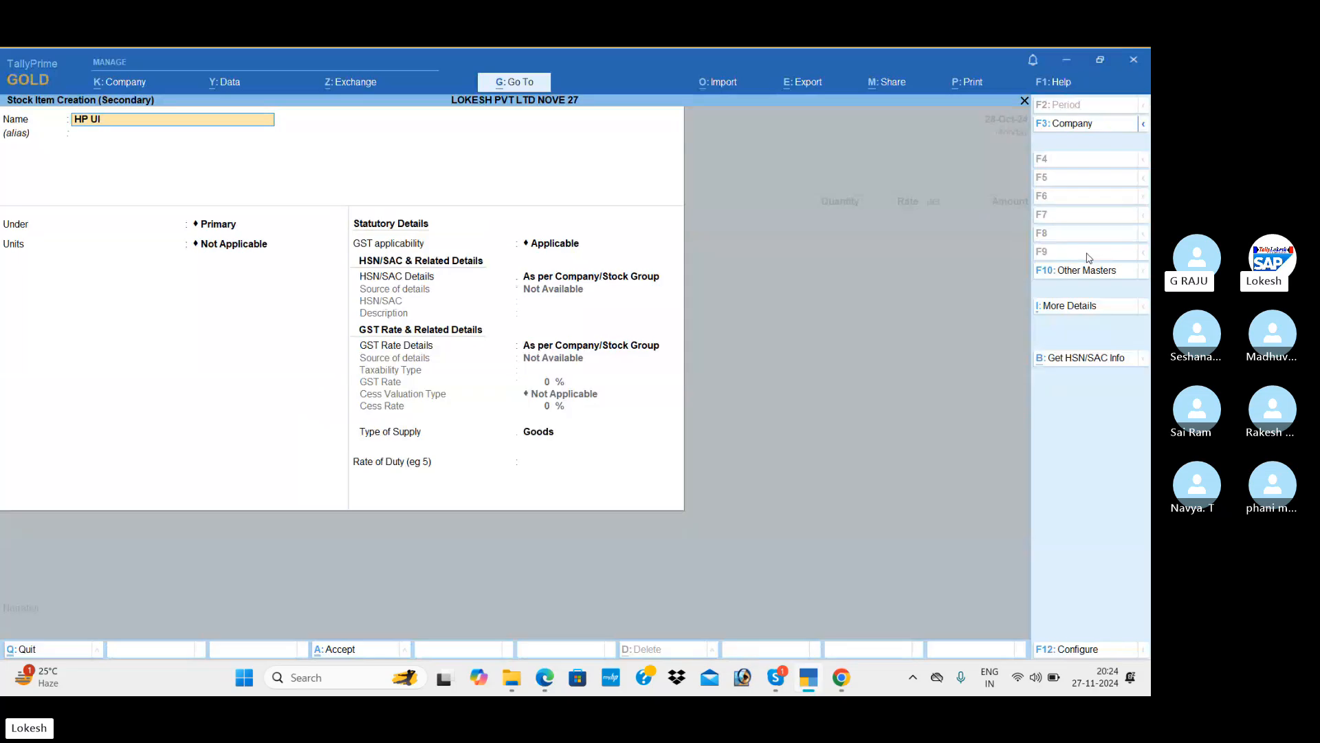
pyautogui.press('Return')
pyautogui.press('Return')
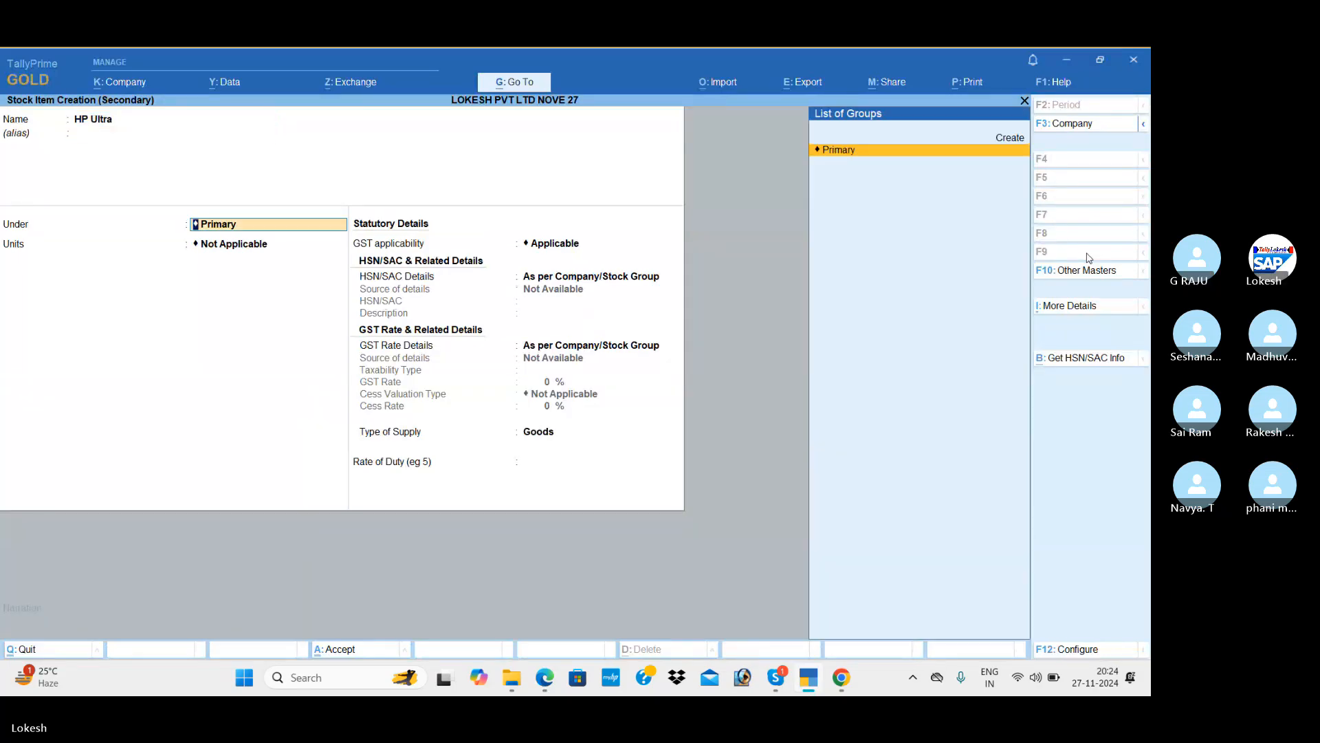
pyautogui.hotkey('alt', 'c')
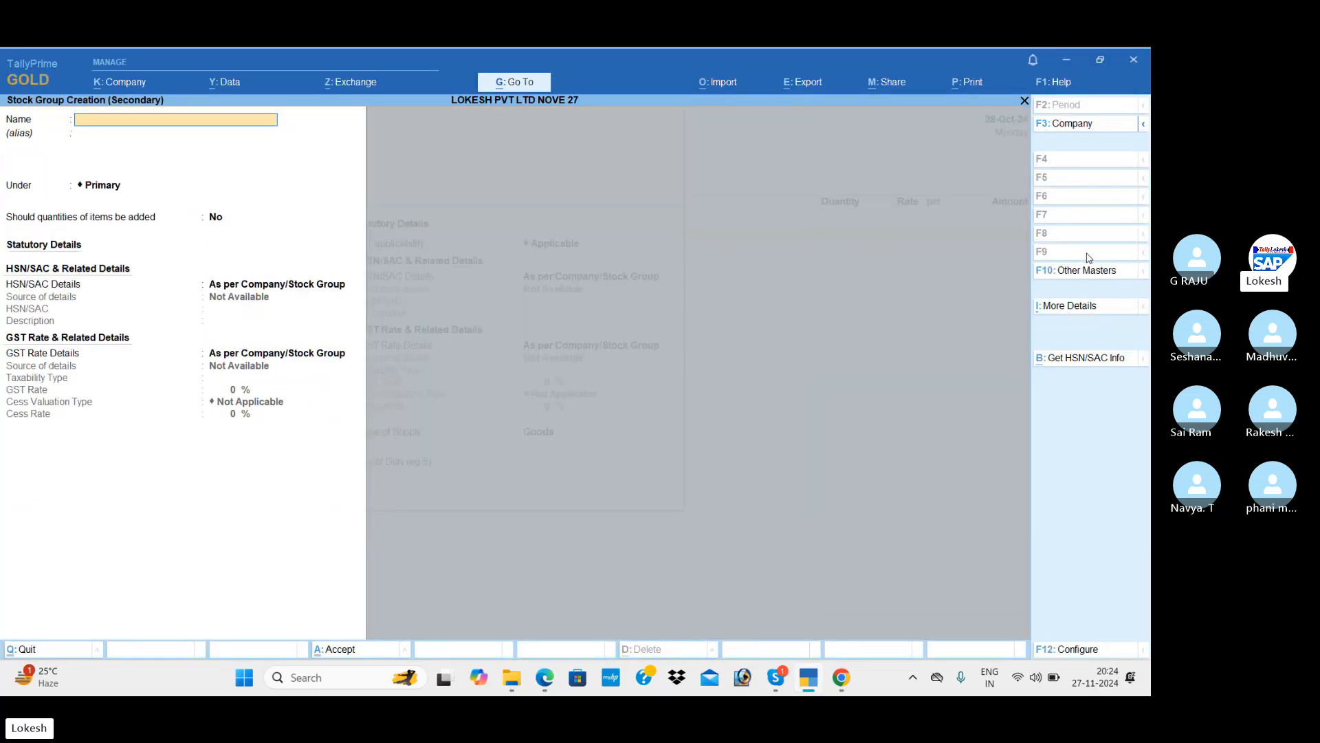
pyautogui.hotkey('alt', 'Tab')
pyautogui.hotkey('alt', 'Tab')
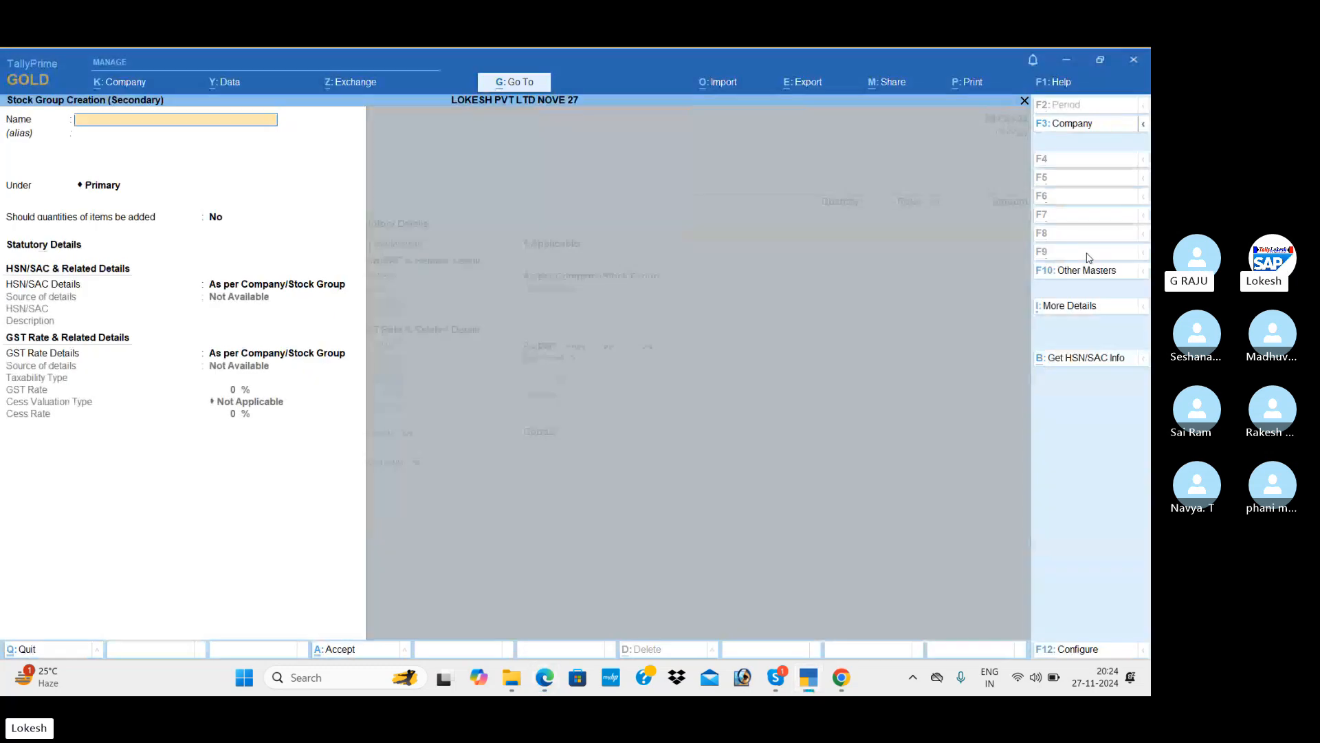
pyautogui.write('Desktops')
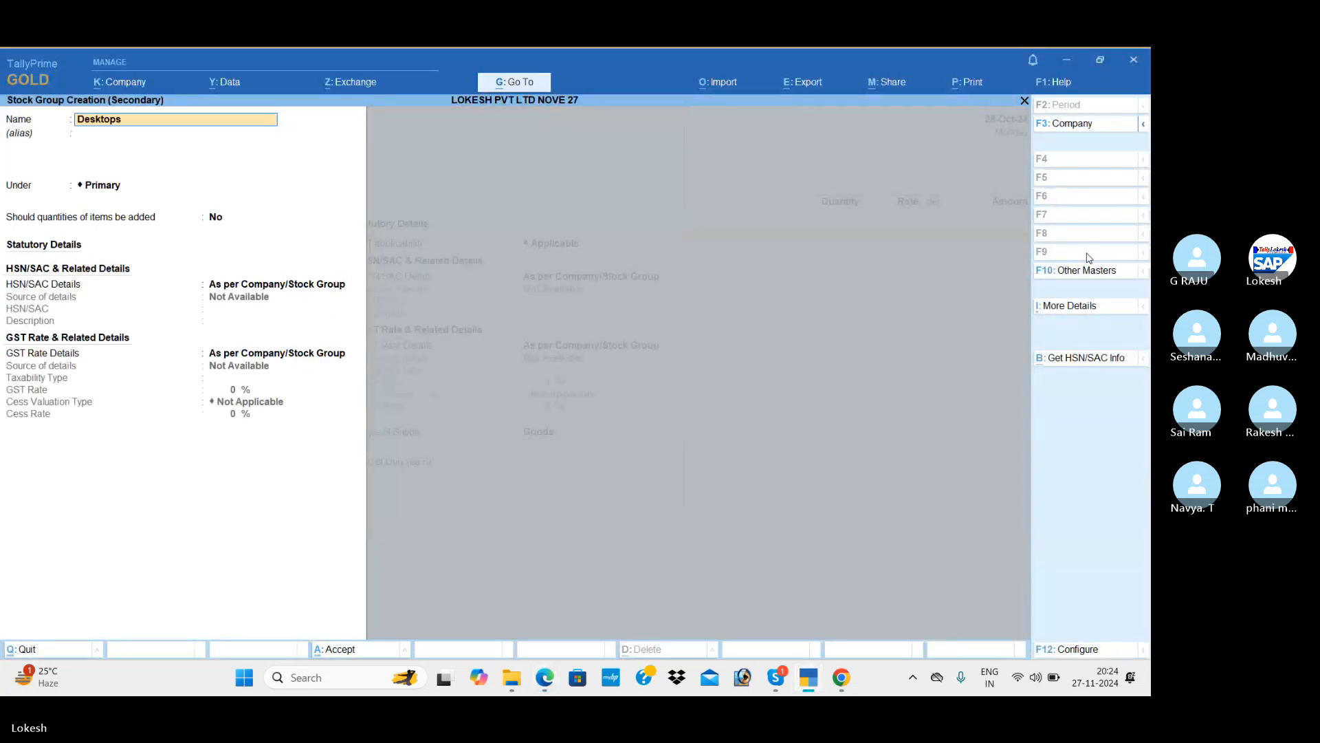
pyautogui.press('Return')
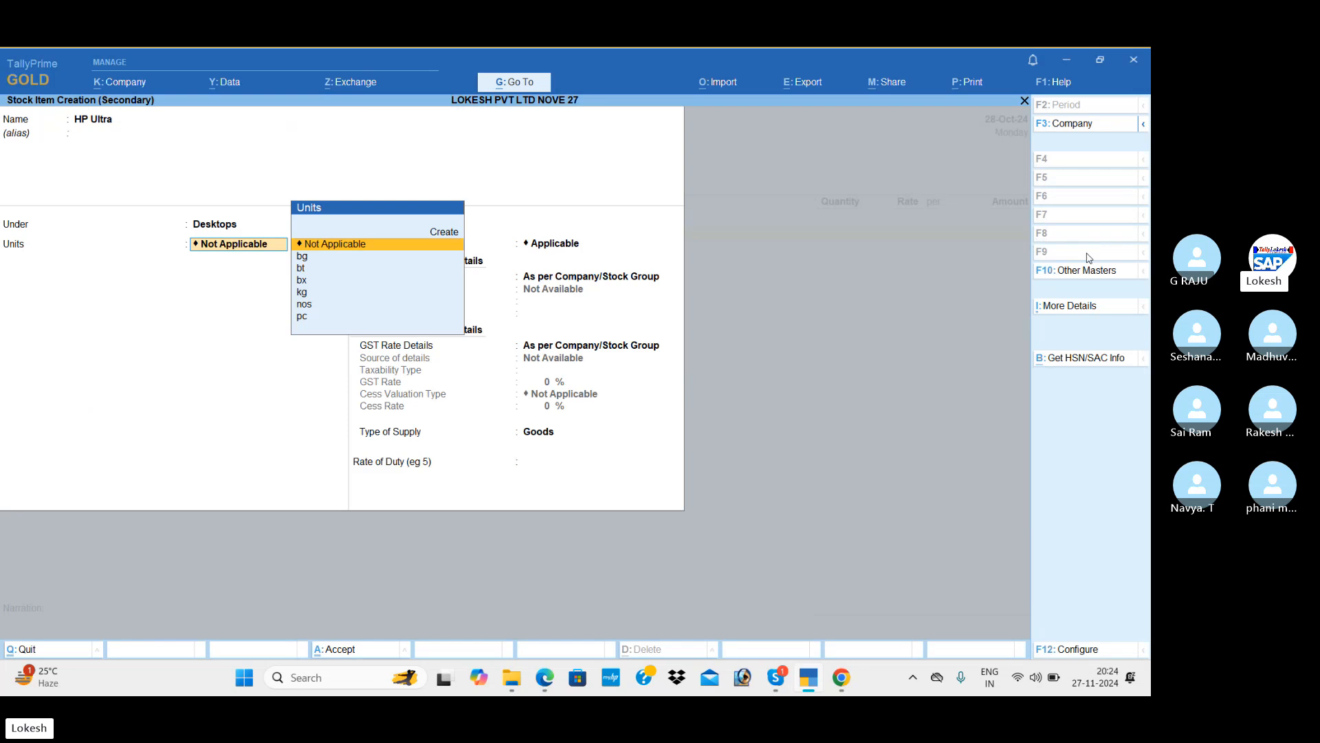
# Set HP Ultra's unit to nos, keep GST applicable, and enter HSN code 985632.
pyautogui.hotkey('alt', 'Tab')
pyautogui.hotkey('alt', 'Tab')
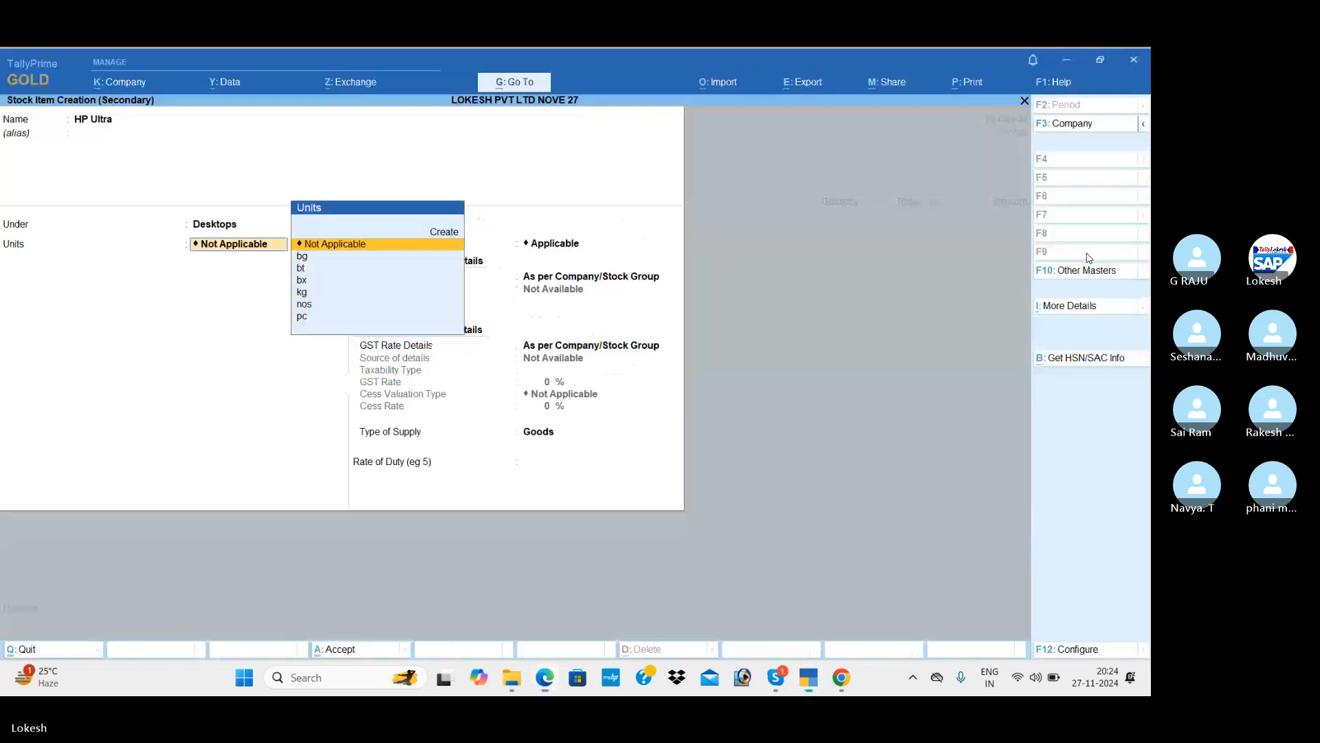
pyautogui.press('Down')
pyautogui.press('Down')
pyautogui.press('Down')
pyautogui.press('Down')
pyautogui.press('Down')
pyautogui.press('Return')
pyautogui.press('Return')
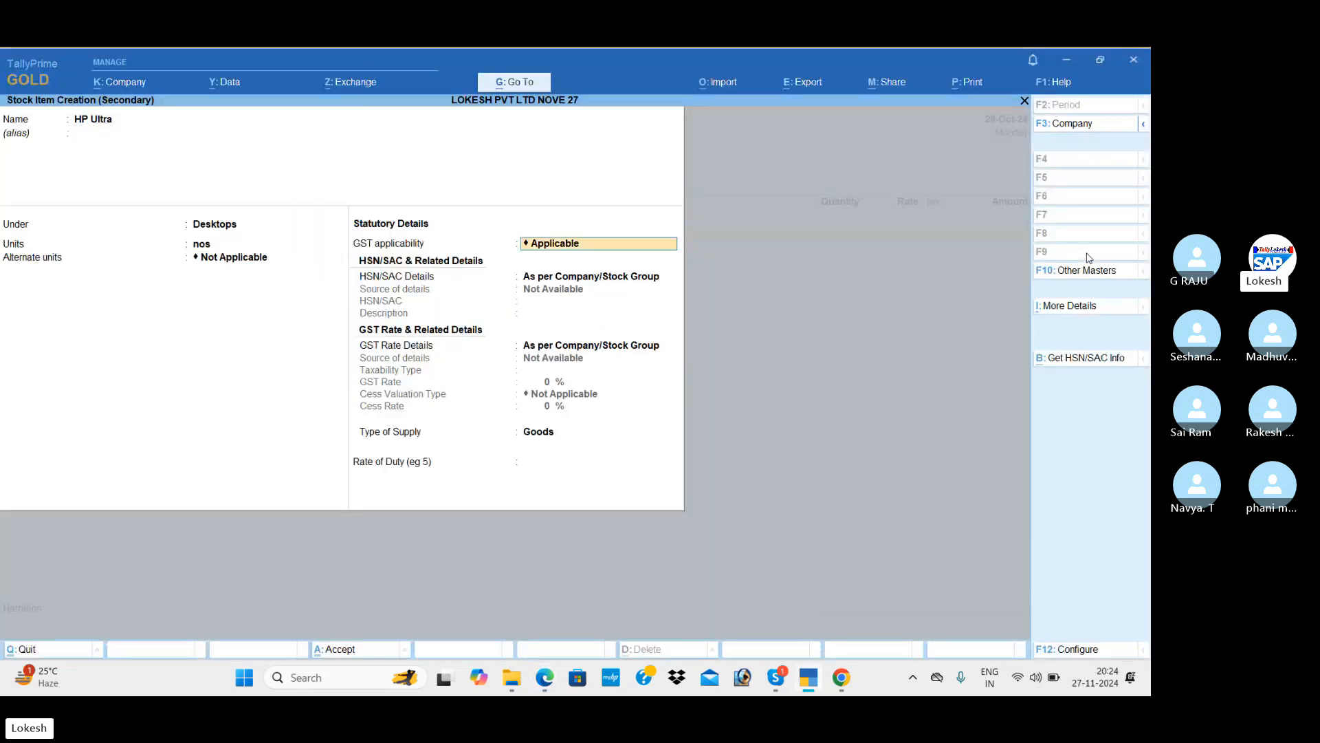
pyautogui.press('Return')
pyautogui.press('Down')
pyautogui.press('Return')
pyautogui.write('985632')
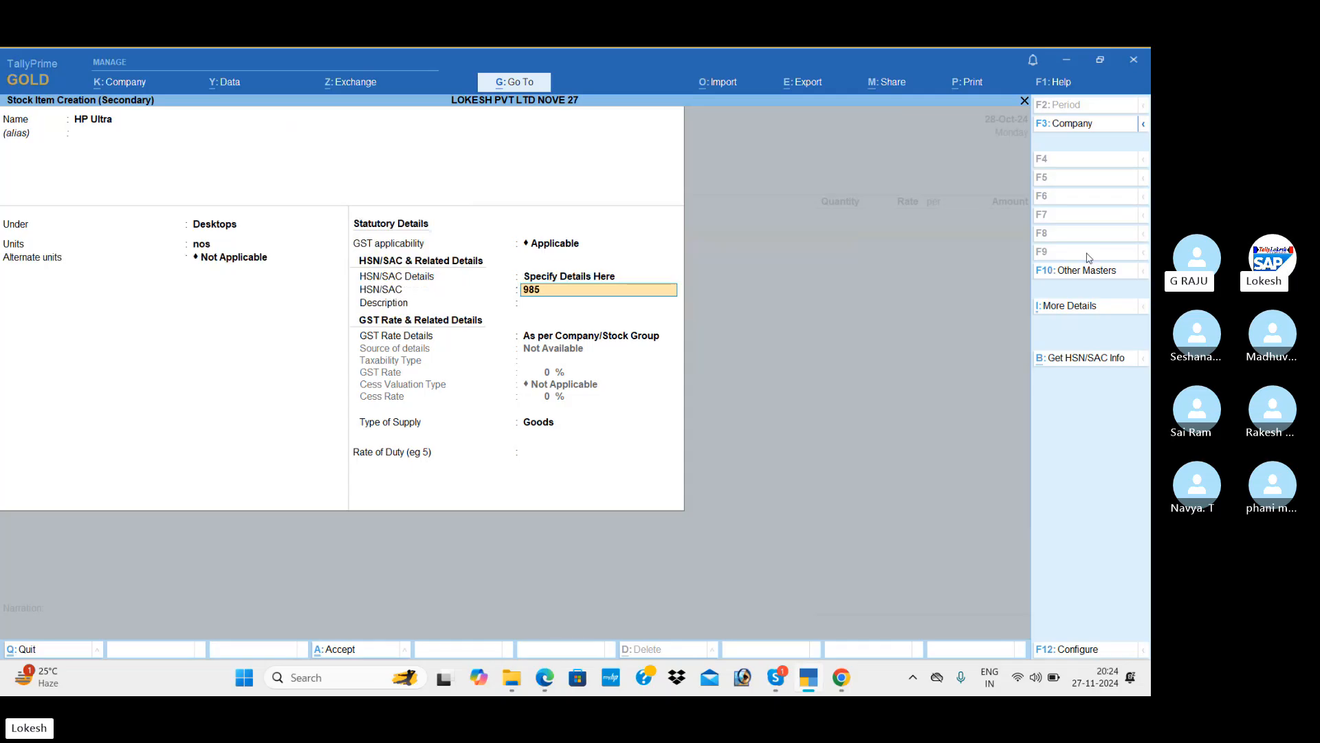
pyautogui.press('Return')
# Give HP Ultra a 28% GST rate and save the item.
pyautogui.press('Return')
pyautogui.press('Down')
pyautogui.press('Return')
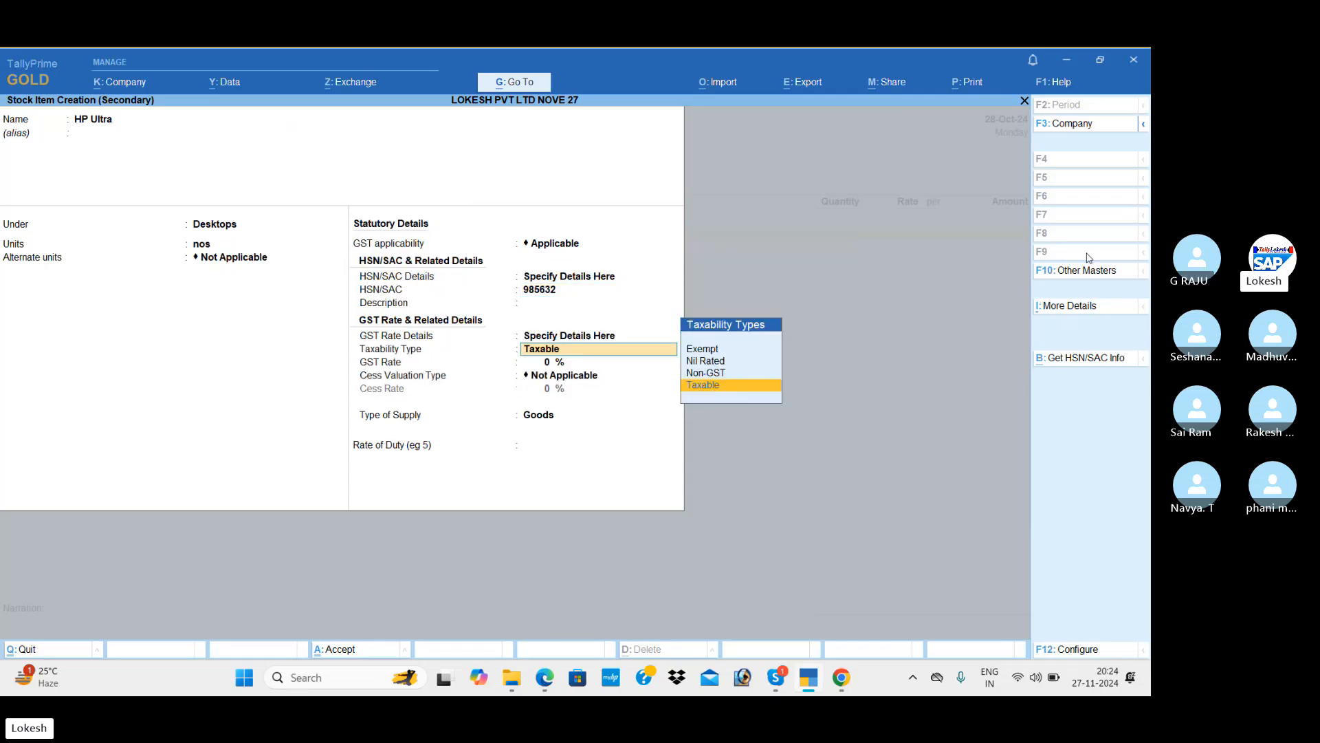
pyautogui.press('Return')
pyautogui.hotkey('alt', 'Tab')
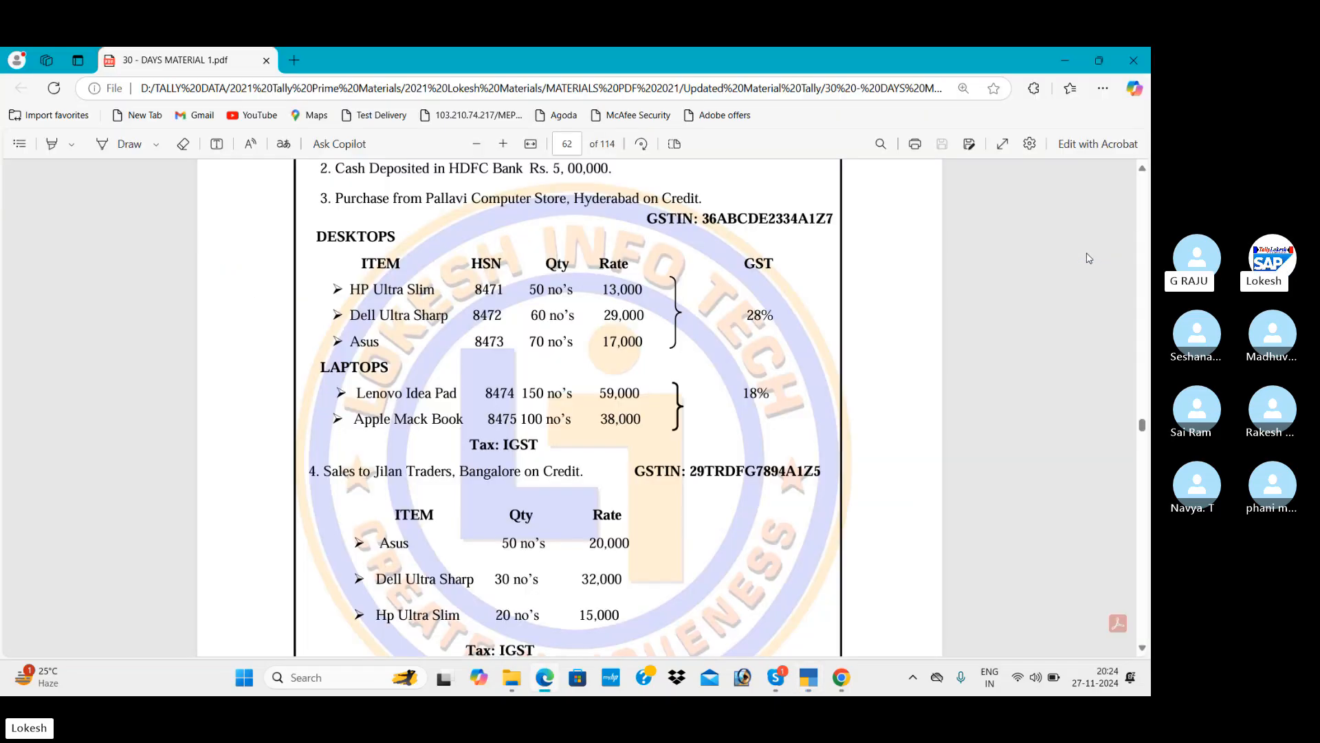
pyautogui.hotkey('alt', 'Tab')
pyautogui.write('28')
pyautogui.press('Return')
pyautogui.press('Return')
pyautogui.press('Return')
pyautogui.press('Return')
pyautogui.press('Return')
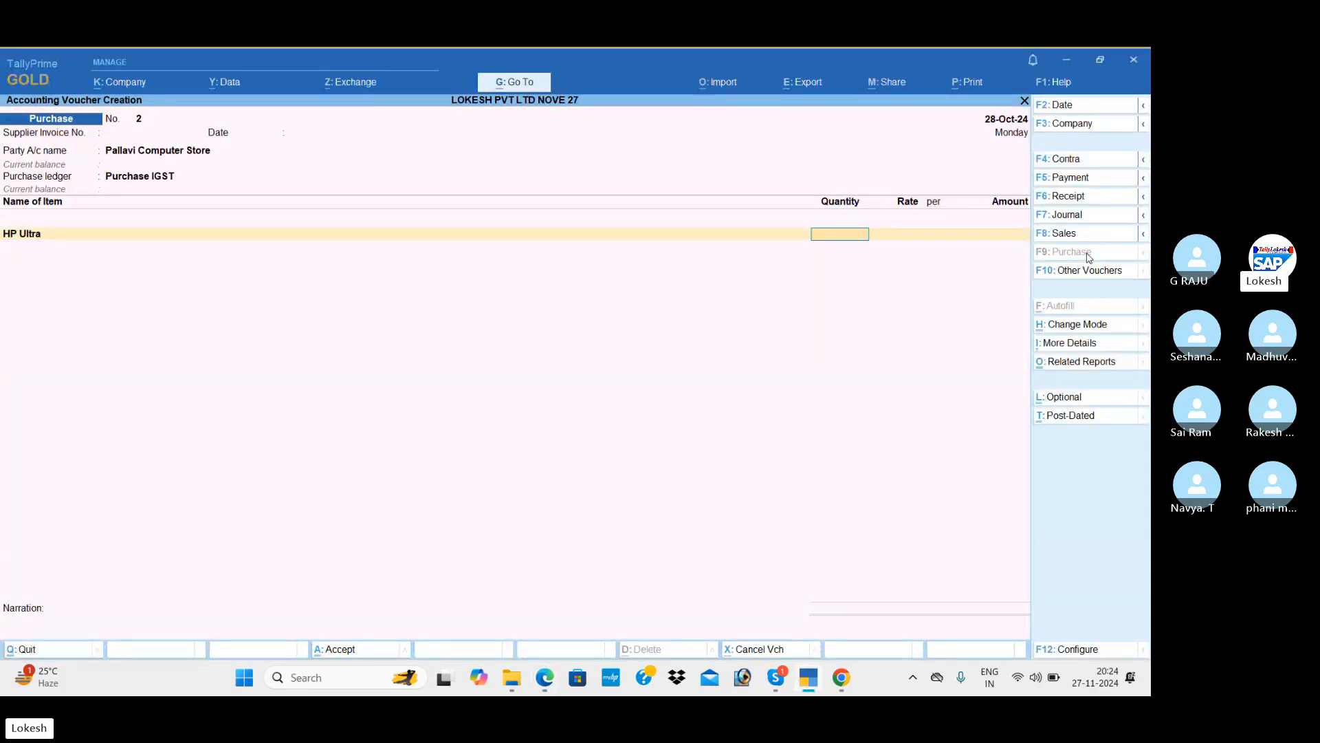
# Enter 50 nos of HP Ultra at 13,000 on the voucher.
pyautogui.hotkey('alt', 'Tab')
pyautogui.hotkey('alt', 'Tab')
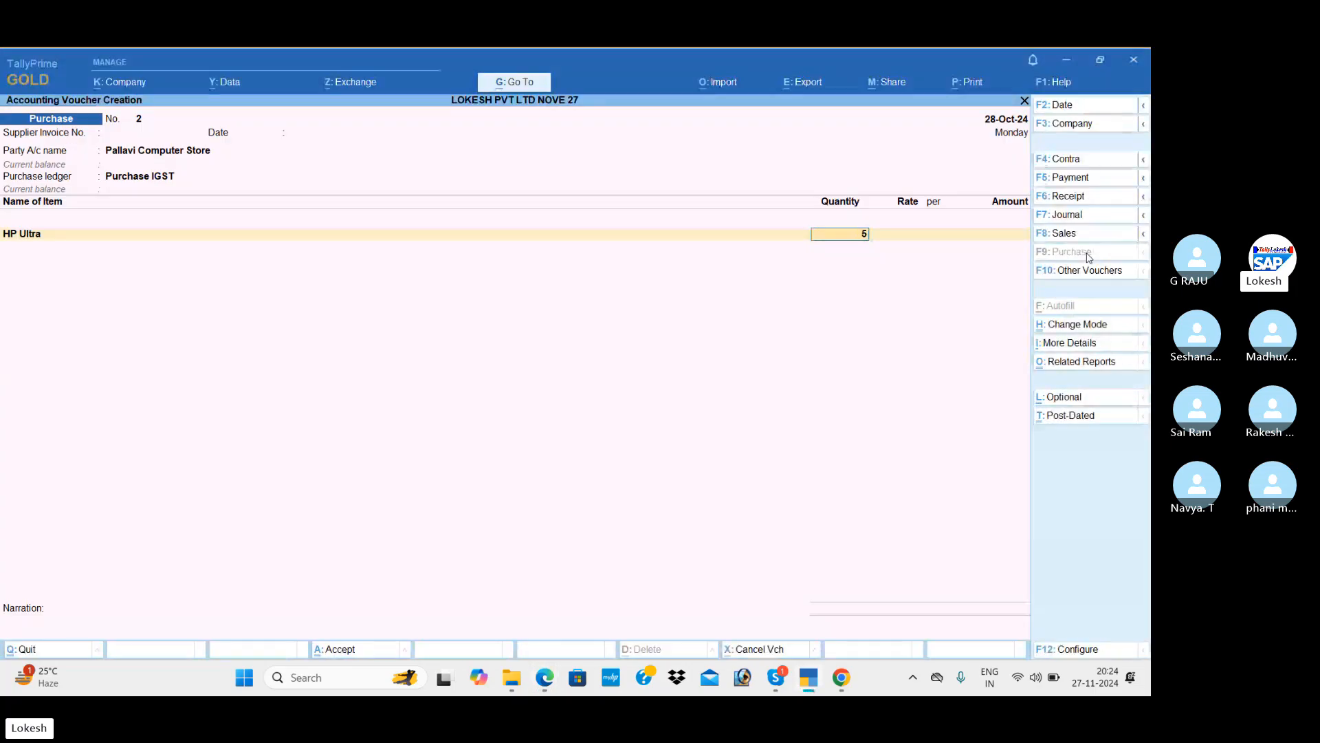
pyautogui.write('50')
pyautogui.press('Return')
pyautogui.write('13,000')
pyautogui.press('Return')
pyautogui.press('Return')
pyautogui.press('Return')
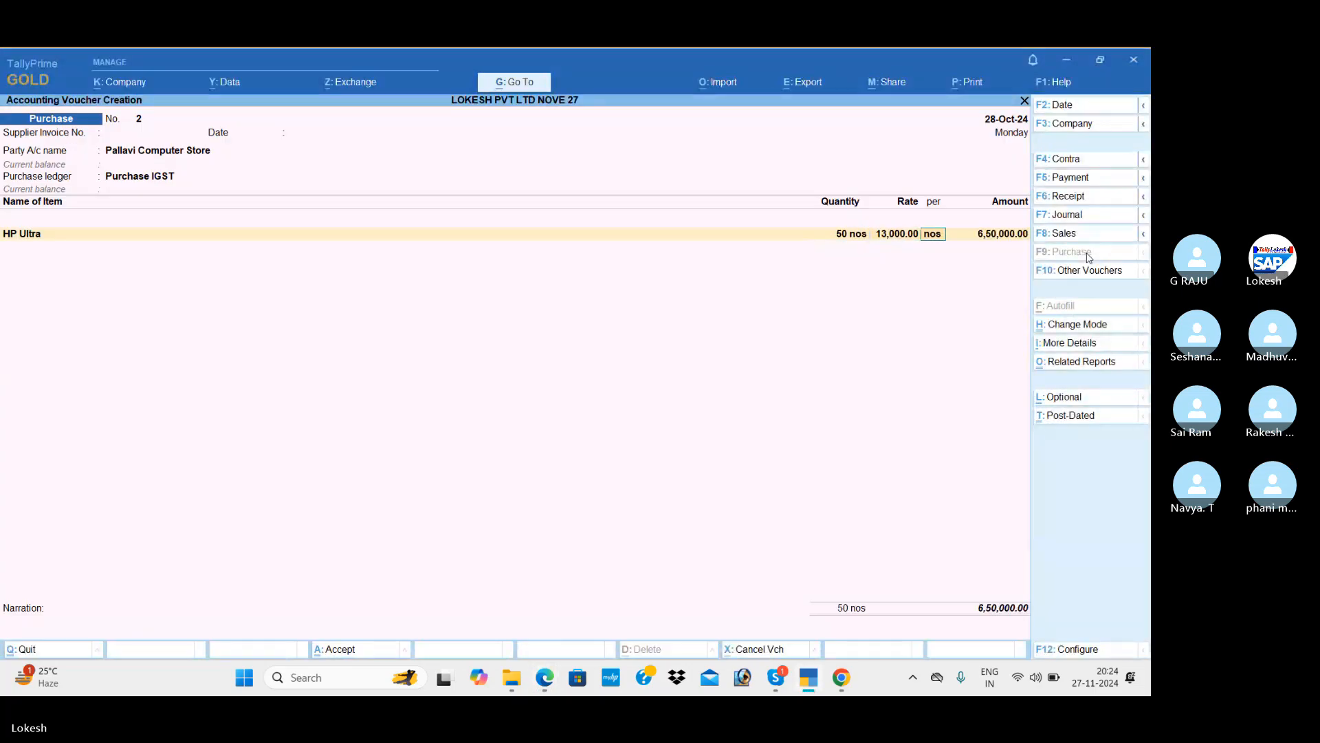
# Create stock item Dell Ultra under Desktops with unit nos.
pyautogui.hotkey('alt', 'c')
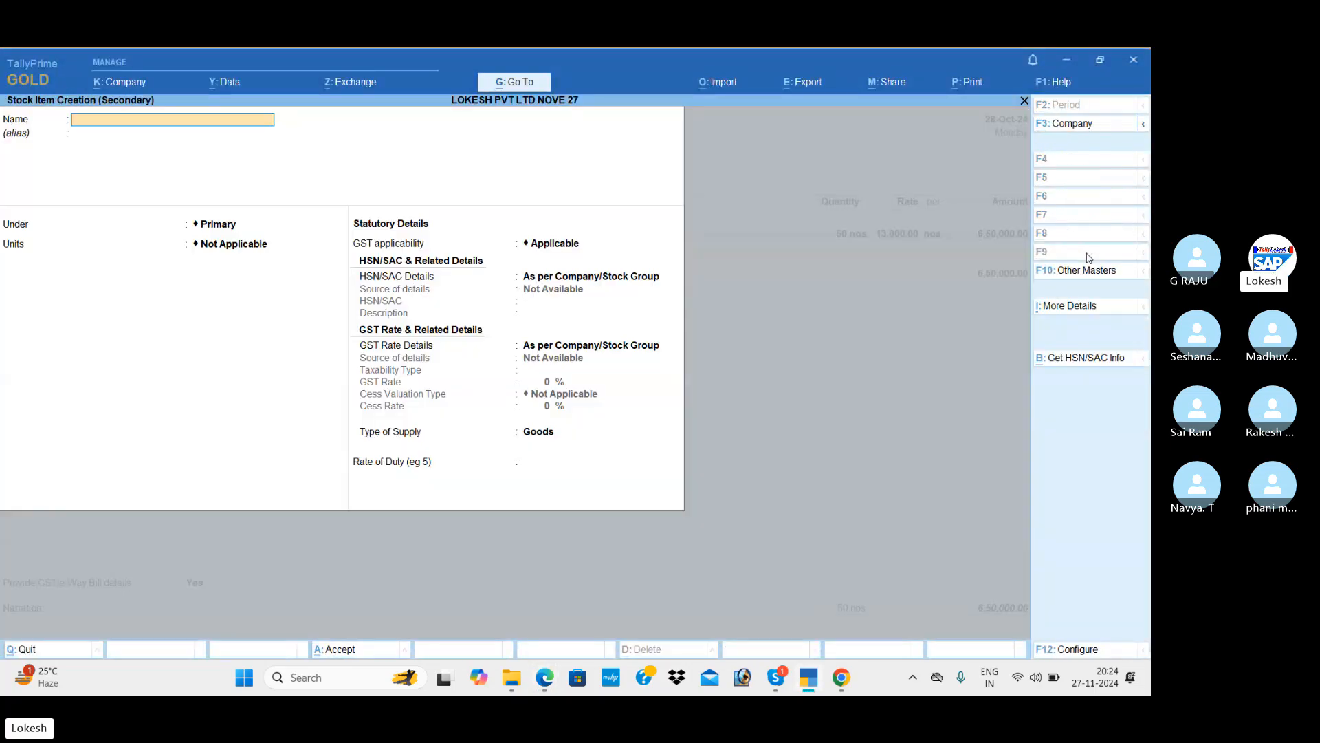
pyautogui.hotkey('alt', 'Tab')
pyautogui.hotkey('alt', 'Tab')
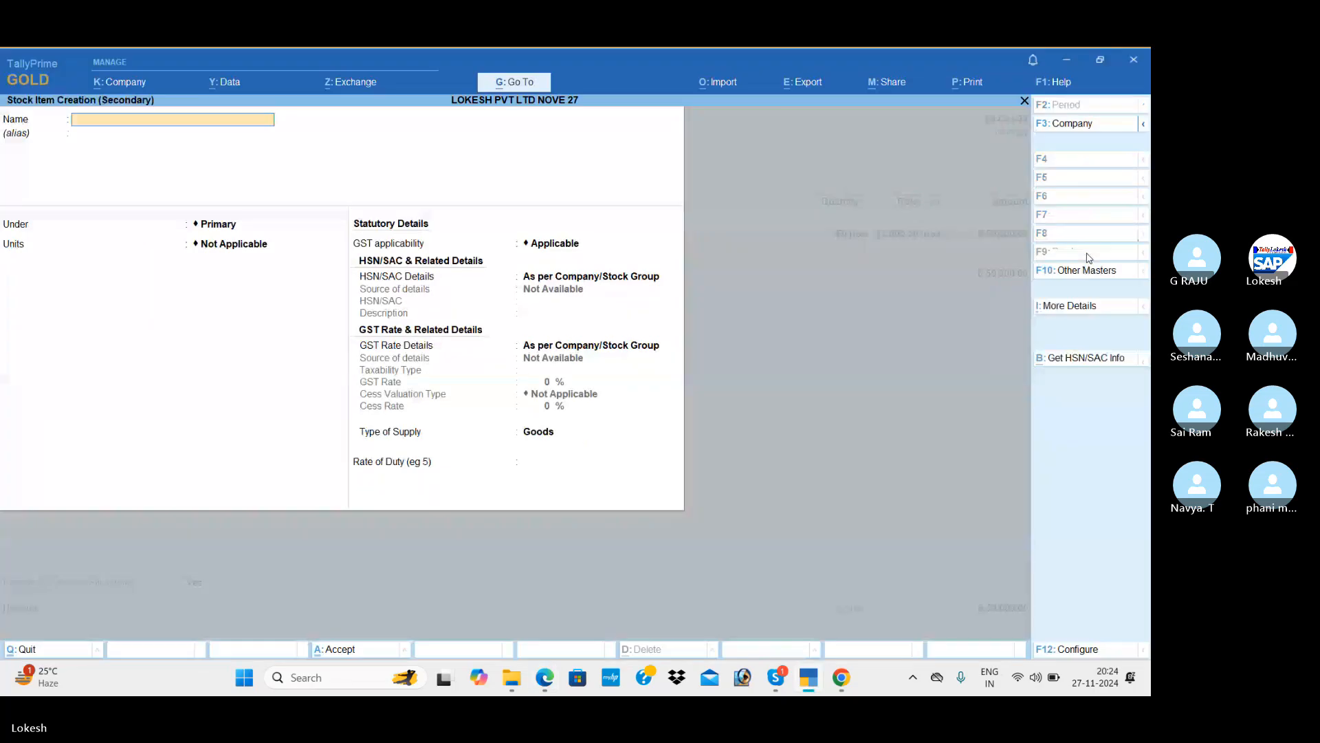
pyautogui.write('Dell UIta')
pyautogui.press('BackSpace')
pyautogui.write('ra')
pyautogui.press('Return')
pyautogui.press('Return')
pyautogui.press('Down')
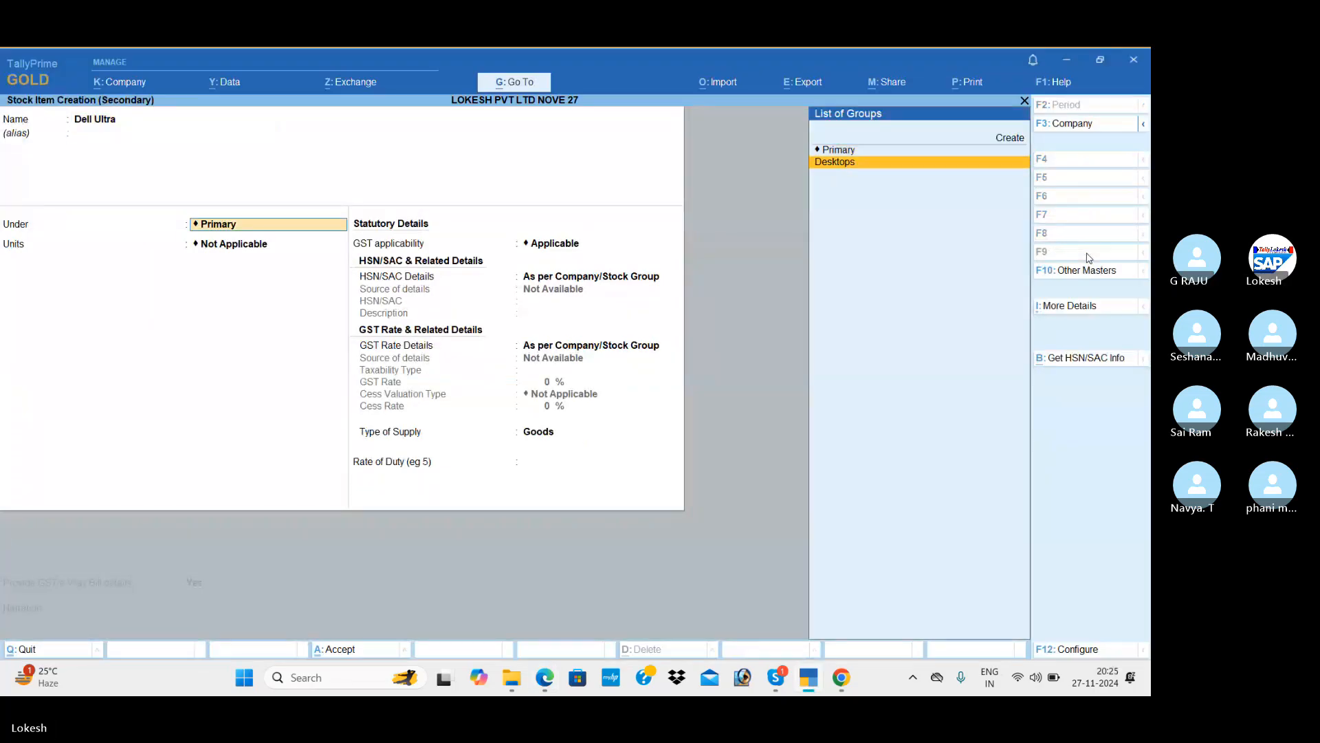
pyautogui.press('Return')
pyautogui.write('nos')
pyautogui.press('Return')
pyautogui.press('Return')
# Give Dell Ultra HSN code 5412, Taxable status, and its GST rate.
pyautogui.press('Return')
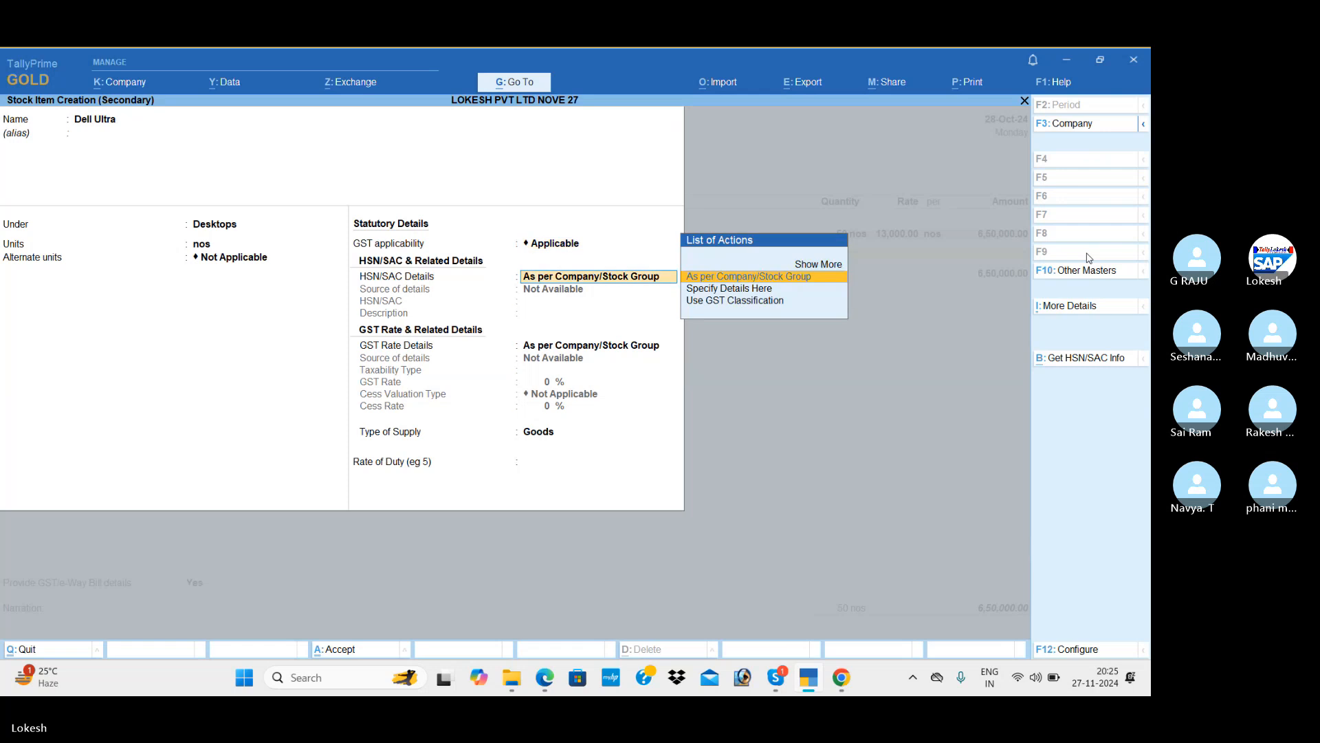
pyautogui.press('Down')
pyautogui.press('Return')
pyautogui.press('Return')
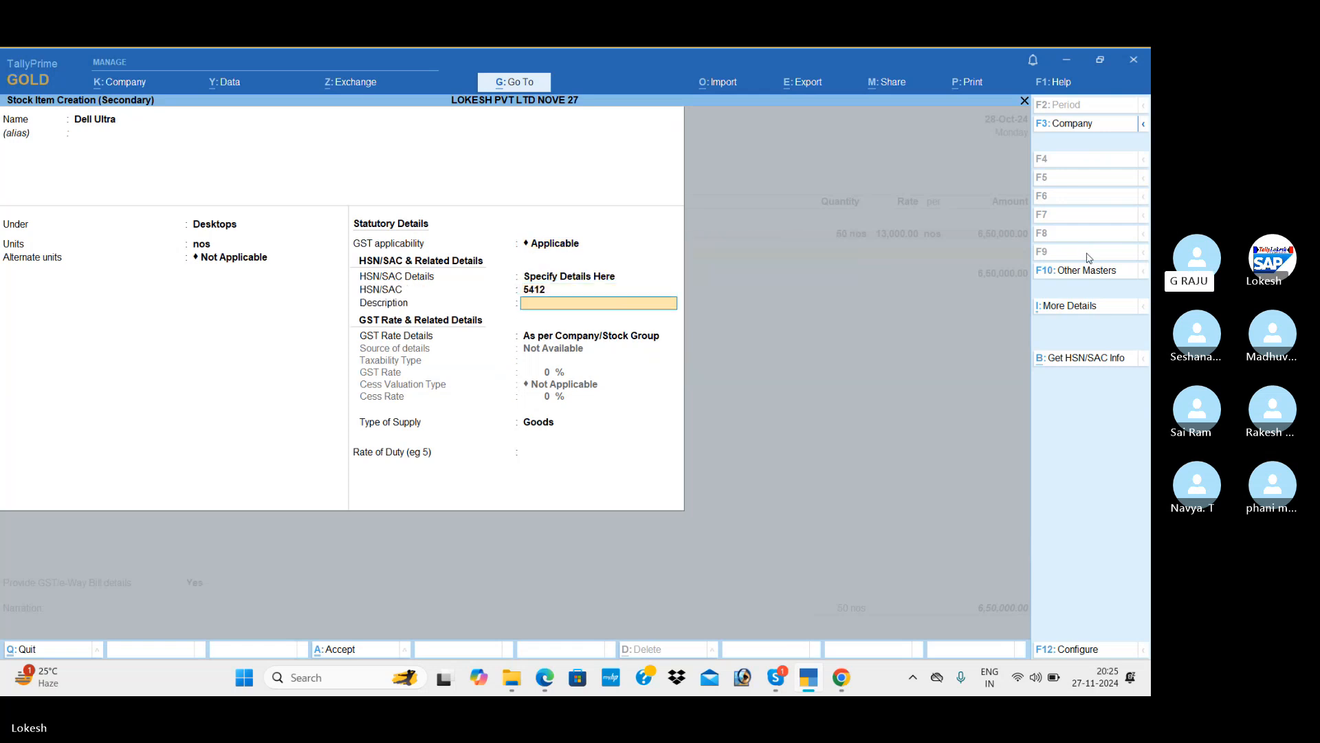
pyautogui.press('Return')
pyautogui.press('Down')
pyautogui.press('Return')
pyautogui.press('Return')
pyautogui.write('2')
pyautogui.press('Return')
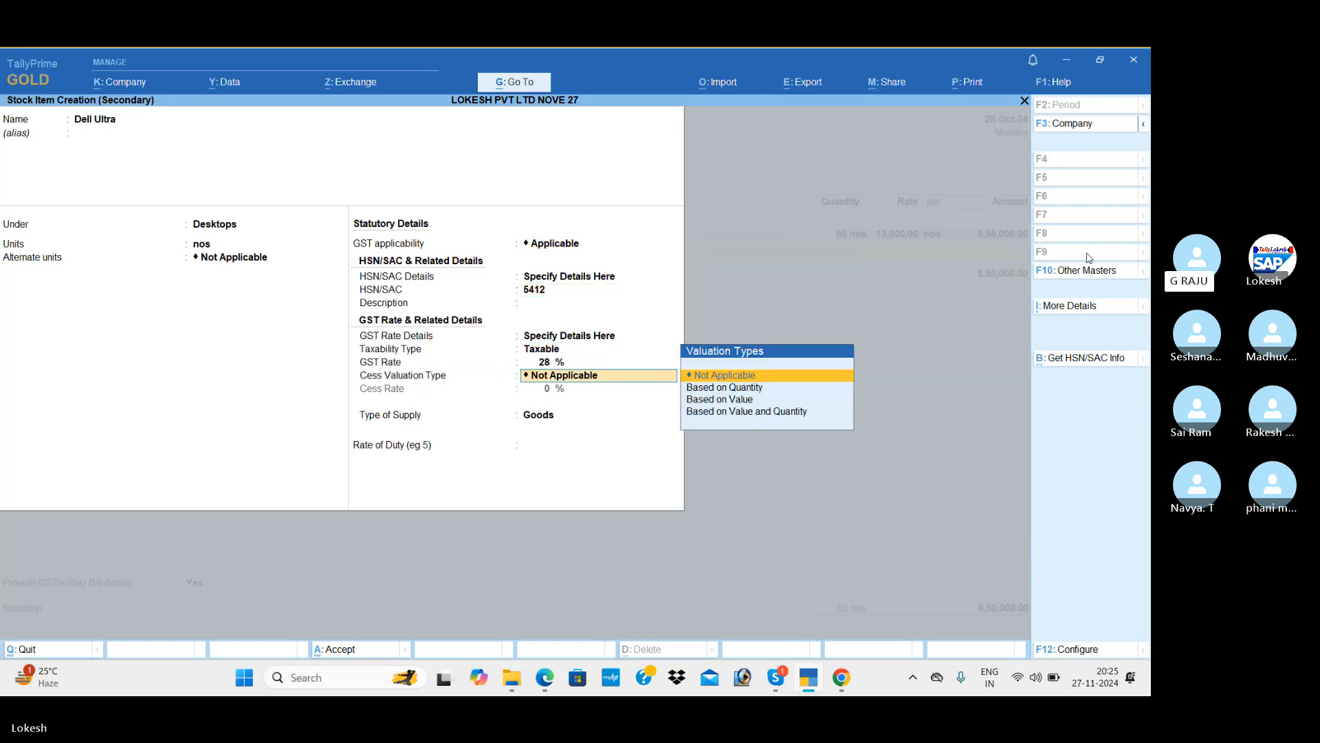
pyautogui.press('Return')
# Save Dell Ultra and enter 60 nos at 29,000 on the voucher.
pyautogui.press('Return')
pyautogui.press('Return')
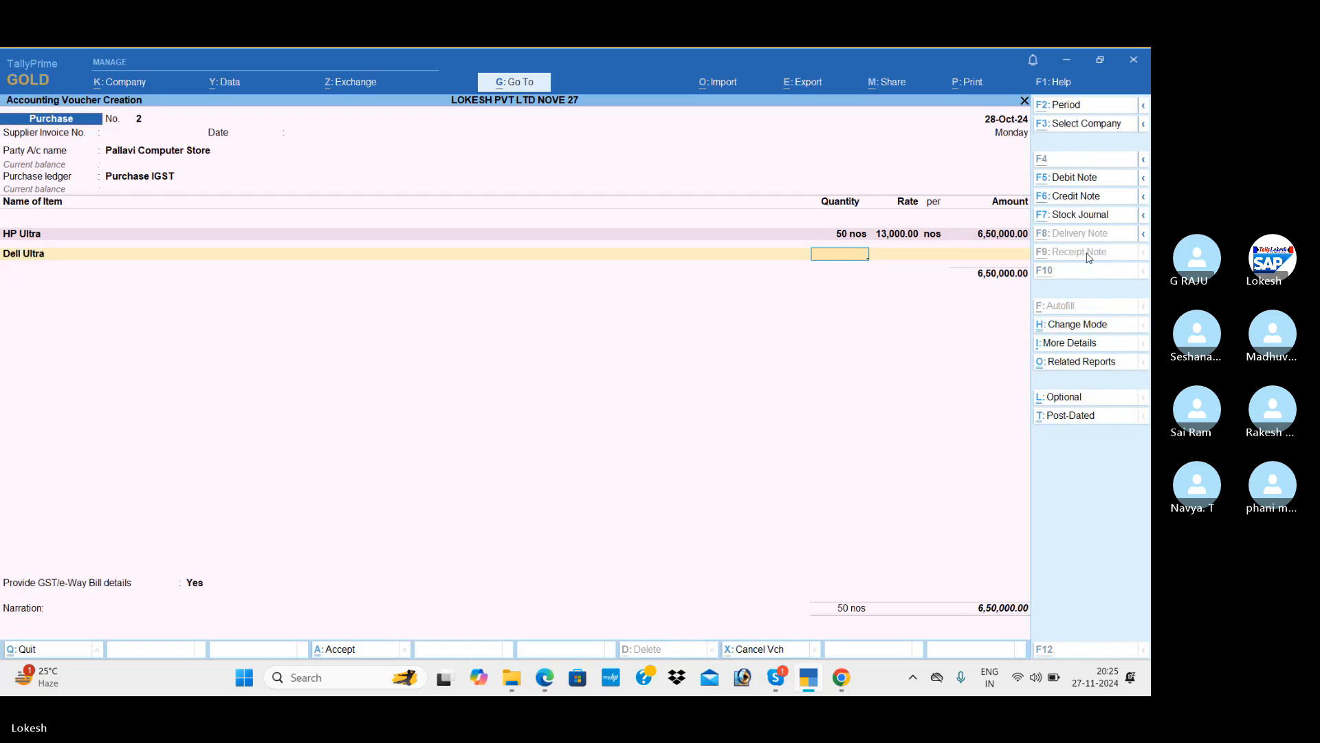
pyautogui.hotkey('alt', 'Tab')
pyautogui.hotkey('alt', 'Tab')
pyautogui.write('60')
pyautogui.press('Return')
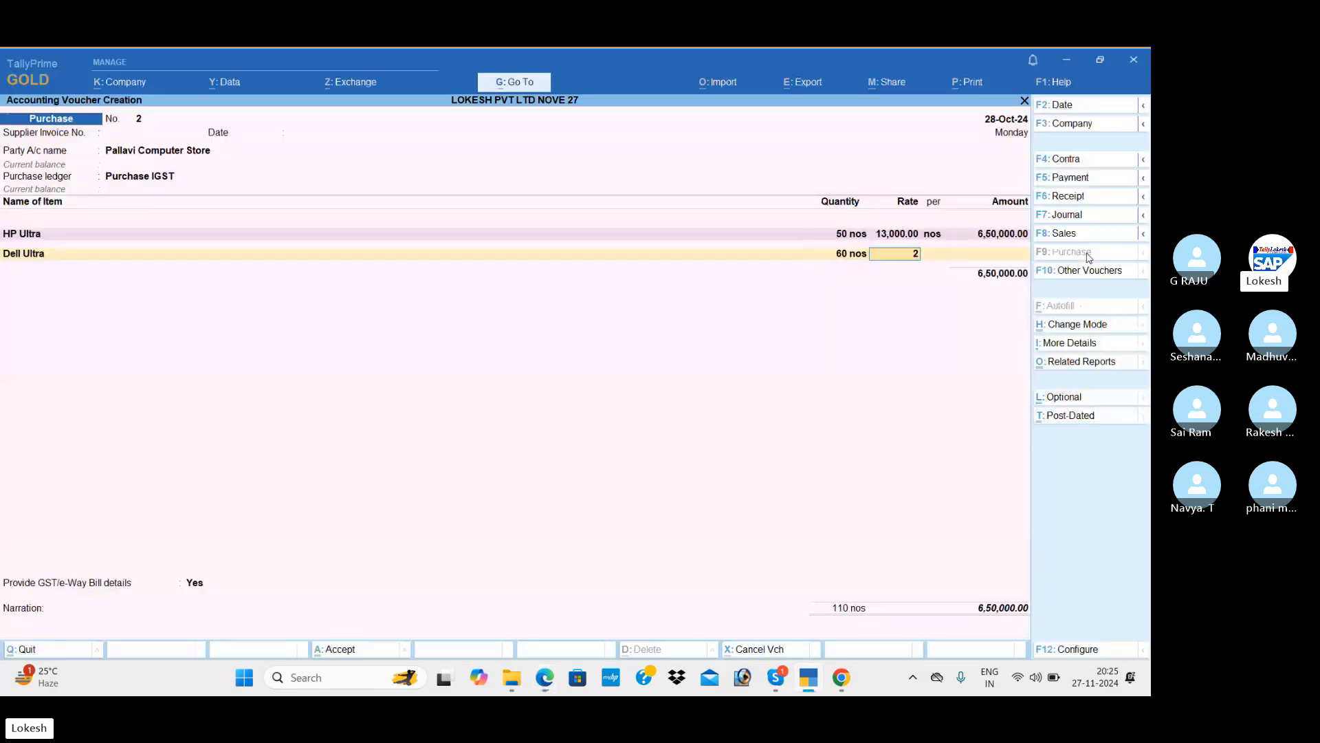
pyautogui.write('29000')
pyautogui.press('Return')
pyautogui.press('Return')
pyautogui.press('Return')
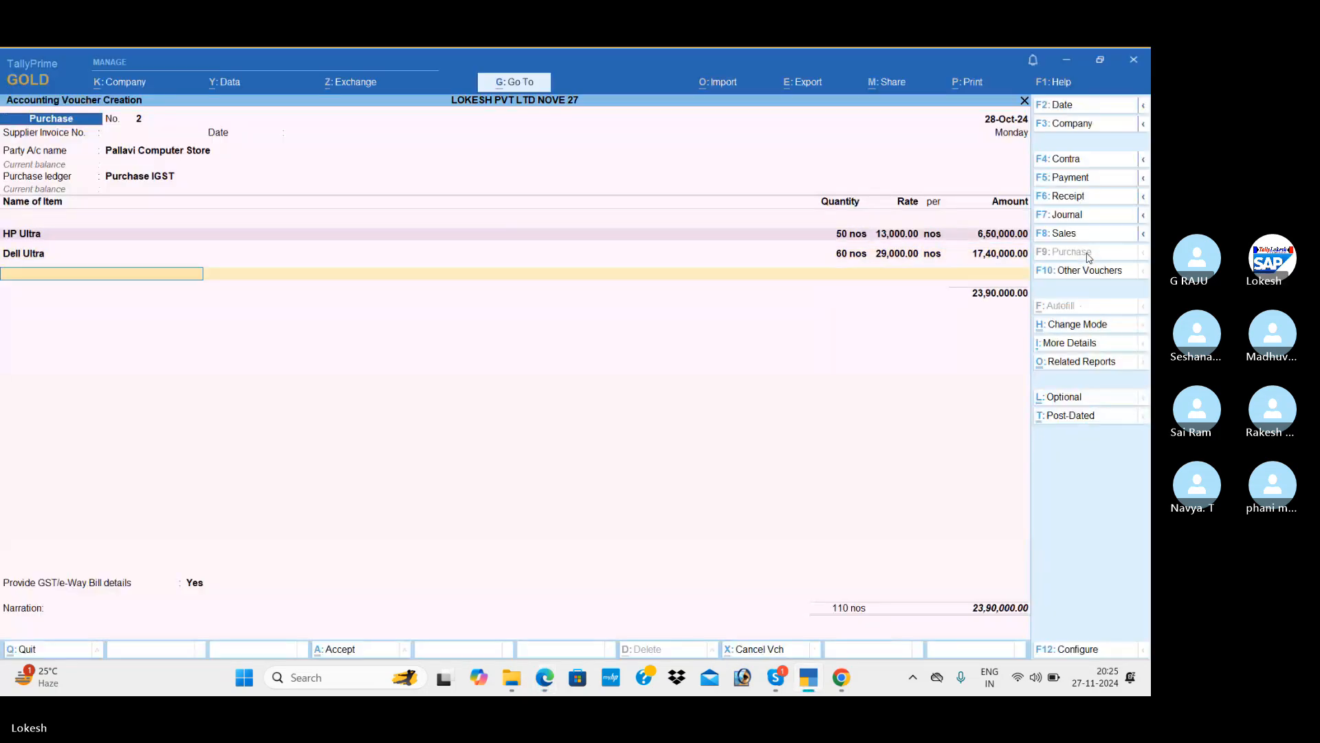
# Create stock item Asus under Desktops with unit nos.
pyautogui.hotkey('alt', 'c')
pyautogui.hotkey('alt', 'Tab')
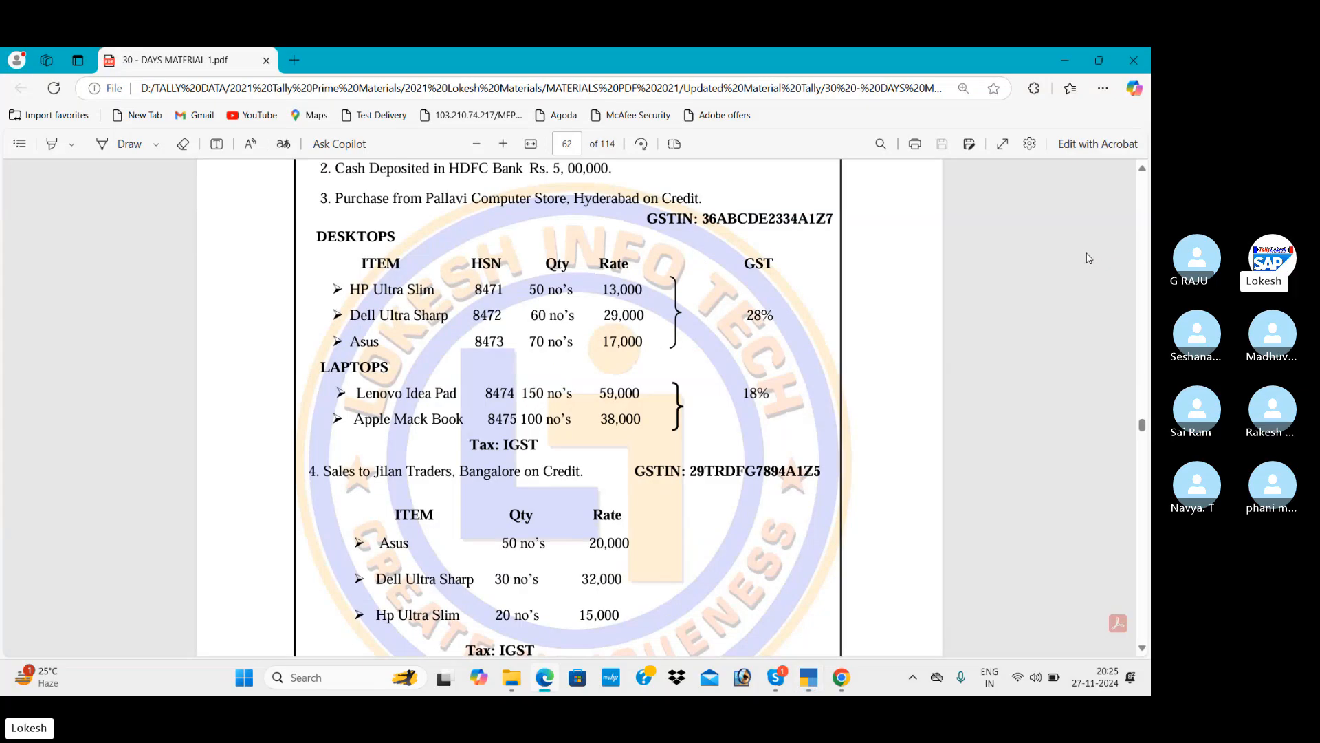
pyautogui.hotkey('alt', 'Tab')
pyautogui.write('Asu')
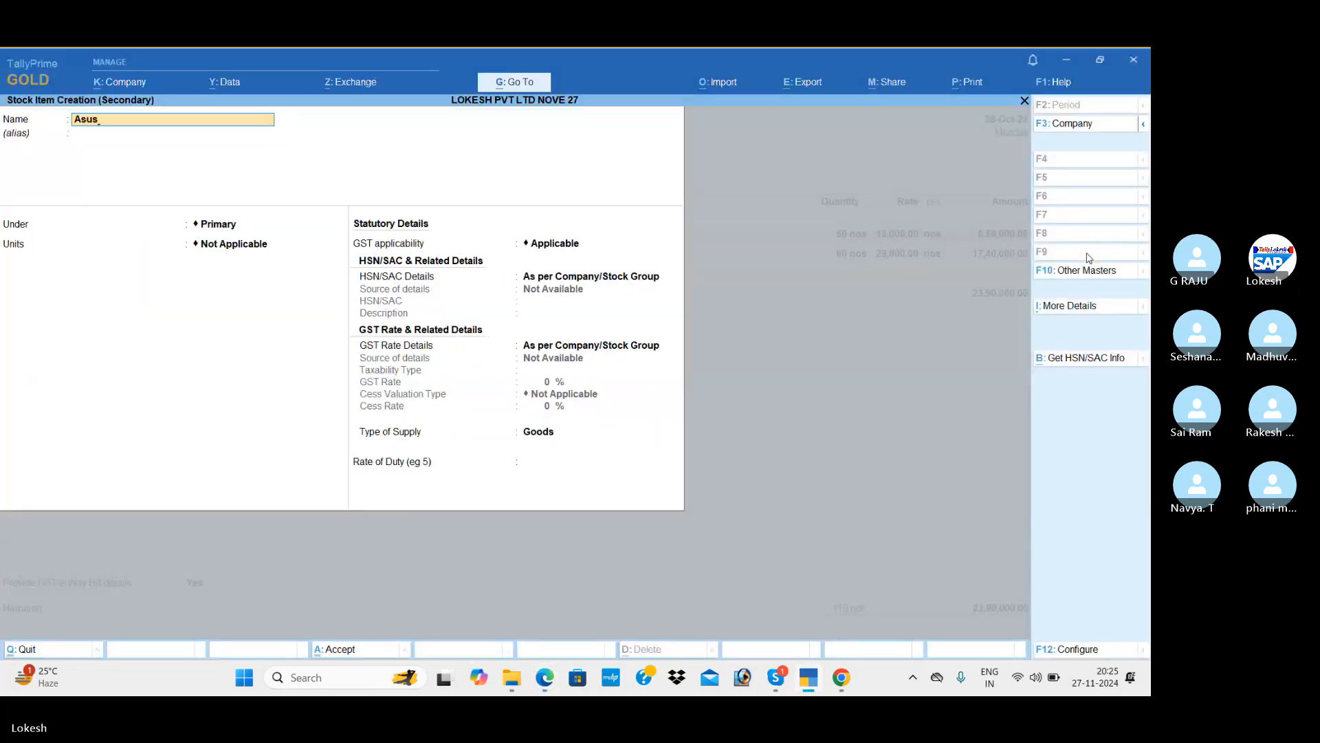
pyautogui.write('s')
pyautogui.press('Return')
pyautogui.press('Down')
pyautogui.press('Return')
pyautogui.press('Return')
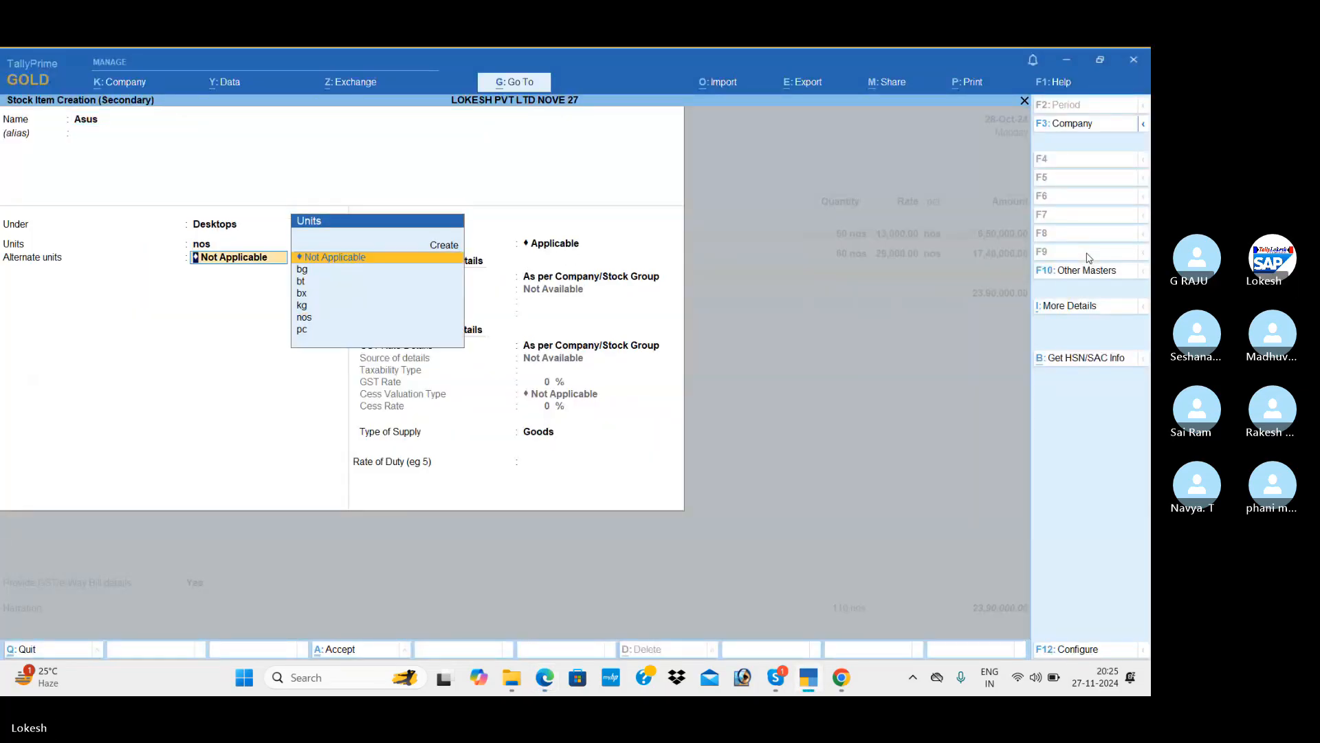
# Give Asus HSN code 21478, Taxable status, and a 28% GST rate.
pyautogui.press('Return')
pyautogui.press('Return')
pyautogui.press('Down')
pyautogui.press('Return')
pyautogui.write('2147')
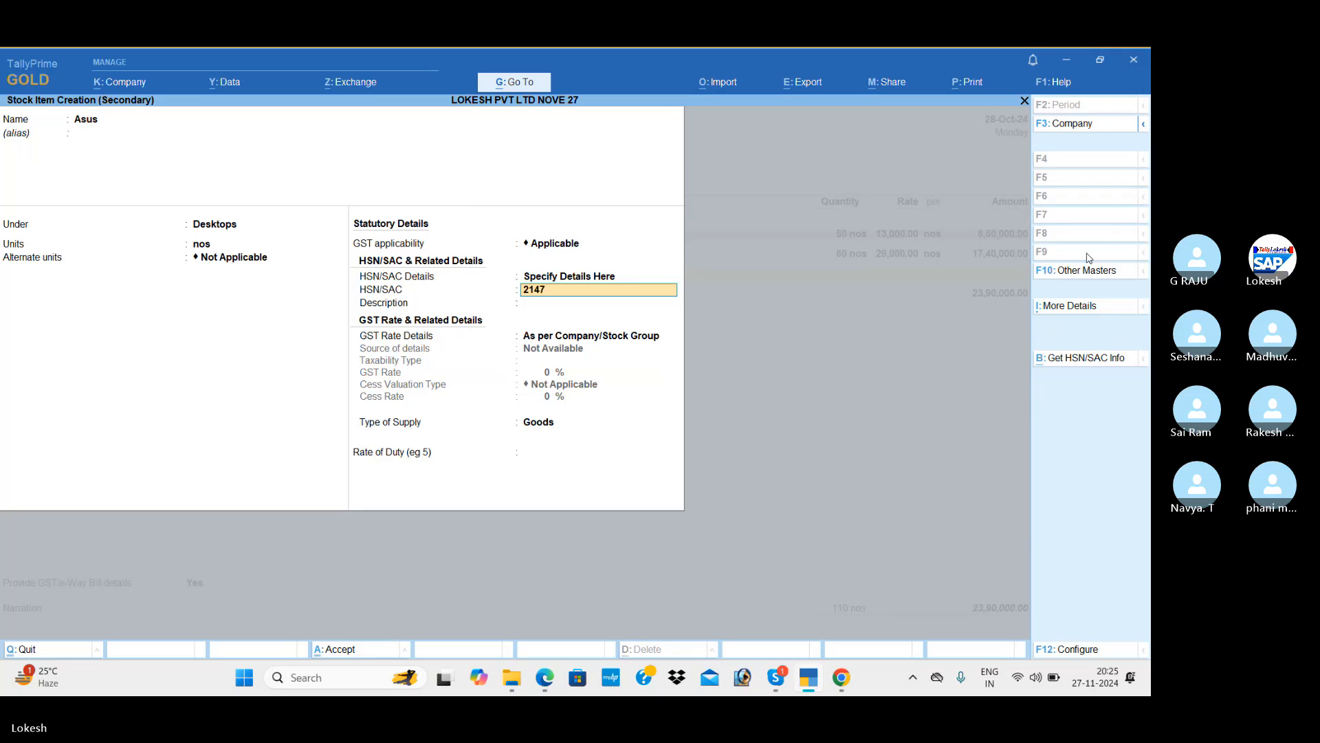
pyautogui.write('8')
pyautogui.press('Return')
pyautogui.press('Return')
pyautogui.press('Down')
pyautogui.press('Return')
pyautogui.press('Return')
pyautogui.write('2')
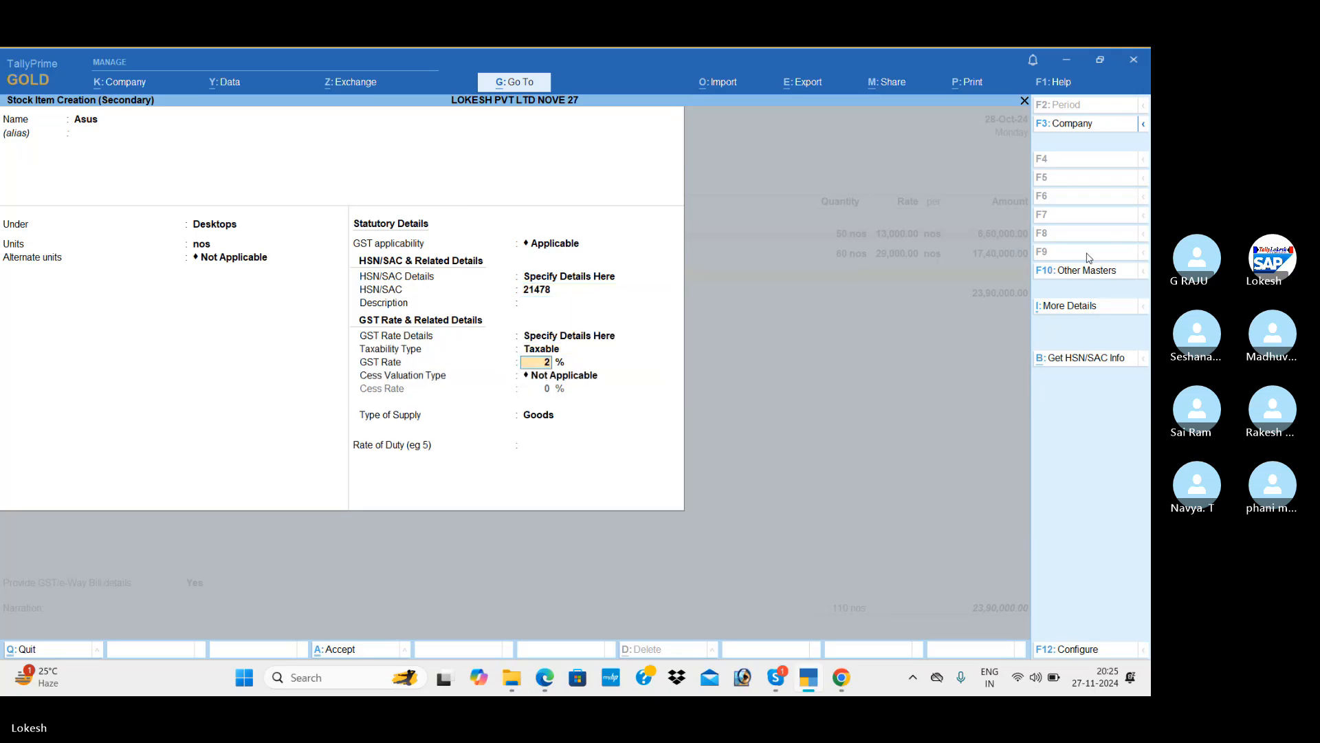
pyautogui.write('8')
pyautogui.press('Return')
# Save Asus and enter 70 nos at 17,000 on the voucher.
pyautogui.press('Return')
pyautogui.press('Return')
pyautogui.press('Return')
pyautogui.press('Return')
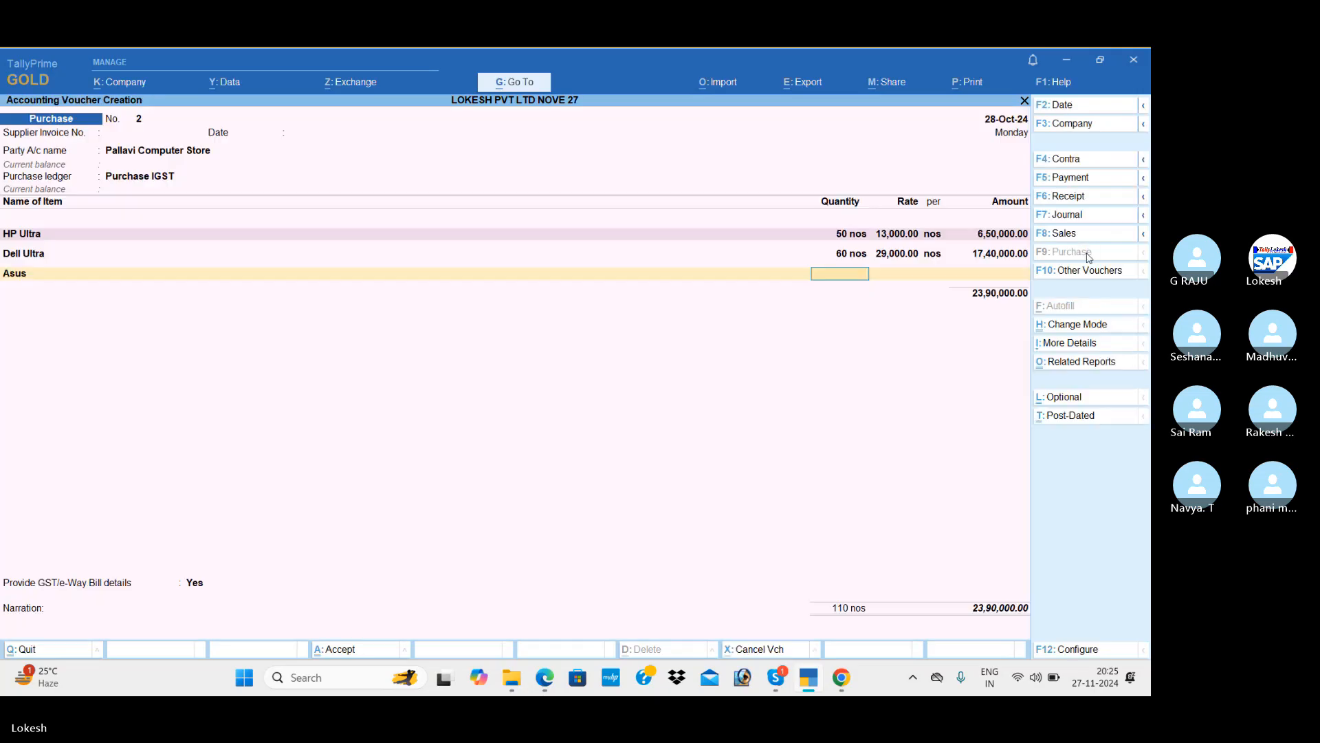
pyautogui.hotkey('alt', 'Tab')
pyautogui.hotkey('alt', 'Tab')
pyautogui.write('70')
pyautogui.press('Return')
pyautogui.write('17,000')
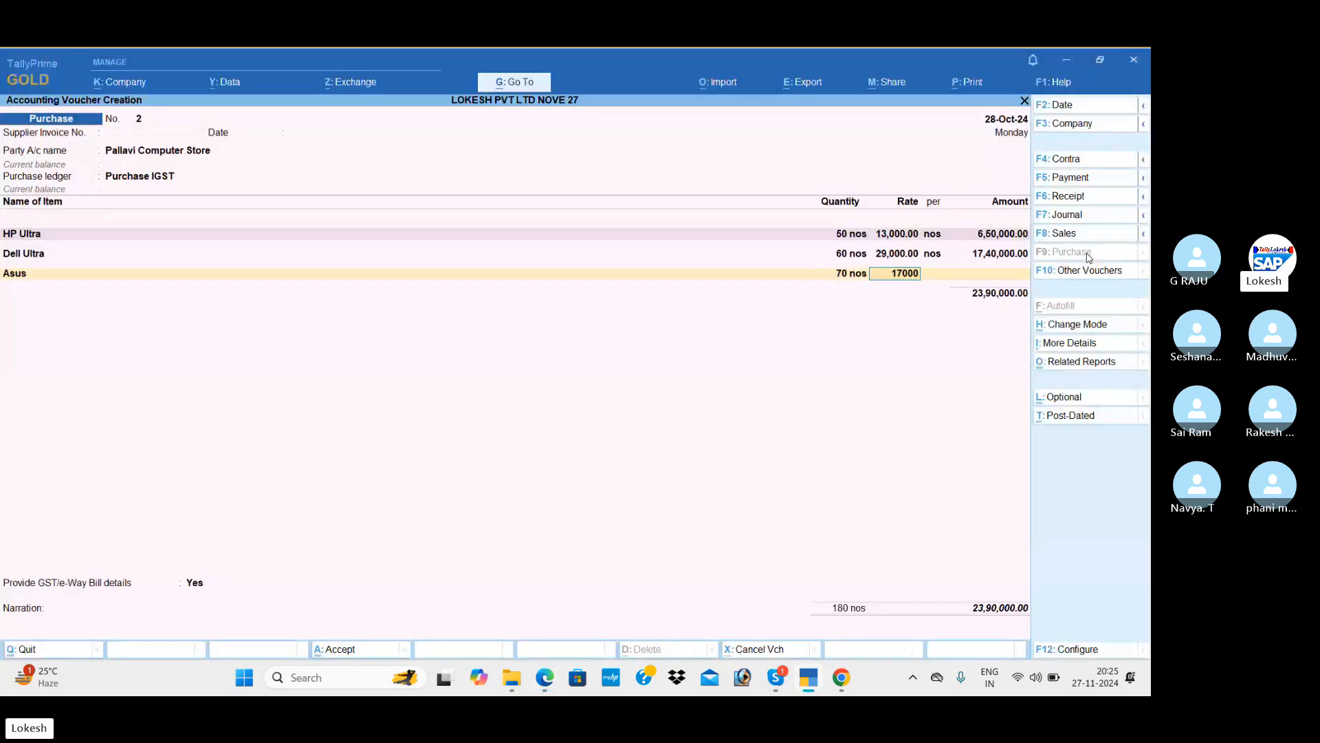
pyautogui.press('Return')
pyautogui.press('Return')
pyautogui.press('Return')
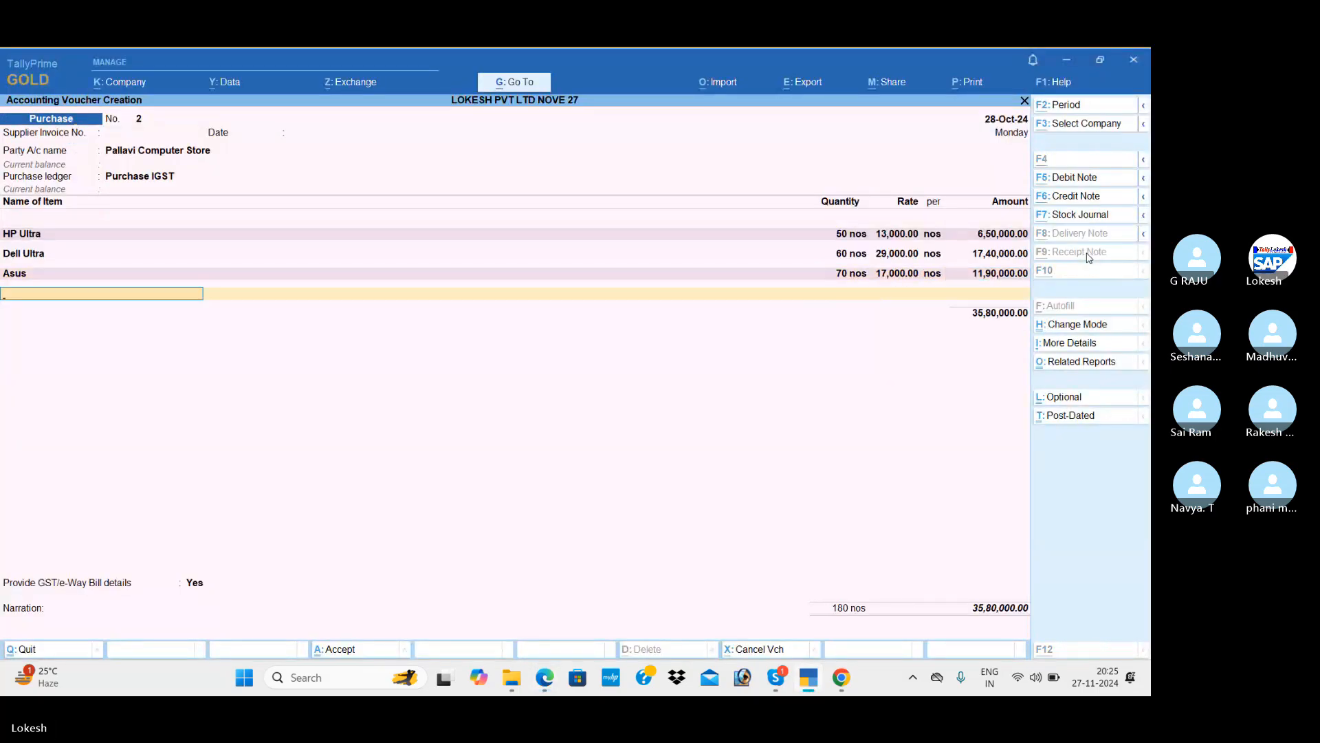
pyautogui.hotkey('alt', 'c')
pyautogui.hotkey('alt', 'Tab')
pyautogui.hotkey('alt', 'Tab')
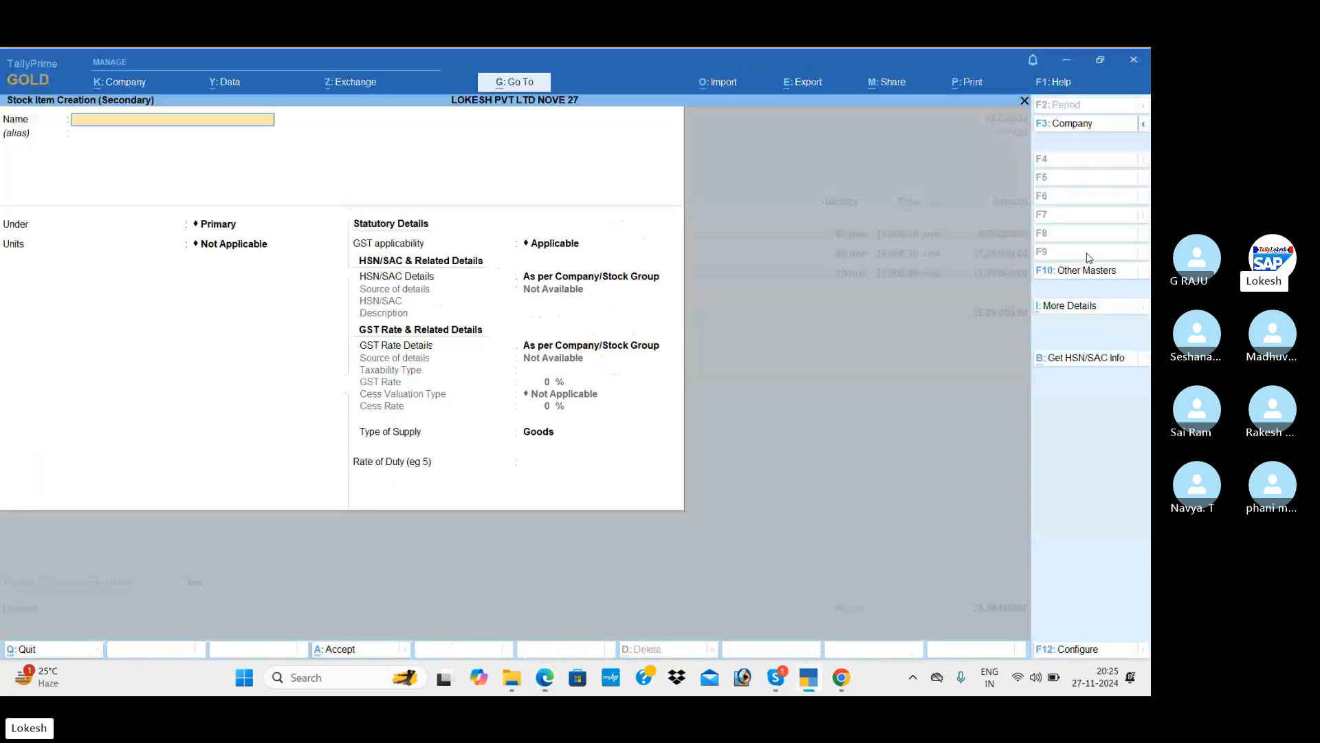
# Name the new stock item Lenovo Ipad and create a Laptops stock group for it.
pyautogui.write('Lenovo')
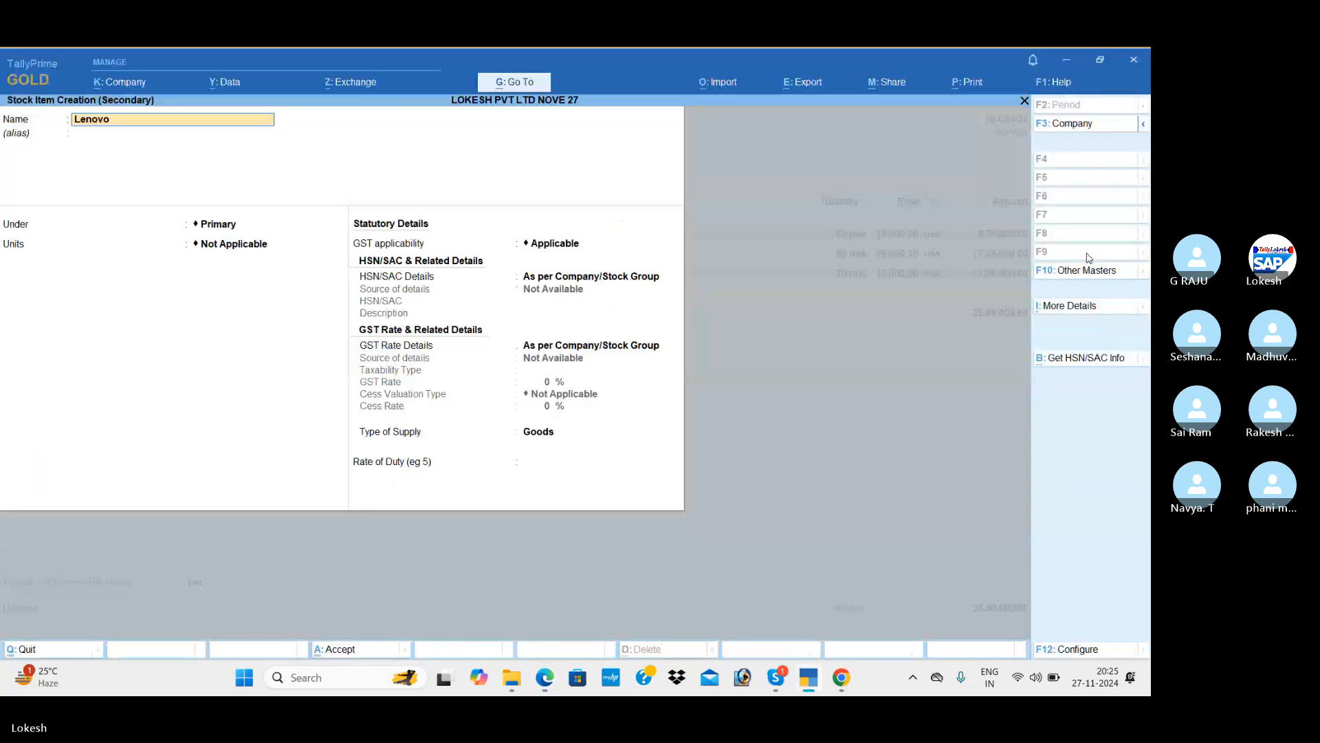
pyautogui.write(' ipad')
pyautogui.press('Return')
pyautogui.press('Return')
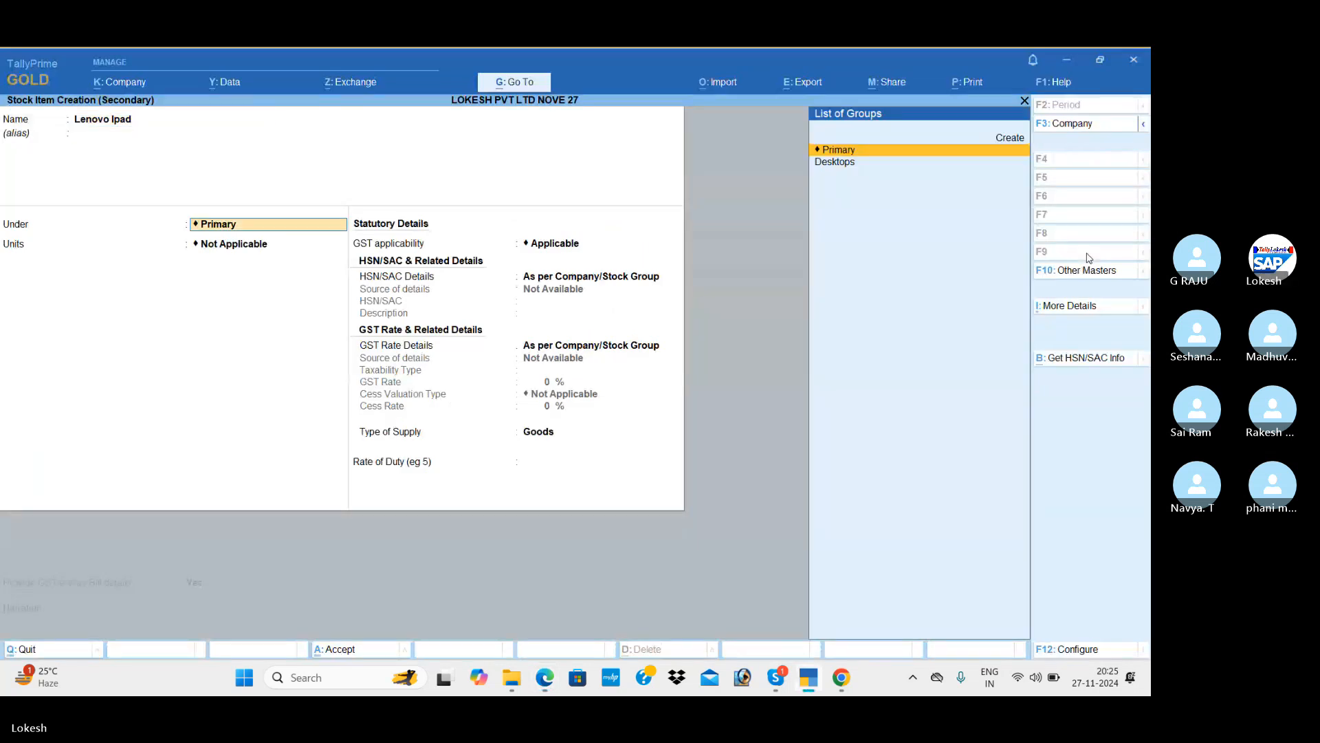
pyautogui.hotkey('alt', 'c')
pyautogui.hotkey('alt', 'Tab')
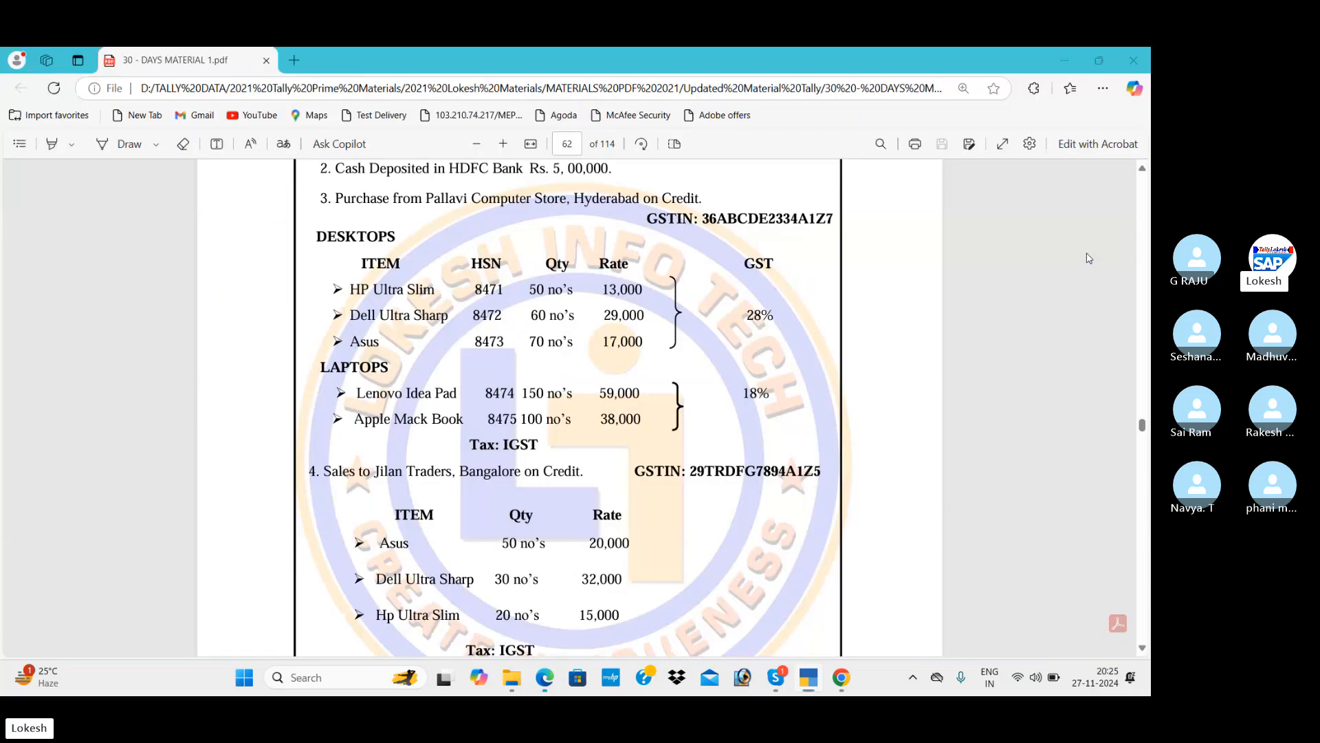
pyautogui.hotkey('alt', 'Tab')
pyautogui.write('Lapt')
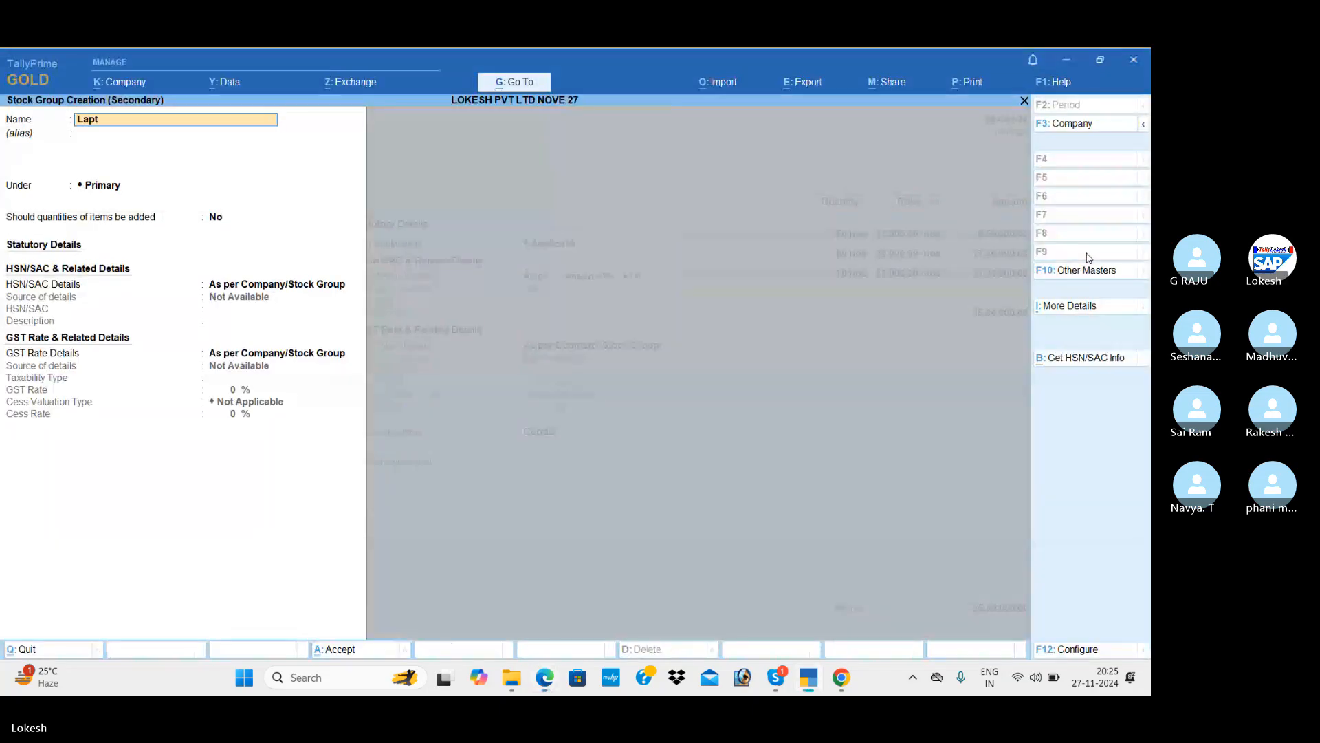
pyautogui.write('ops')
pyautogui.press('Return')
pyautogui.press('ctrl')
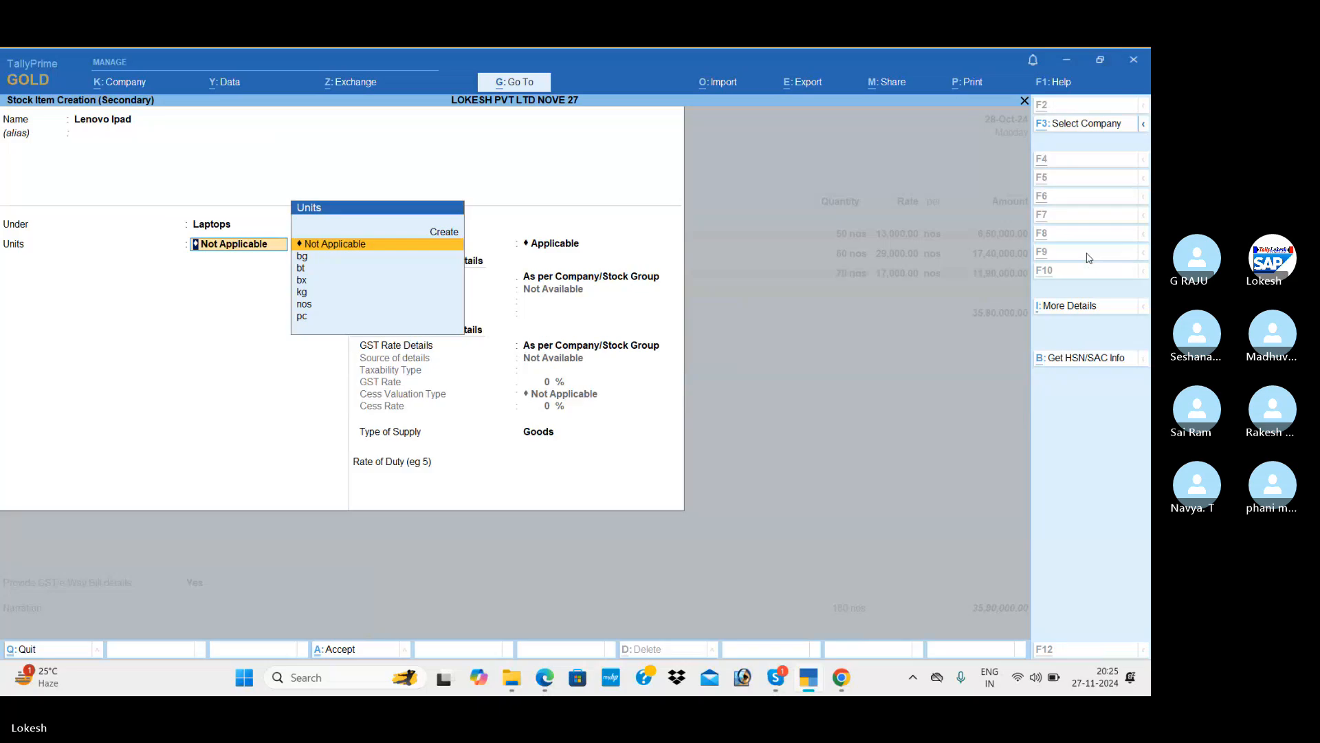
# Give Lenovo Ipad unit nos, HSN 114785 and 18% taxable GST, then save it.
pyautogui.hotkey('alt', 'Tab')
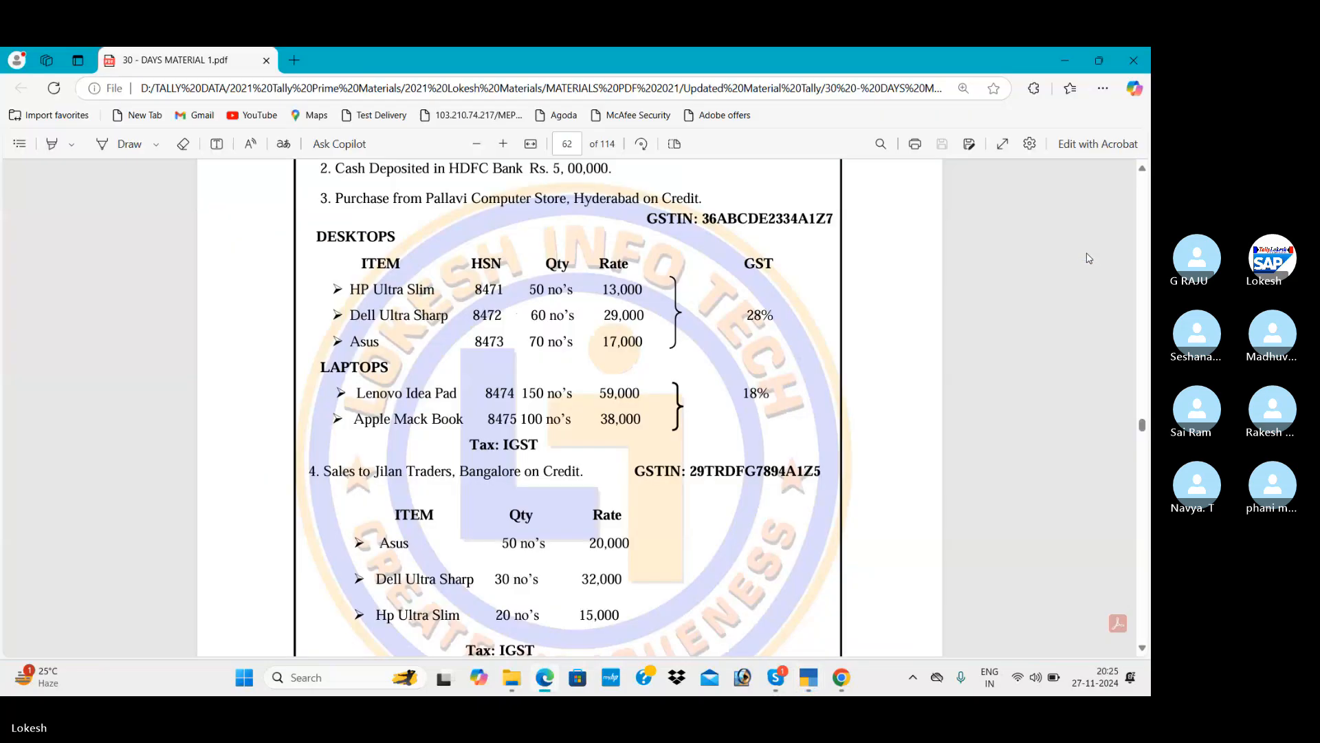
pyautogui.hotkey('alt', 'Tab')
pyautogui.press('Down')
pyautogui.press('Down')
pyautogui.press('Down')
pyautogui.press('Down')
pyautogui.press('Down')
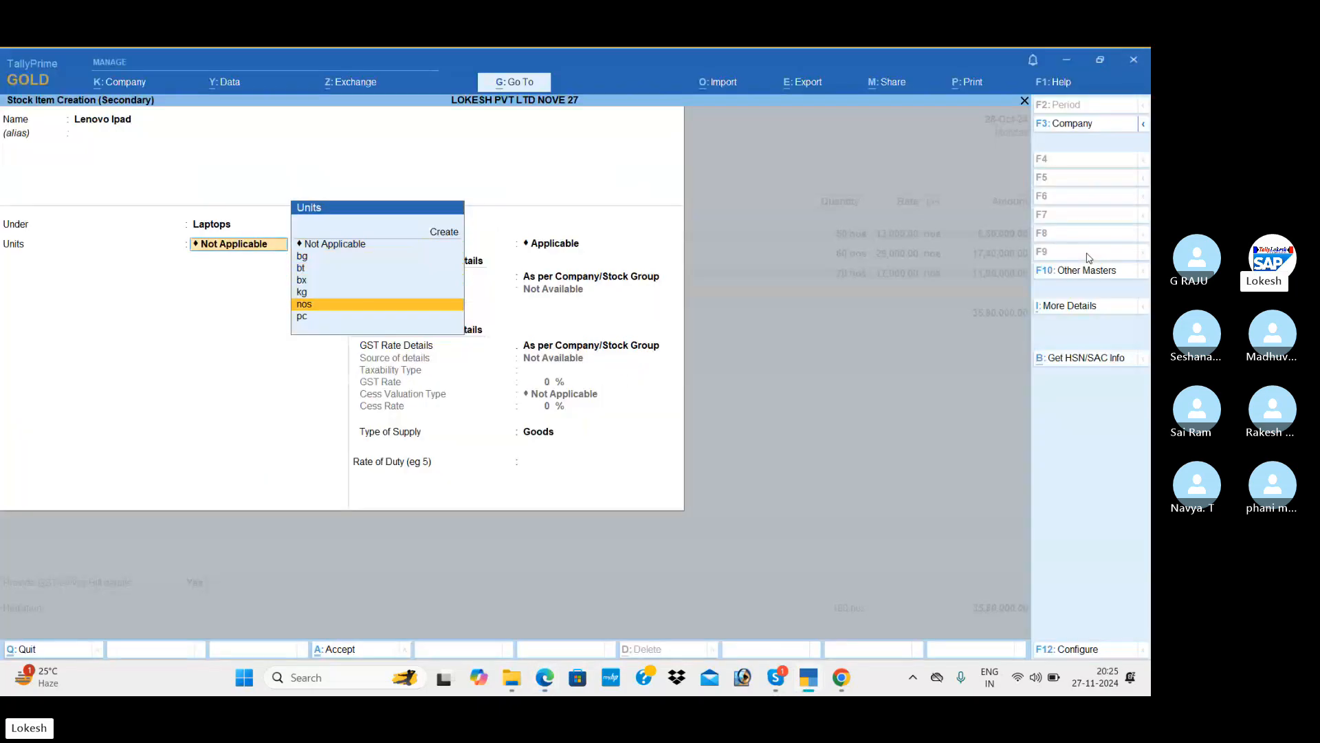
pyautogui.press('Return')
pyautogui.press('Return')
pyautogui.press('Return')
pyautogui.press('Down')
pyautogui.press('Return')
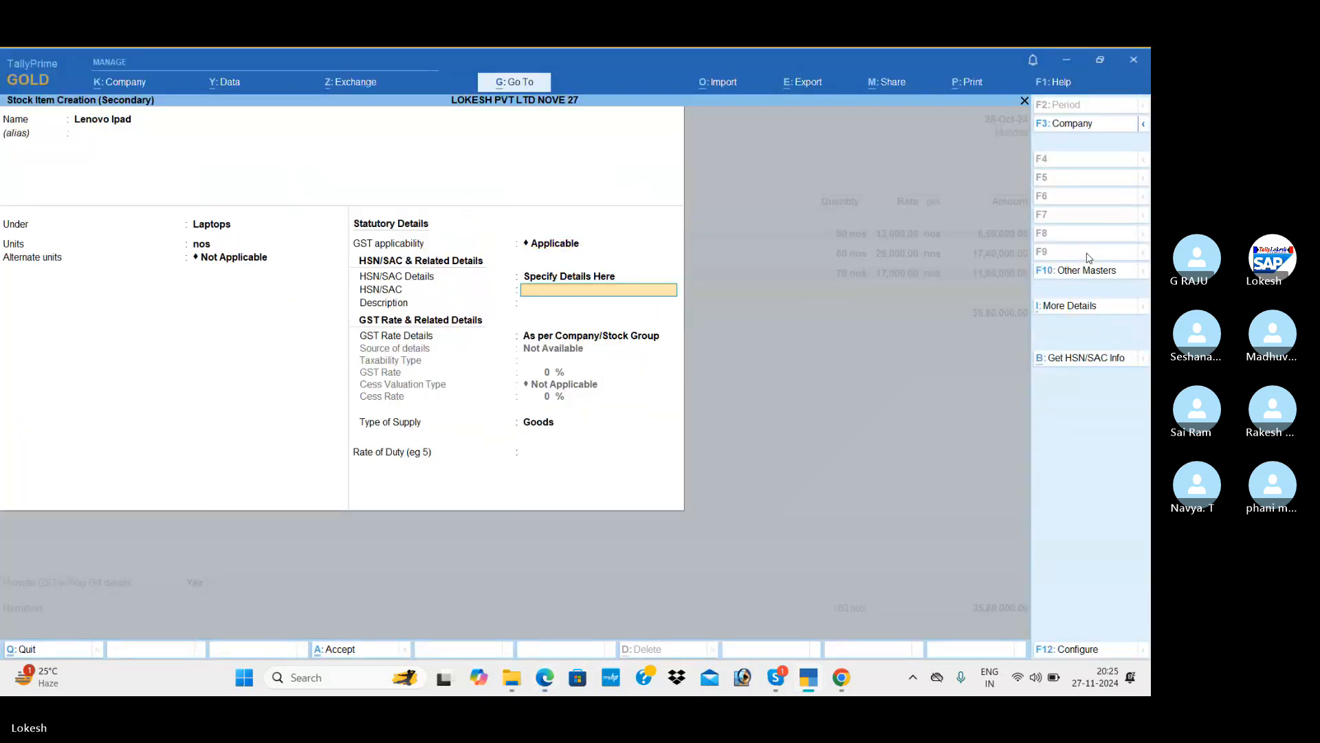
pyautogui.write('114785')
pyautogui.press('Return')
pyautogui.press('Return')
pyautogui.press('Down')
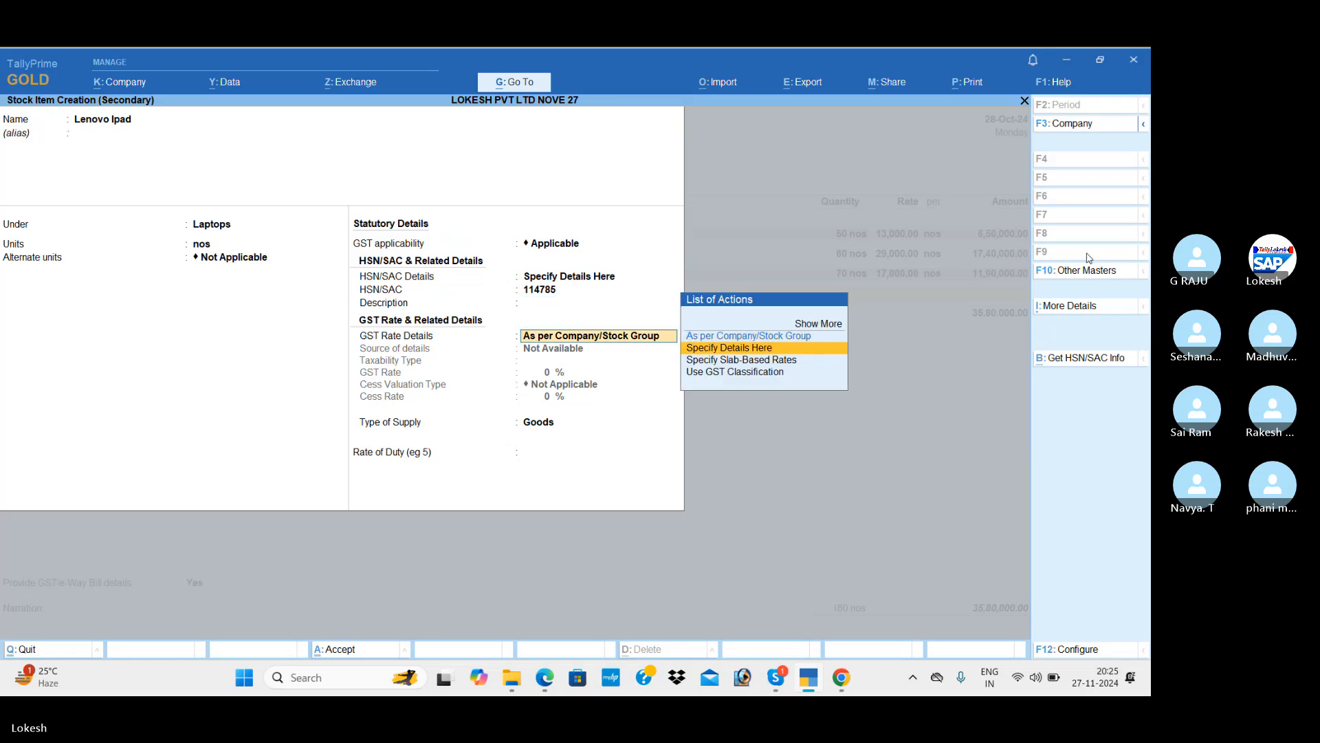
pyautogui.press('Return')
pyautogui.press('Return')
pyautogui.hotkey('alt', 'Tab')
pyautogui.hotkey('alt', 'Tab')
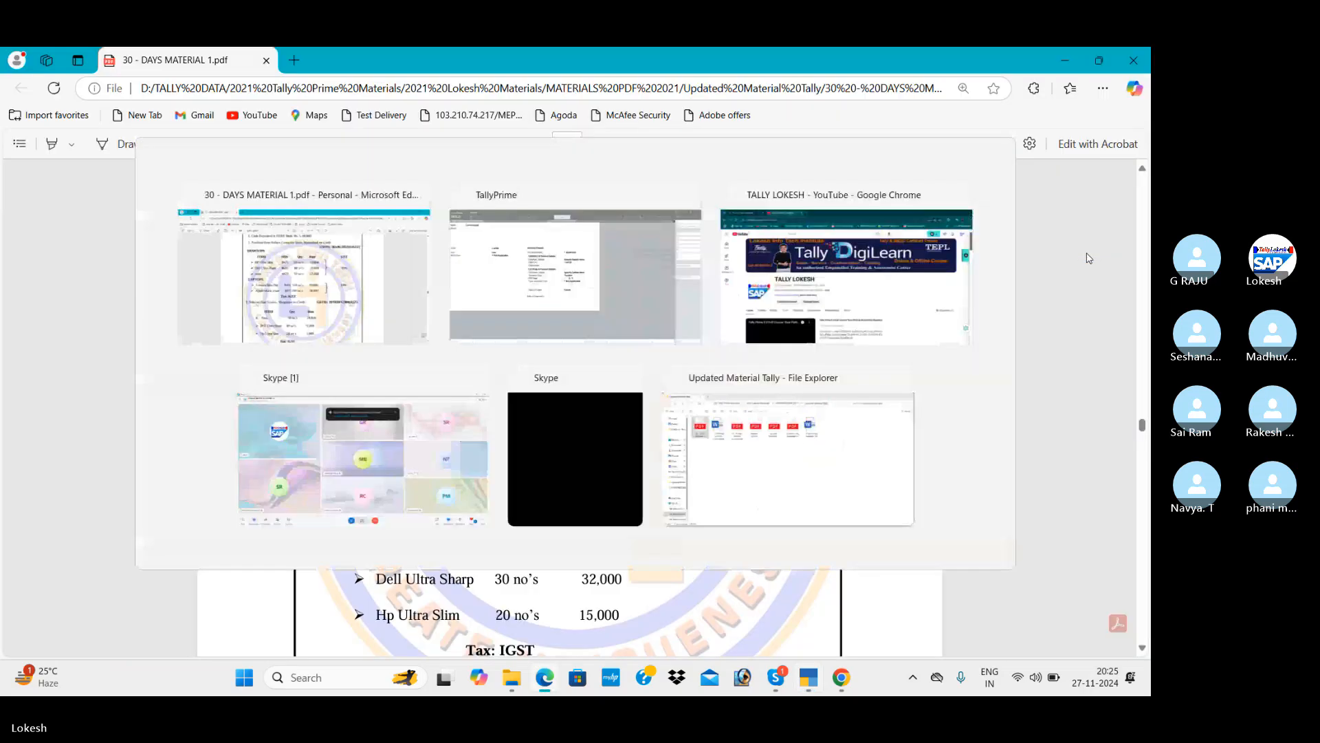
pyautogui.write('18')
pyautogui.press('Return')
pyautogui.press('Return')
pyautogui.press('Return')
pyautogui.press('Return')
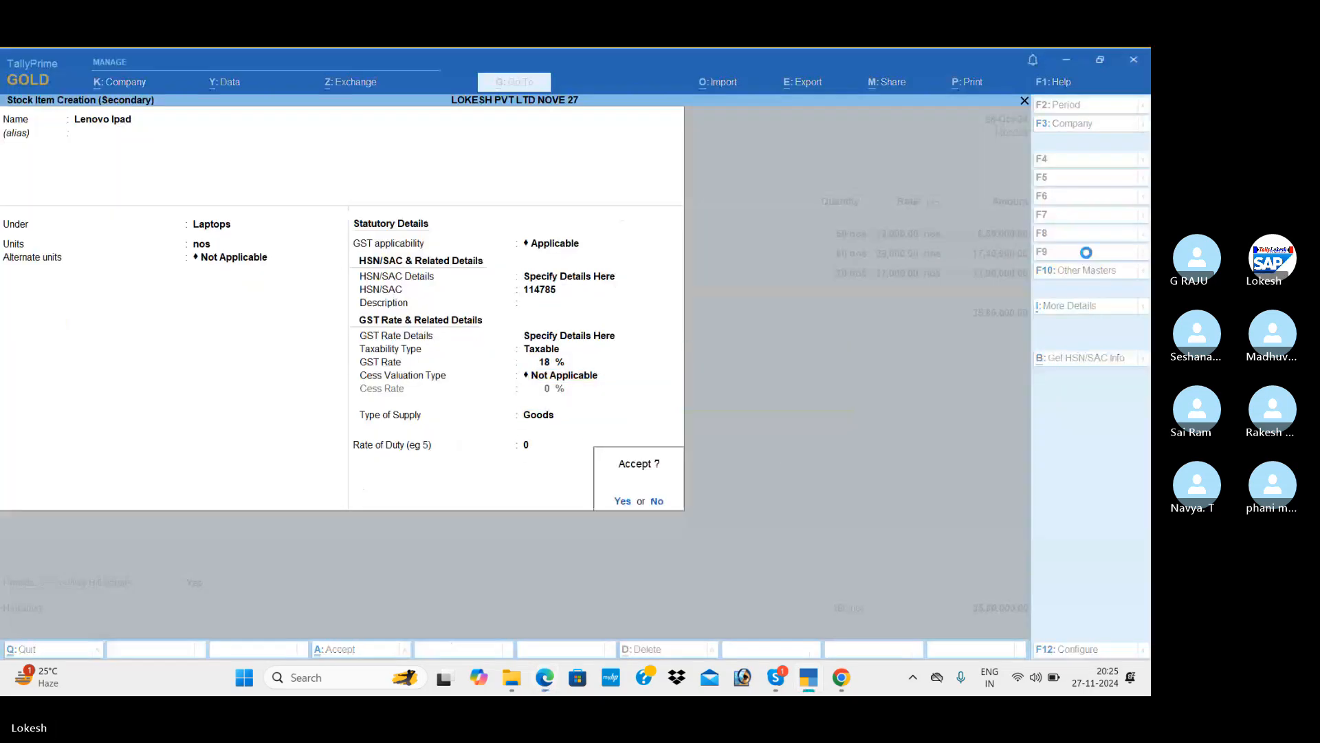
pyautogui.press('Return')
pyautogui.hotkey('alt', 'Tab')
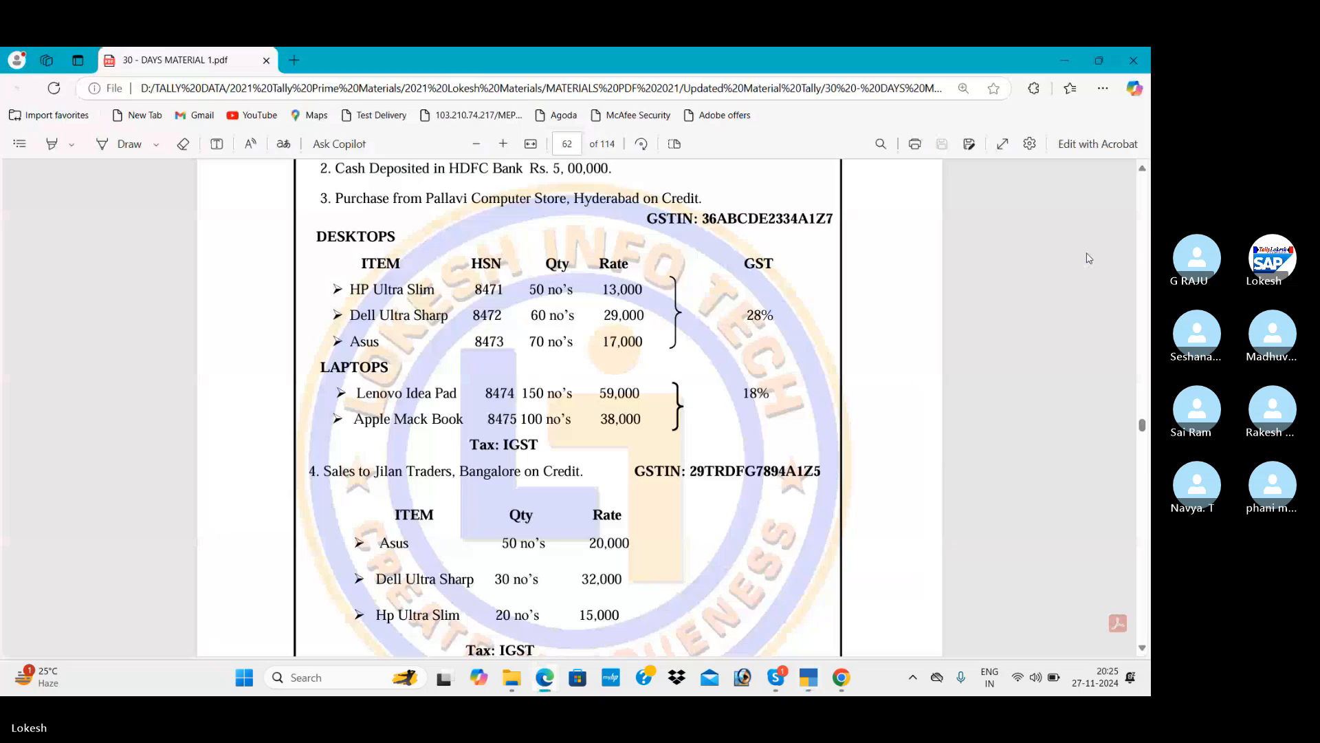
pyautogui.click(1090, 259)
# Enter 150 nos of Lenovo Ipad at 59,000 on the purchase voucher.
pyautogui.hotkey('alt', 'Tab')
pyautogui.write('150')
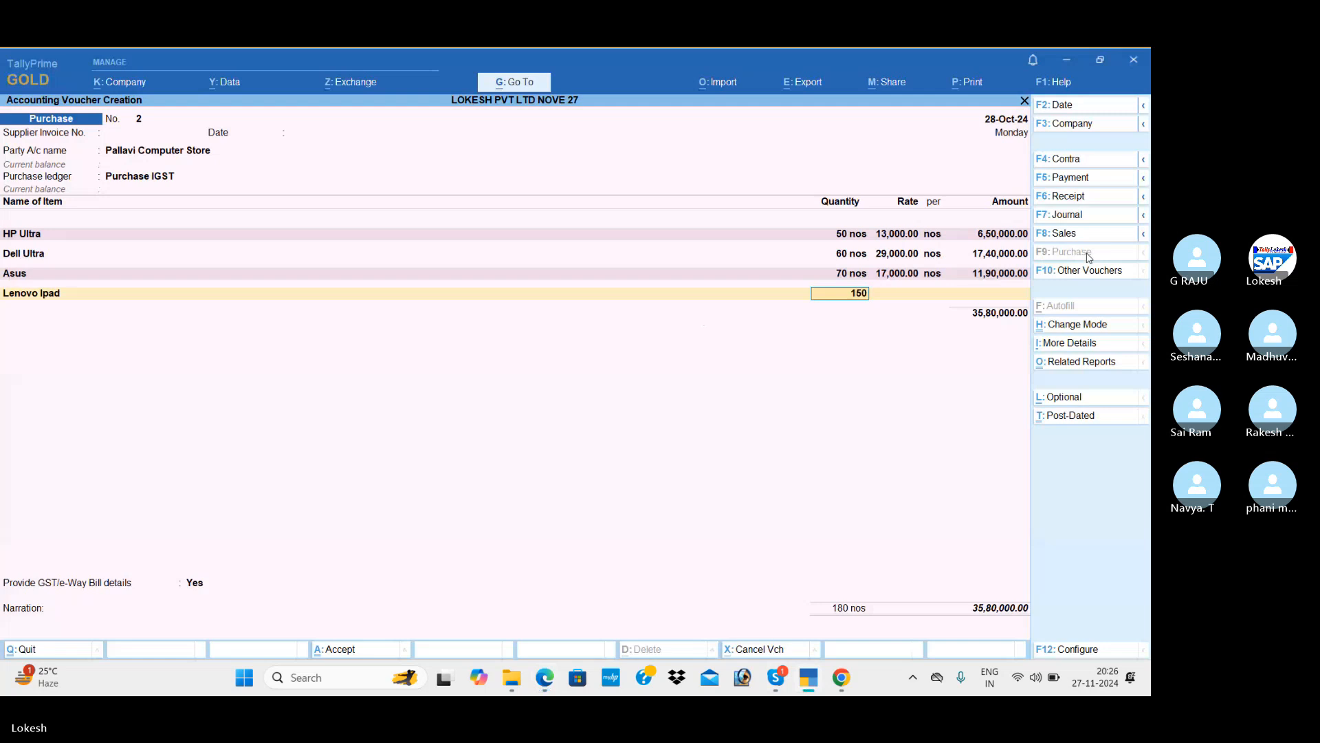
pyautogui.press('Return')
pyautogui.hotkey('alt', 'Tab')
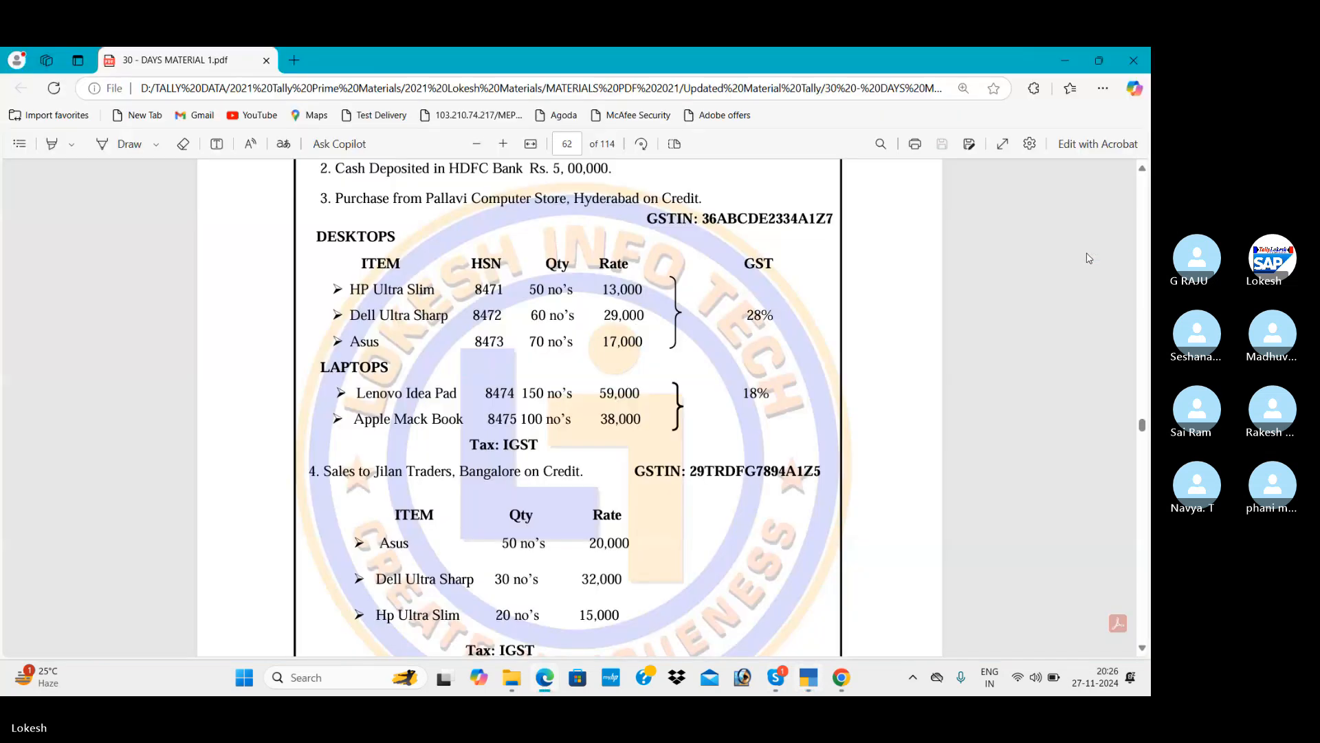
pyautogui.hotkey('alt', 'Tab')
pyautogui.write('59,00')
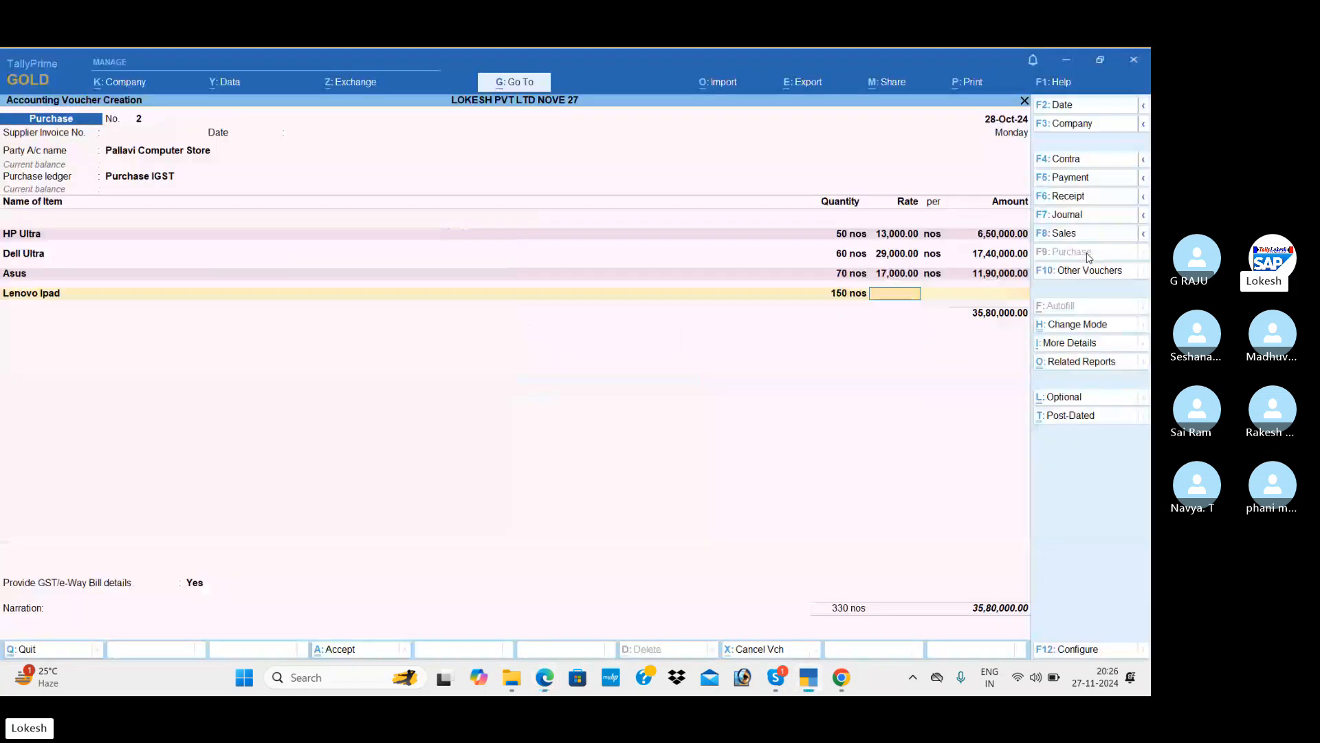
pyautogui.write('0')
pyautogui.press('Return')
pyautogui.press('Return')
pyautogui.press('Return')
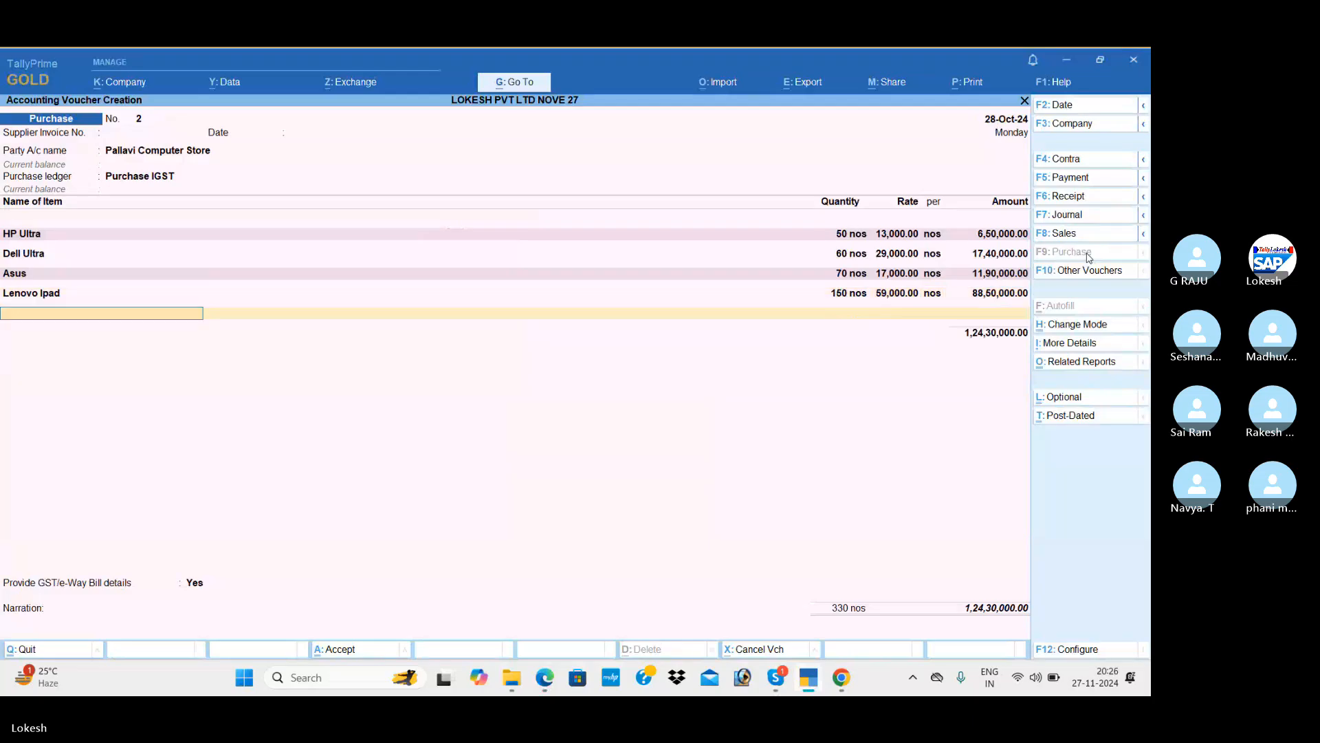
# Begin creating another new stock item for the next purchase line.
pyautogui.hotkey('alt', 'c')
pyautogui.hotkey('alt', 'Tab')
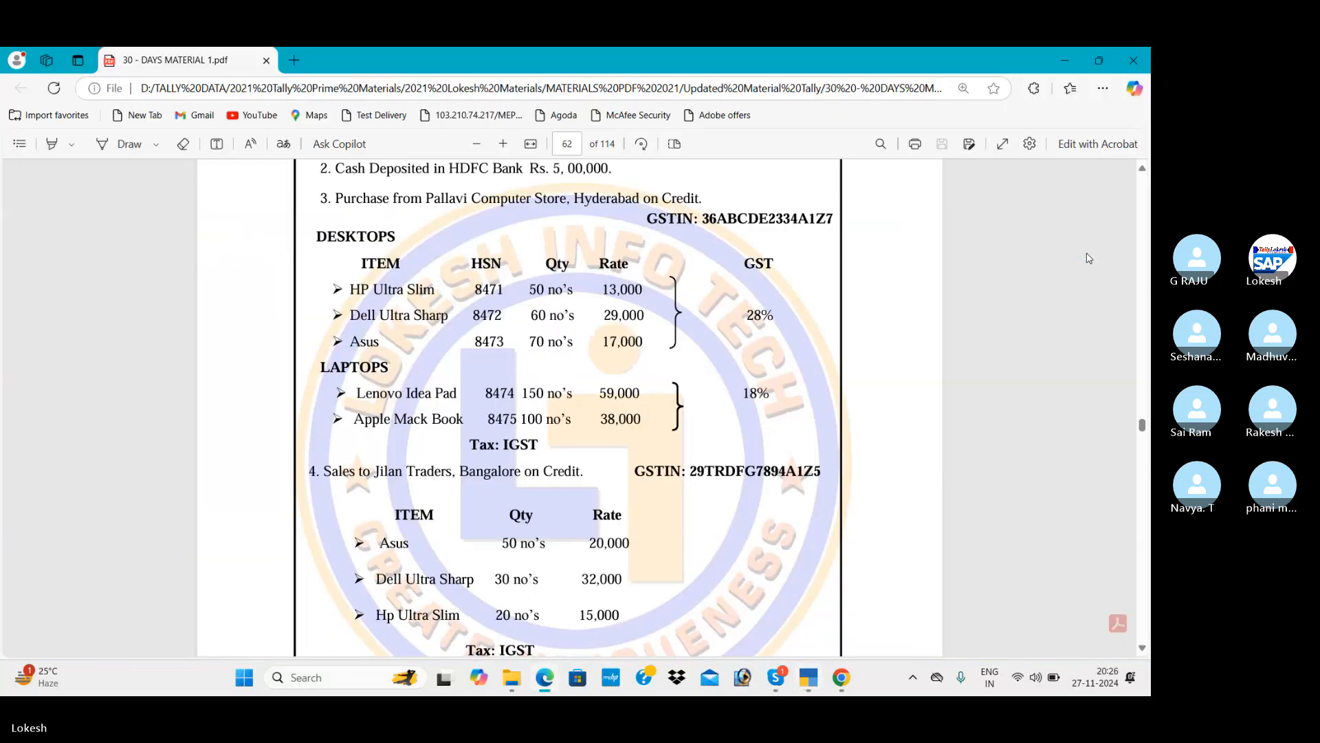
pyautogui.hotkey('alt', 'Tab')
# Create stock item Apple Mack under Laptops, unit nos, HSN 65412, 18% GST.
pyautogui.write('Apple')
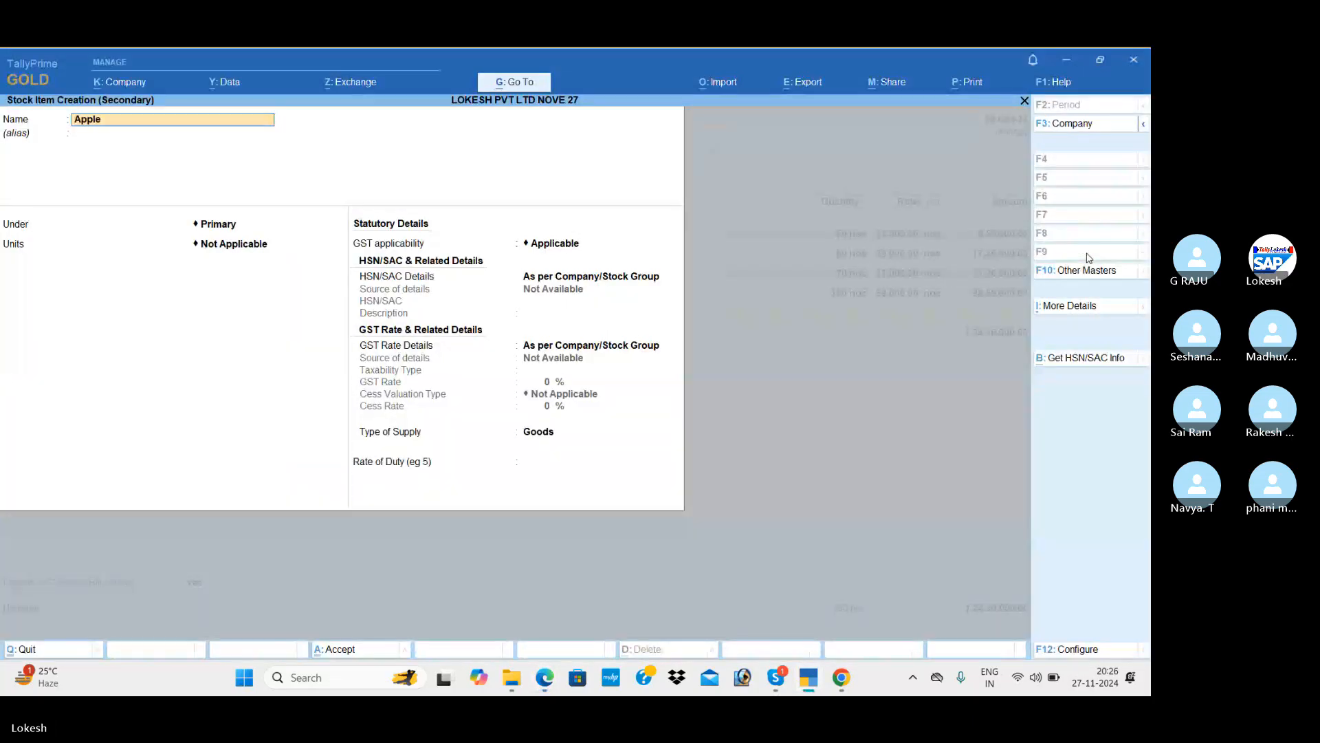
pyautogui.write(' mack')
pyautogui.press('Return')
pyautogui.press('Return')
pyautogui.press('Down')
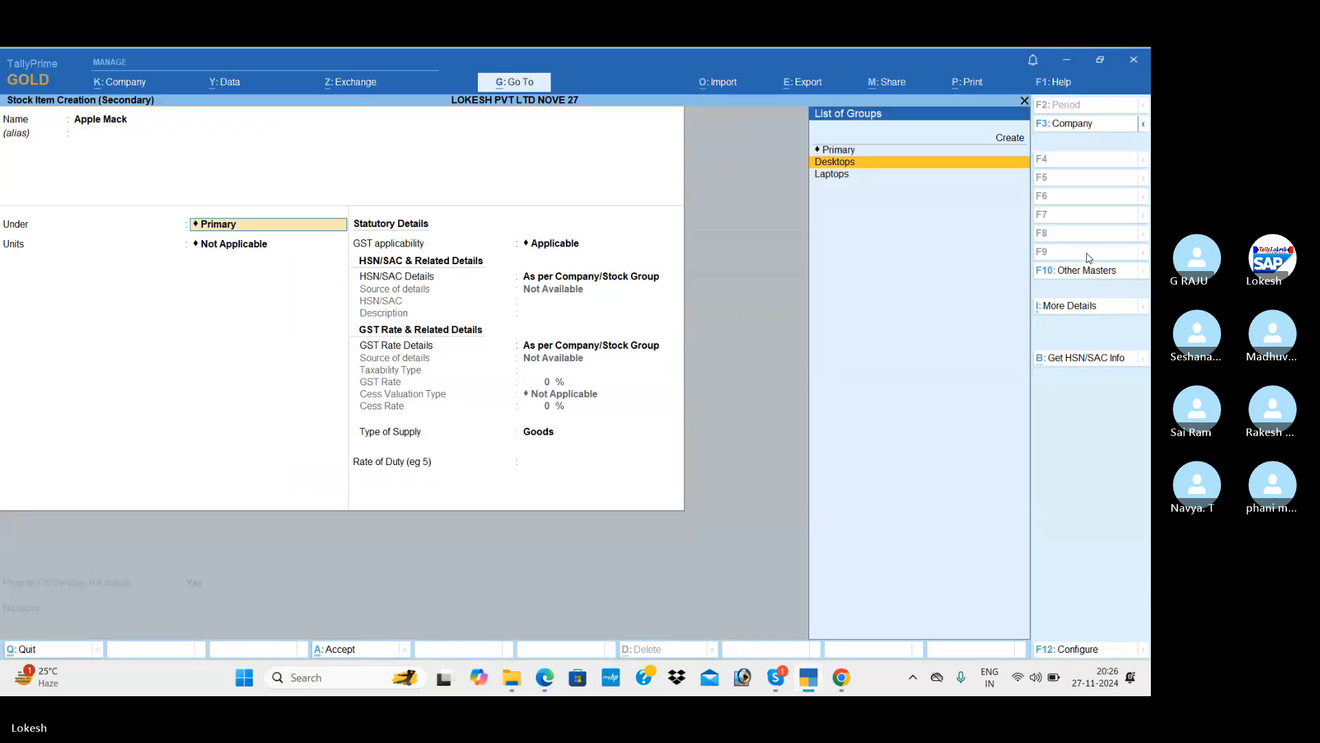
pyautogui.press('Down')
pyautogui.press('Return')
pyautogui.press('Return')
pyautogui.press('Return')
pyautogui.press('Return')
pyautogui.press('Down')
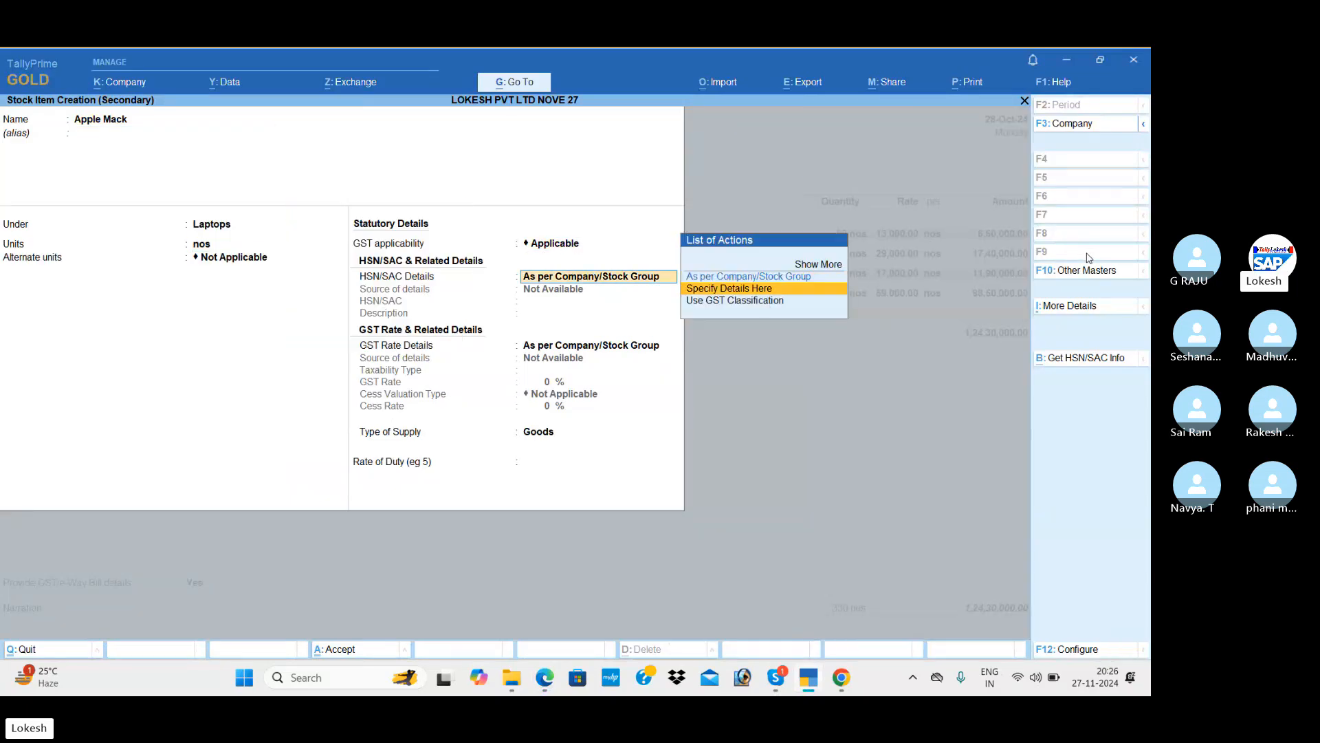
pyautogui.press('Return')
pyautogui.write('654')
pyautogui.press('Return')
pyautogui.press('Return')
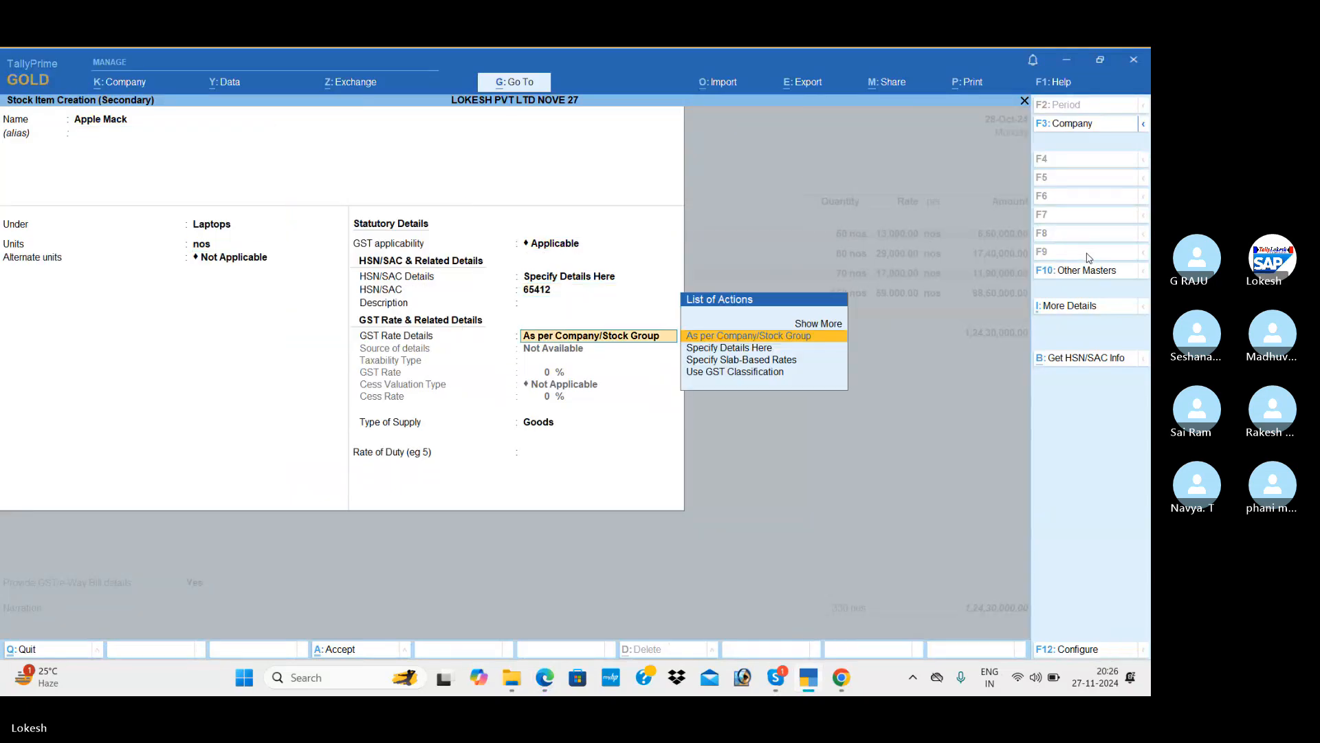
pyautogui.press('Down')
pyautogui.press('Return')
pyautogui.press('Return')
pyautogui.write('18')
pyautogui.press('Return')
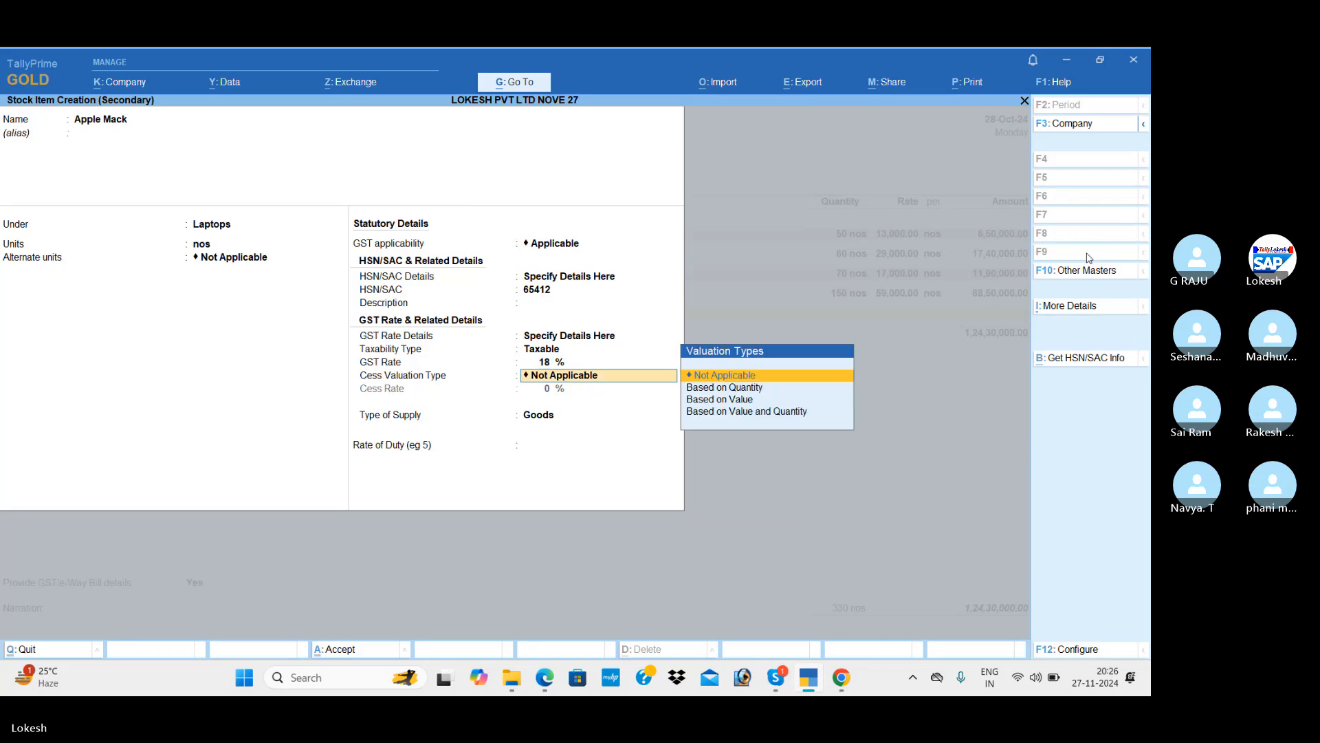
pyautogui.press('Return')
pyautogui.press('Return')
pyautogui.press('Return')
pyautogui.press('y')
# Enter Apple Mack's rate of 38,000 on the purchase voucher and close the item list.
pyautogui.hotkey('alt', 'Tab')
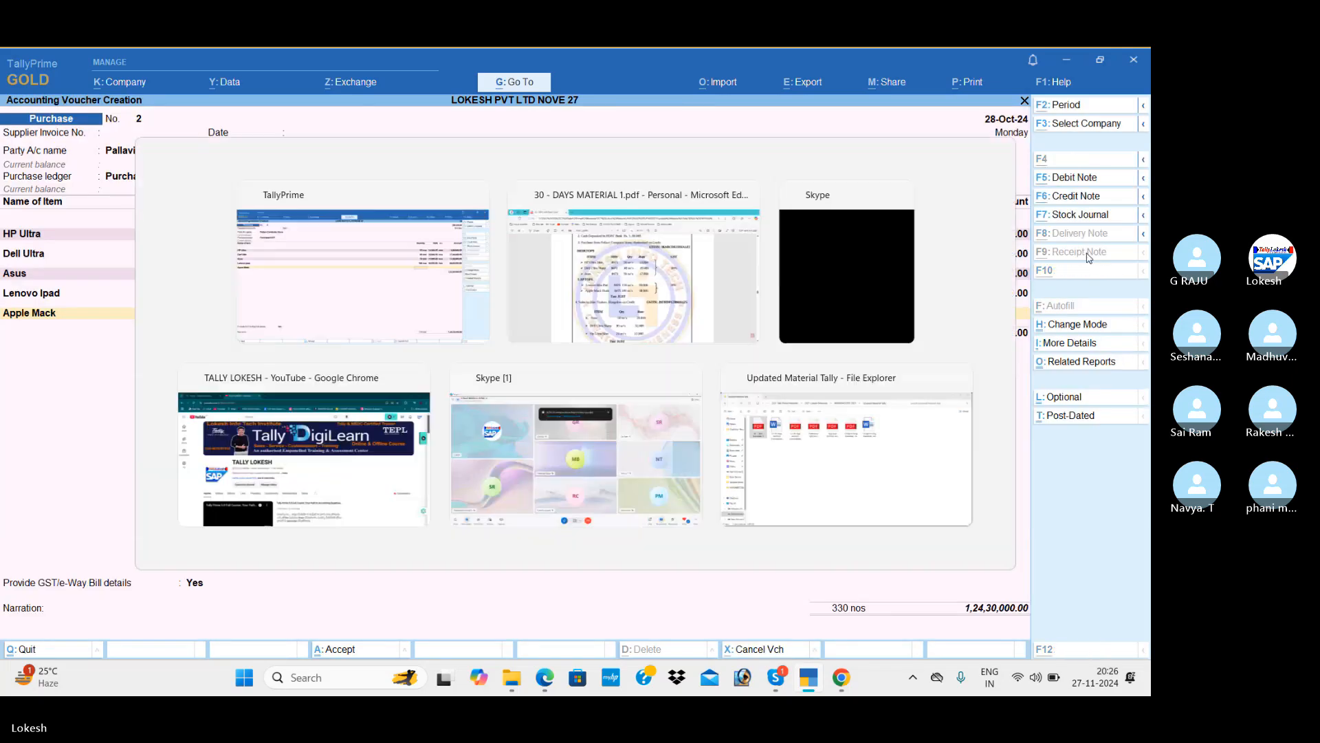
pyautogui.hotkey('alt', 'Tab')
pyautogui.write('38,0')
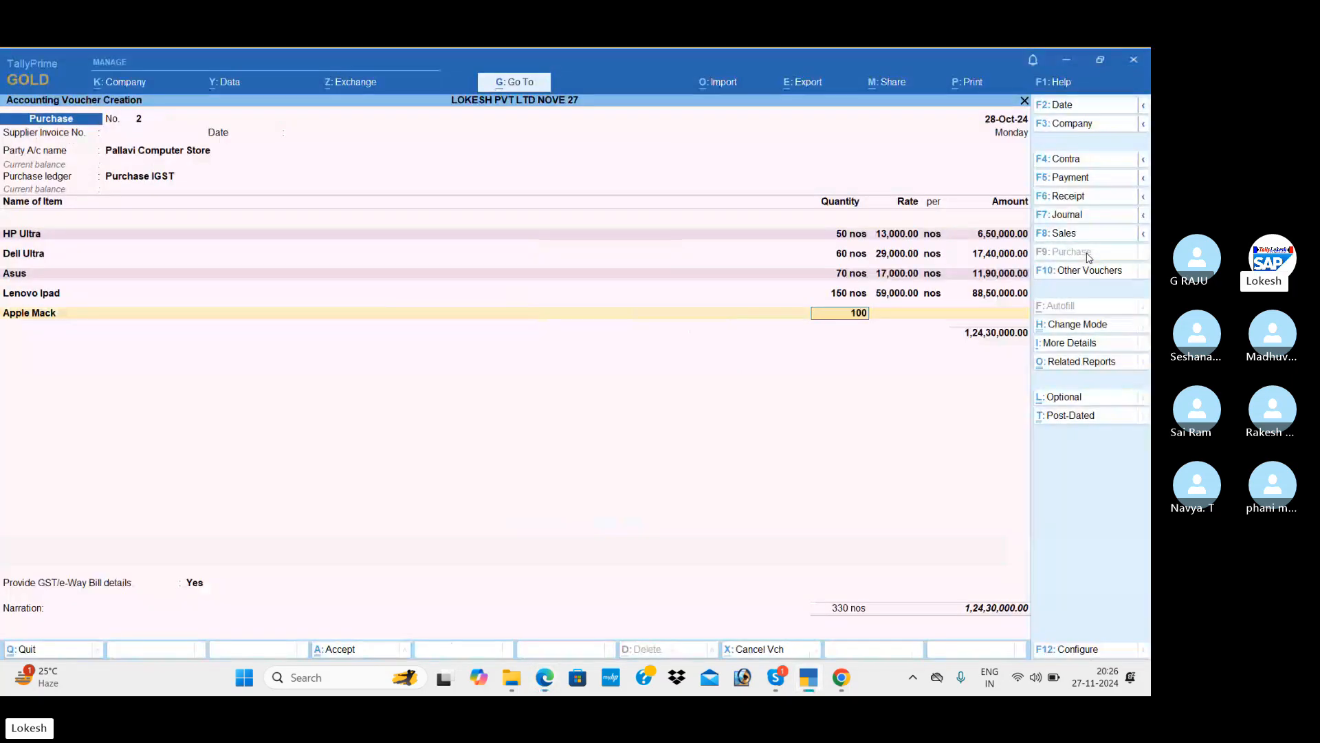
pyautogui.write('00')
pyautogui.press('Return')
pyautogui.press('Return')
pyautogui.press('Return')
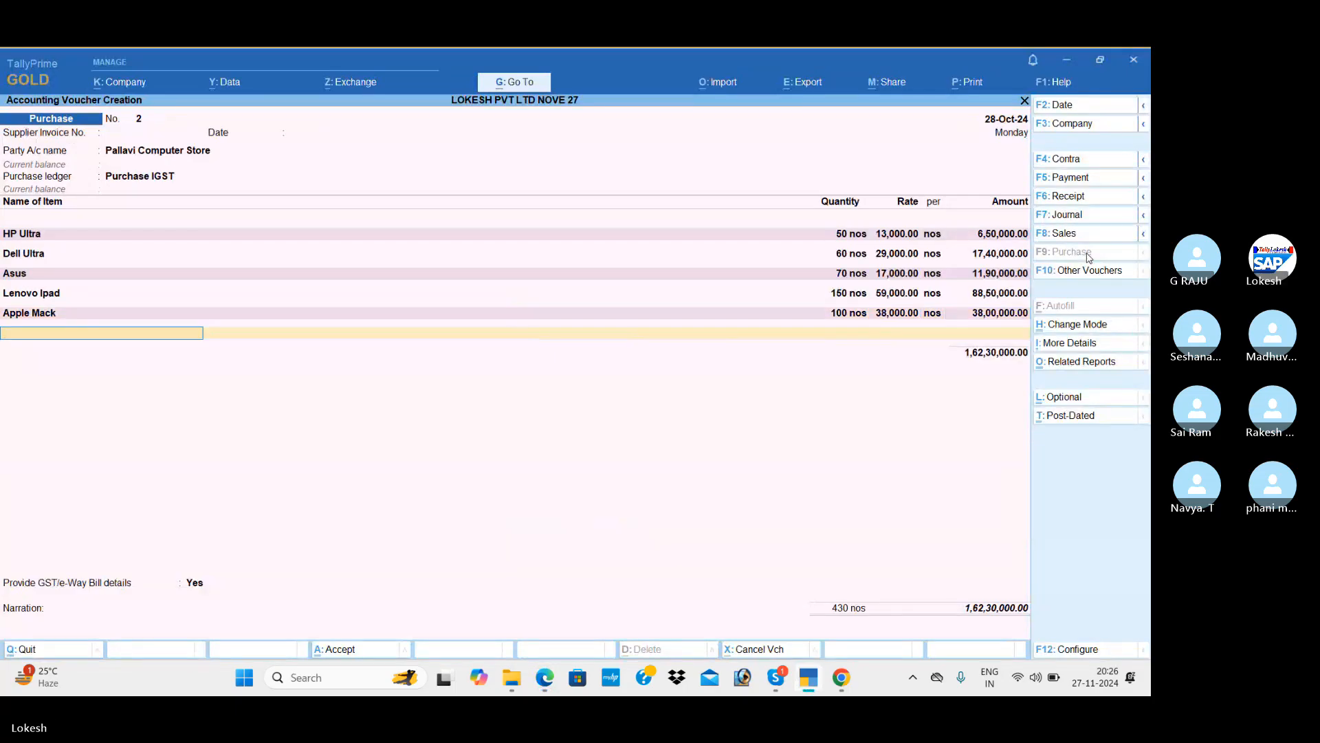
pyautogui.press('Return')
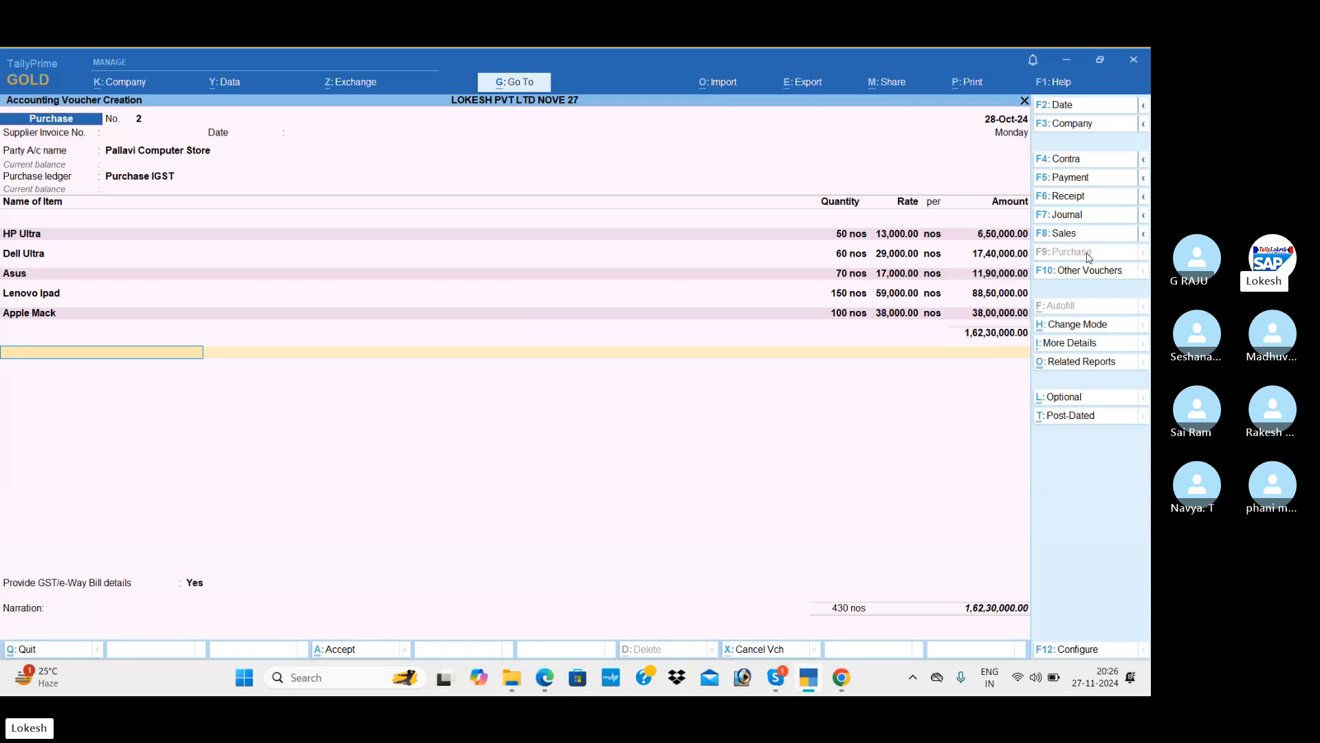
# Create an IGST ledger under Duties & Taxes with duty type GST and tax type IGST.
pyautogui.hotkey('alt', 'c')
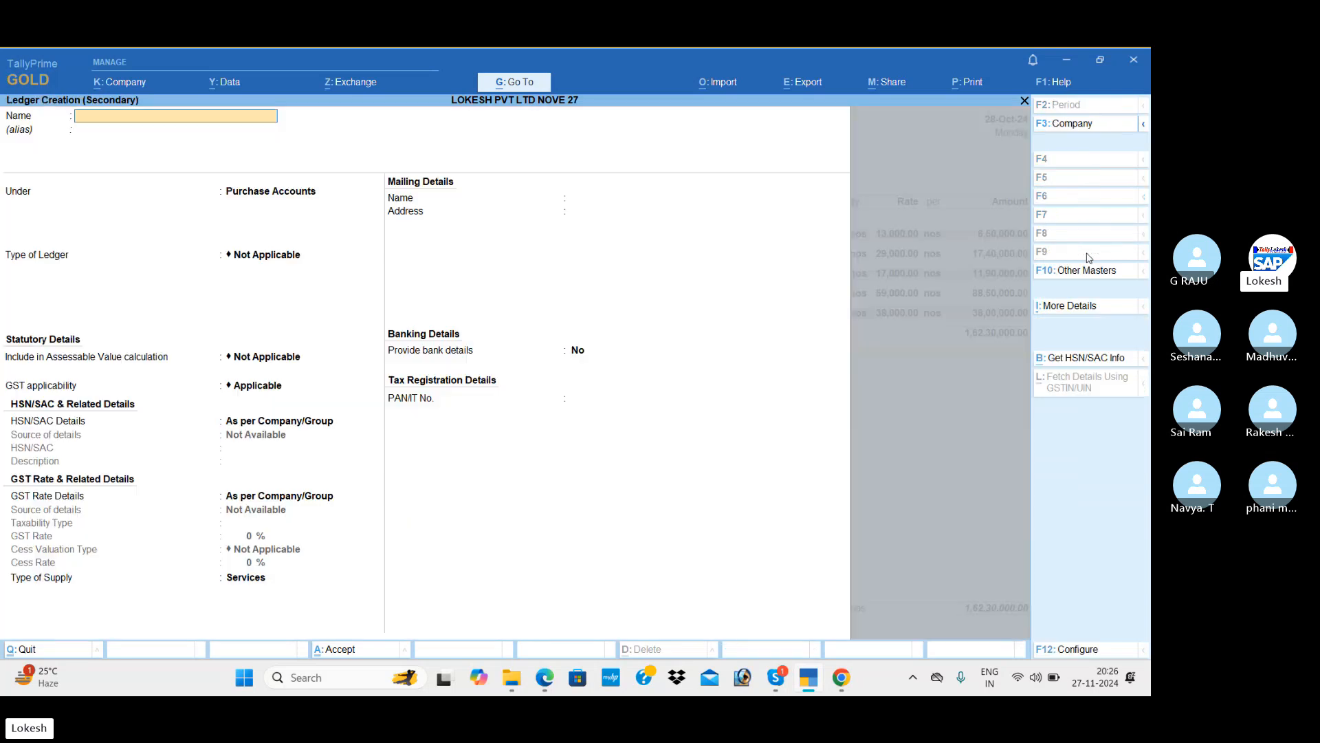
pyautogui.write('IGST')
pyautogui.press('Return')
pyautogui.press('Return')
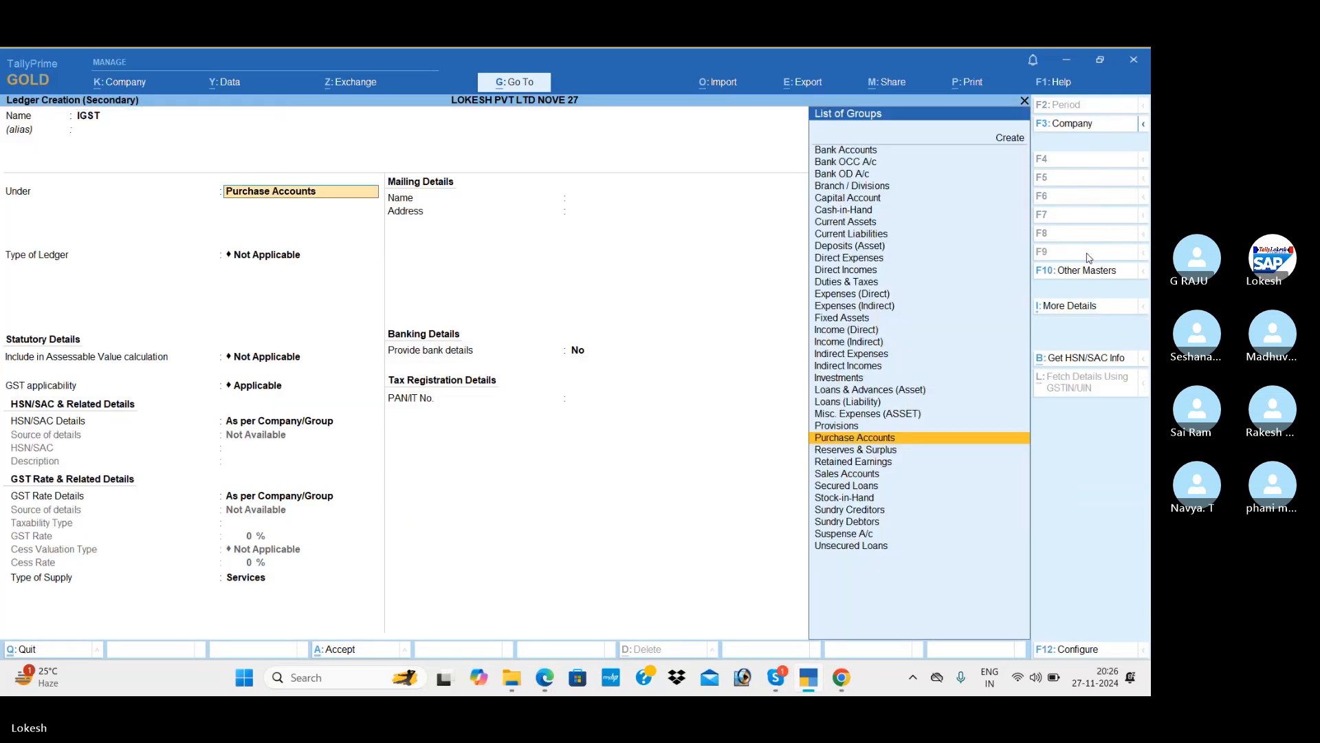
pyautogui.write('du')
pyautogui.press('Return')
pyautogui.press('Up')
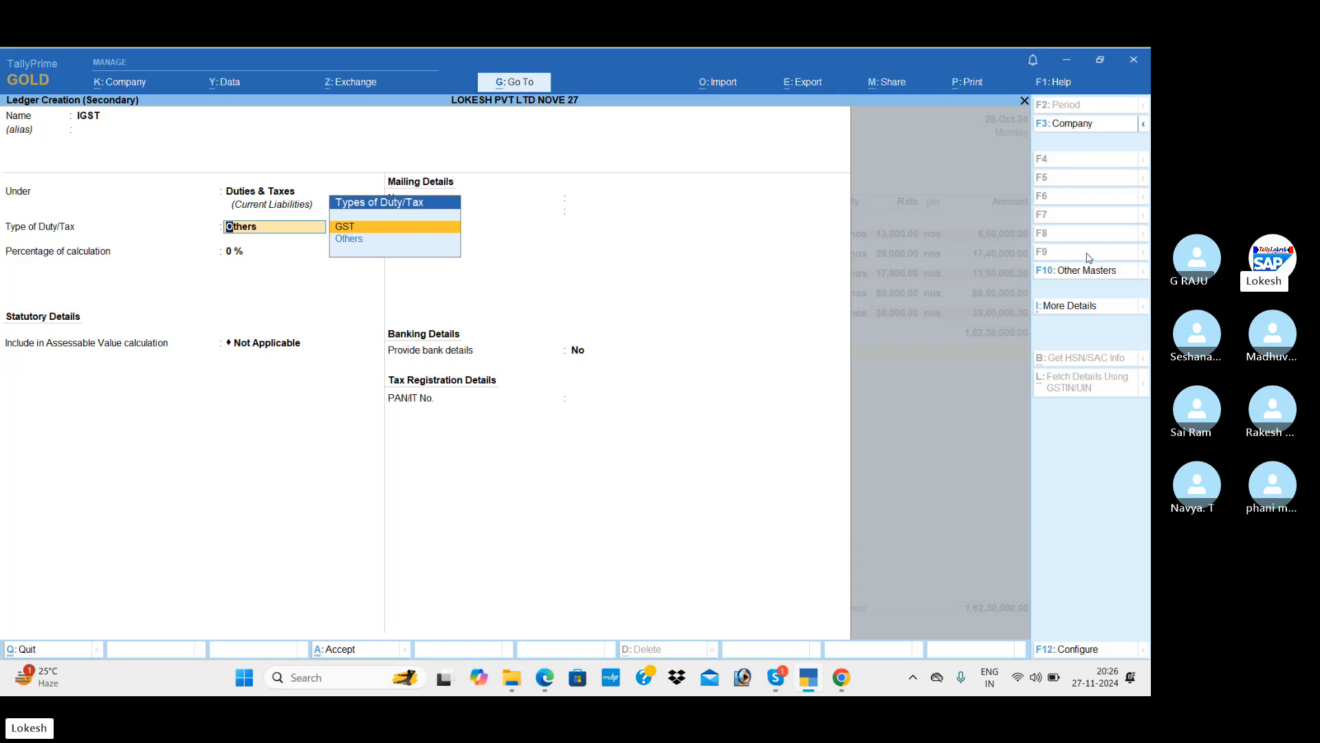
pyautogui.press('Return')
pyautogui.press('Return')
pyautogui.press('Return')
pyautogui.press('Return')
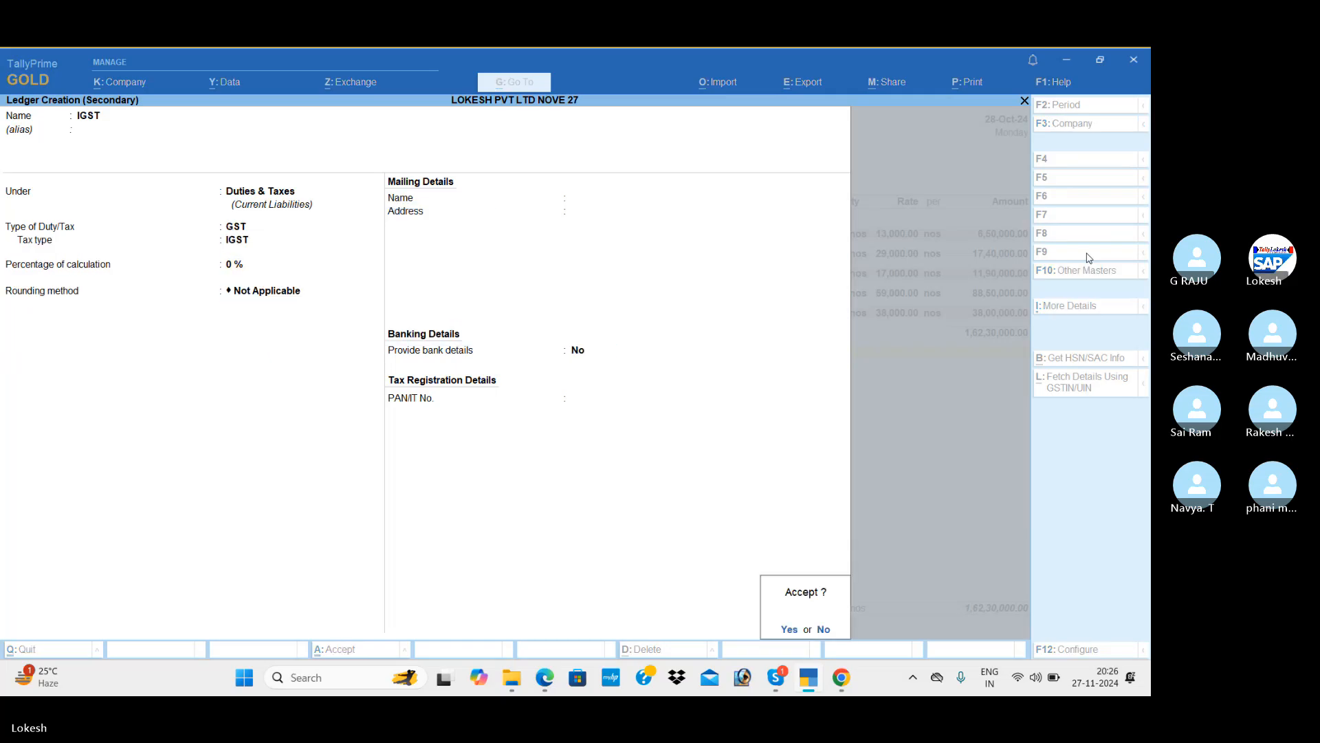
pyautogui.press('Return')
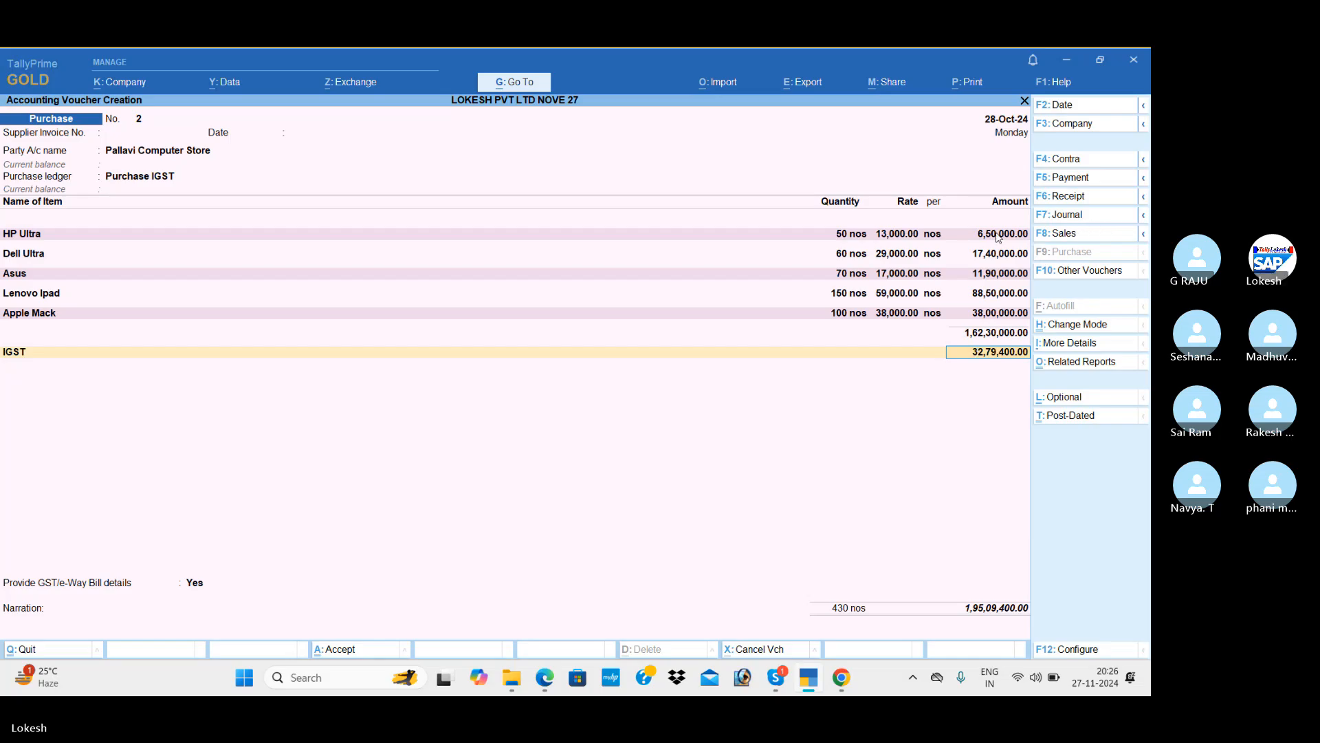
pyautogui.click(1083, 362)
pyautogui.press('Return')
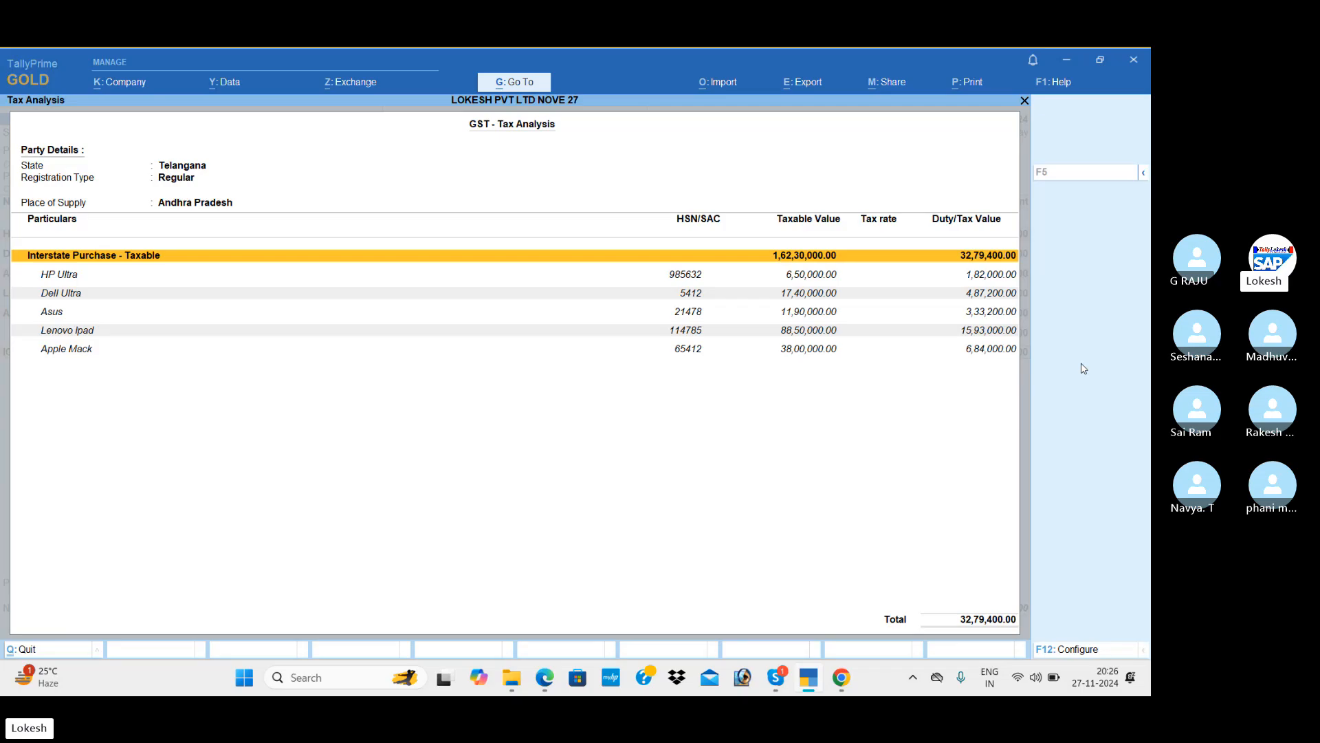
pyautogui.press('F5')
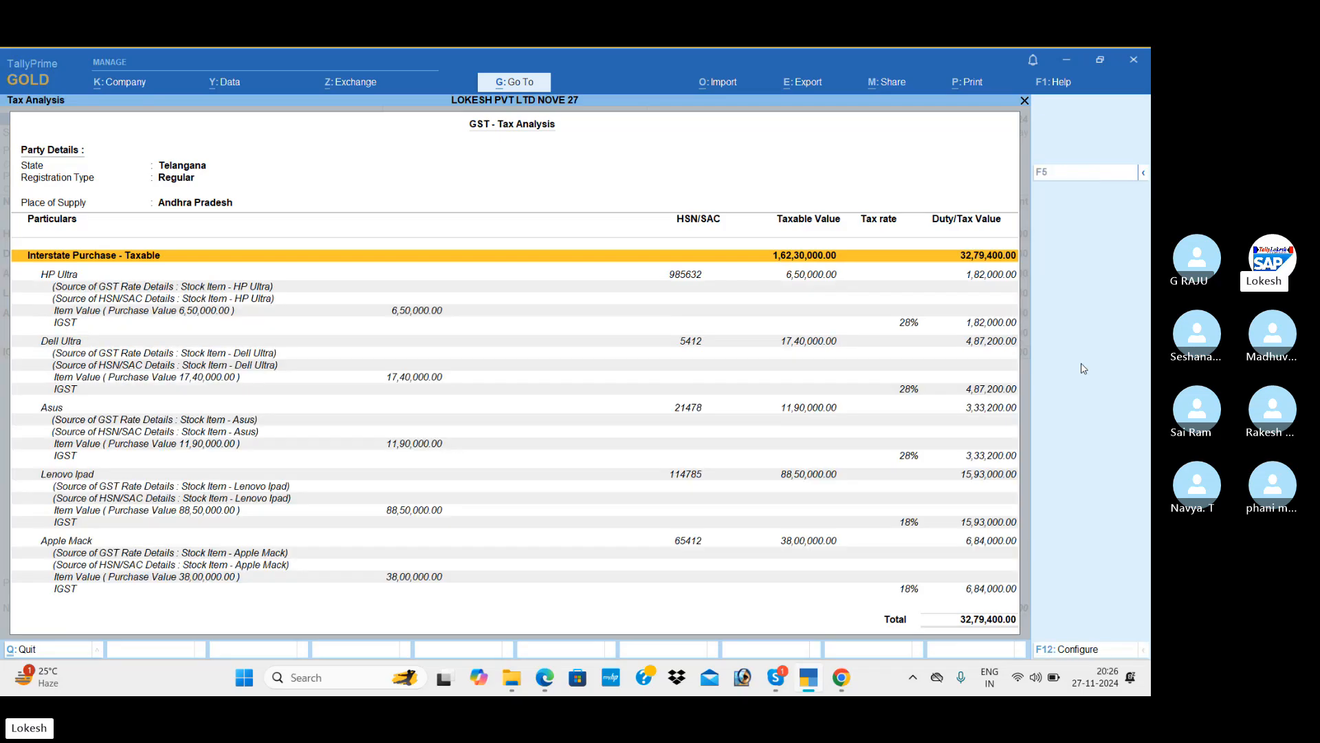
pyautogui.press('Down')
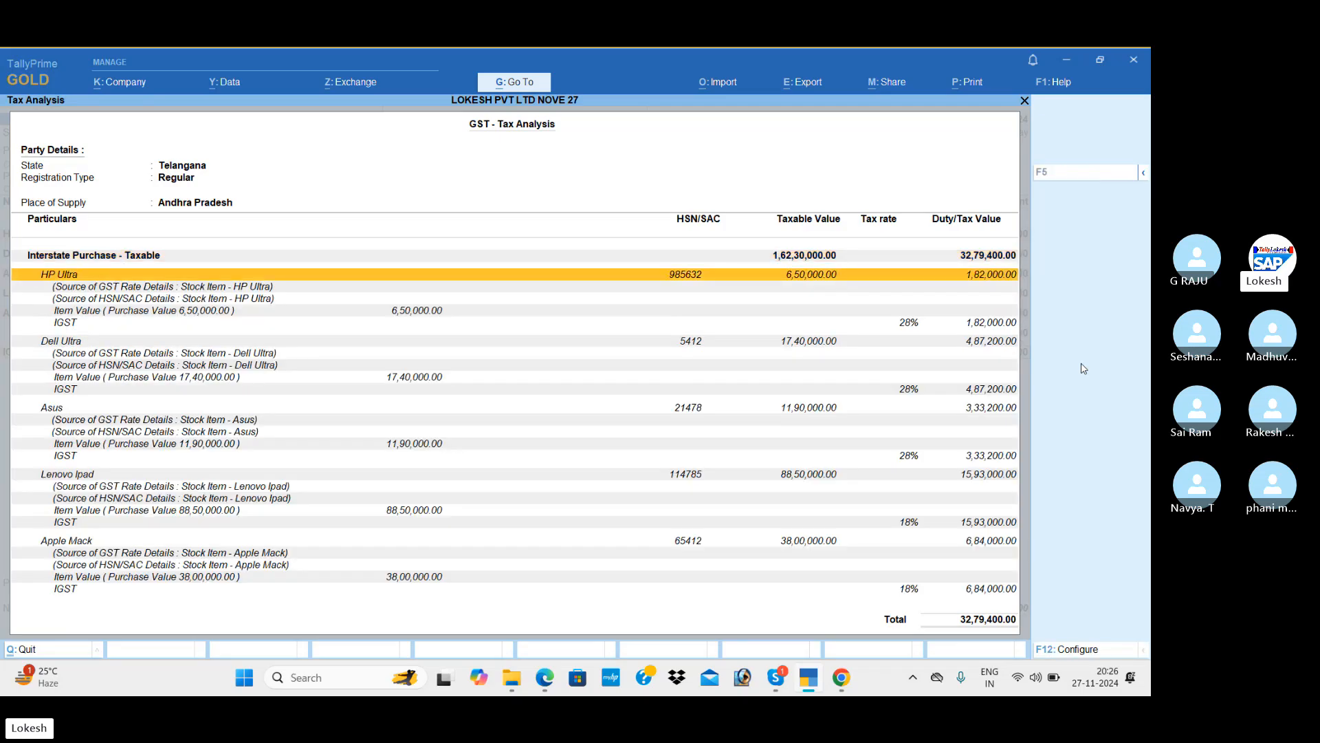
pyautogui.press('Down')
pyautogui.press('Down')
pyautogui.press('Down')
pyautogui.press('Down')
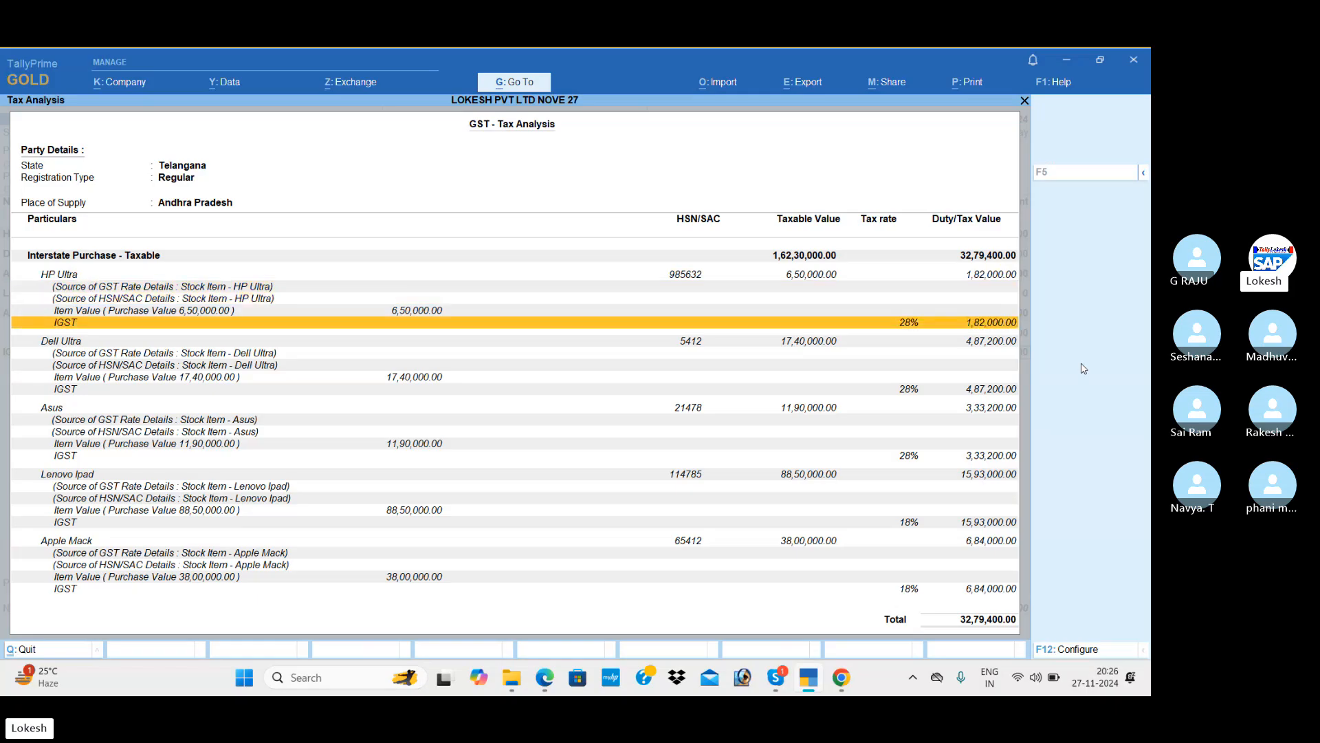
pyautogui.press('Down')
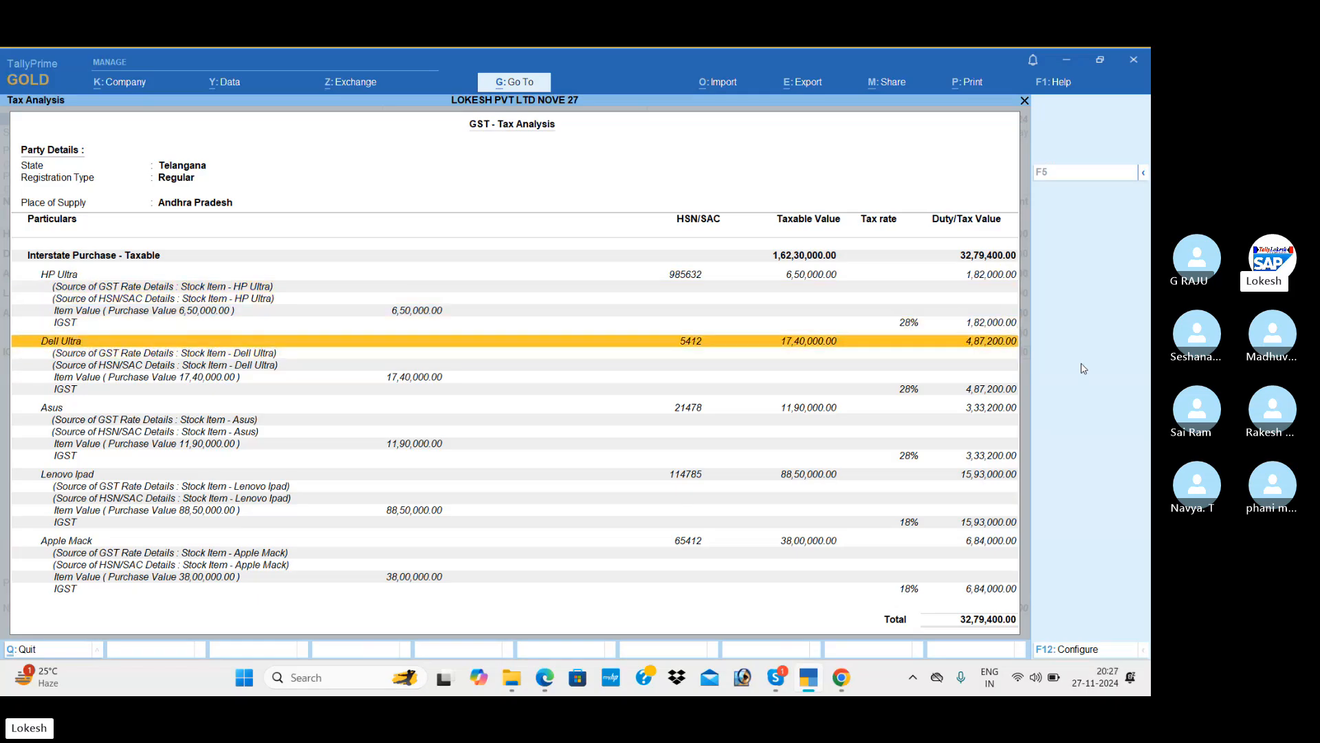
pyautogui.press('Down')
pyautogui.press('Down')
pyautogui.press('Down')
pyautogui.press('Down')
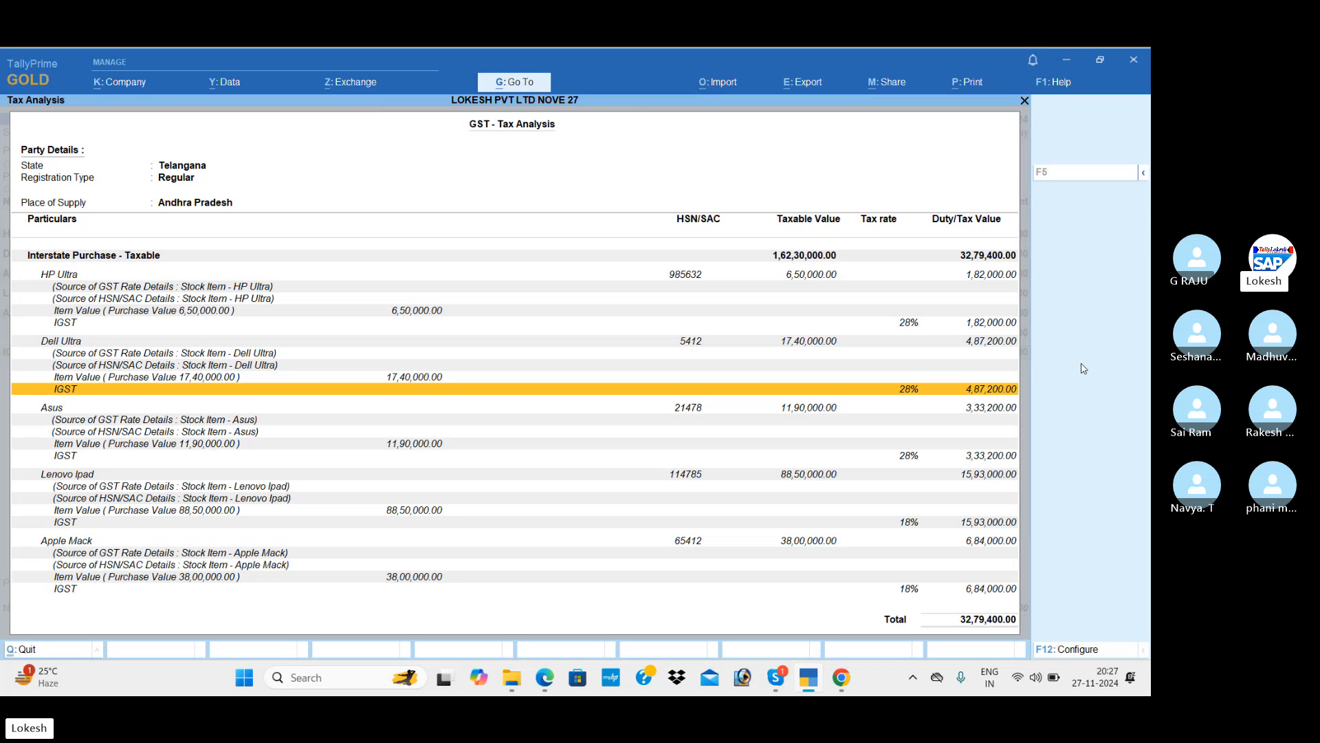
pyautogui.press('Return')
pyautogui.press('Return')
pyautogui.press('Return')
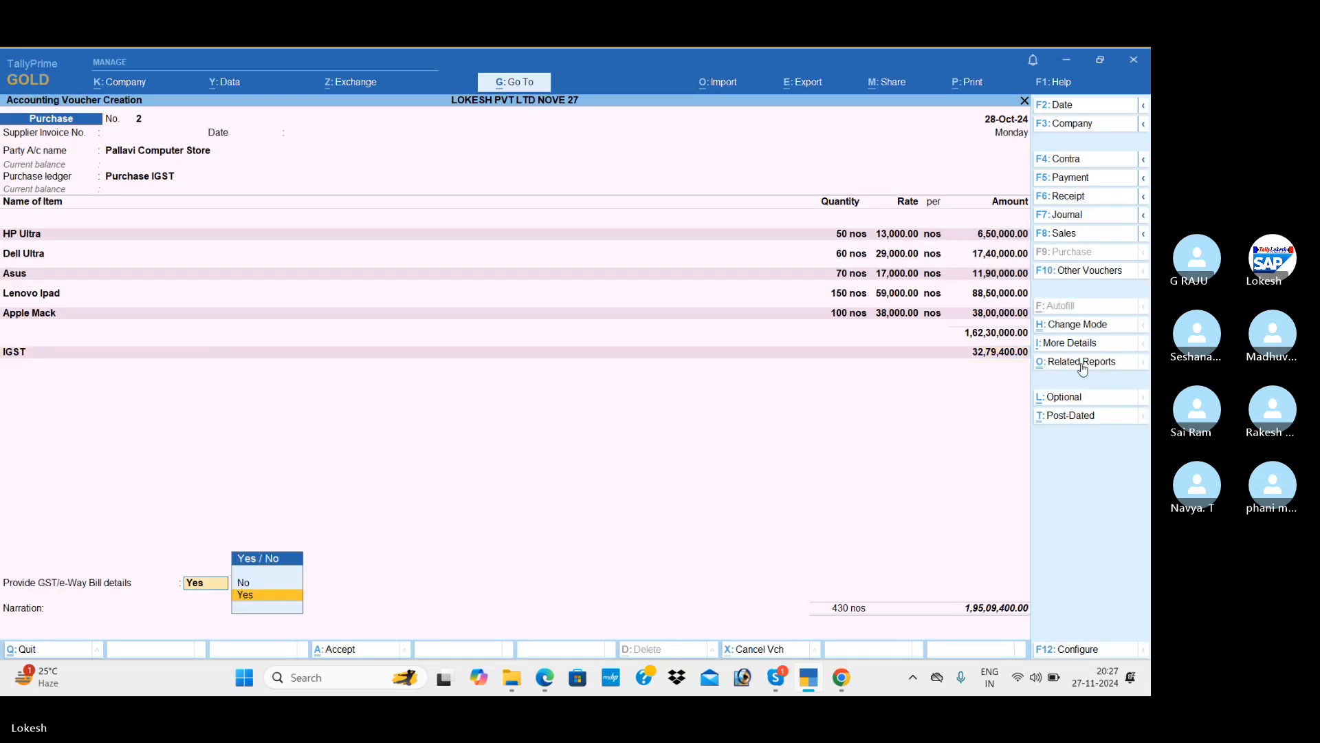
# Save the purchase voucher with GST/e-Way Bill details set to No.
pyautogui.press('Up')
pyautogui.press('Return')
pyautogui.press('Return')
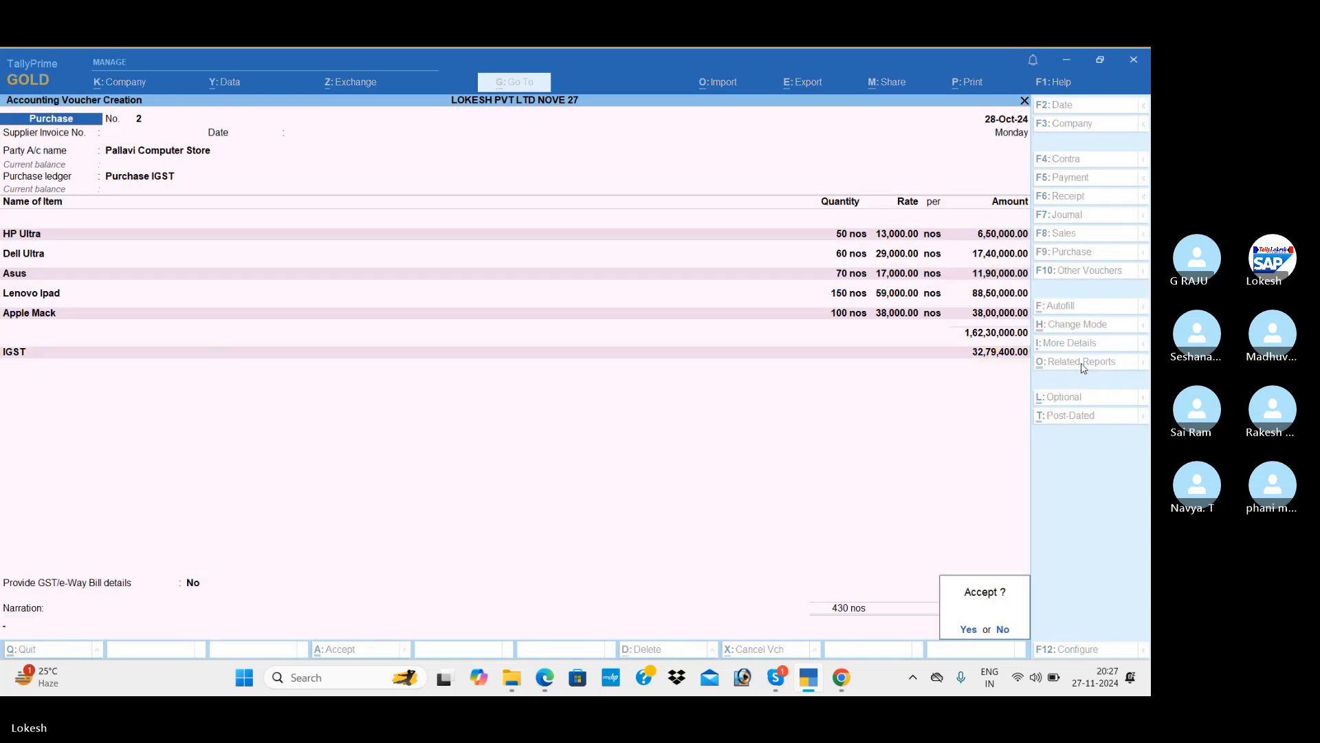
pyautogui.press('Return')
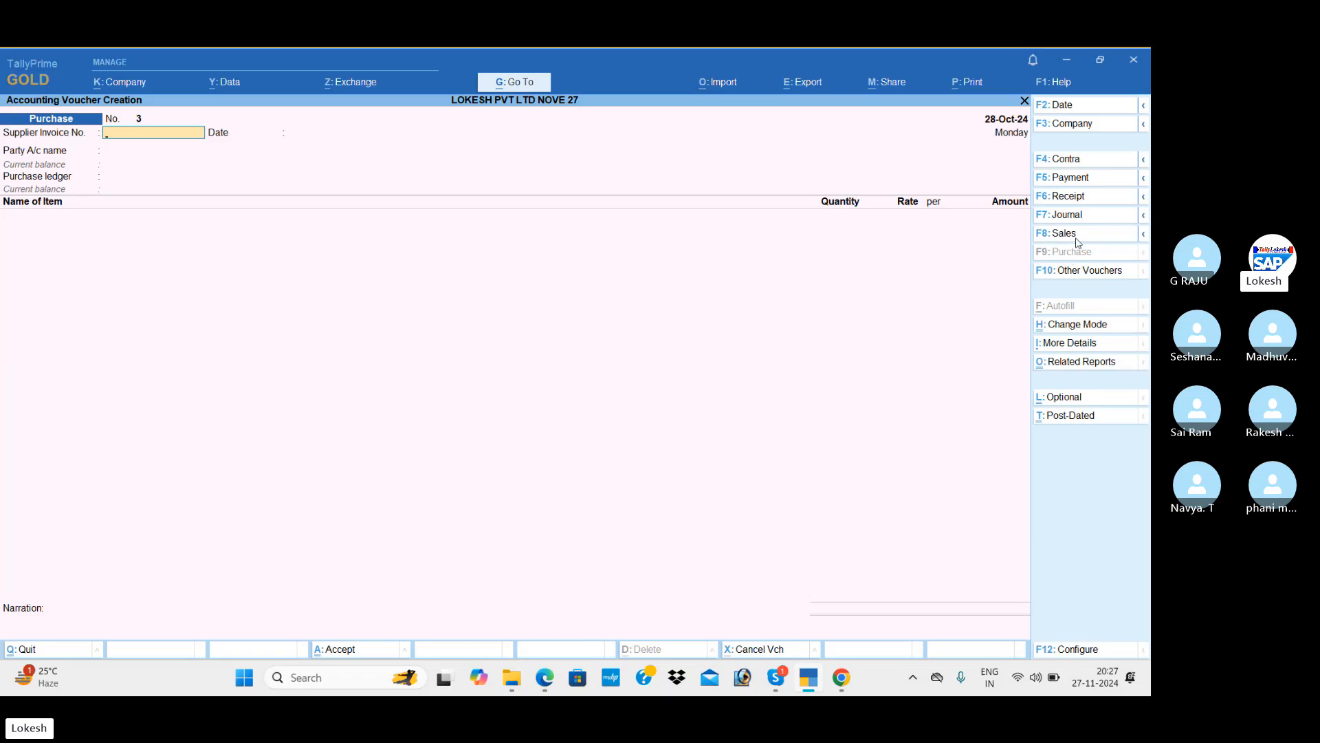
pyautogui.press('Return')
pyautogui.press('Return')
# Read the next transaction in the exercise PDF and begin a new ledger.
pyautogui.hotkey('alt', 'Tab')
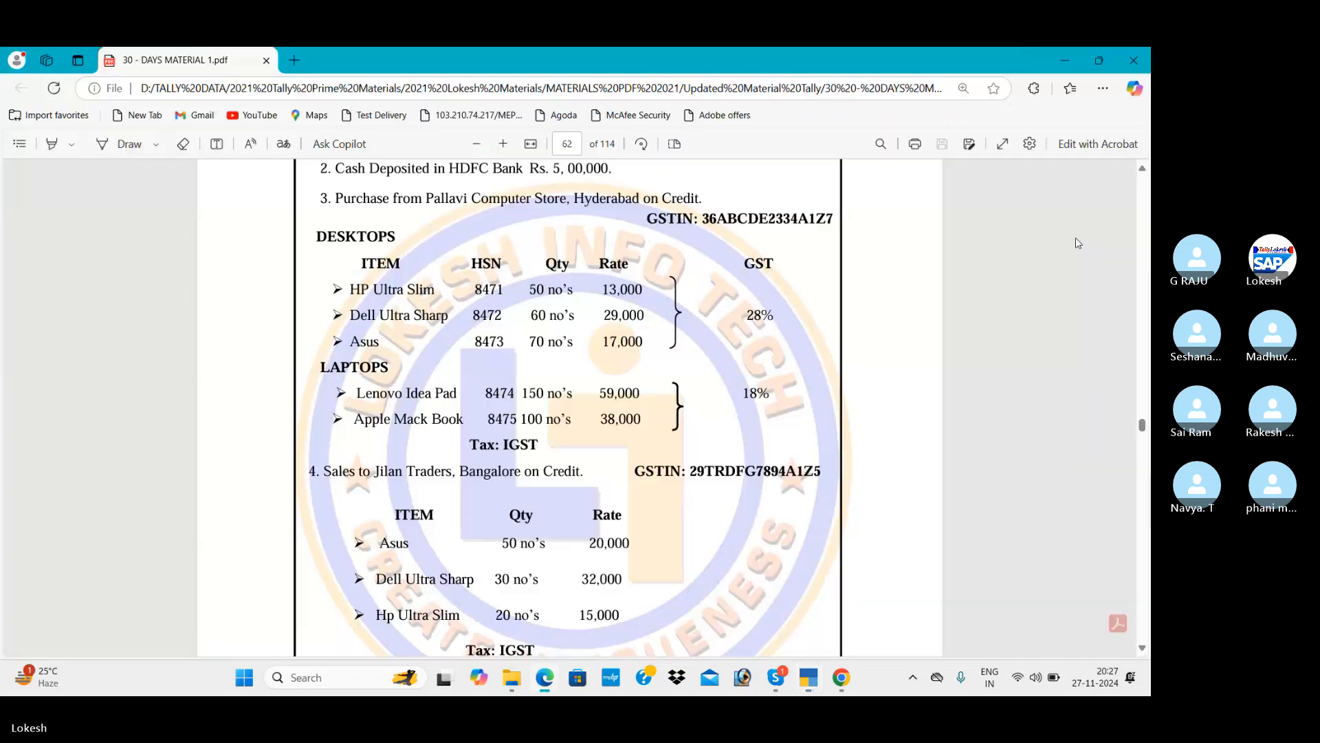
pyautogui.scroll(-3, 1076, 237)
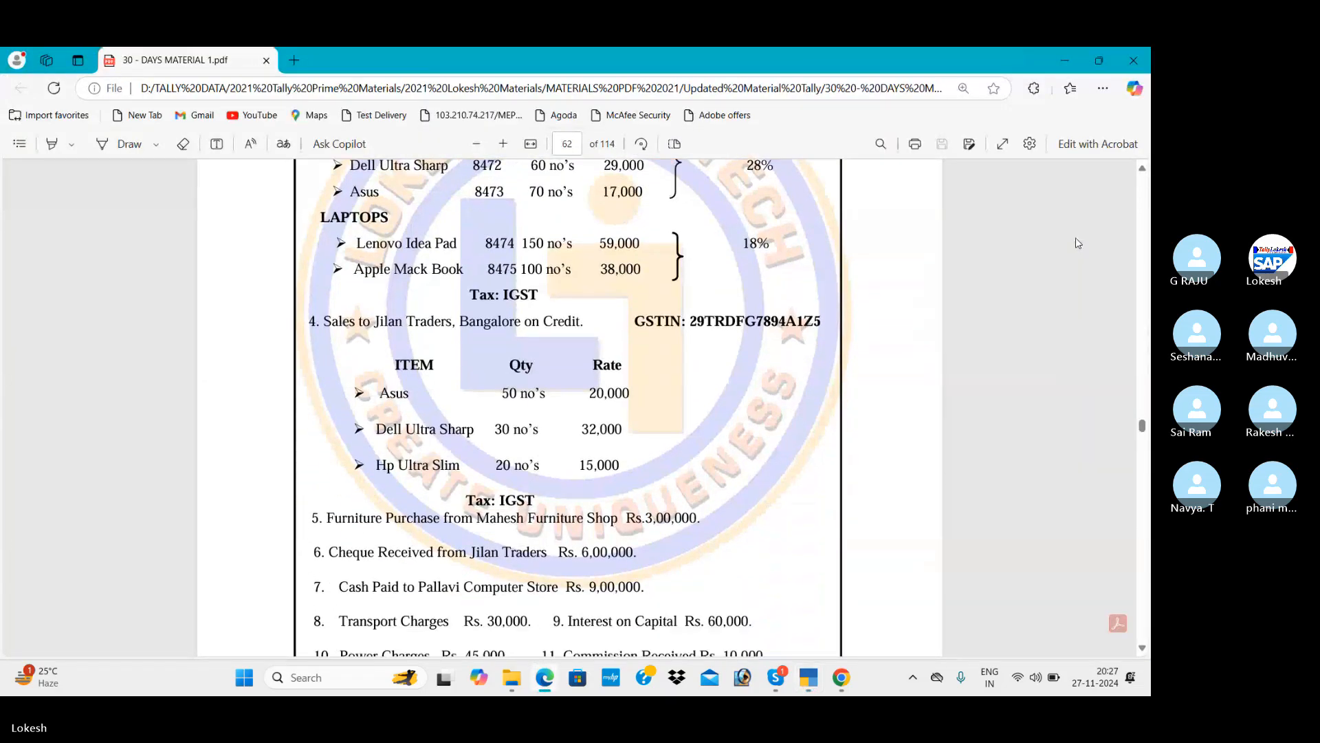
pyautogui.hotkey('alt', 'Tab')
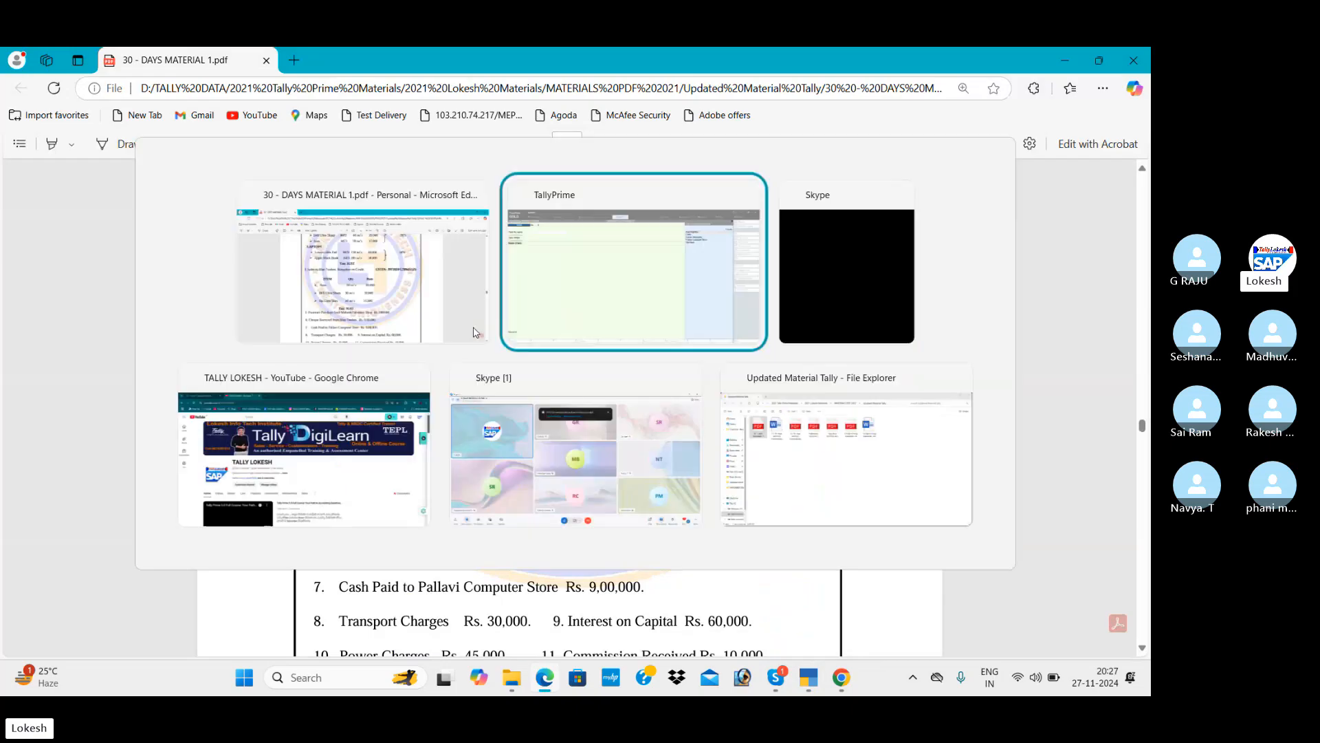
pyautogui.hotkey('alt', 'c')
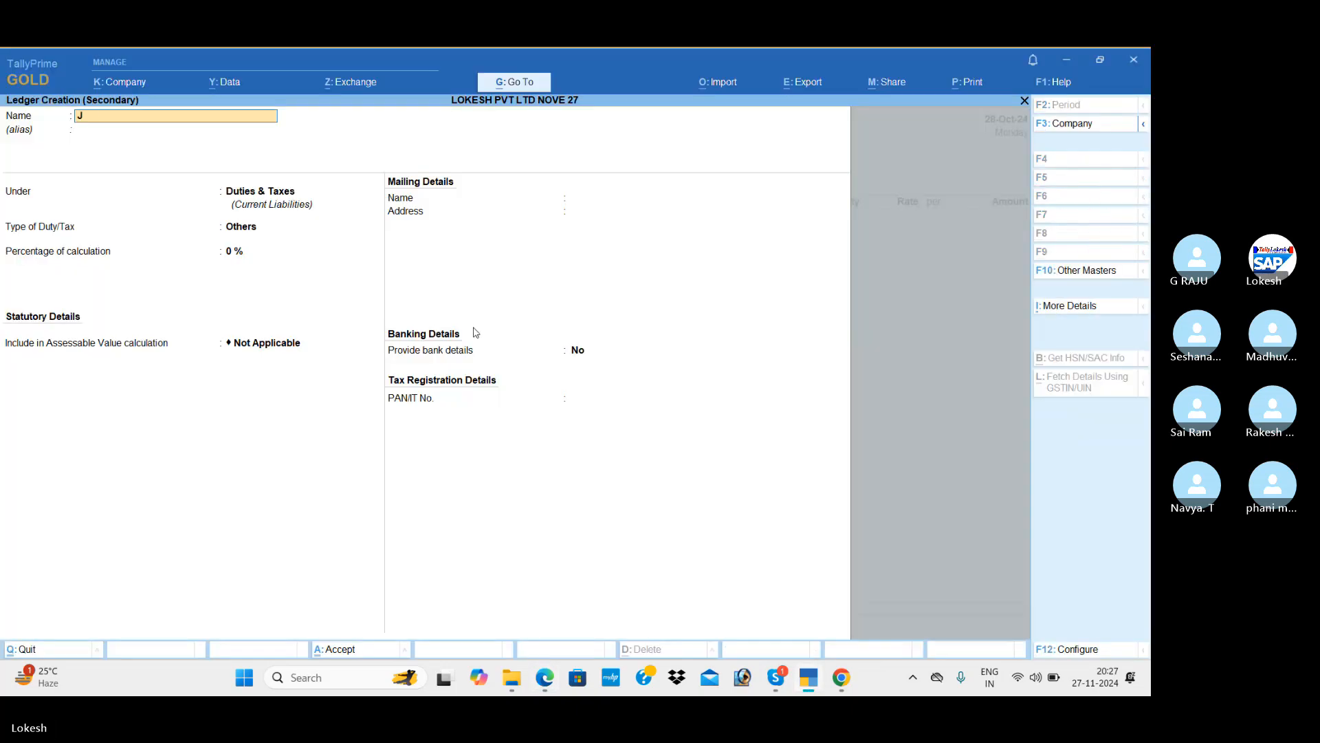
# Create ledger Jilan Traders under Sundry Debtors with state Karnataka.
pyautogui.write('JILA')
pyautogui.write('ila')
pyautogui.write('n Traders')
pyautogui.press('Return')
pyautogui.write('Sun')
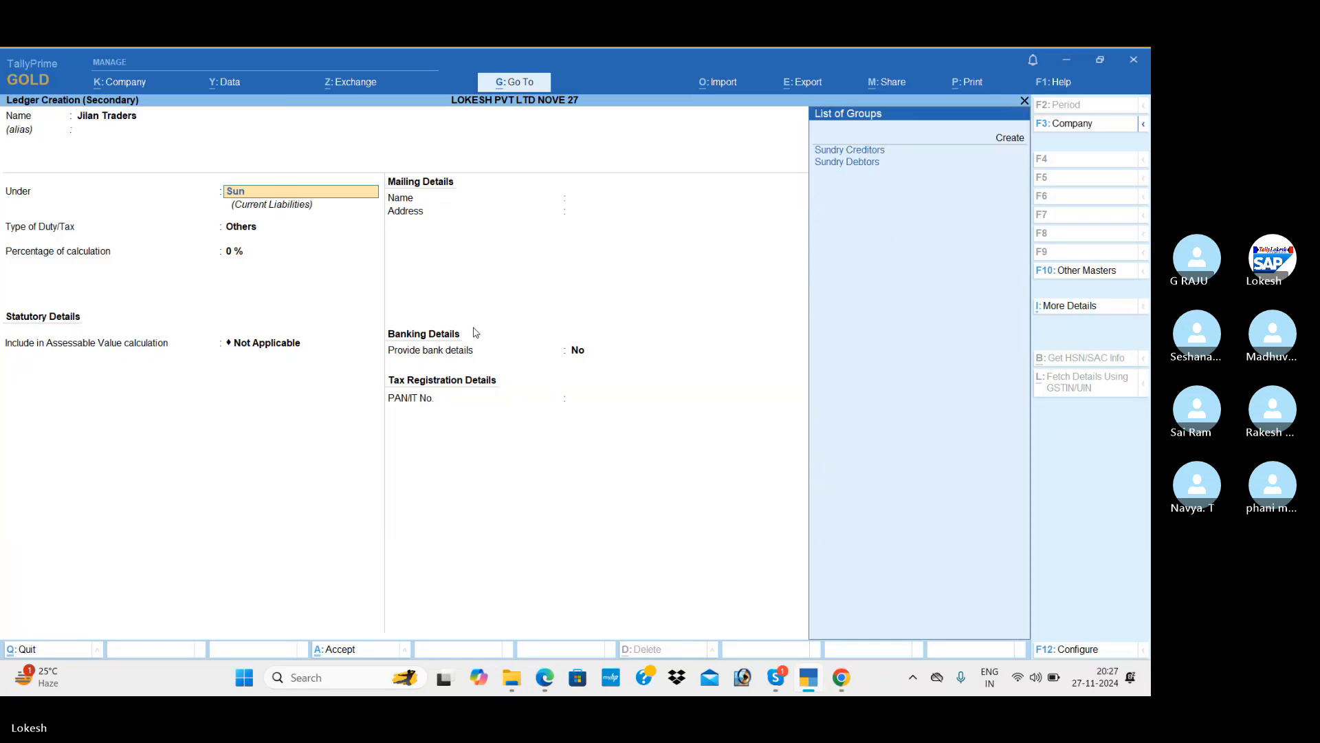
pyautogui.press('Down')
pyautogui.press('Return')
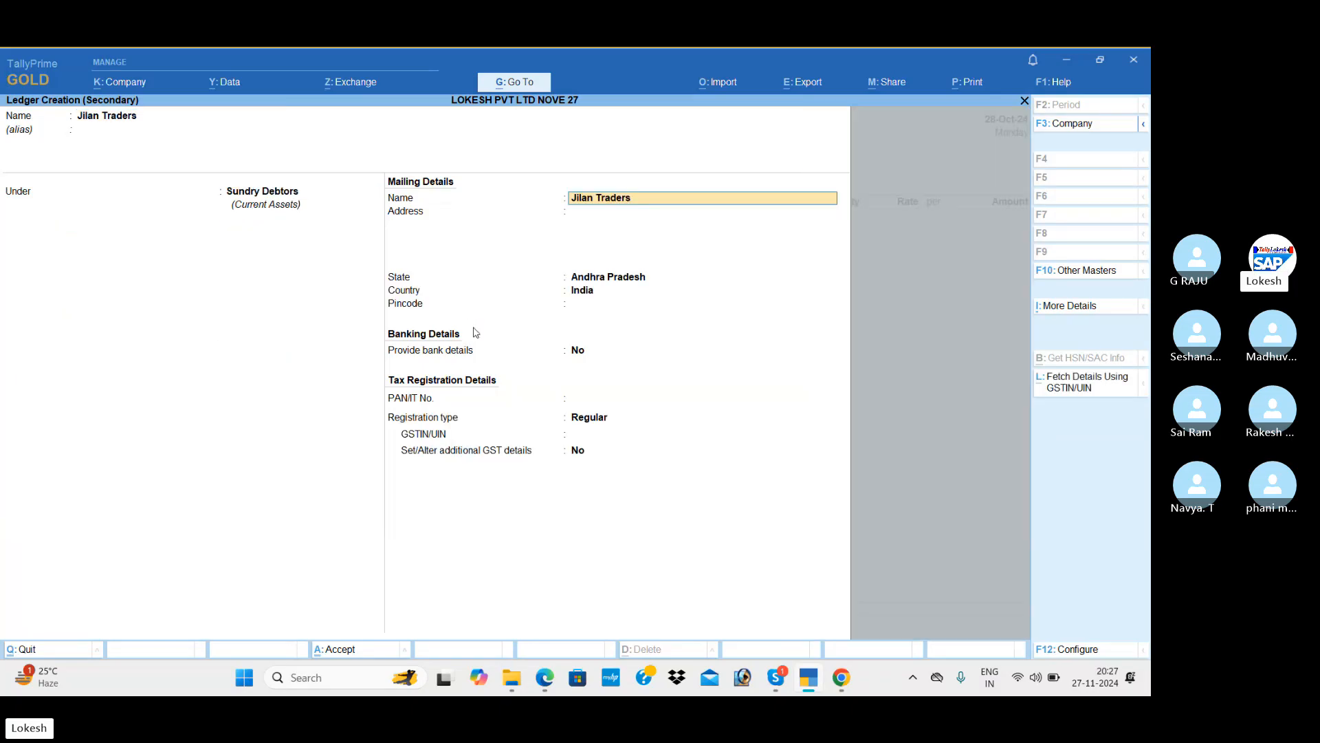
pyautogui.press('Return')
pyautogui.press('Return')
pyautogui.write('ka')
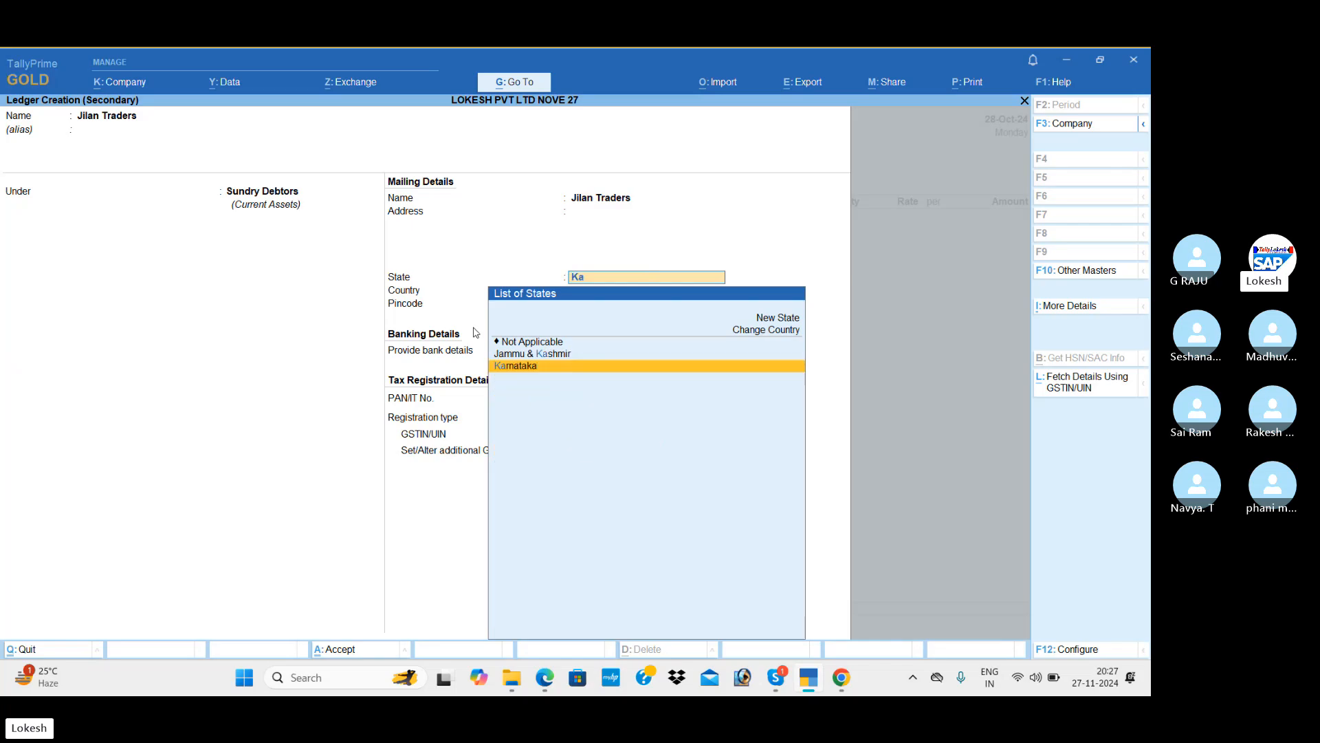
pyautogui.press('Return')
pyautogui.press('Return')
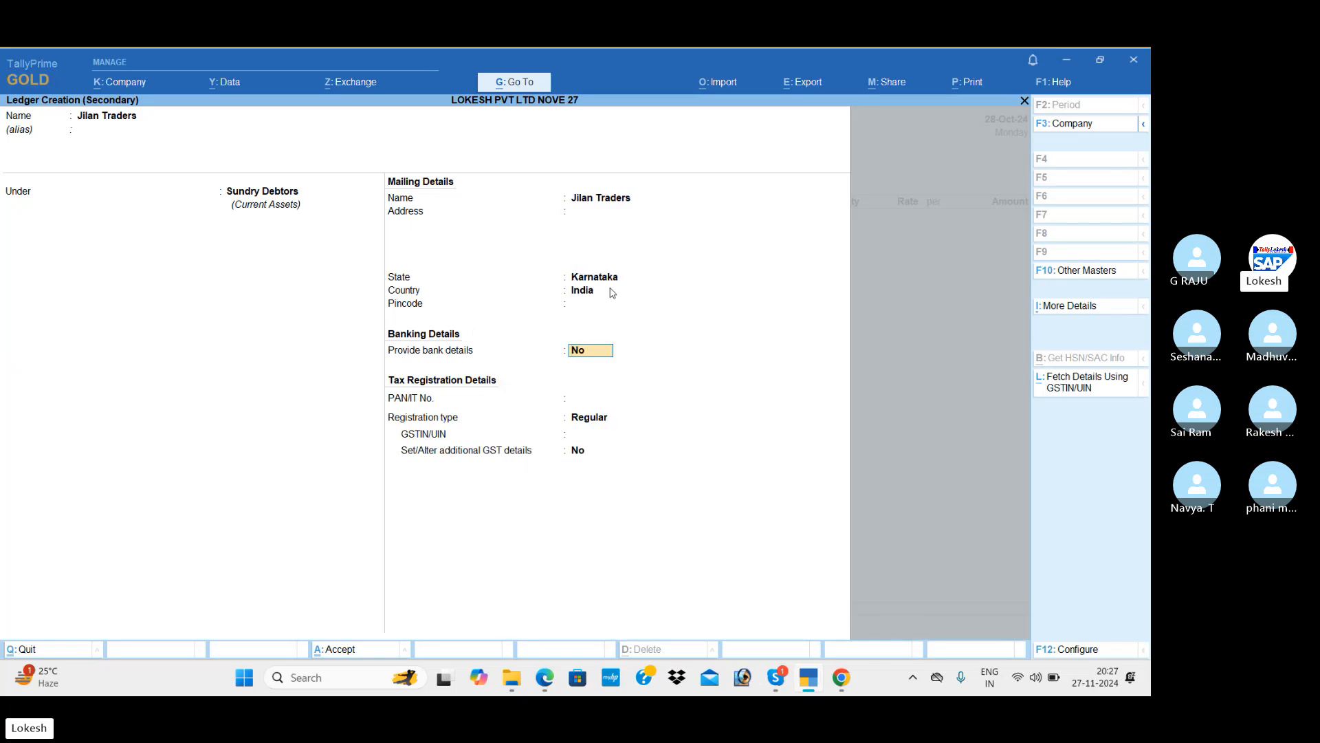
pyautogui.press('Return')
pyautogui.press('Return')
pyautogui.press('Return')
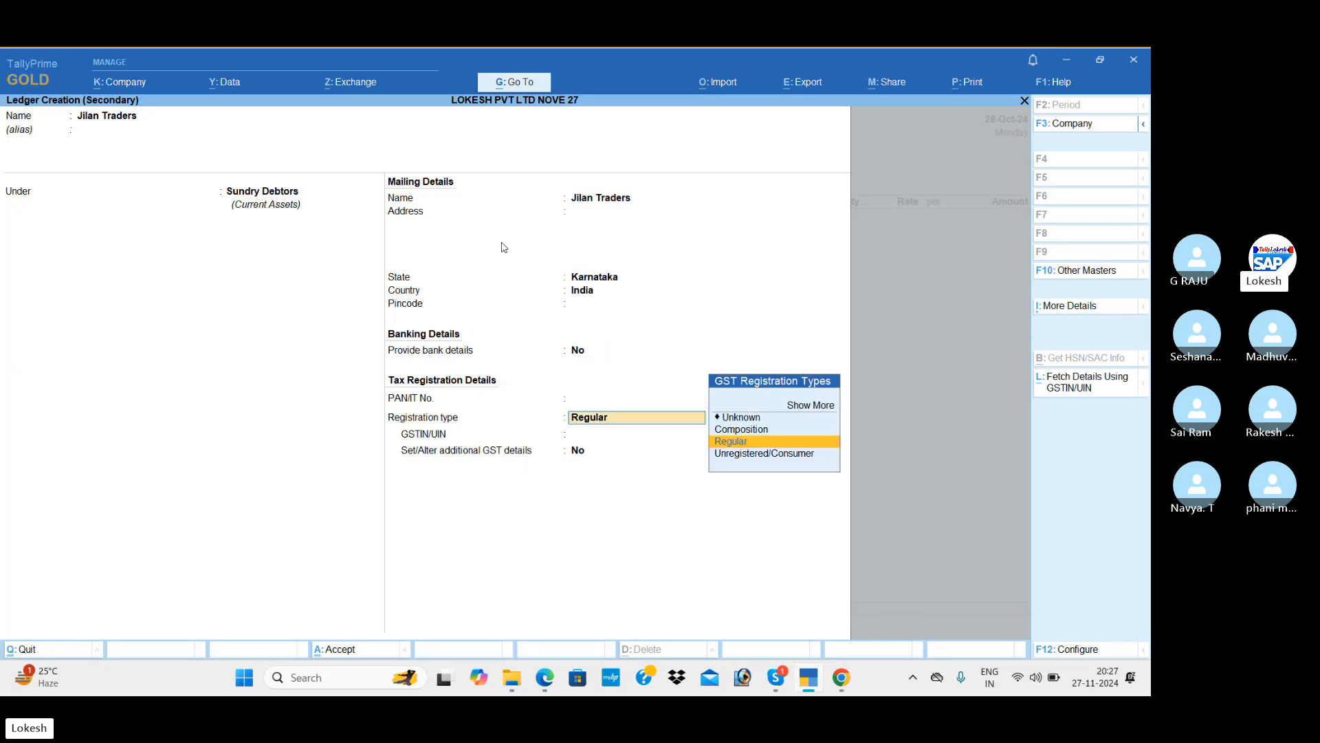
# Enter Jilan Traders' GSTIN, accept the ledger and the dispatch and party details.
pyautogui.hotkey('alt', 'Tab')
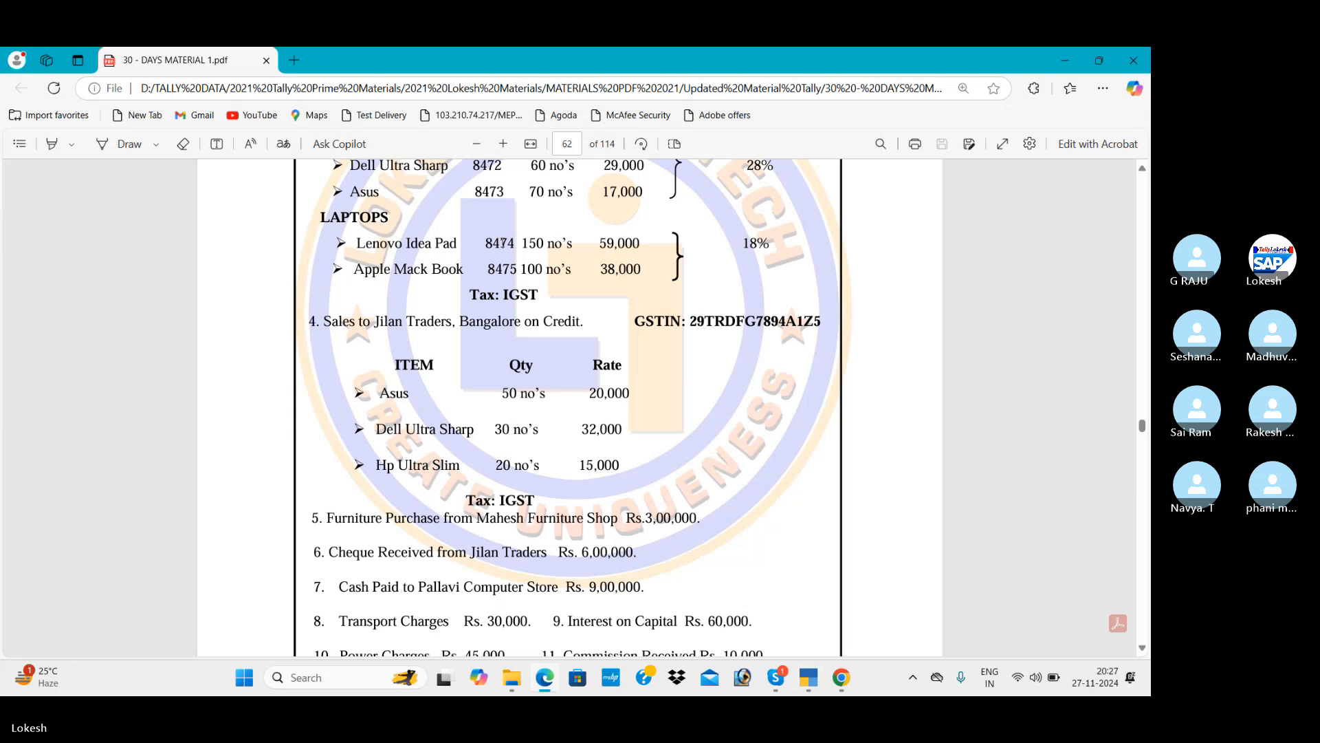
pyautogui.hotkey('alt', 'Tab')
pyautogui.write('29')
pyautogui.press('Return')
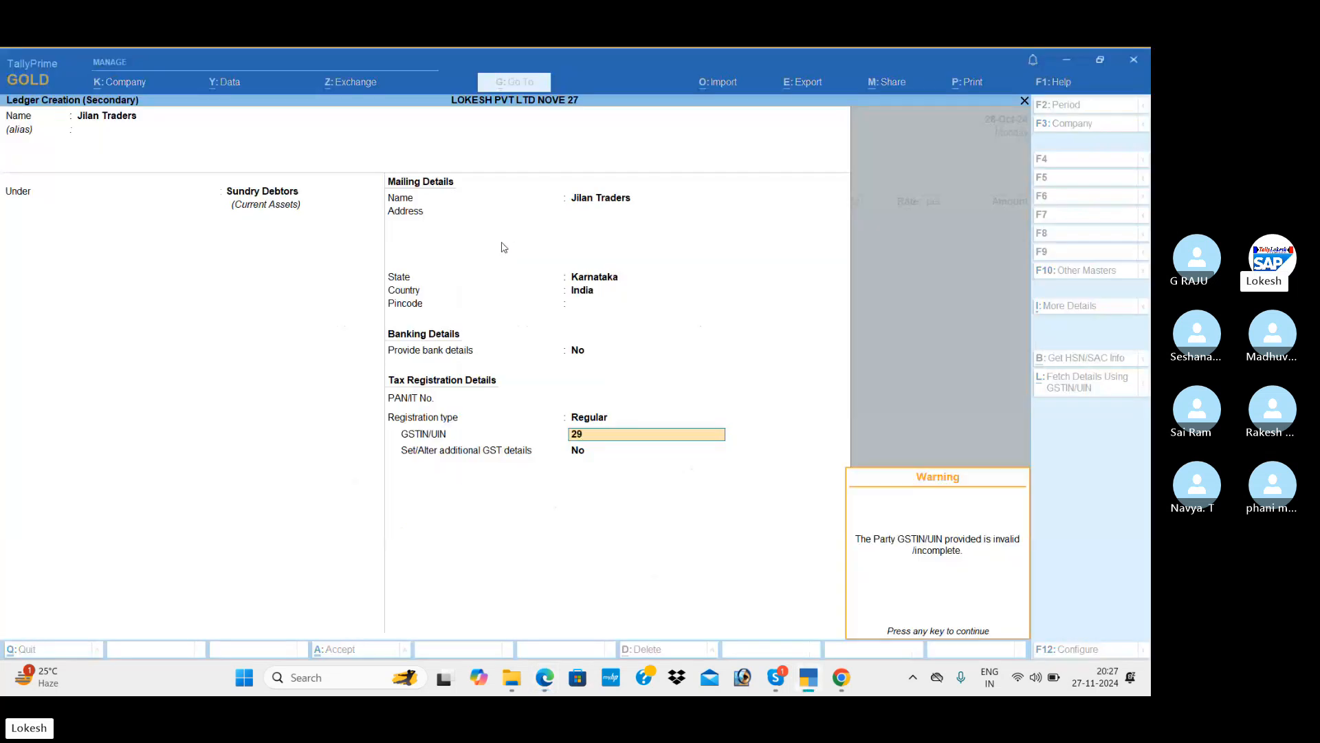
pyautogui.press('Return')
pyautogui.press('Return')
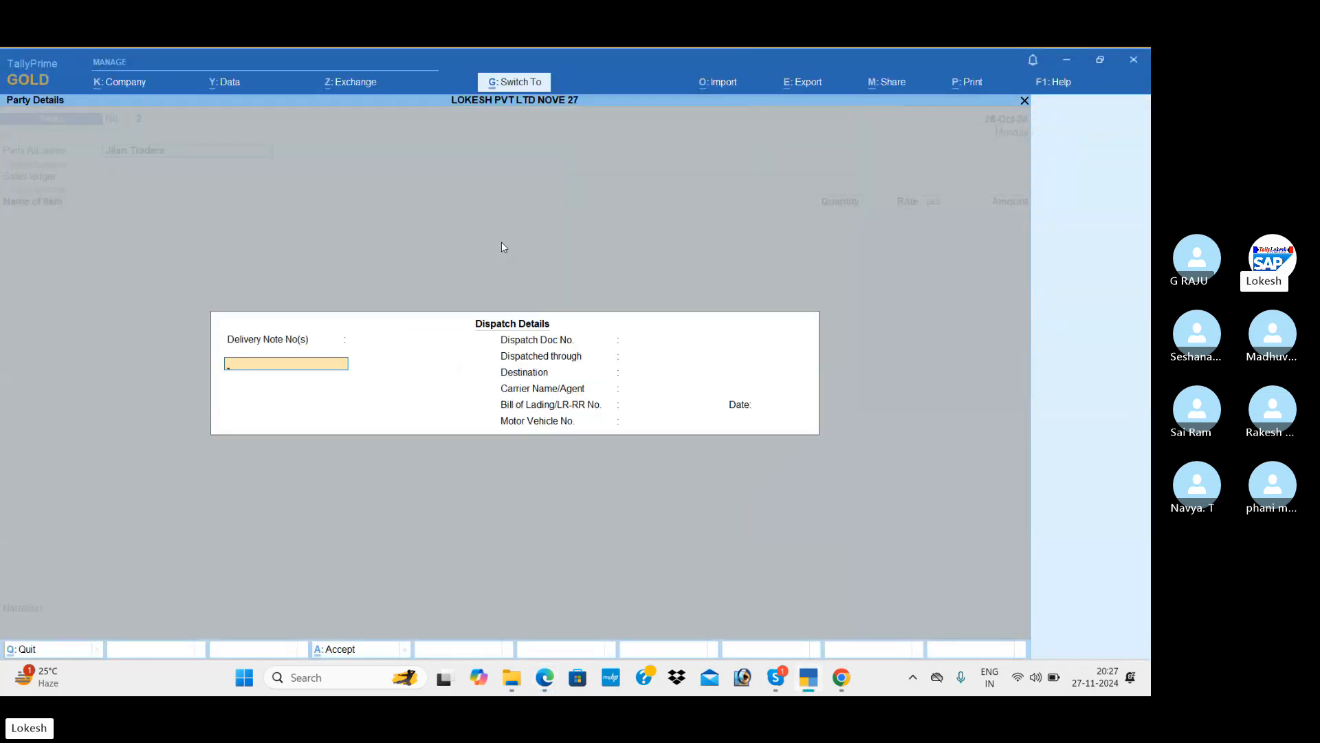
pyautogui.hotkey('ctrl', 'a')
pyautogui.hotkey('ctrl', 'a')
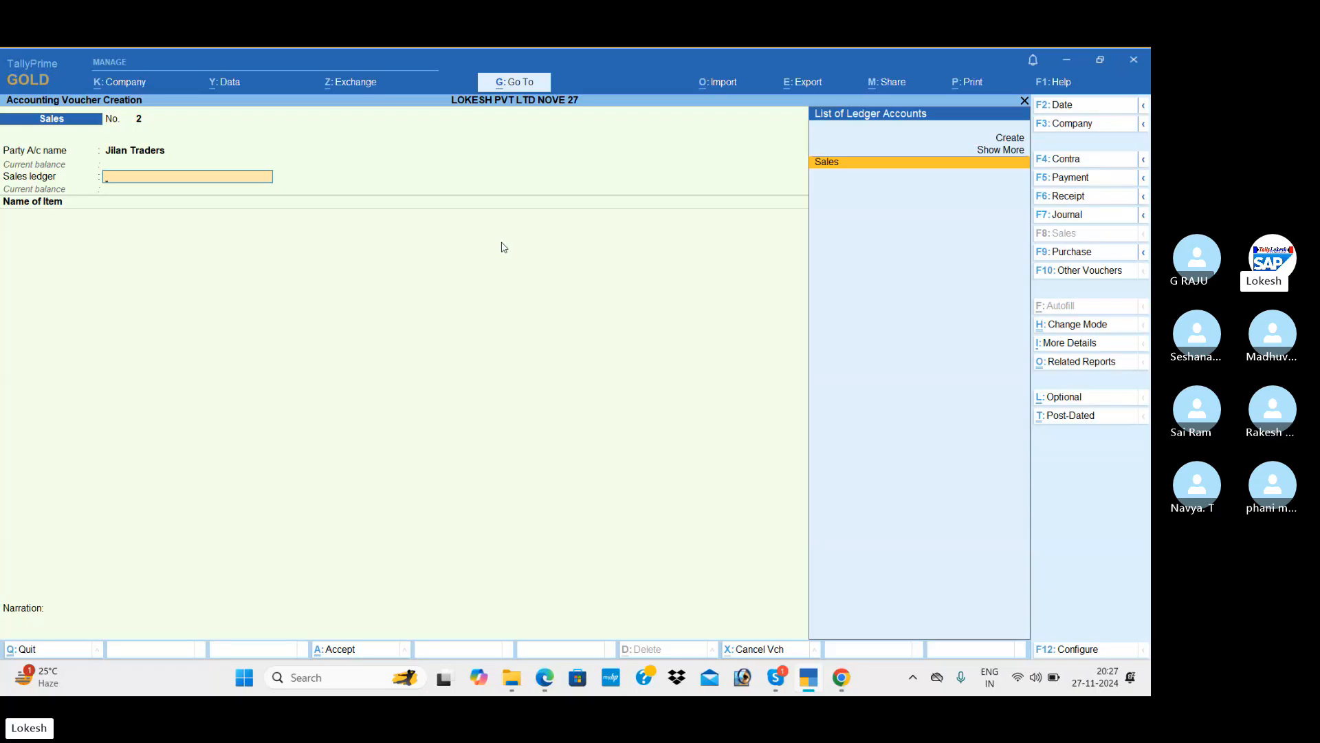
# Create ledger Sales IGST under Sales Accounts with type of supply Goods.
pyautogui.hotkey('alt', 'c')
pyautogui.write('SAL')
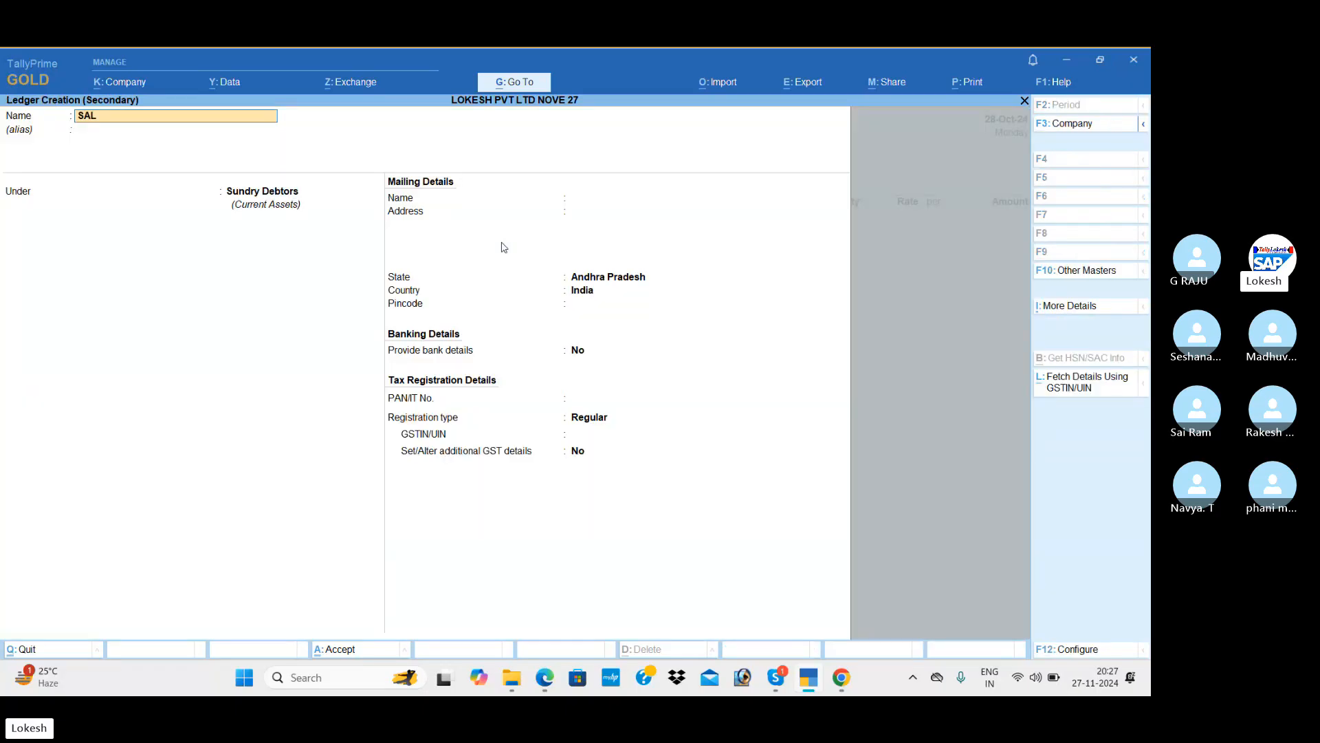
pyautogui.press('BackSpace')
pyautogui.press('BackSpace')
pyautogui.write('ales')
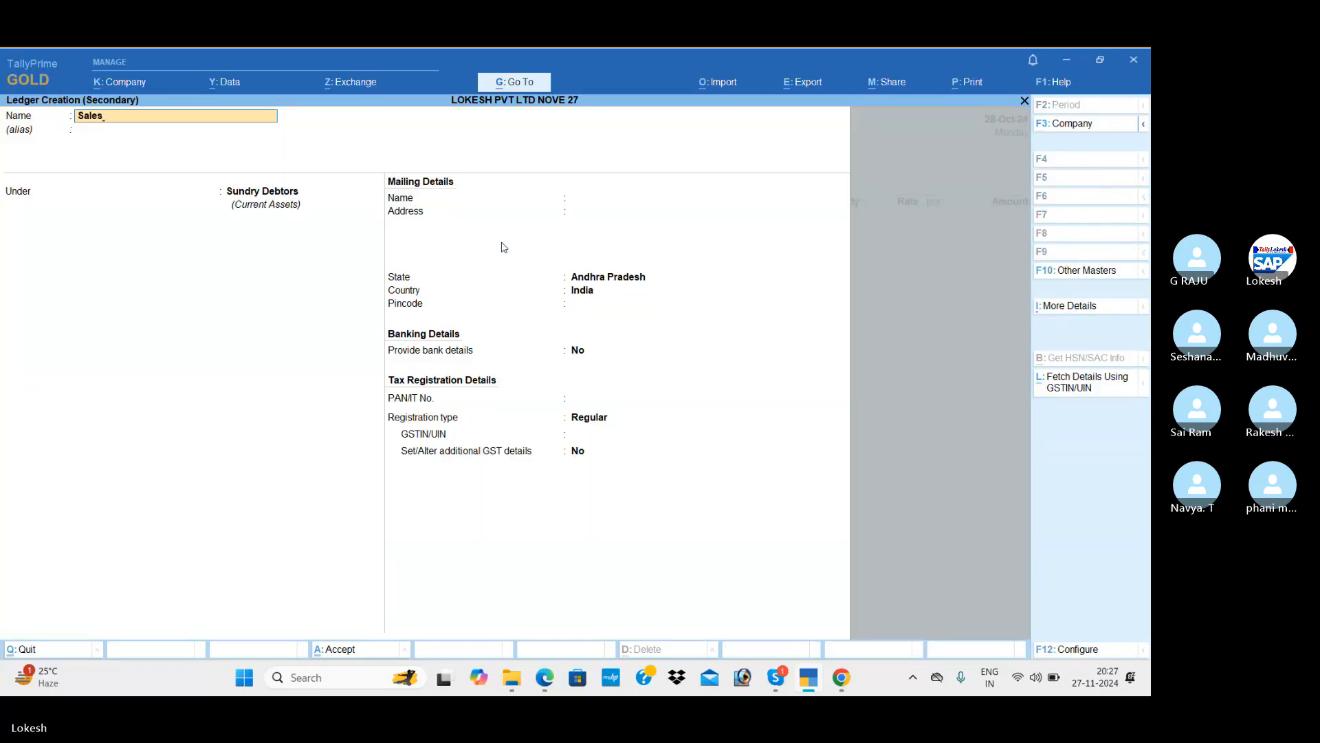
pyautogui.write(' IGST')
pyautogui.press('Return')
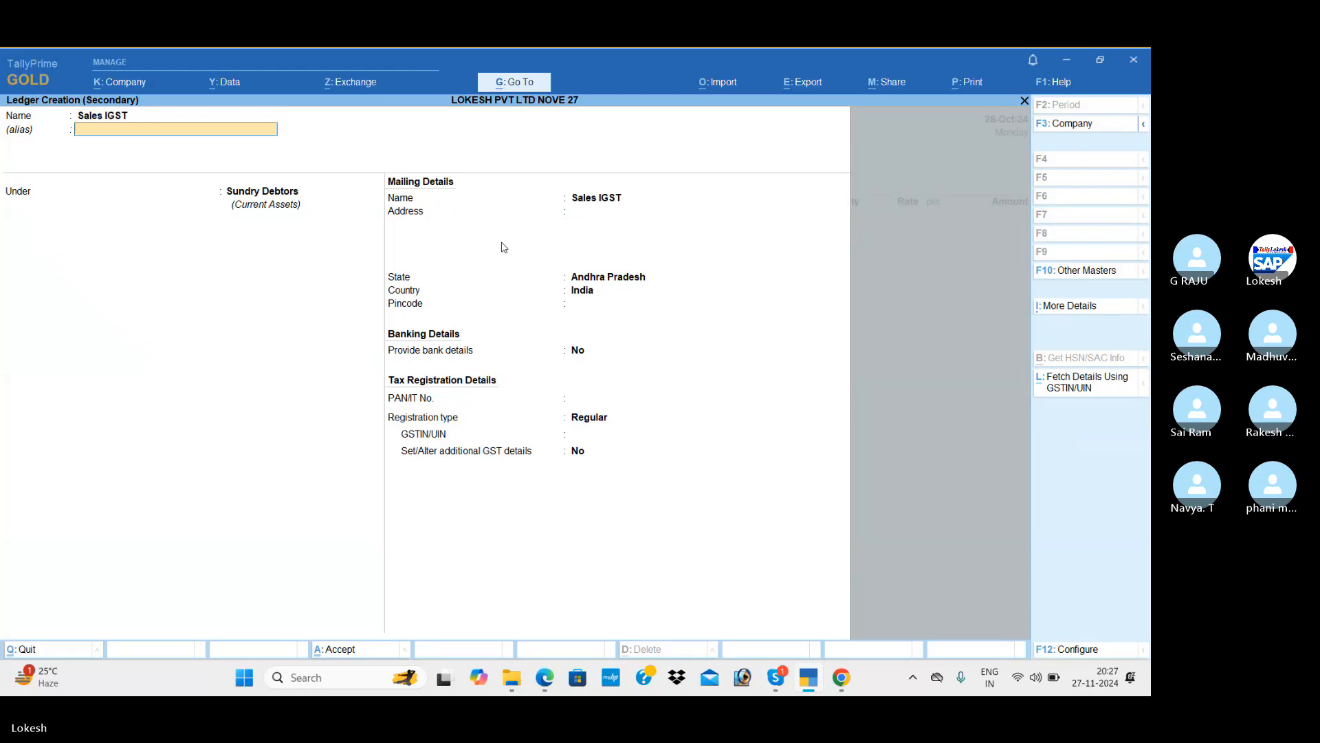
pyautogui.press('Return')
pyautogui.write('sa')
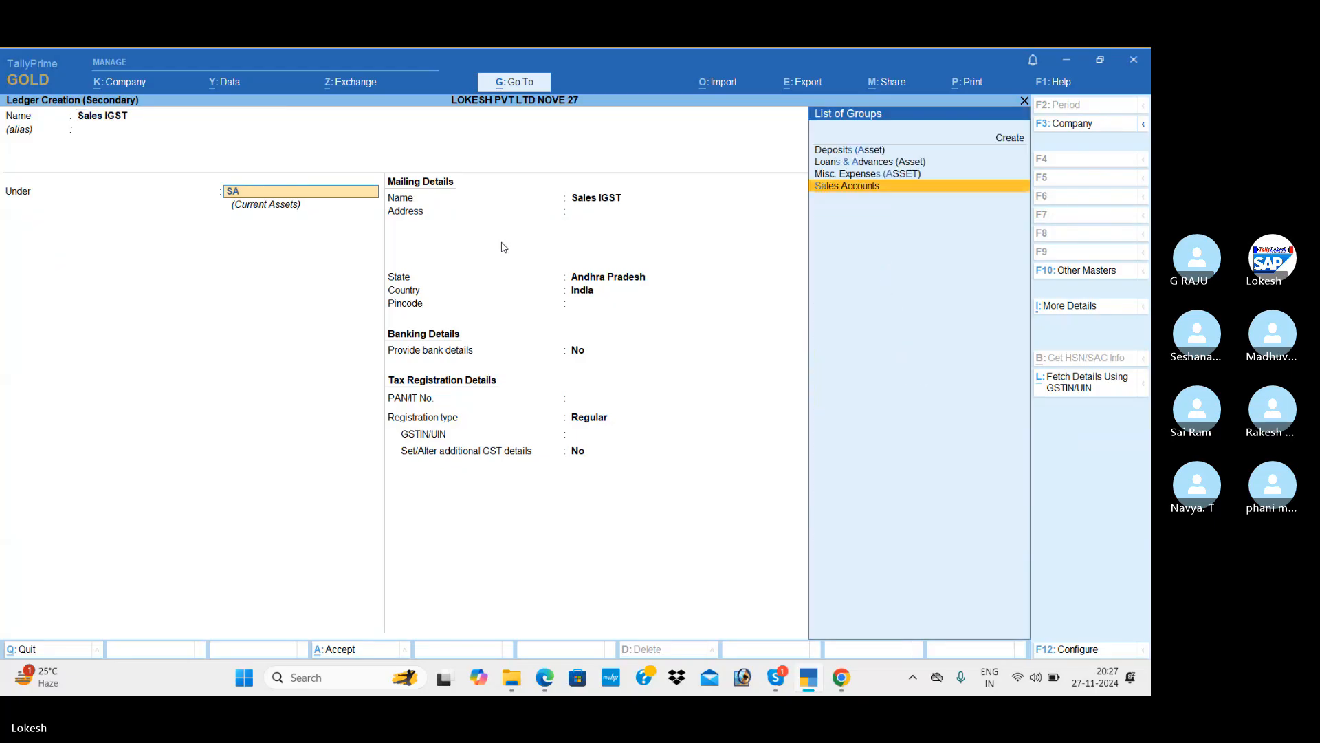
pyautogui.press('Return')
pyautogui.press('Return')
pyautogui.press('Return')
pyautogui.press('Return')
pyautogui.press('Return')
pyautogui.press('Return')
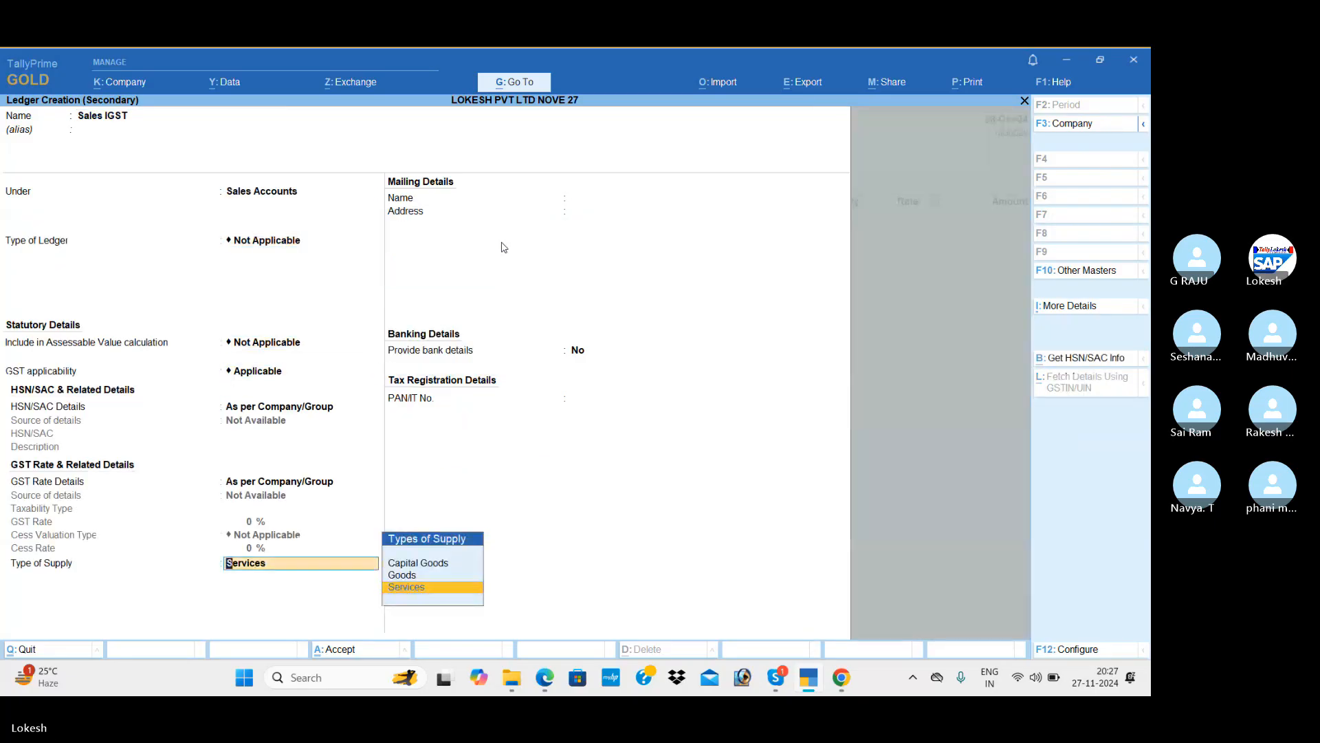
pyautogui.press('Up')
pyautogui.press('Return')
pyautogui.press('Return')
pyautogui.press('Return')
pyautogui.press('Return')
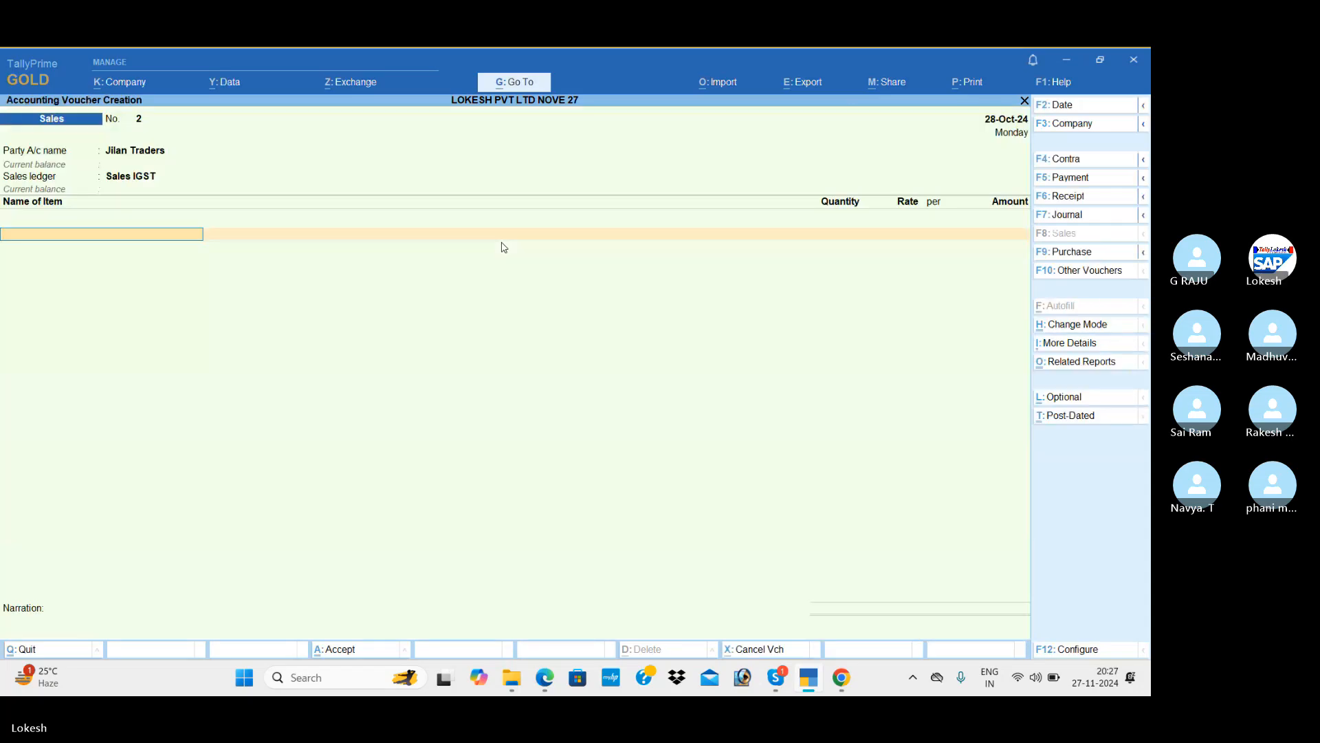
# Add Asus to the sales voucher: 50 nos at 20,000.
pyautogui.hotkey('alt', 'Tab')
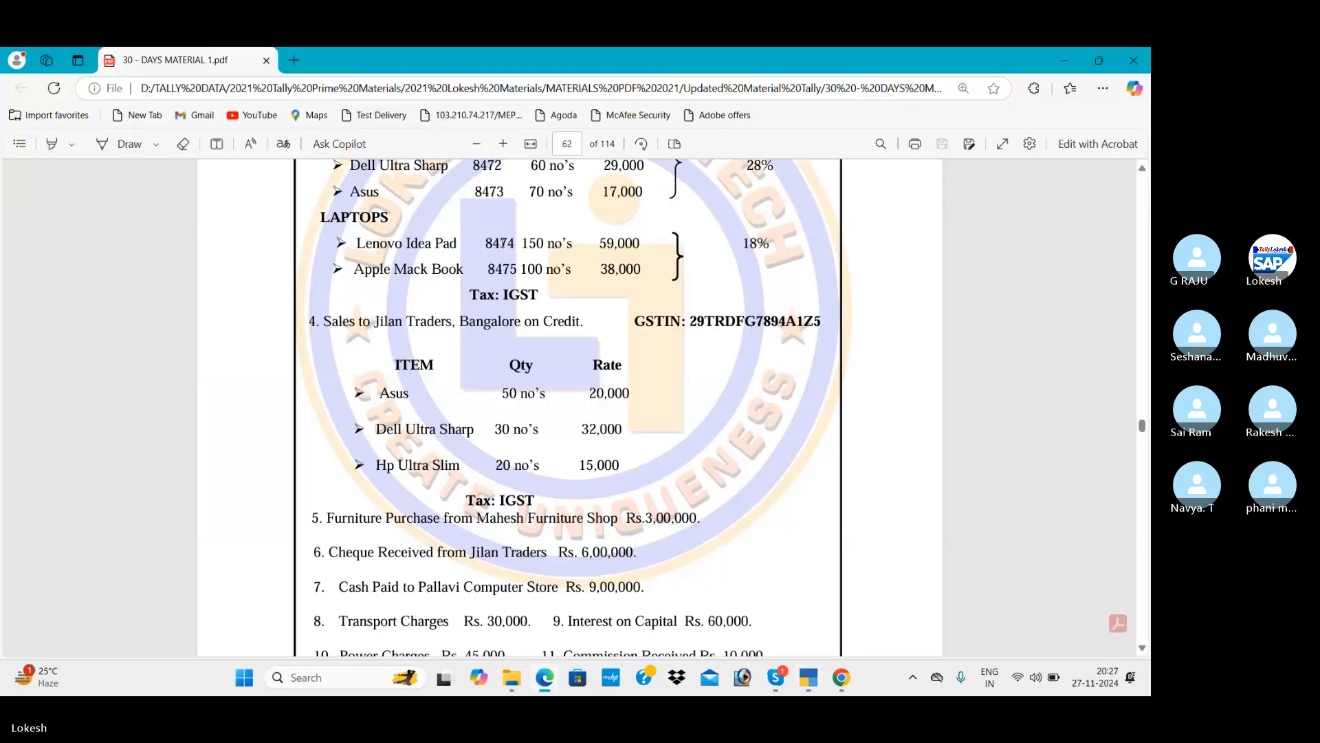
pyautogui.hotkey('alt', 'Tab')
pyautogui.write('as')
pyautogui.press('Return')
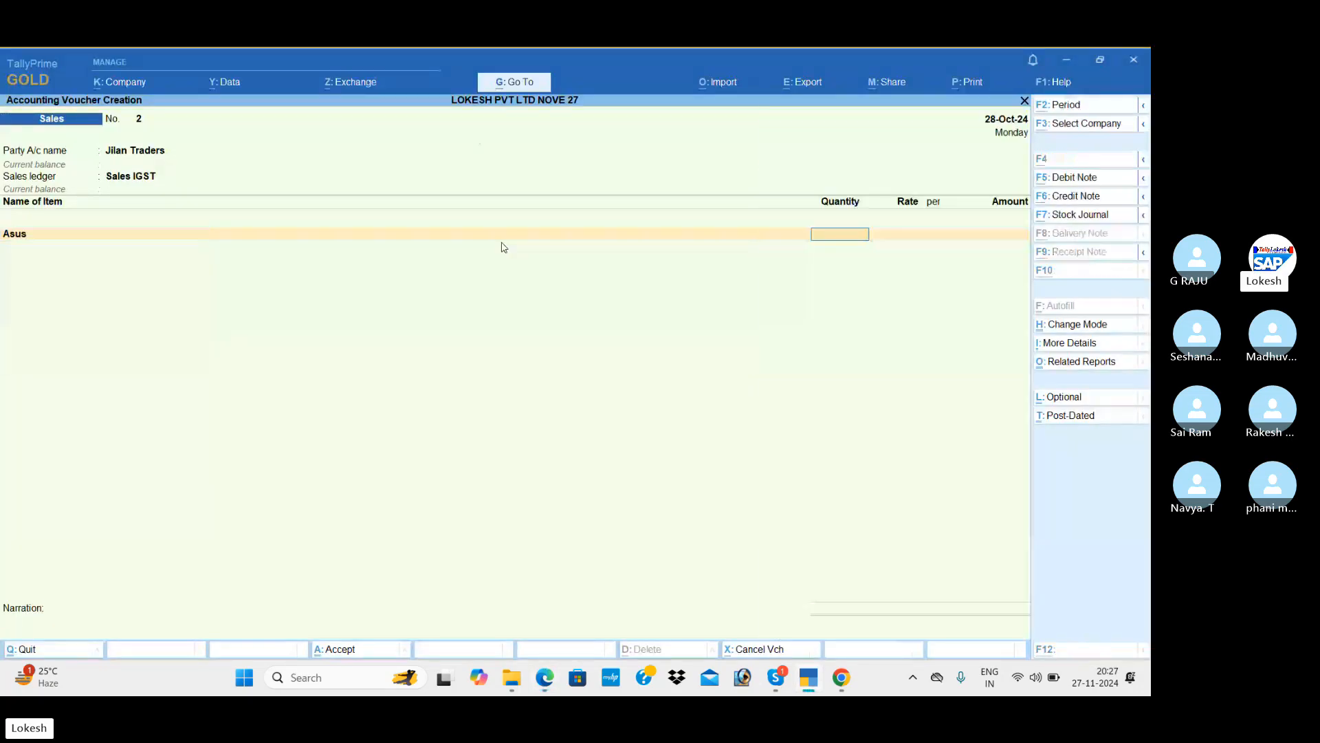
pyautogui.hotkey('alt', 'Tab')
pyautogui.hotkey('alt', 'Tab')
pyautogui.write('50')
pyautogui.press('Return')
pyautogui.write('2')
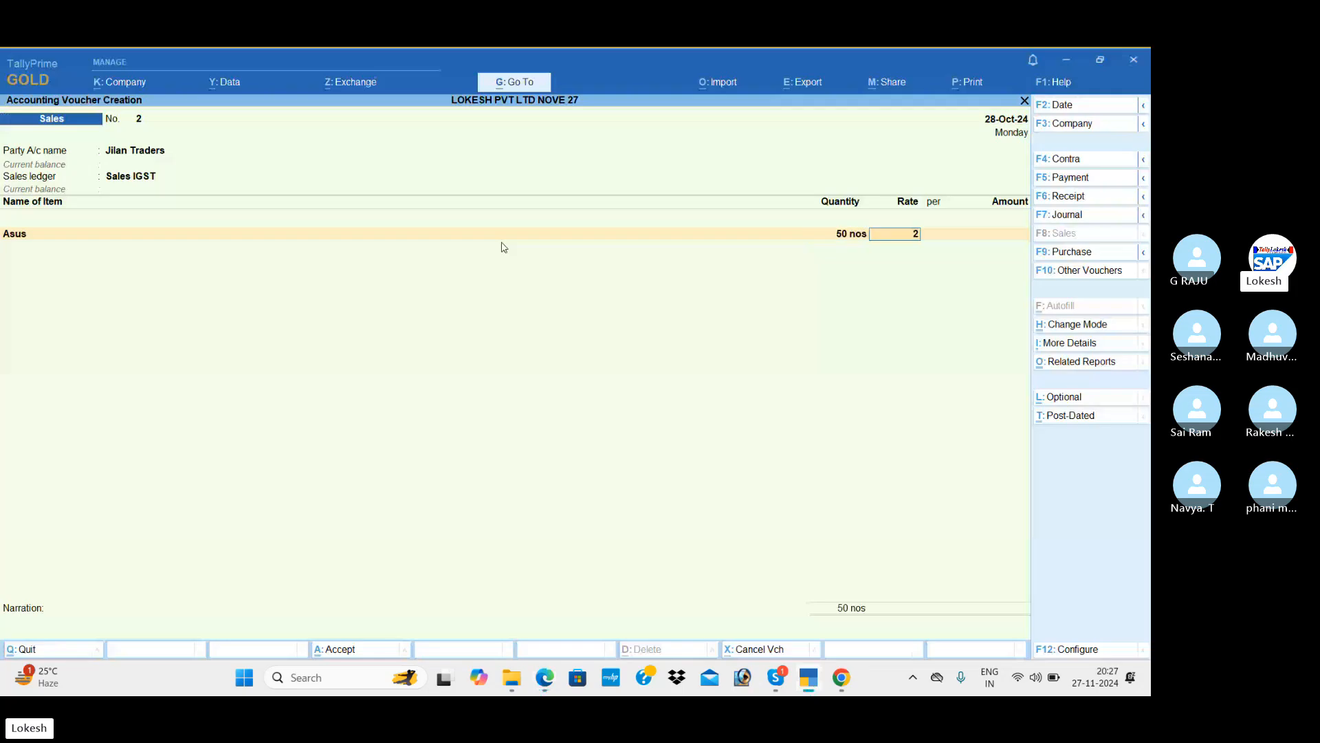
pyautogui.write('0,000')
pyautogui.press('Return')
pyautogui.press('Return')
pyautogui.press('Return')
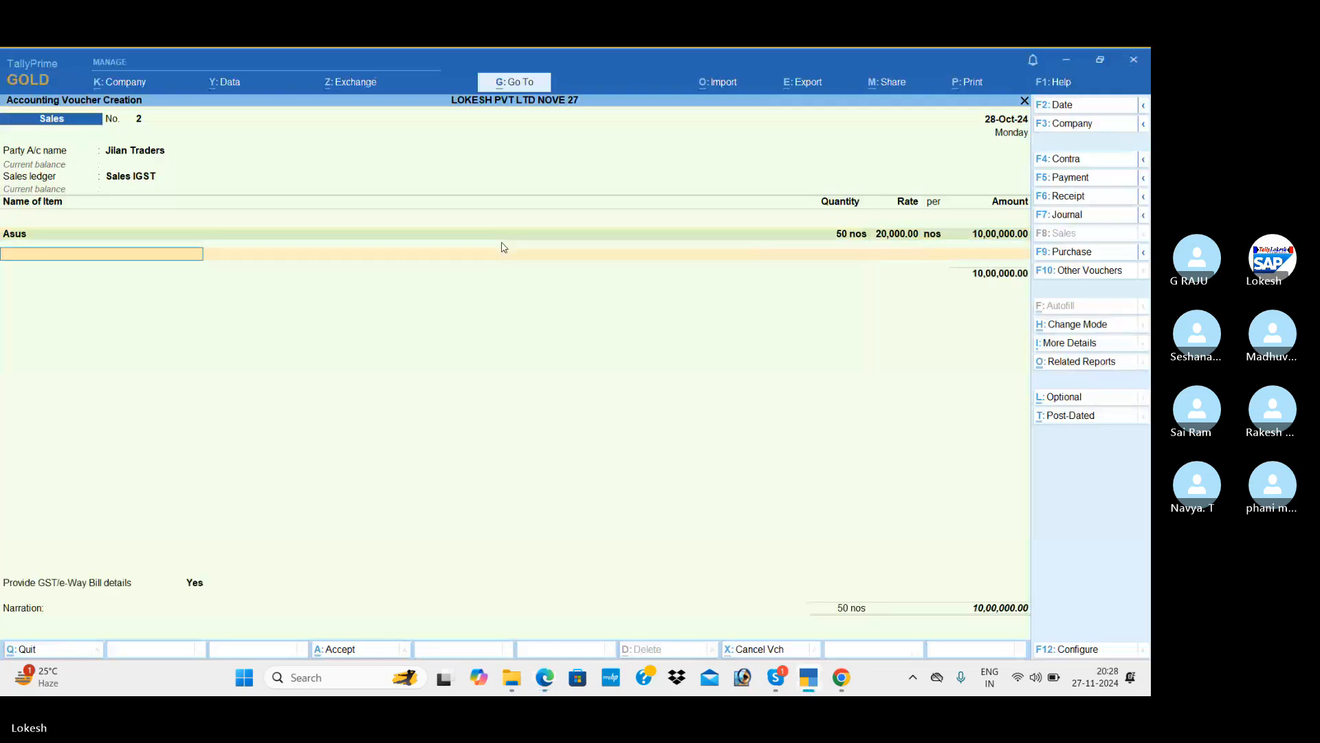
# Add Dell Ultra (30 at 32,000) and HP Ultra (20 at 15,000) to the sale.
pyautogui.hotkey('alt', 'Tab')
pyautogui.hotkey('alt', 'Tab')
pyautogui.write('d')
pyautogui.press('Return')
pyautogui.hotkey('alt', 'Tab')
pyautogui.hotkey('alt', 'Tab')
pyautogui.write('30')
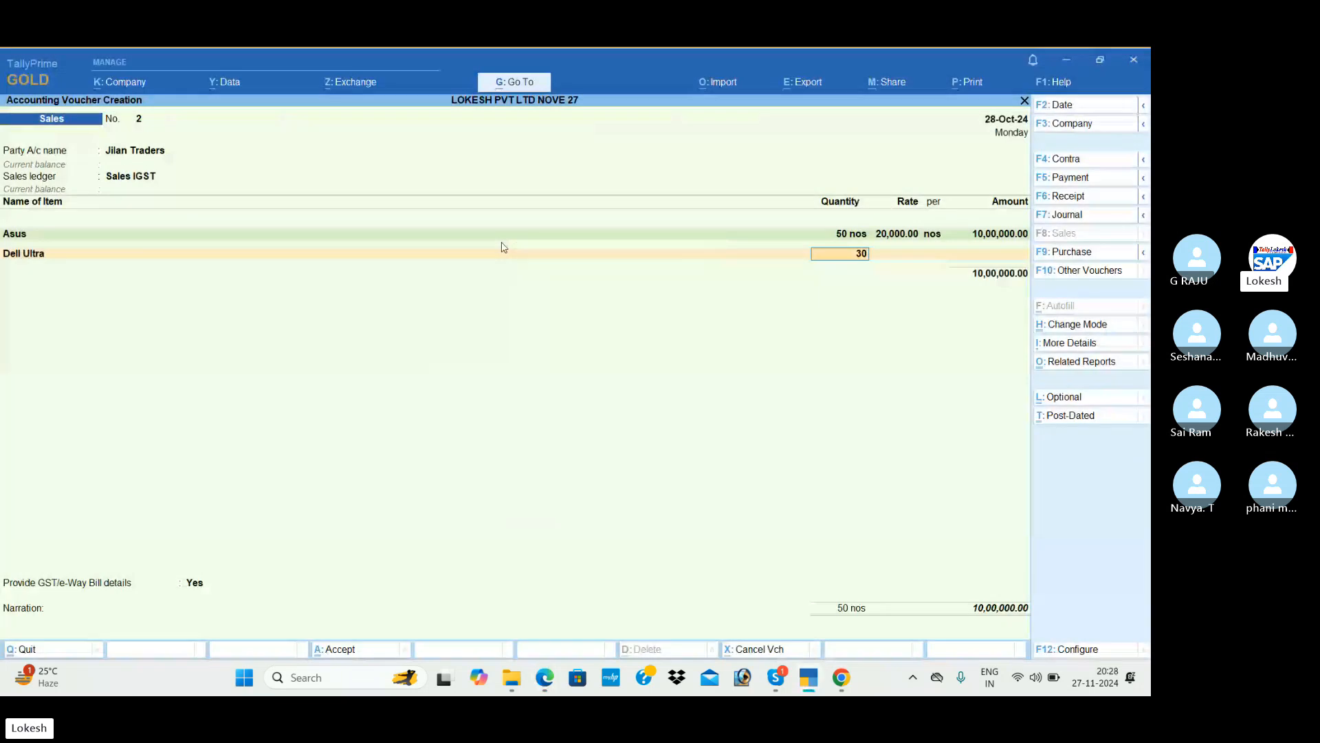
pyautogui.press('Return')
pyautogui.write('32000')
pyautogui.press('Return')
pyautogui.press('Return')
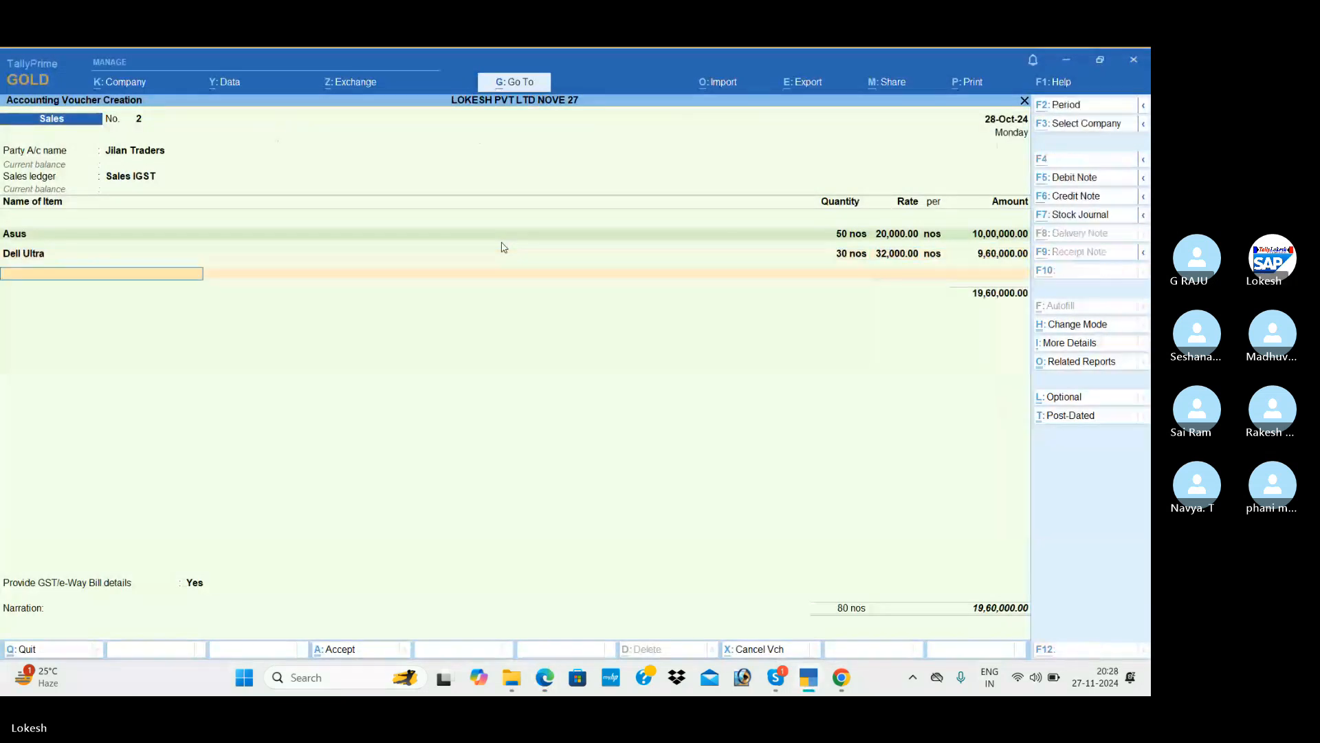
pyautogui.hotkey('alt', 'Tab')
pyautogui.hotkey('alt', 'Tab')
pyautogui.write('HP')
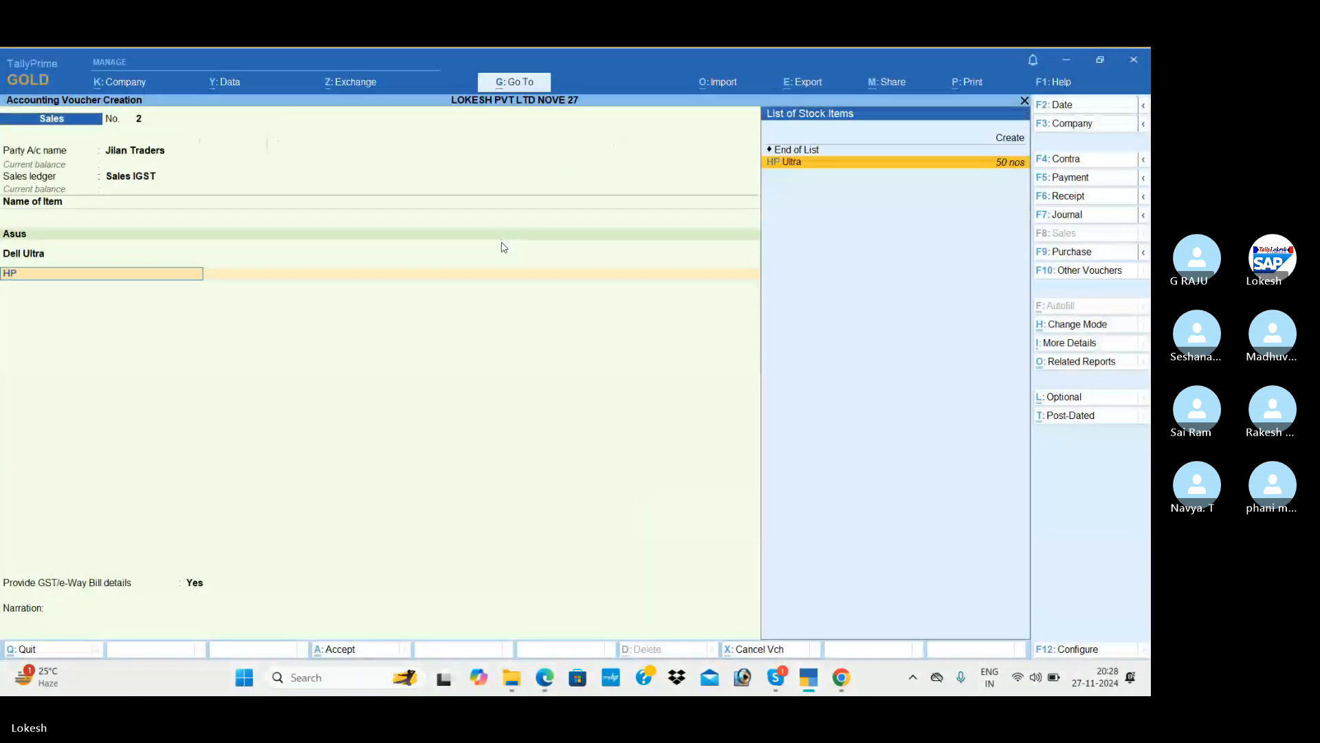
pyautogui.hotkey('alt', 'Tab')
pyautogui.hotkey('alt', 'Tab')
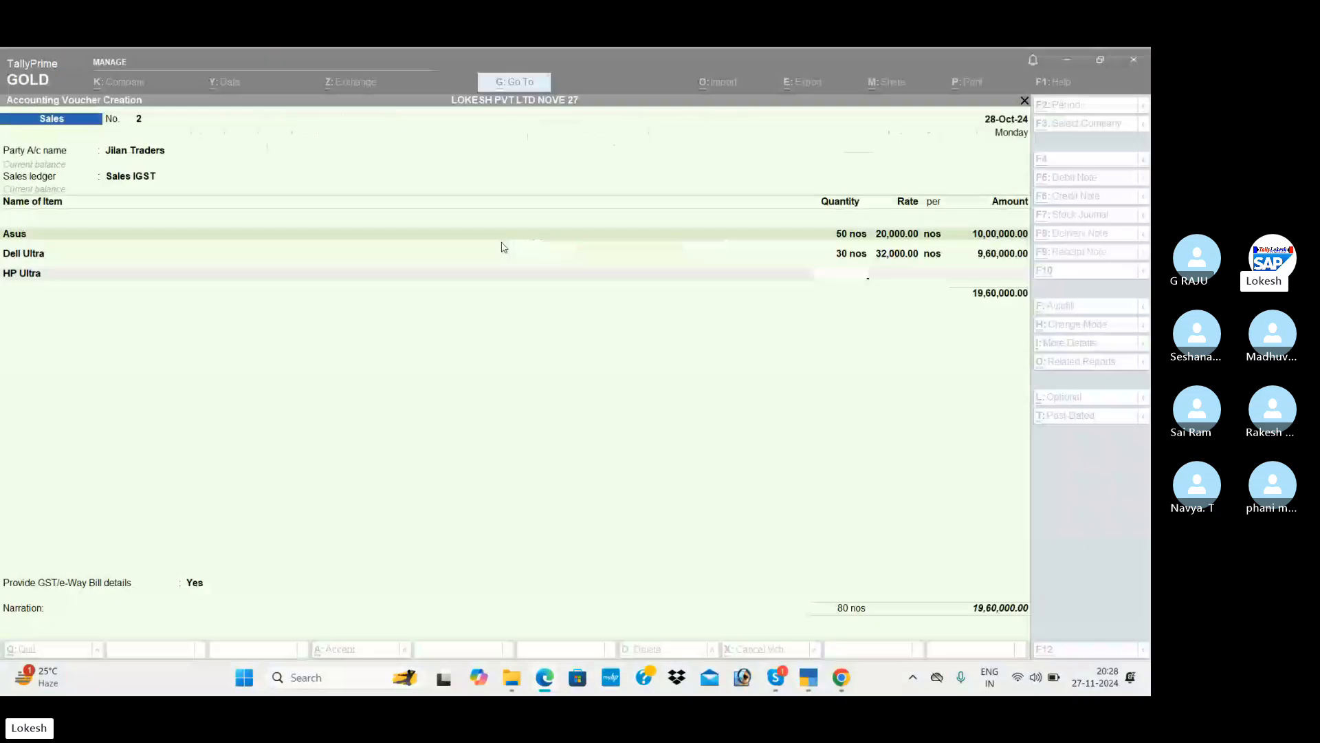
pyautogui.press('Return')
pyautogui.write('20')
pyautogui.press('Return')
pyautogui.write('15000')
pyautogui.press('Return')
pyautogui.press('Return')
pyautogui.press('Return')
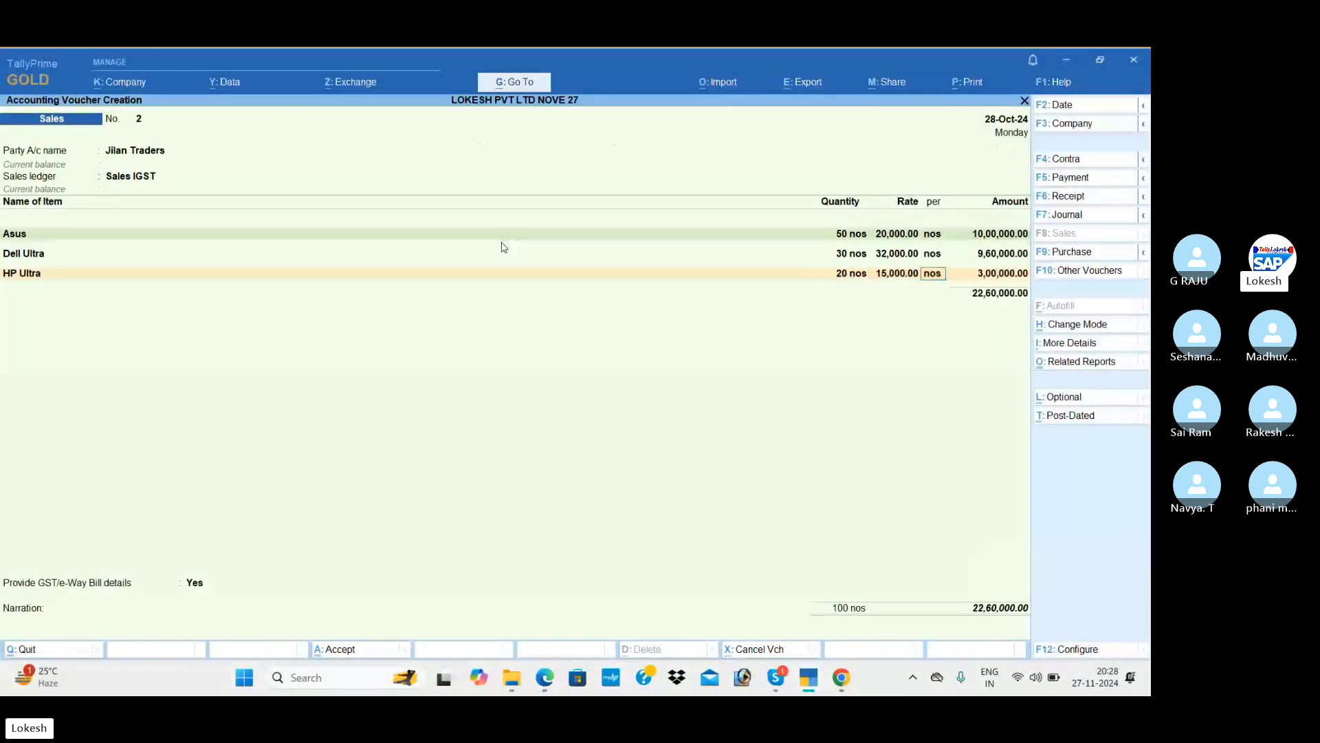
# Add the IGST ledger line of 6,32,800 and set GST/e-Way Bill details to No.
pyautogui.press('Return')
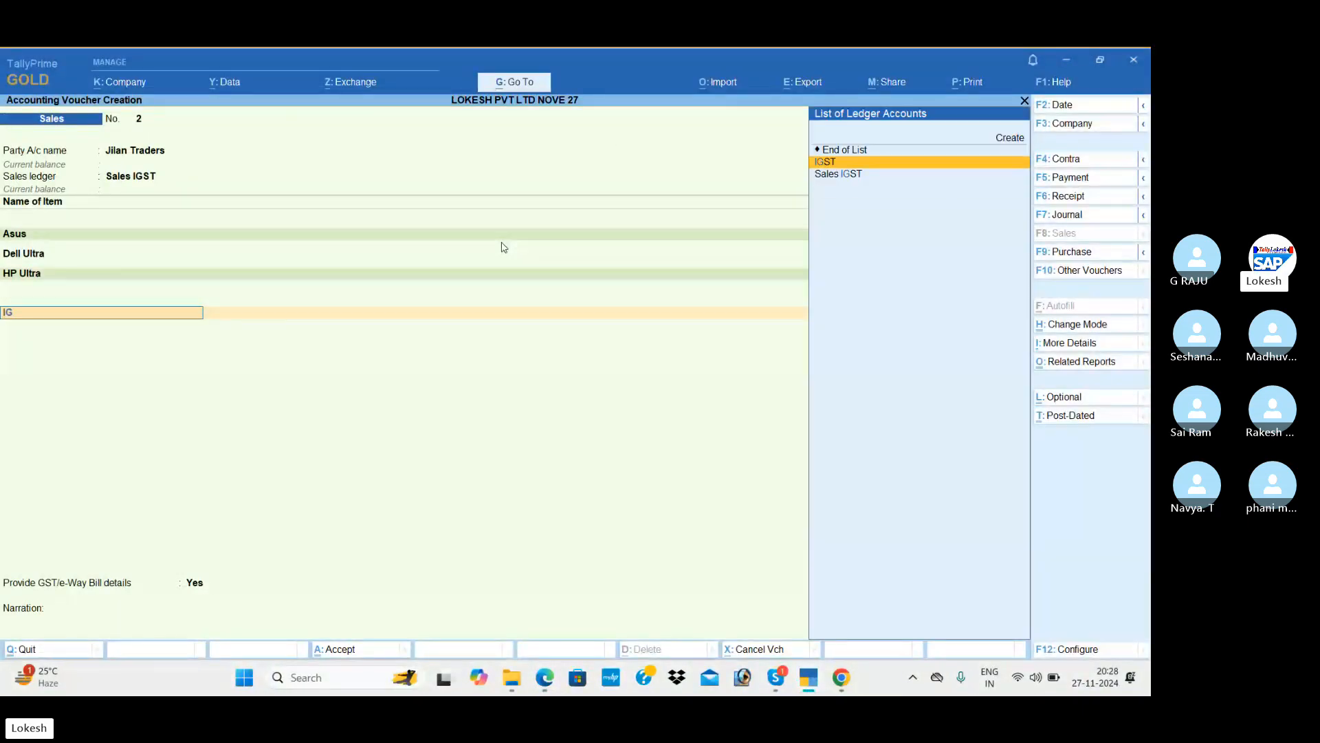
pyautogui.press('Return')
pyautogui.press('Return')
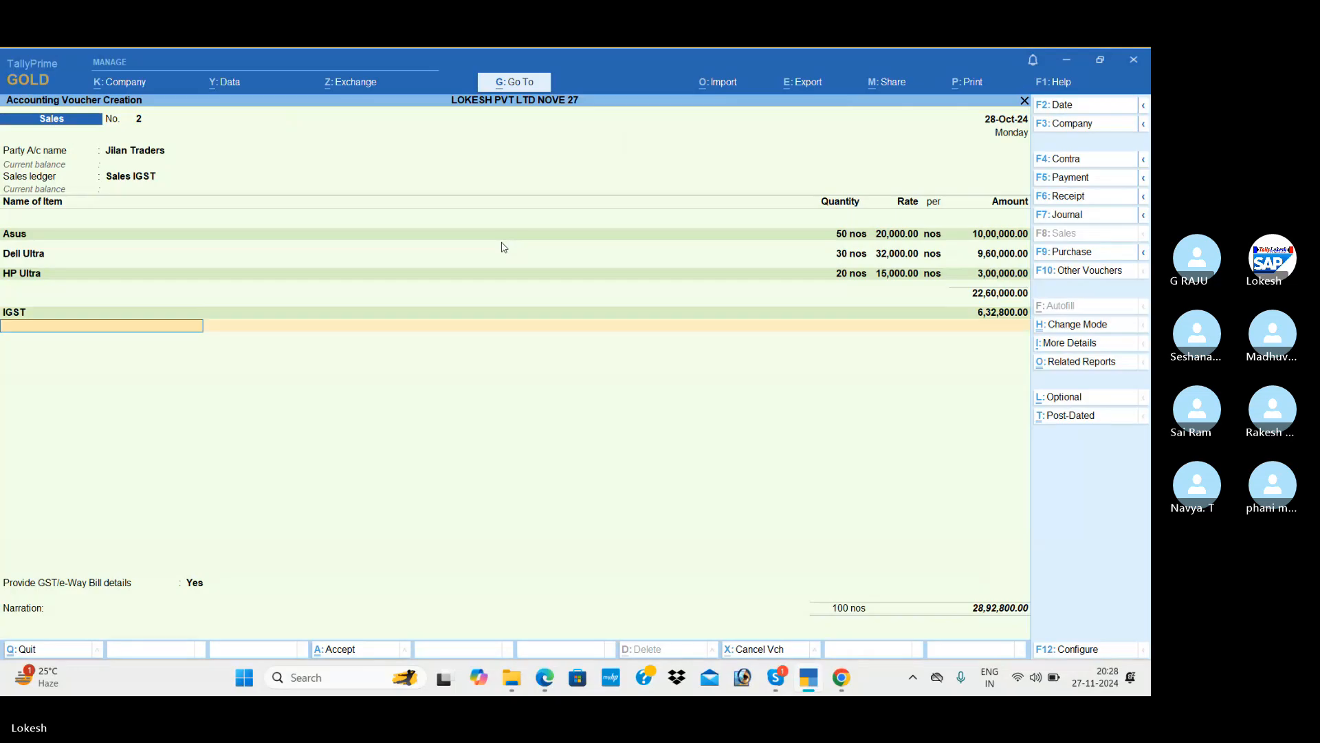
pyautogui.press('Return')
pyautogui.press('Down')
pyautogui.press('Return')
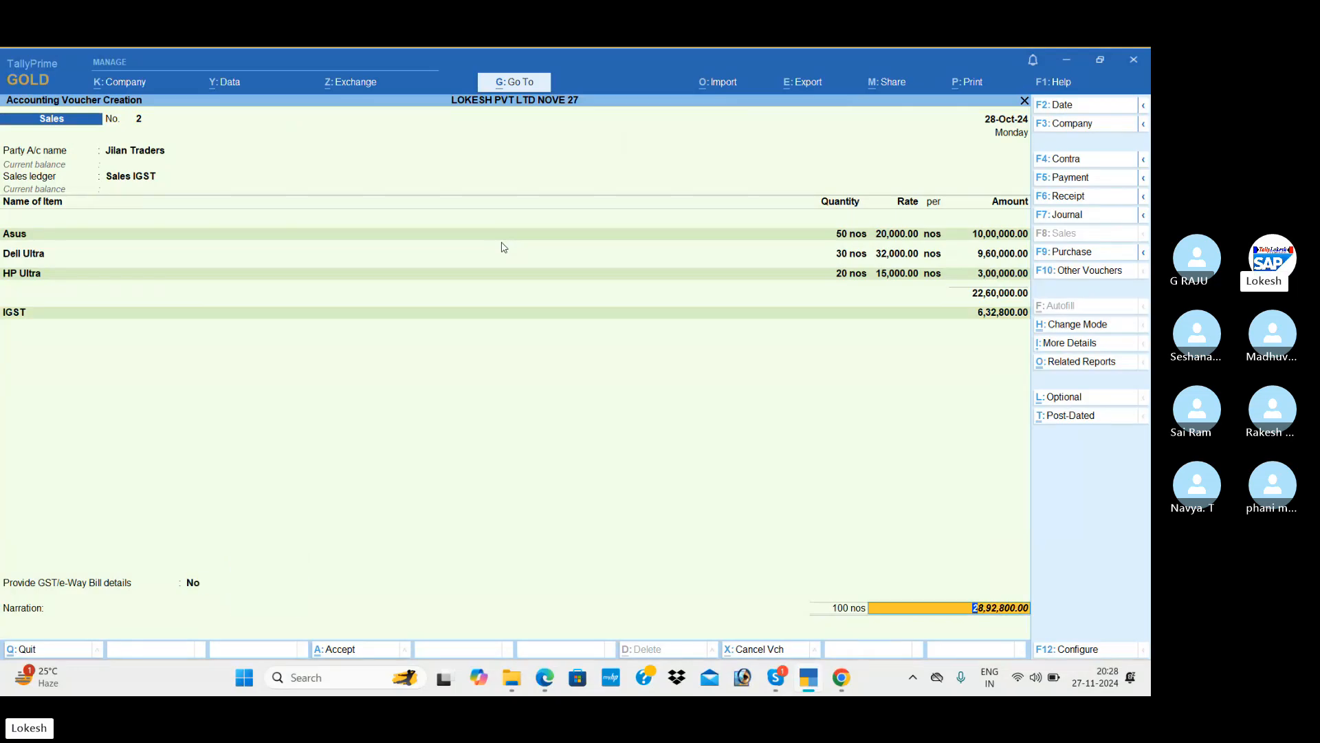
pyautogui.press('Return')
pyautogui.press('Return')
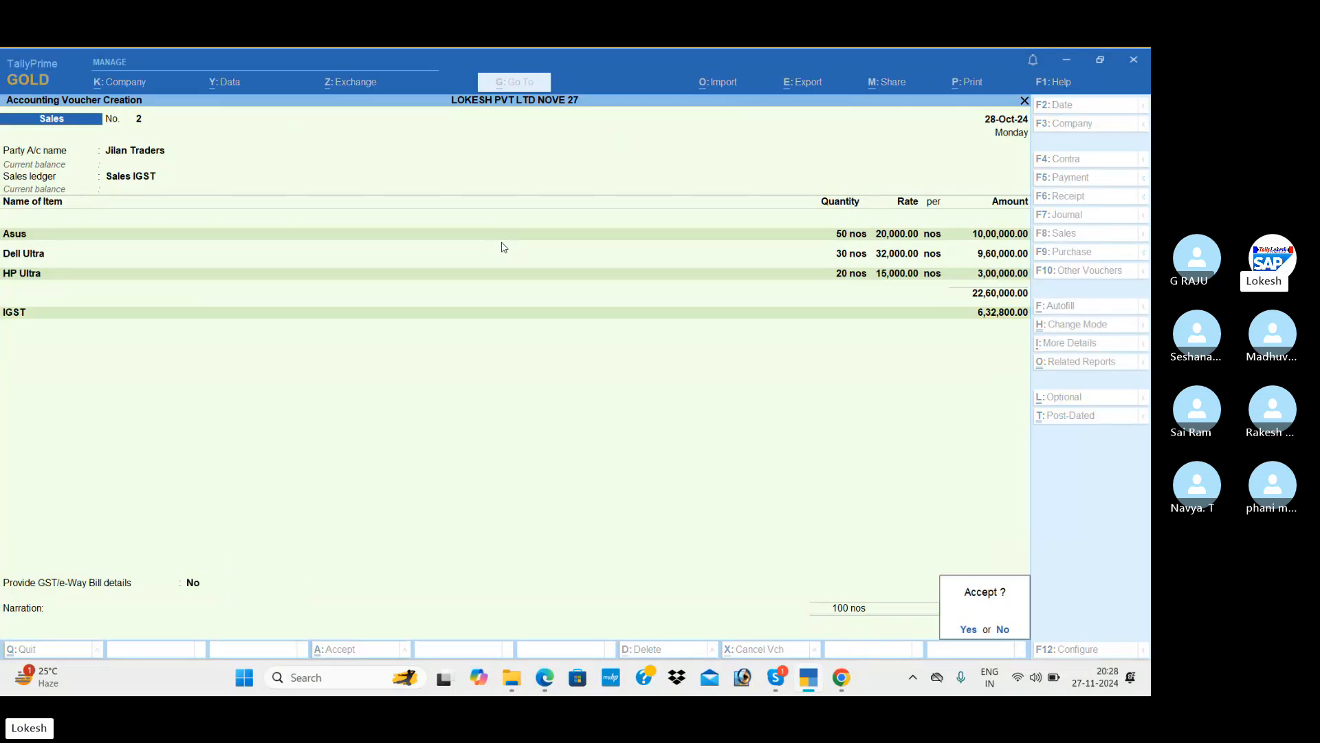
pyautogui.press('Return')
# Save the sales voucher and open the detailed Profit & Loss A/c.
pyautogui.press('n')
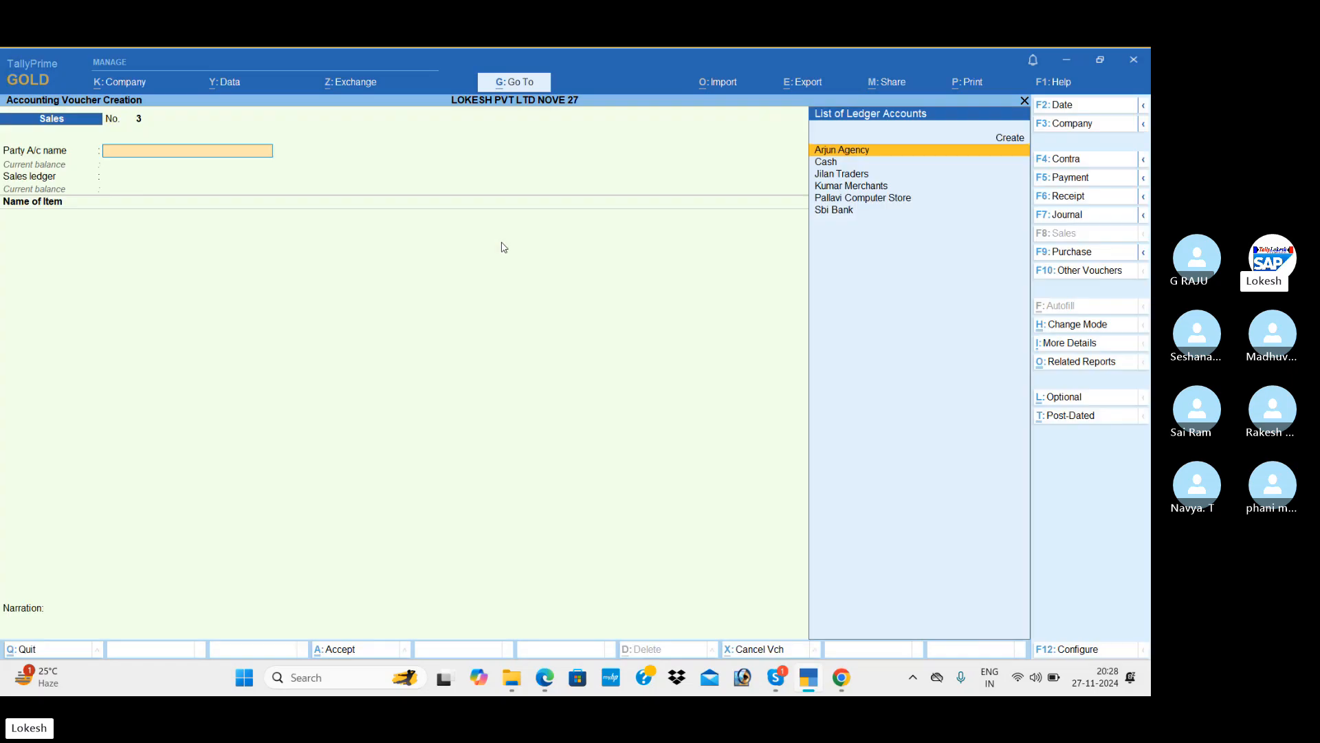
pyautogui.press('Escape')
pyautogui.press('Down')
pyautogui.press('Down')
pyautogui.press('Down')
pyautogui.press('Down')
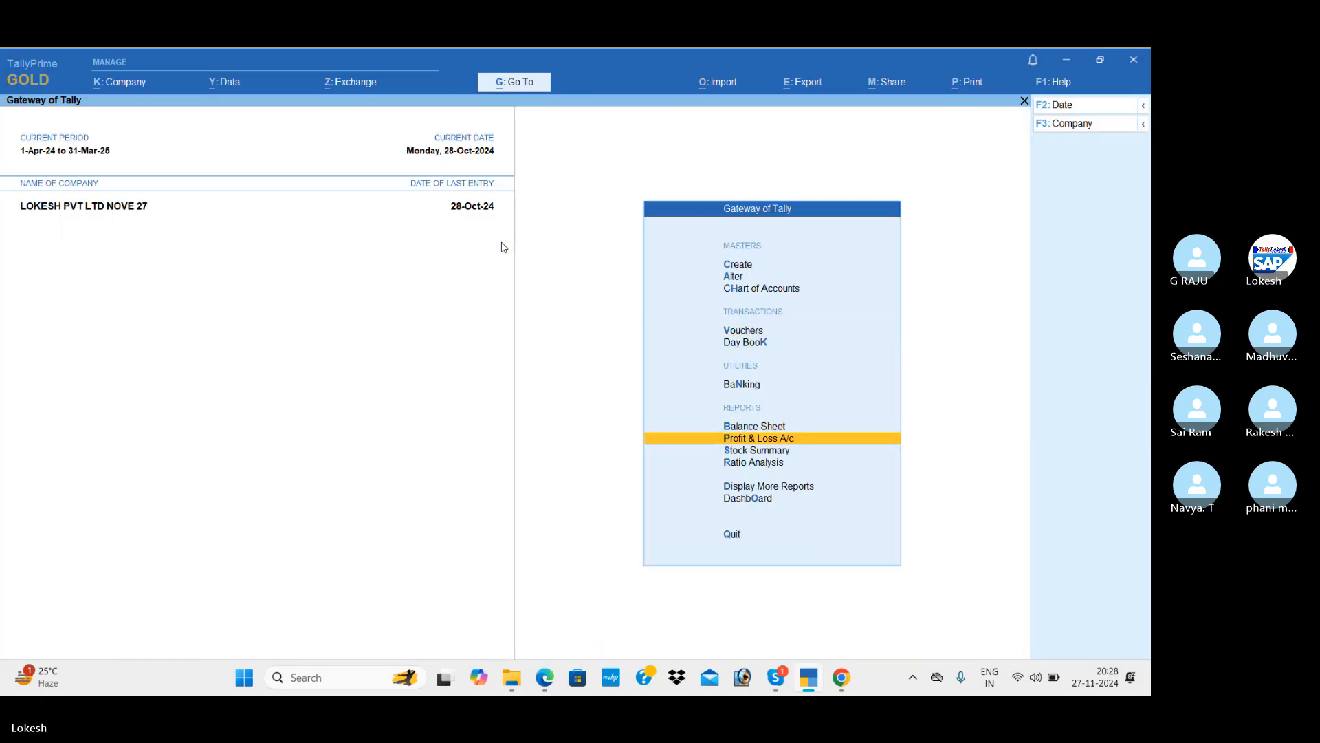
pyautogui.press('Return')
pyautogui.hotkey('alt', 'f5')
# Step through the report rows to the Purchase IGST and Sales IGST figures.
pyautogui.press('Down')
pyautogui.press('Down')
pyautogui.press('Down')
pyautogui.press('Down')
pyautogui.press('Down')
pyautogui.press('Down')
pyautogui.press('Down')
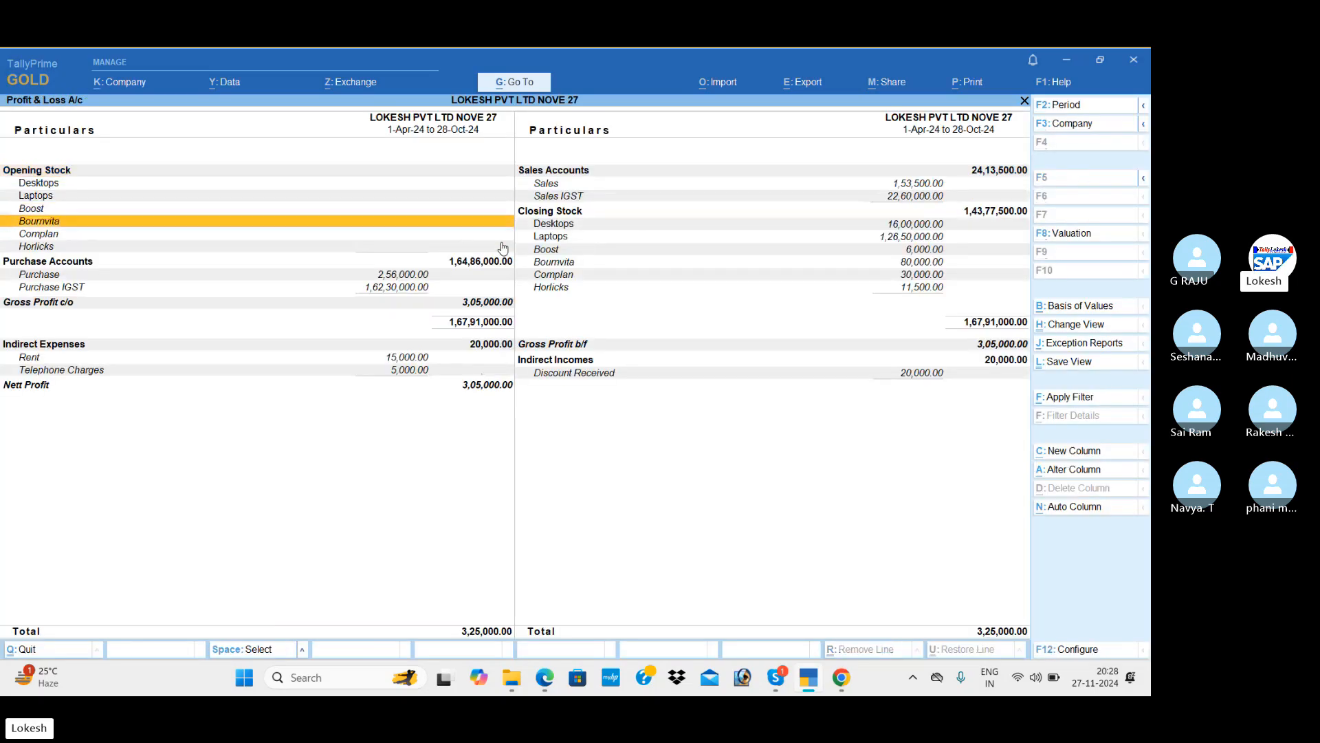
pyautogui.press('Down')
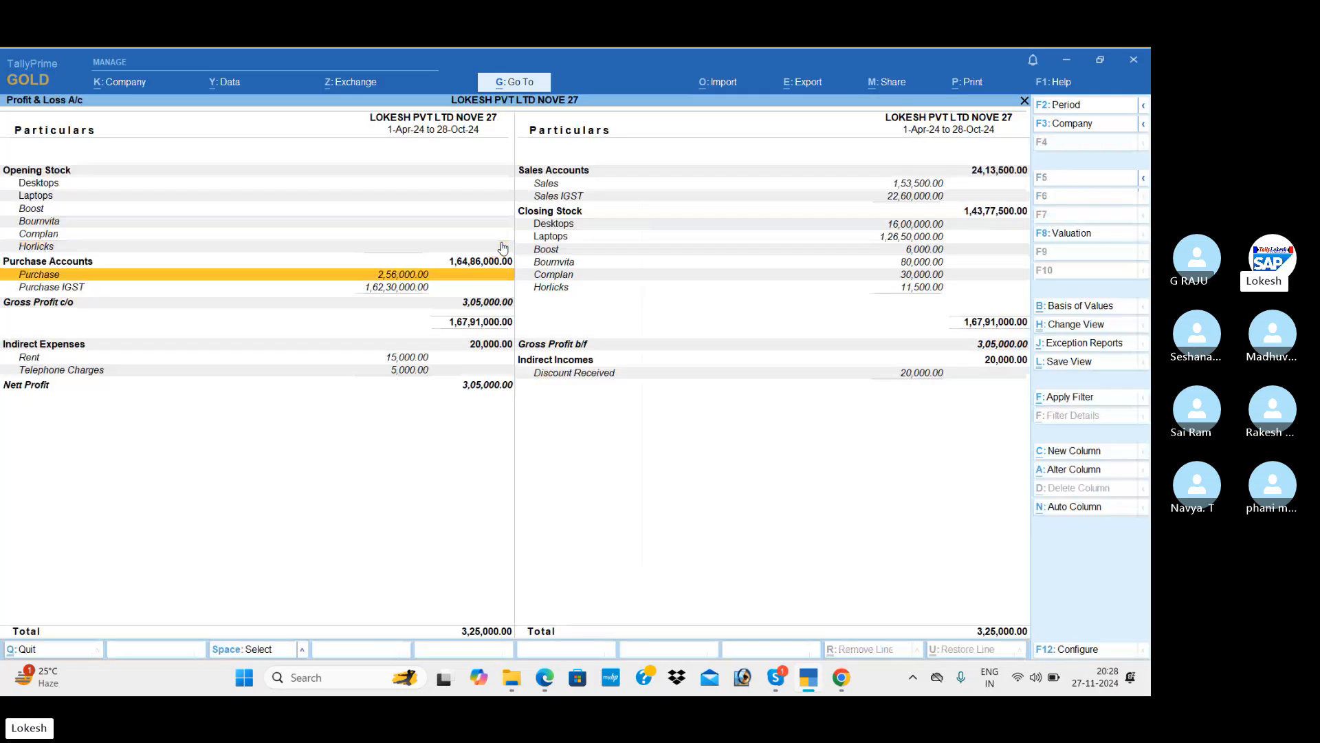
pyautogui.press('Down')
pyautogui.press('Right')
pyautogui.press('Up')
pyautogui.press('Up')
pyautogui.press('Up')
pyautogui.press('Up')
pyautogui.press('Up')
pyautogui.press('Up')
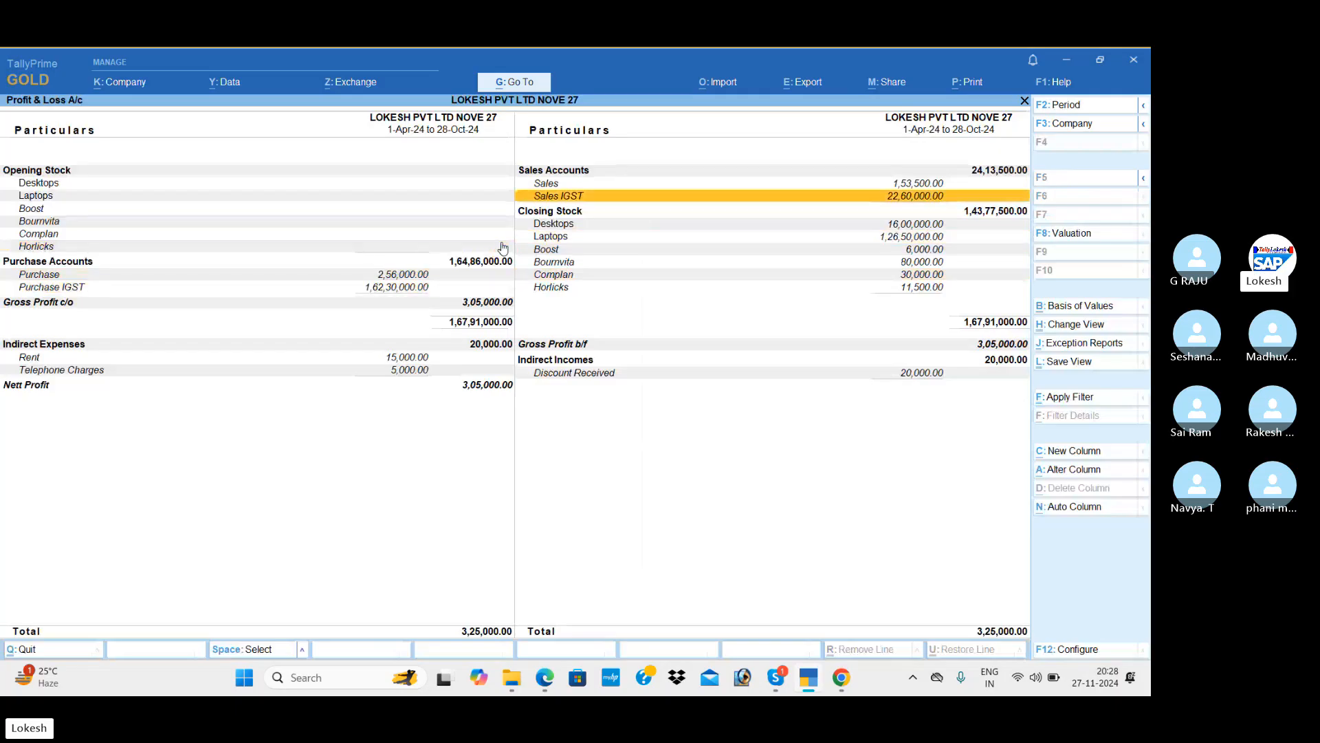
pyautogui.press('Up')
pyautogui.press('Down')
pyautogui.hotkey('alt', 'Tab')
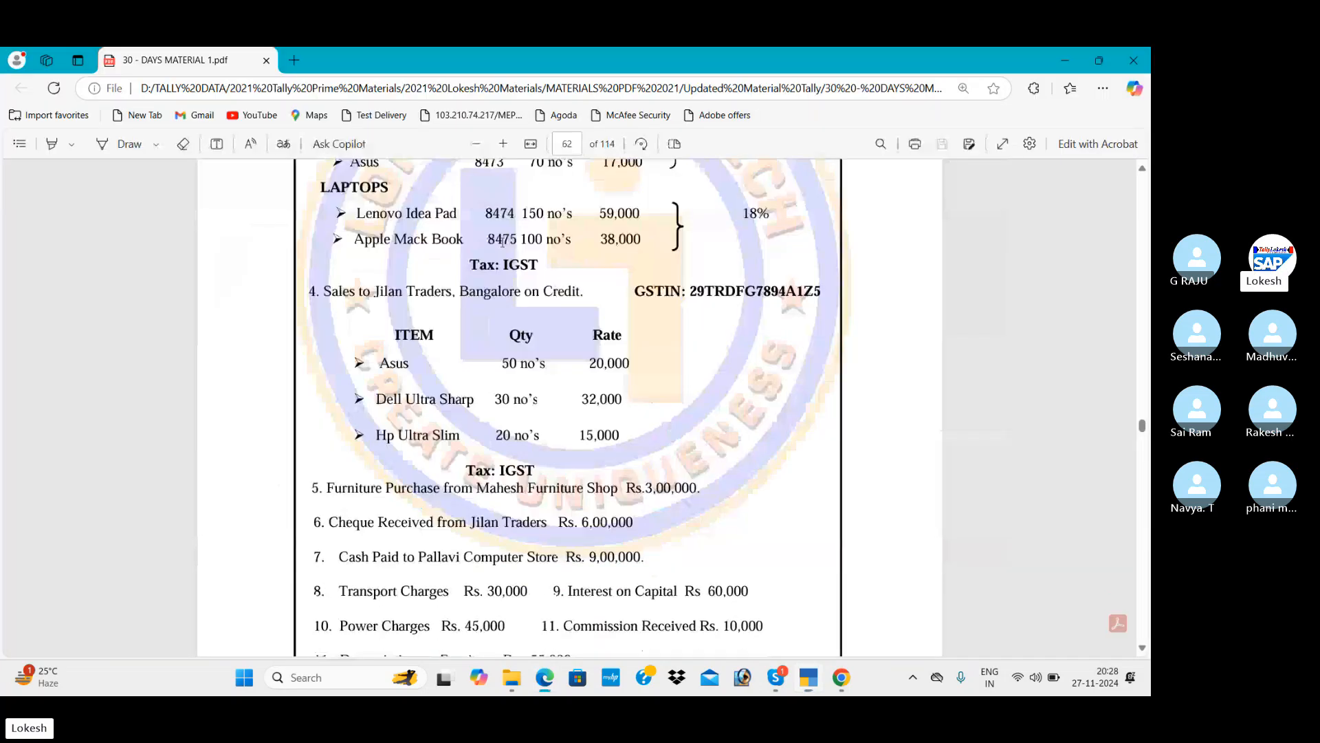
pyautogui.scroll(-2, 503, 240)
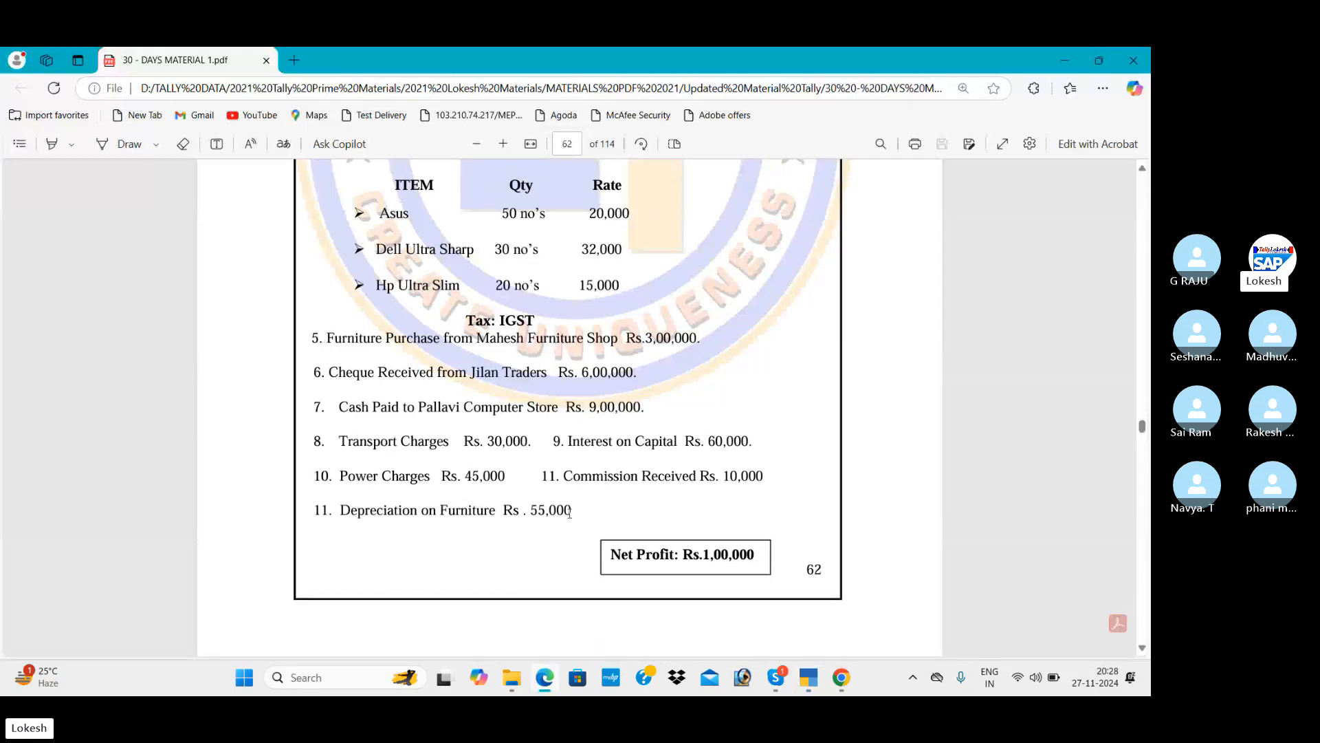
pyautogui.moveTo(570, 512); pyautogui.dragTo(319, 337)
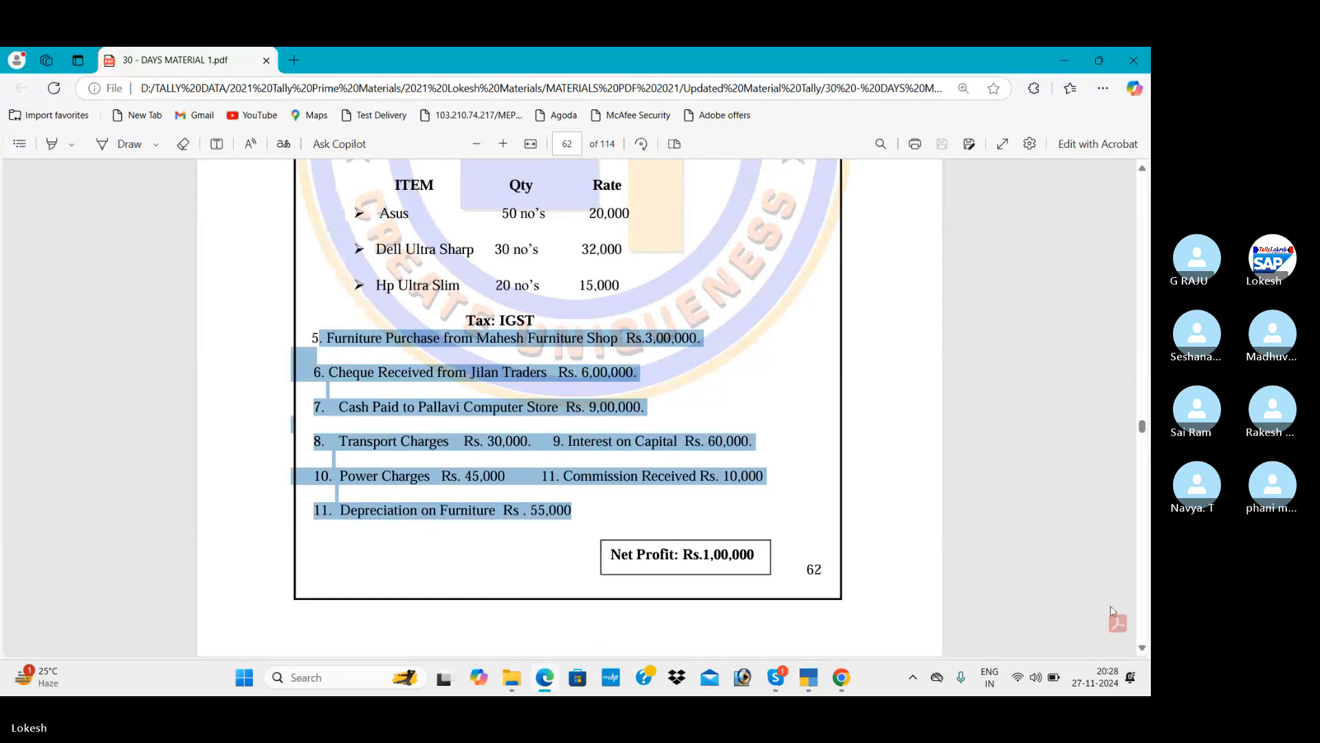
pyautogui.scroll(-5, 1142, 650)
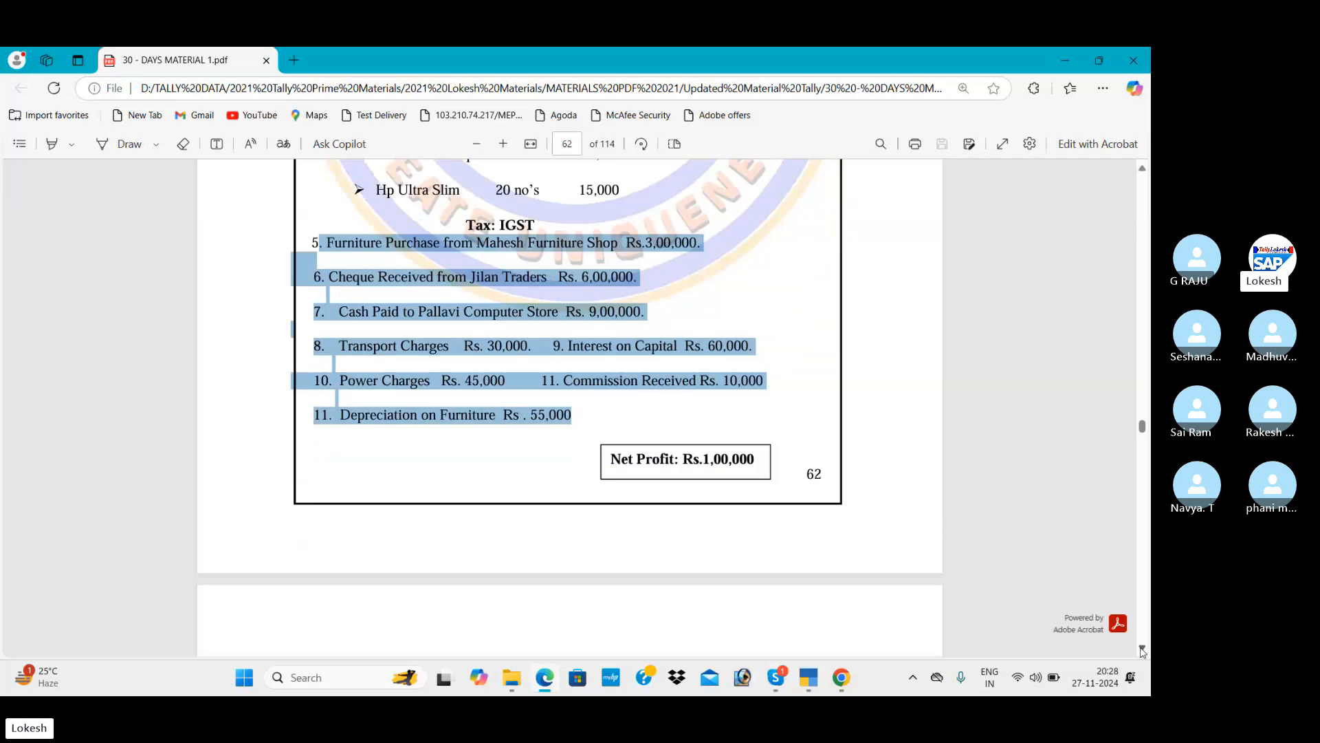
pyautogui.scroll(-10, 1142, 650)
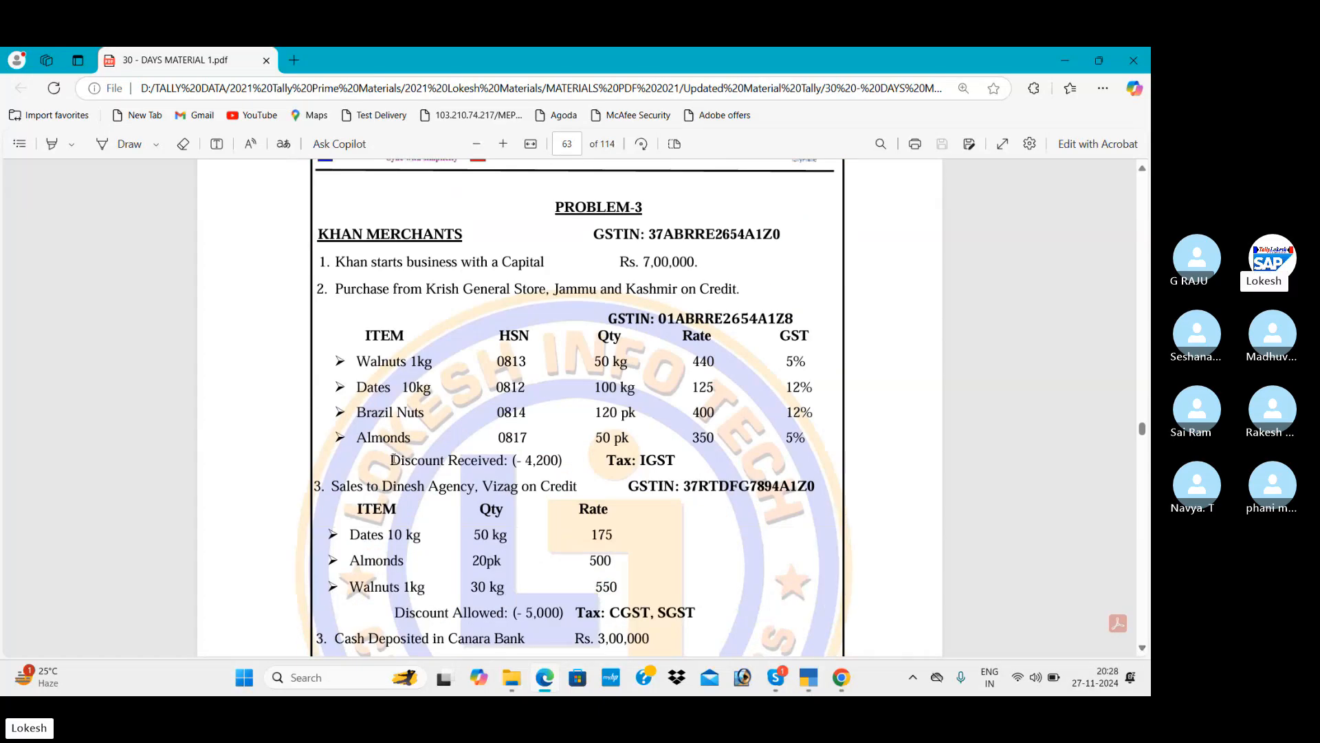
pyautogui.moveTo(393, 459); pyautogui.dragTo(568, 461)
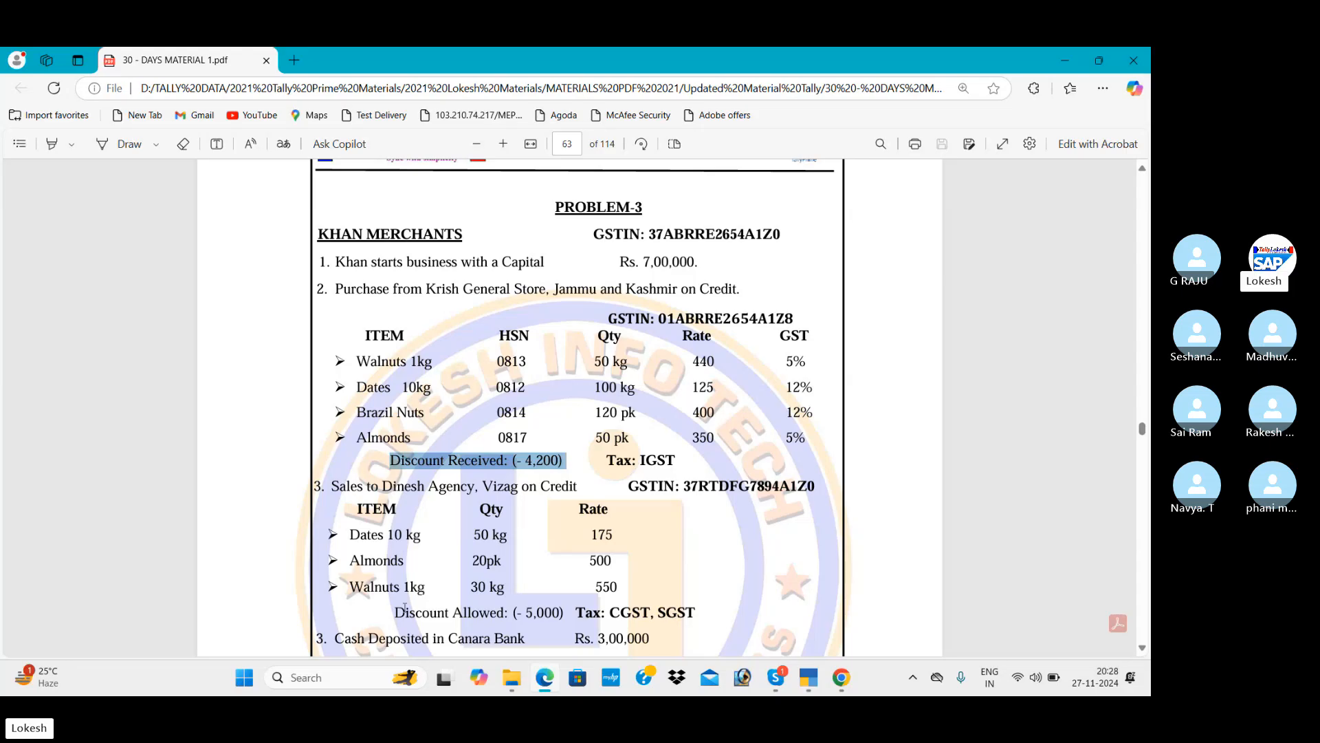
pyautogui.click(395, 611)
pyautogui.moveTo(396, 611); pyautogui.dragTo(562, 612)
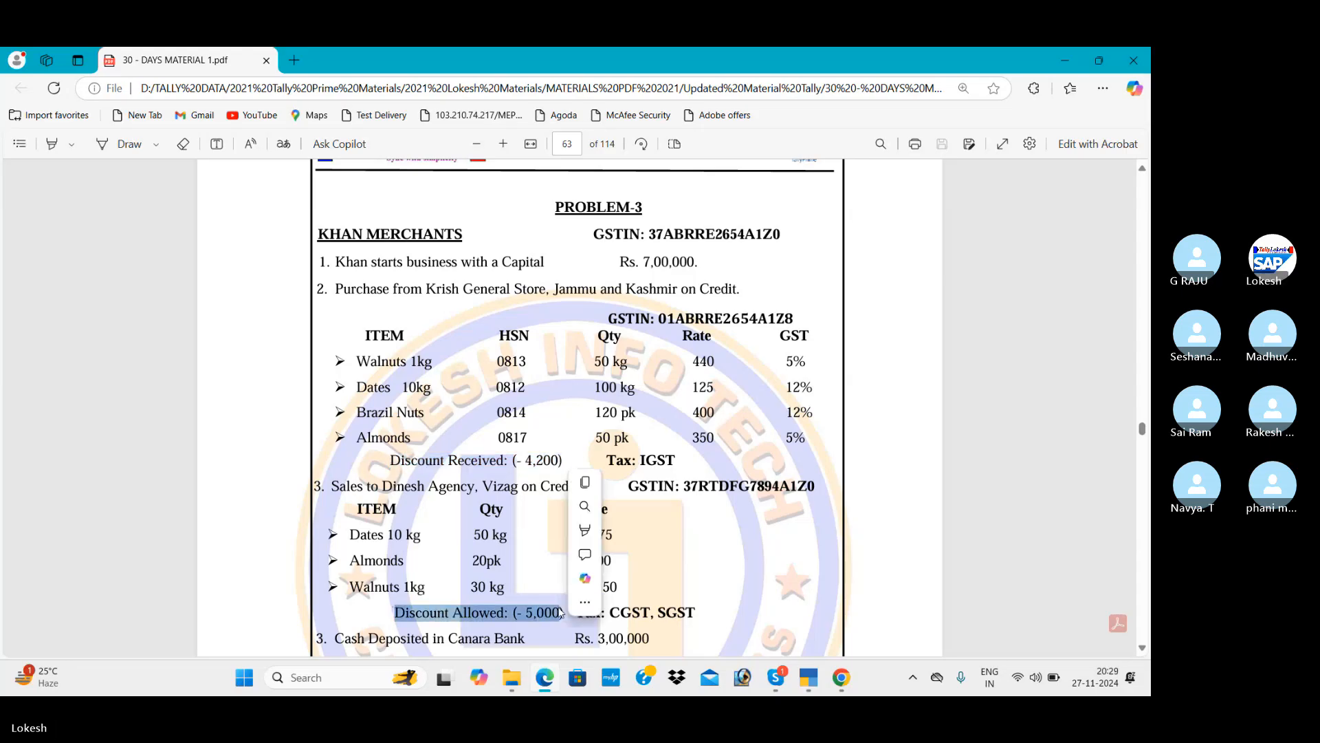
pyautogui.click(859, 334)
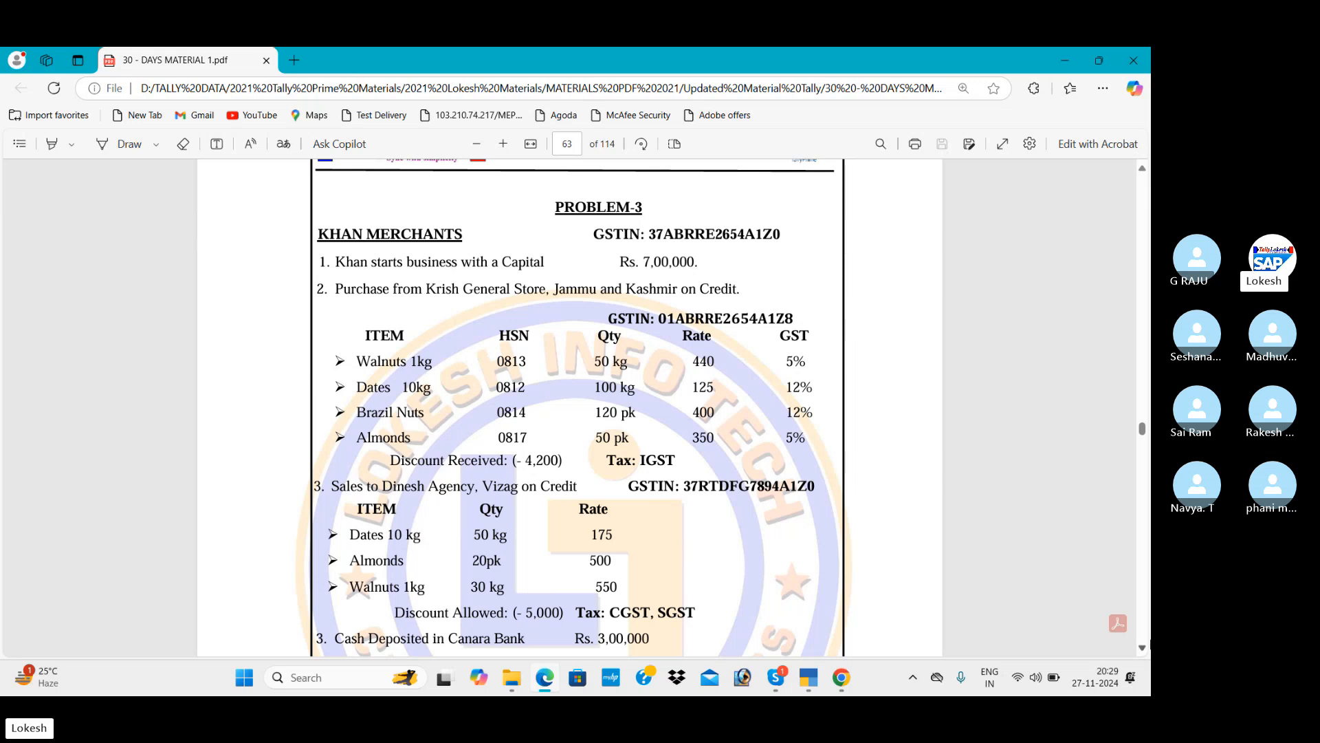
pyautogui.click(1143, 648)
pyautogui.click(1143, 648)
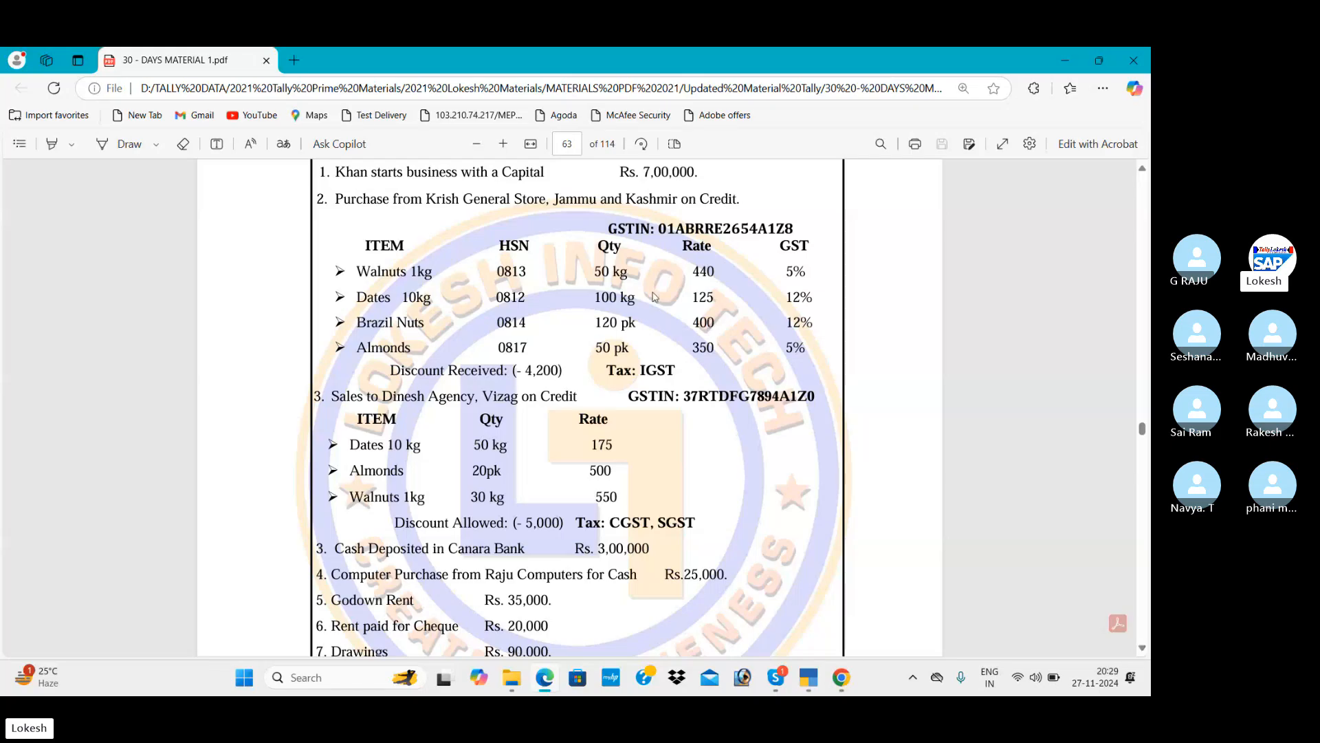
# Back in TallyPrime, open voucher entry and switch to a new Purchase voucher.
pyautogui.hotkey('alt', 'Tab')
pyautogui.press('Escape')
pyautogui.press('Up')
pyautogui.press('Up')
pyautogui.press('Up')
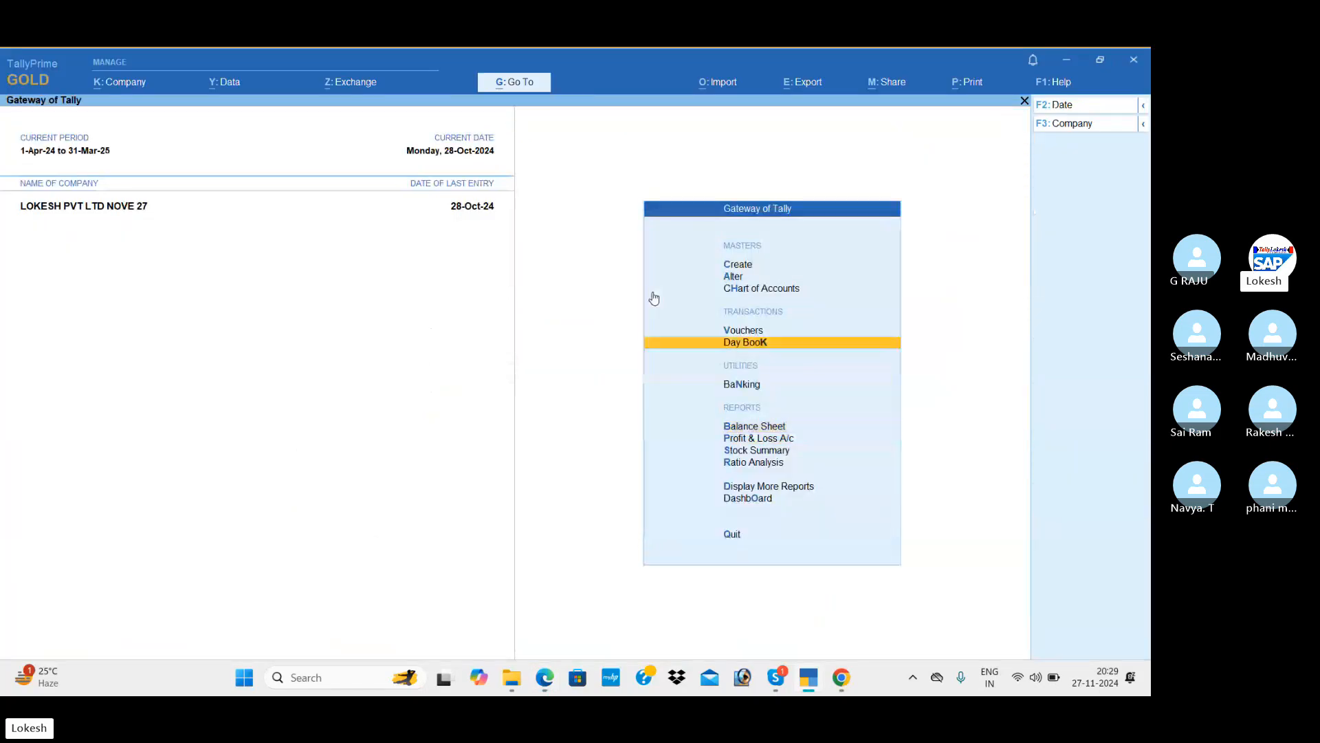
pyautogui.press('Up')
pyautogui.press('Return')
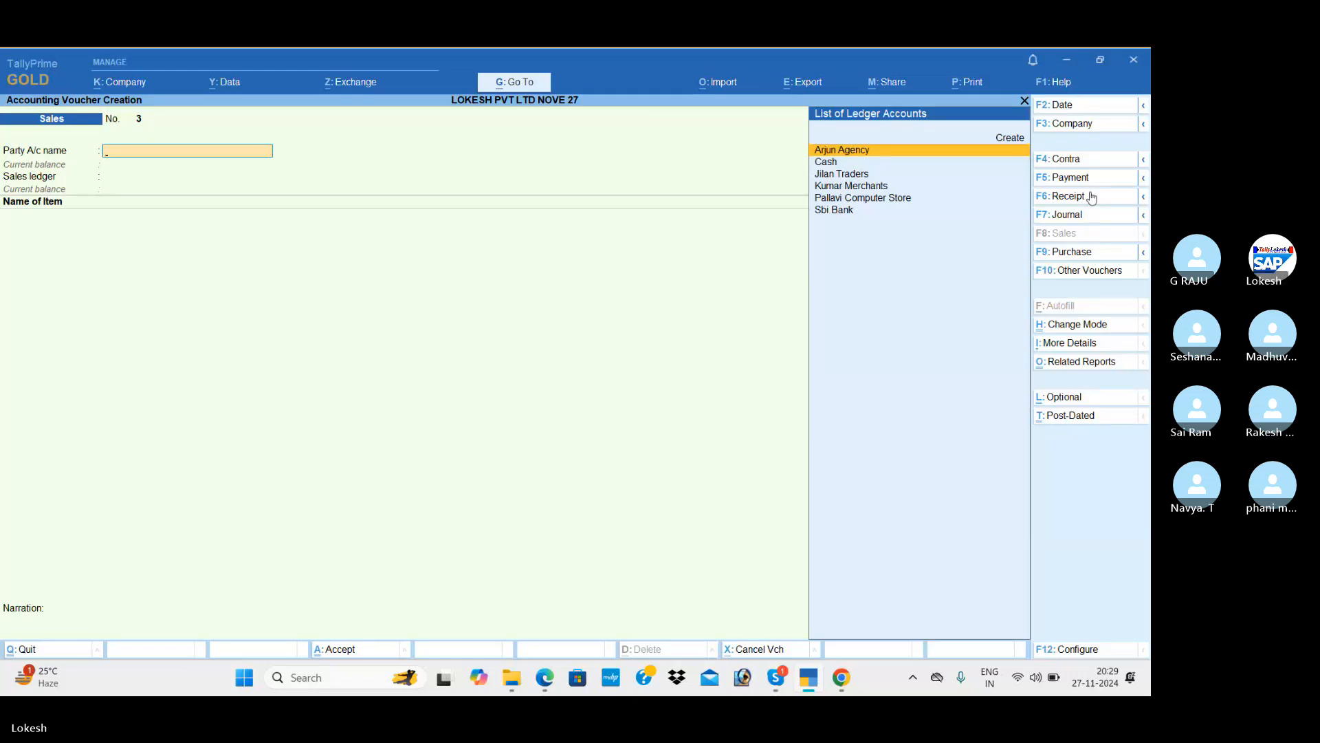
pyautogui.click(1083, 259)
pyautogui.press('Return')
pyautogui.press('Return')
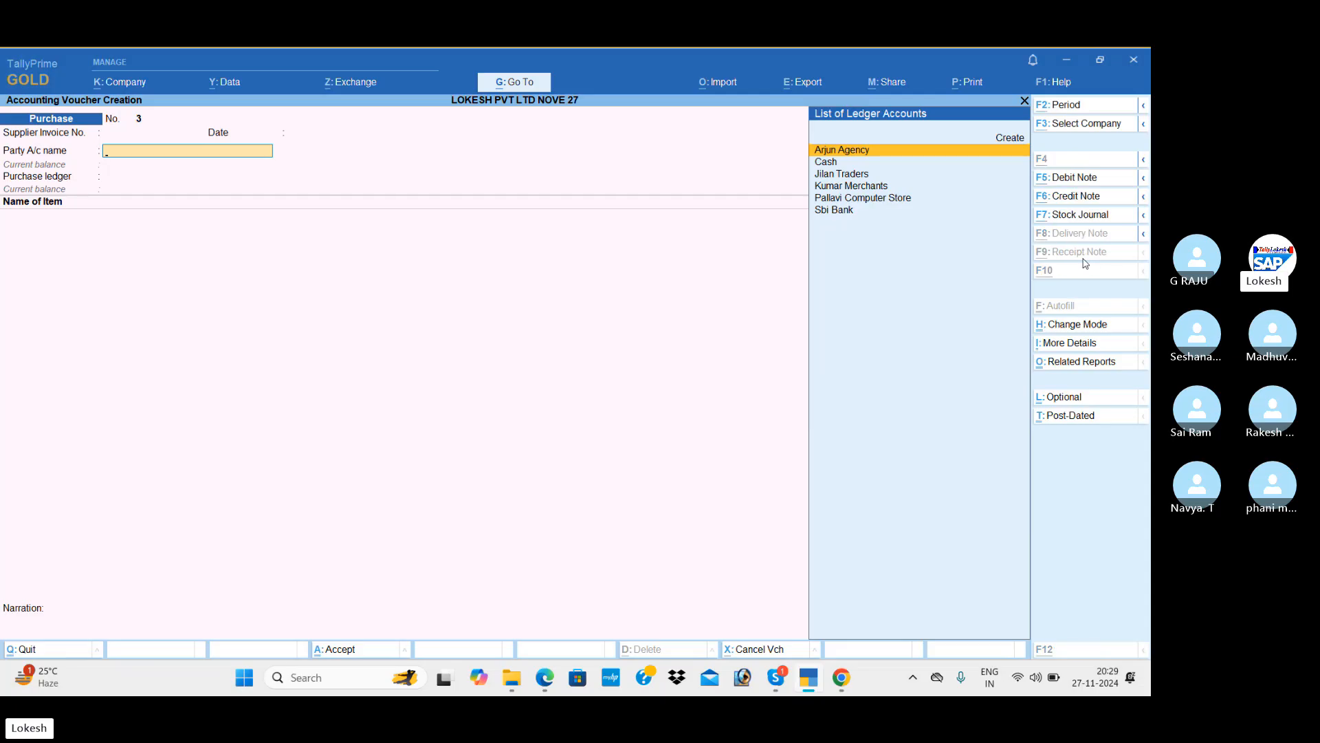
# Create a party ledger named Krish General Store under Sundry Creditors.
pyautogui.hotkey('alt', 'c')
pyautogui.hotkey('alt', 'Tab')
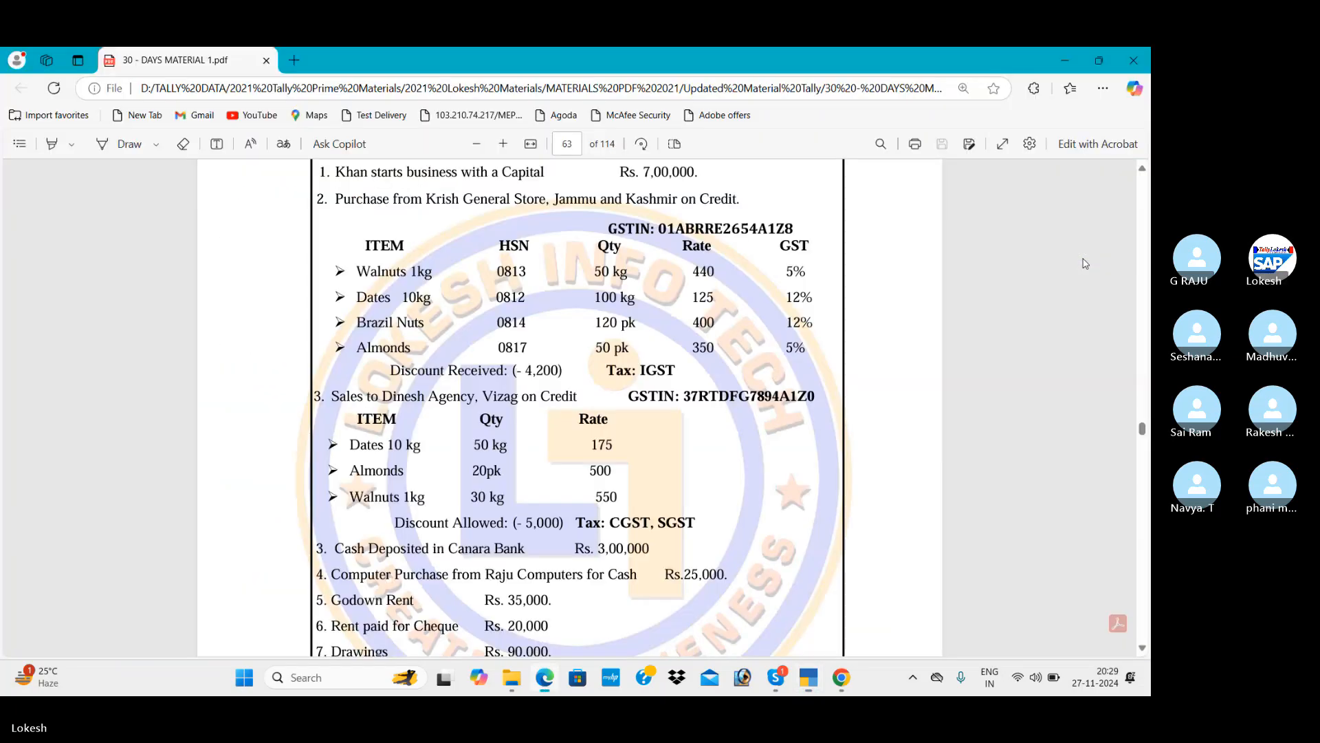
pyautogui.hotkey('alt', 'Tab')
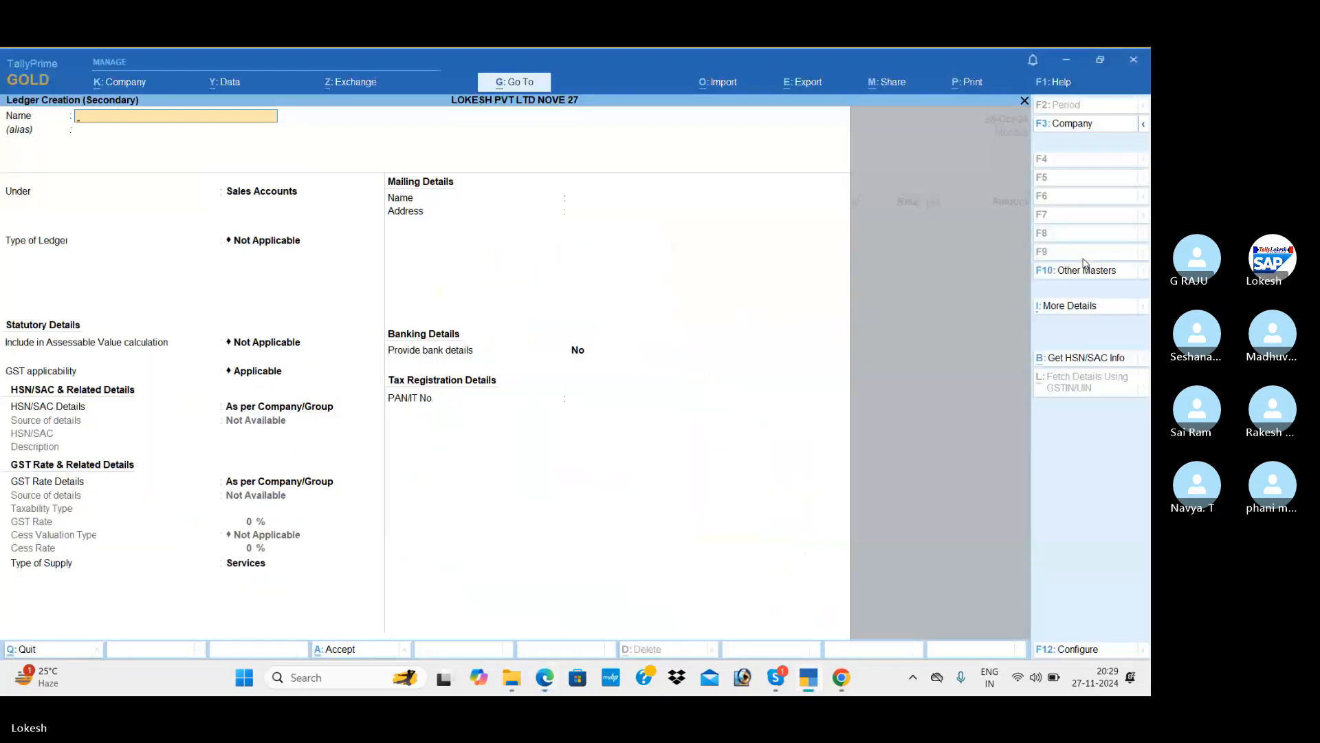
pyautogui.write('Krish General Store')
pyautogui.press('Return')
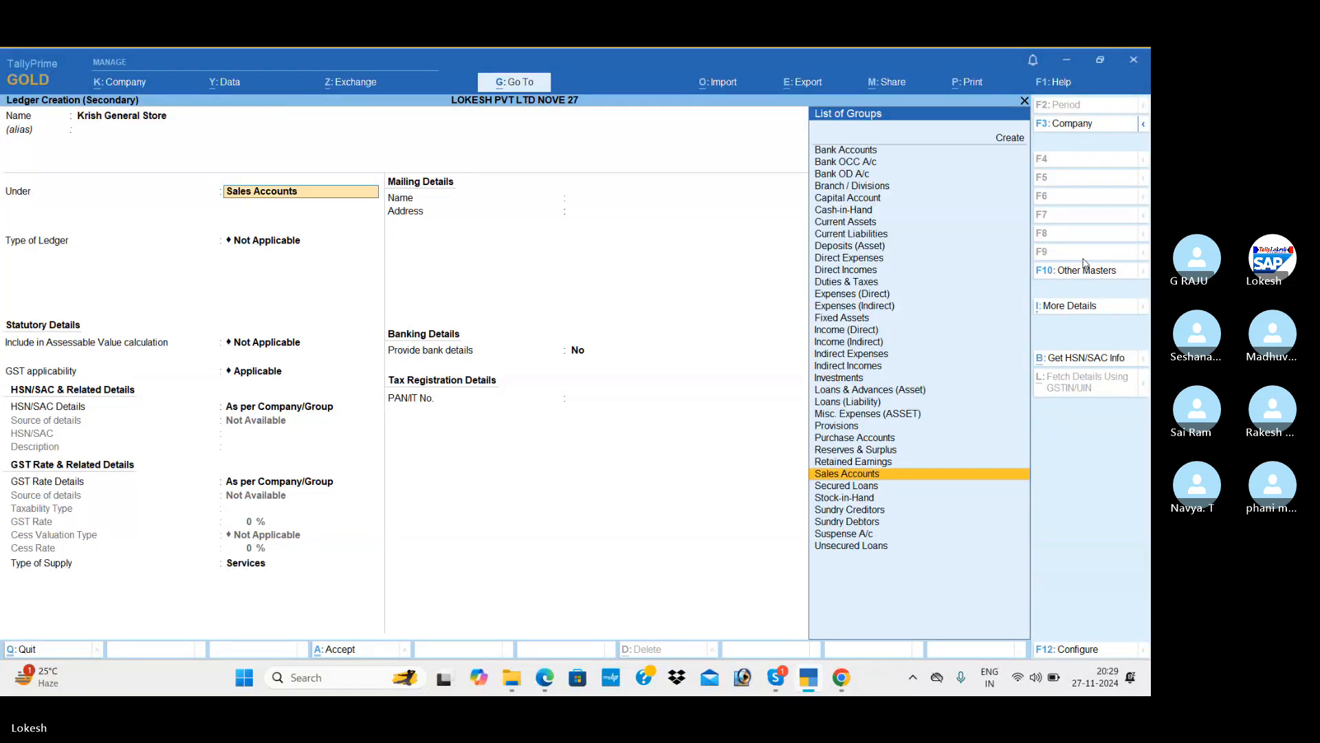
pyautogui.write('Sun')
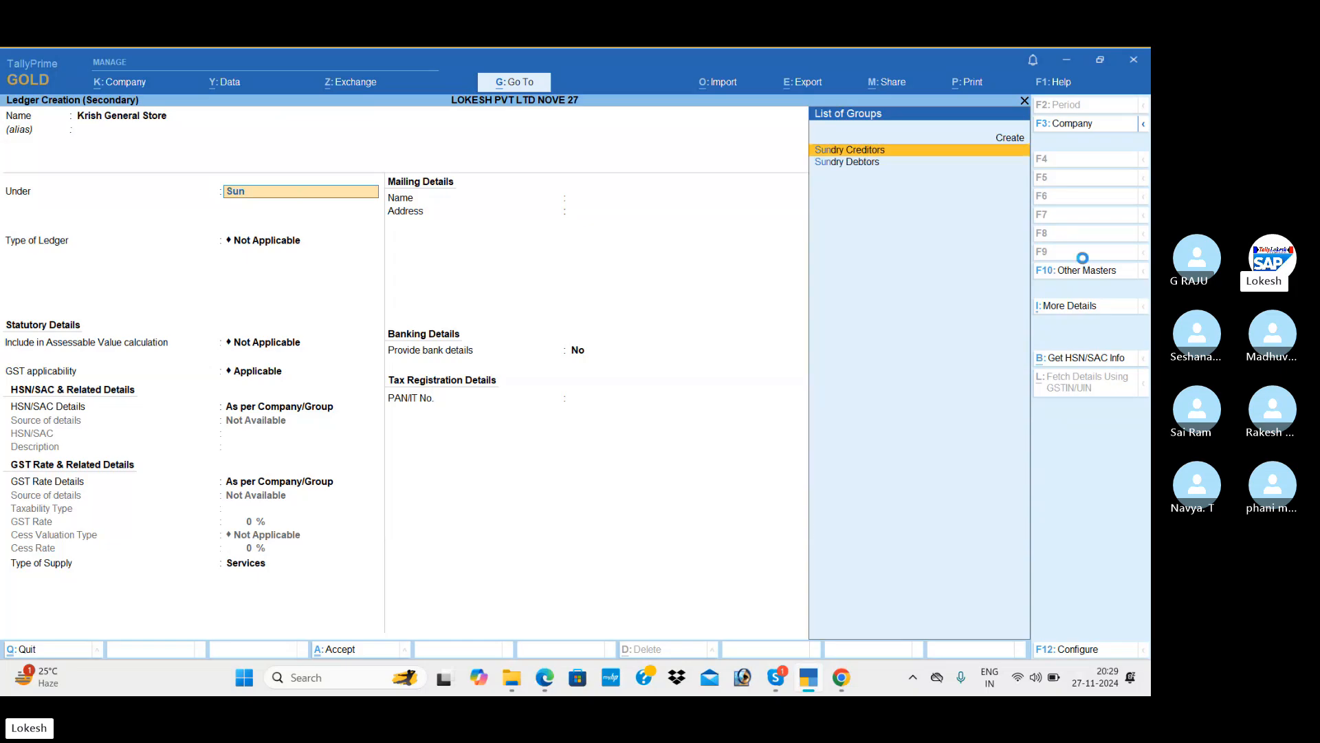
pyautogui.press('Return')
# Set the supplier's state to Jammu & Kashmir, enter its GSTIN, and save the ledger.
pyautogui.press('Return')
pyautogui.hotkey('alt', 'Tab')
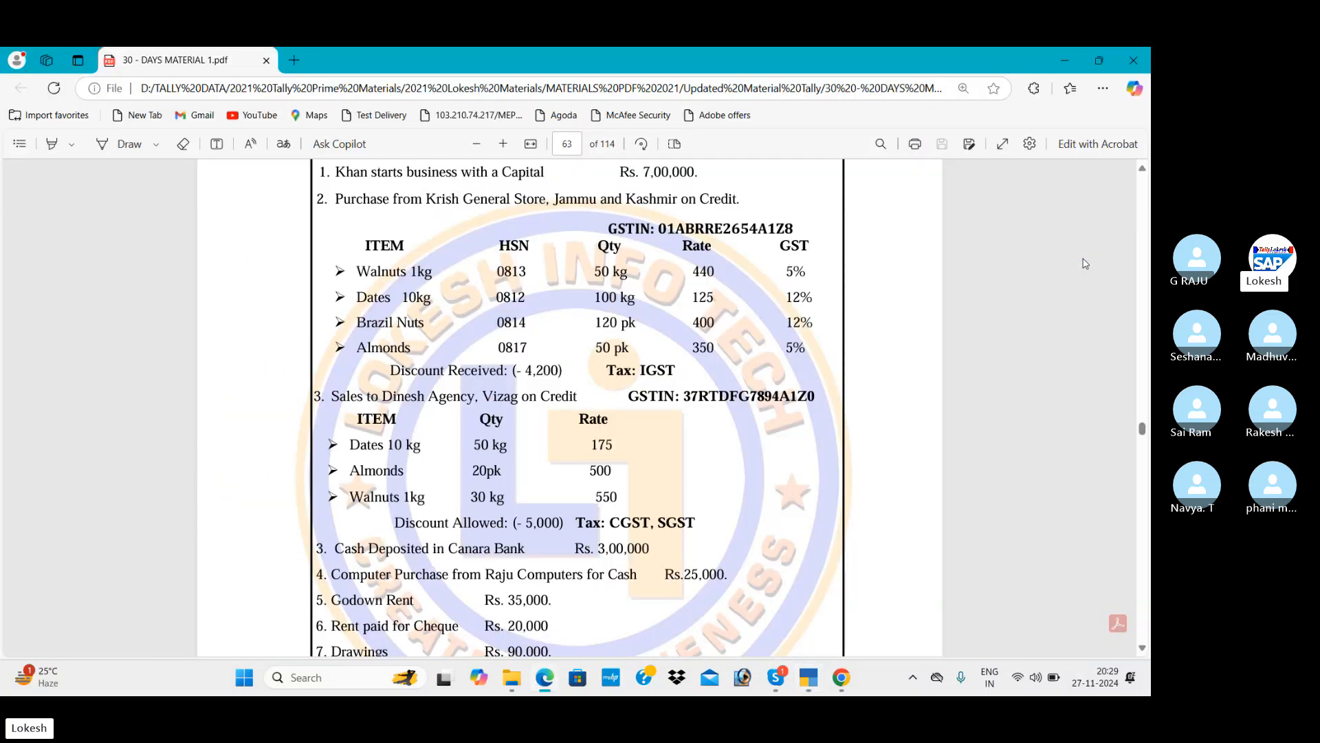
pyautogui.hotkey('alt', 'Tab')
pyautogui.write('Ja')
pyautogui.press('Return')
pyautogui.press('Return')
pyautogui.press('Return')
pyautogui.press('Return')
pyautogui.press('Return')
pyautogui.press('Return')
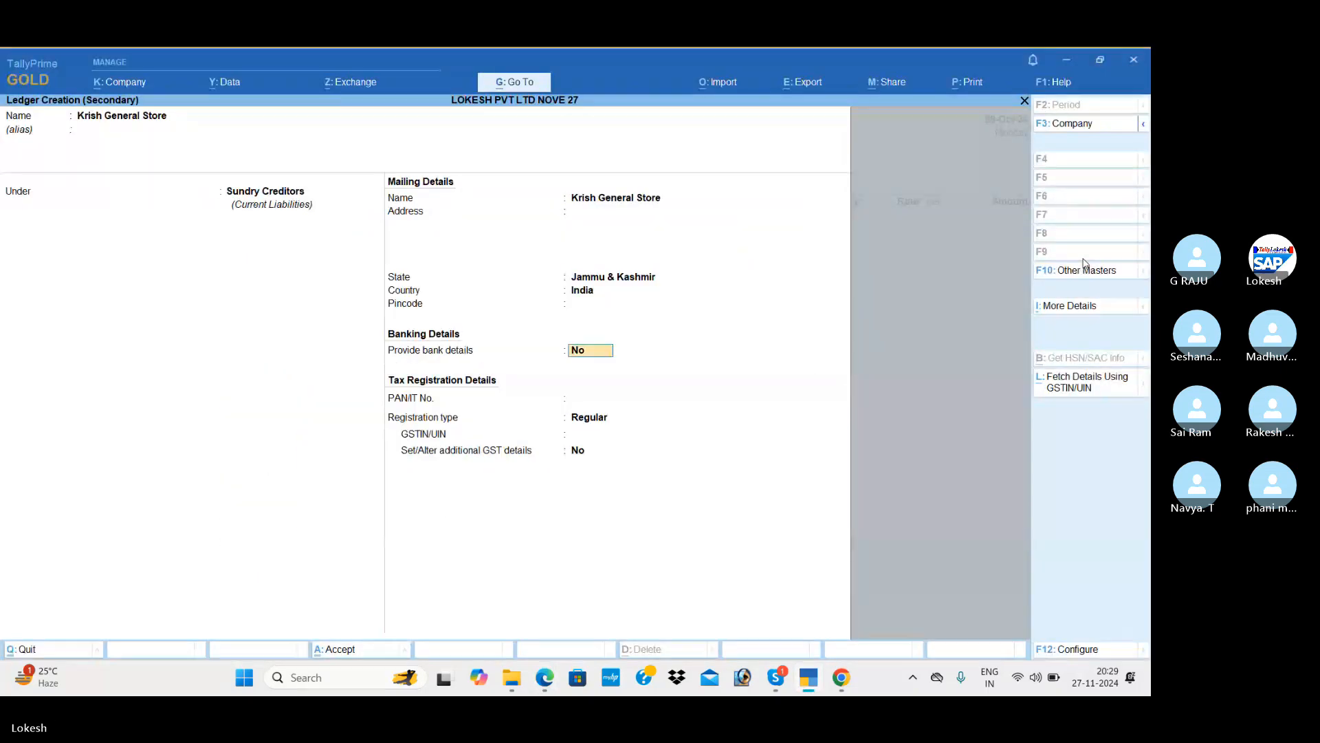
pyautogui.hotkey('alt', 'Tab')
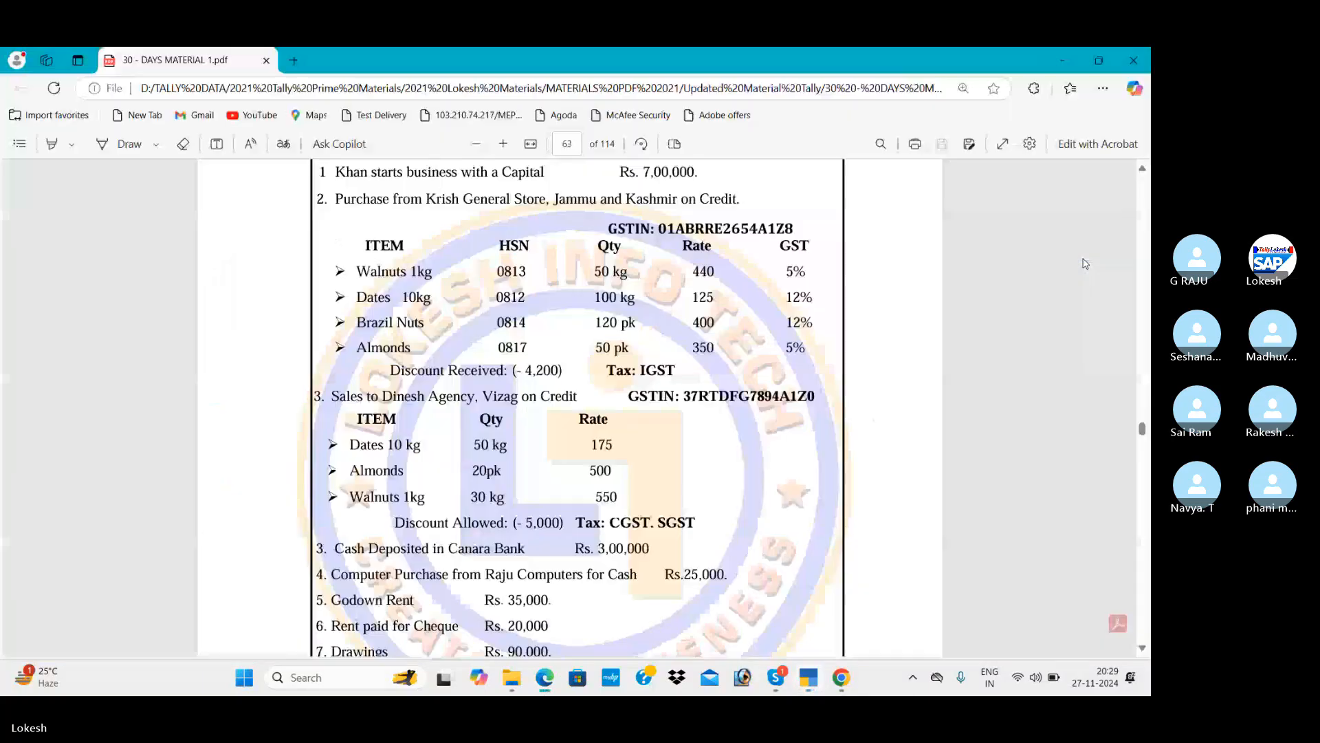
pyautogui.hotkey('alt', 'Tab')
pyautogui.write('01')
pyautogui.press('Return')
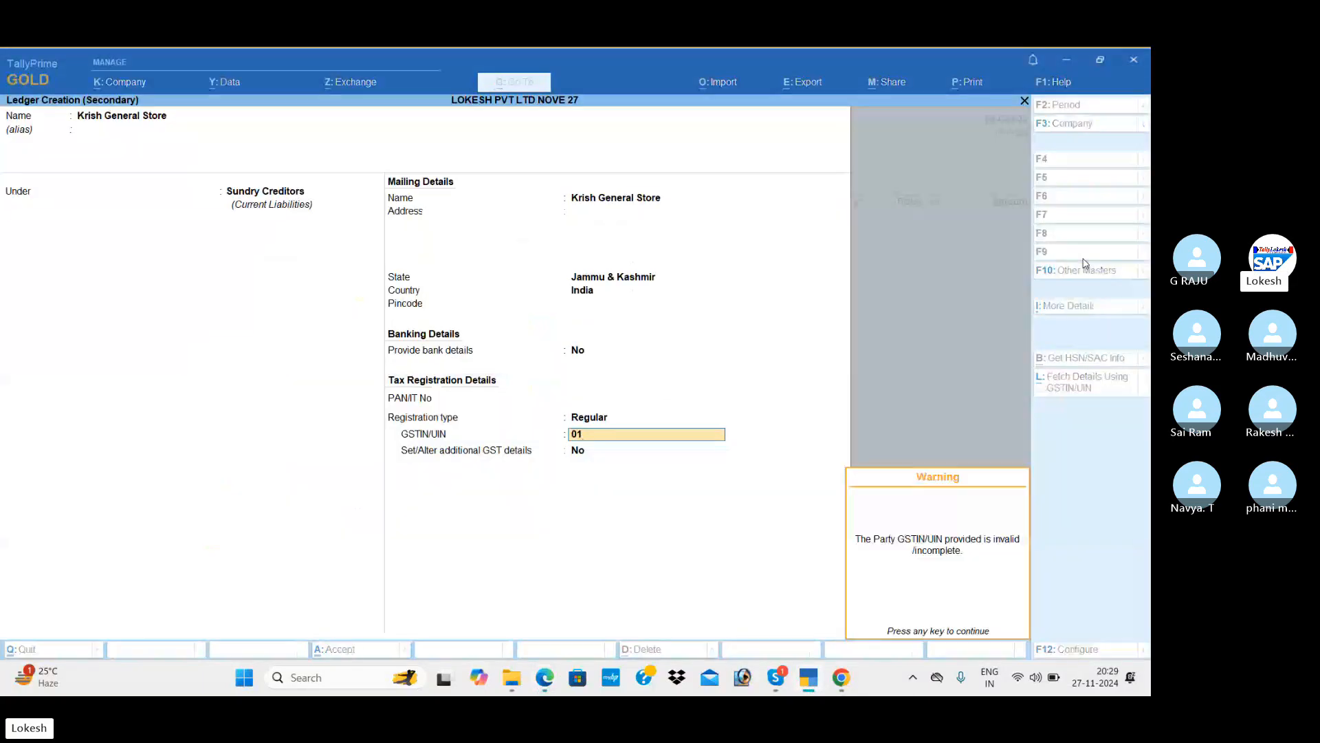
pyautogui.press('Return')
pyautogui.press('Return')
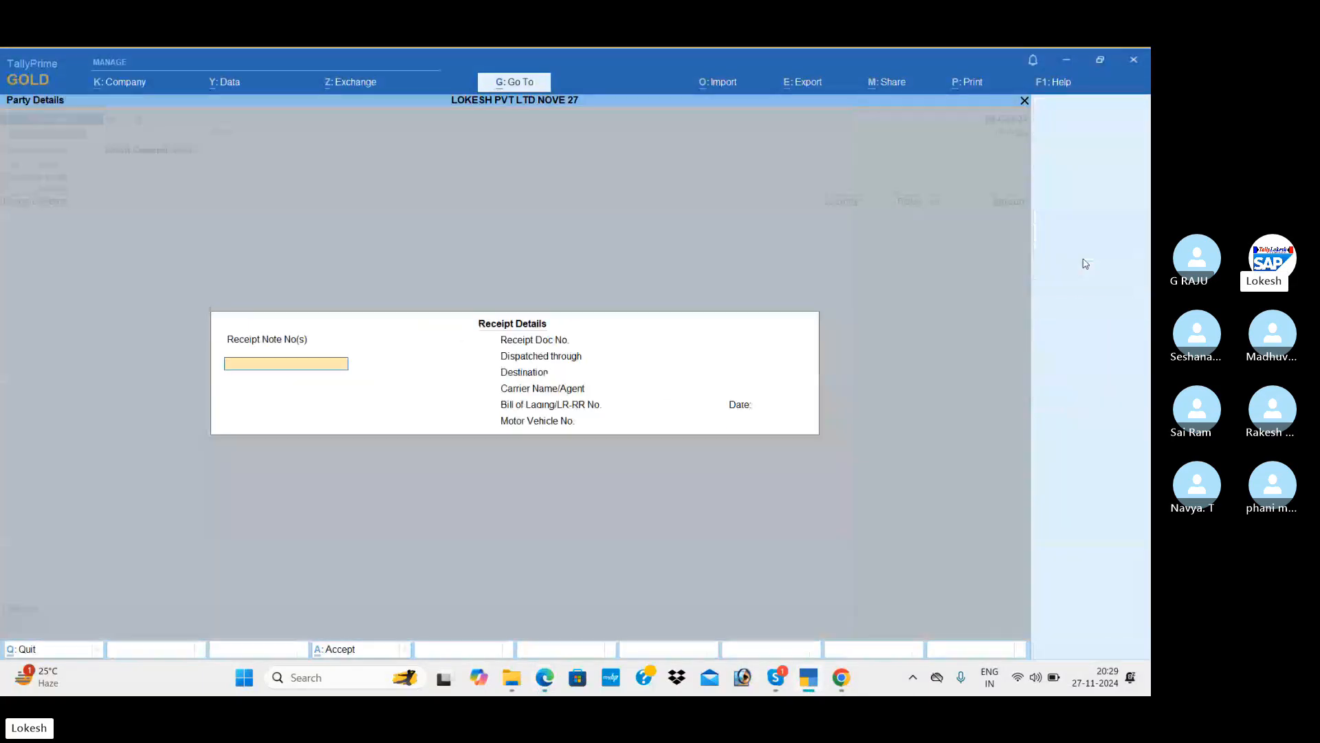
pyautogui.press('Return')
pyautogui.press('Return')
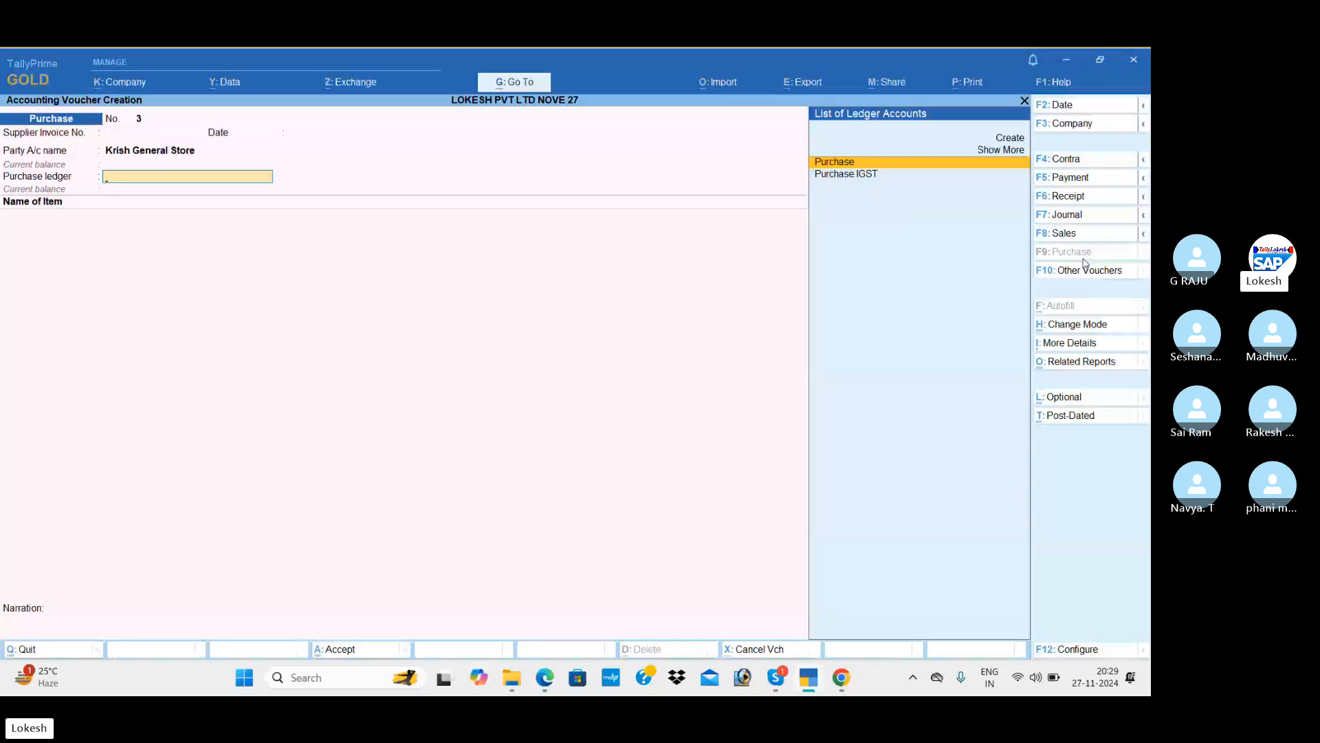
# Choose Purchase IGST as the voucher's purchase ledger.
pyautogui.press('Down')
pyautogui.press('Up')
pyautogui.press('Down')
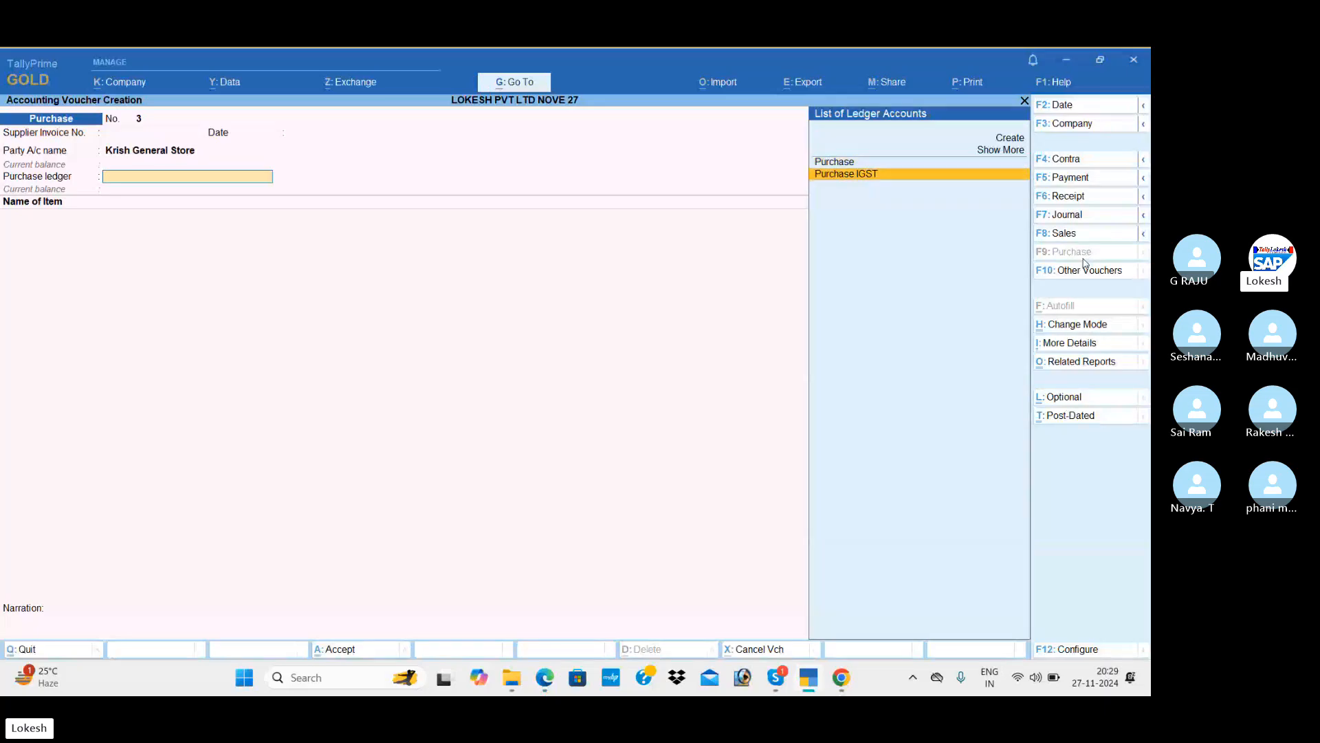
pyautogui.press('Up')
pyautogui.press('Down')
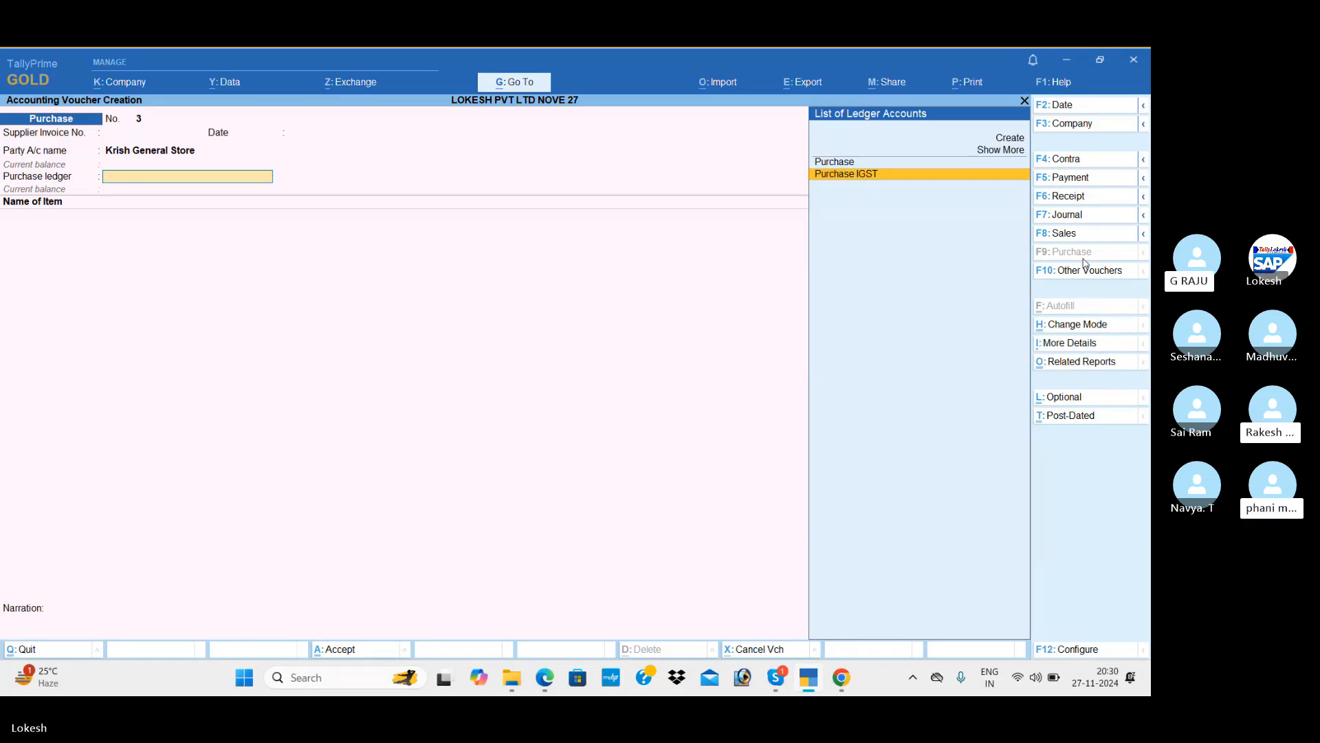
pyautogui.press('Return')
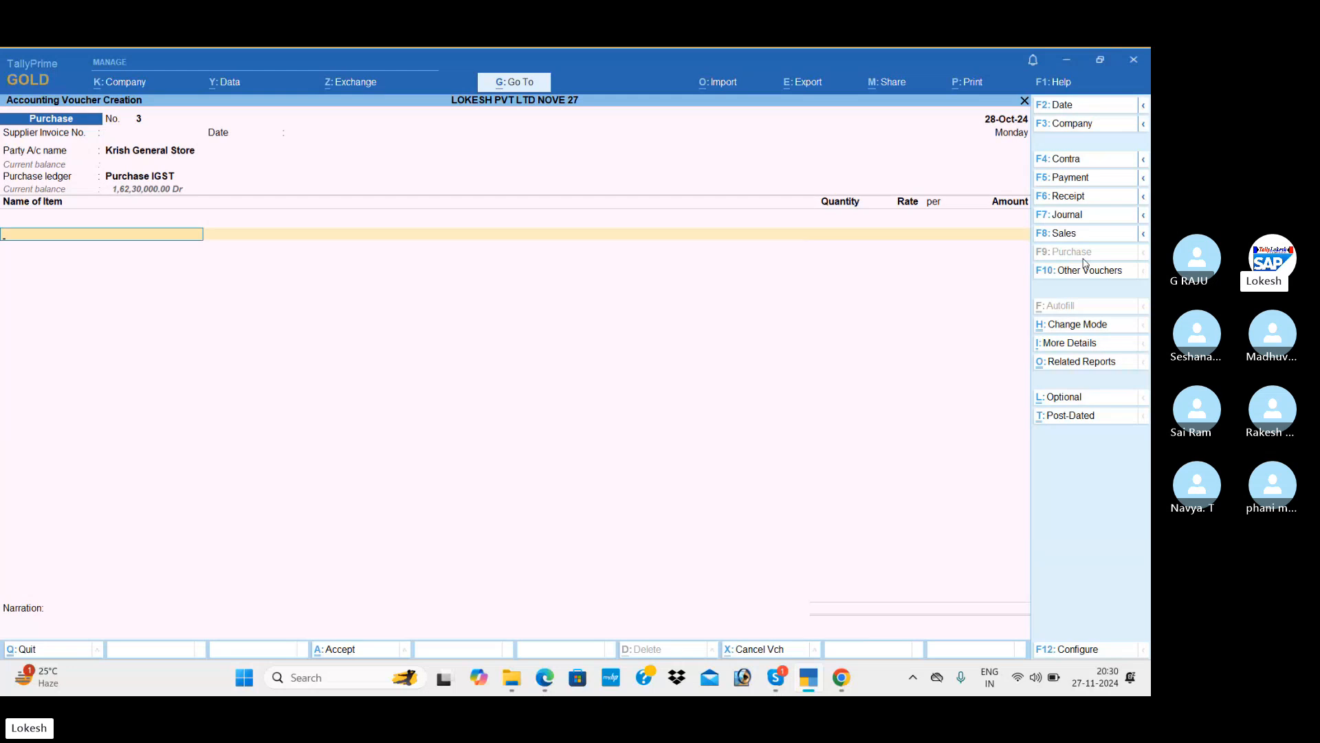
# Add Apple Mack (50 at 440) and Asus (100 at 125) as purchase items.
pyautogui.press('Down')
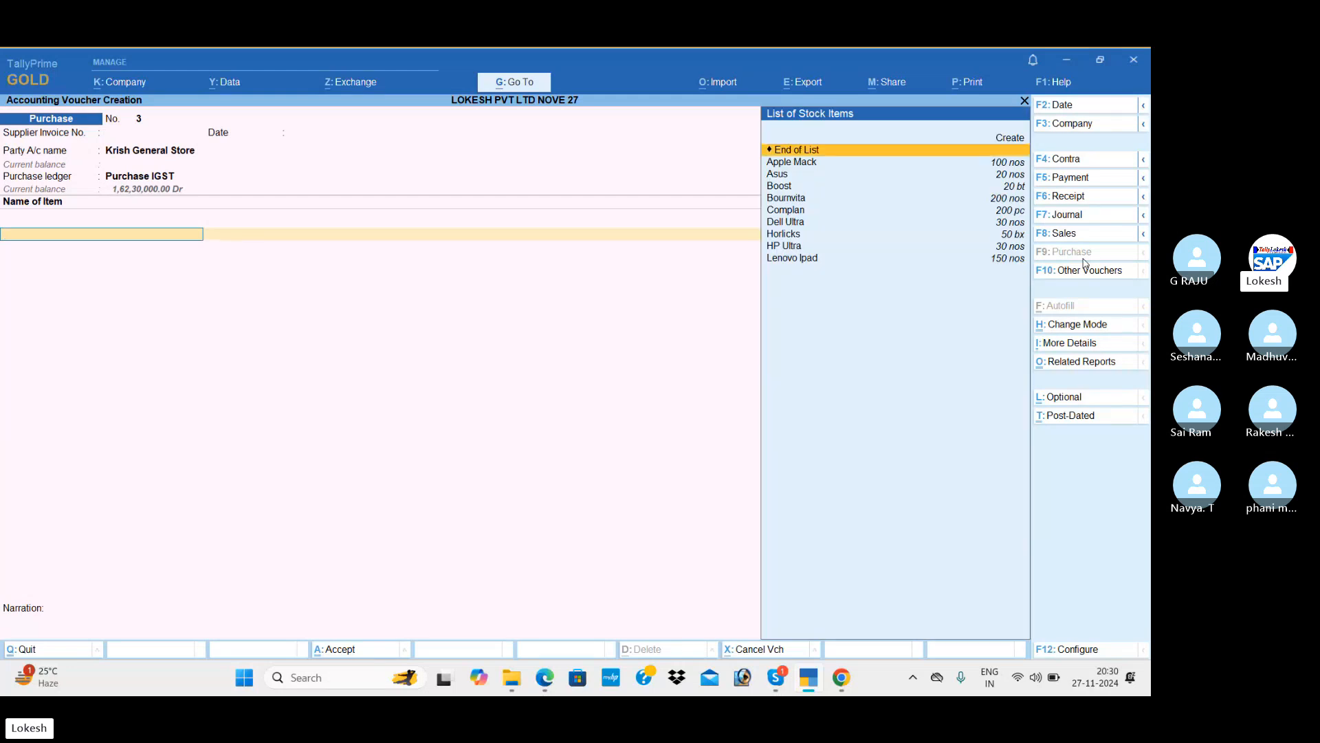
pyautogui.press('Return')
pyautogui.hotkey('alt', 'Tab')
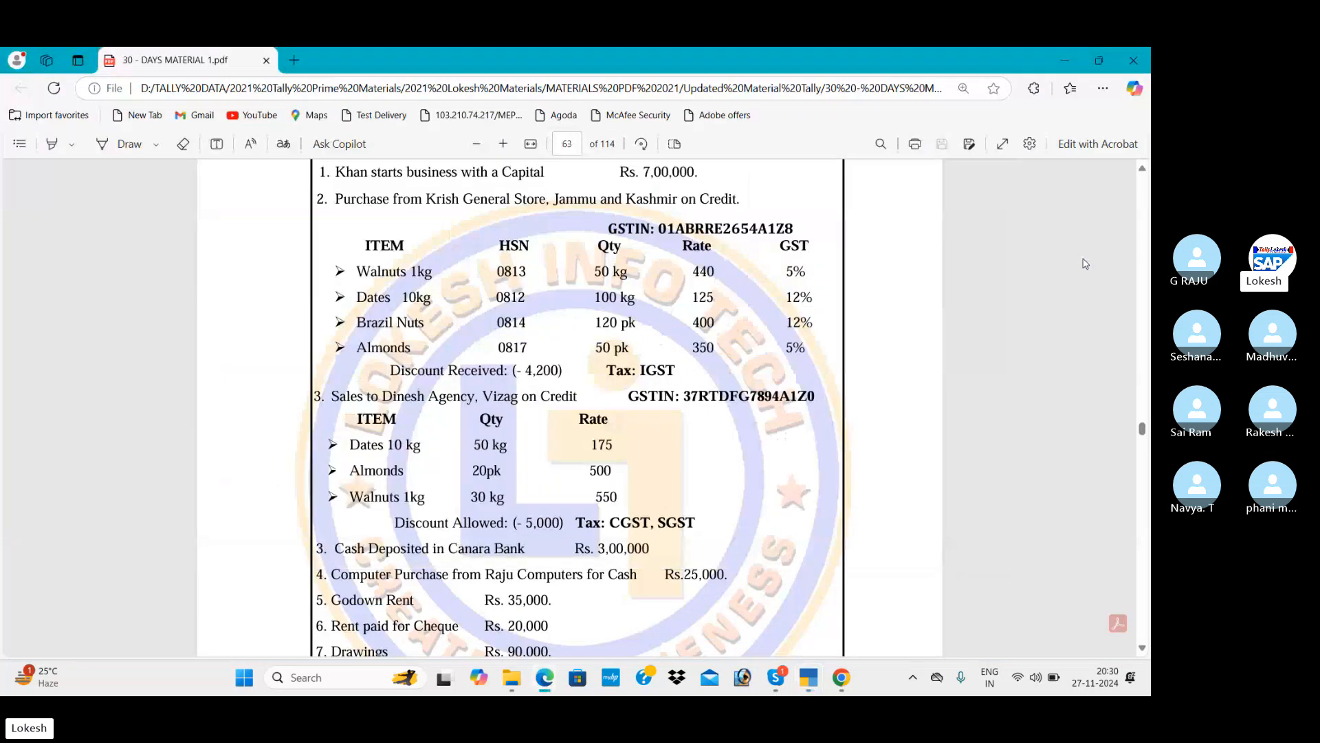
pyautogui.hotkey('alt', 'Tab')
pyautogui.write('50')
pyautogui.press('Return')
pyautogui.write('440')
pyautogui.press('Return')
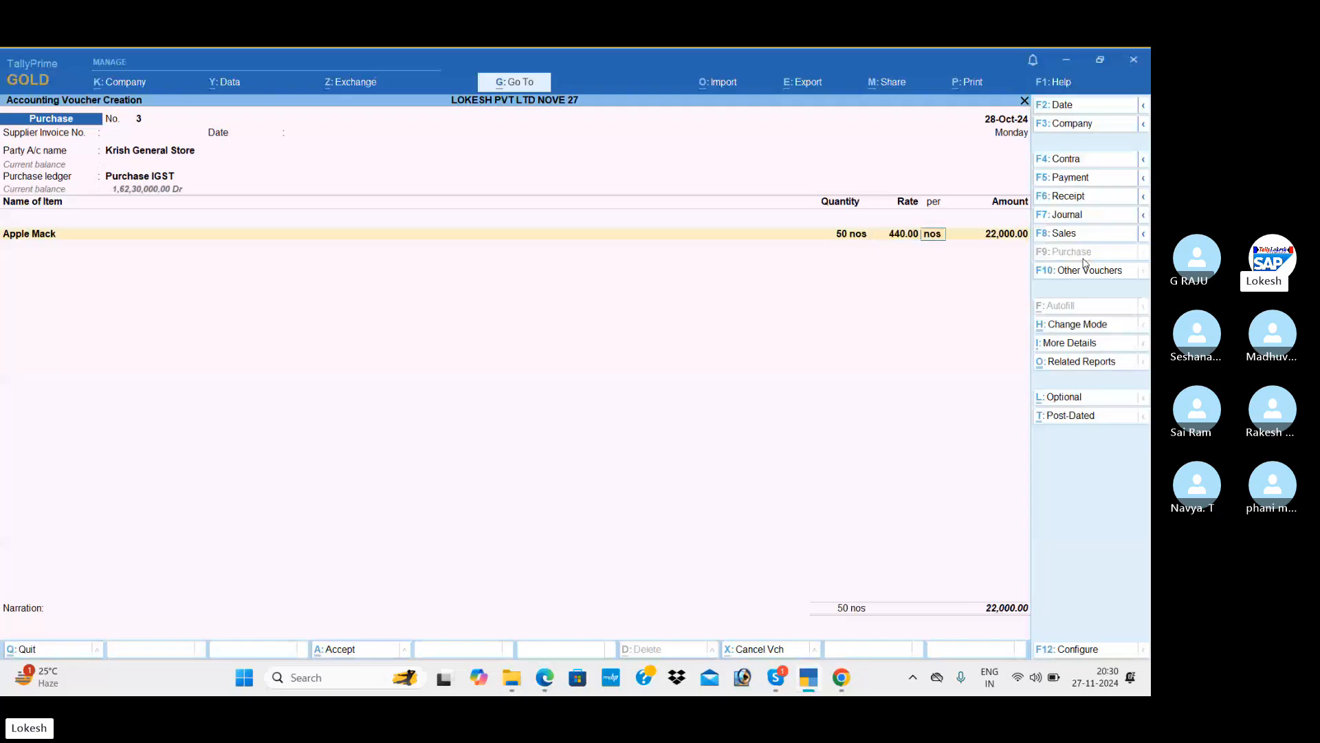
pyautogui.press('Return')
pyautogui.press('Return')
pyautogui.press('Down')
pyautogui.press('Down')
pyautogui.press('Return')
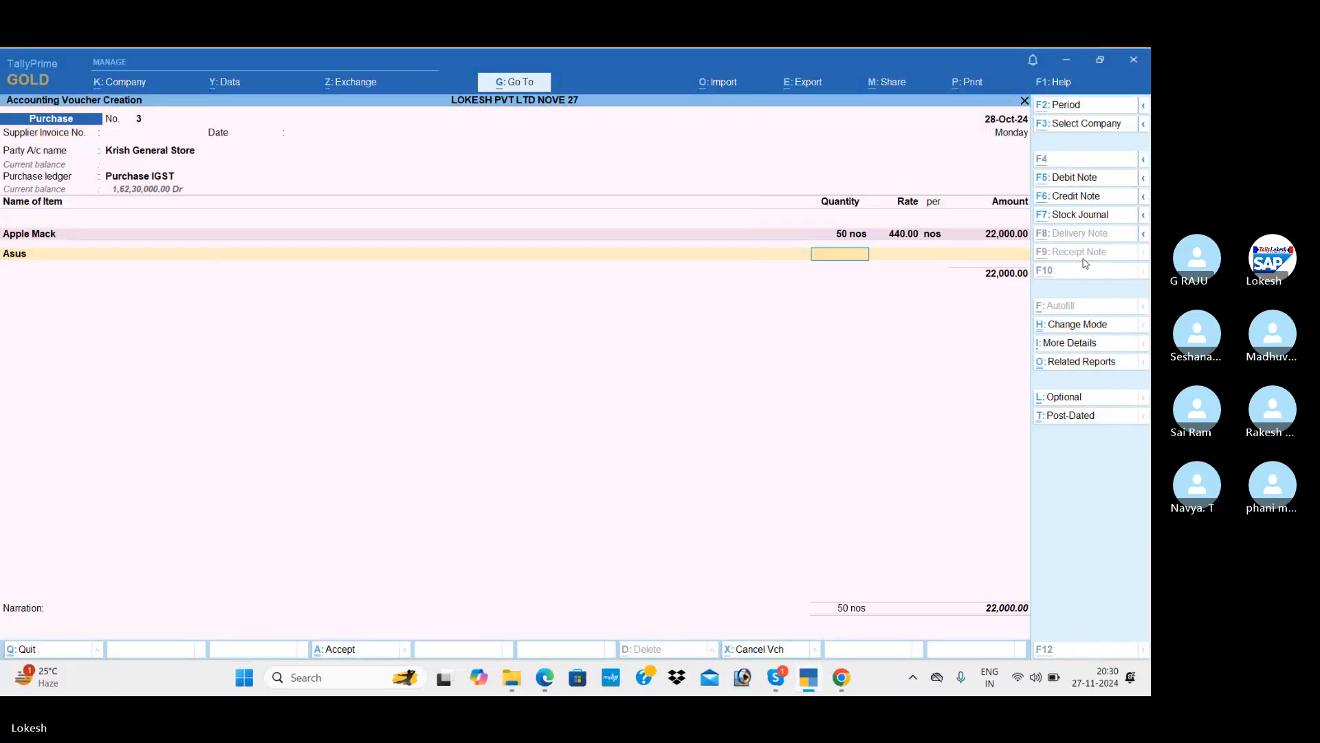
pyautogui.hotkey('alt', 'Tab')
pyautogui.hotkey('alt', 'Tab')
pyautogui.write('100')
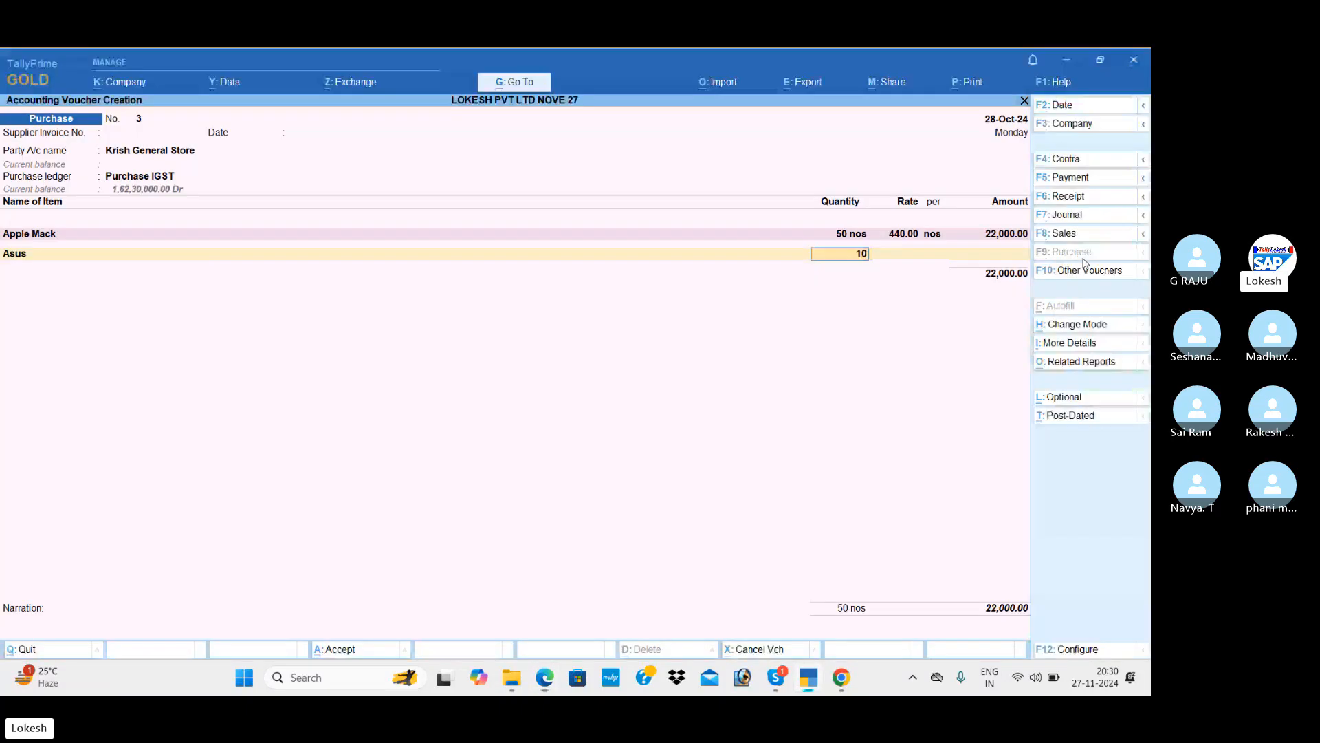
pyautogui.press('Return')
pyautogui.write('125')
pyautogui.press('Return')
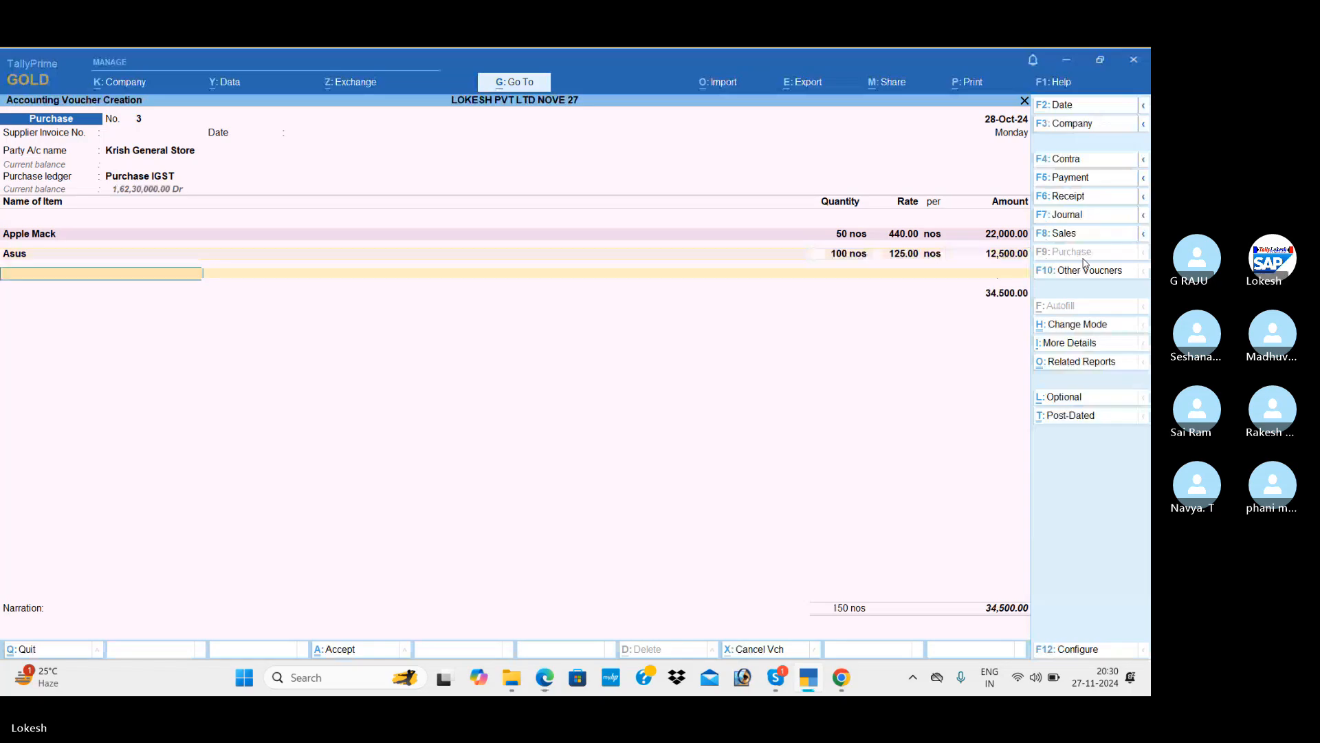
# Add Boost (120 at 400) and Bournvita (50 at 350) to the purchase items.
pyautogui.press('Down')
pyautogui.press('Down')
pyautogui.press('Down')
pyautogui.press('Return')
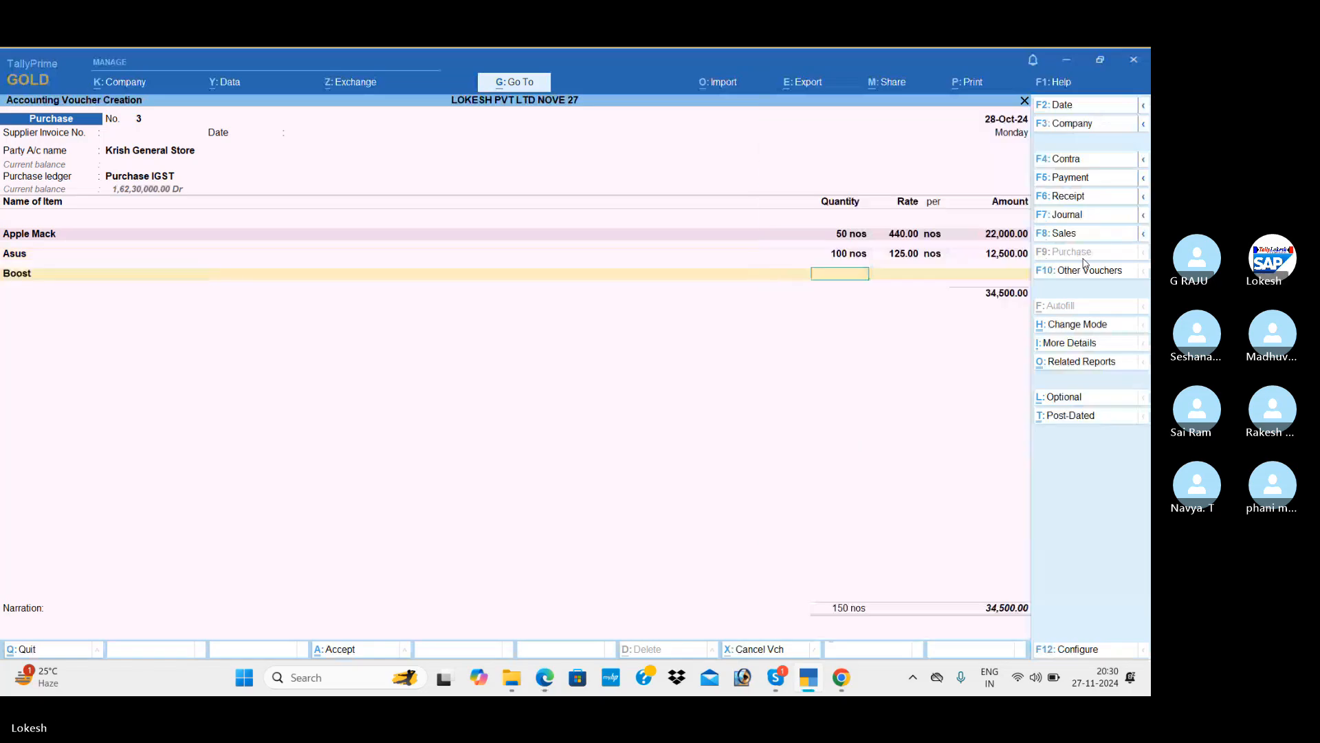
pyautogui.hotkey('alt', 'Tab')
pyautogui.hotkey('alt', 'Tab')
pyautogui.write('120')
pyautogui.press('Return')
pyautogui.write('400')
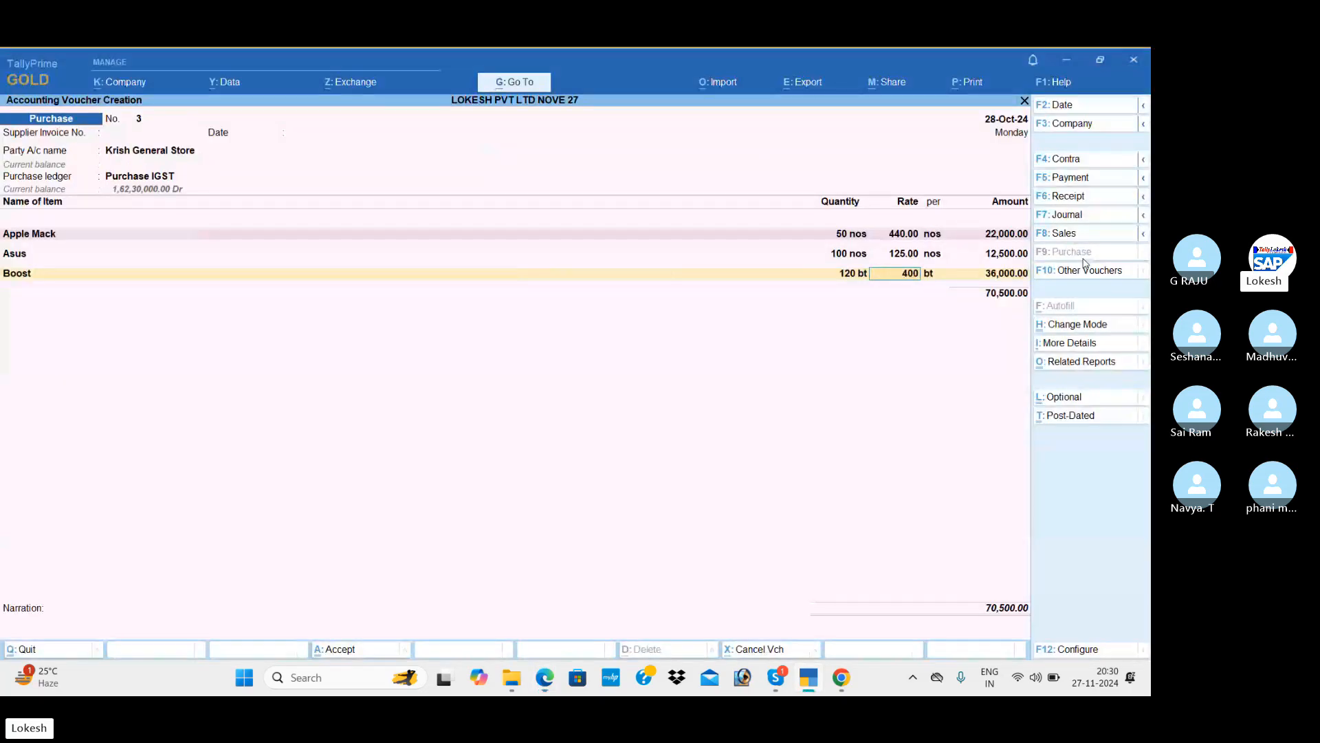
pyautogui.press('Return')
pyautogui.press('Return')
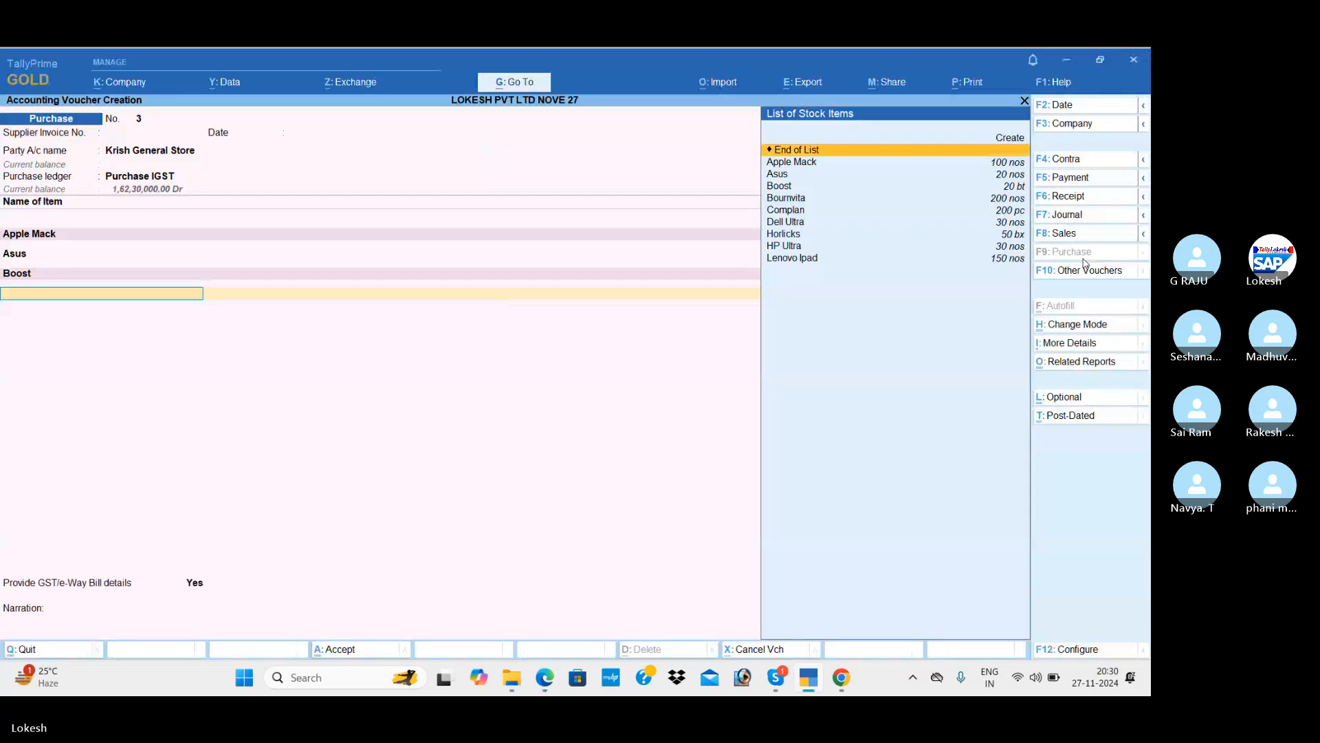
pyautogui.press('Down')
pyautogui.press('Down')
pyautogui.press('Down')
pyautogui.press('Down')
pyautogui.press('Return')
pyautogui.hotkey('alt', 'Tab')
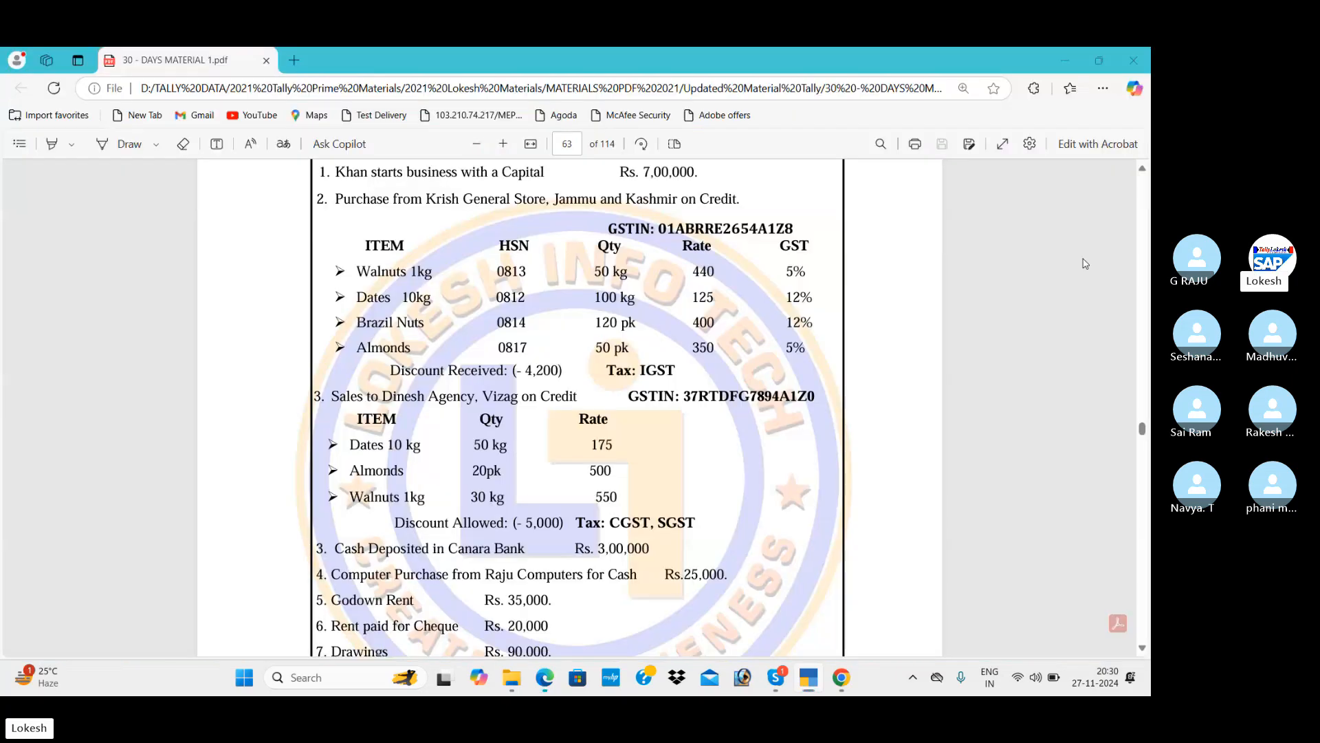
pyautogui.hotkey('alt', 'Tab')
pyautogui.write('50')
pyautogui.press('Return')
pyautogui.write('350')
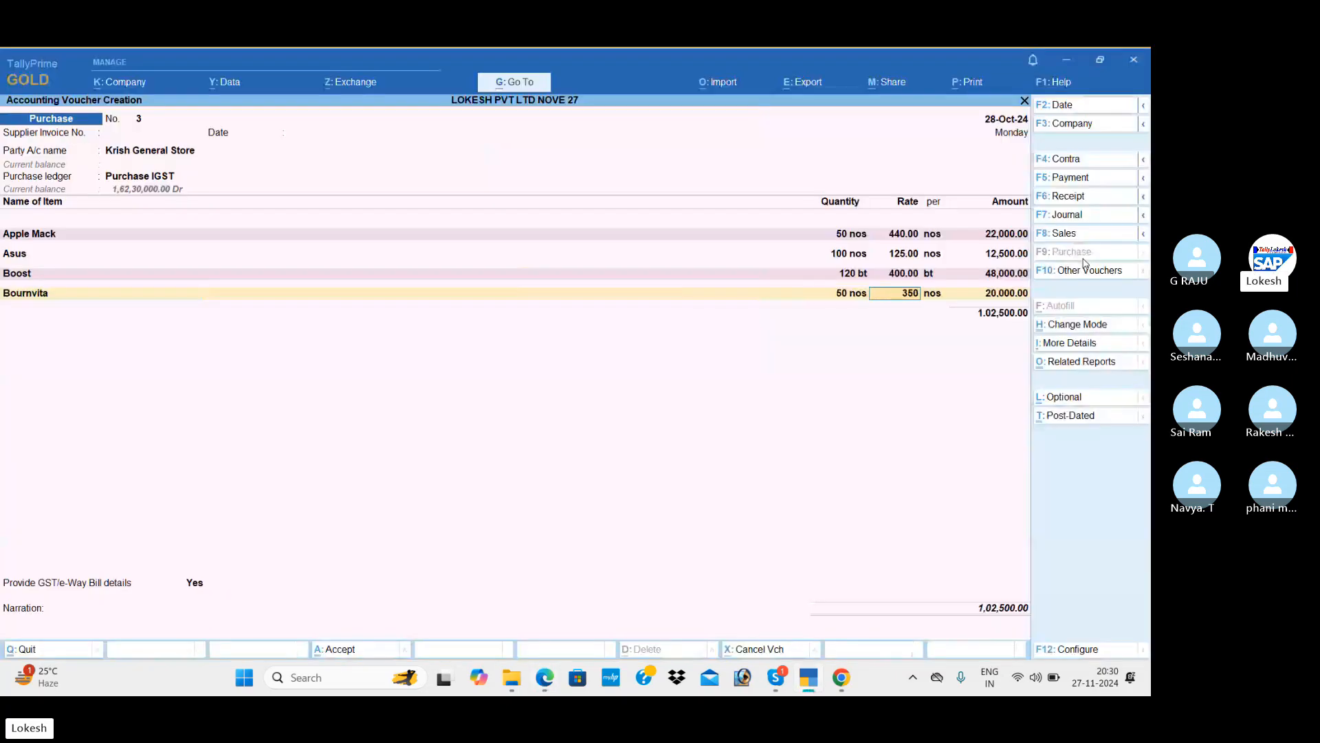
pyautogui.press('Return')
pyautogui.press('Return')
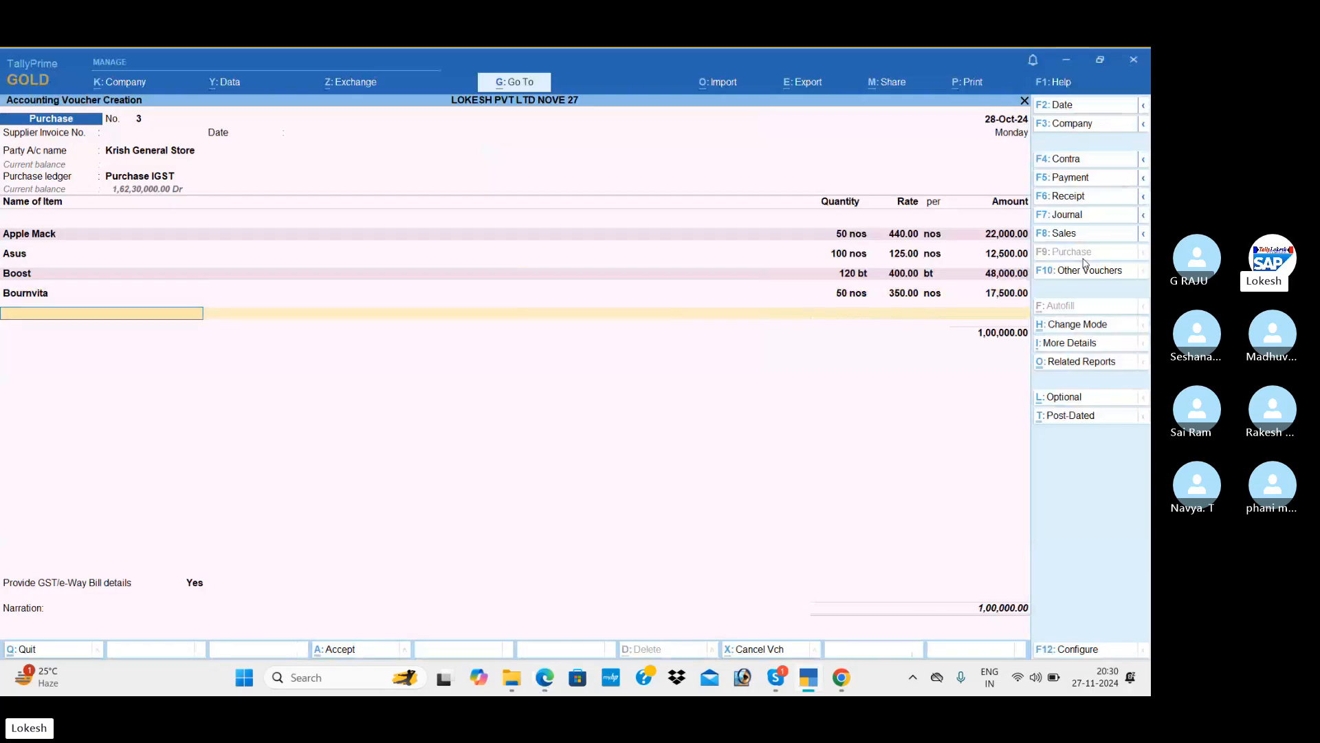
# Review the items against the PDF, then close the item list to open a ledger row.
pyautogui.press('Return')
pyautogui.press('alt')
pyautogui.hotkey('alt', 'Tab')
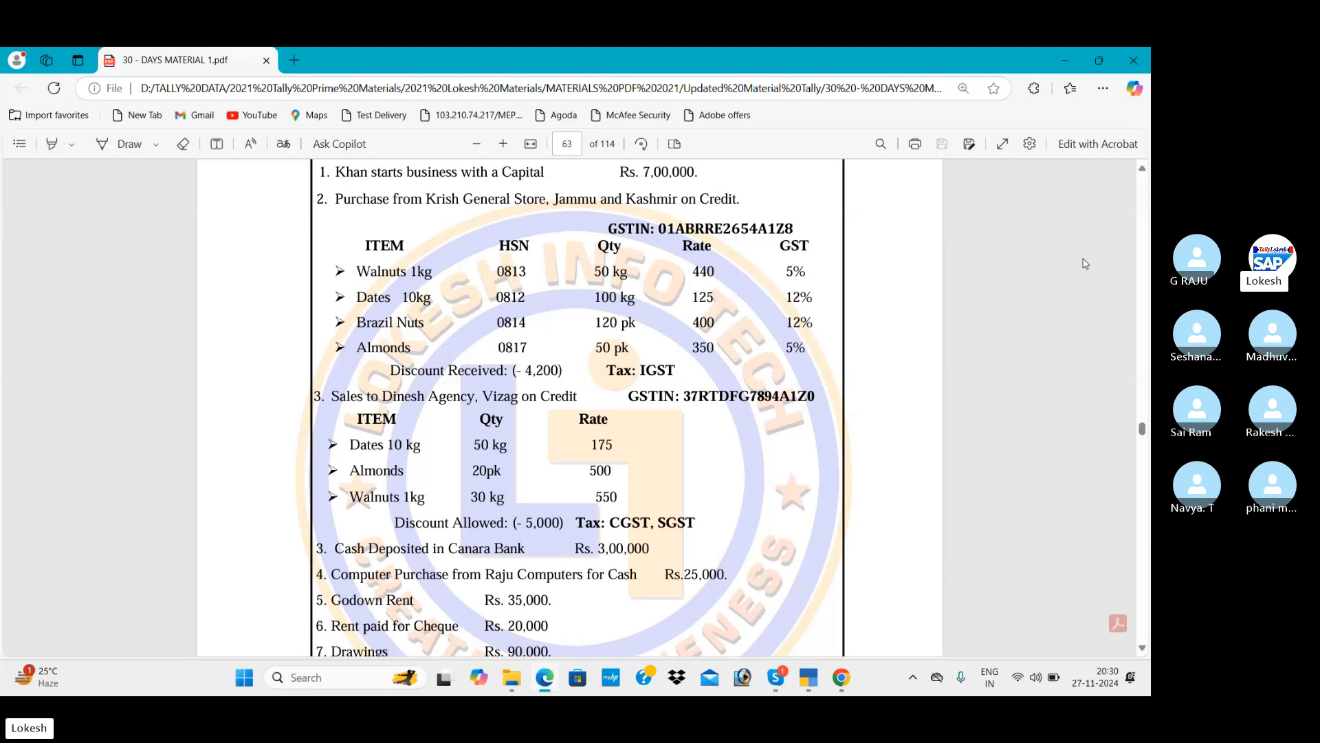
pyautogui.hotkey('alt', 'Tab')
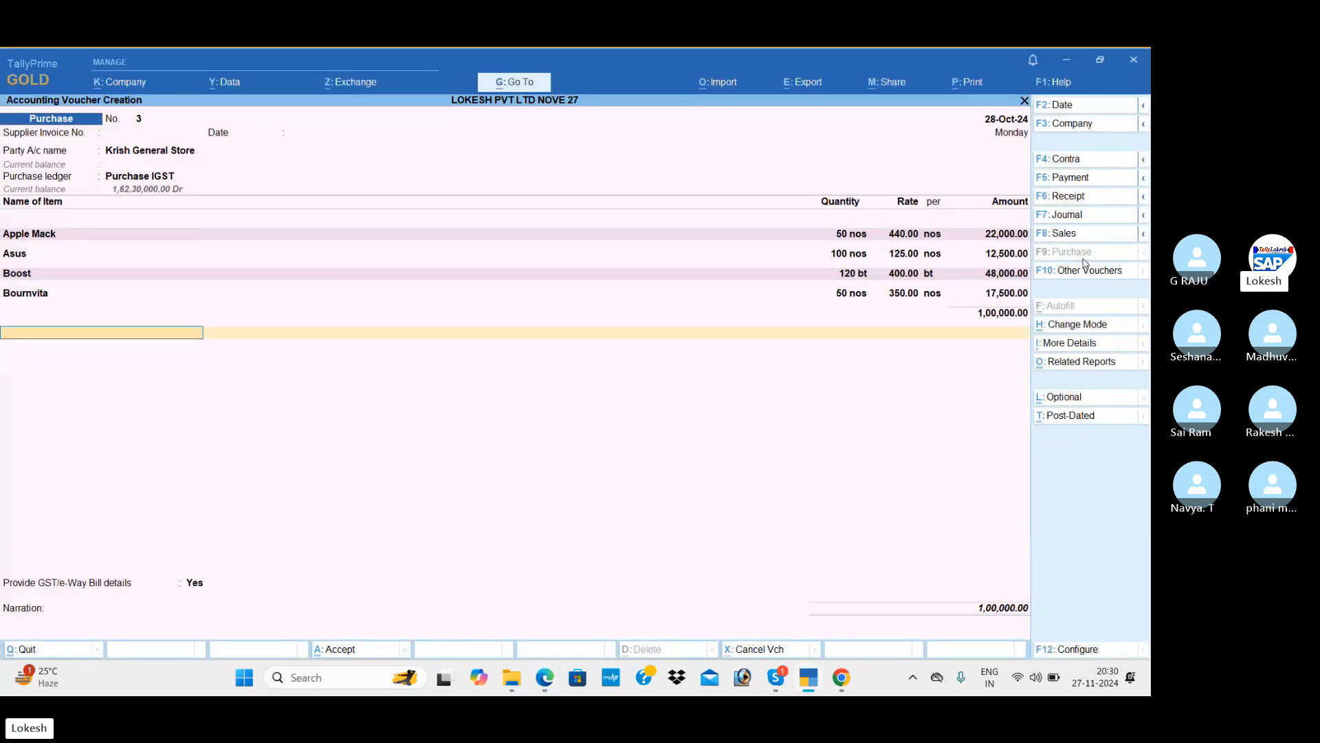
pyautogui.press('BackSpace')
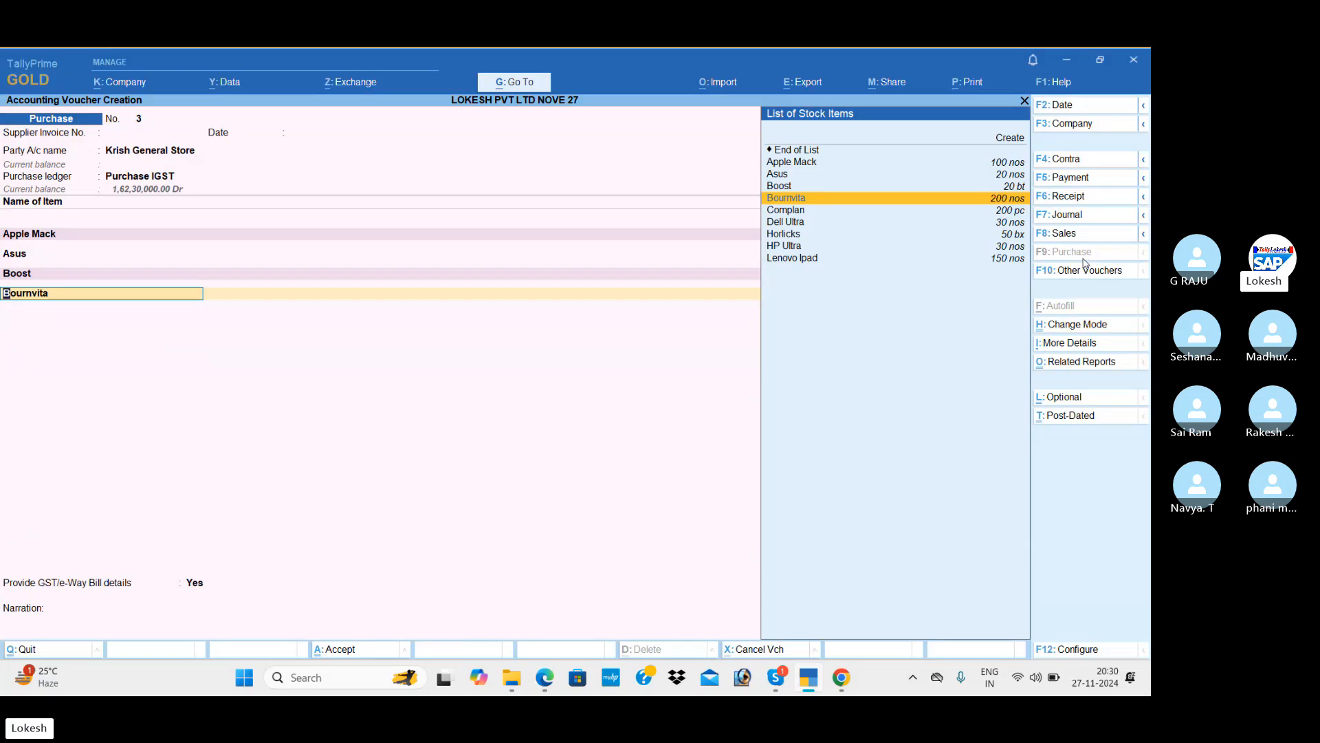
pyautogui.press('BackSpace')
pyautogui.press('Up')
pyautogui.press('Up')
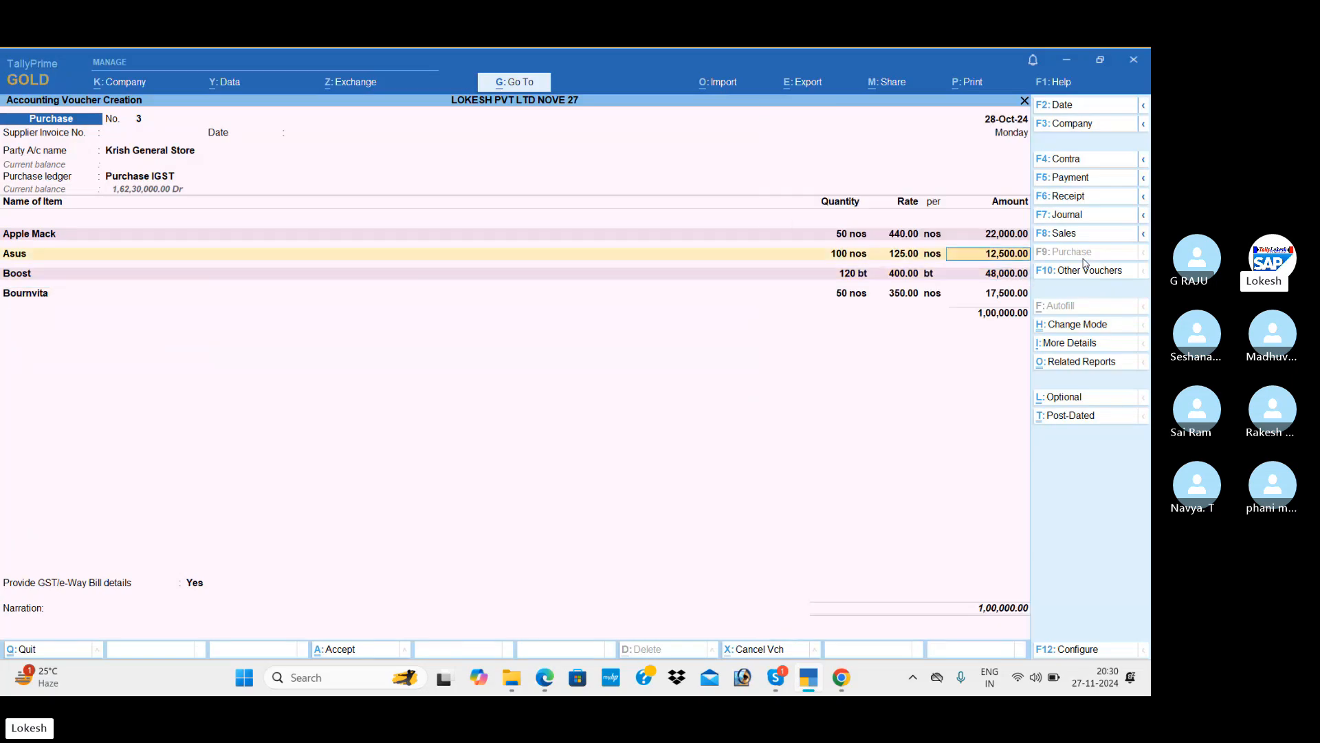
pyautogui.press('Down')
pyautogui.press('Down')
pyautogui.press('Down')
pyautogui.press('Down')
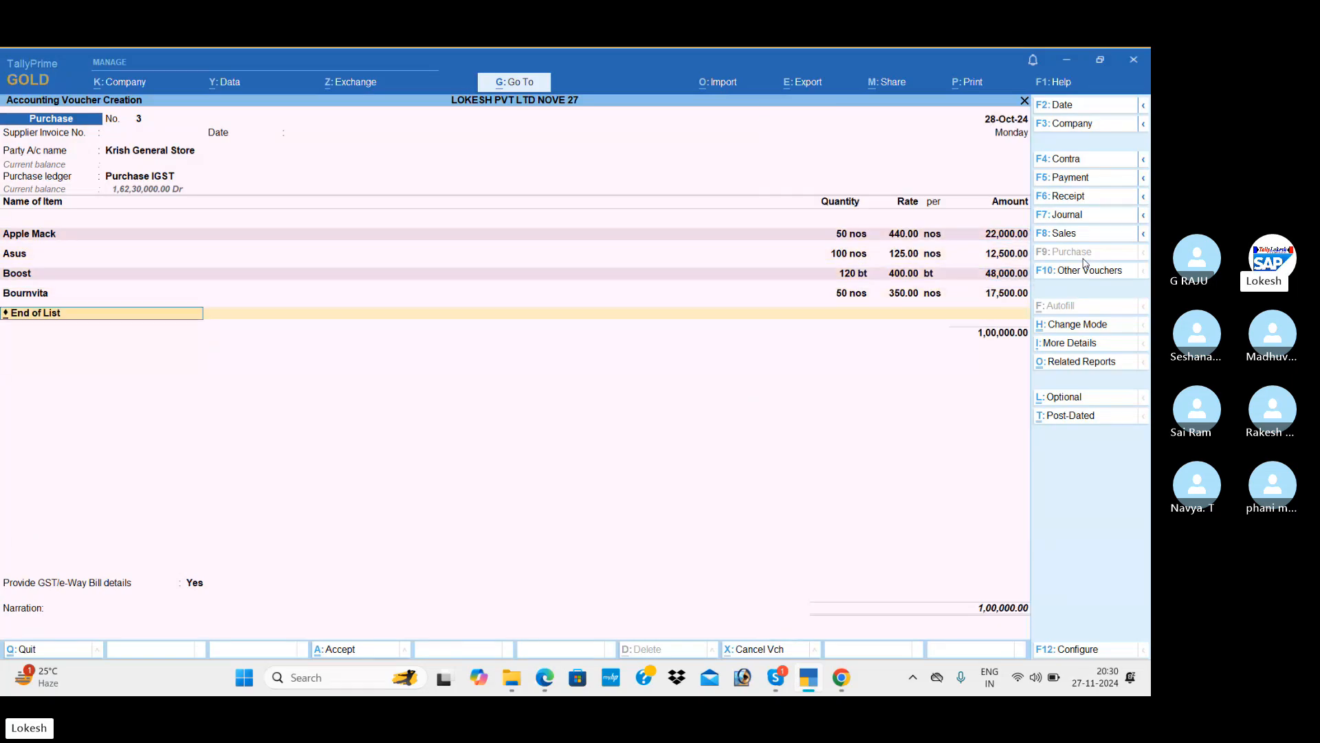
pyautogui.press('Return')
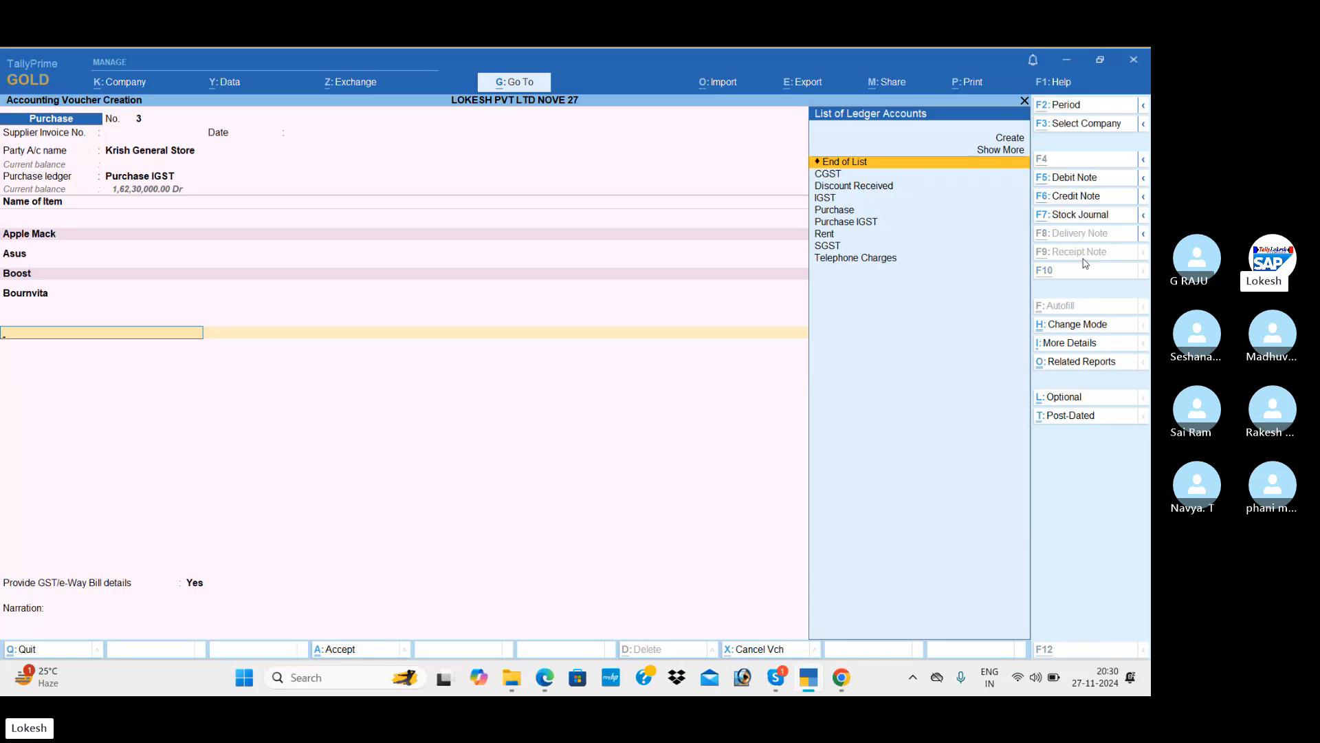
# Create ledger Discount Received1 in the Indirect Incomes group and place it on the voucher.
pyautogui.hotkey('alt', 'c')
pyautogui.write('Discou')
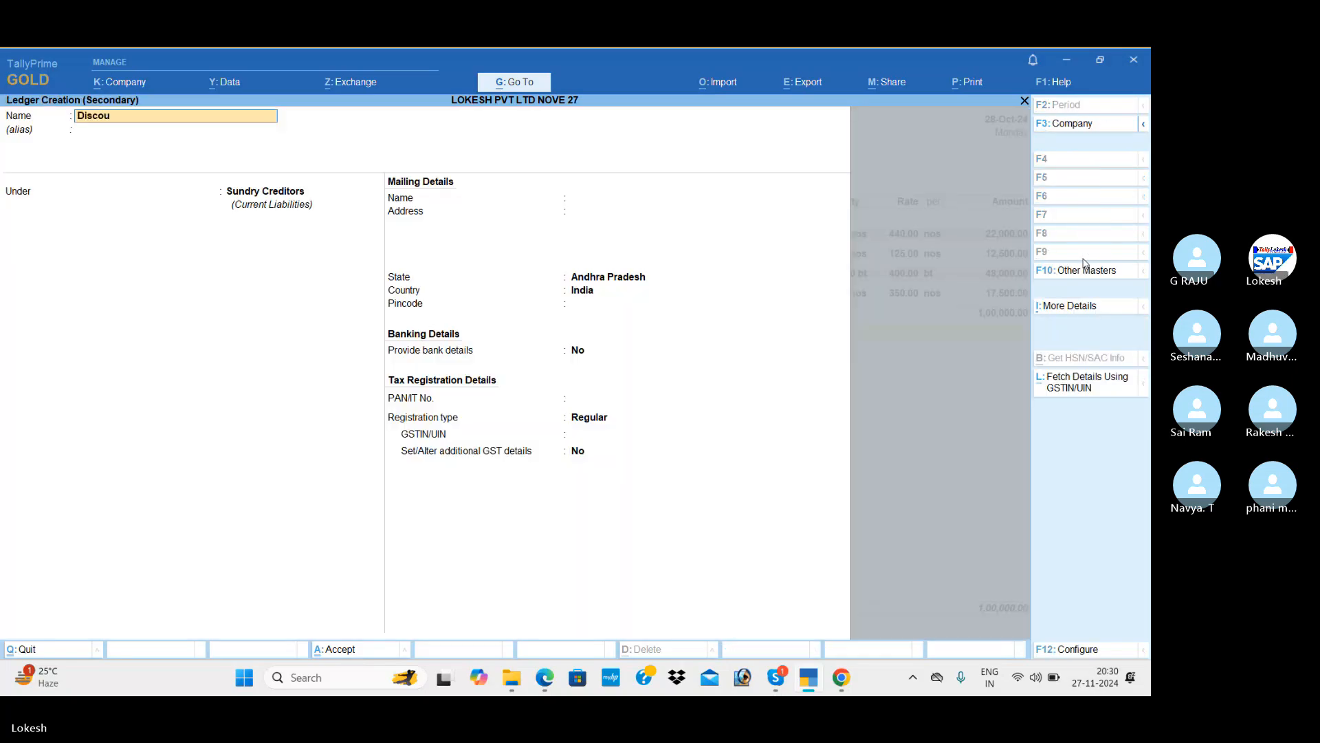
pyautogui.write('nt Received')
pyautogui.press('Return')
pyautogui.press('Return')
pyautogui.write('1')
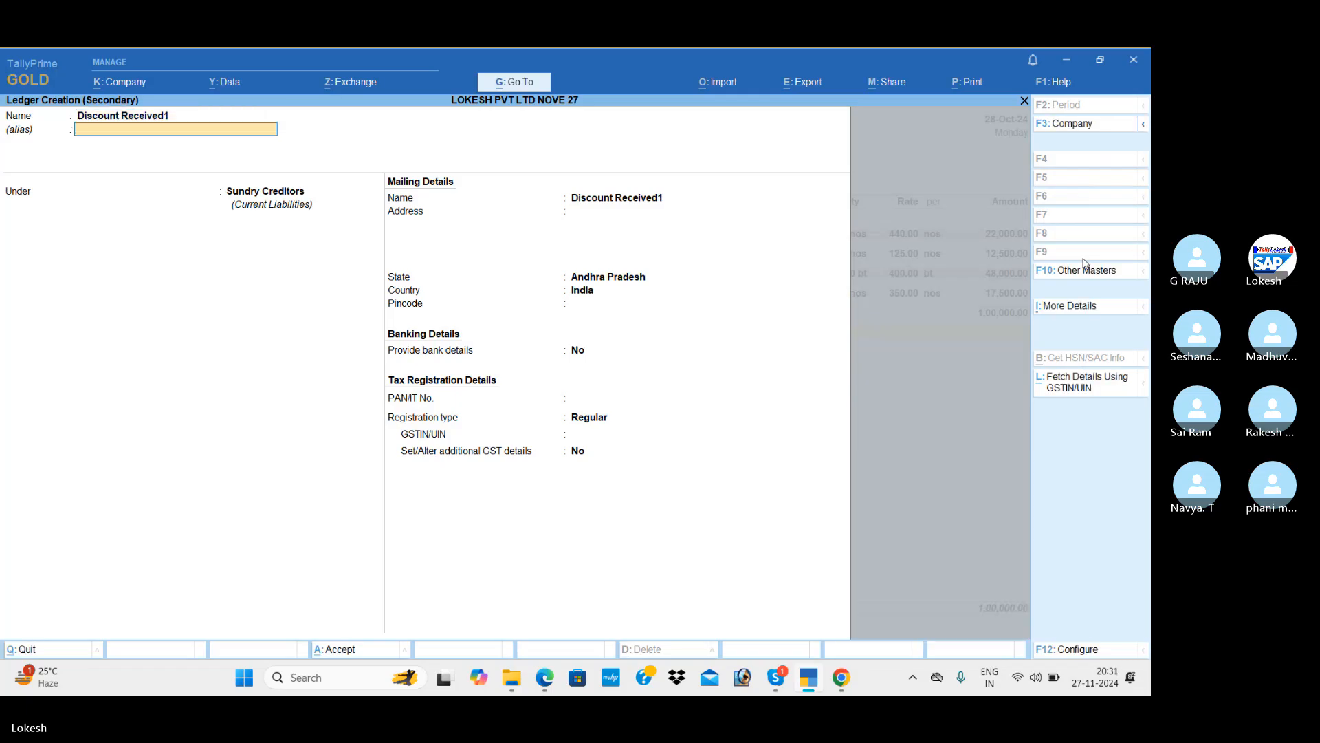
pyautogui.press('Return')
pyautogui.write('ind')
pyautogui.press('Down')
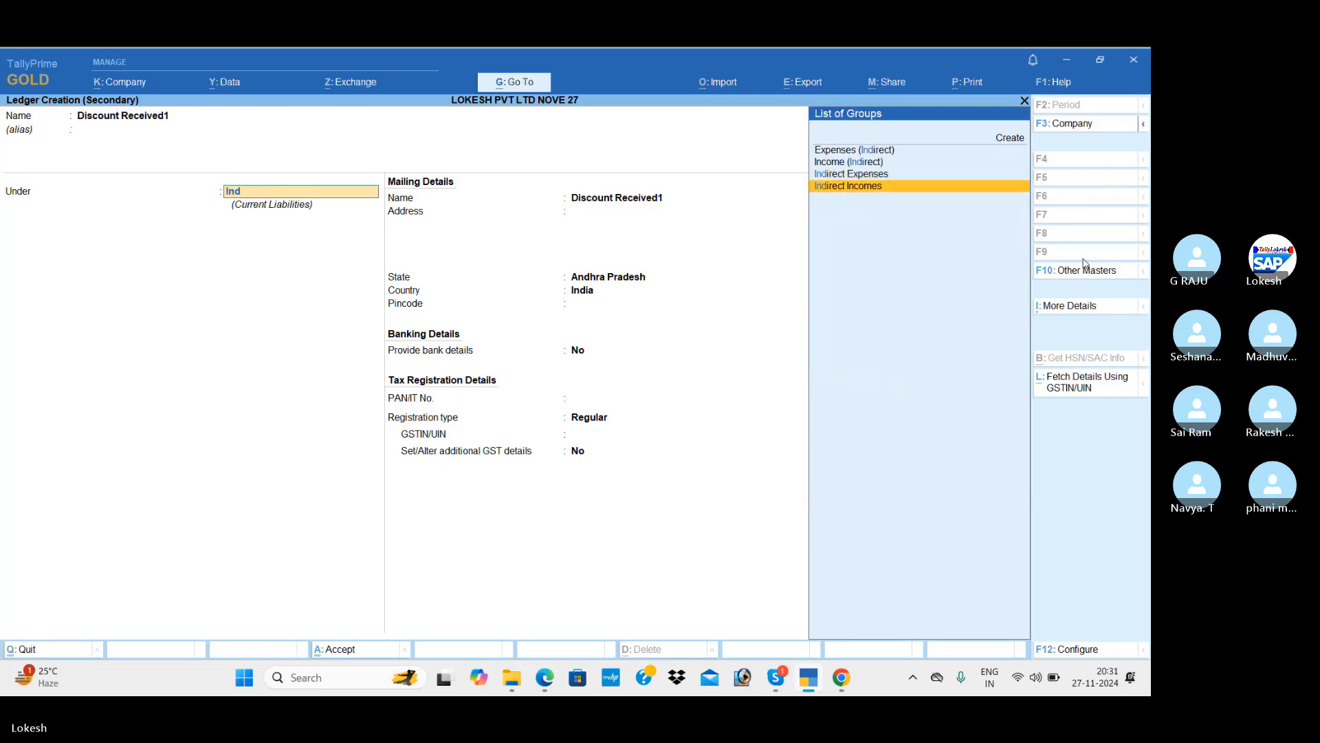
pyautogui.press('Return')
pyautogui.press('Return')
pyautogui.press('Return')
pyautogui.press('Return')
pyautogui.press('Return')
pyautogui.press('Return')
pyautogui.press('Return')
pyautogui.press('Return')
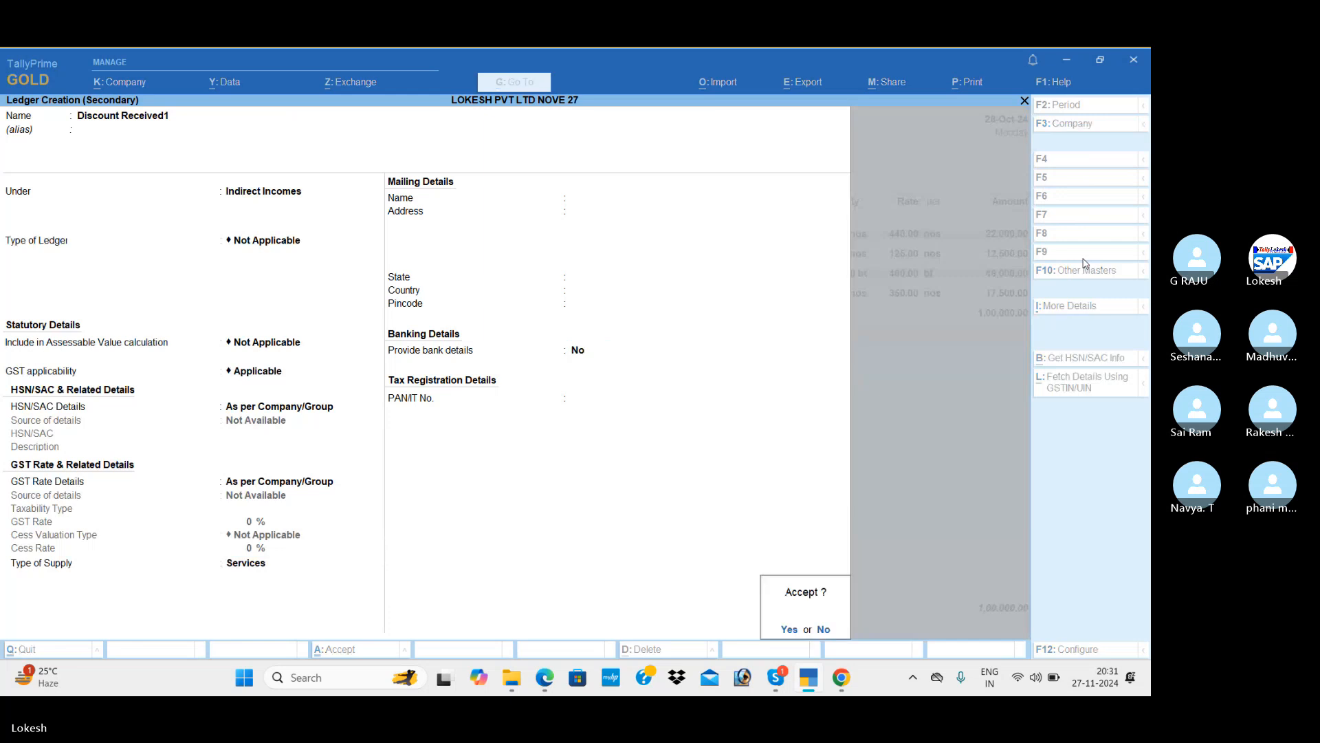
pyautogui.press('Return')
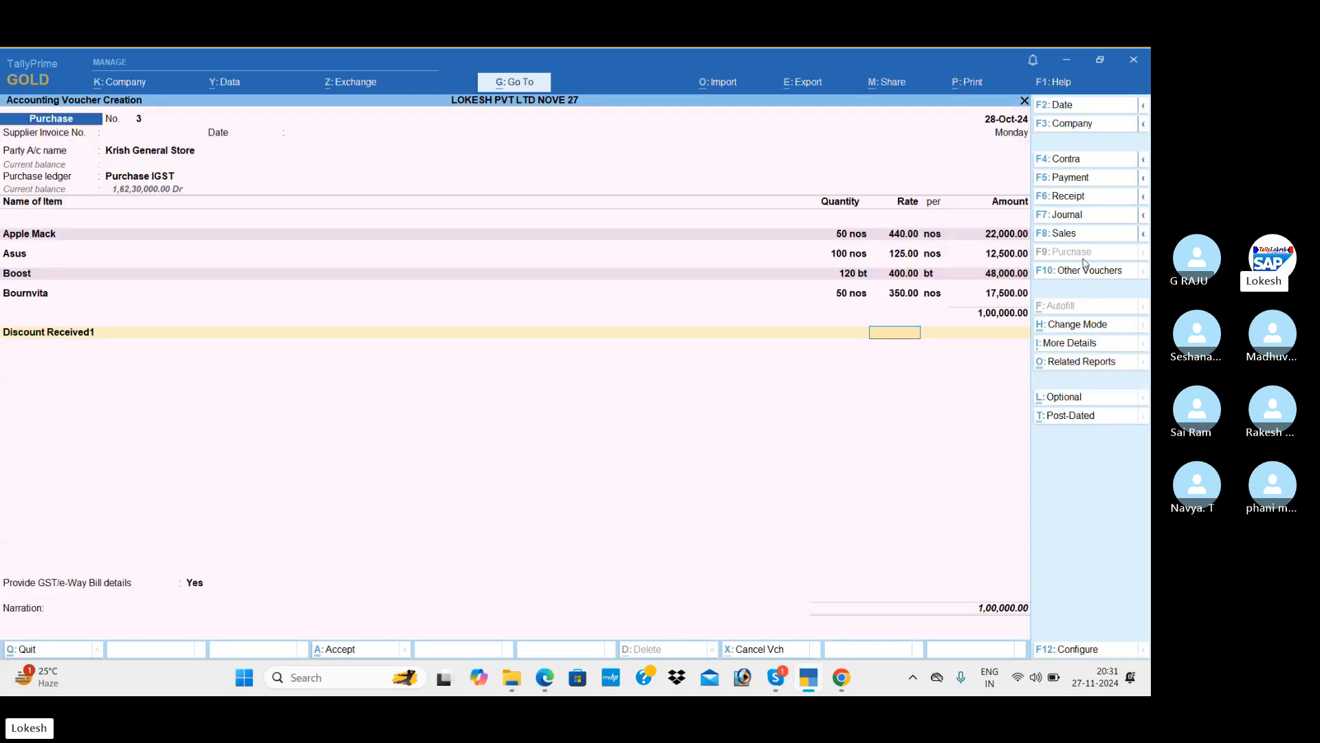
# Enter a discount of (-)4,200.00 on the Discount Received1 line.
pyautogui.write('-5%')
pyautogui.press('Return')
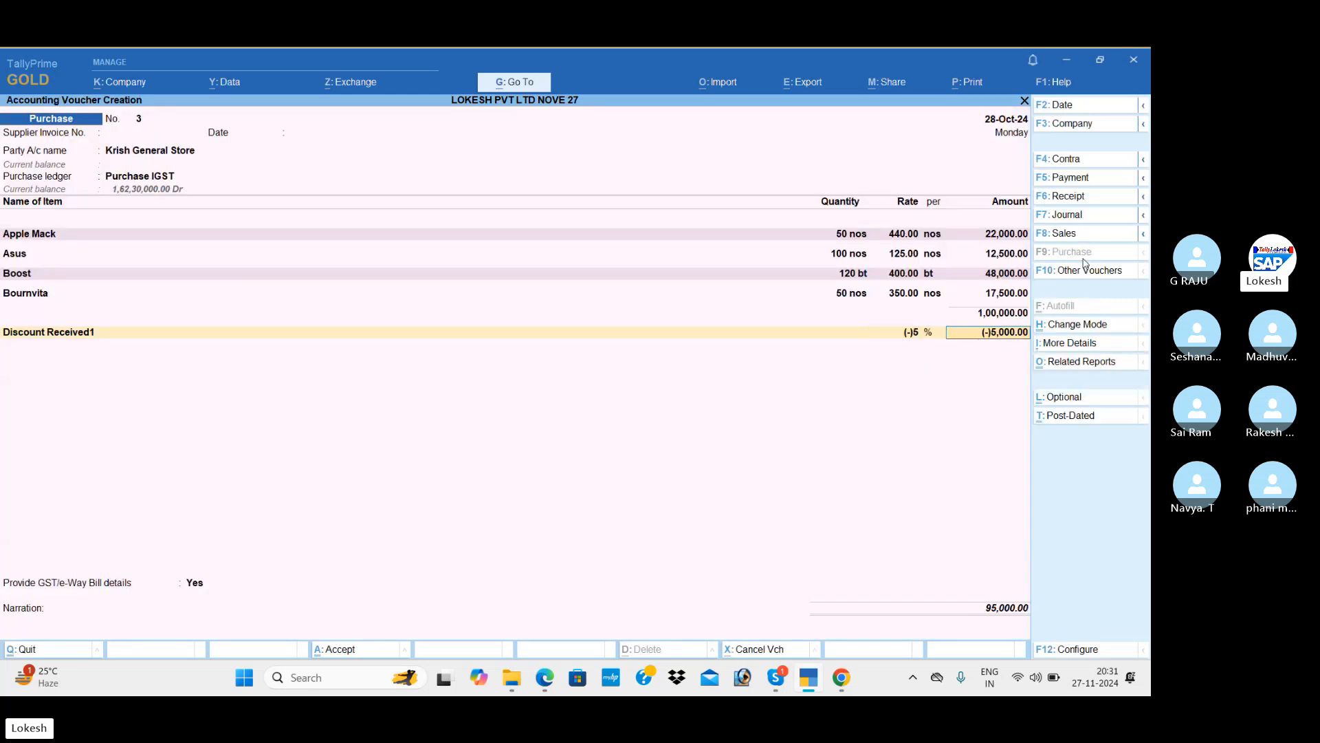
pyautogui.press('BackSpace')
pyautogui.press('space')
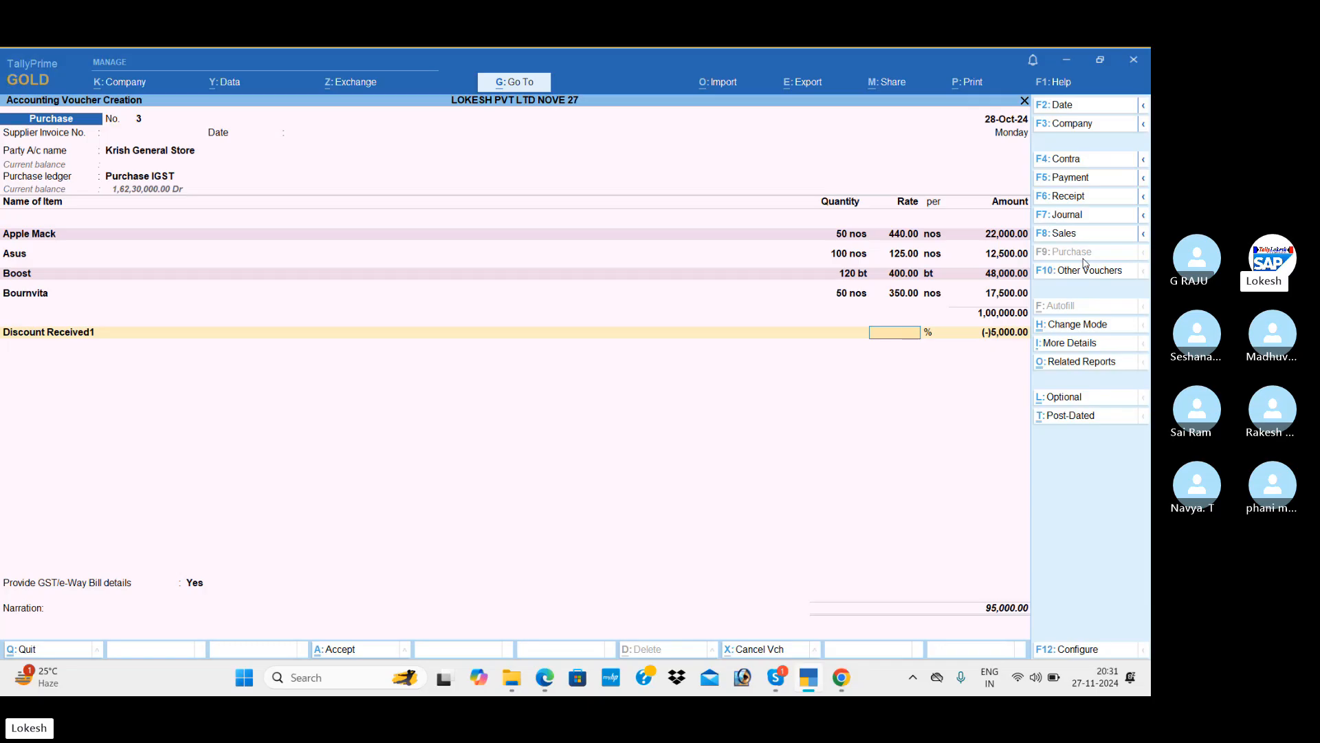
pyautogui.press('Return')
pyautogui.write('-')
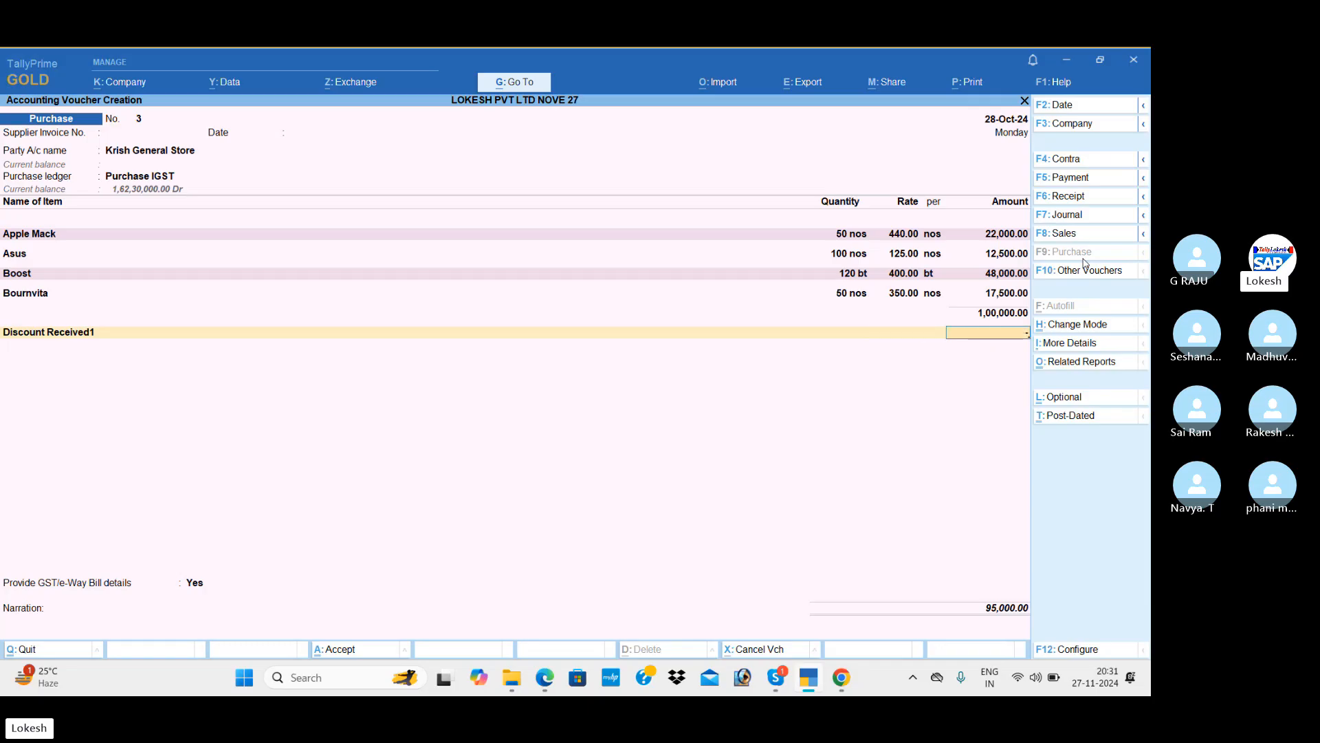
pyautogui.hotkey('alt', 'Tab')
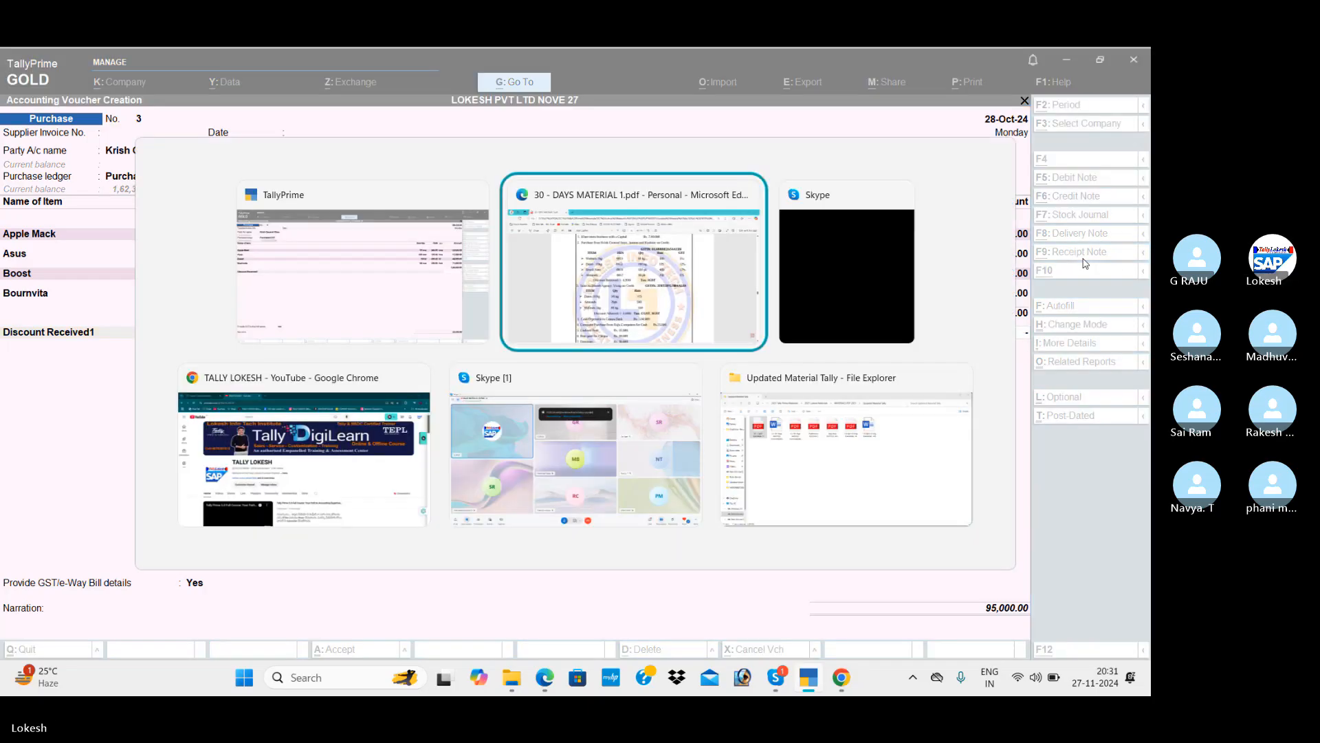
pyautogui.hotkey('alt', 'Tab')
pyautogui.write('4200')
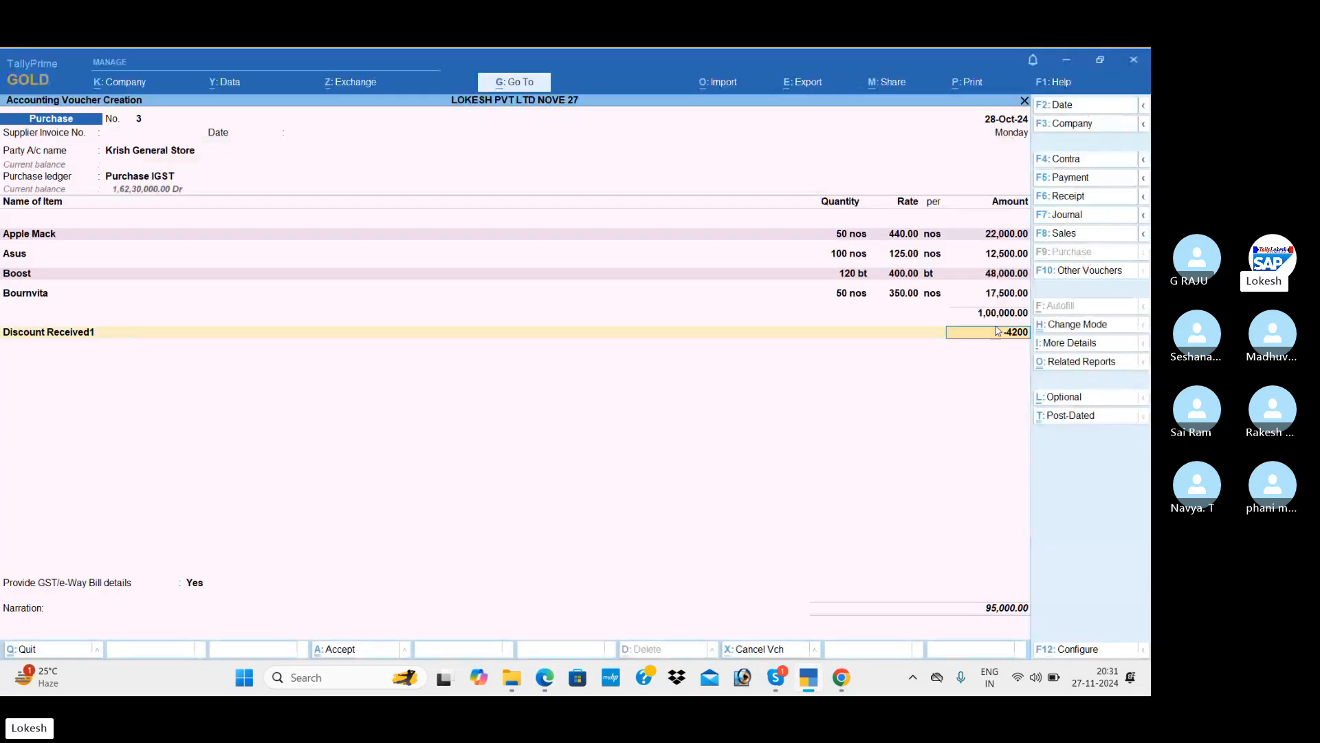
pyautogui.press('Return')
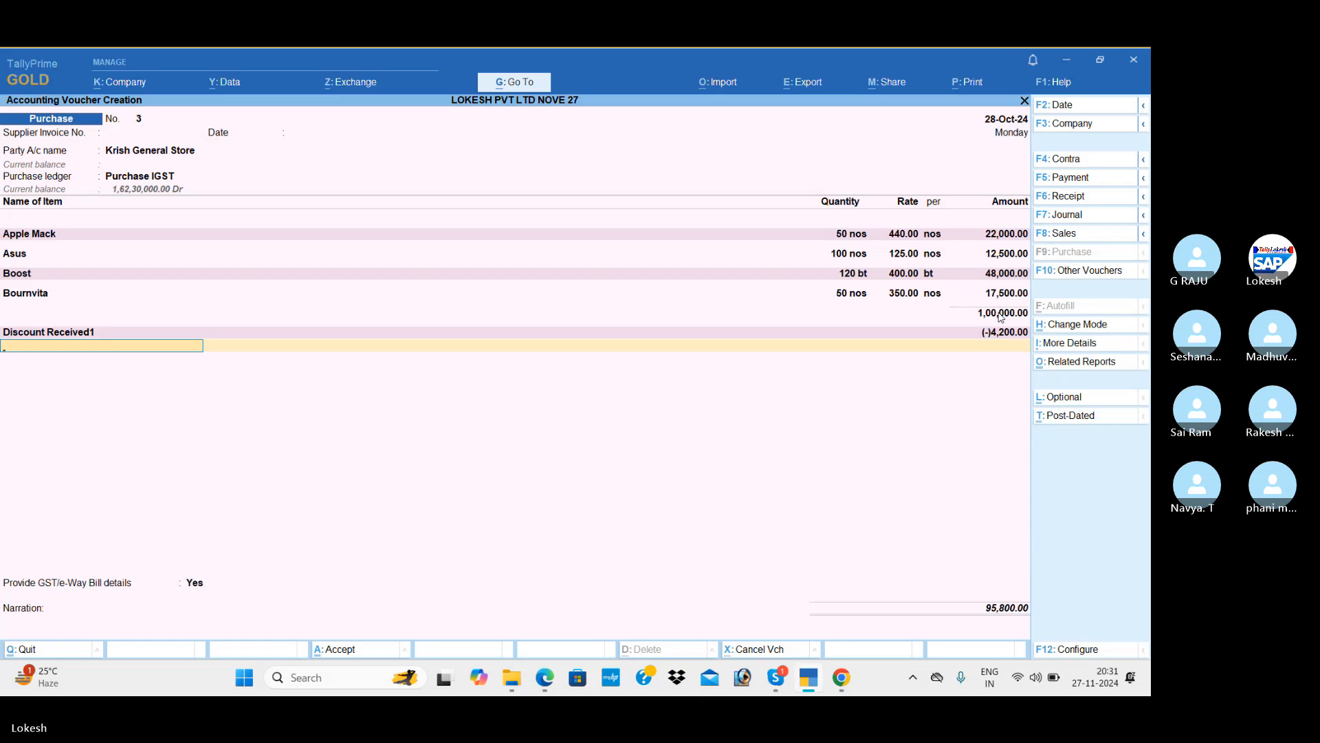
# Add IGST at 13,010.00, answer No to GST/e-Way Bill details, and save the purchase.
pyautogui.write('i')
pyautogui.press('Return')
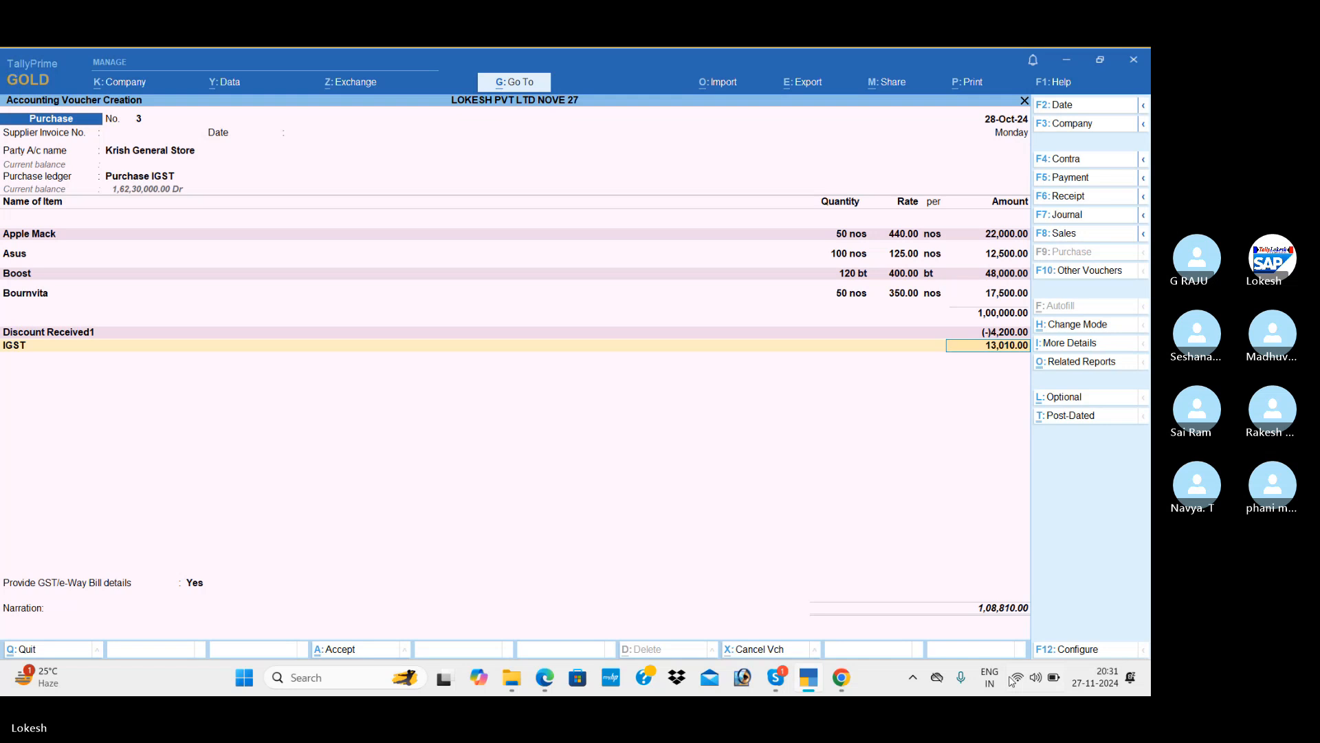
pyautogui.press('Return')
pyautogui.press('Down')
pyautogui.press('Return')
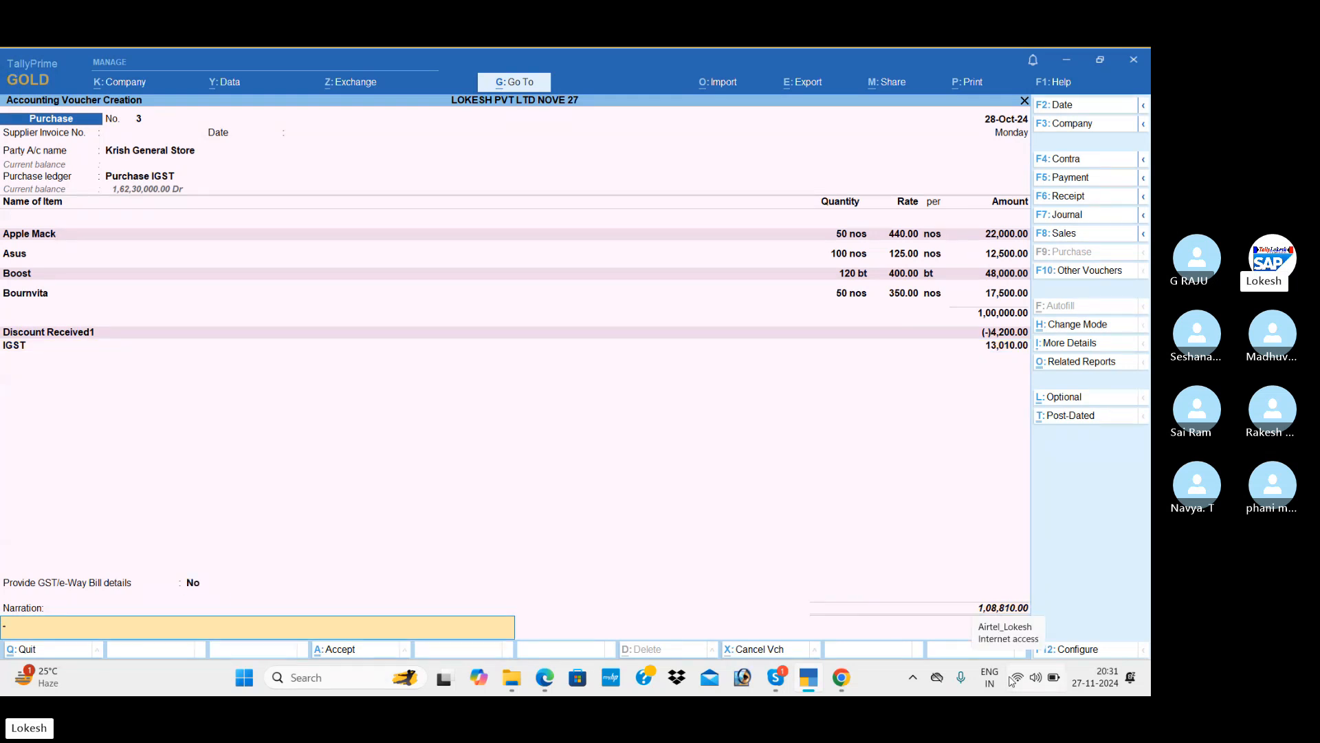
pyautogui.press('Return')
pyautogui.press('Return')
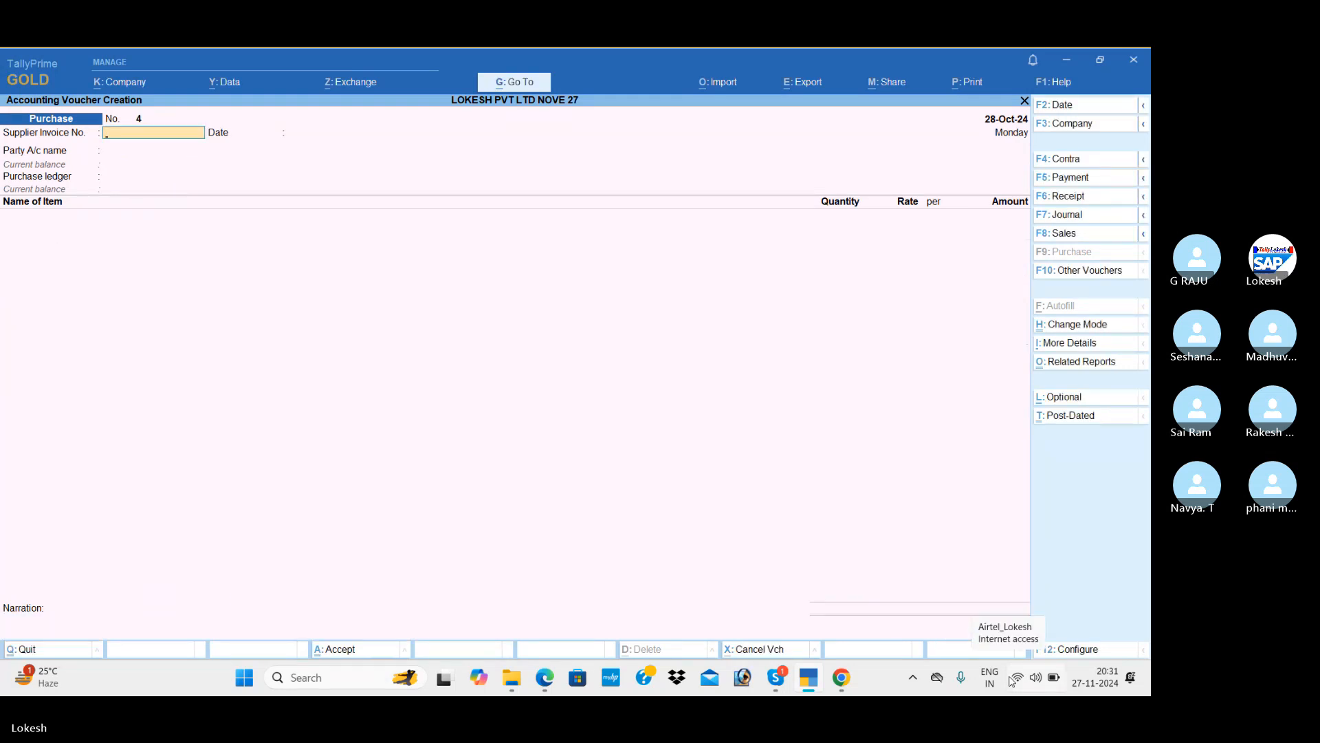
# Start a new Sales voucher for the Dinesh Agency sale.
pyautogui.click(1092, 239)
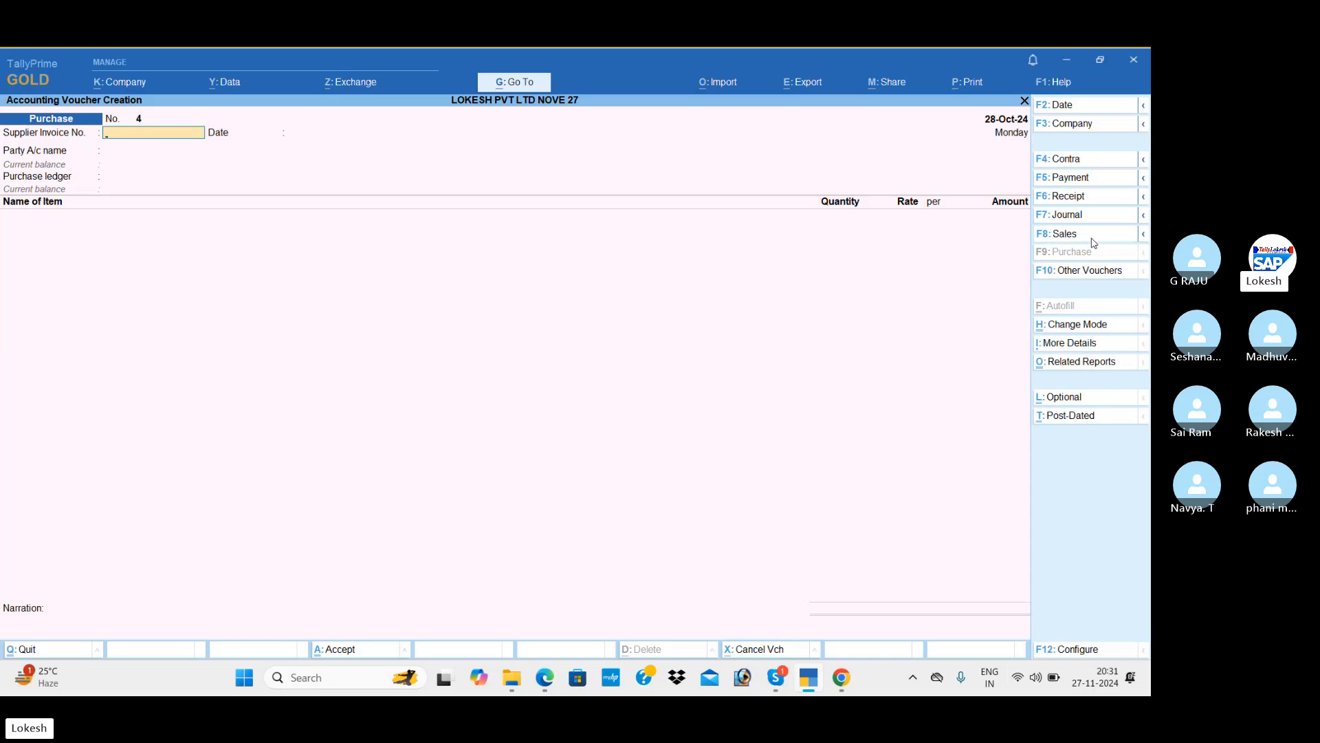
pyautogui.hotkey('alt', 'Tab')
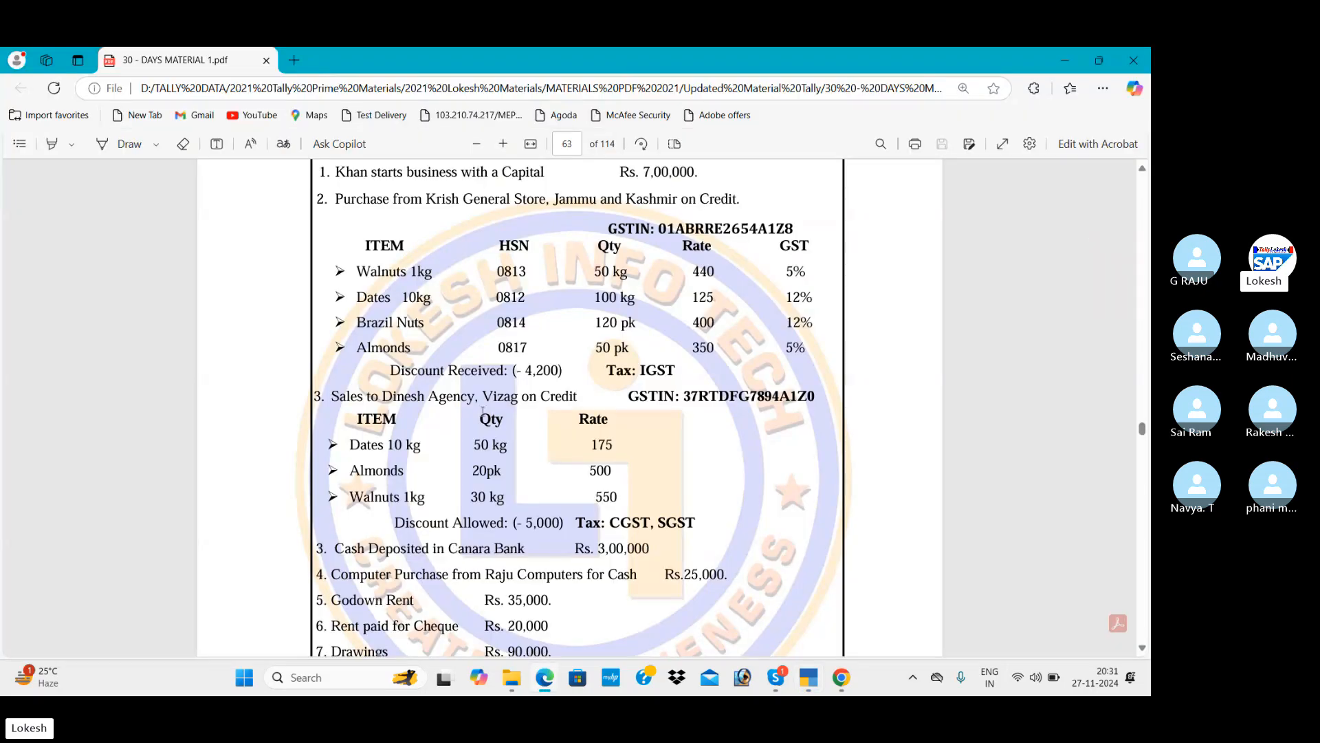
pyautogui.hotkey('alt', 'Tab')
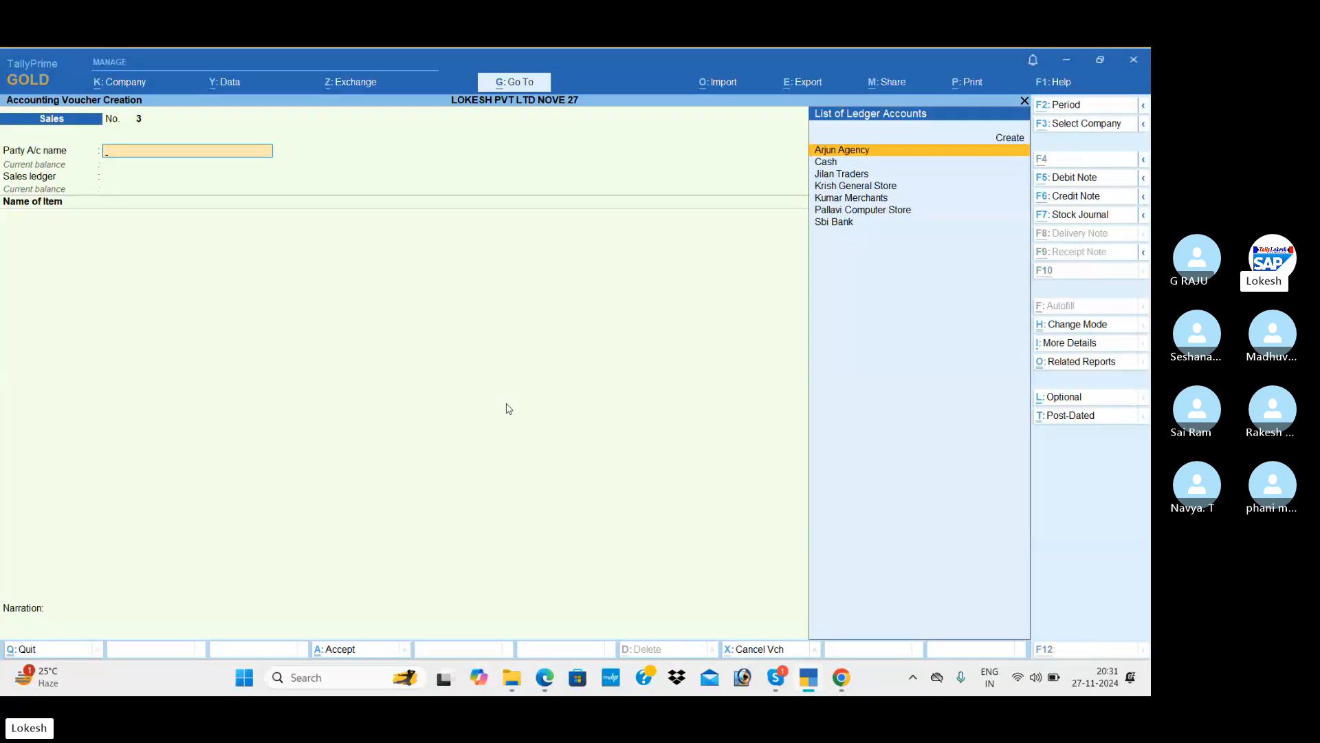
# Create a party ledger named Dinesh Agency under Sundry Debtors.
pyautogui.hotkey('alt', 'c')
pyautogui.write('Dinesh Agencu')
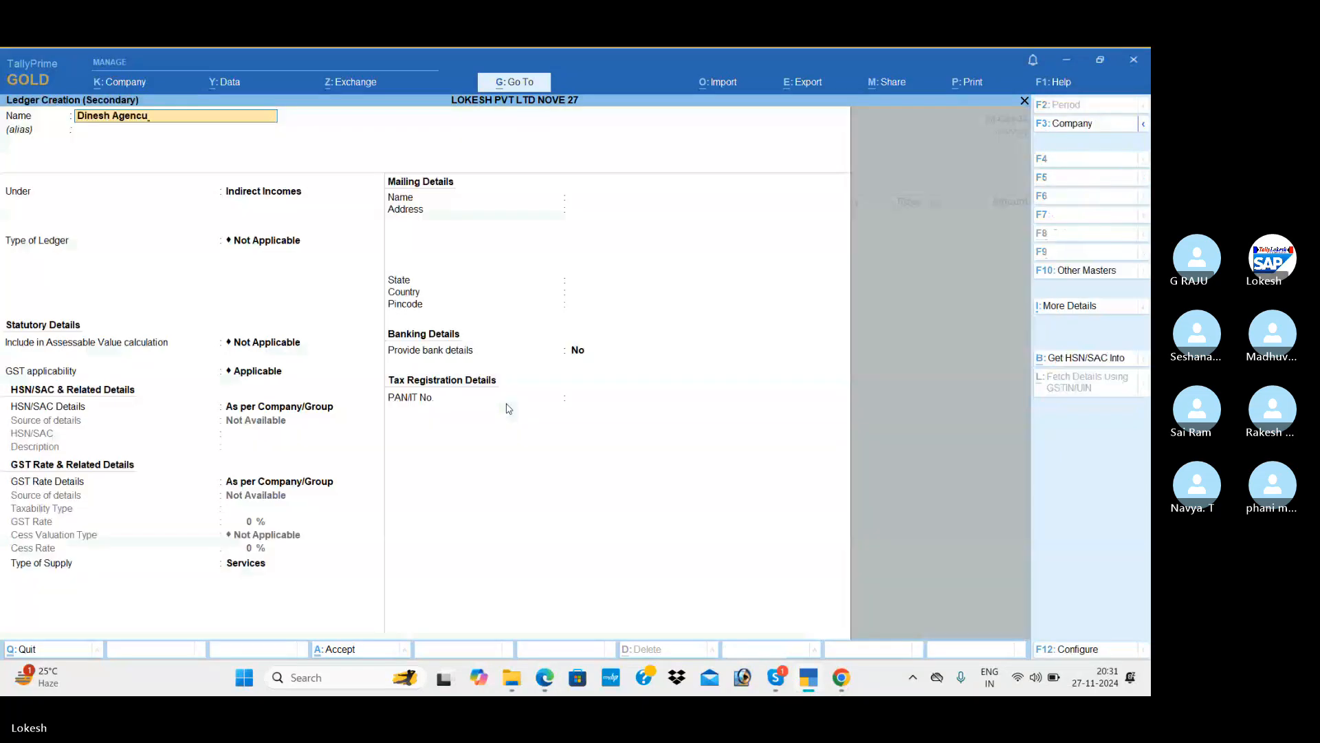
pyautogui.press('BackSpace')
pyautogui.write('y')
pyautogui.press('Return')
pyautogui.write('Sun')
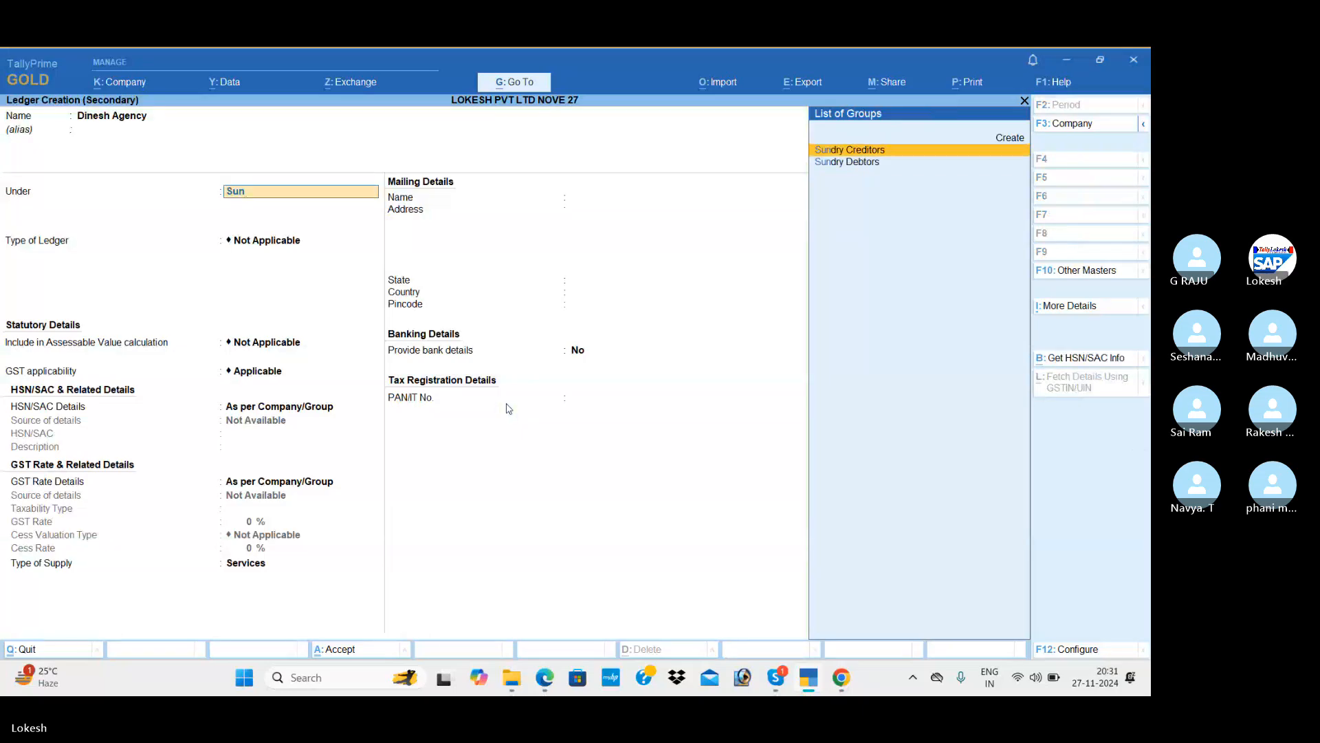
pyautogui.press('Down')
pyautogui.press('Return')
pyautogui.press('Return')
pyautogui.press('Return')
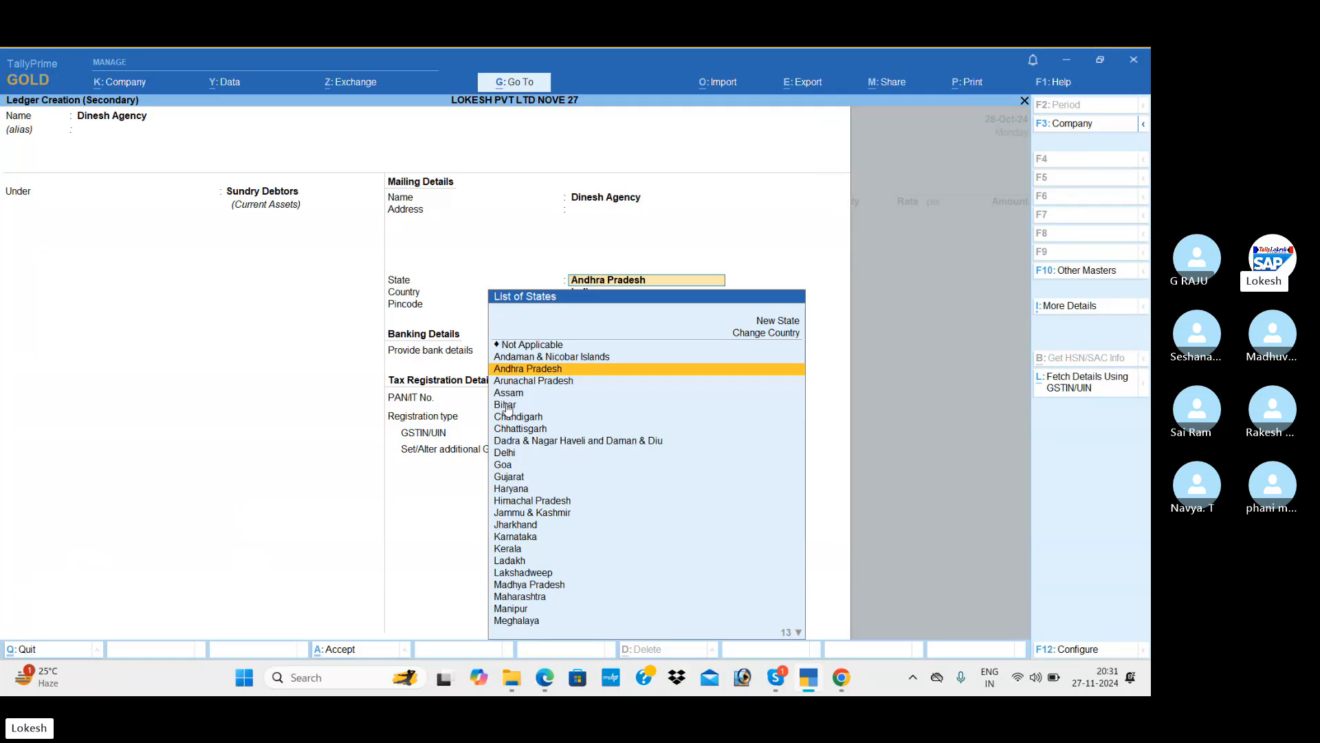
# Keep Andhra Pradesh as the state, enter the party's GSTIN, and save the ledger.
pyautogui.press('Return')
pyautogui.press('Return')
pyautogui.press('Return')
pyautogui.press('Return')
pyautogui.press('Return')
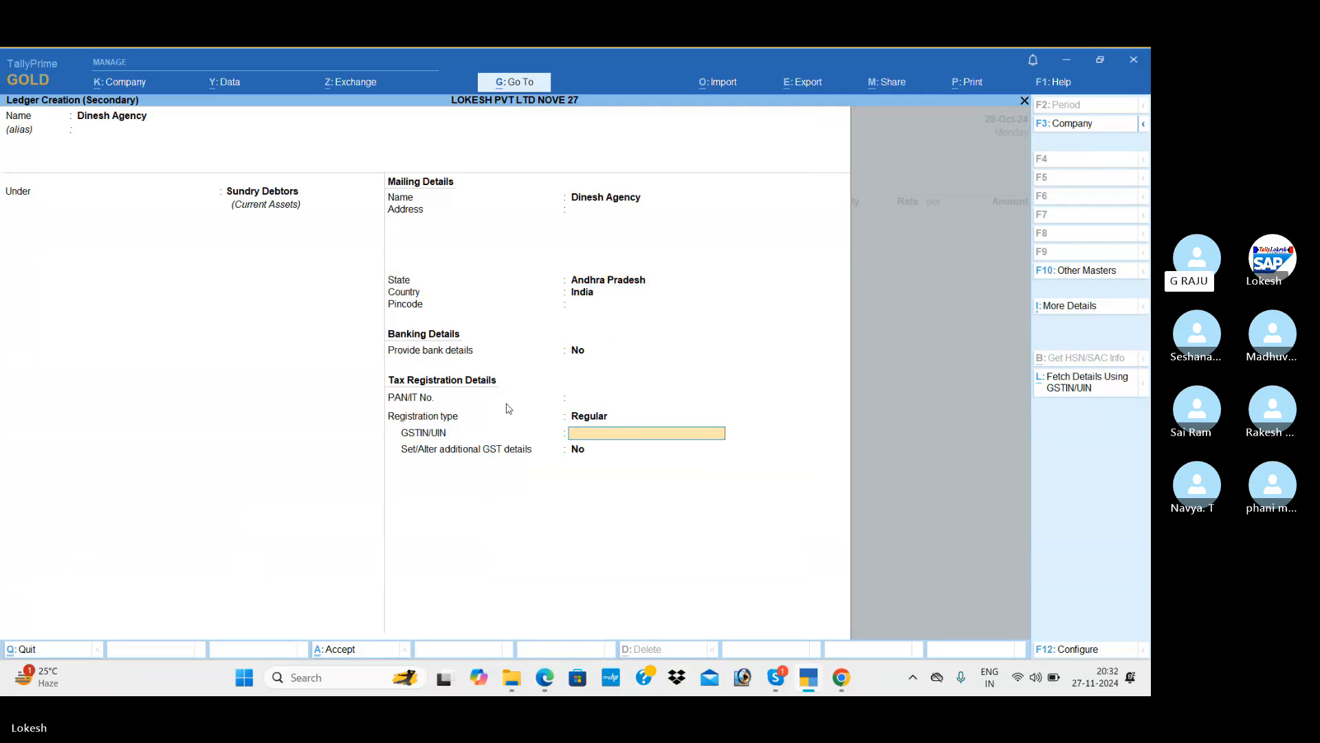
pyautogui.hotkey('alt', 'Tab')
pyautogui.hotkey('alt', 'Tab')
pyautogui.write('37')
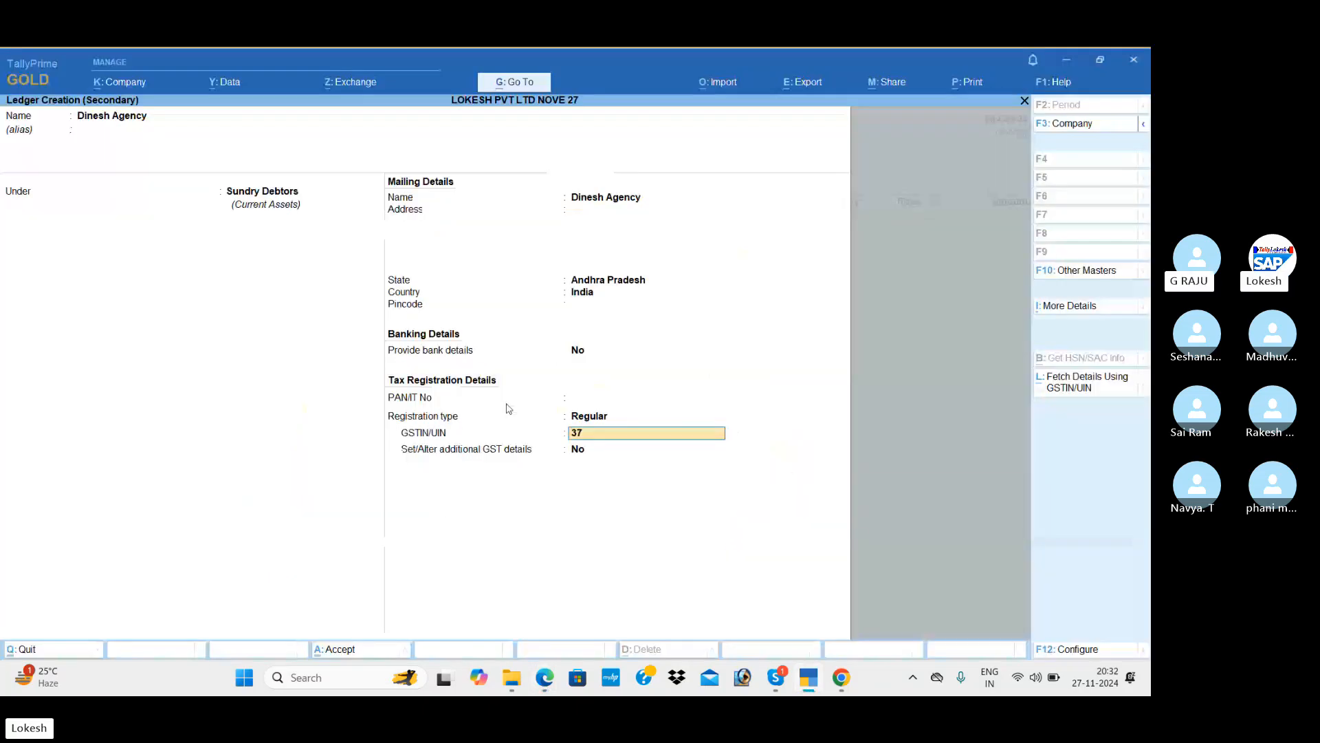
pyautogui.press('Return')
pyautogui.press('Return')
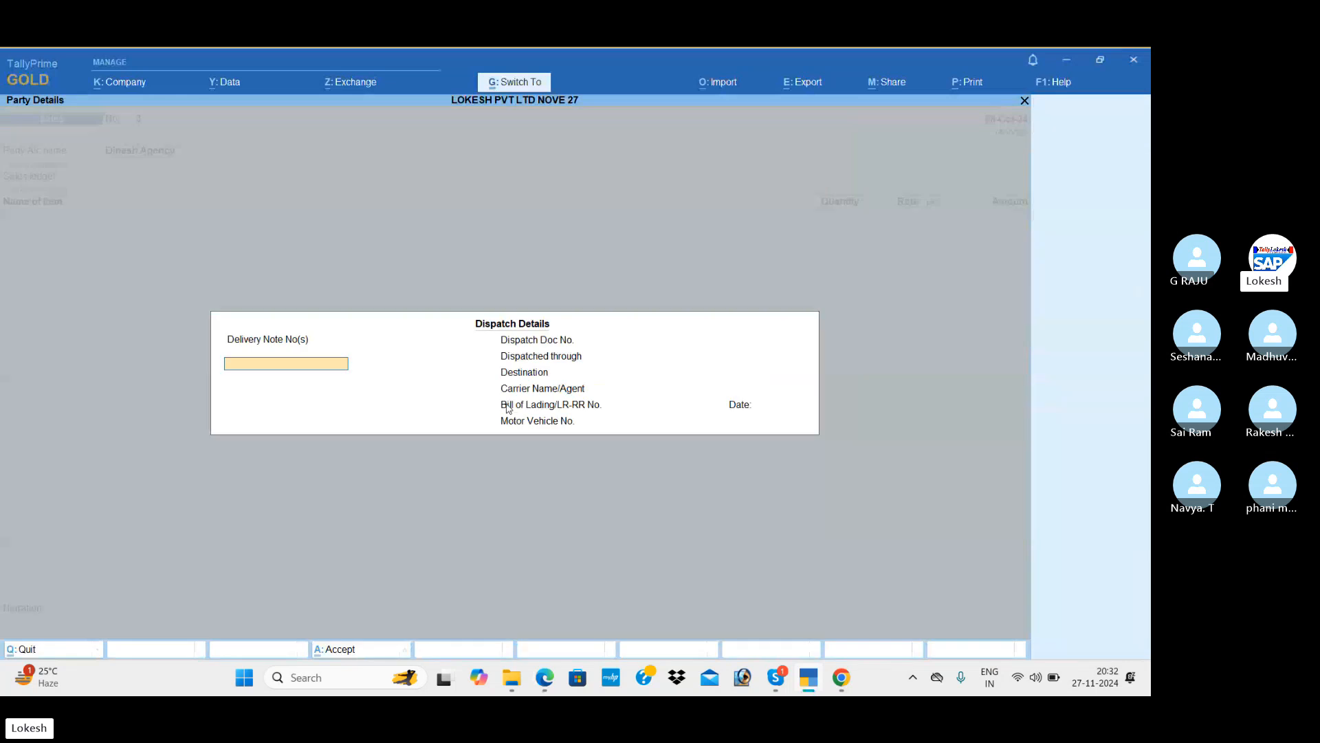
pyautogui.press('Return')
pyautogui.press('Return')
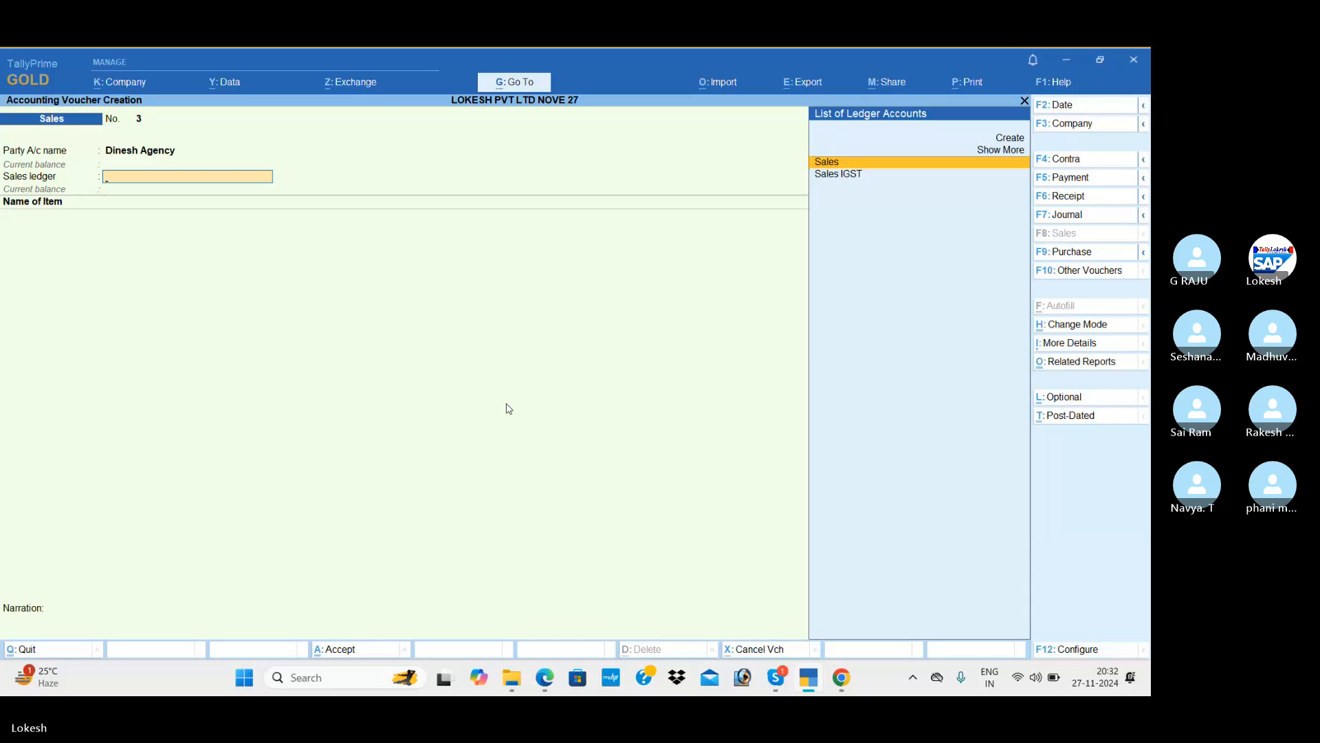
# Select the Sales ledger and add Apple Mack, 50 nos at 175.
pyautogui.press('Return')
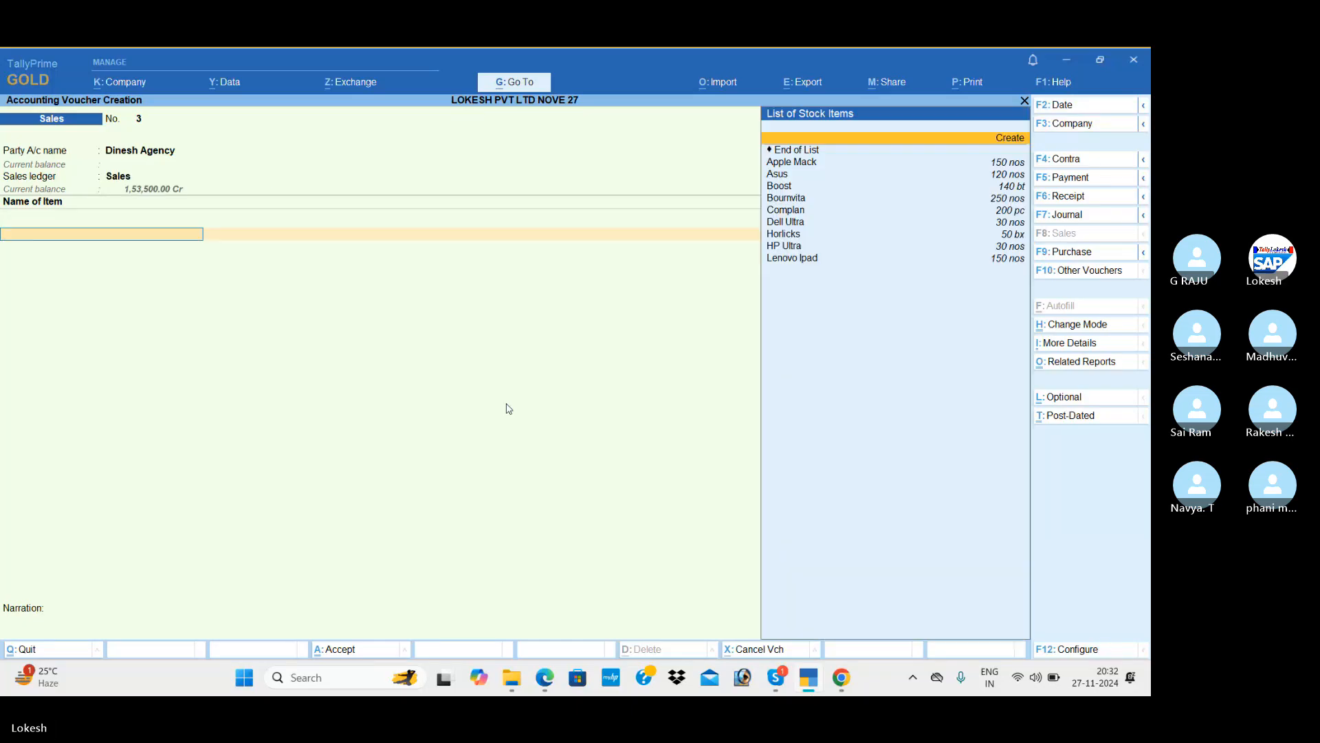
pyautogui.press('Down')
pyautogui.press('Return')
pyautogui.hotkey('alt', 'Tab')
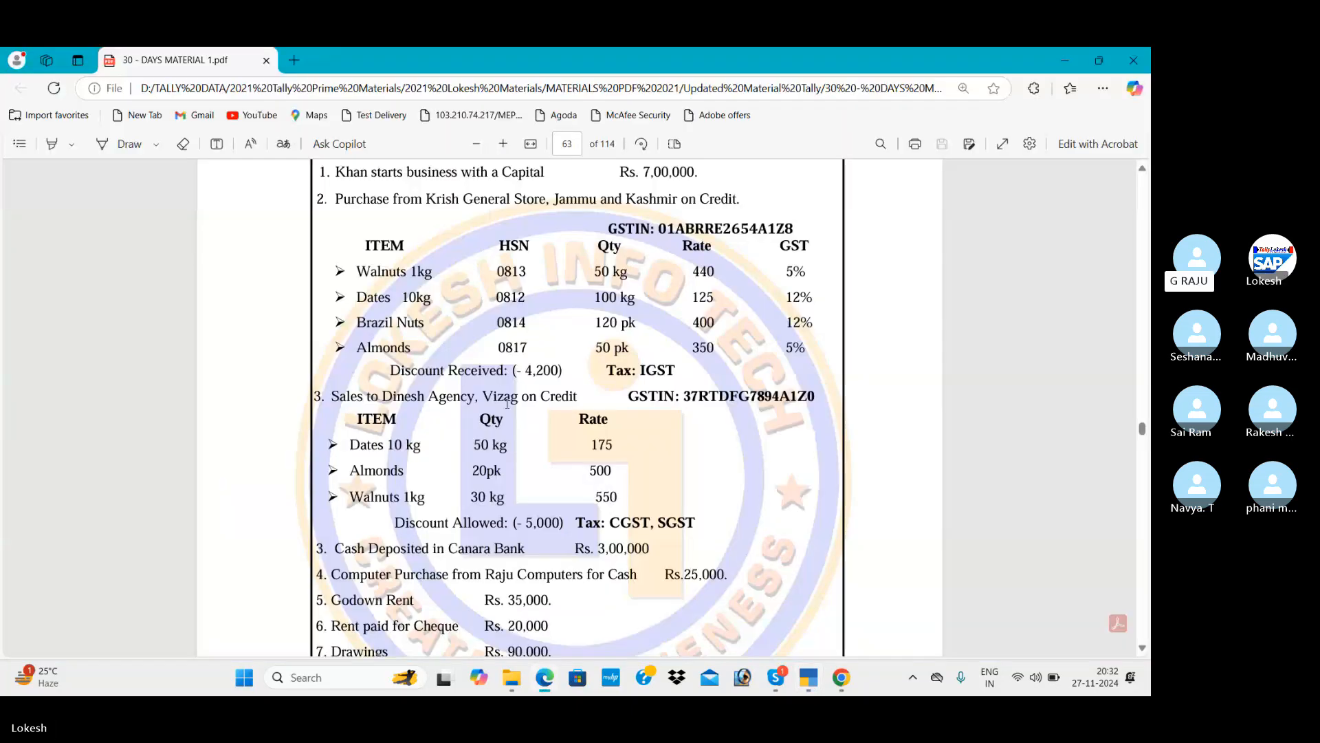
pyautogui.hotkey('alt', 'Tab')
pyautogui.write('50')
pyautogui.press('Return')
pyautogui.write('170')
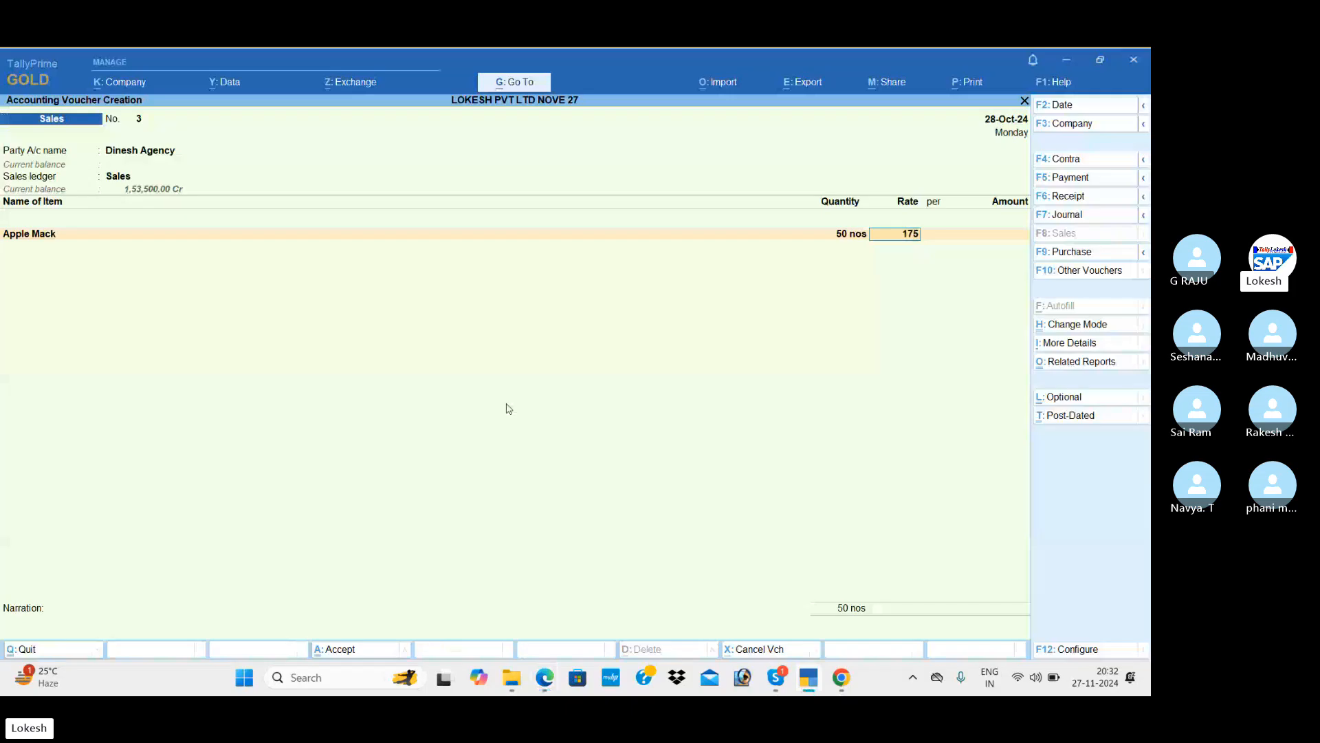
pyautogui.press('Return')
# Add Asus, 20 nos at 500.
pyautogui.press('Return')
pyautogui.press('Return')
pyautogui.press('Down')
pyautogui.press('Down')
pyautogui.press('Return')
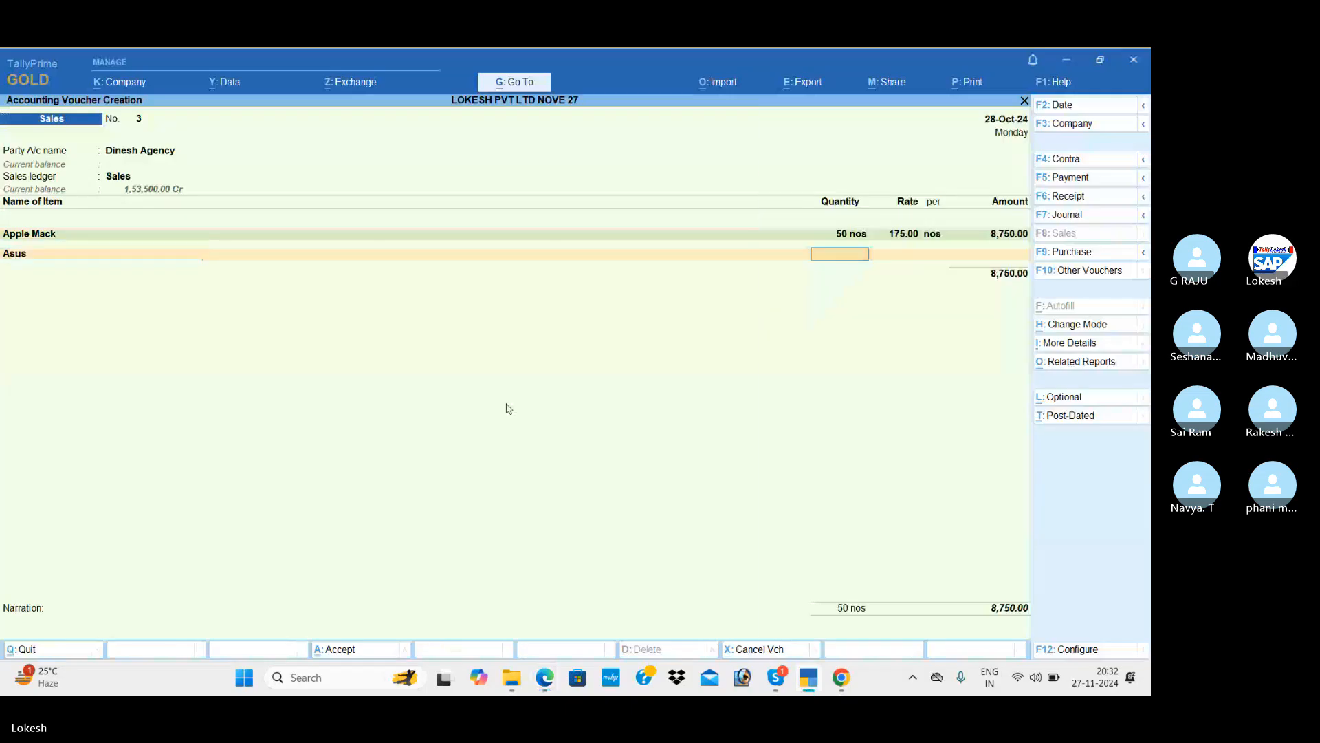
pyautogui.hotkey('alt', 'Tab')
pyautogui.hotkey('alt', 'Tab')
pyautogui.write('20')
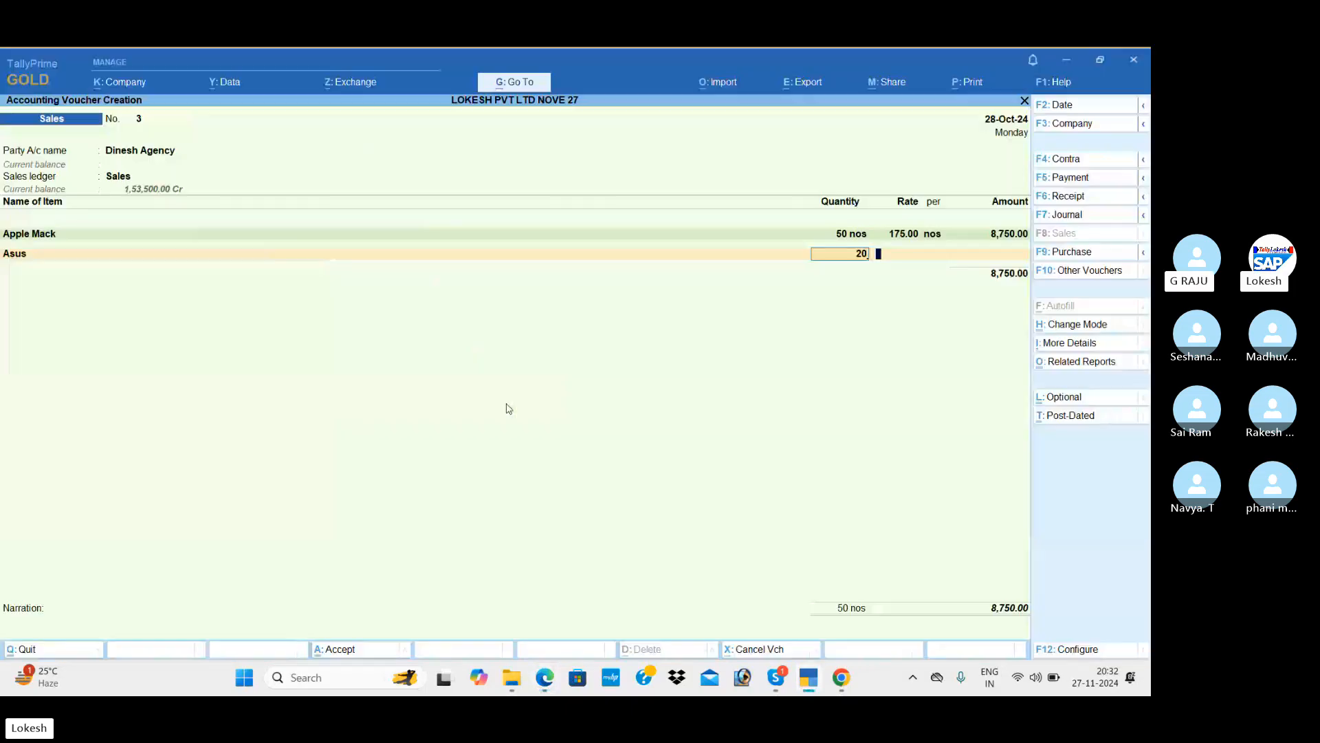
pyautogui.press('Return')
pyautogui.write('500')
pyautogui.press('Return')
# Add Boost, 30 bt at 550, bringing the total to 35,250.
pyautogui.press('Return')
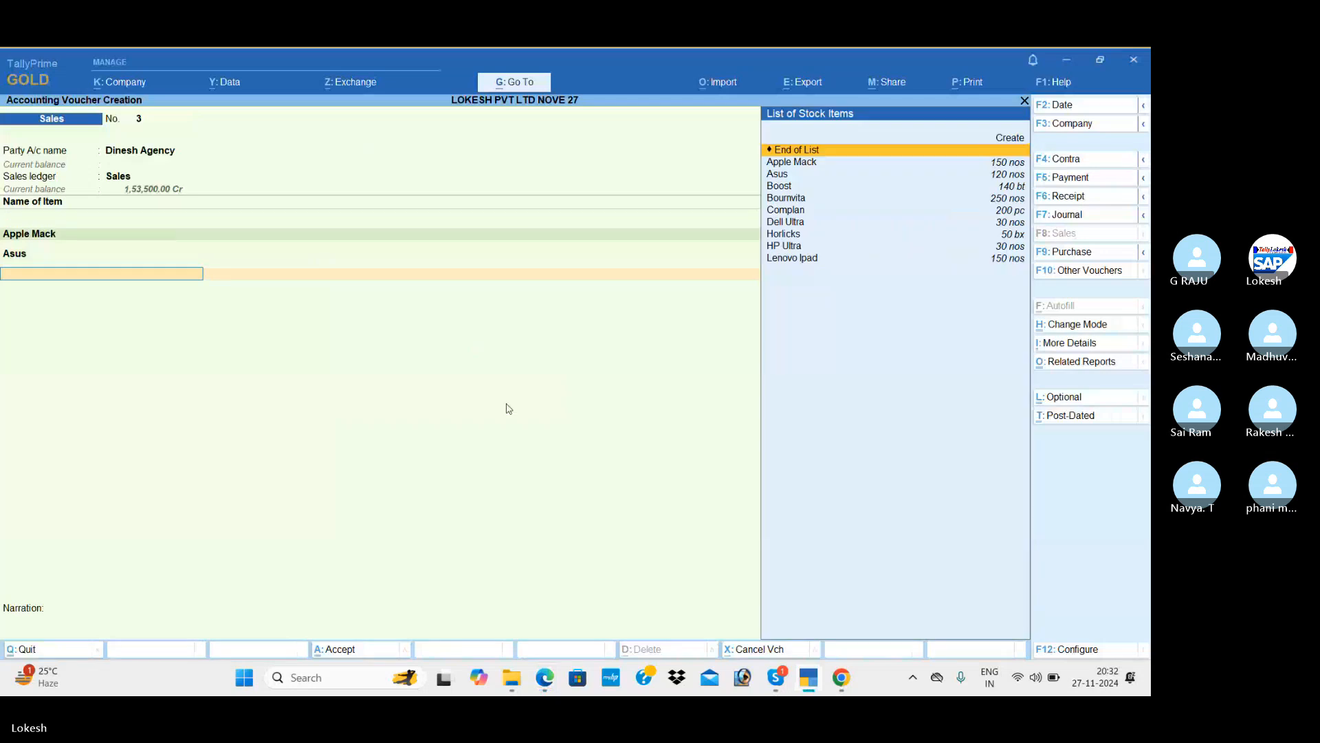
pyautogui.press('Down')
pyautogui.press('Down')
pyautogui.press('Down')
pyautogui.press('Return')
pyautogui.hotkey('alt', 'Tab')
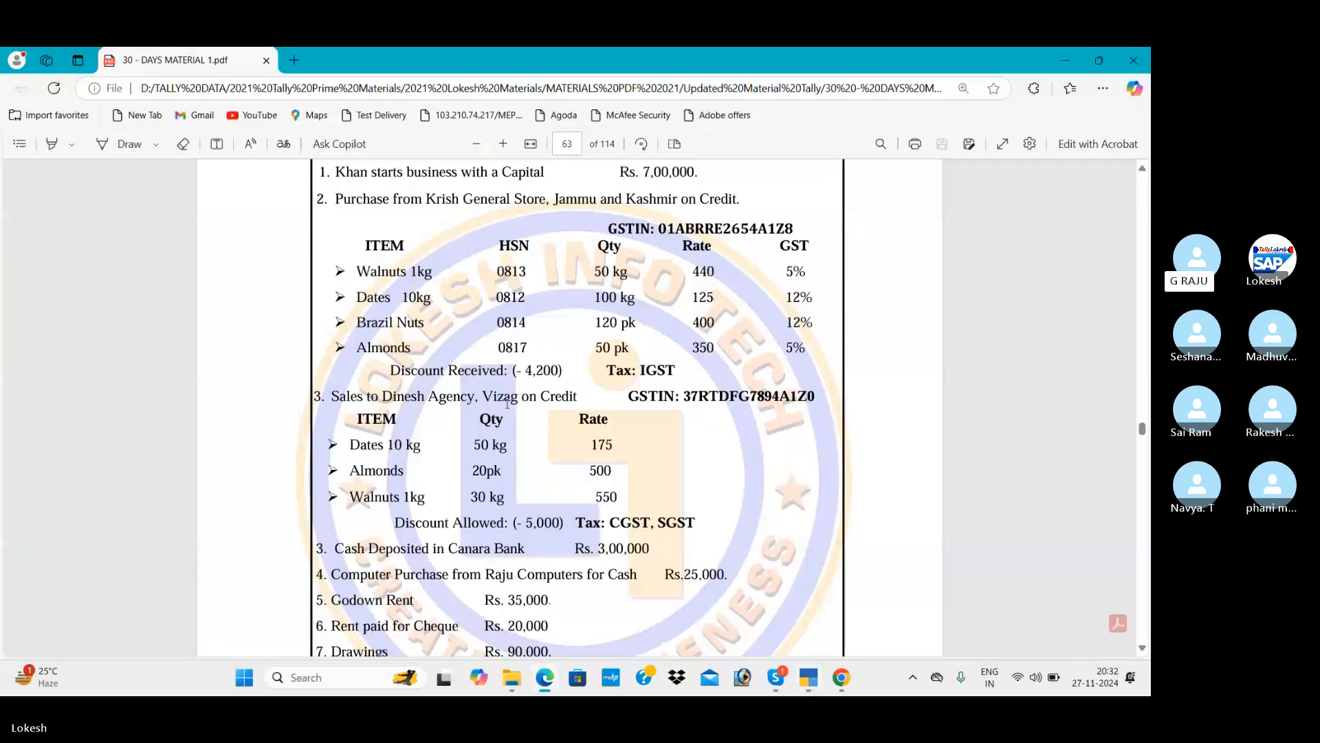
pyautogui.hotkey('alt', 'Tab')
pyautogui.write('30')
pyautogui.press('Return')
pyautogui.write('550')
pyautogui.press('Return')
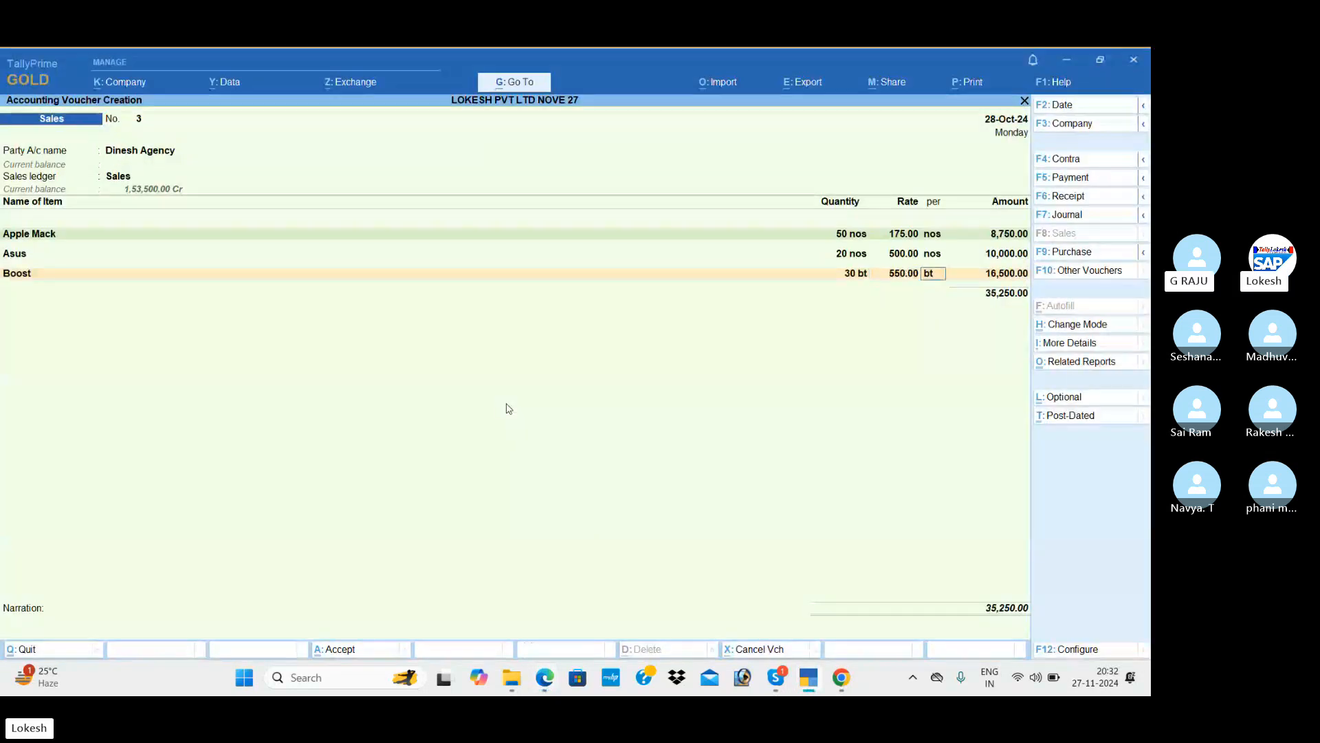
pyautogui.press('Return')
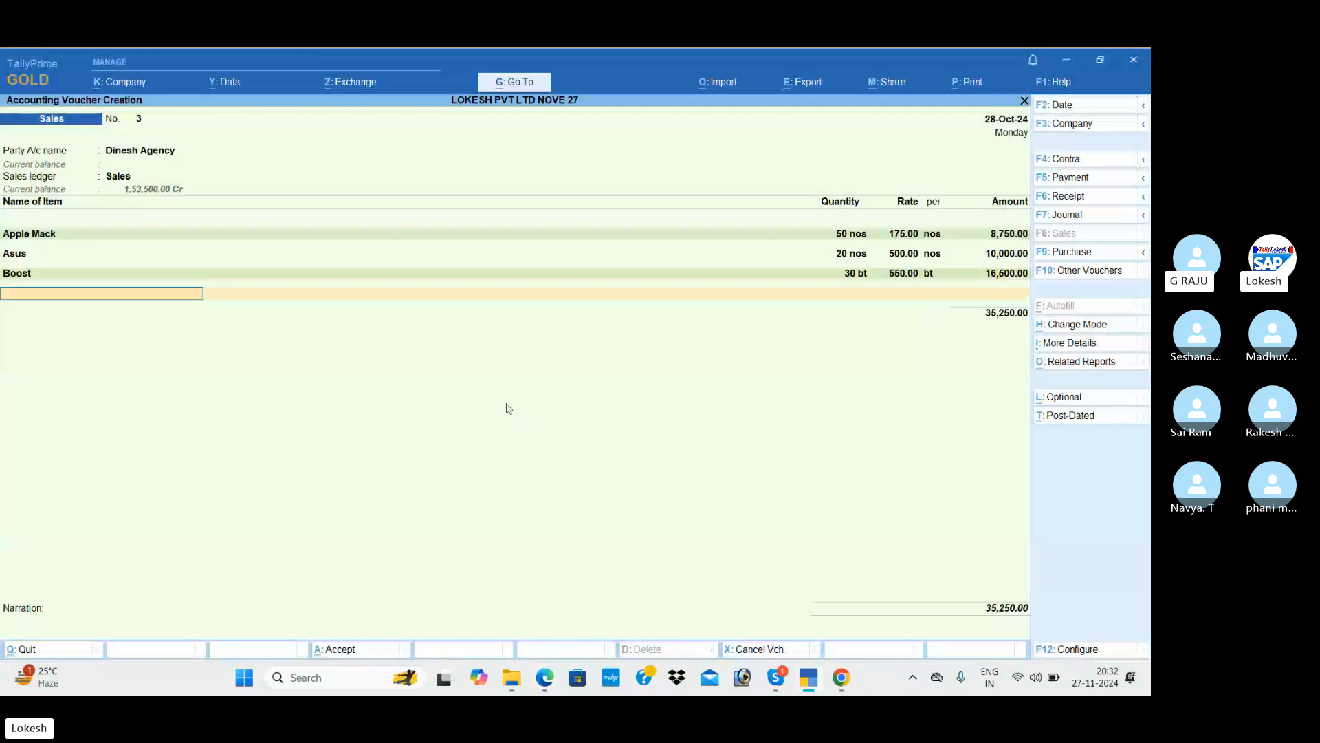
pyautogui.press('Return')
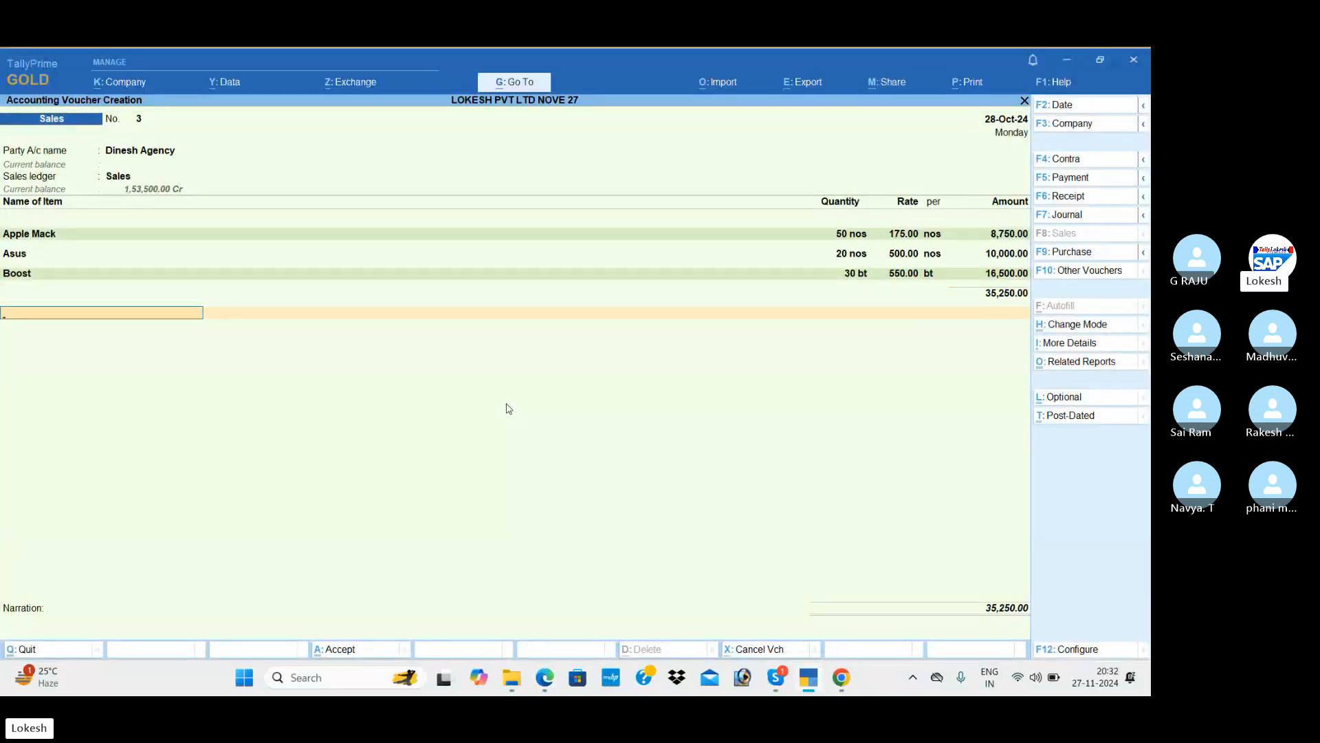
# Create a Discount Allowed ledger under Indirect Expenses from within the sales voucher.
pyautogui.hotkey('alt', 'c')
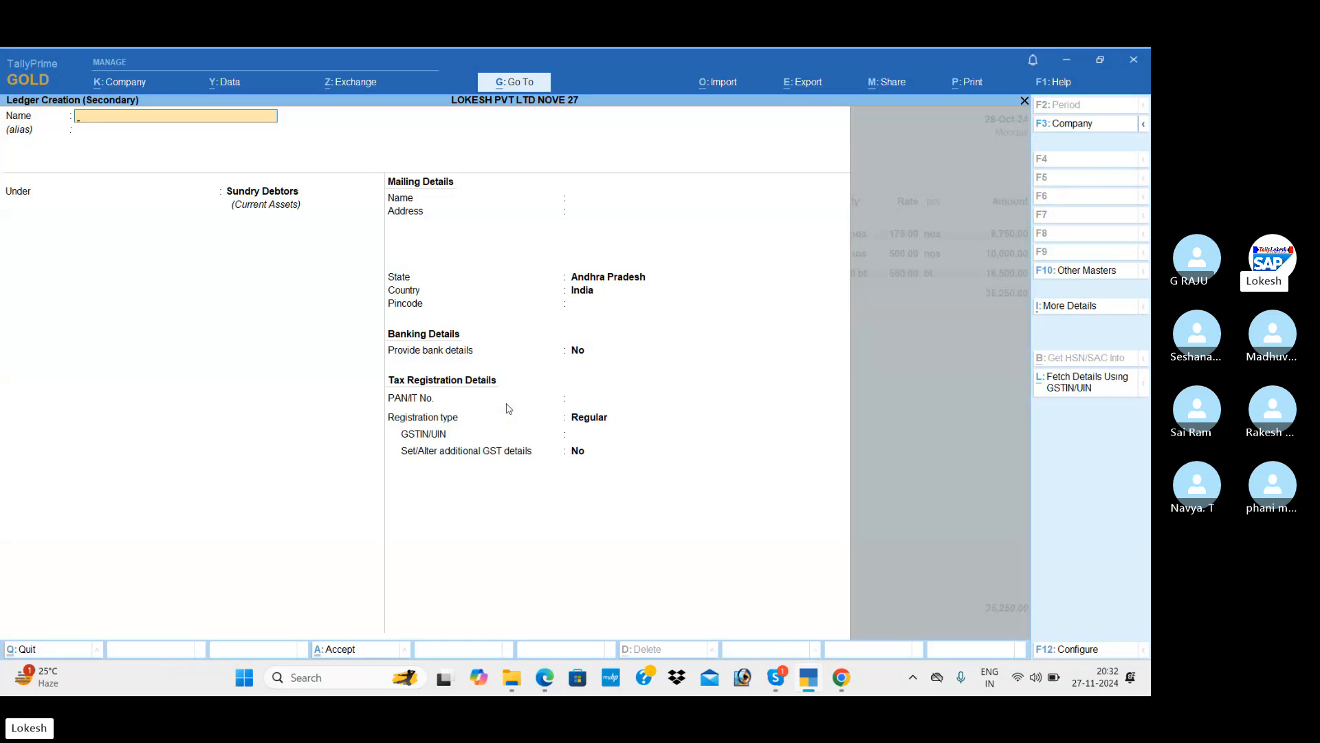
pyautogui.write('Discount Allowed')
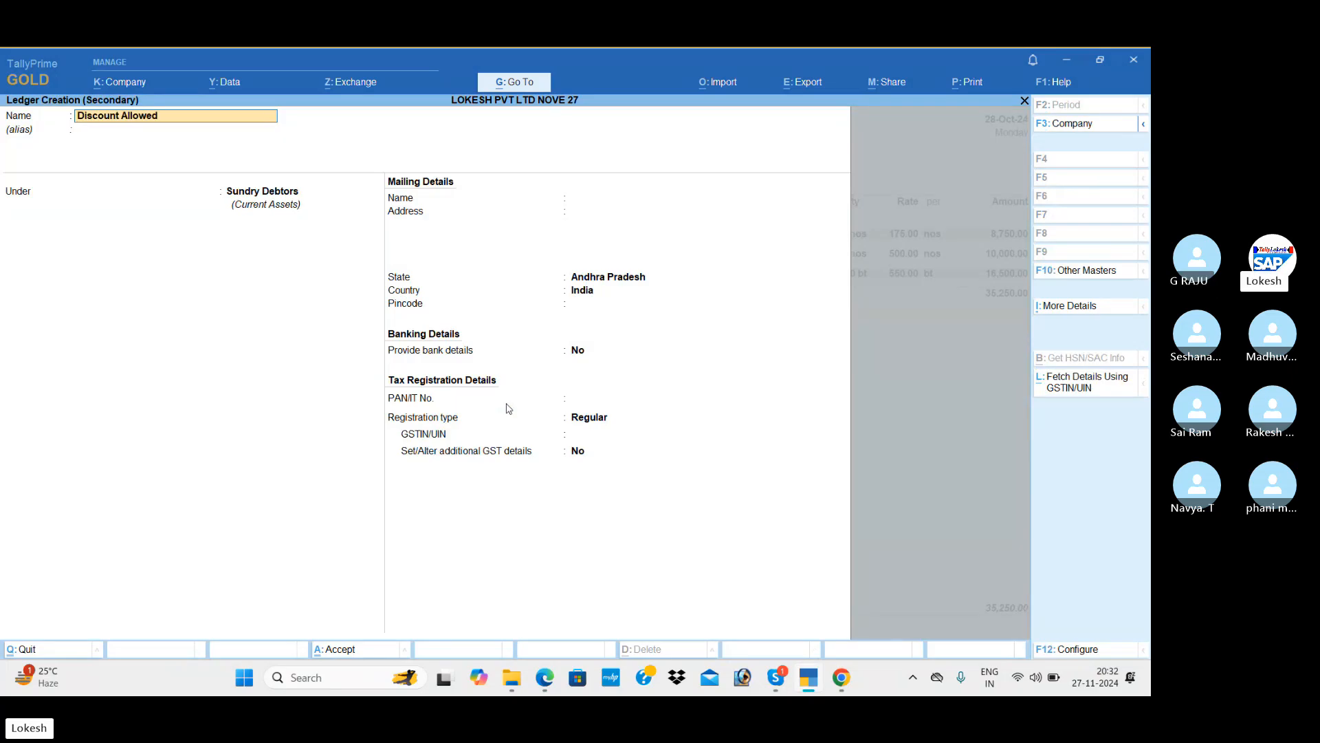
pyautogui.press('Return')
pyautogui.press('Return')
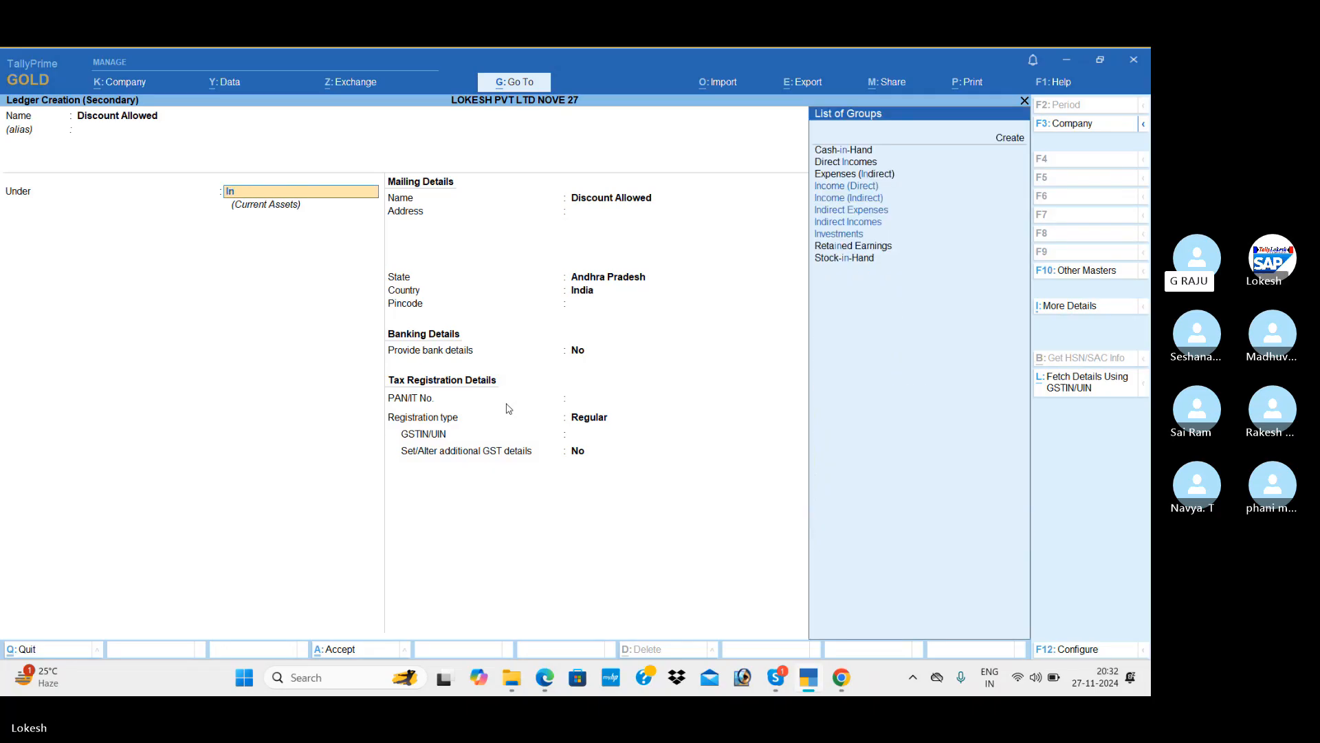
pyautogui.write('ind')
pyautogui.press('Return')
pyautogui.press('Return')
pyautogui.press('Return')
pyautogui.press('Return')
pyautogui.press('Return')
pyautogui.press('Return')
pyautogui.press('Return')
pyautogui.press('Return')
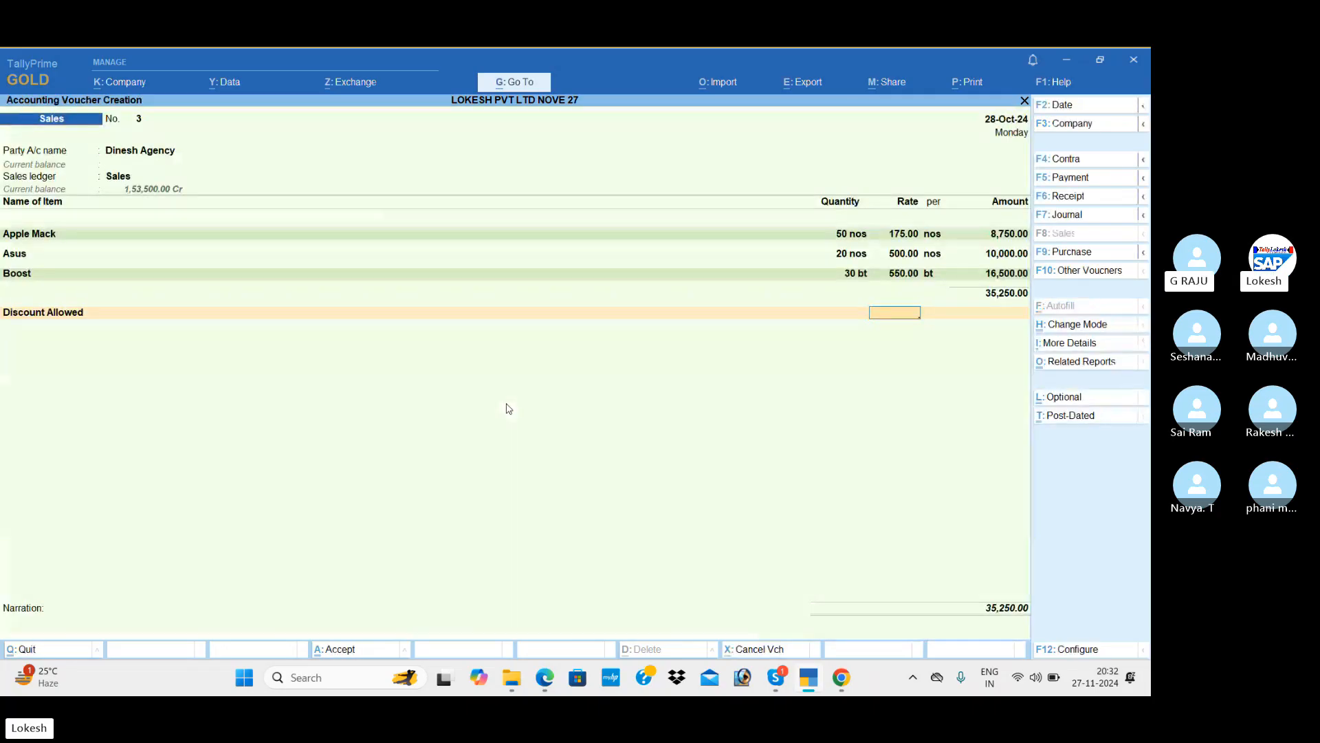
# Enter the Discount Allowed amount as -5,000 on the sales voucher.
pyautogui.press('Return')
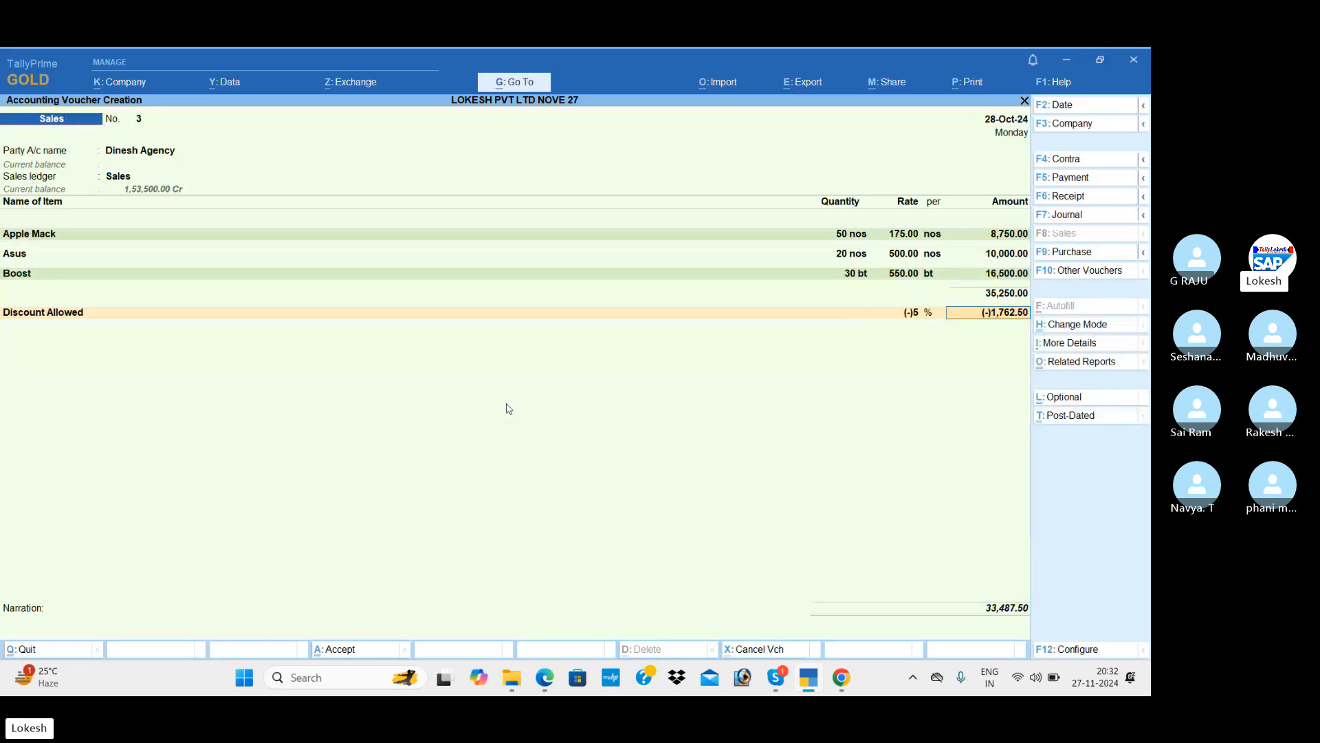
pyautogui.press('BackSpace')
pyautogui.press('Return')
pyautogui.write('-')
pyautogui.hotkey('alt', 'Tab')
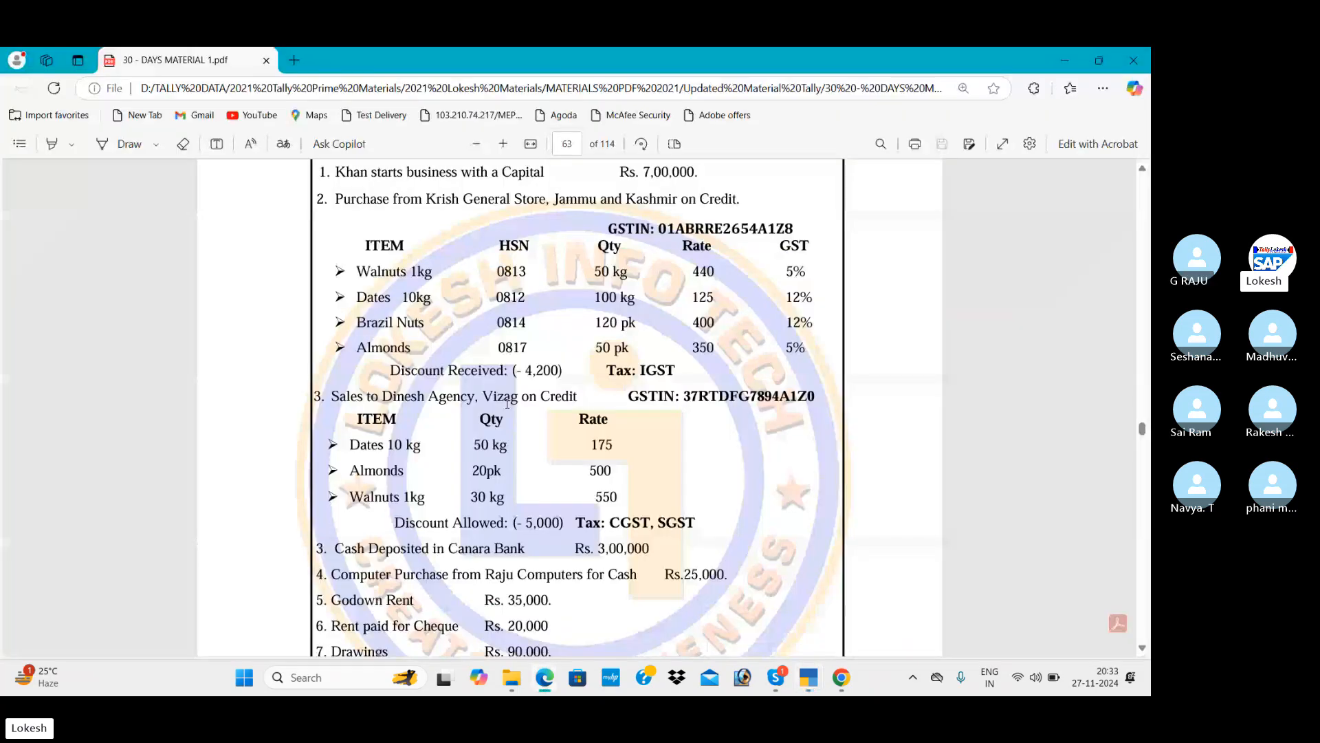
pyautogui.hotkey('alt', 'Tab')
pyautogui.write('5,000')
pyautogui.press('Return')
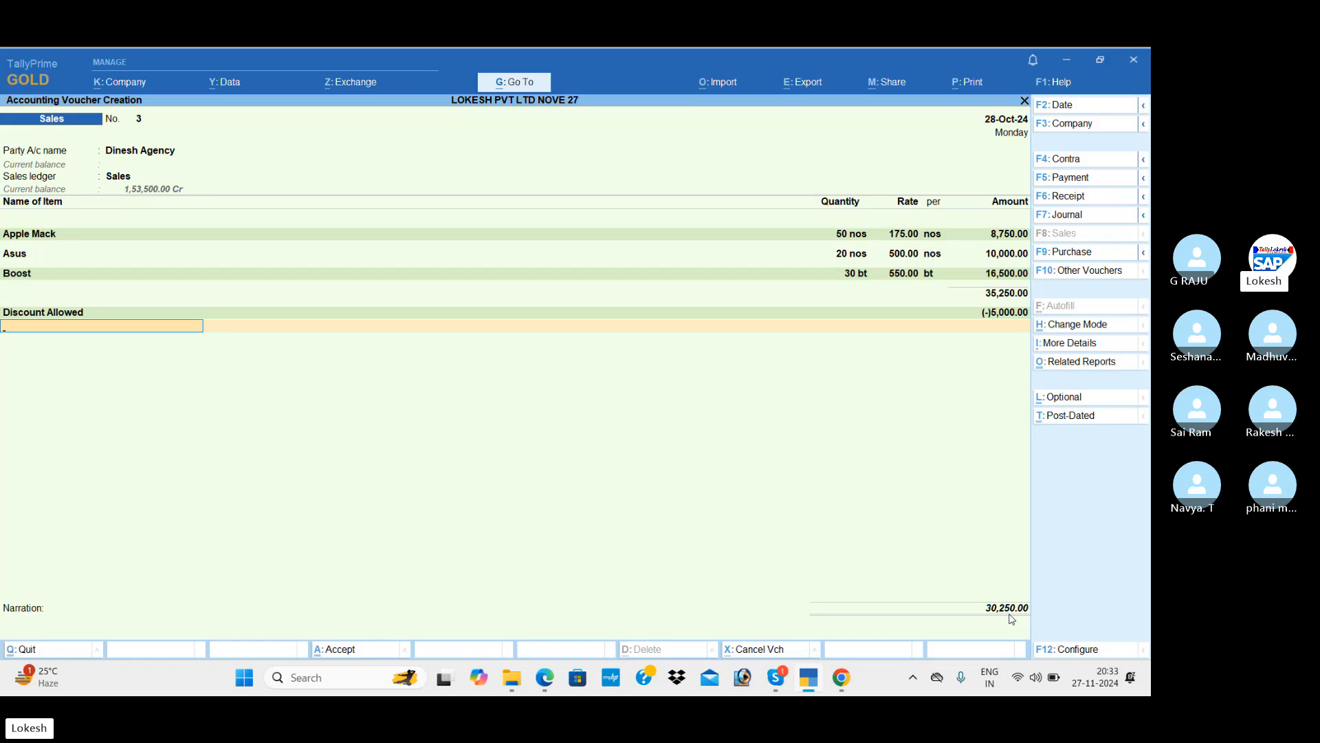
# Add CGST and SGST lines of 2,600 each to the sales voucher.
pyautogui.write('c')
pyautogui.press('Return')
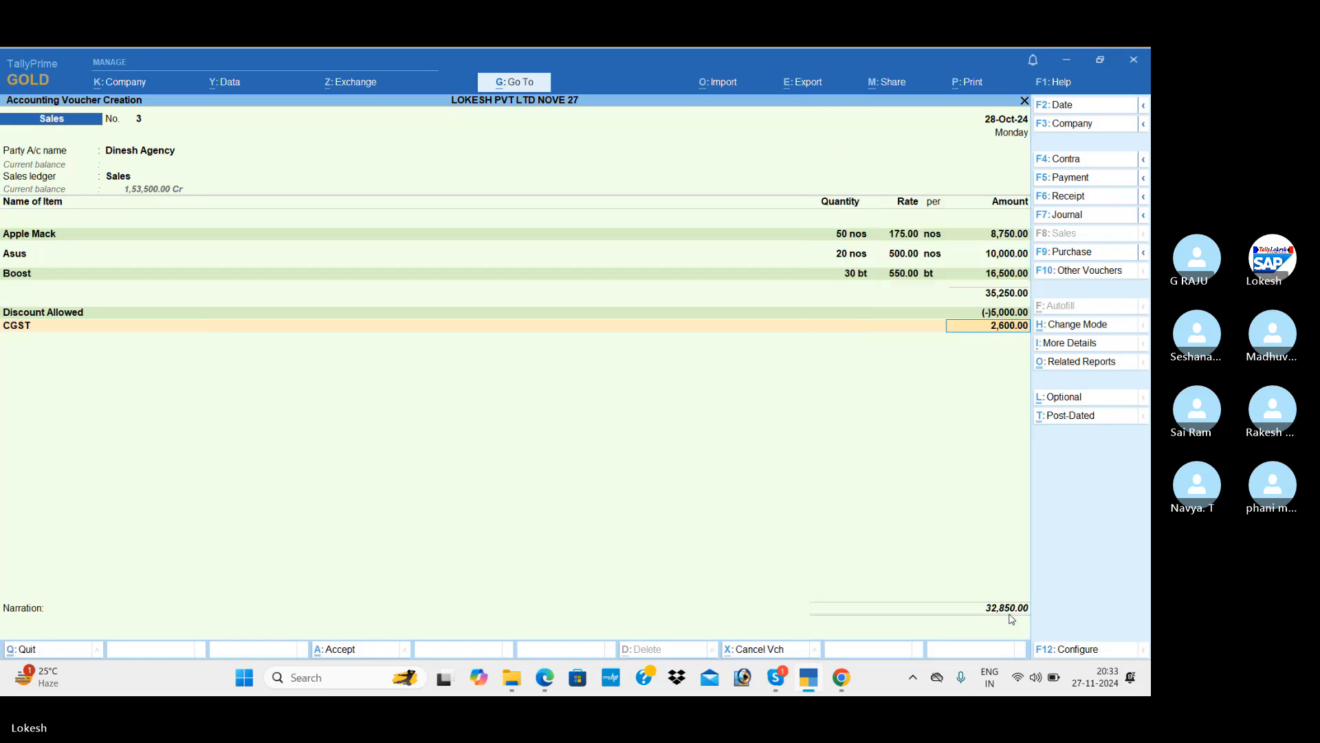
pyautogui.press('Return')
pyautogui.write('sg')
pyautogui.press('Return')
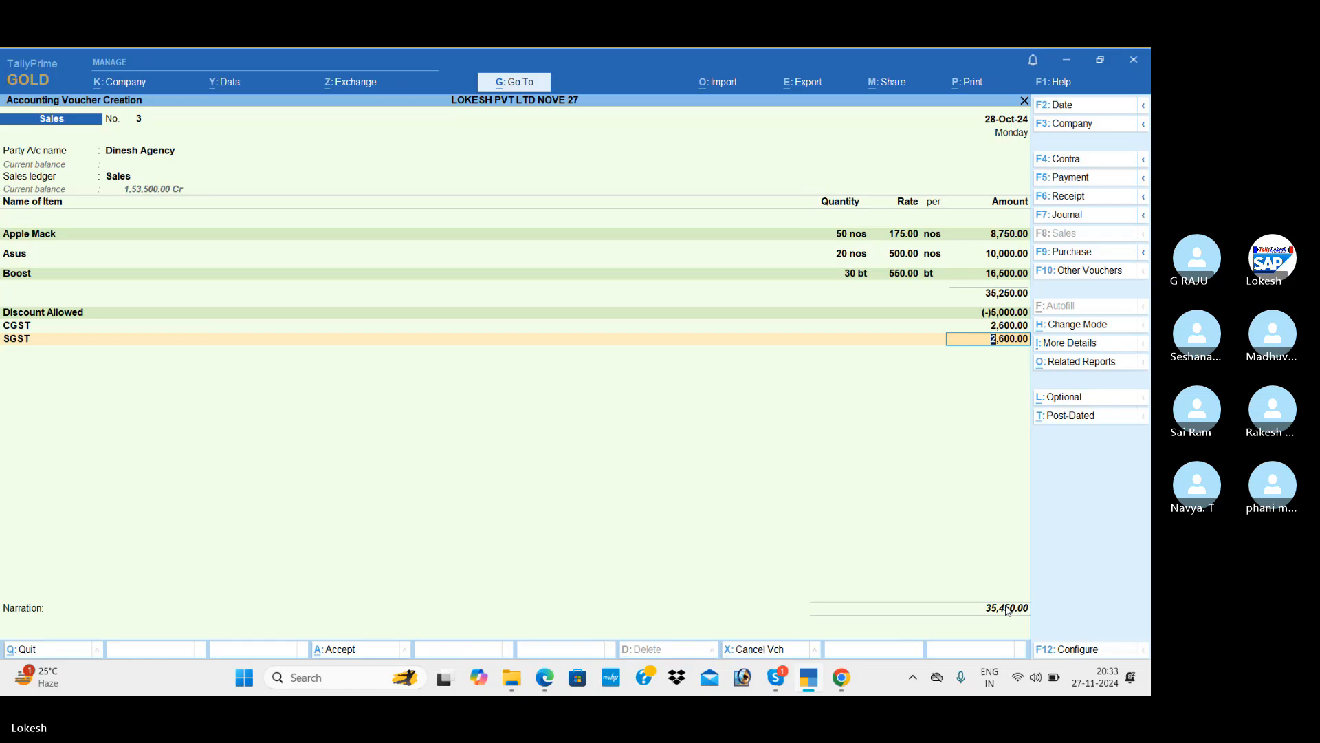
pyautogui.press('Return')
pyautogui.press('Return')
pyautogui.press('Return')
pyautogui.press('Return')
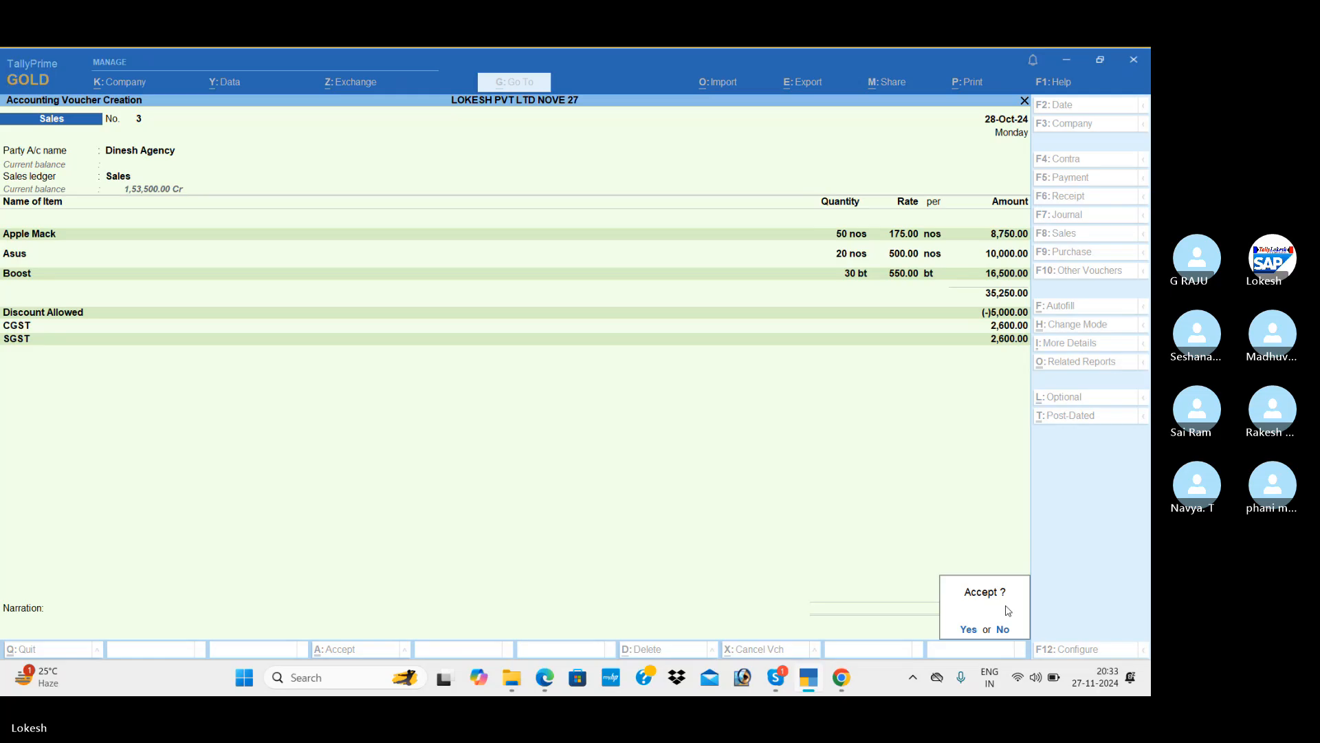
# Save Dinesh Agency's sales voucher, check the exercise PDF's 19,000 Net Loss, then return to the TALLY BATCH 61 Skype call.
pyautogui.press('Return')
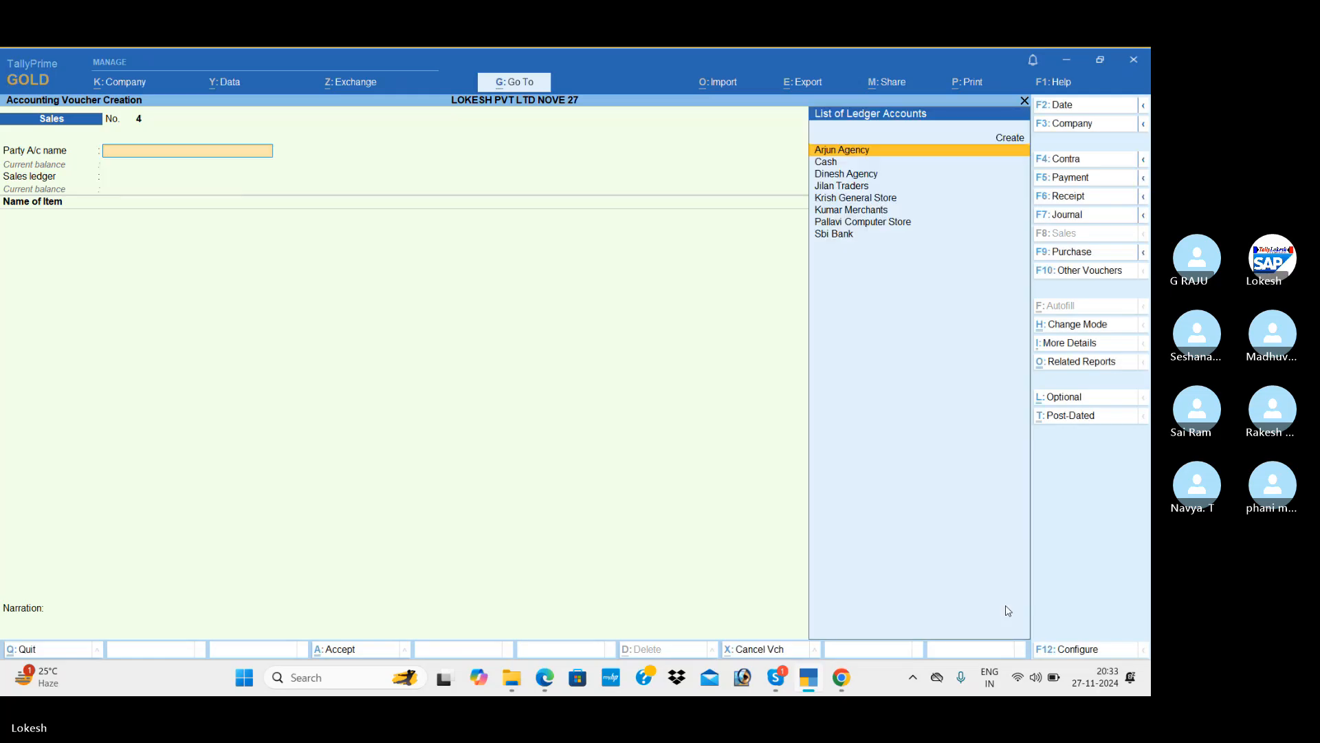
pyautogui.hotkey('alt', 'Tab')
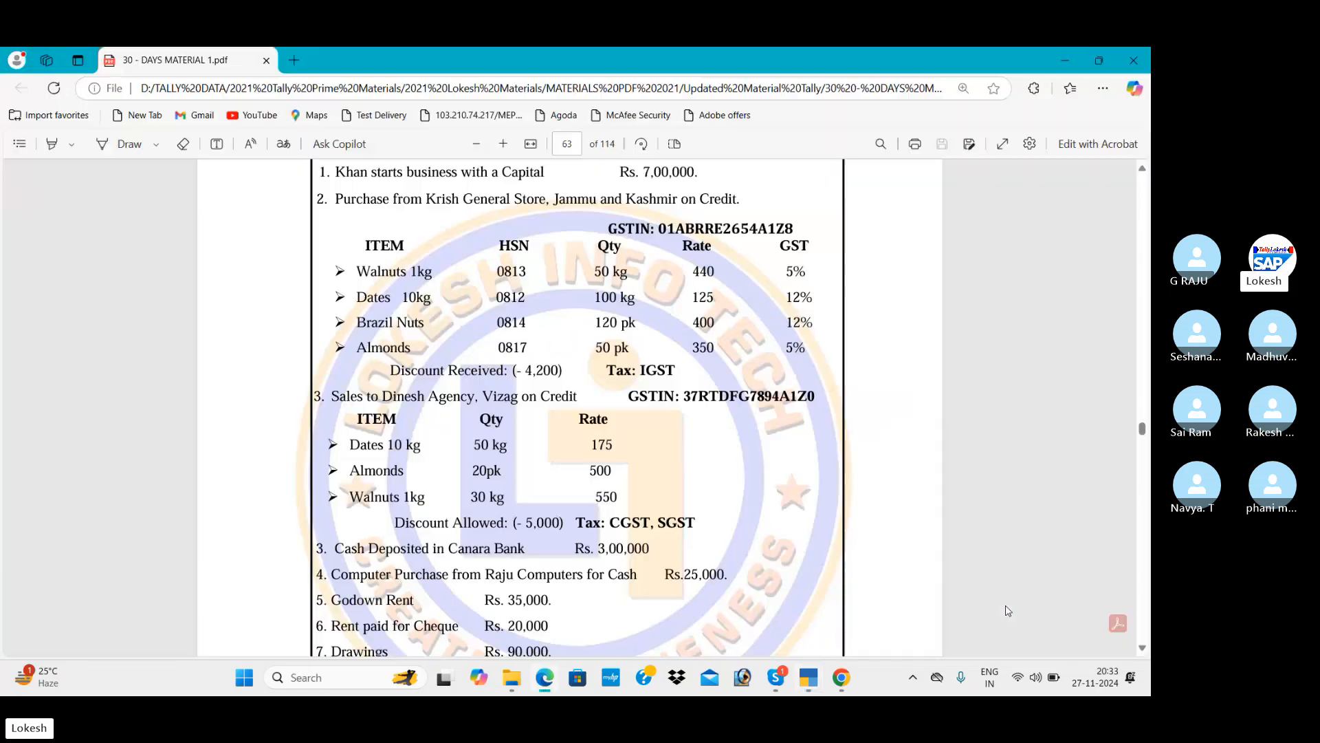
pyautogui.scroll(-4, 1007, 610)
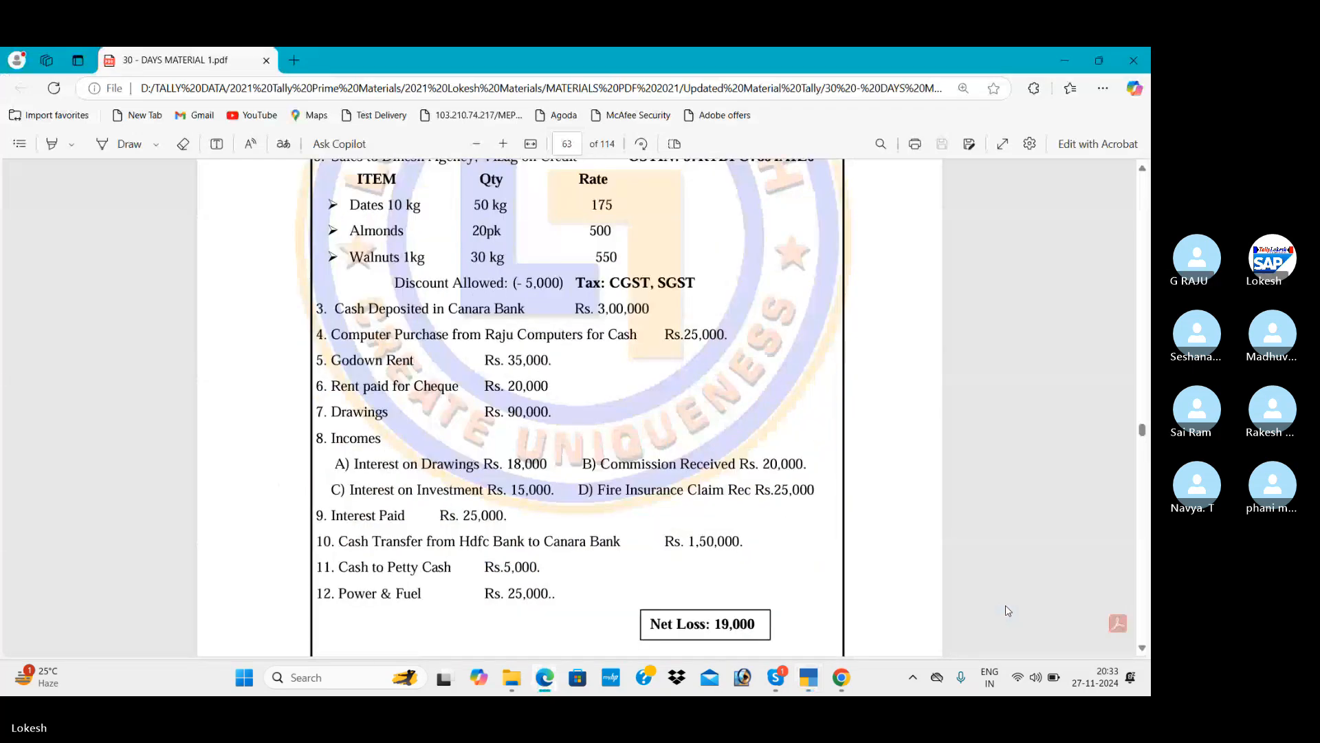
pyautogui.scroll(-1, 1007, 610)
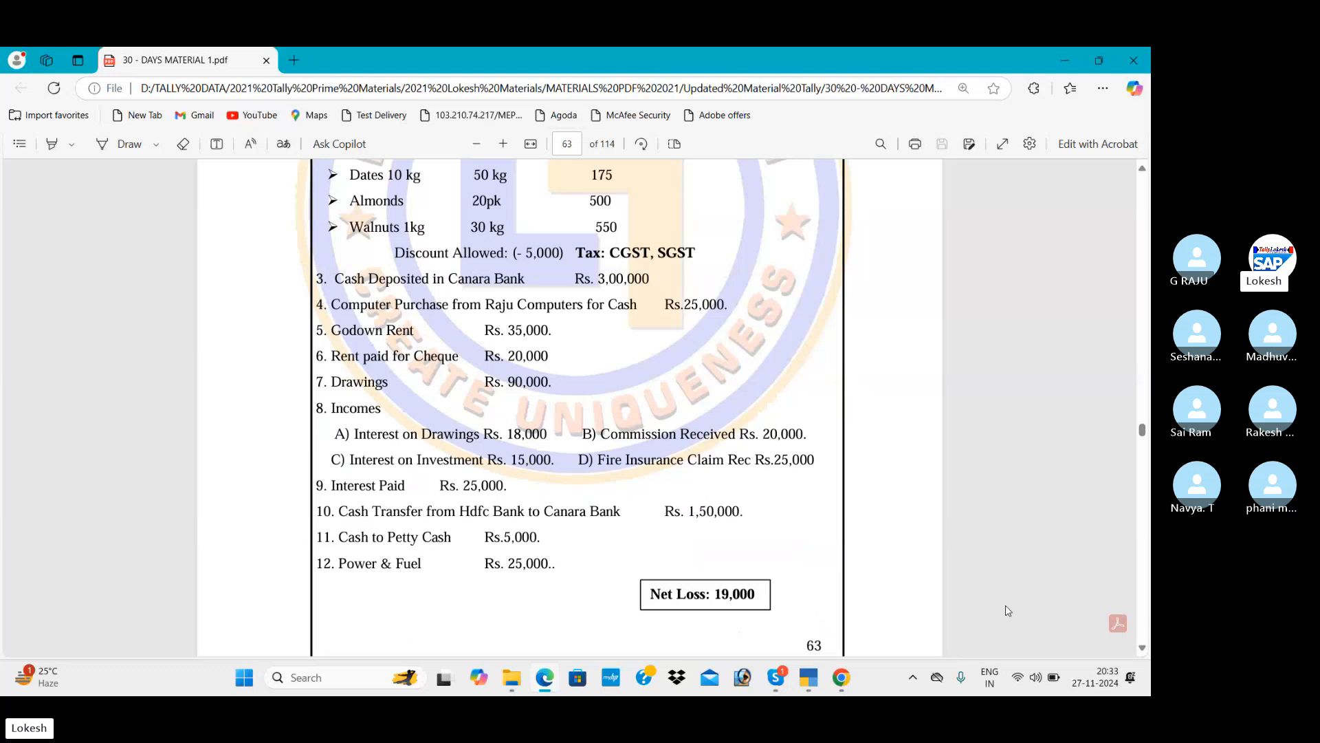
pyautogui.hotkey('alt', 'Tab')
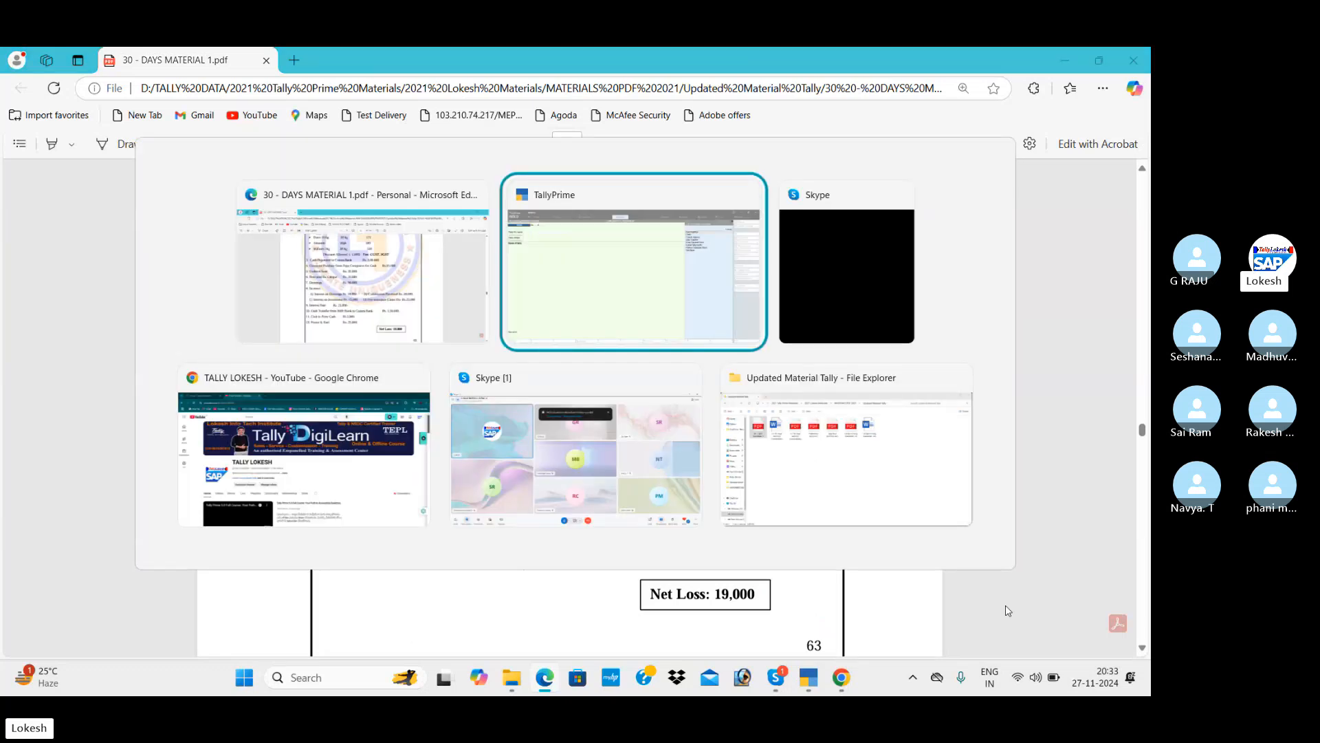
pyautogui.hotkey('alt', 'Tab')
pyautogui.hotkey('alt', 'Tab')
pyautogui.hotkey('alt', 'Tab')
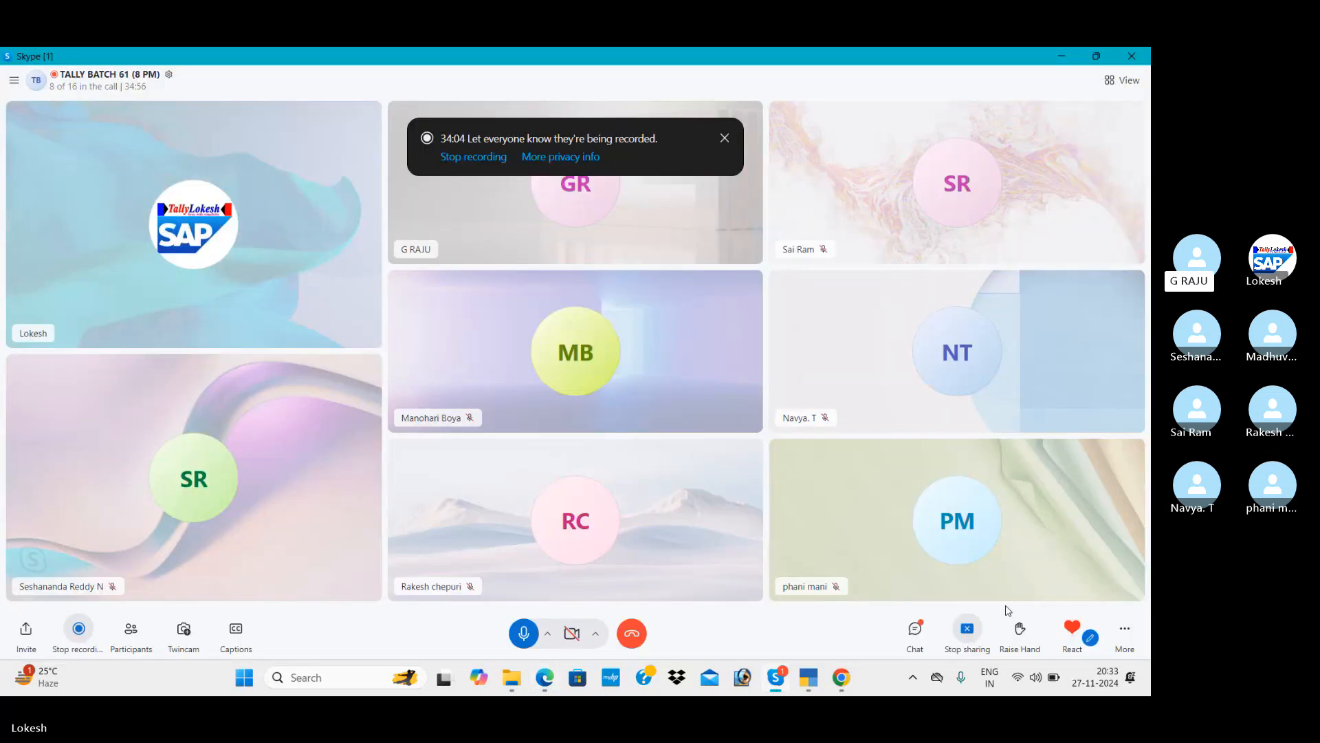